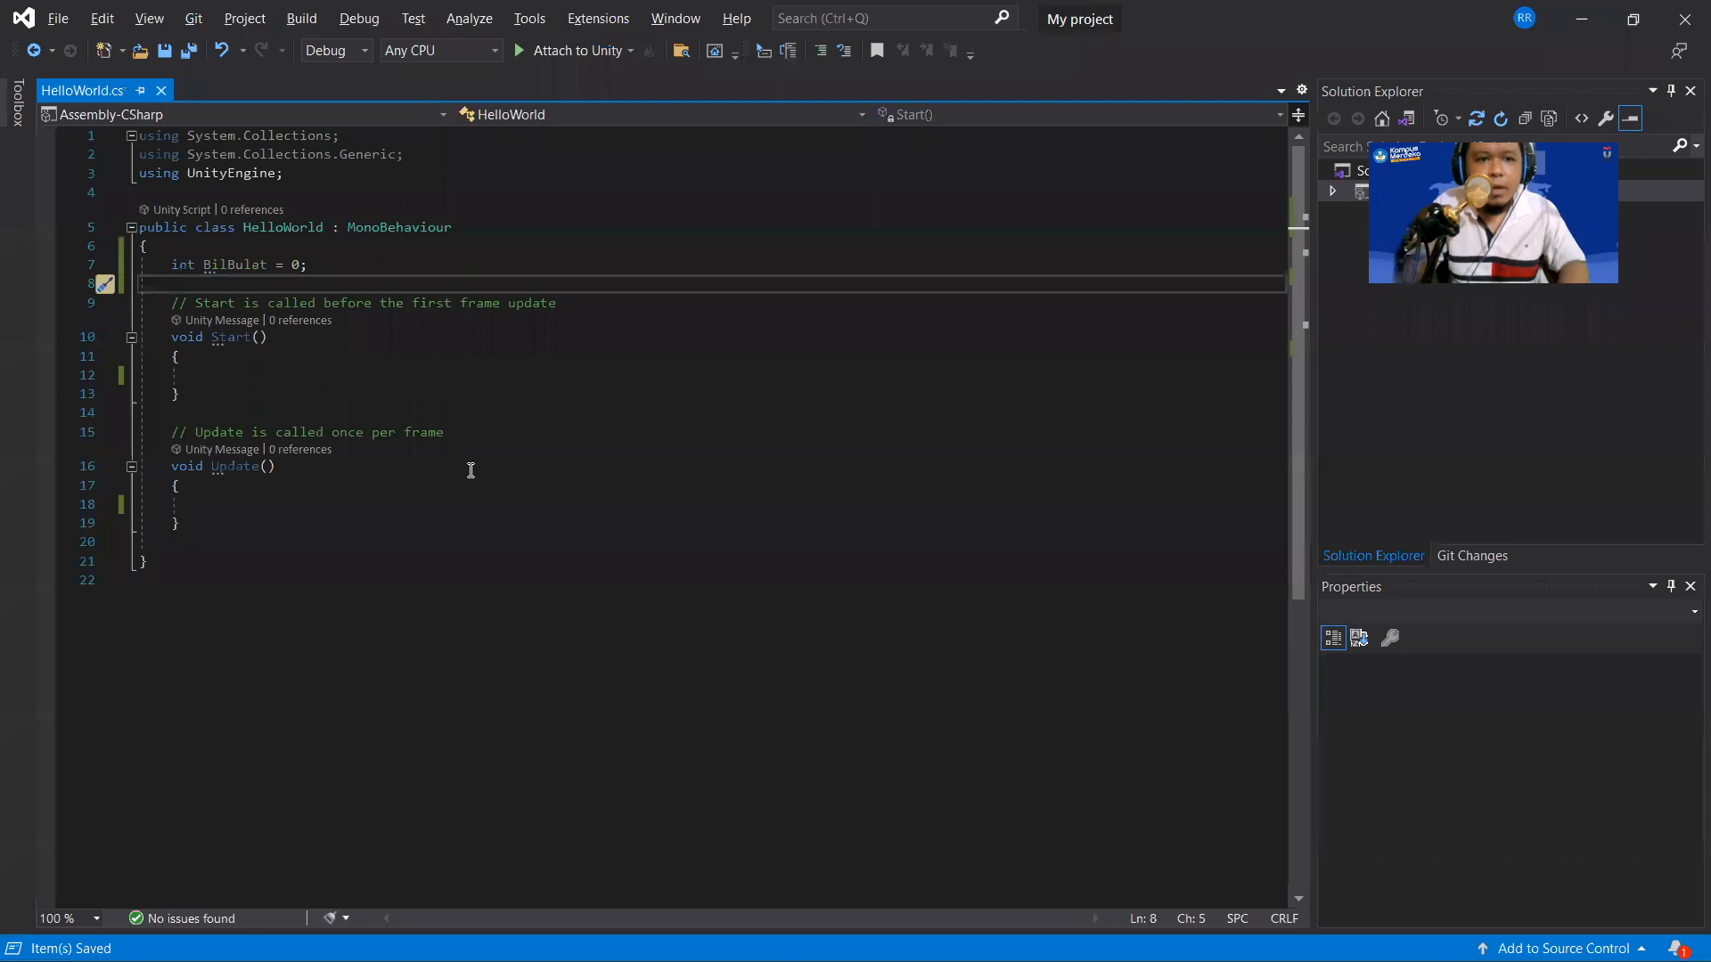
Examine the Start and Update methods and the BilBulat variable declaration in HelloWorld.cs.
key(Down)
key(Down)
key(Down)
key(Down)
key(Down)
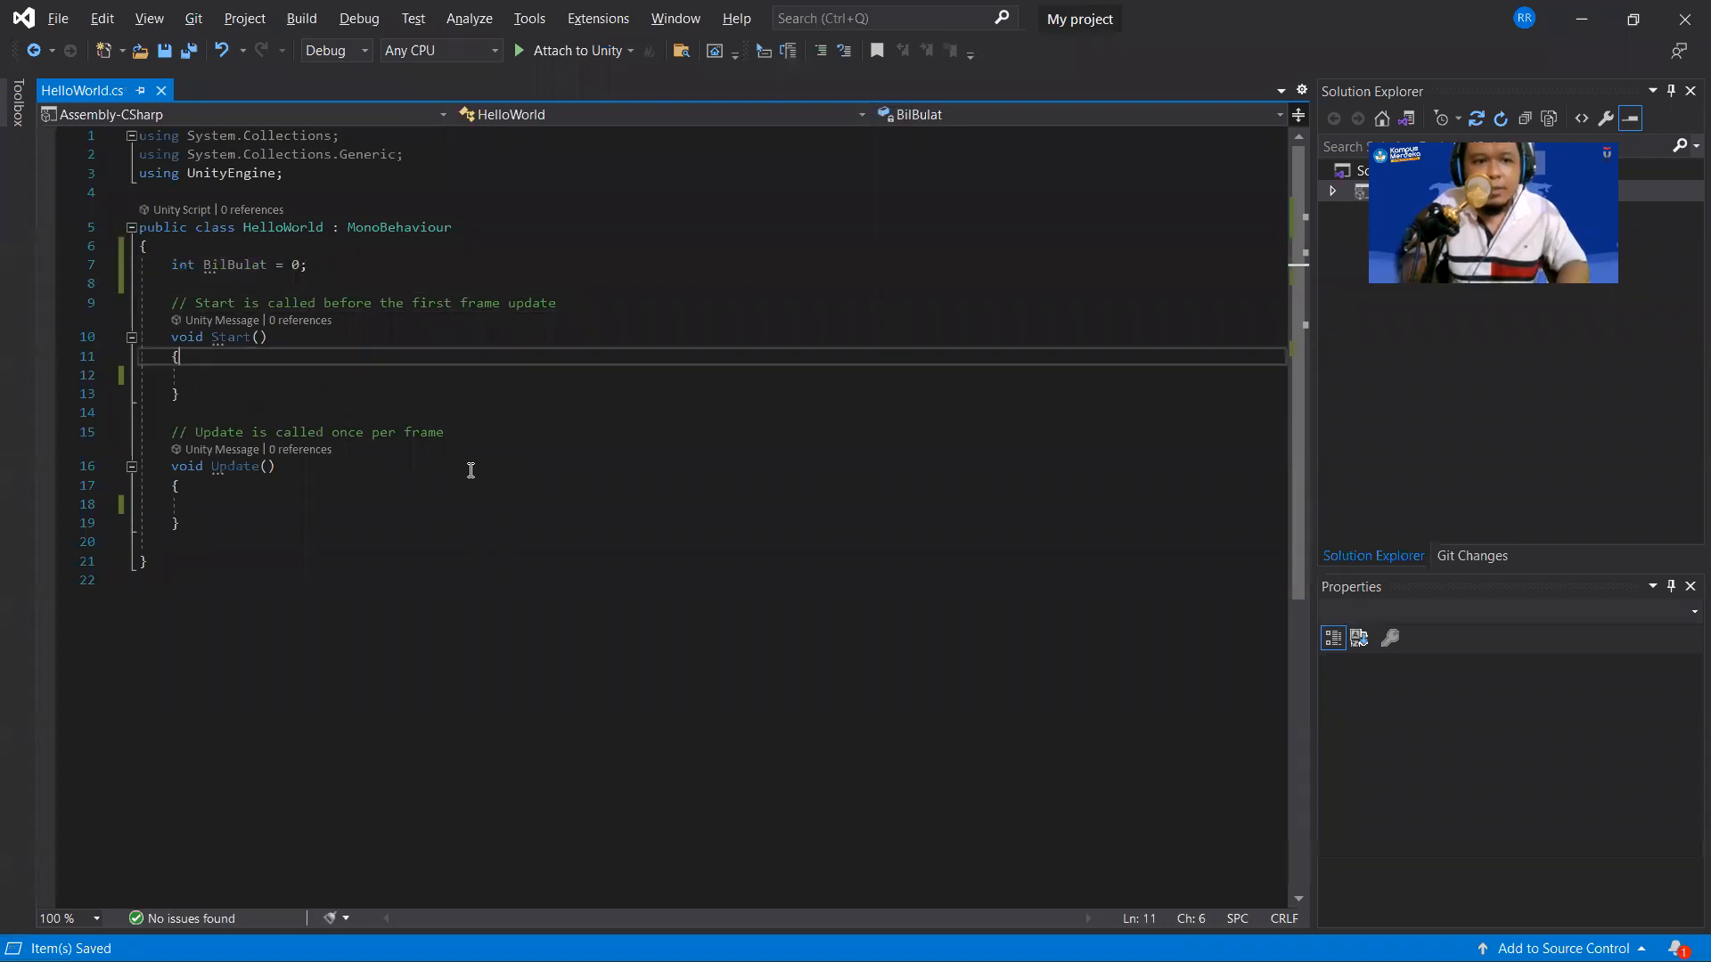
key(Down)
key(Down)
key(Down)
key(Down)
key(Down)
key(Down)
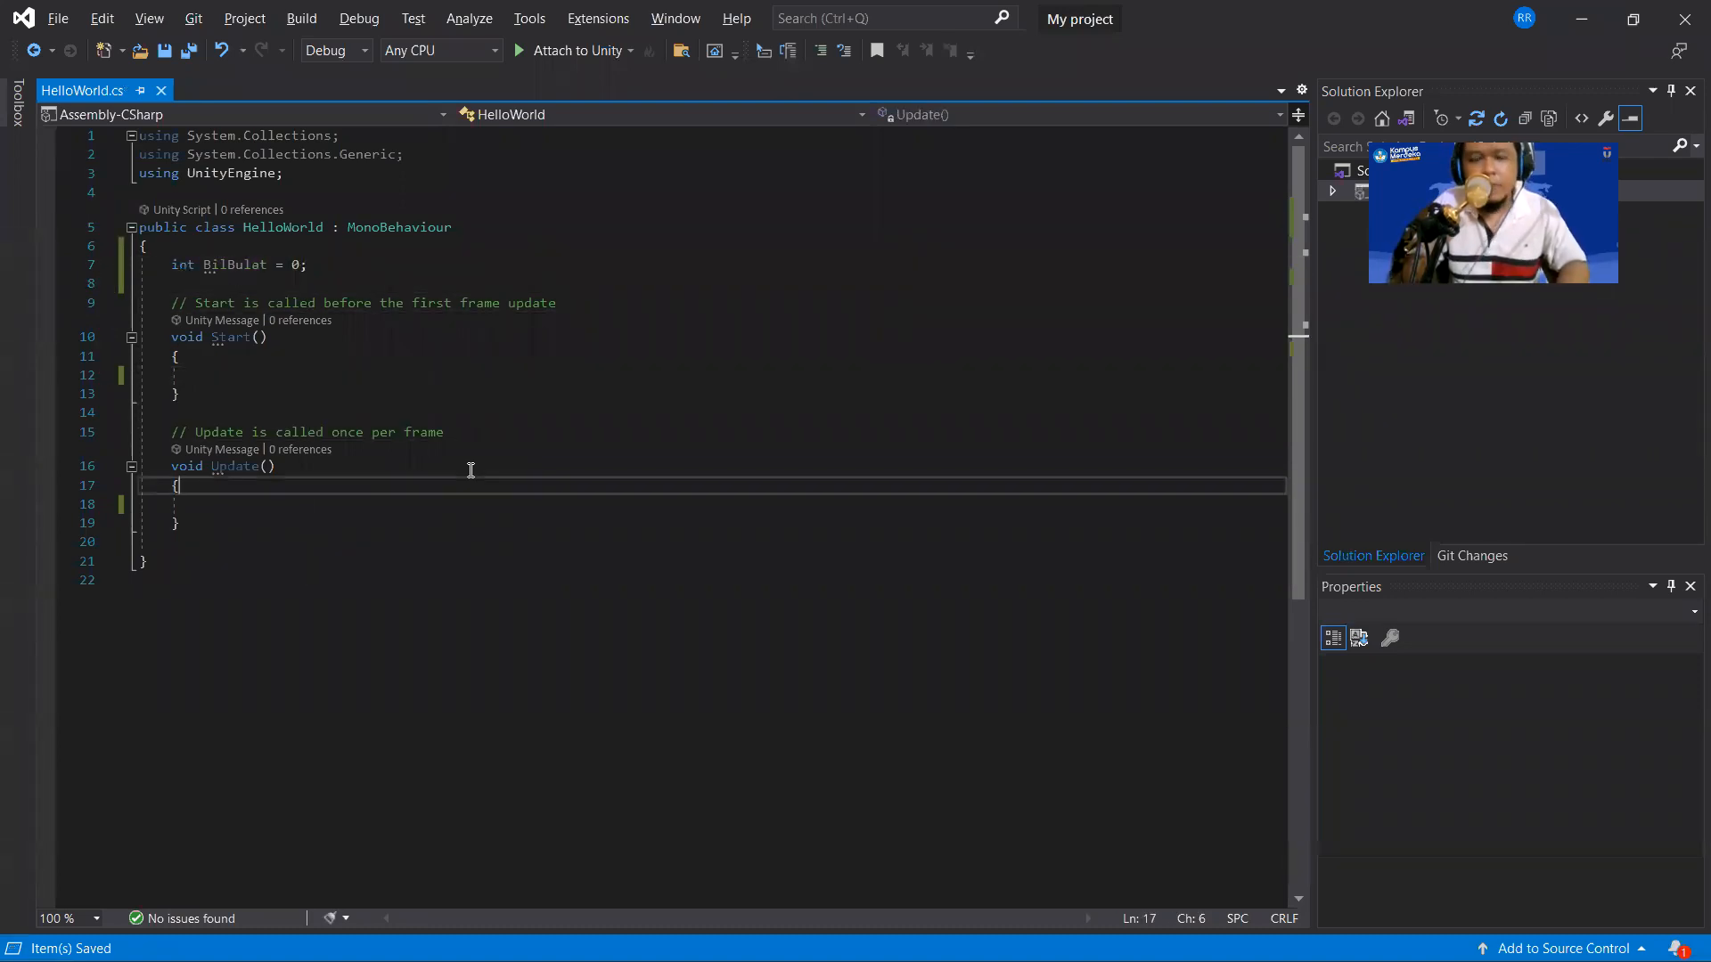
key(Up)
key(Up)
key(Up)
key(Up)
key(Up)
key(Up)
key(Up)
key(Up)
key(Up)
key(Up)
key(Up)
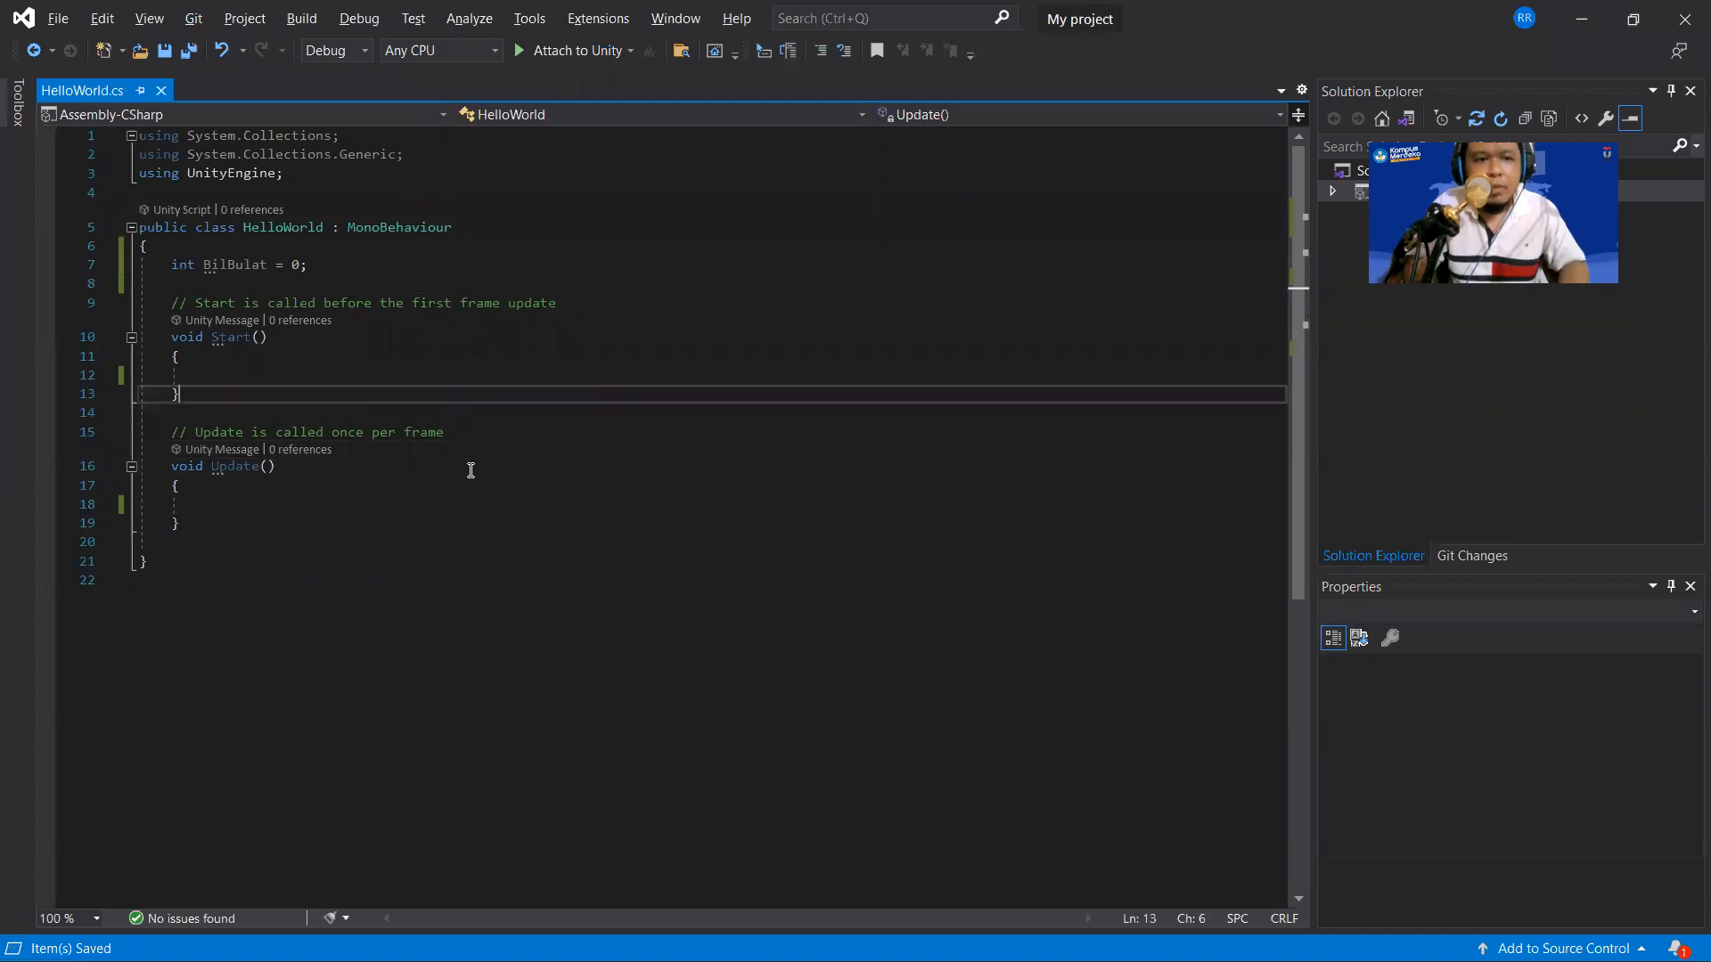
key(Home)
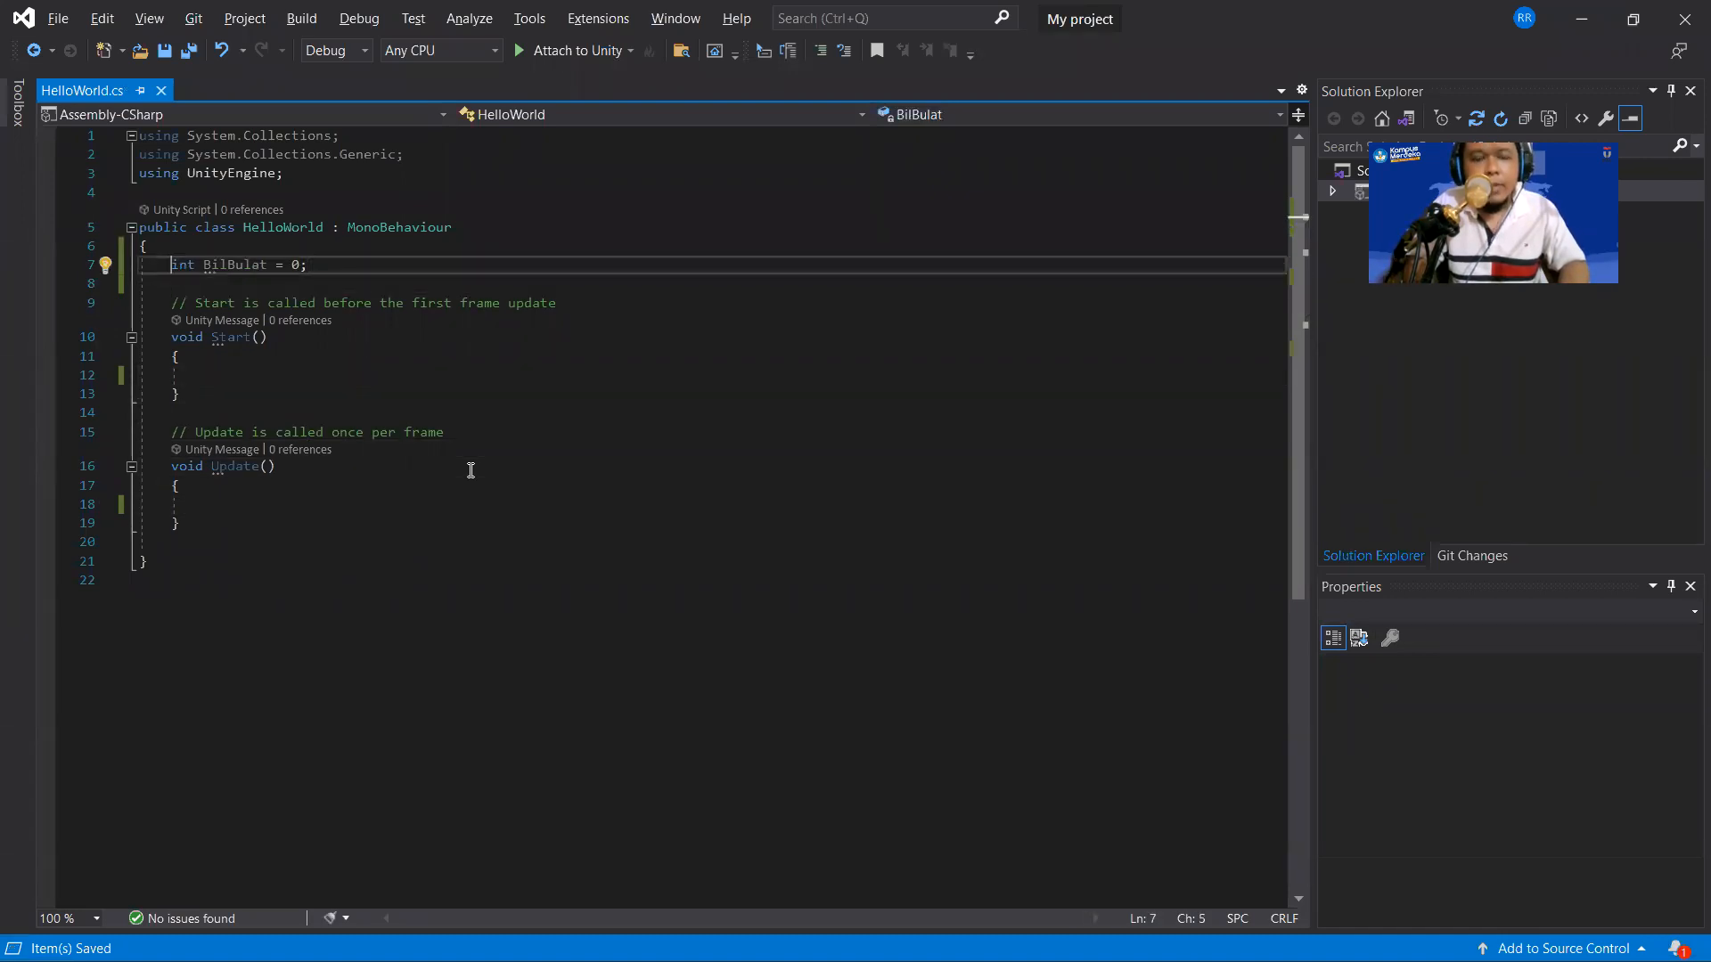
key(shift+End)
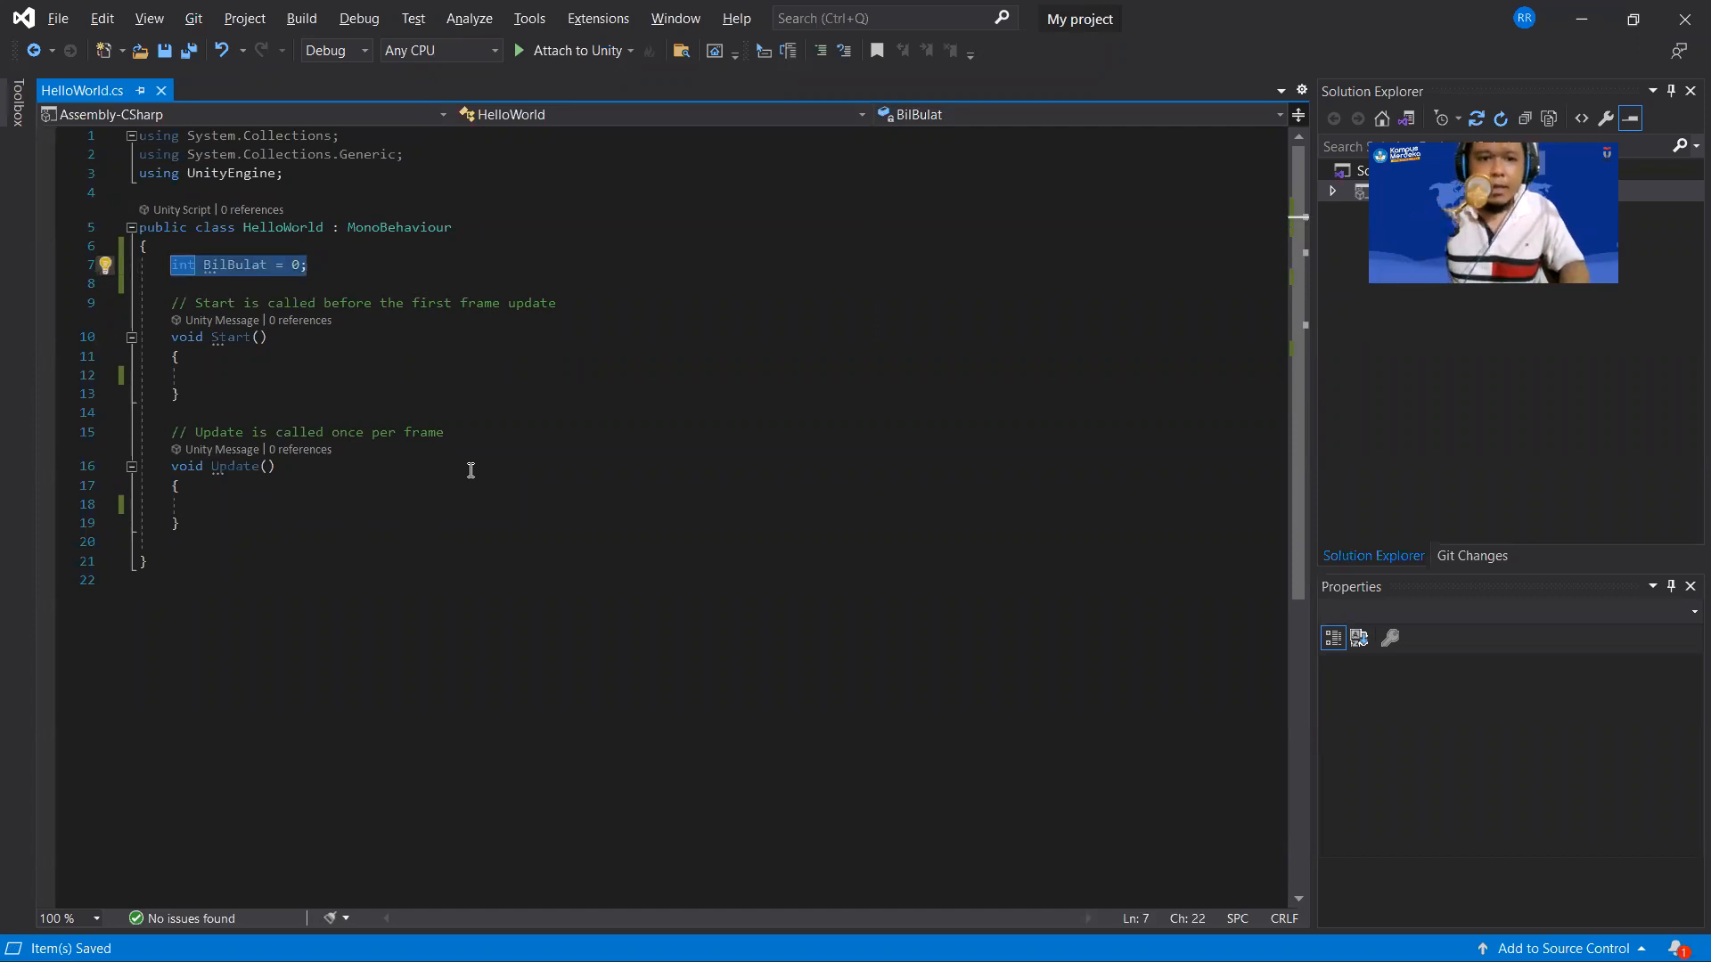
Switch to Unity, select the Cube, and dock the Inspector beside the Hierarchy with Project and Console below the Scene view.
key(alt+Tab)
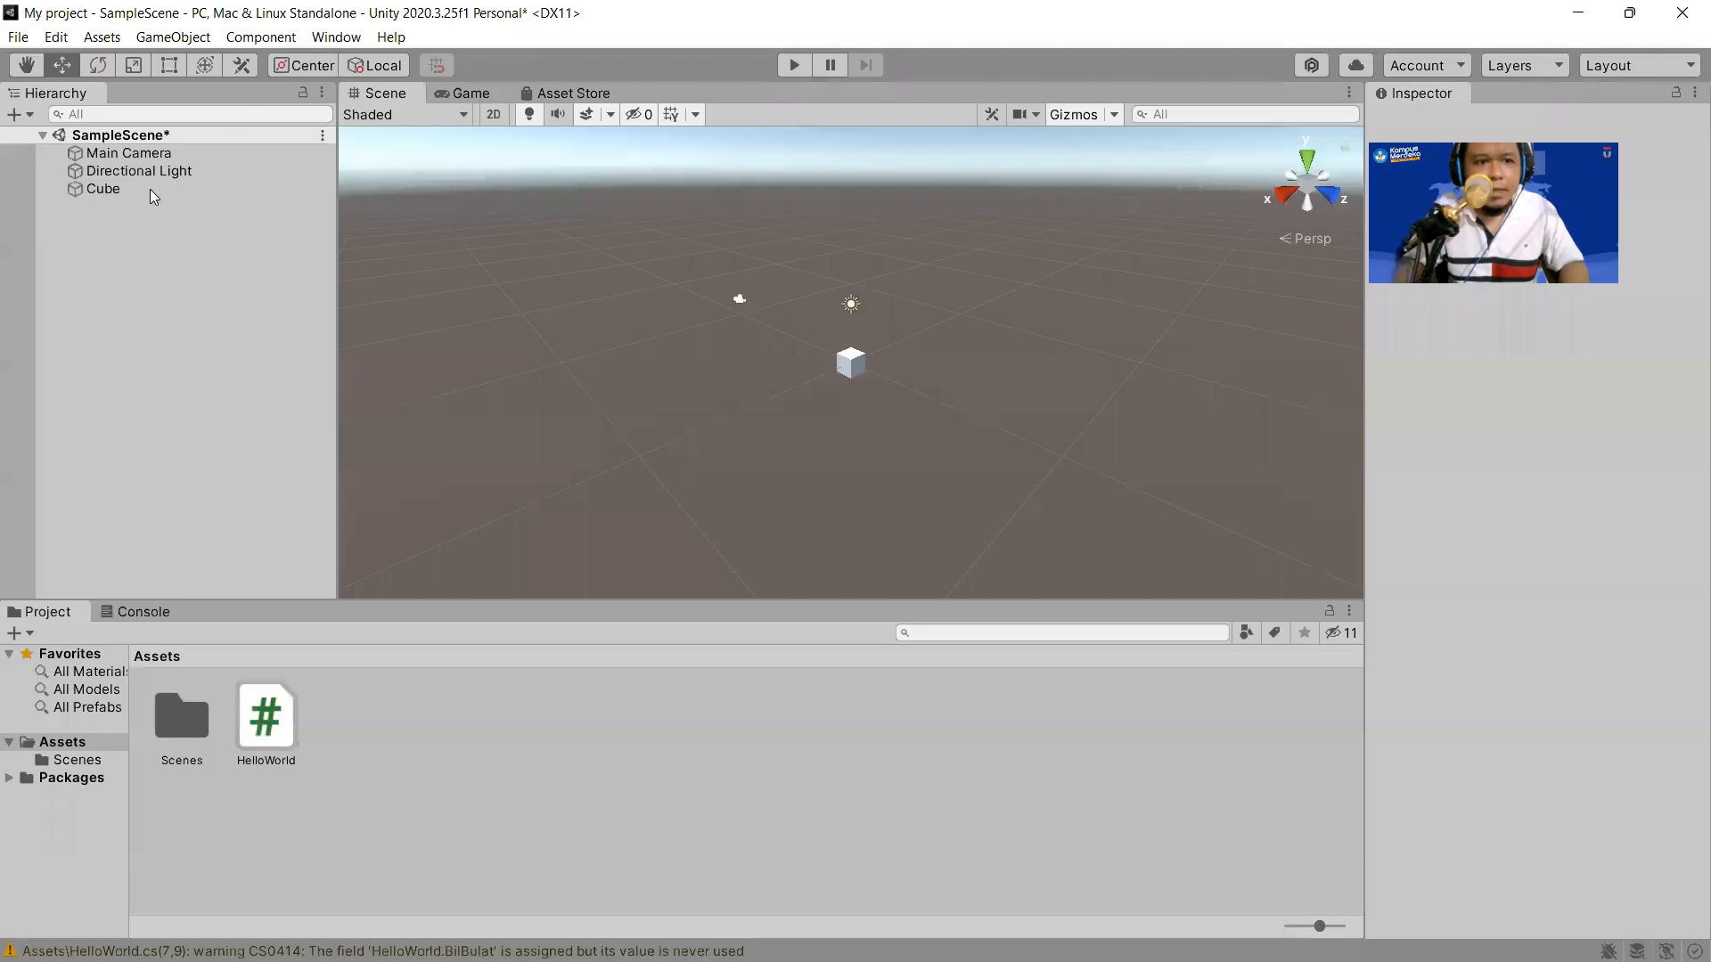
click(148, 189)
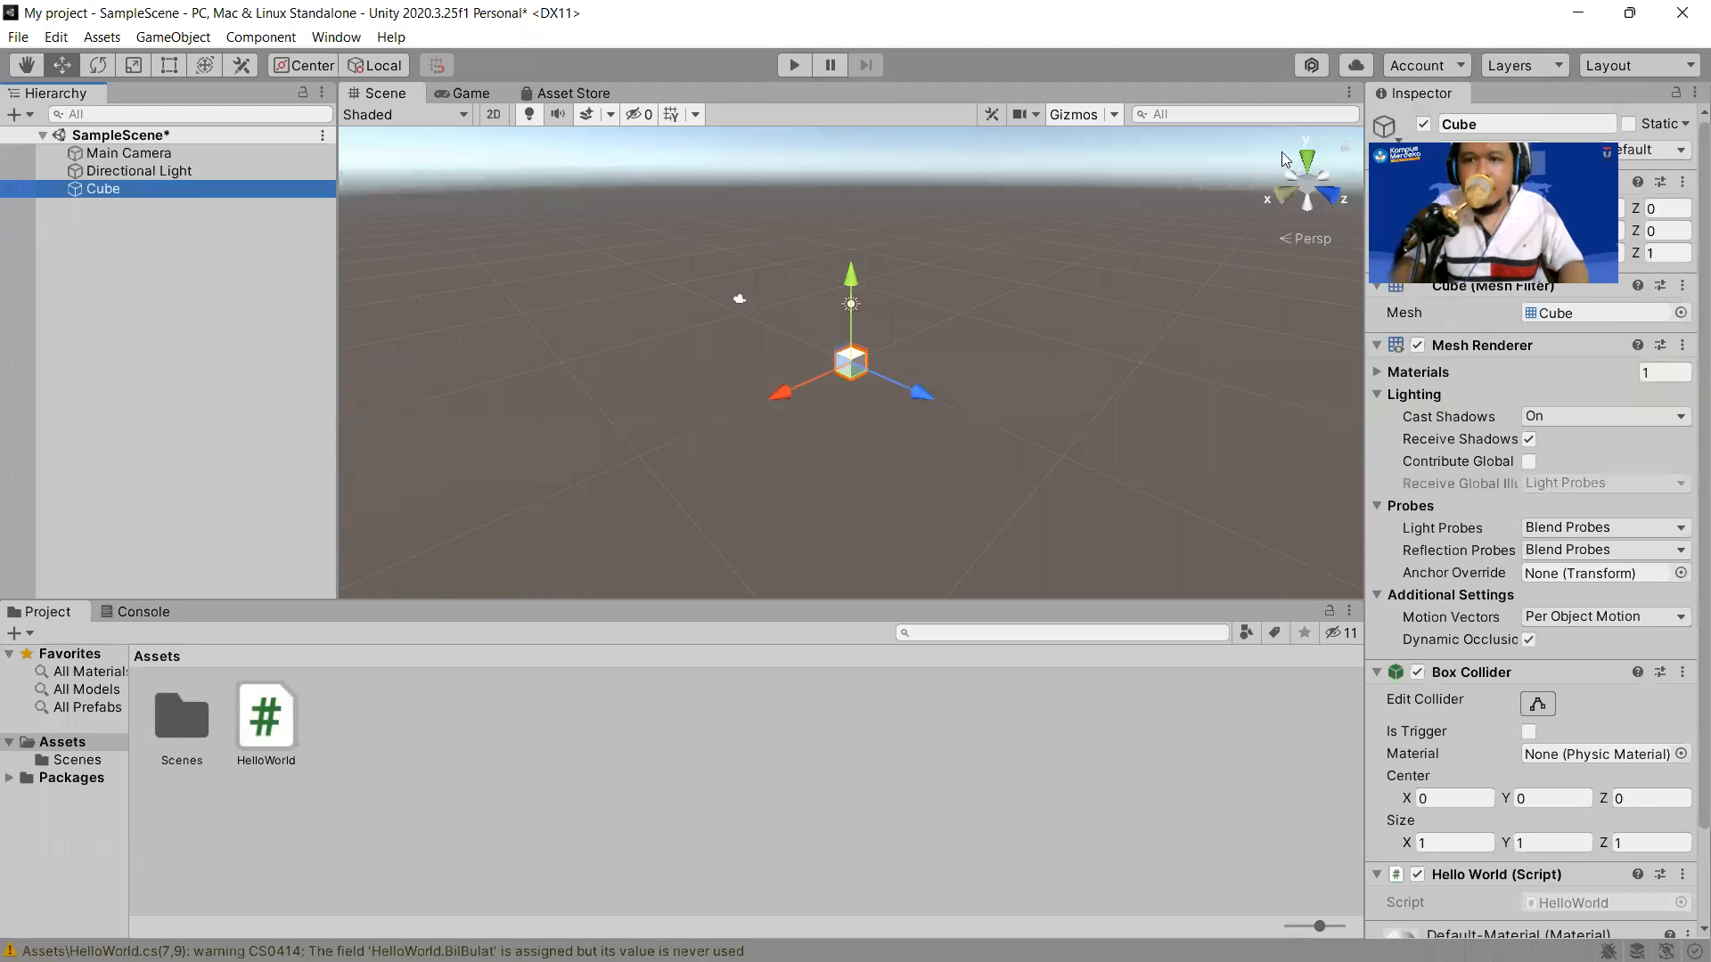
drag(1418, 93, 448, 260)
drag(52, 622, 971, 577)
drag(107, 602, 975, 330)
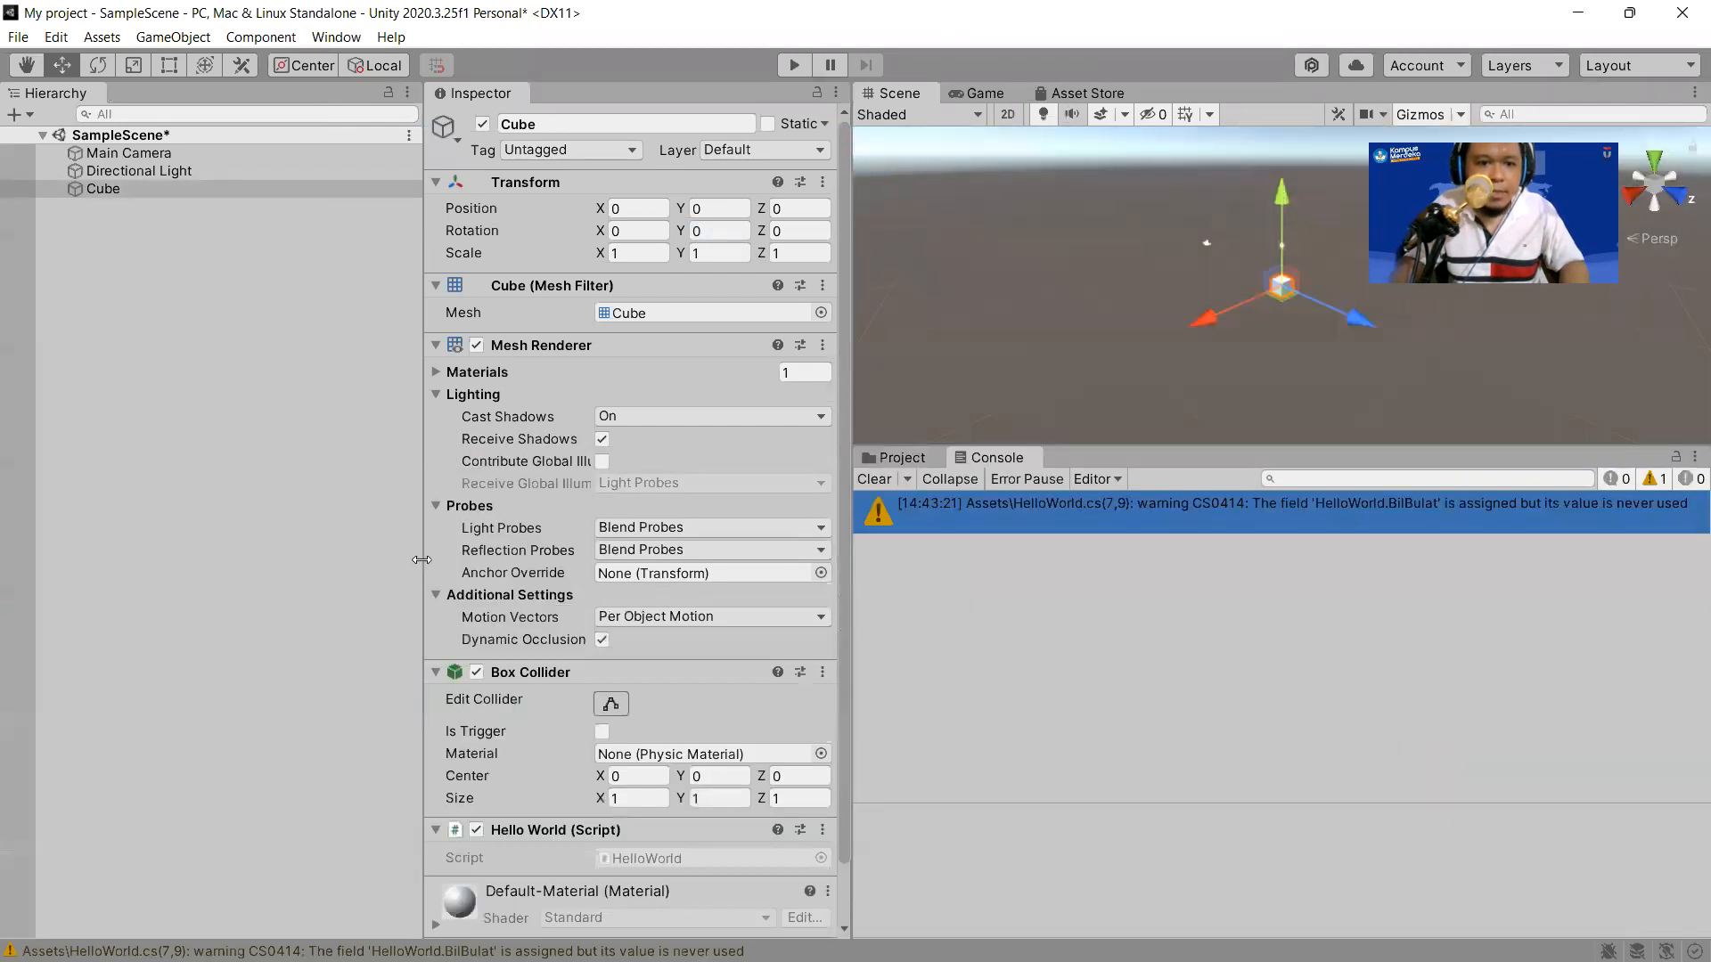
Narrow the Hierarchy and Inspector, show the Project assets, and enlarge the Scene view's height.
drag(422, 559, 223, 552)
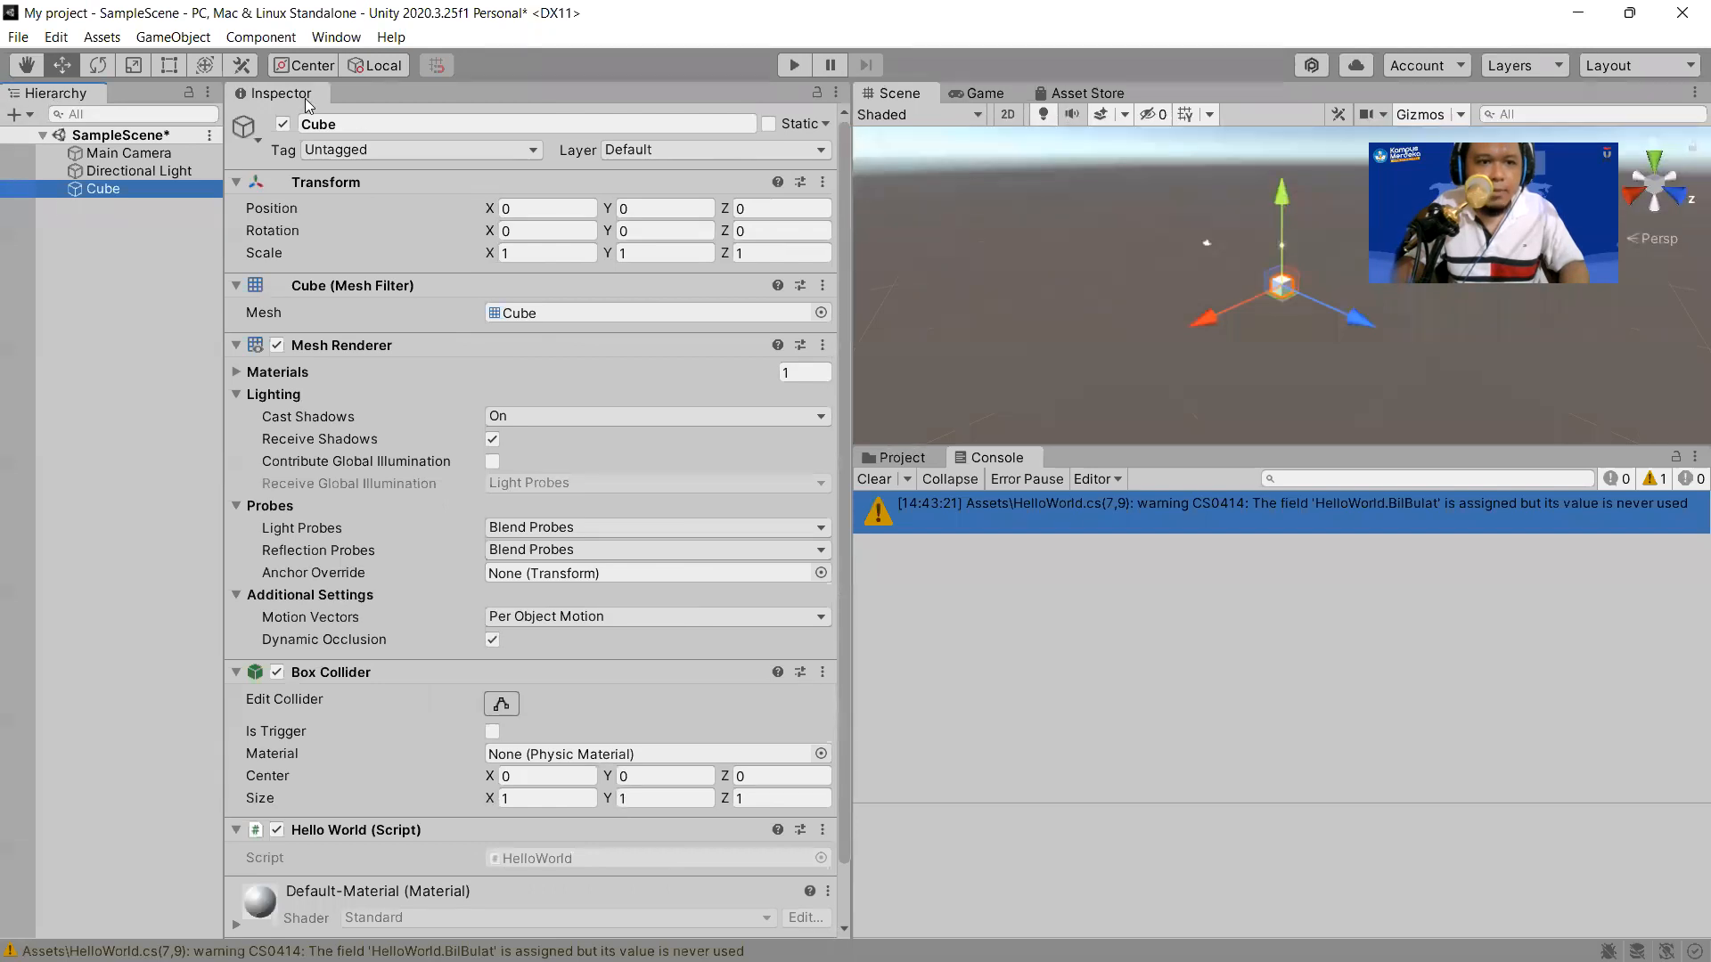
drag(846, 321, 526, 313)
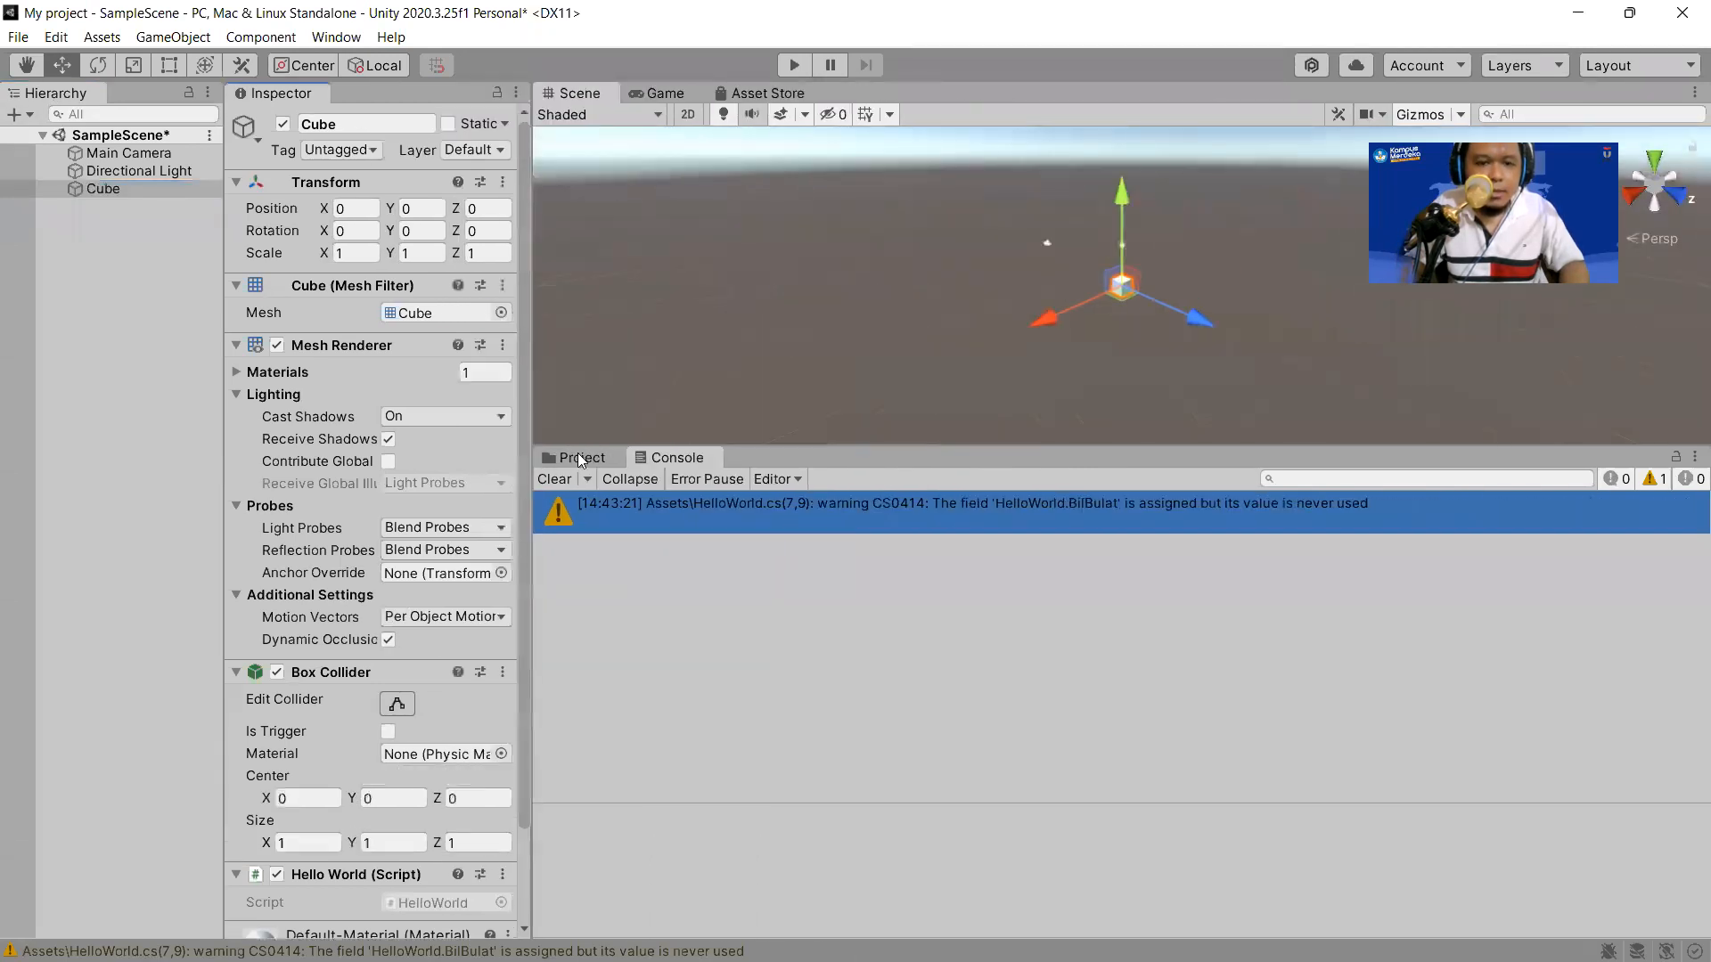
click(582, 458)
drag(759, 444, 760, 589)
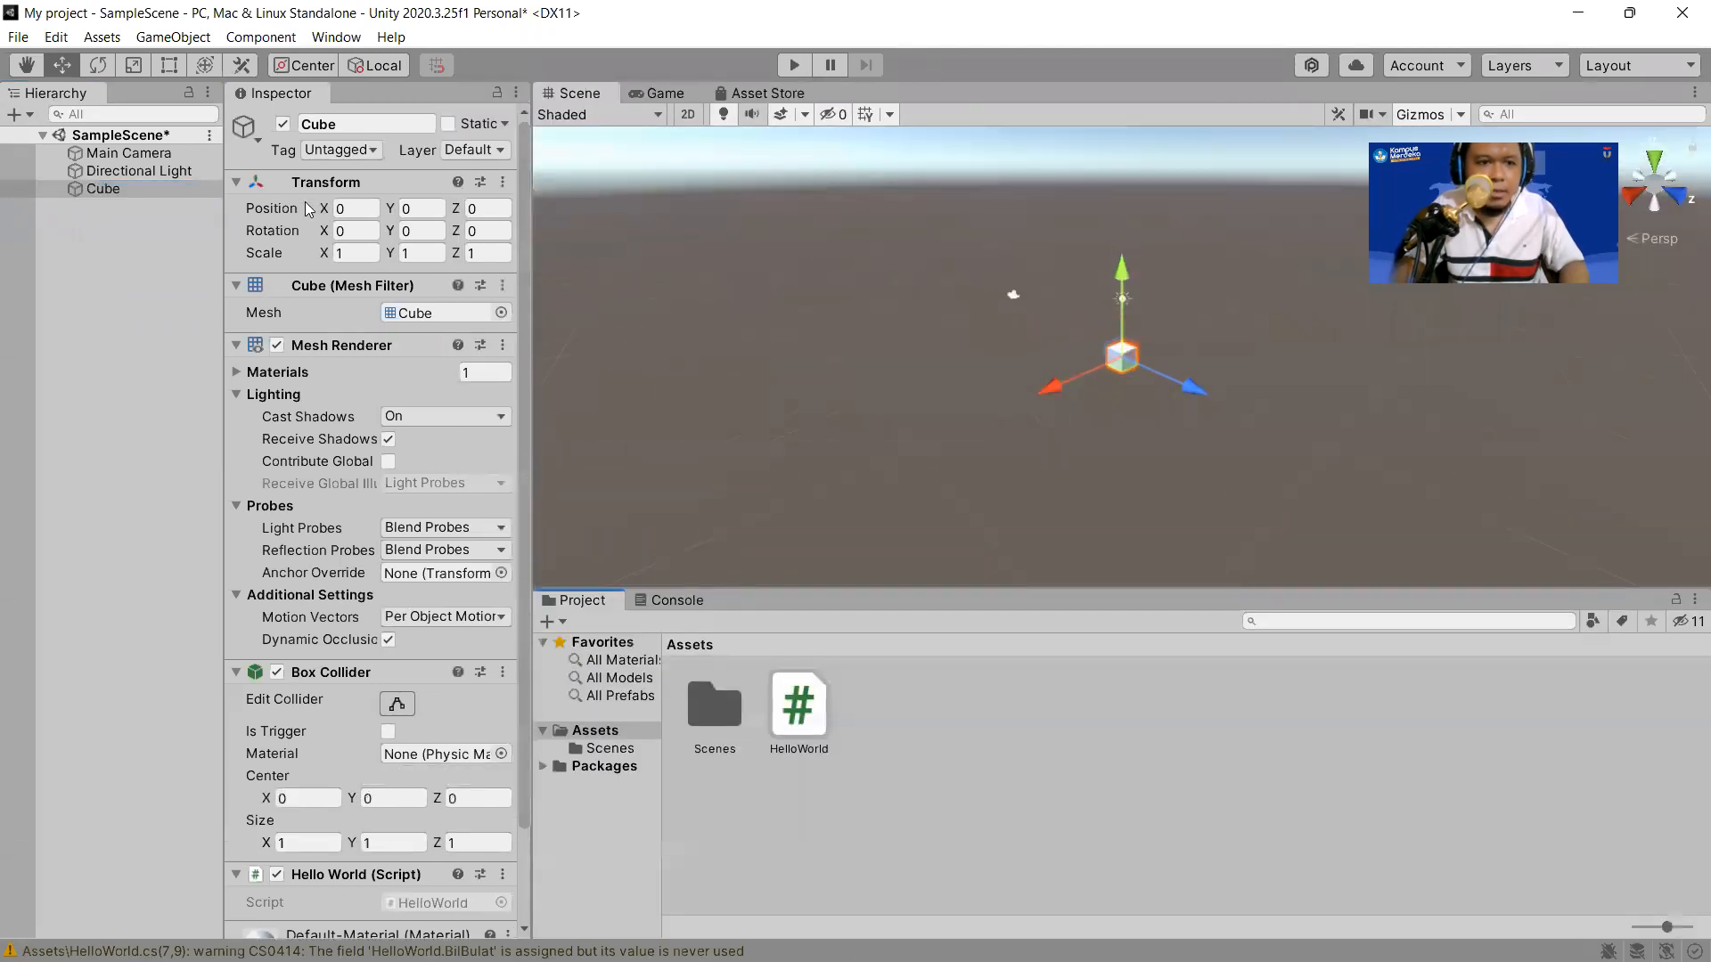
Collapse the Cube's Transform, Mesh Filter, Mesh Renderer and Box Collider components.
click(236, 182)
click(236, 206)
click(236, 232)
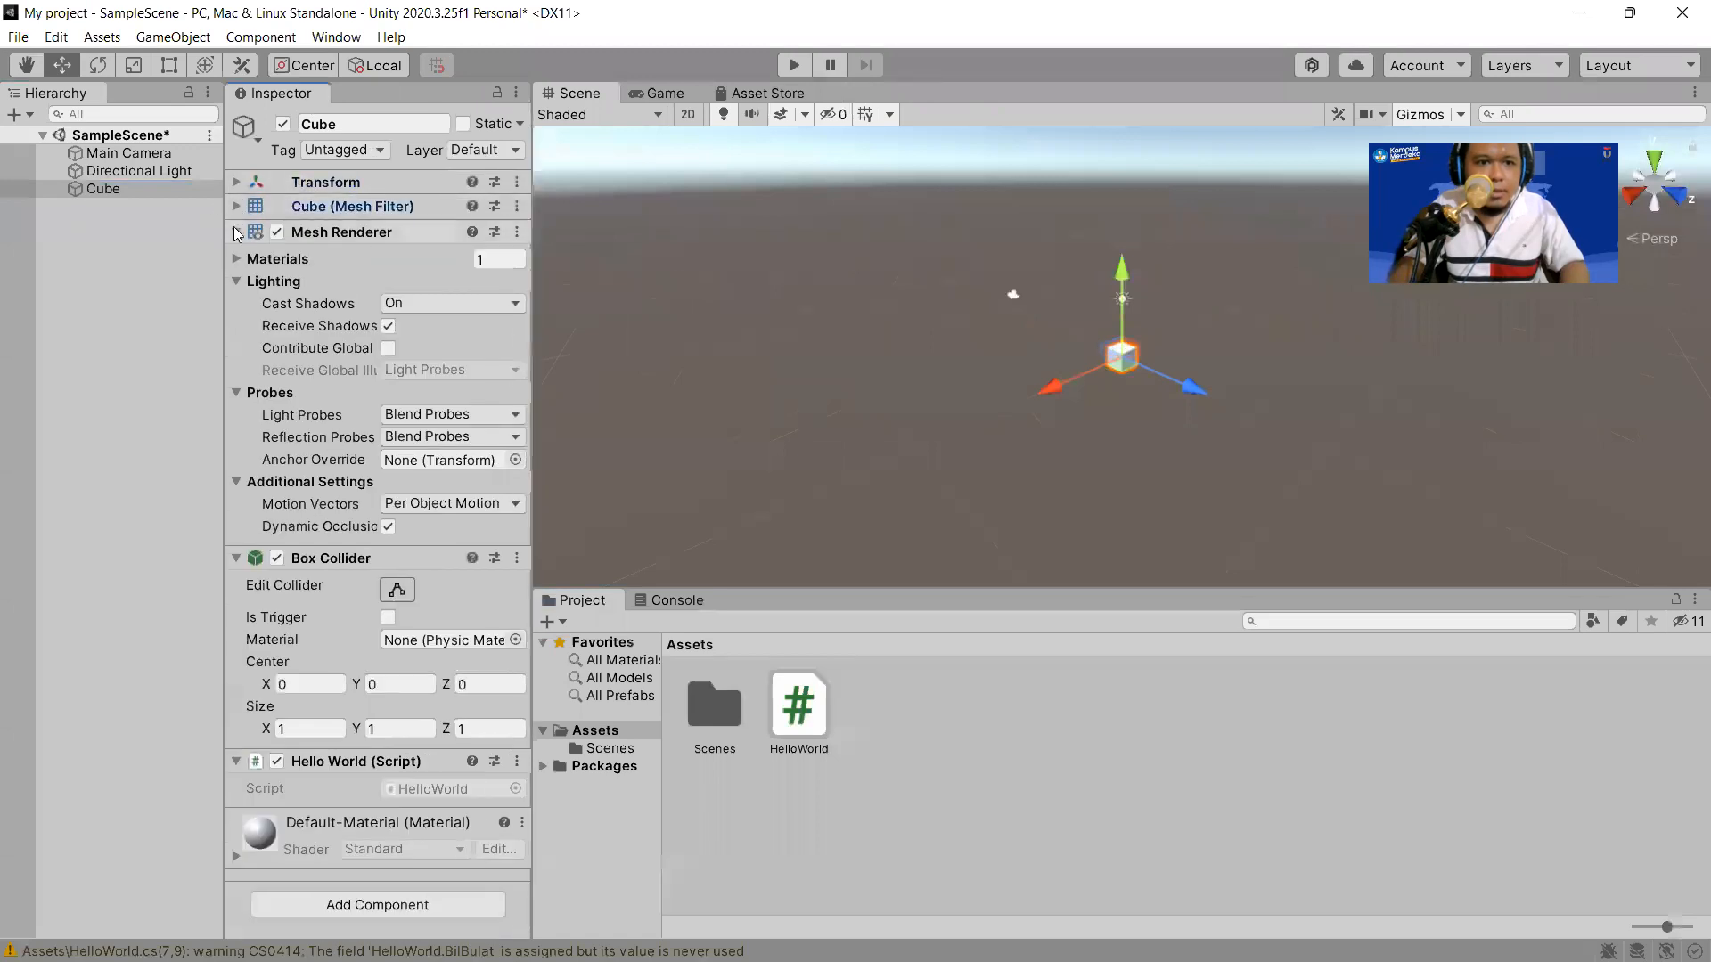
click(236, 257)
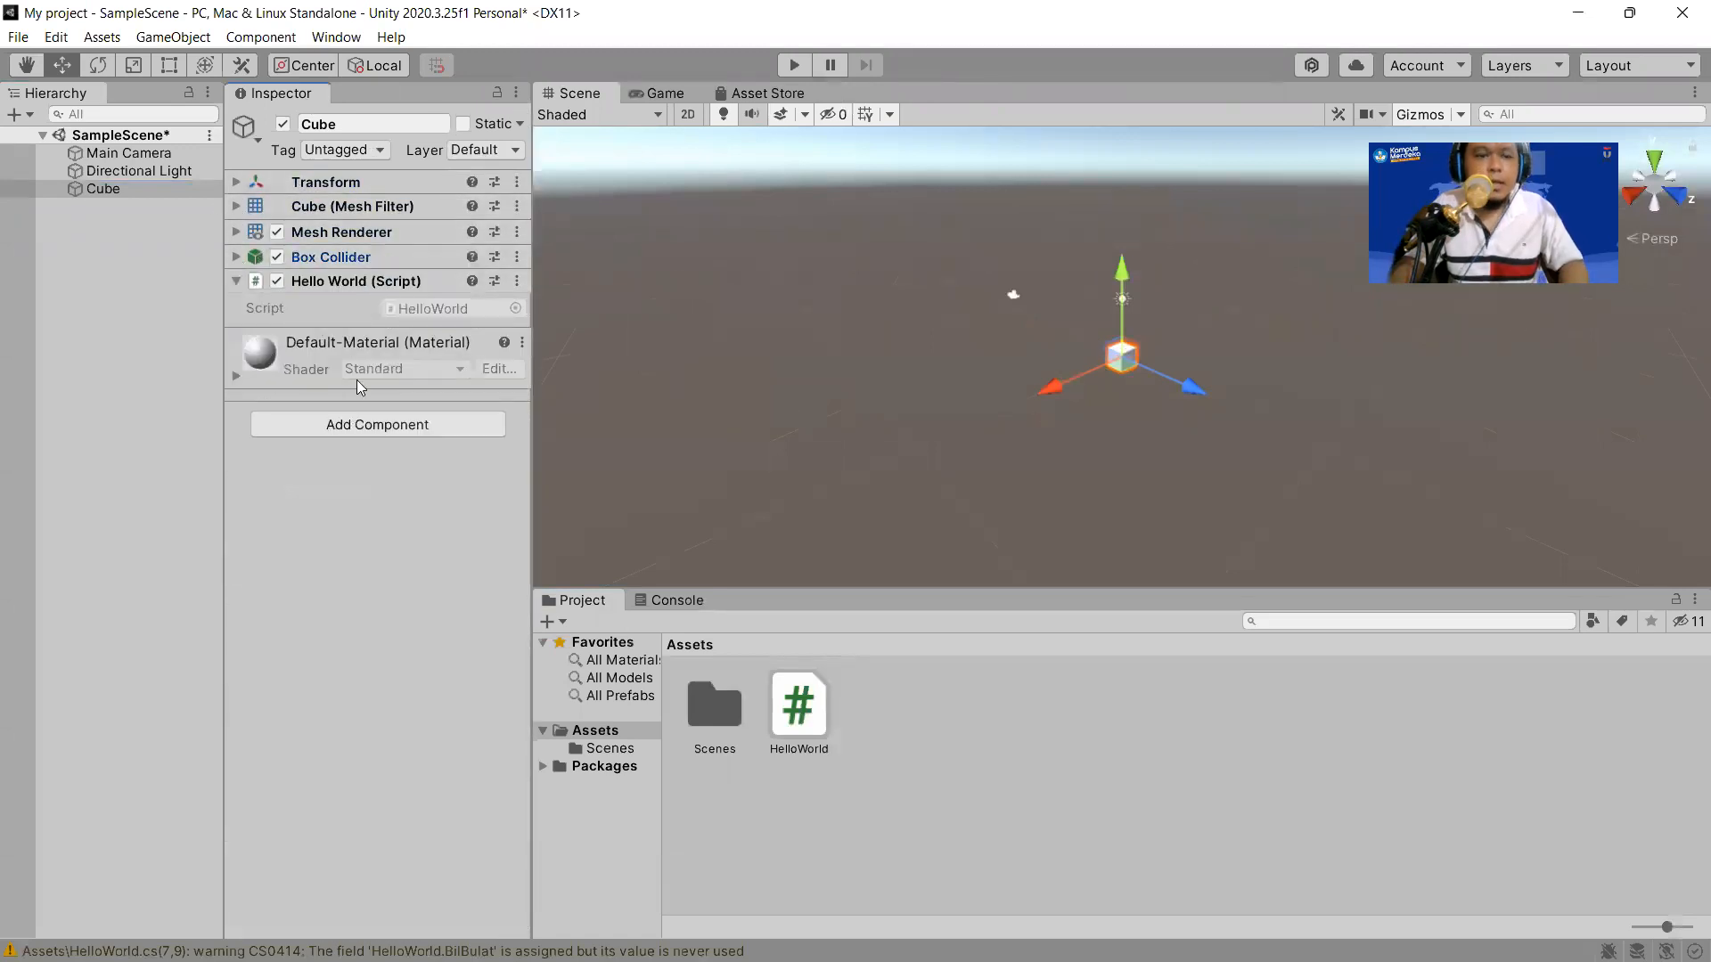
Review the BilBulat declaration in Visual Studio, and test the scene in Unity by playing and stopping it.
key(alt+Tab)
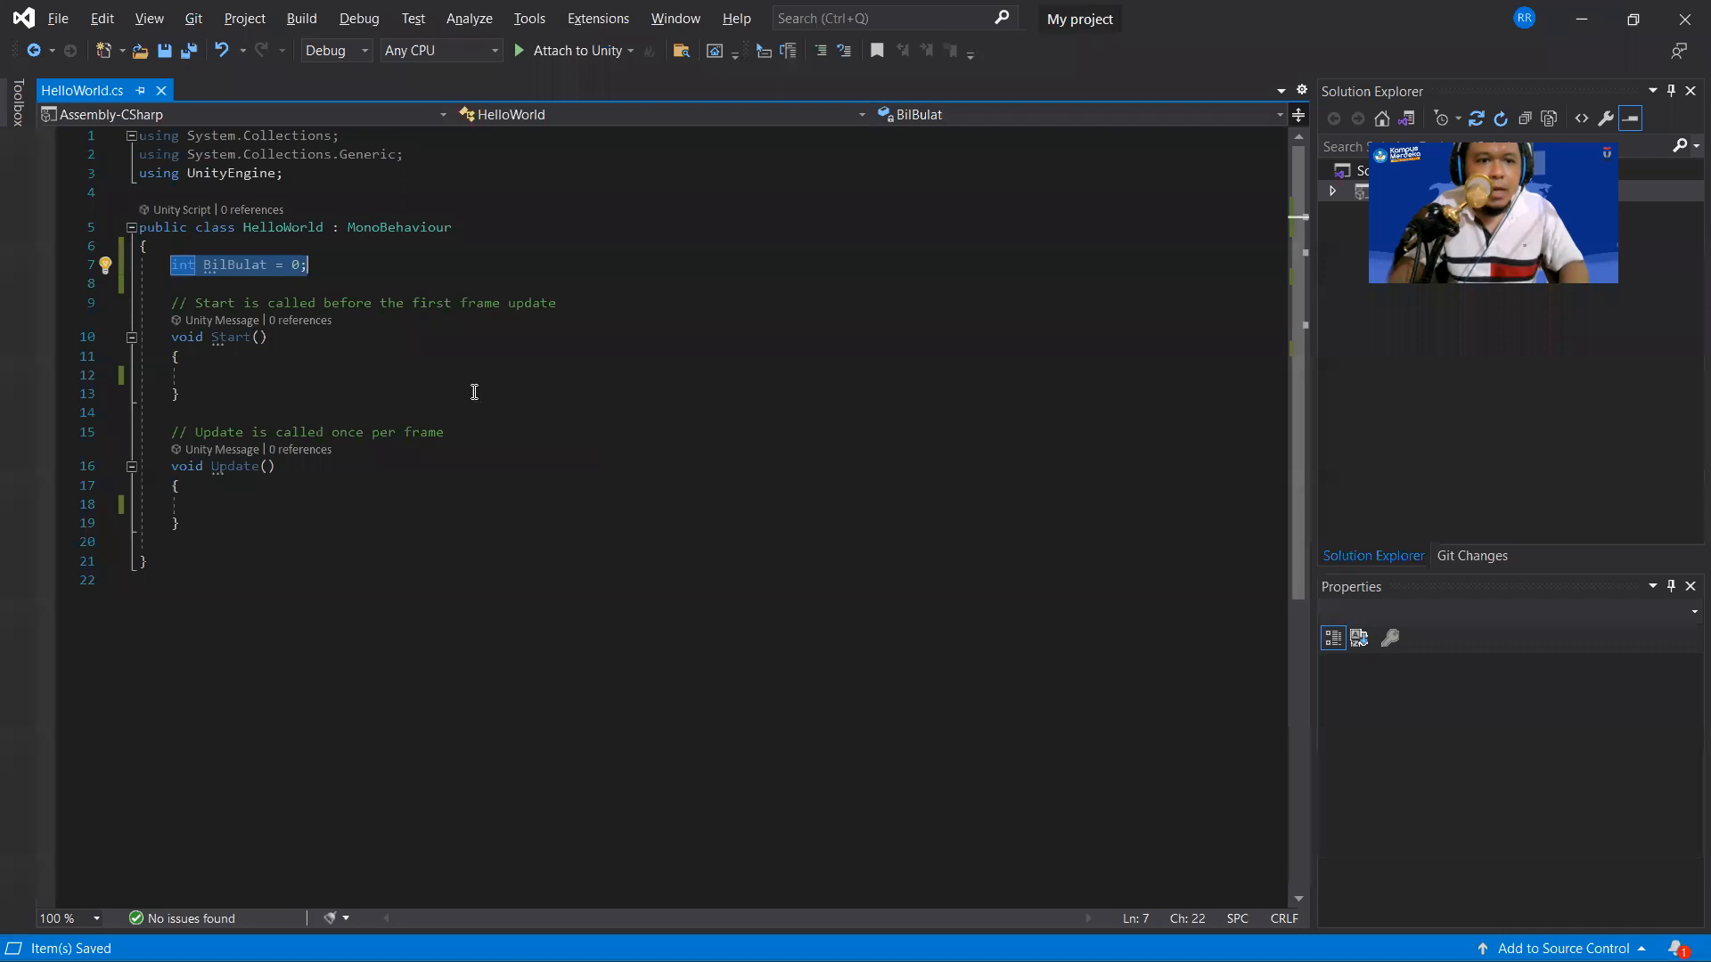
click(236, 270)
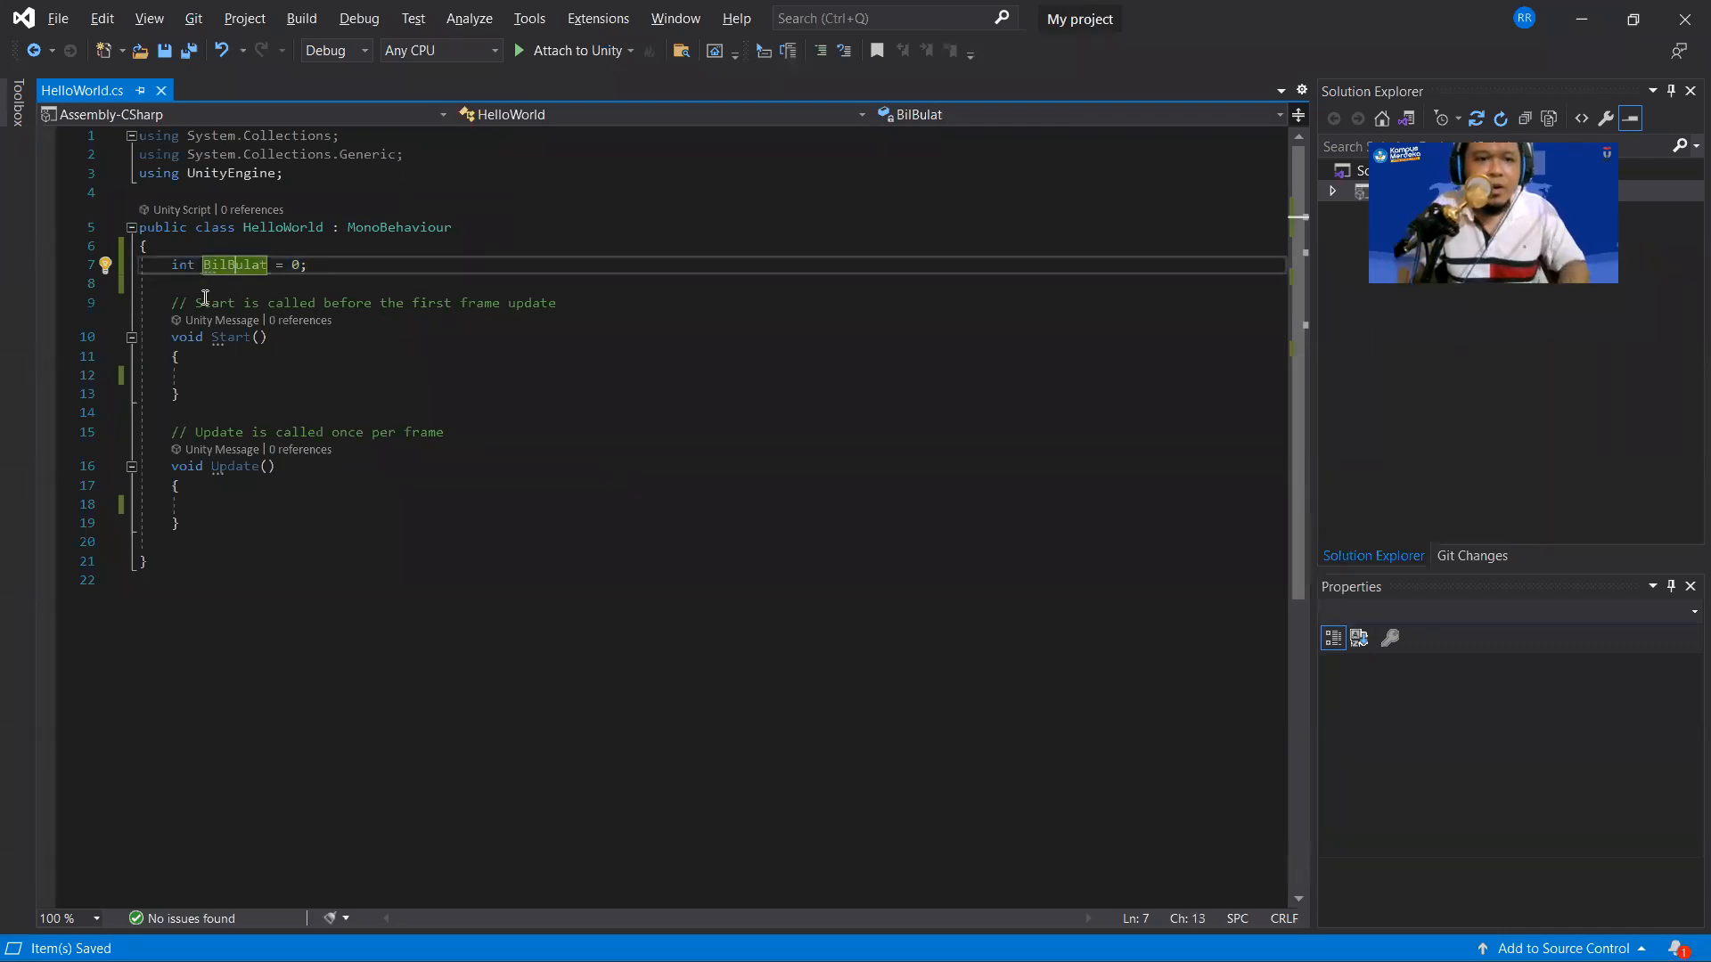
key(alt+Tab)
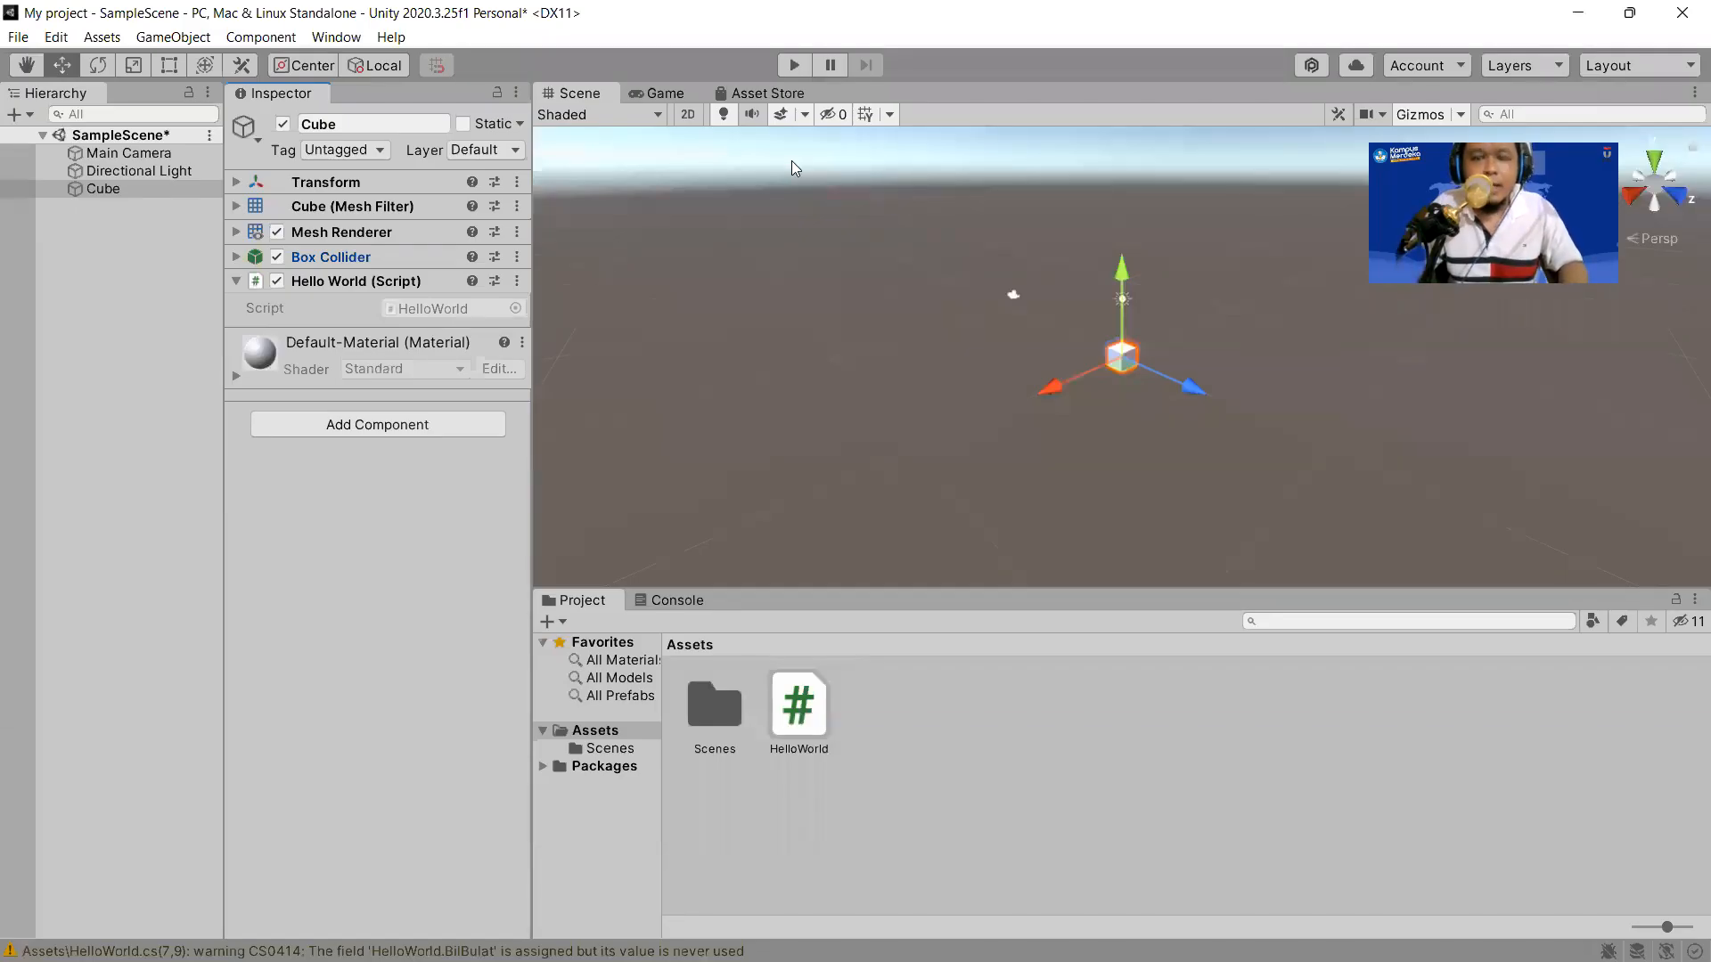
key(ctrl+p)
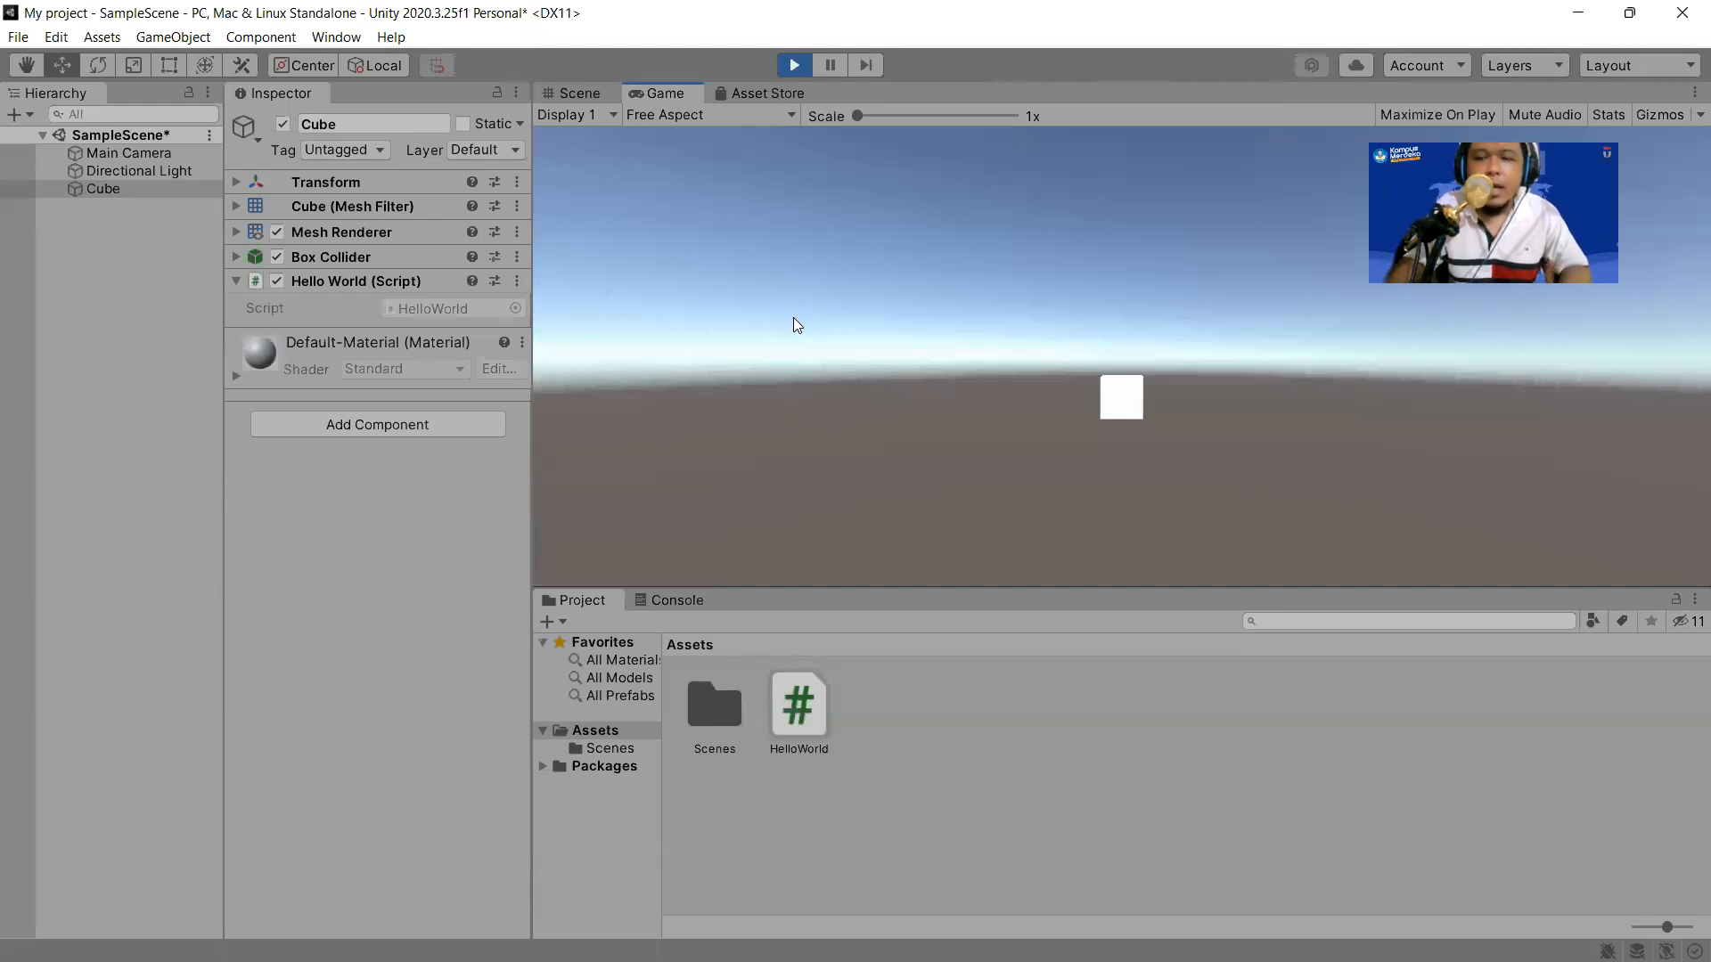
click(793, 65)
Switch to the browser and advance the Fundamental C# slides to slide 14 about showing variables in the Inspector.
key(alt+Tab)
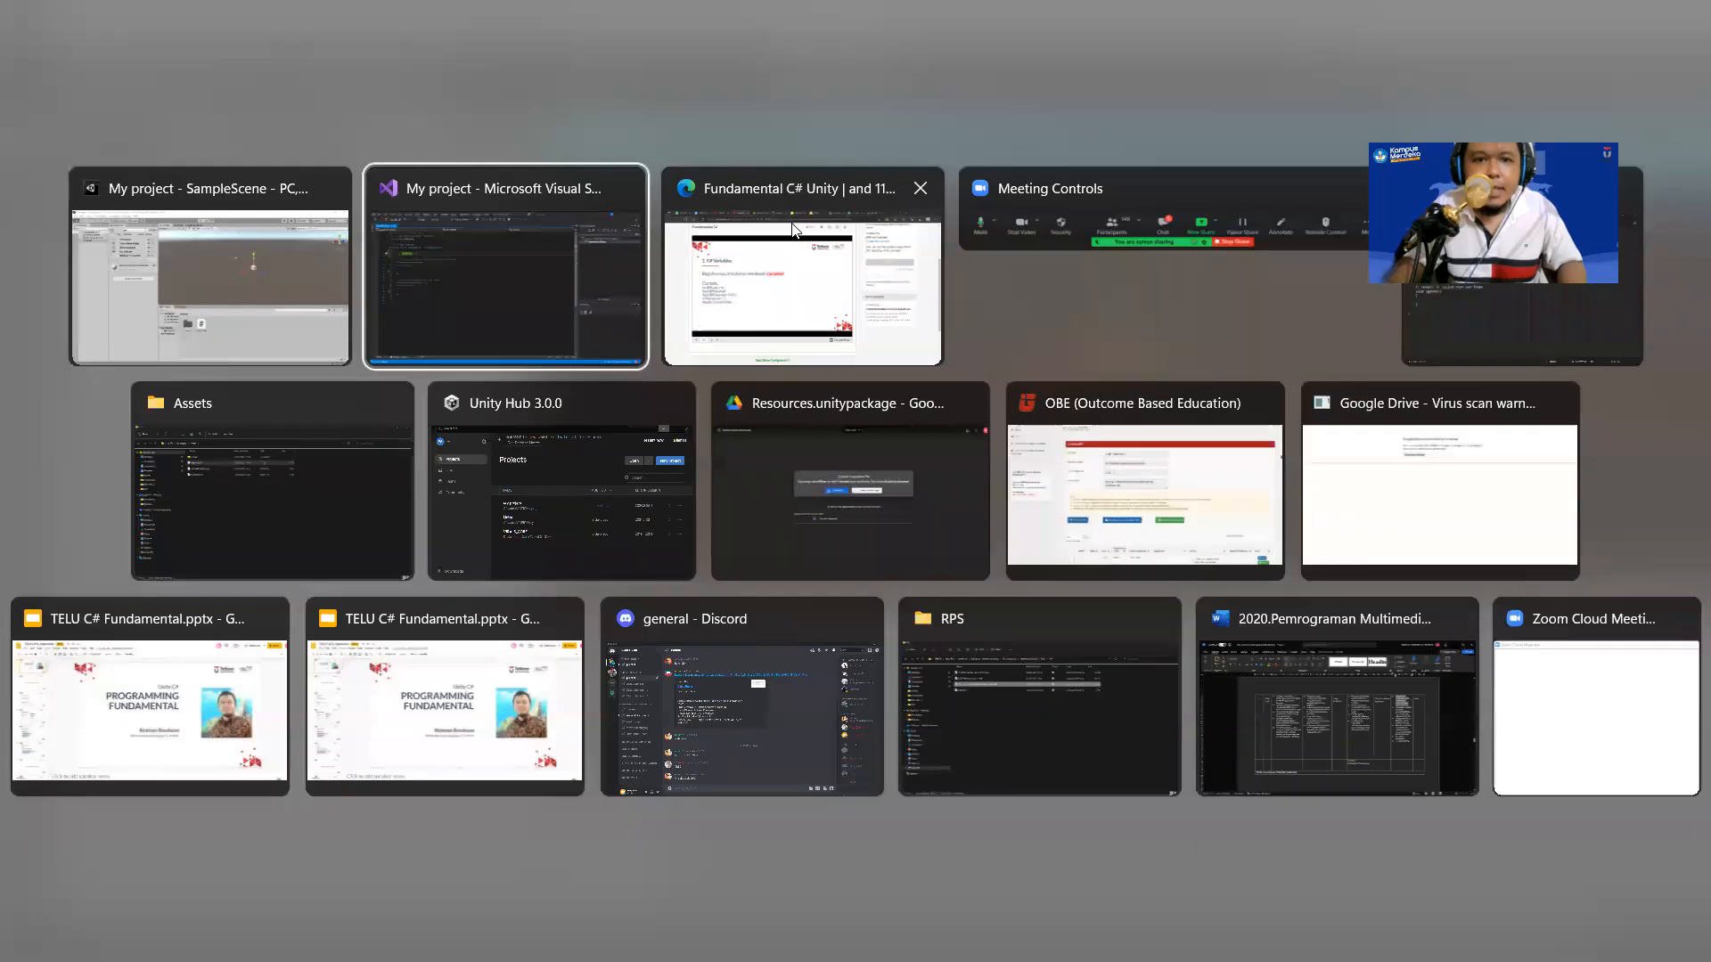
click(796, 230)
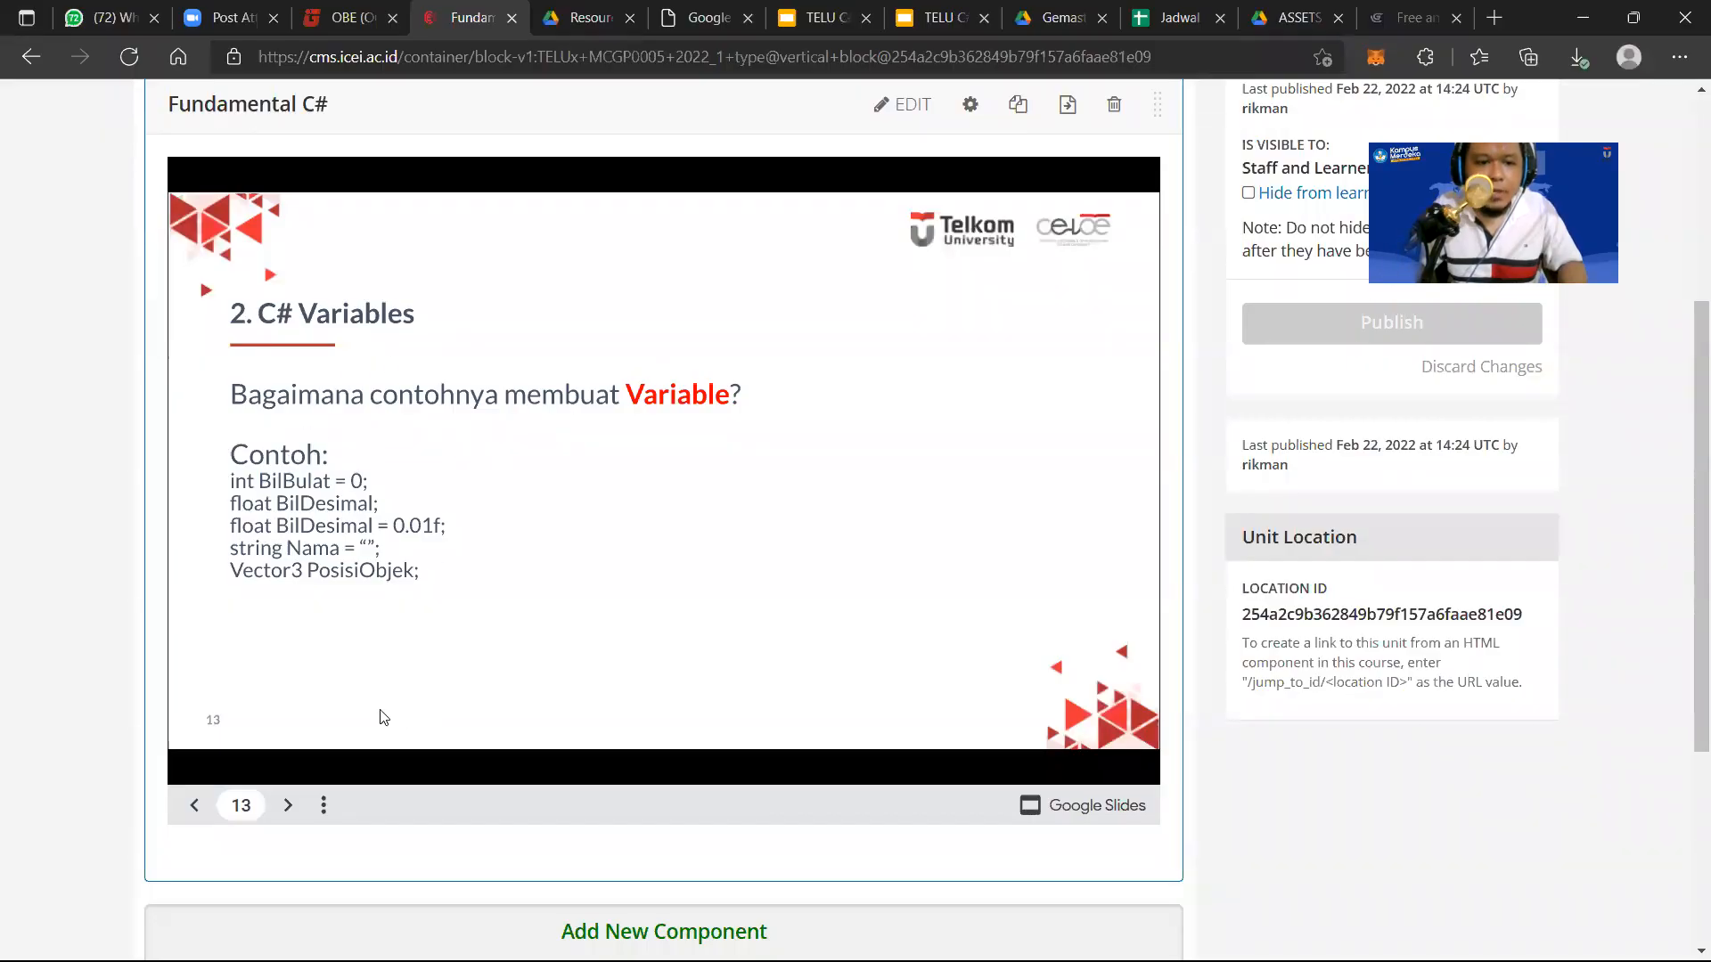
click(287, 807)
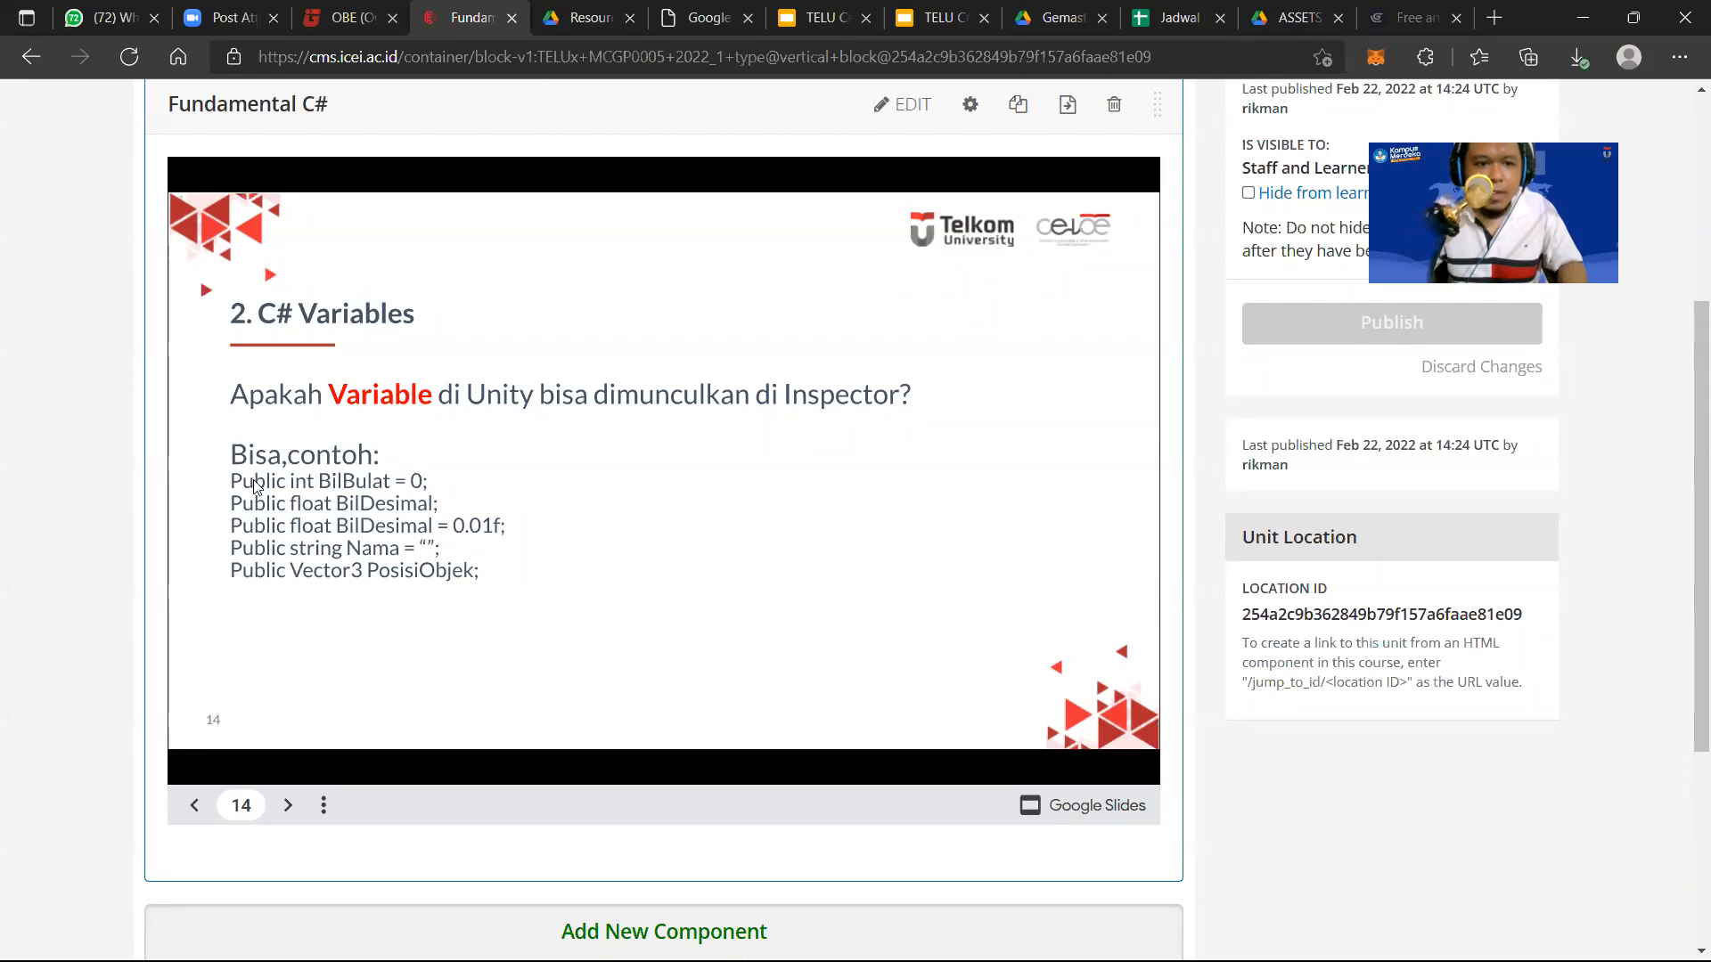
Switch to Visual Studio and add the public modifier to the int BilBulat declaration.
key(alt+Tab)
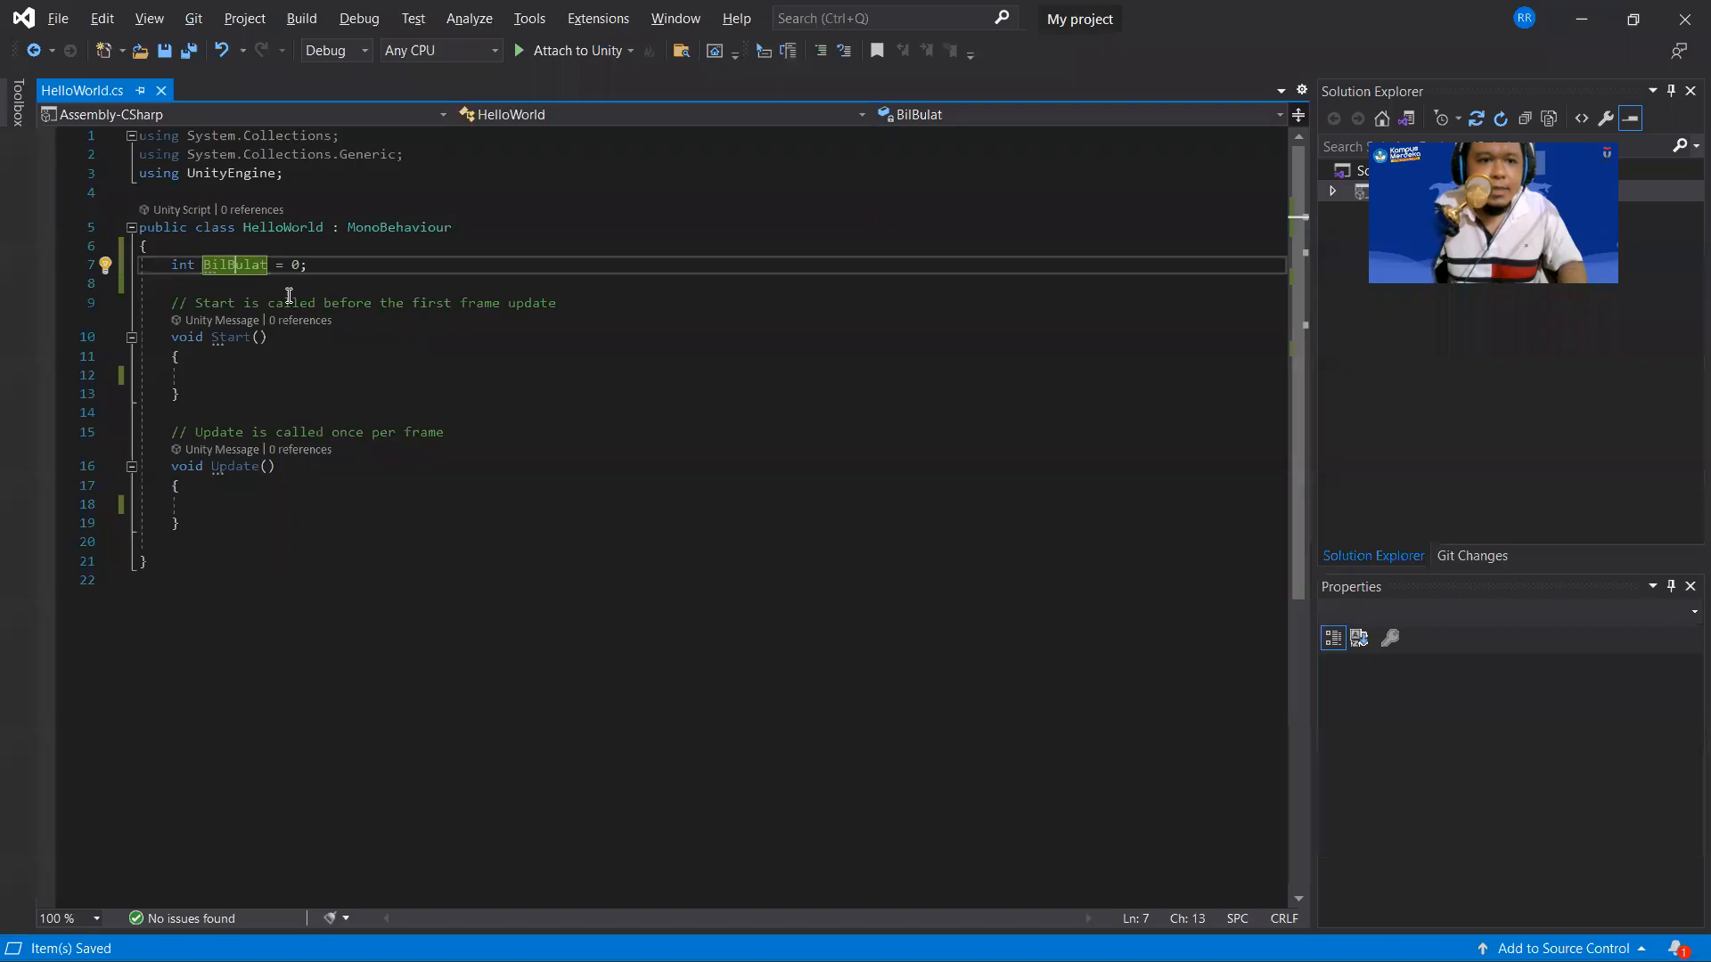
click(329, 270)
key(Home)
text(public)
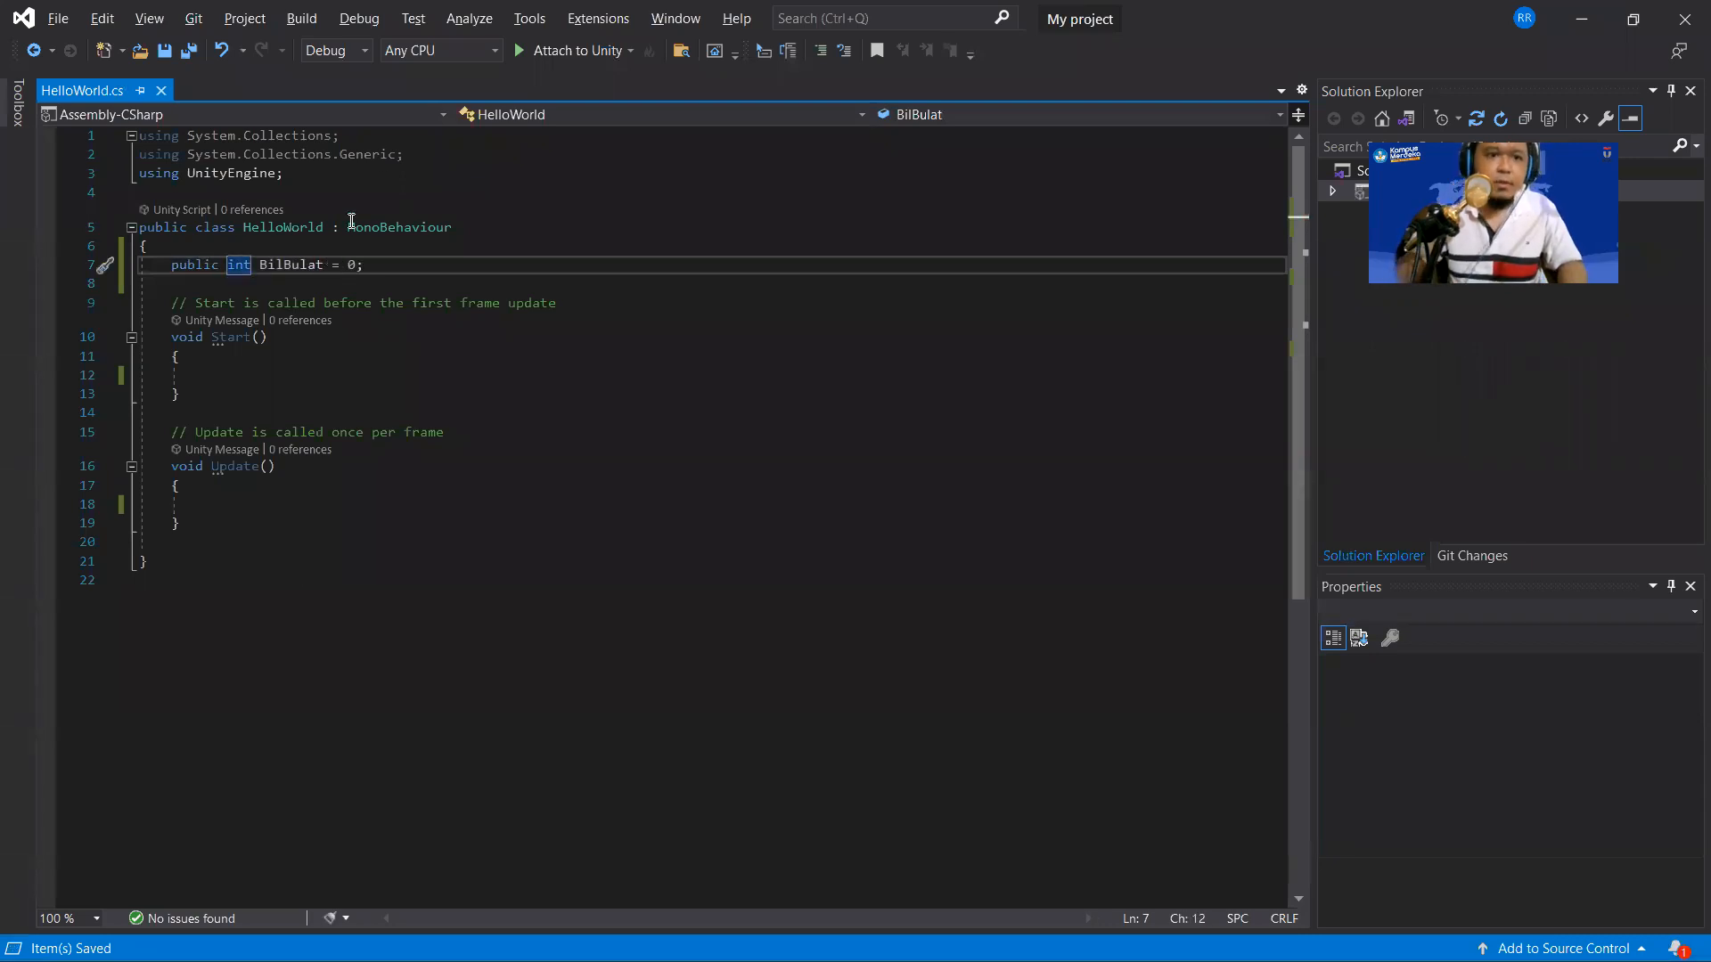
double_click(189, 265)
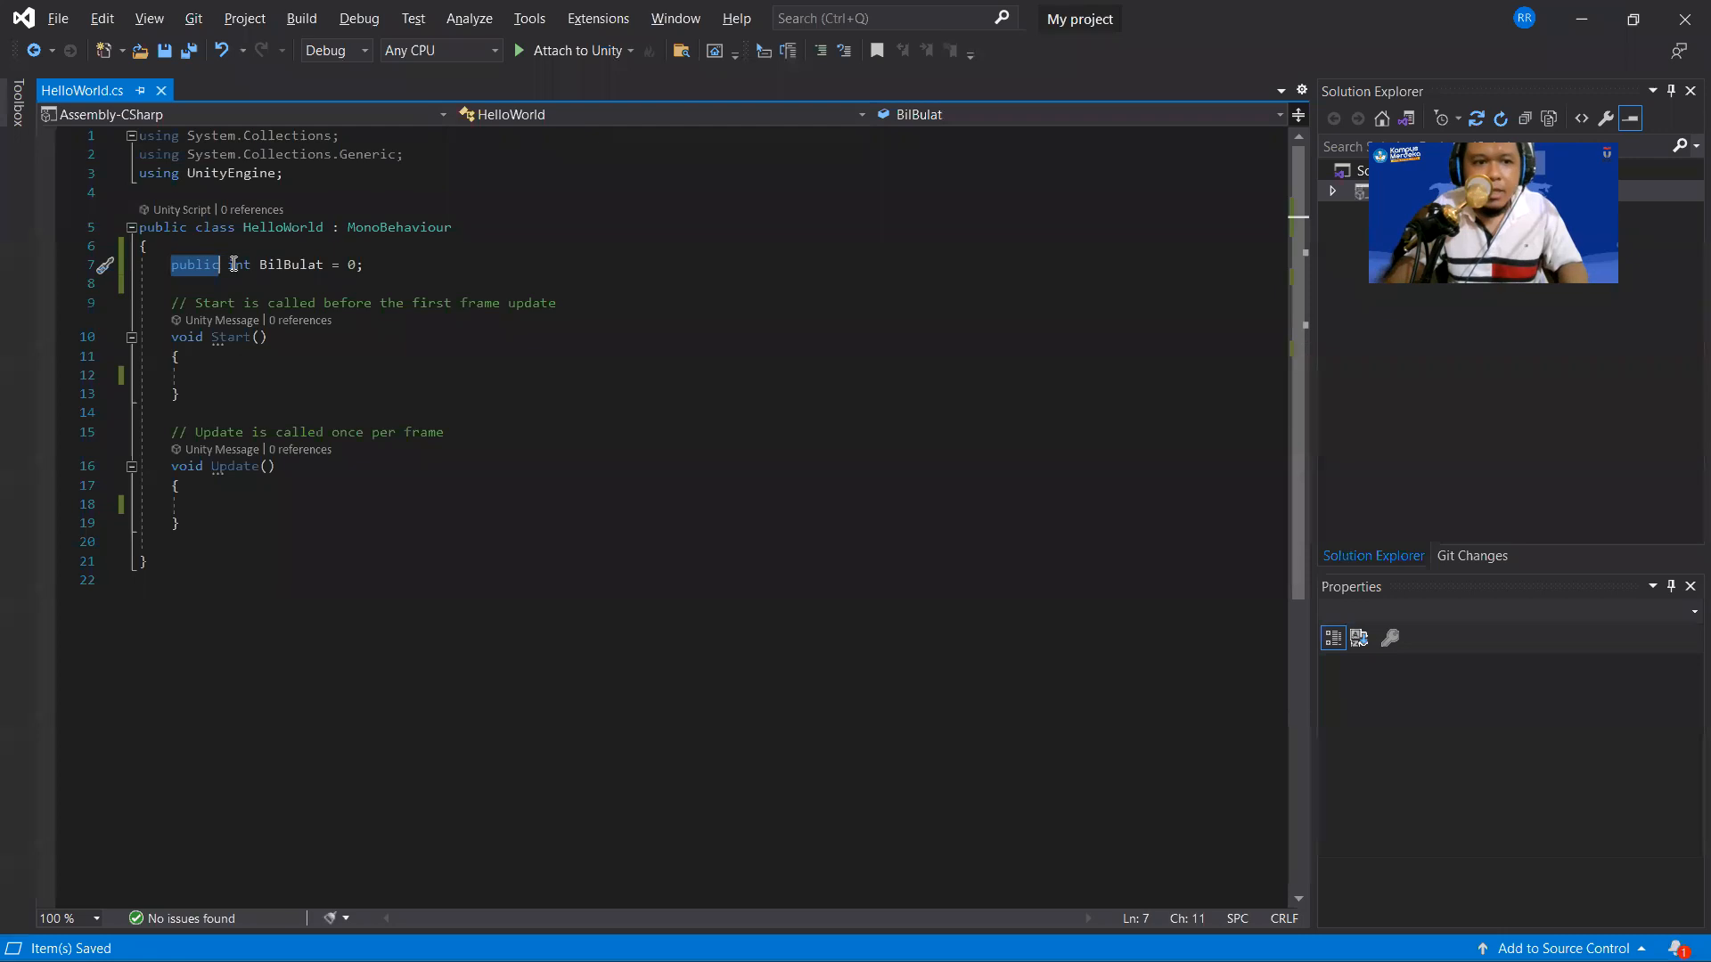
click(169, 266)
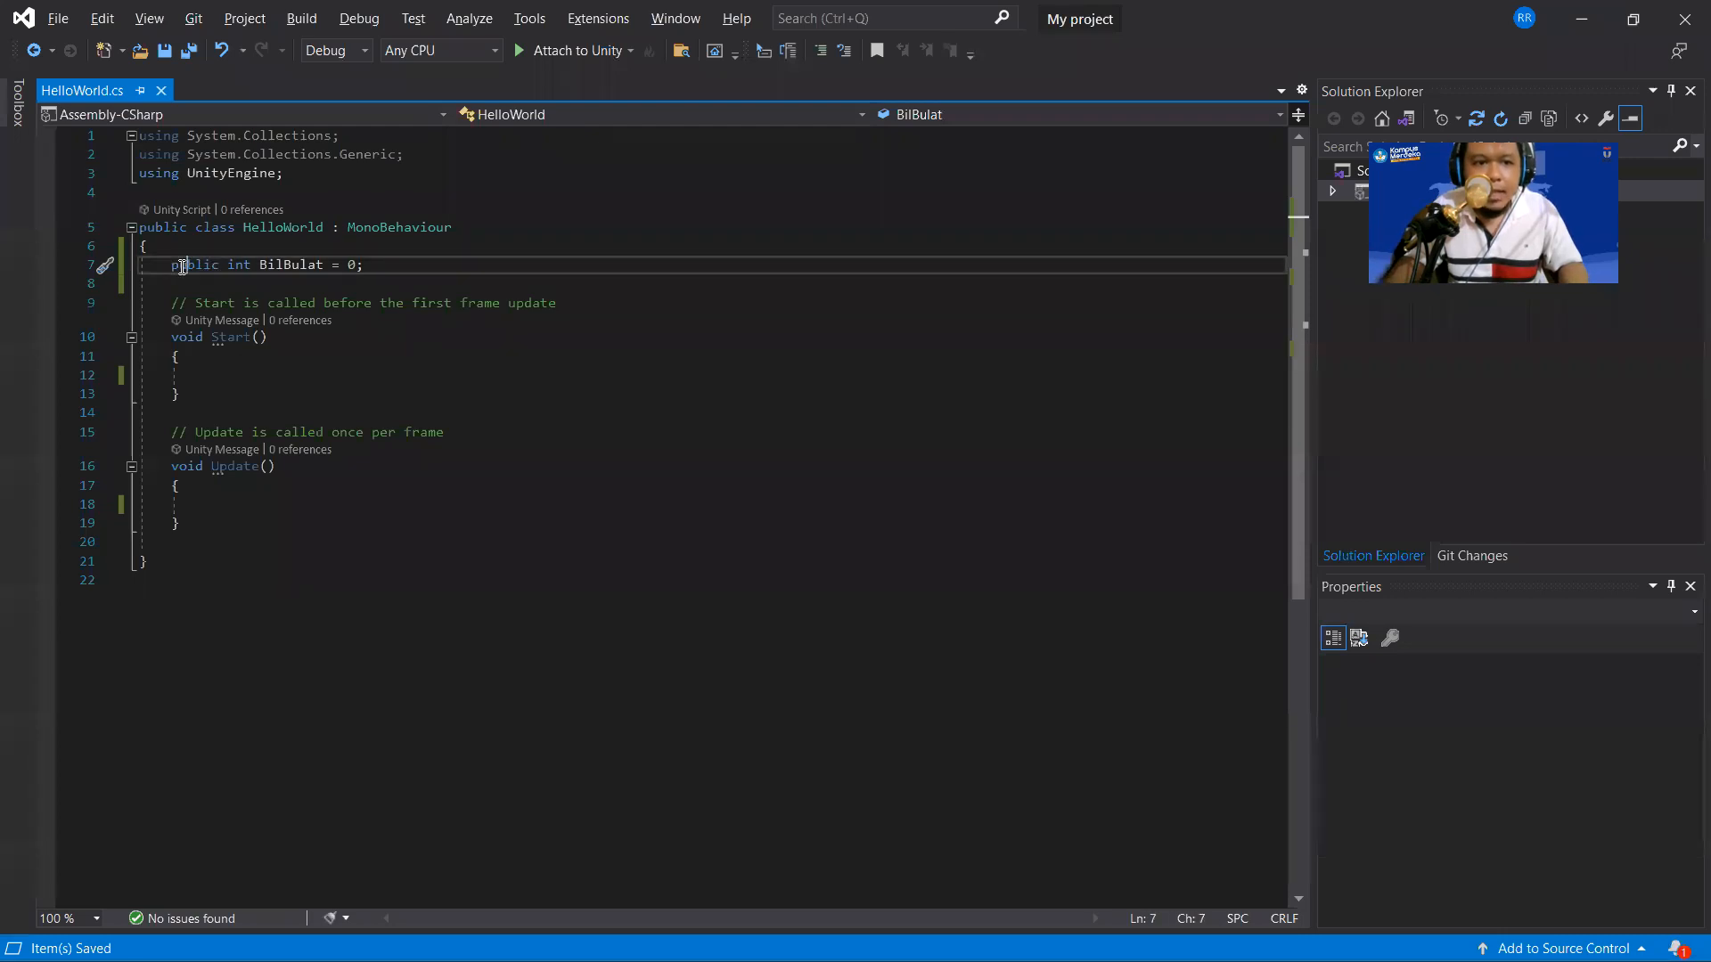
double_click(292, 264)
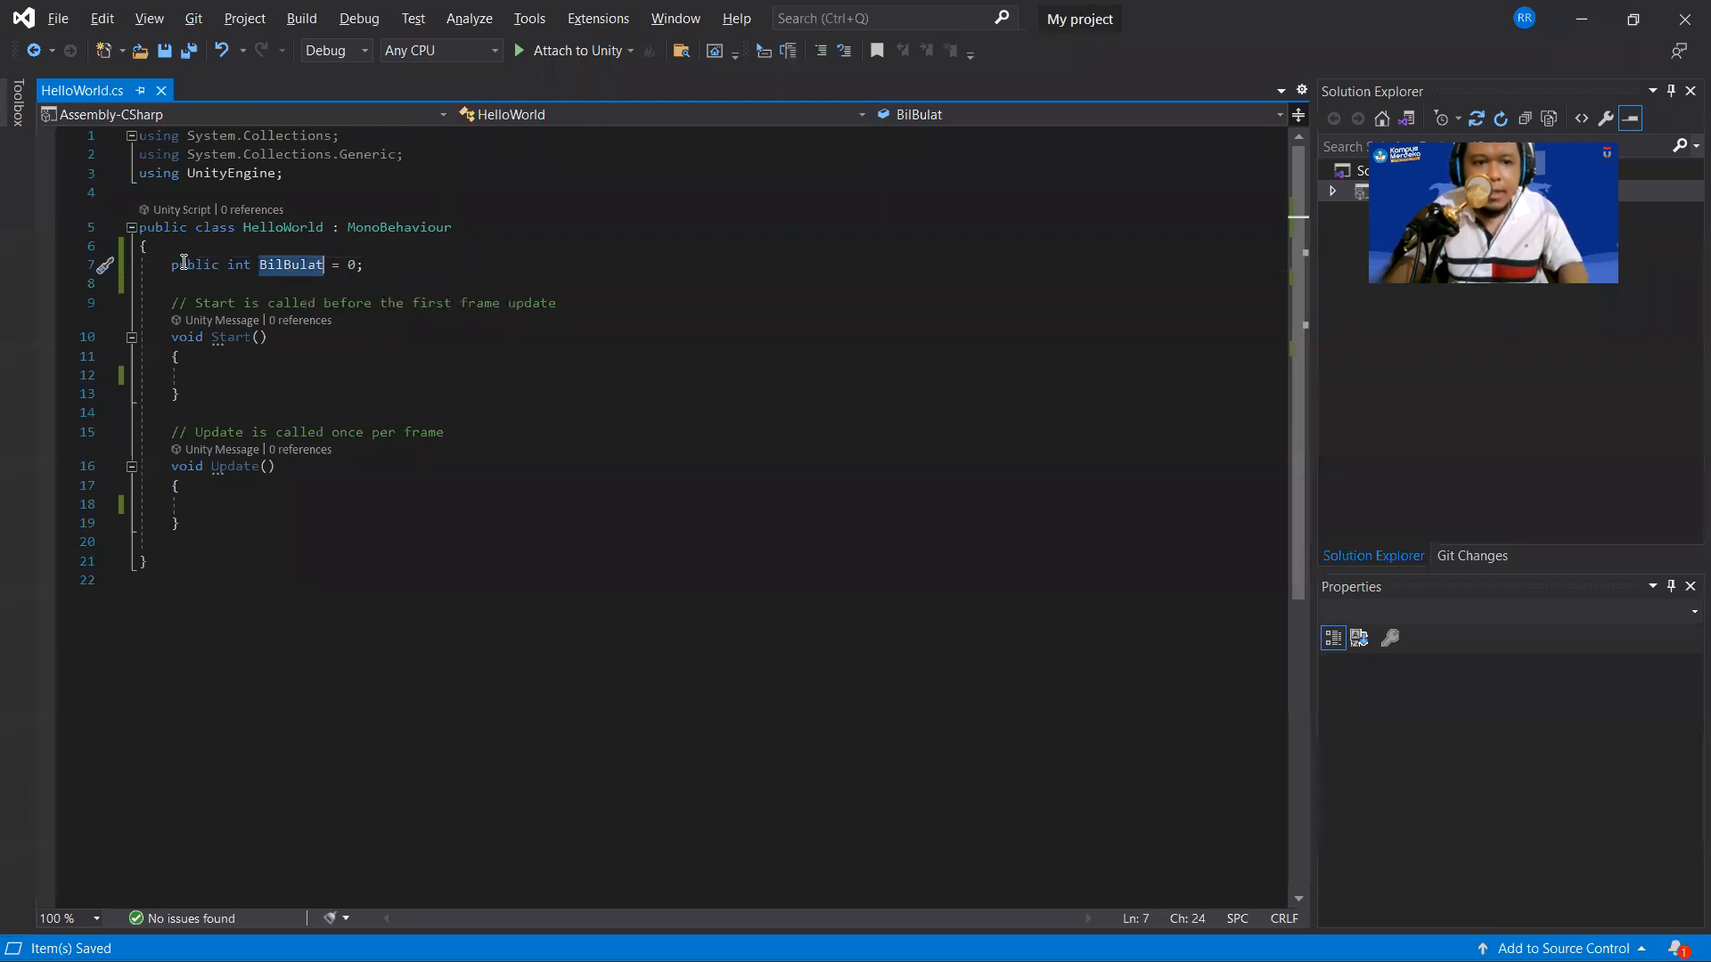
Switch to Unity and inspect the Bil Bulat field of the Cube's Hello World script.
key(alt+Tab)
key(alt+Tab)
key(Tab)
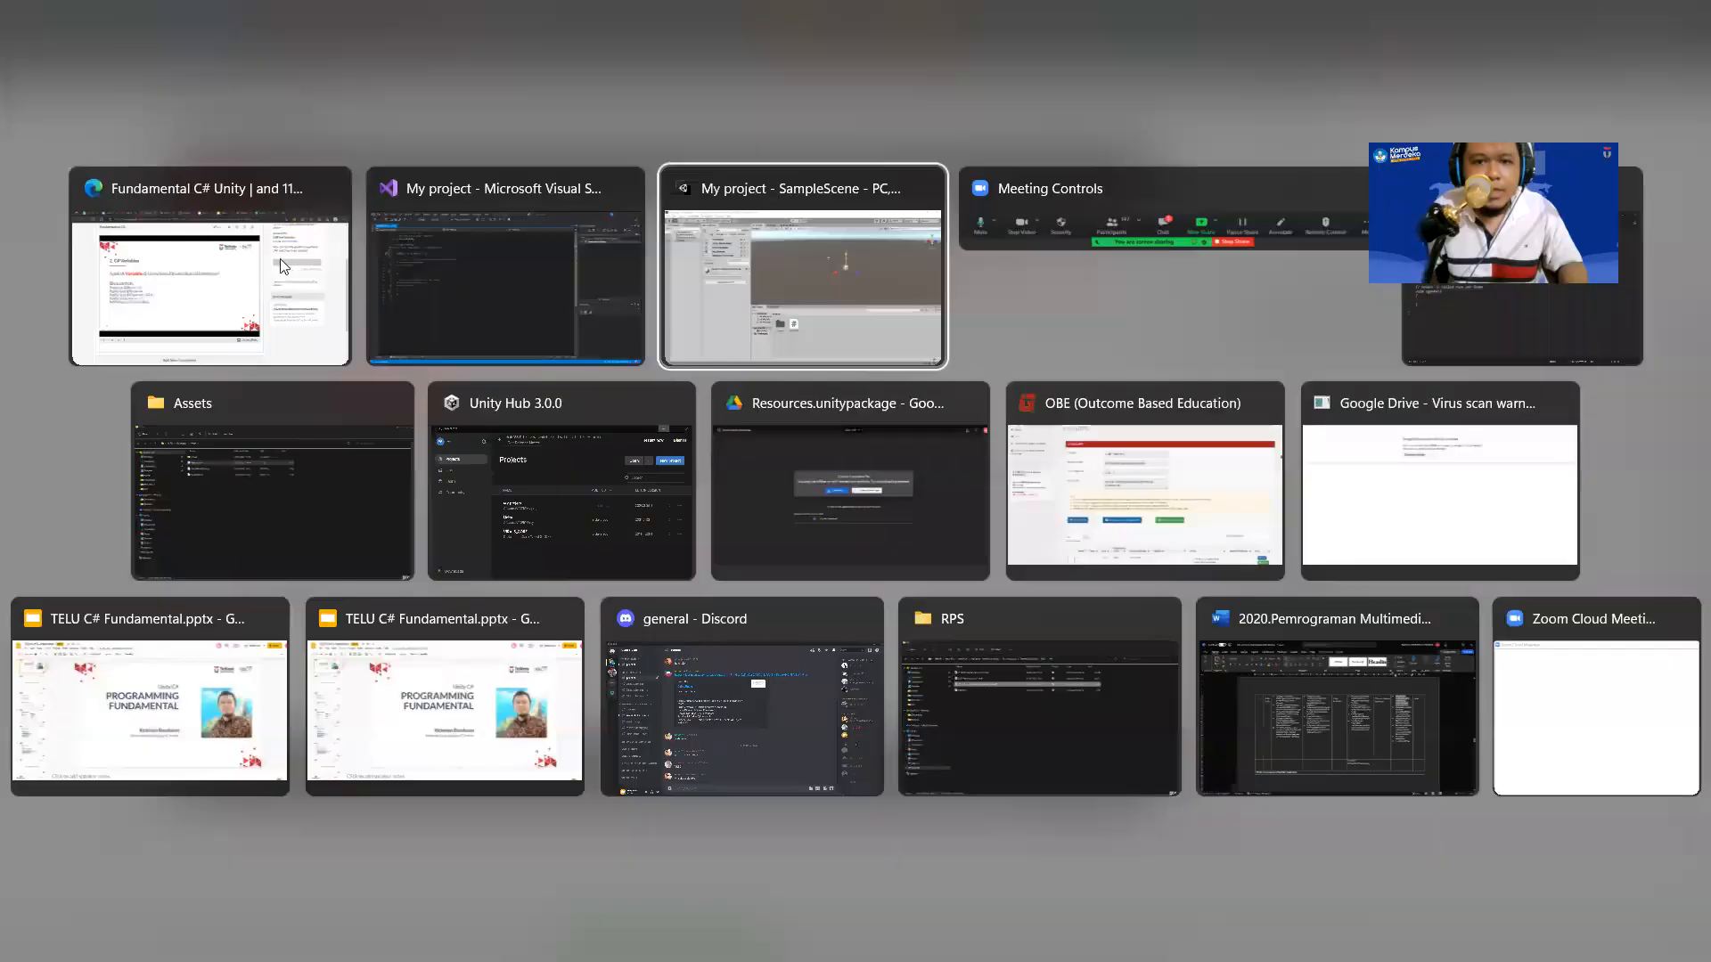
click(133, 190)
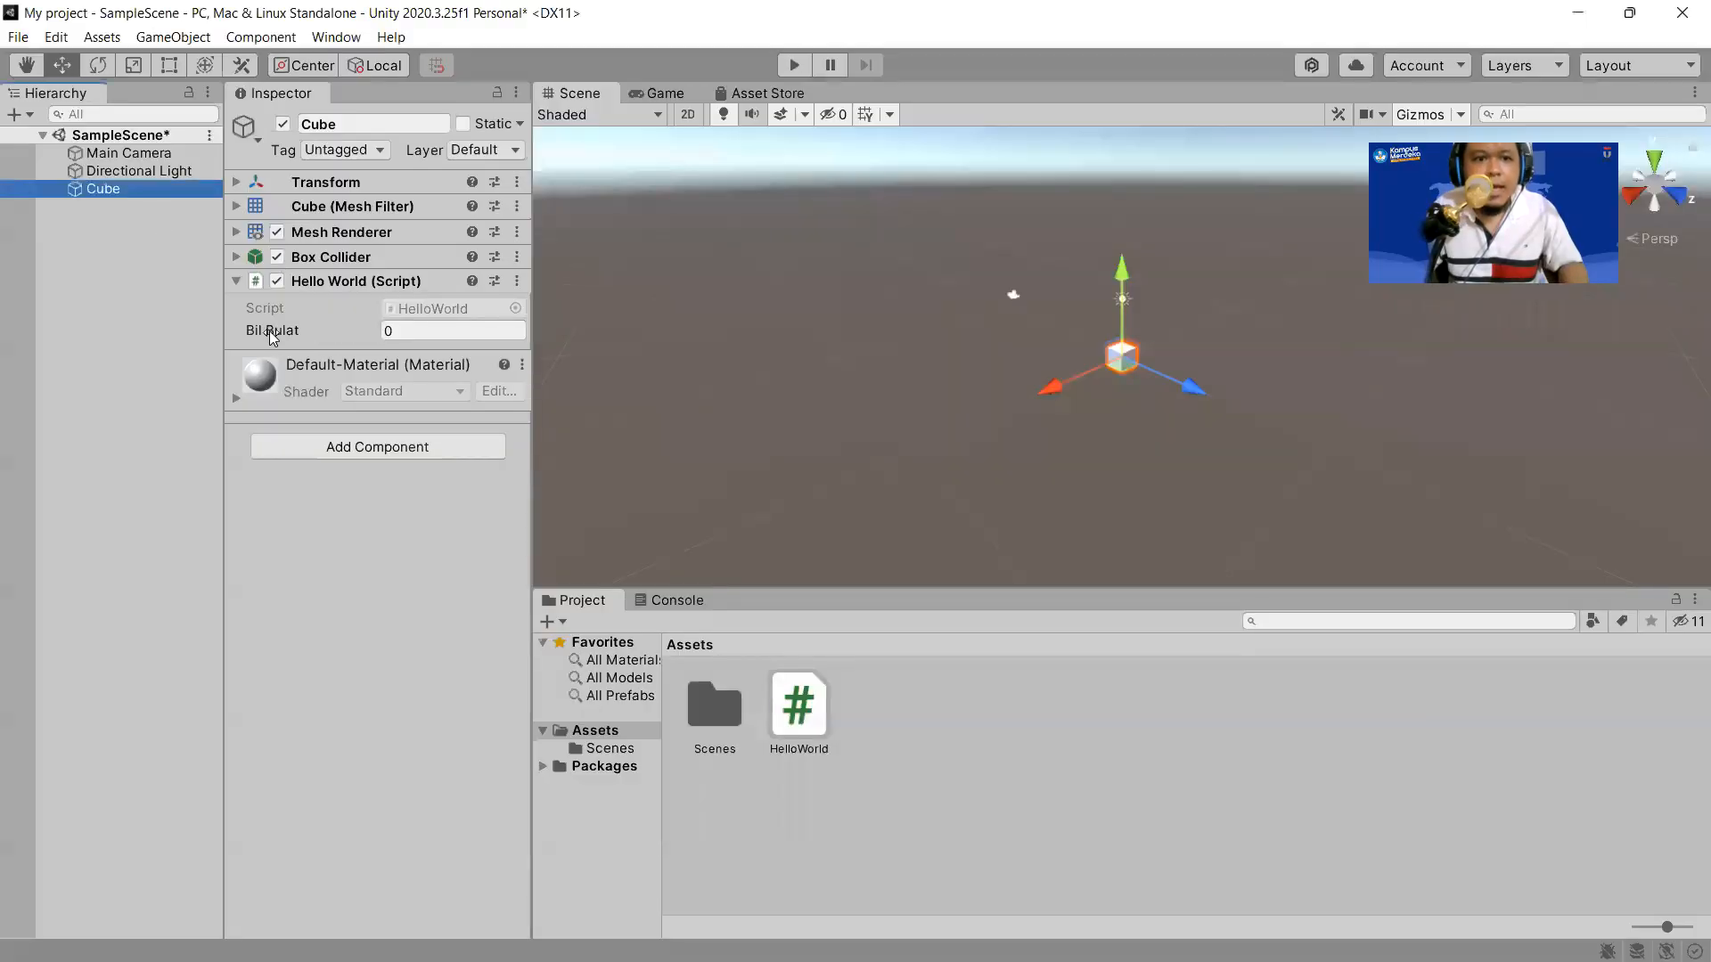
click(403, 328)
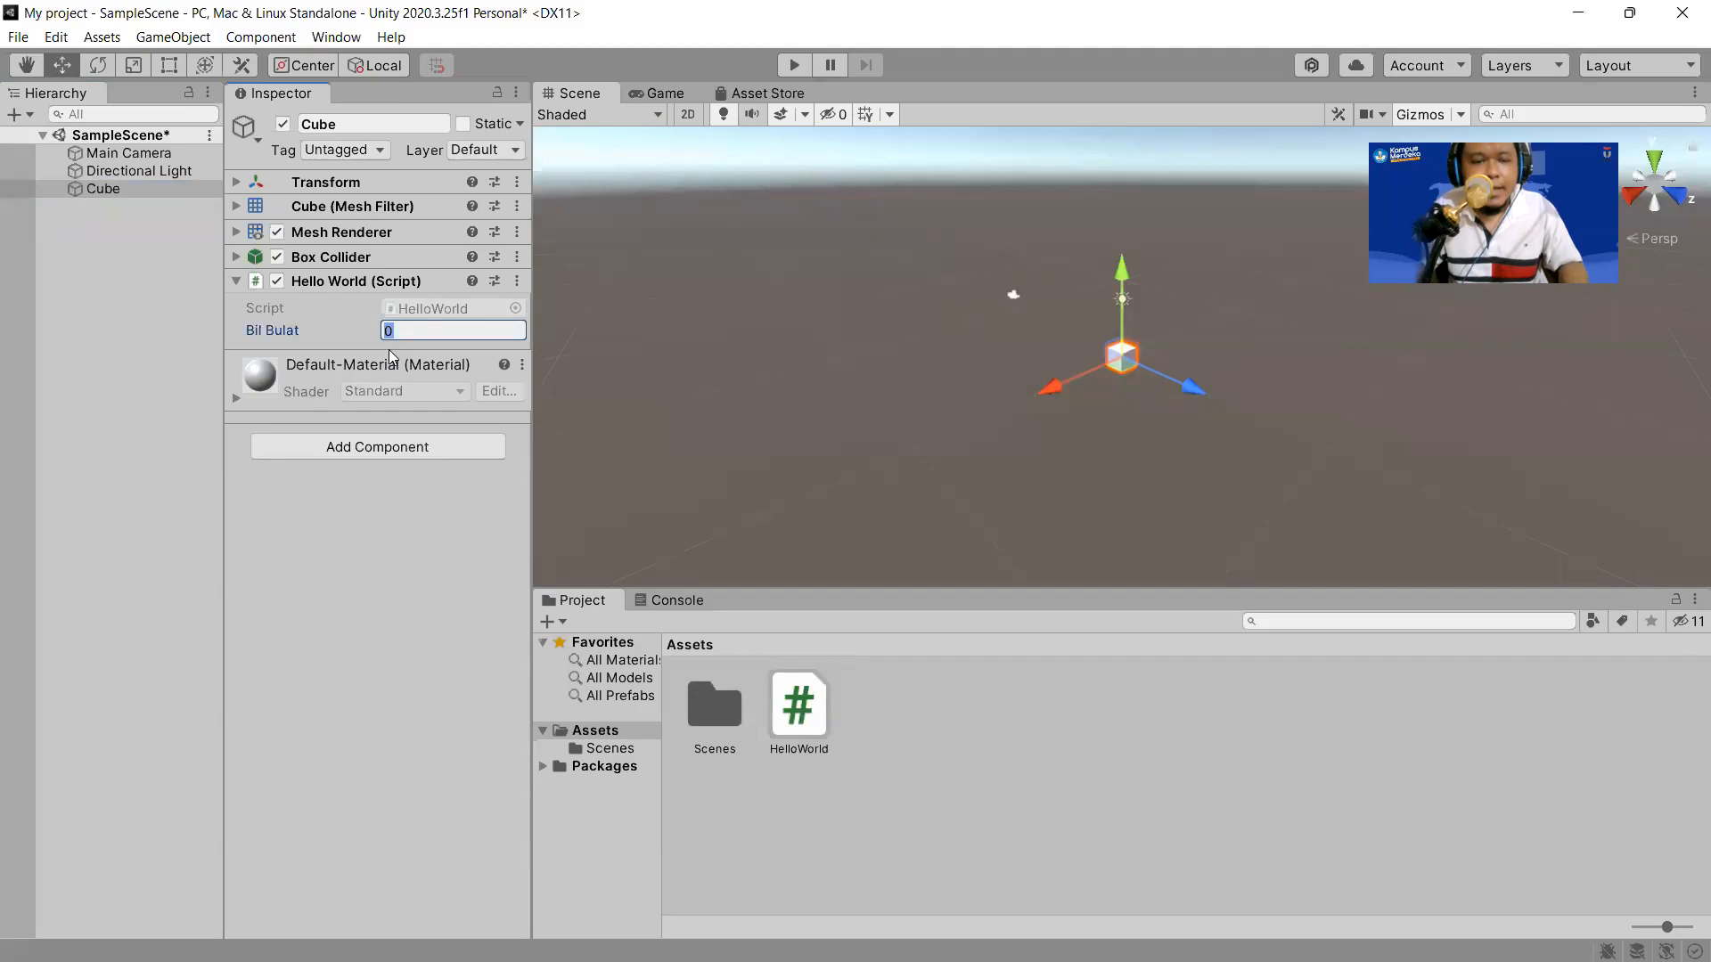
Remove the public modifier from BilBulat in Visual Studio and check the Hello World script's fields in Unity.
key(alt+Tab)
key(alt+Tab)
key(Tab)
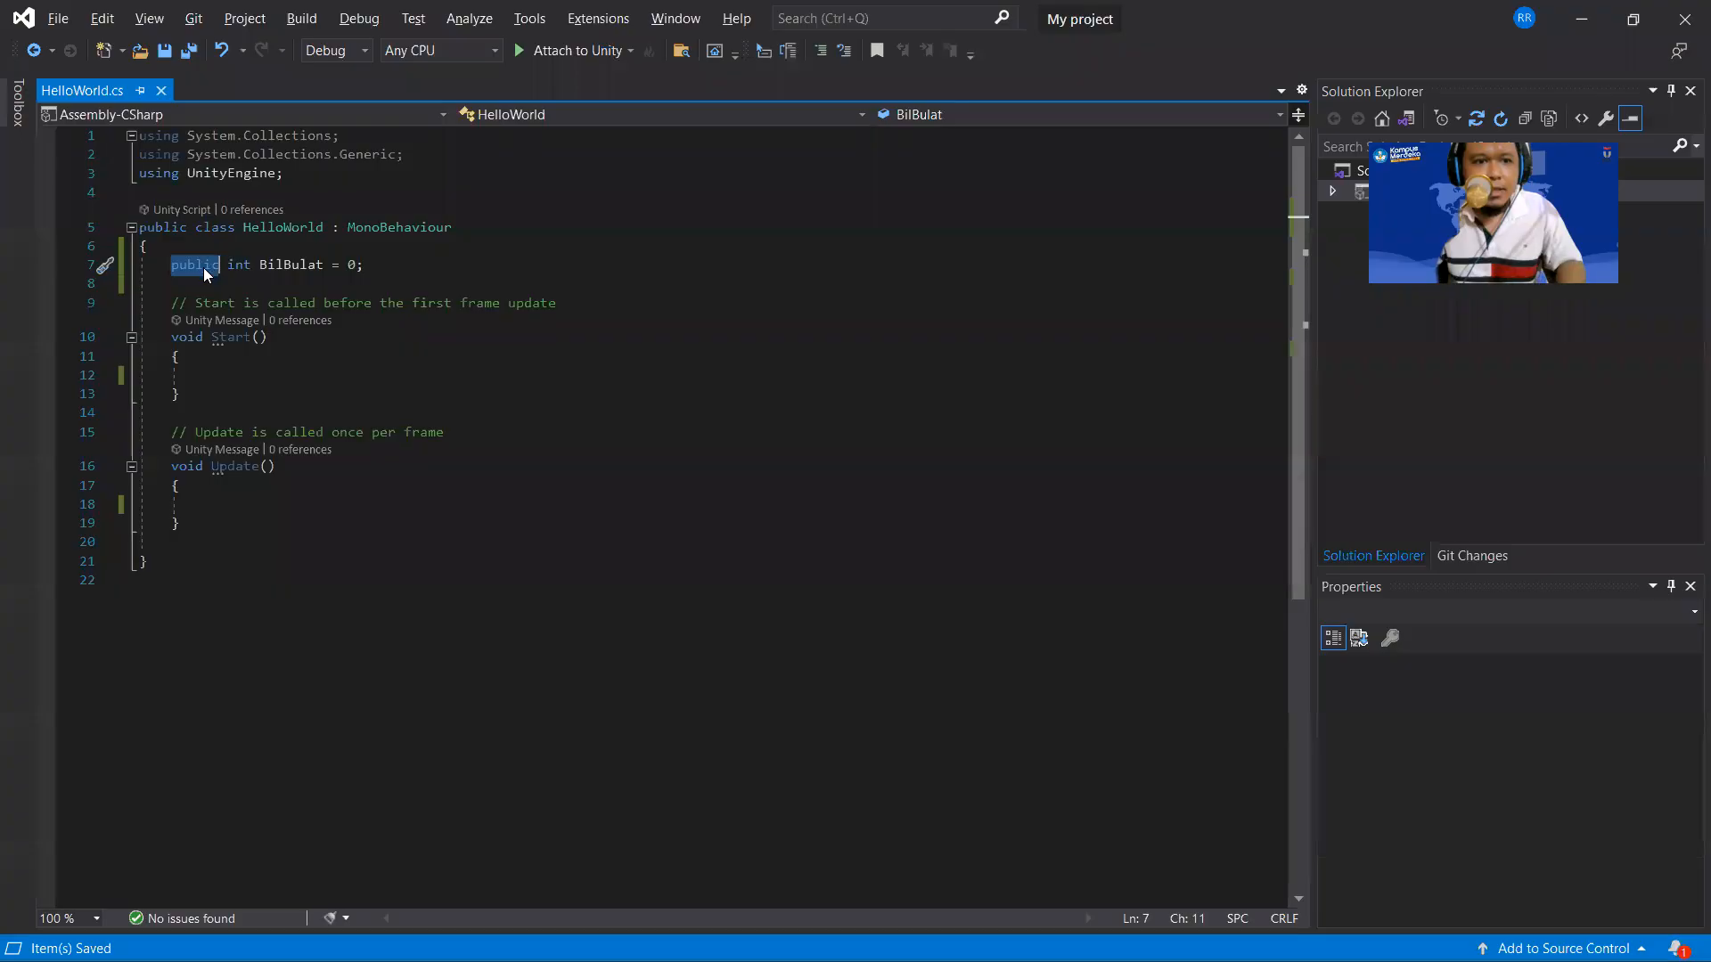
double_click(201, 268)
key(Delete)
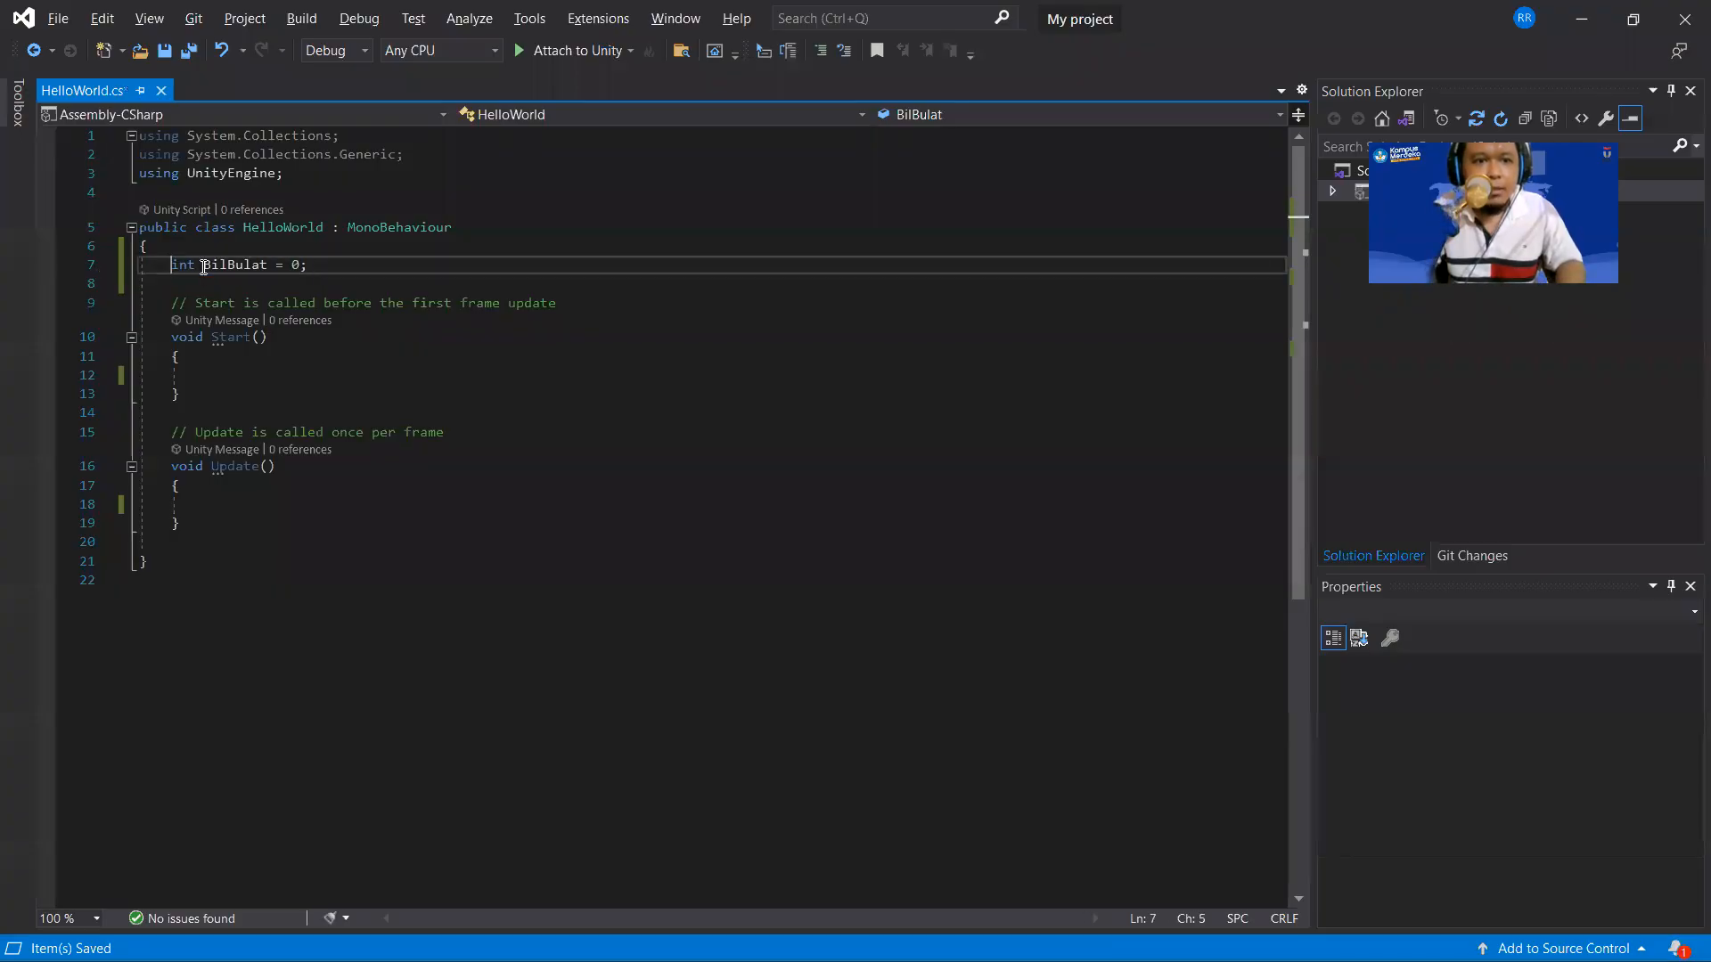
key(alt+Tab)
key(alt+Tab)
key(Tab)
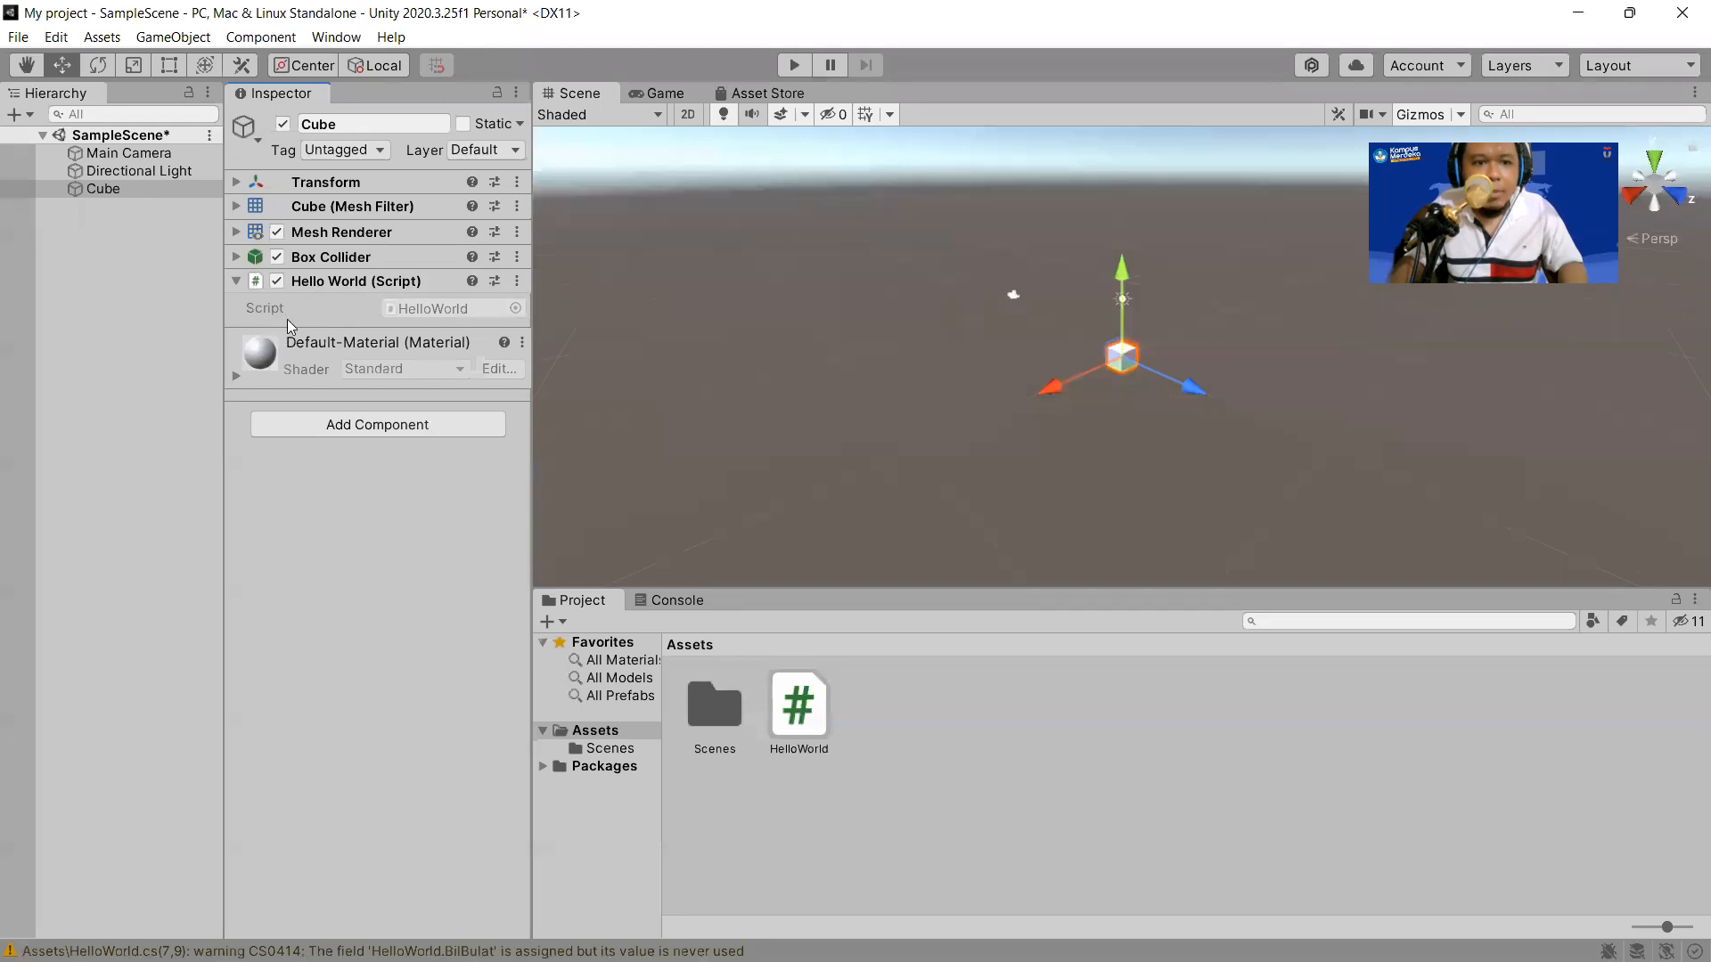
Restore the declaration to public int BilBulat = 0; in Visual Studio, save the script, and return to Unity.
key(alt+Tab)
key(Tab)
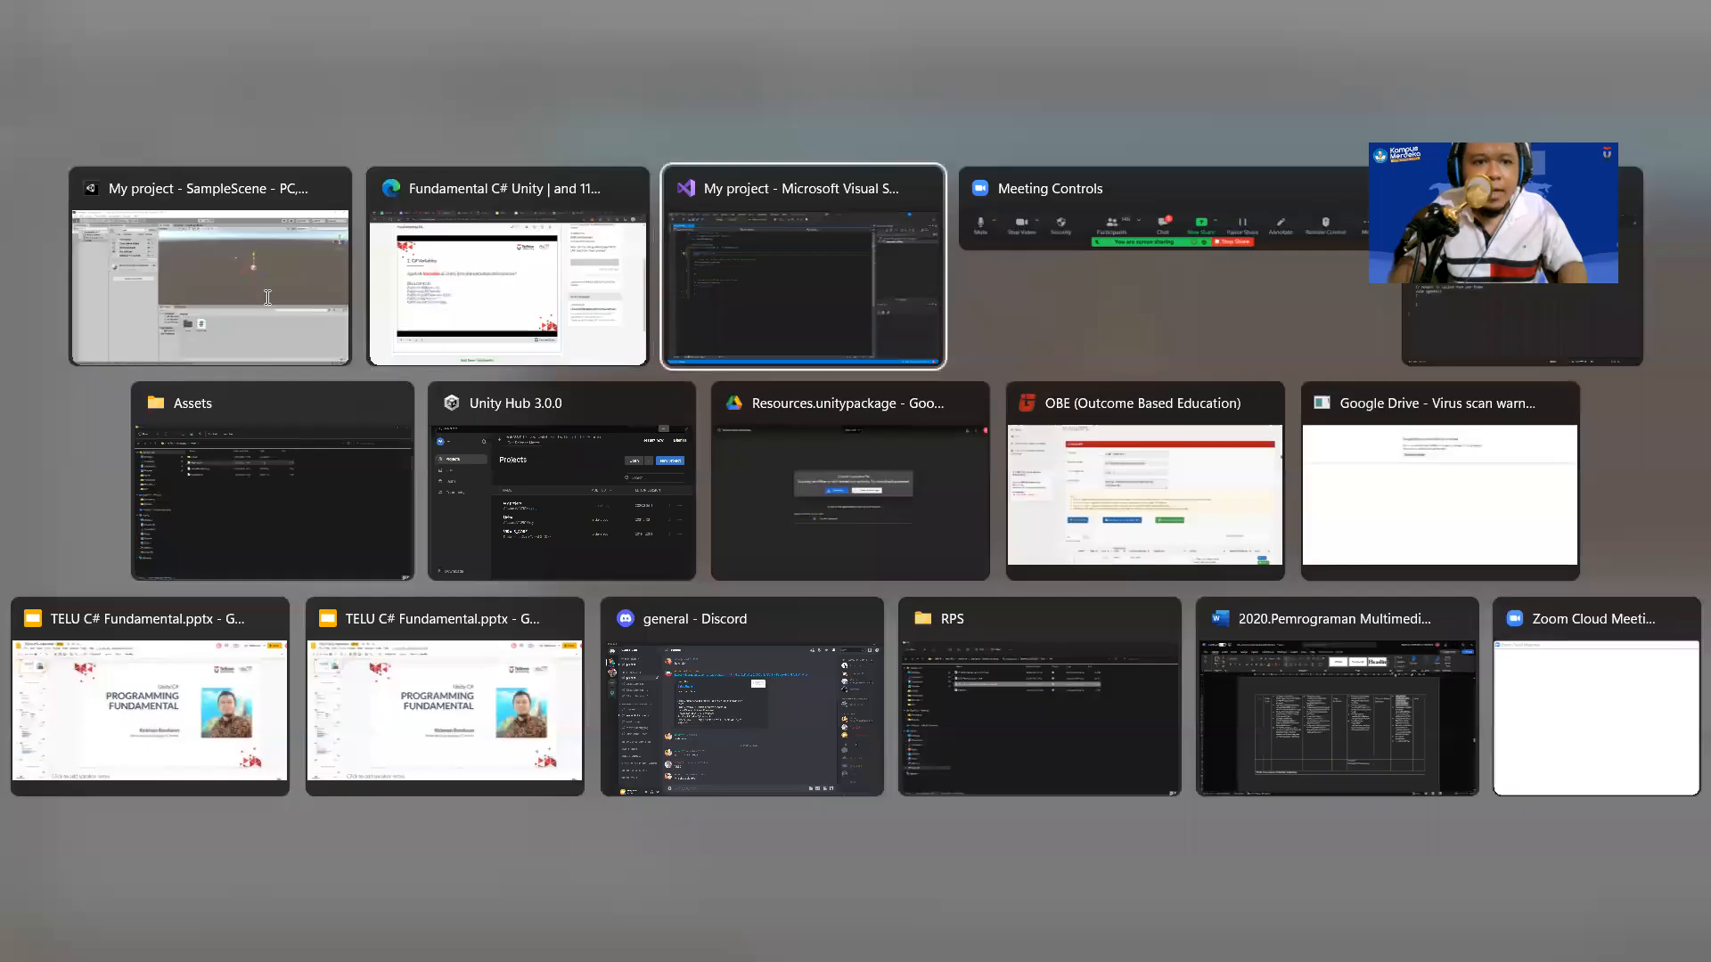
text(public int BilBulat = 0;)
key(ctrl+s)
key(alt+Tab)
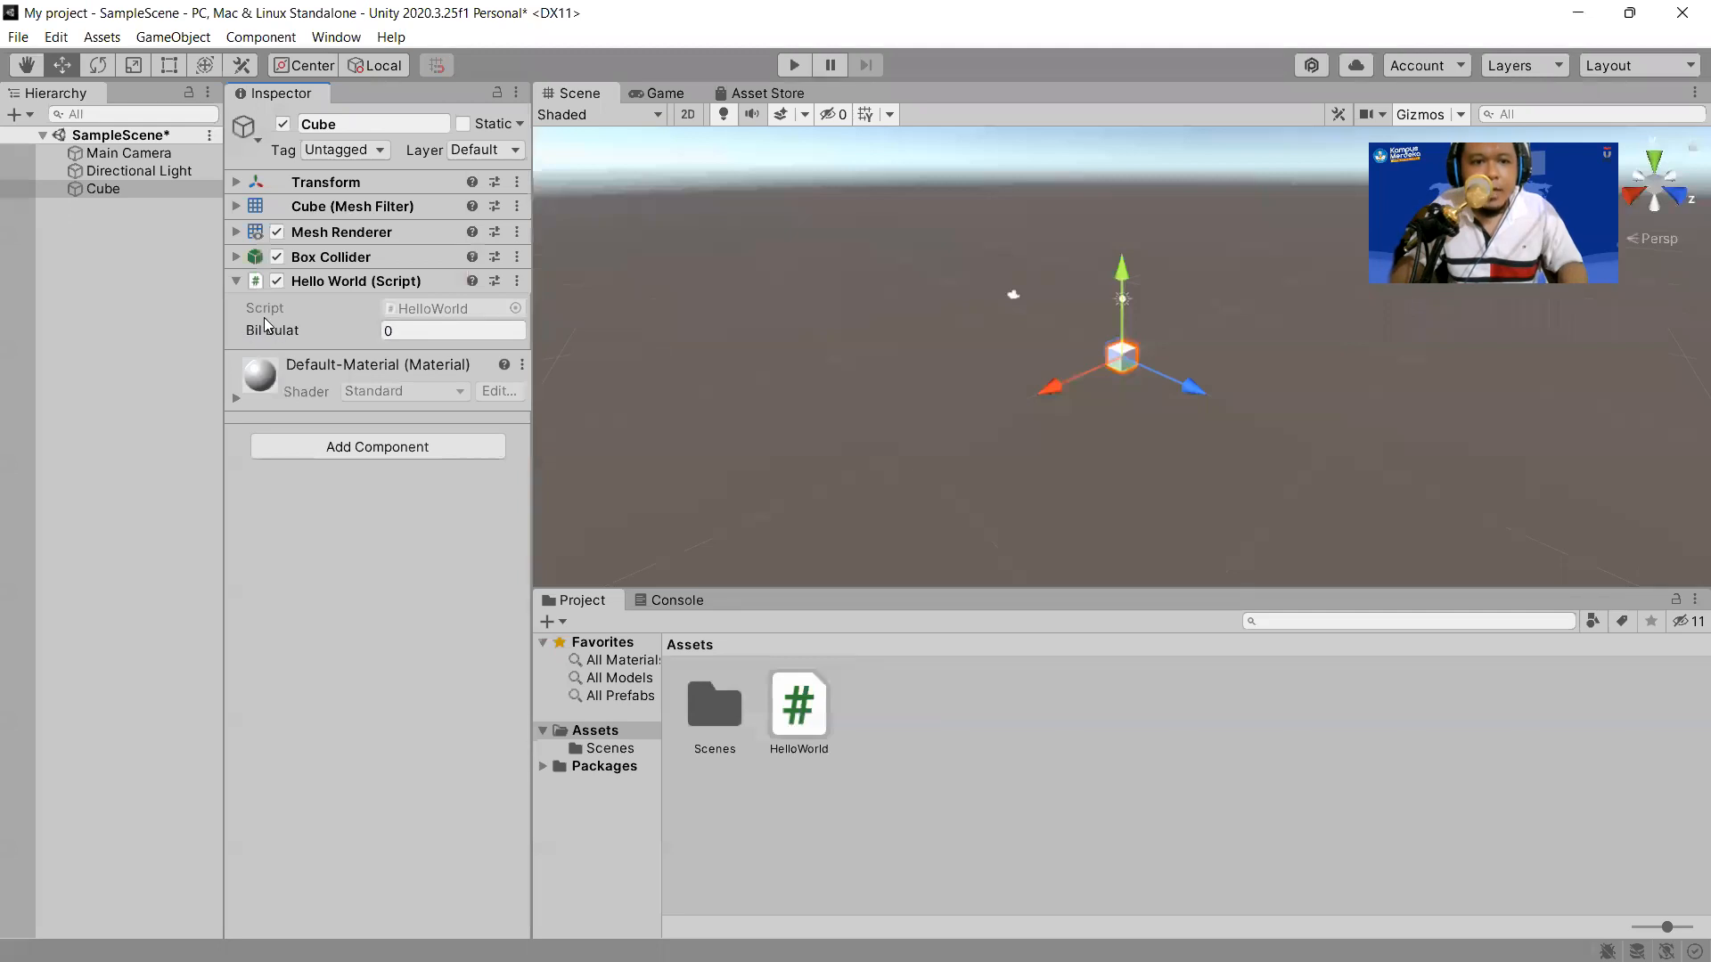
Set the Cube's Bil Bulat value to 100 and play the scene.
click(322, 337)
text(100)
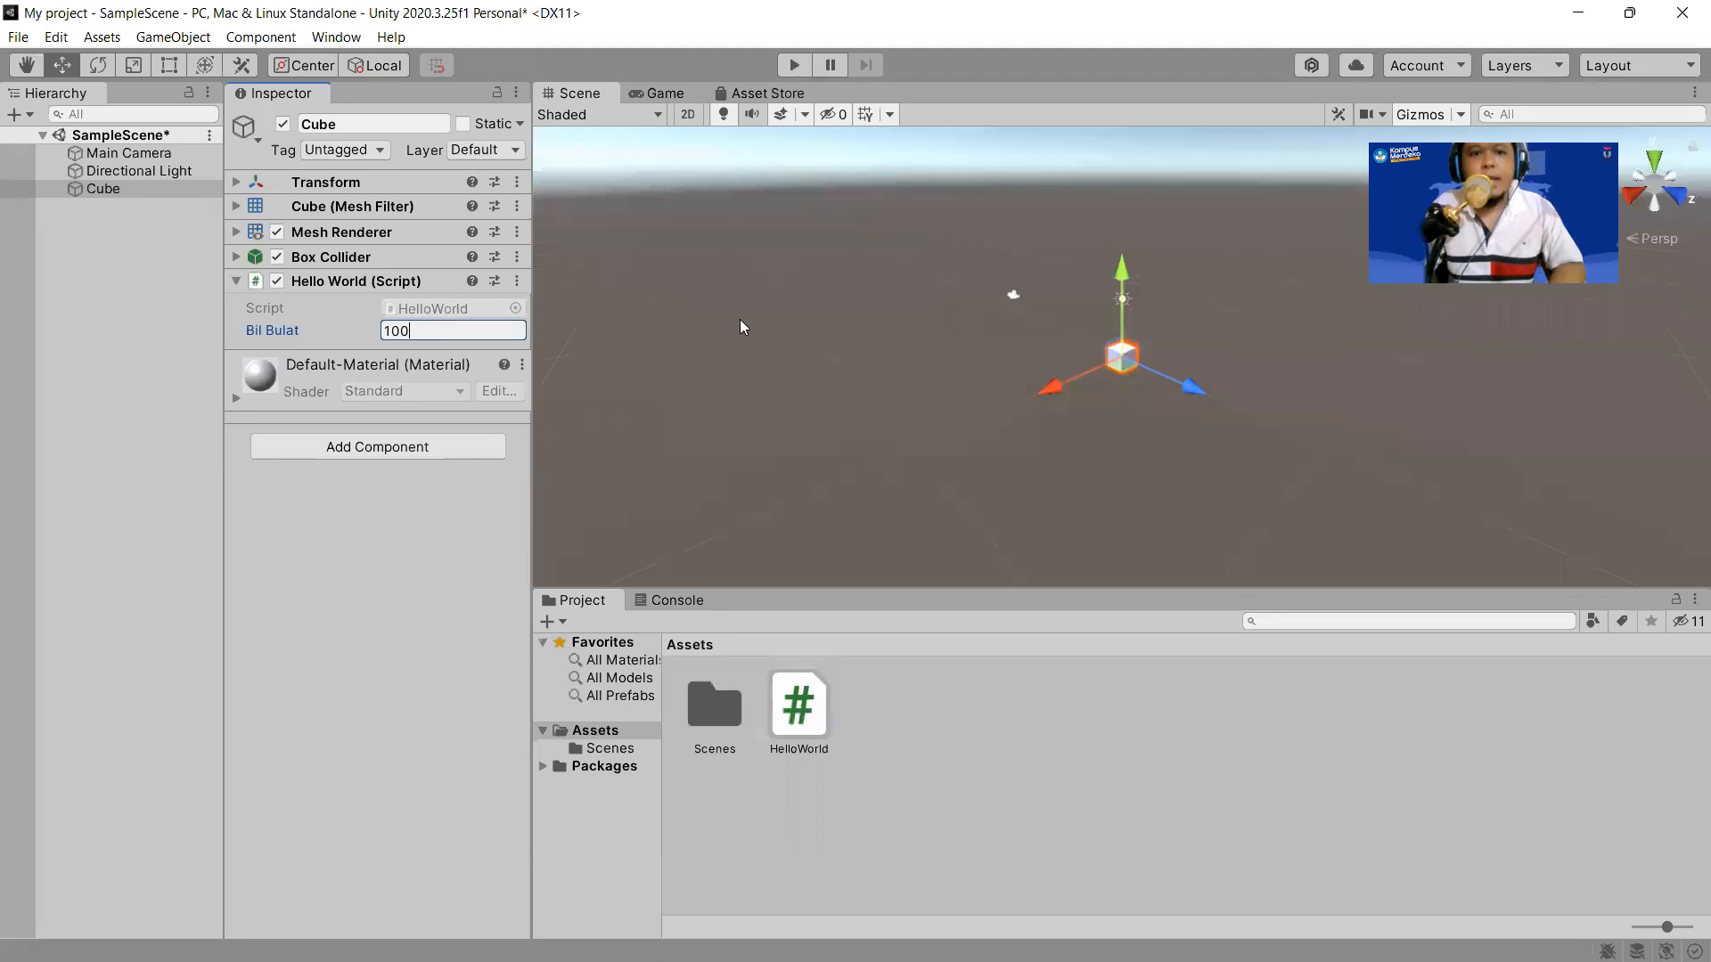
key(ctrl+p)
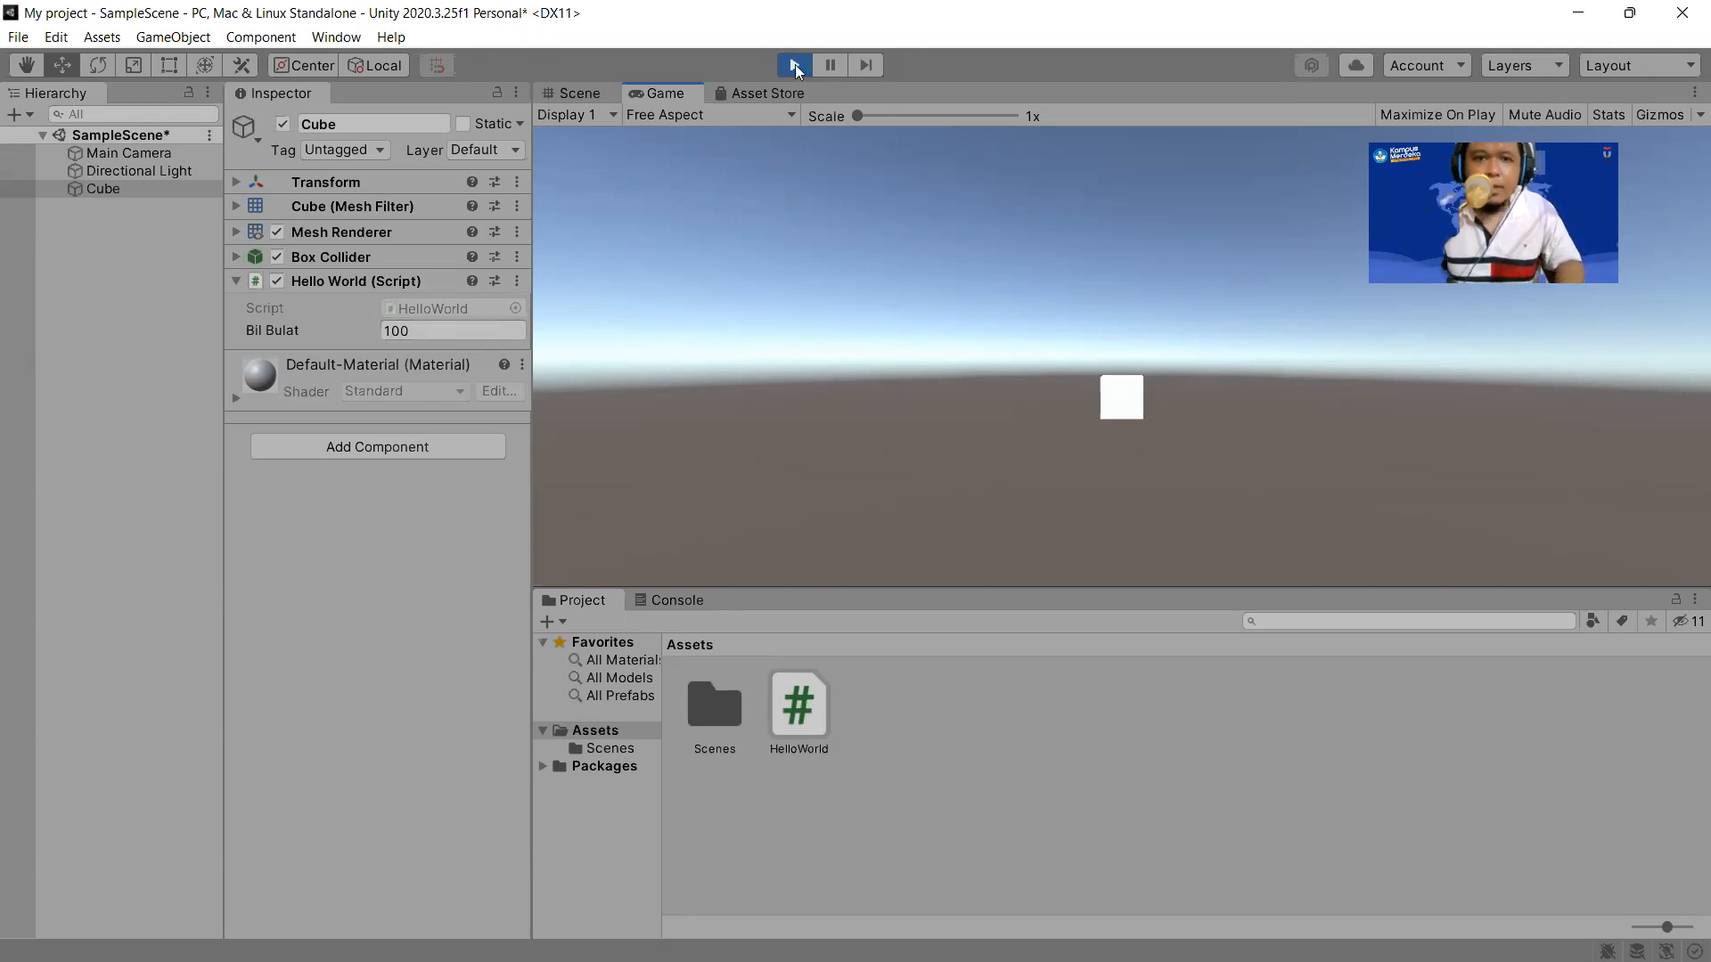
In Visual Studio, rename the public int variable to Score, save the script, and return to Unity.
key(alt+Tab)
double_click(299, 265)
text(Score)
key(ctrl+s)
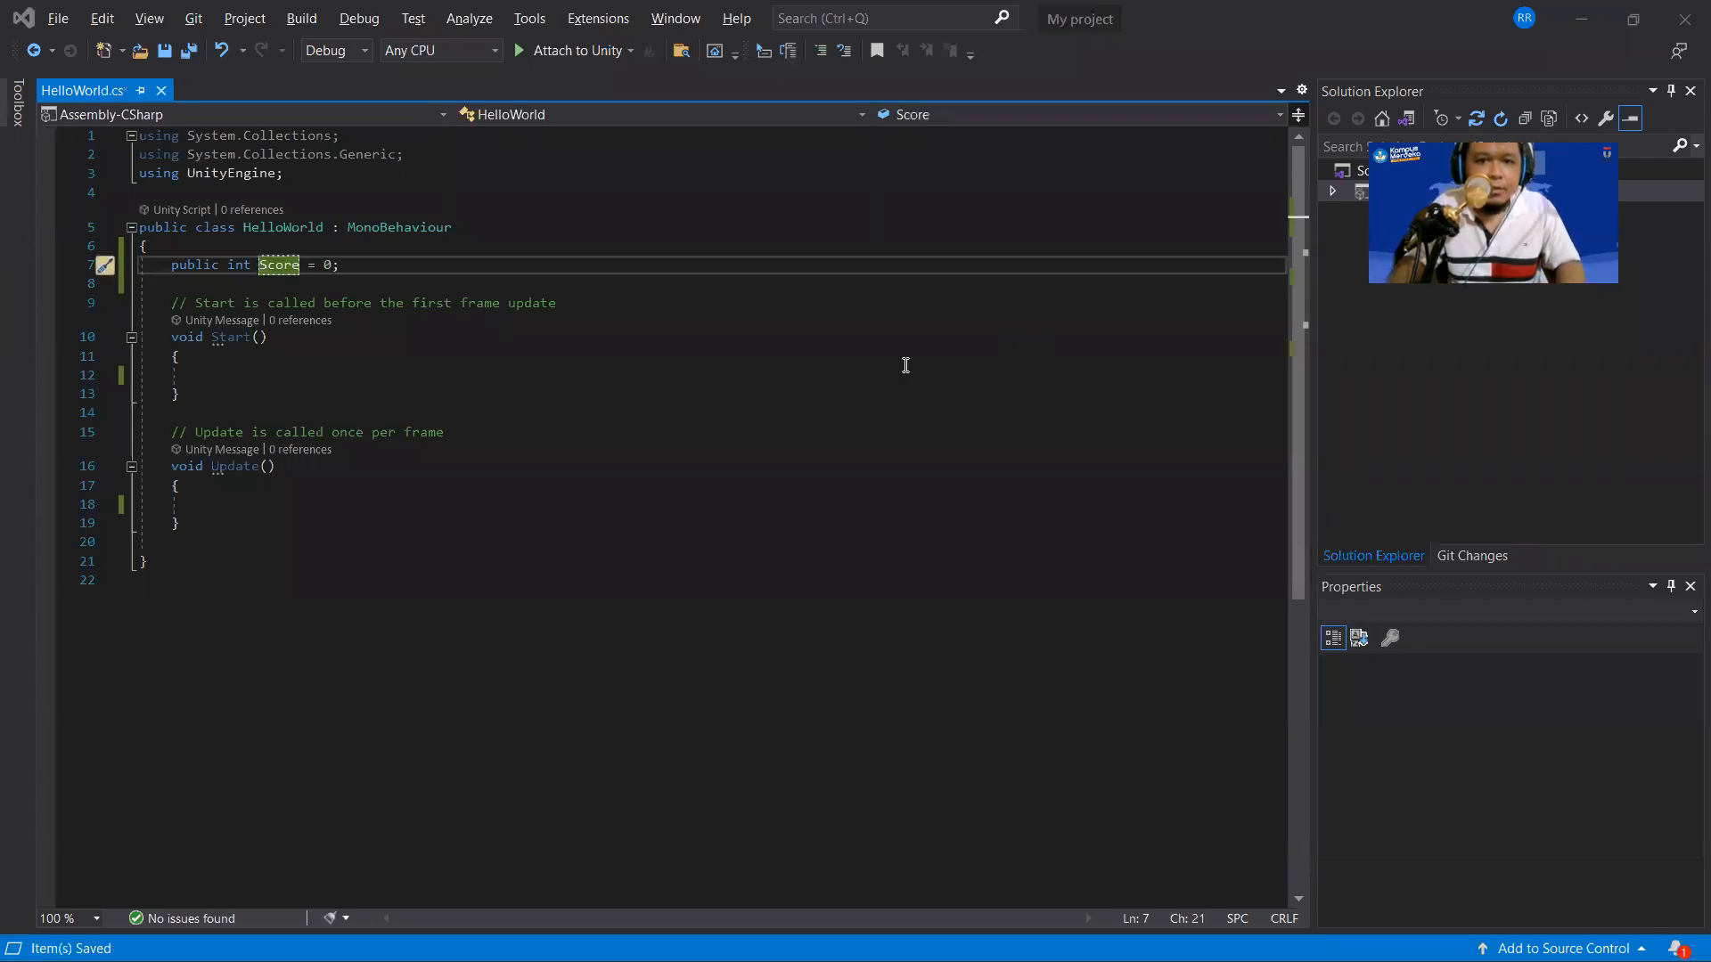
key(alt+Tab)
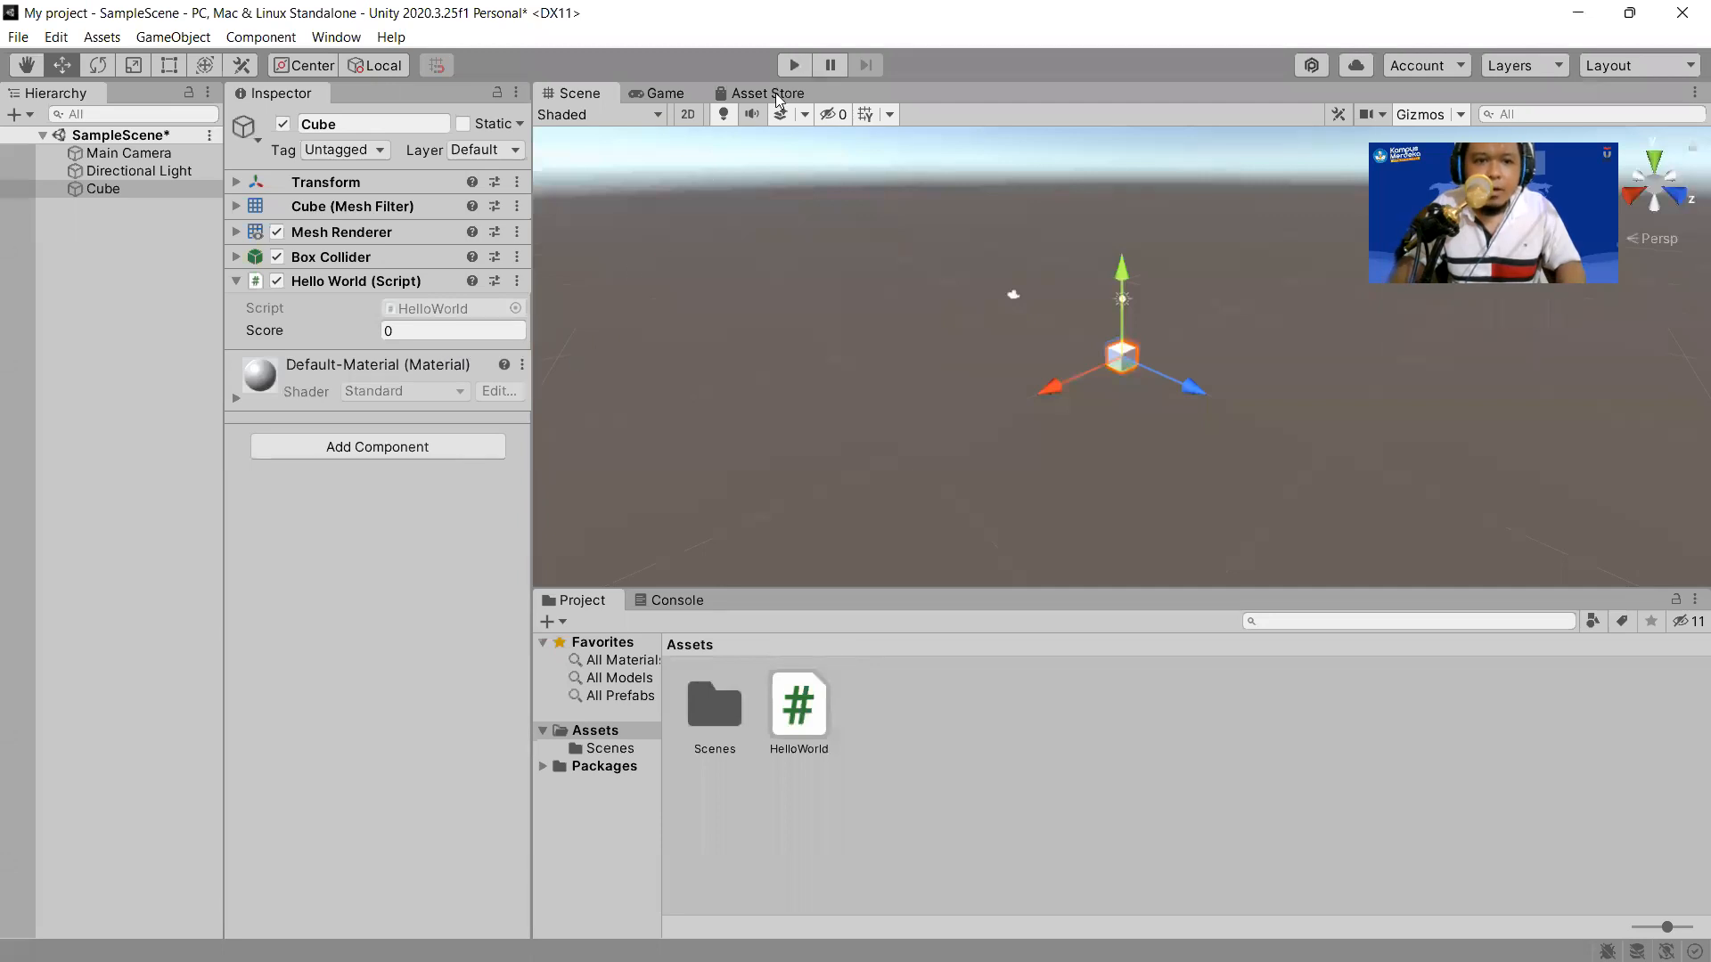
Read the C# Variables slides 14 to 16 in the browser, and return to Unity.
key(alt+Tab)
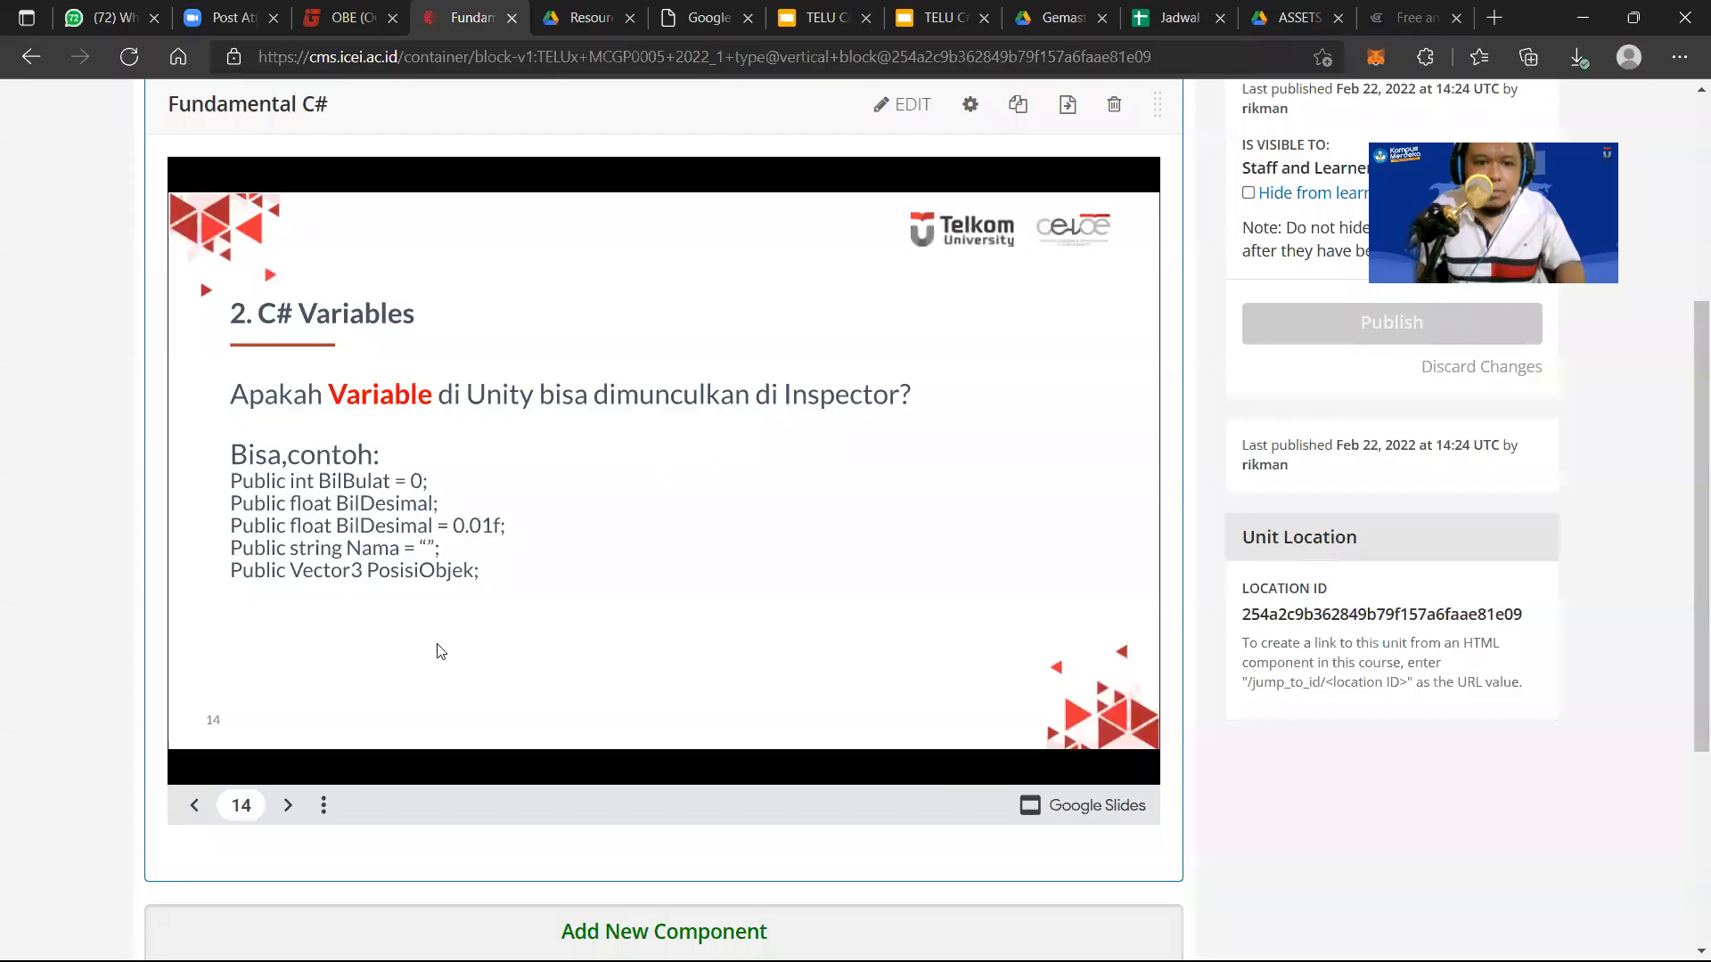
click(286, 806)
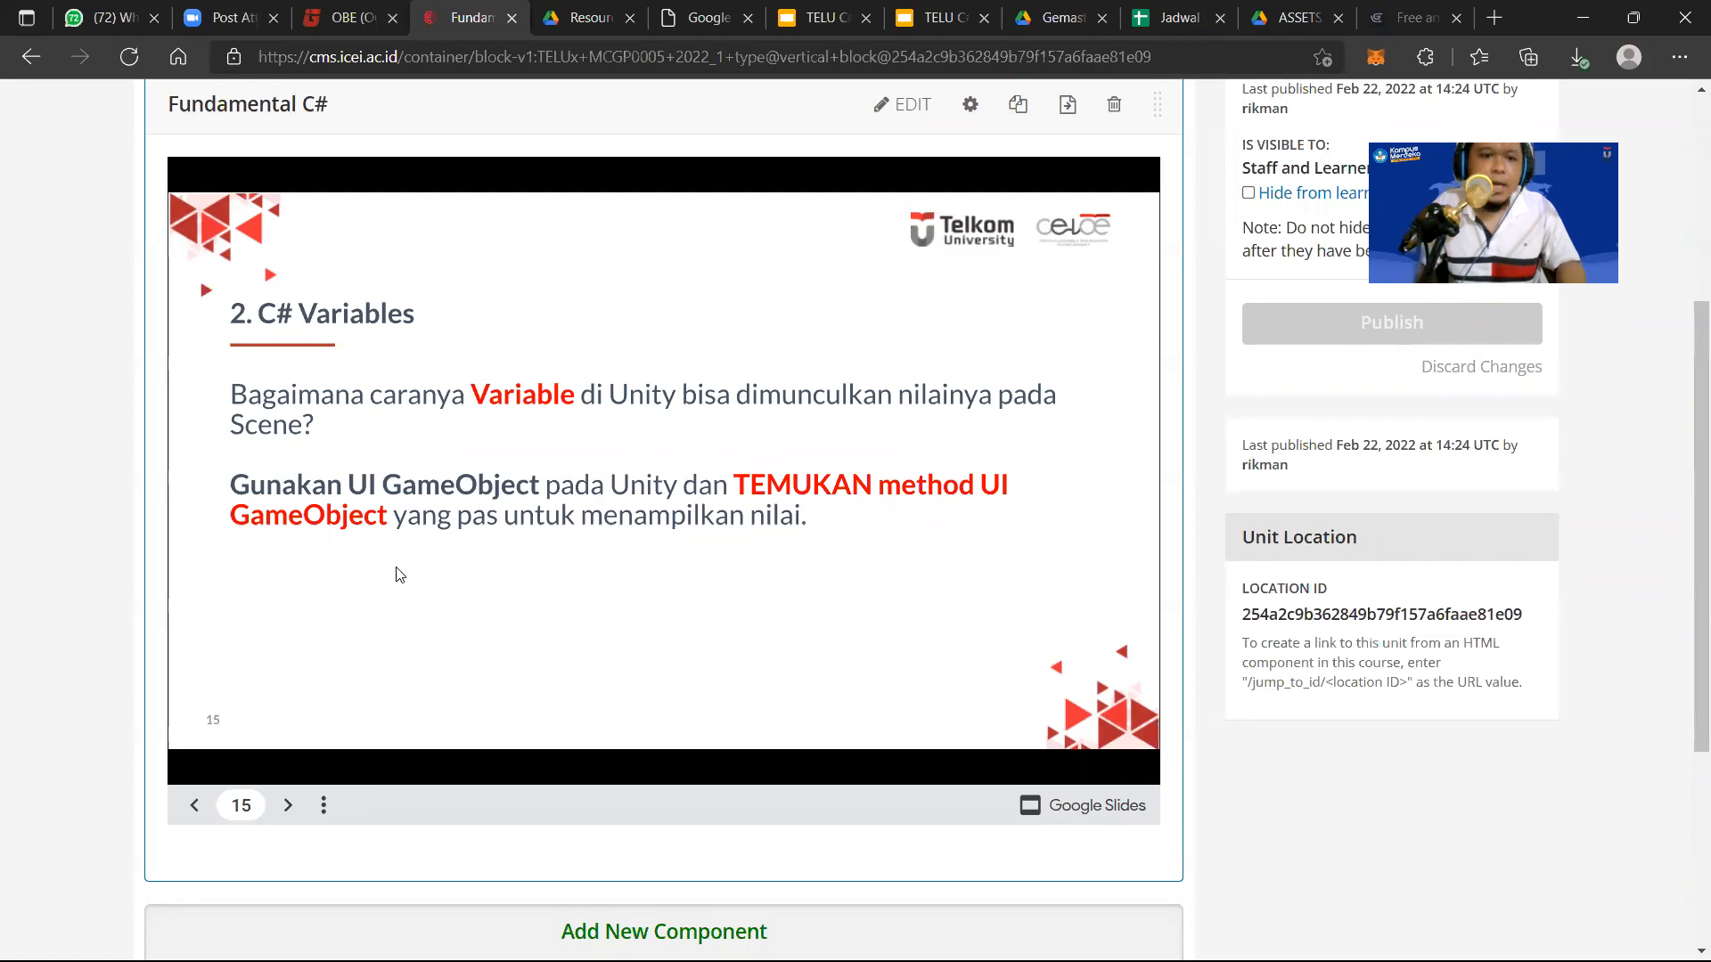
click(288, 806)
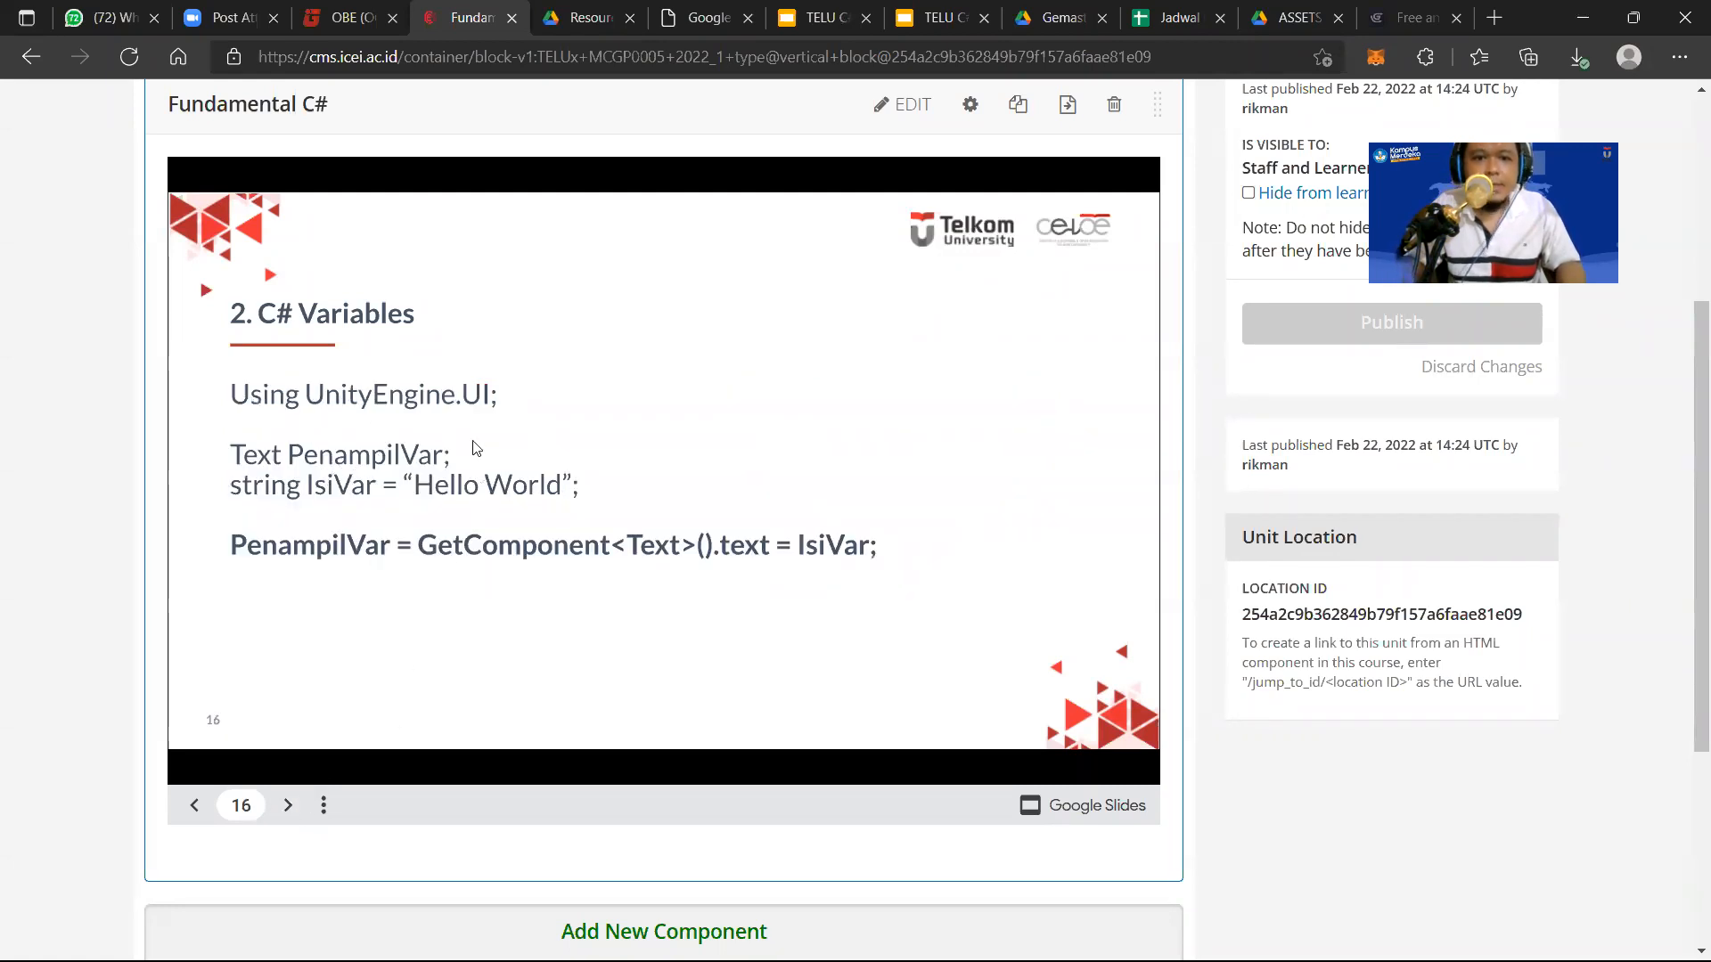
key(alt+Tab)
key(alt+Tab)
key(alt+Tab)
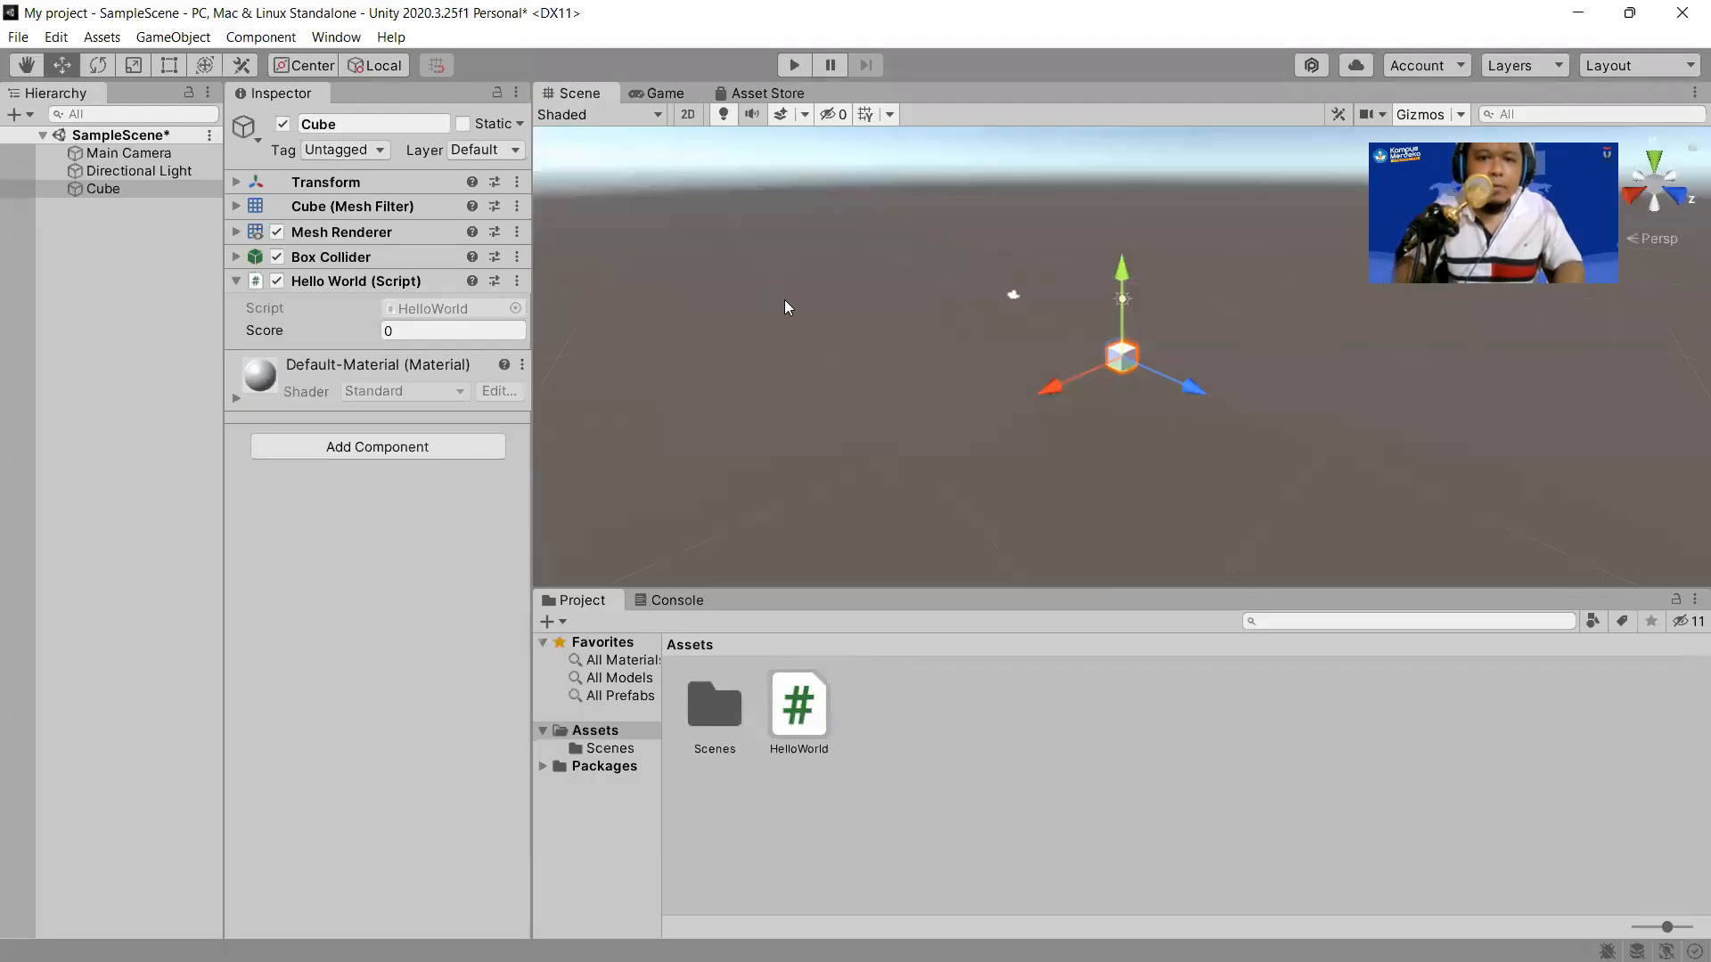
Play the scene to view the cube in the Game view, and stop playback.
right_drag(794, 371, 784, 254)
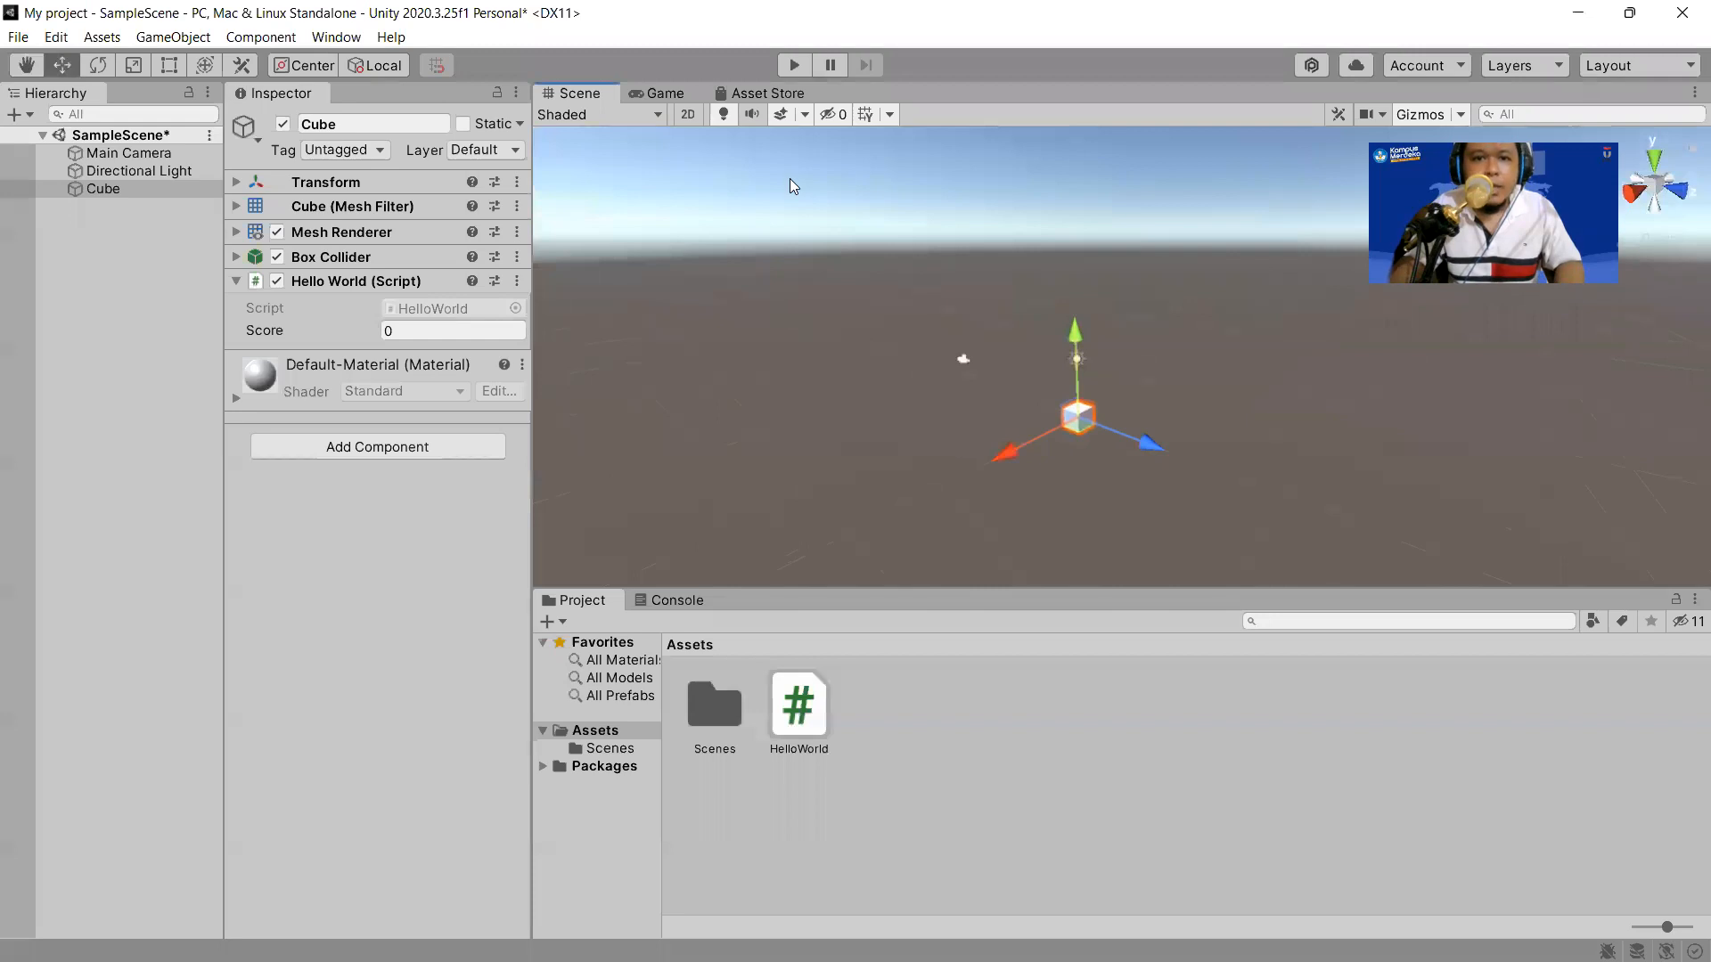
click(791, 66)
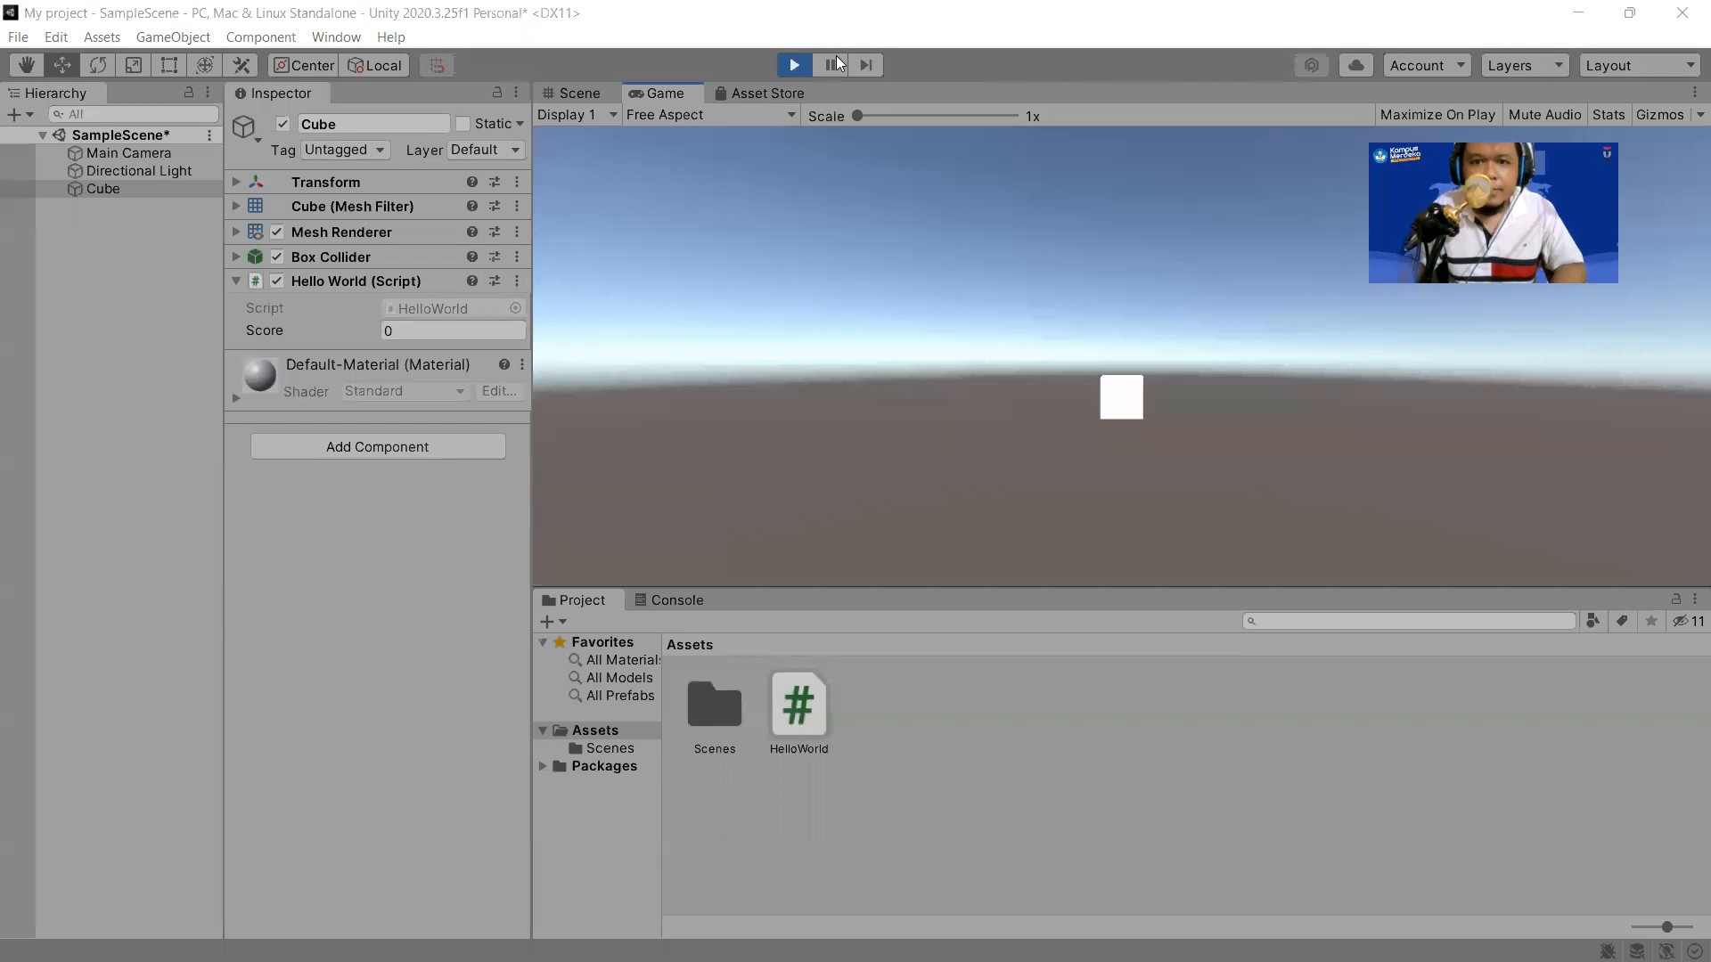
click(793, 65)
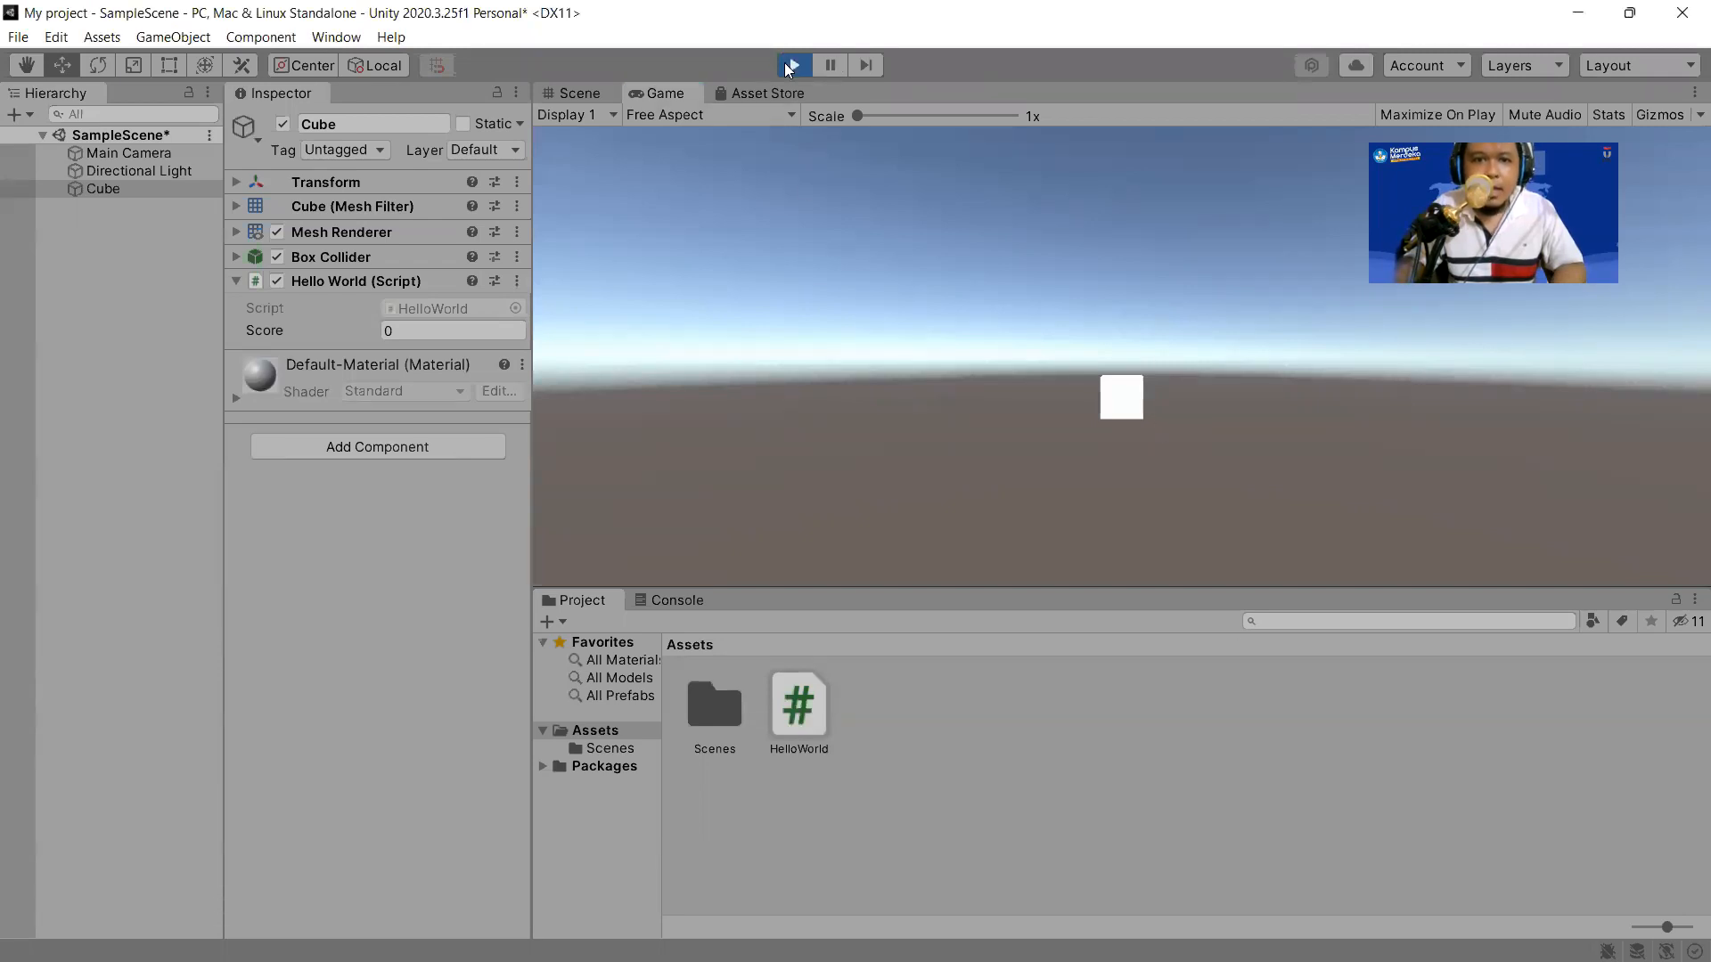
Add a UI Canvas to the scene and frame it frontally in the Scene view.
click(156, 37)
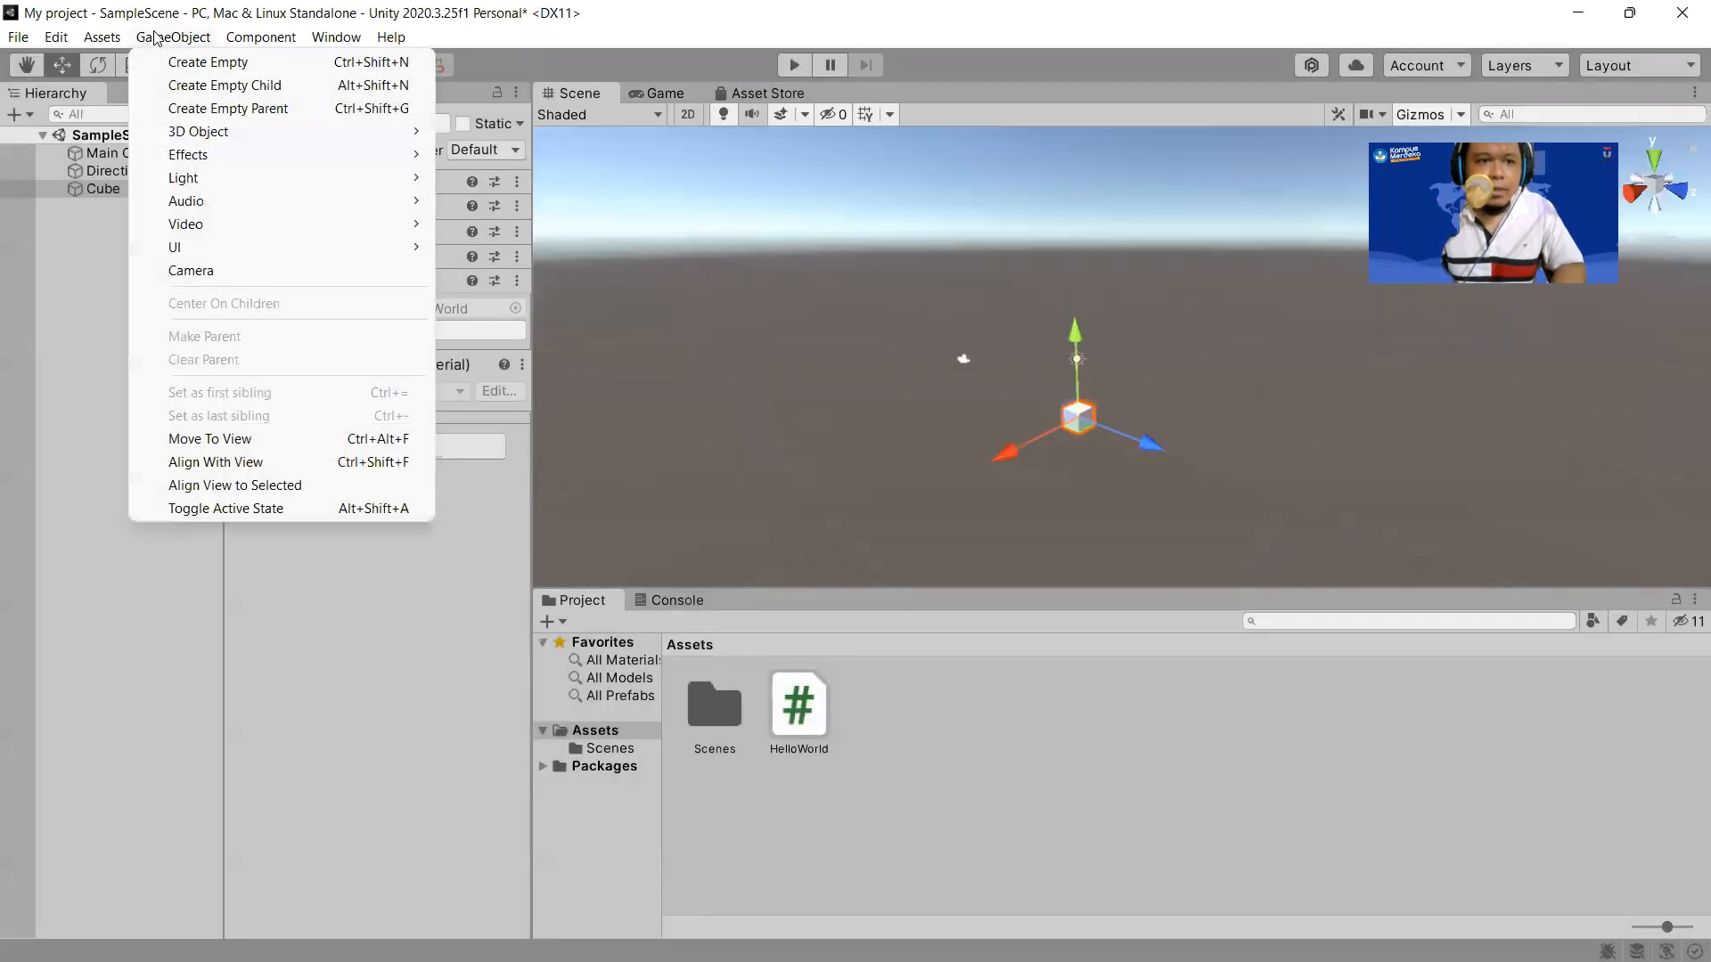
mouse_move(219, 250)
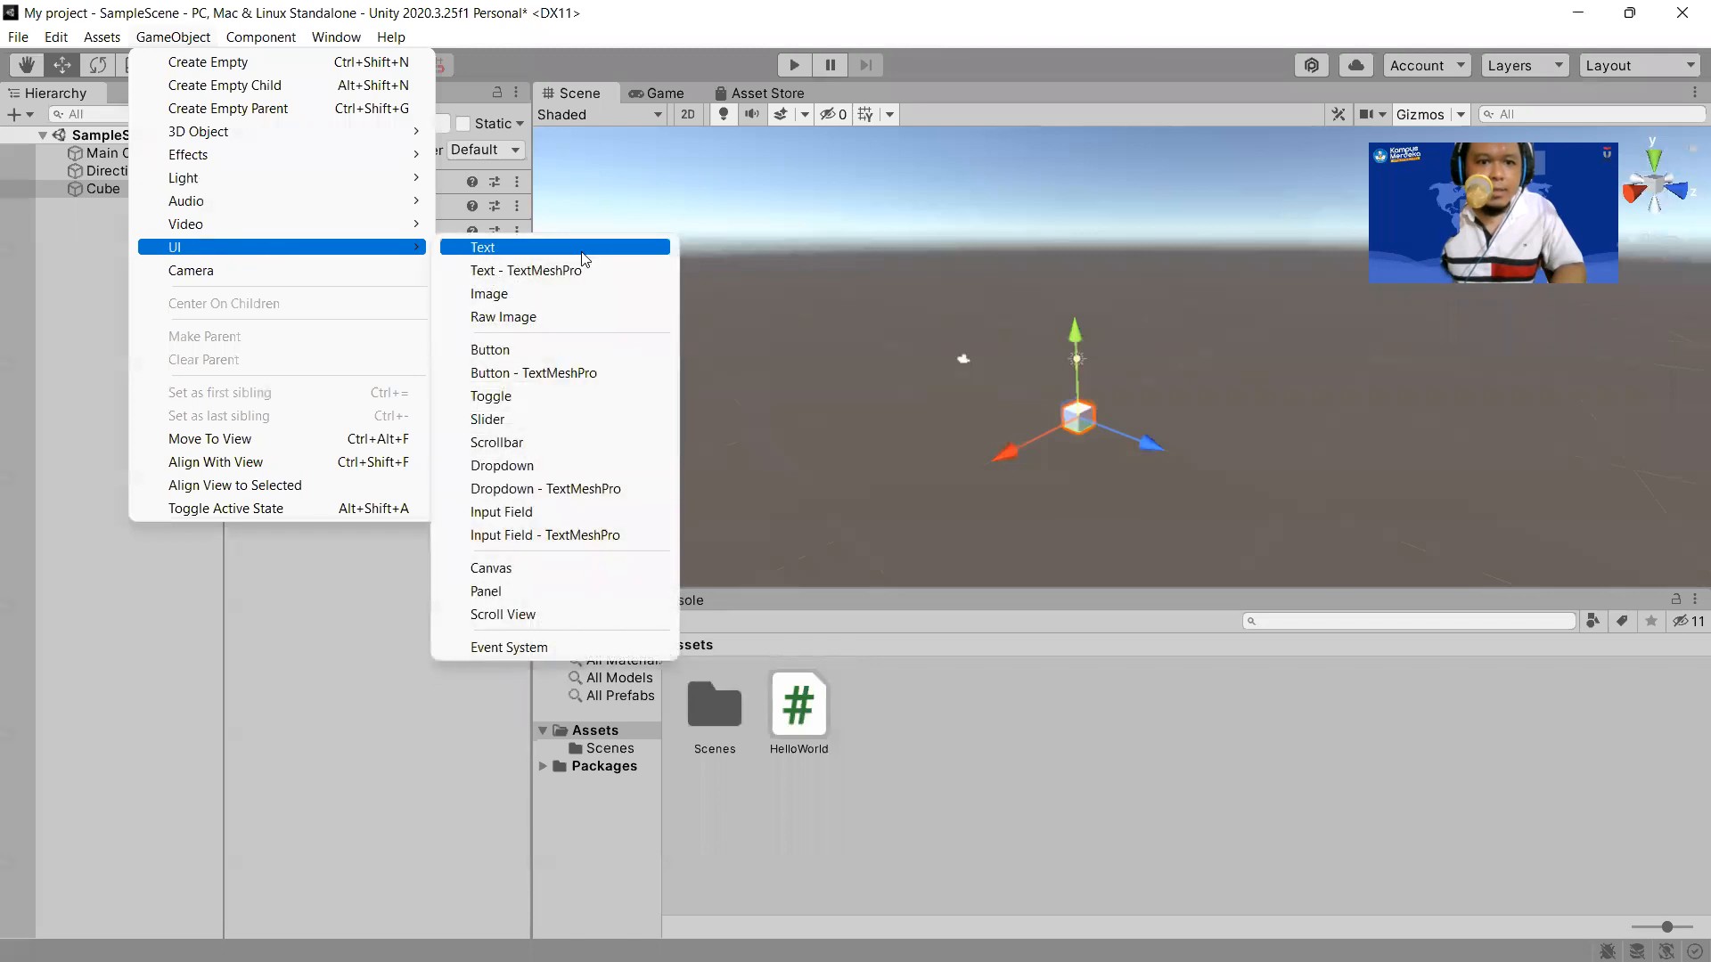
click(499, 568)
click(97, 228)
double_click(102, 208)
right_drag(870, 382, 1083, 312)
middle_drag(1051, 360, 1075, 316)
right_drag(917, 389, 997, 366)
middle_drag(998, 366, 1084, 367)
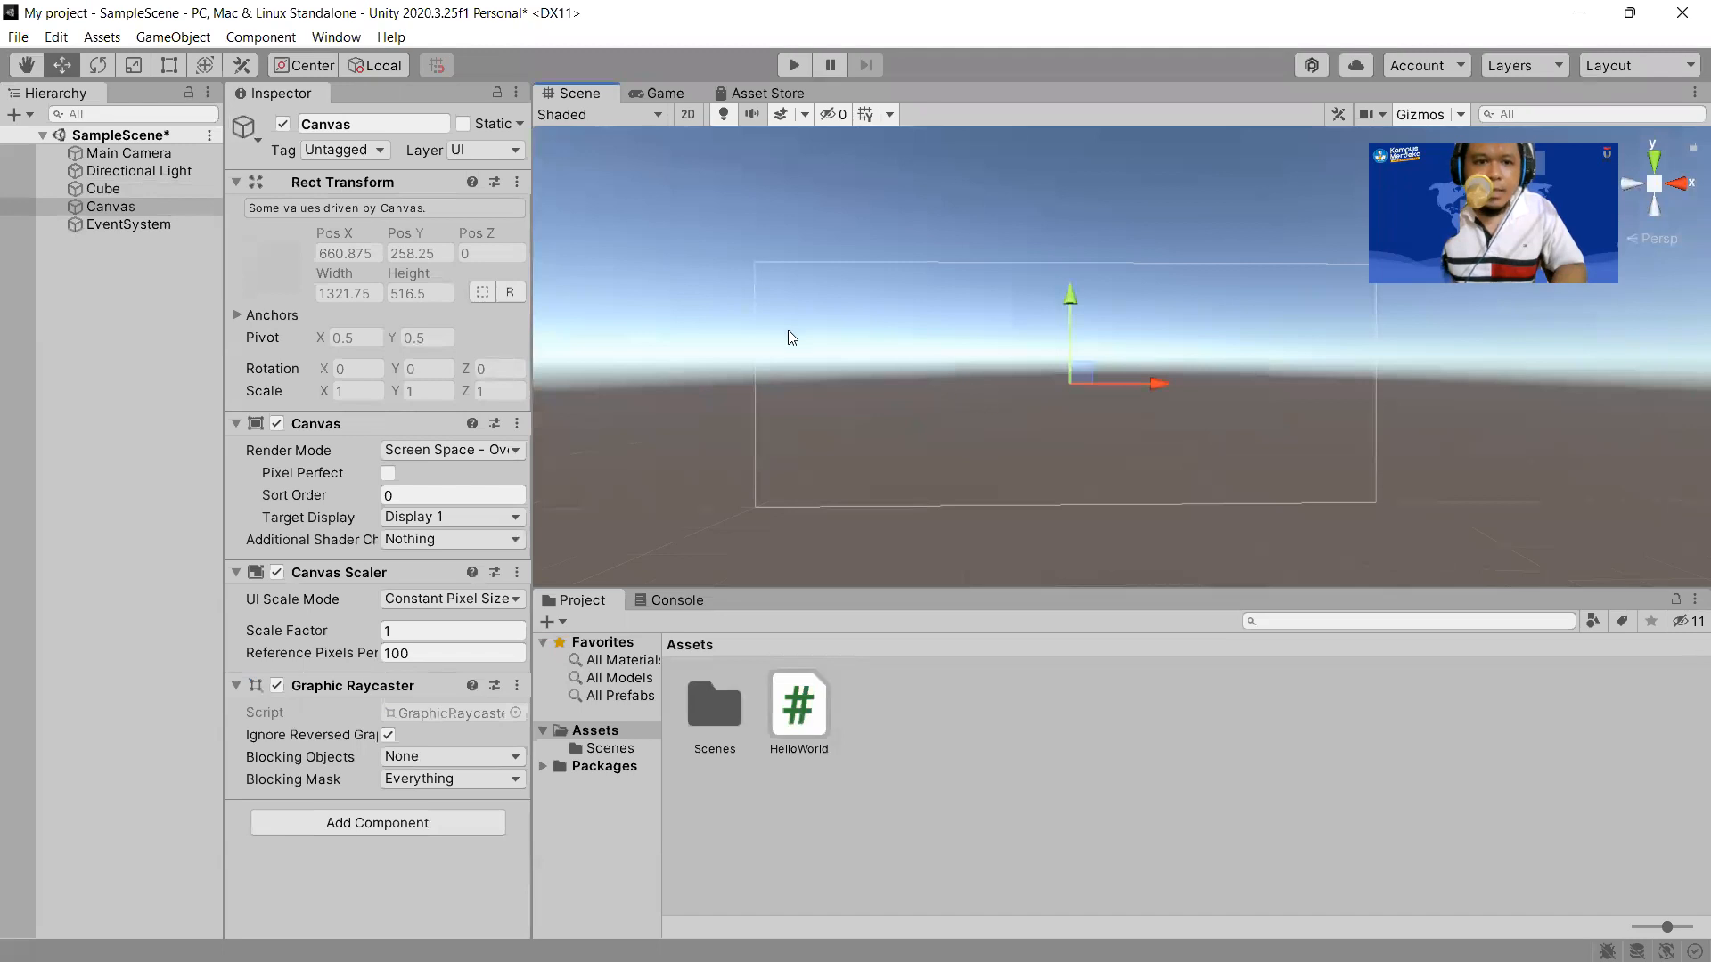
Set the Canvas Scaler to Scale With Screen Size with a 1920 x 1080 reference resolution and a match of 0.5.
click(454, 602)
click(505, 649)
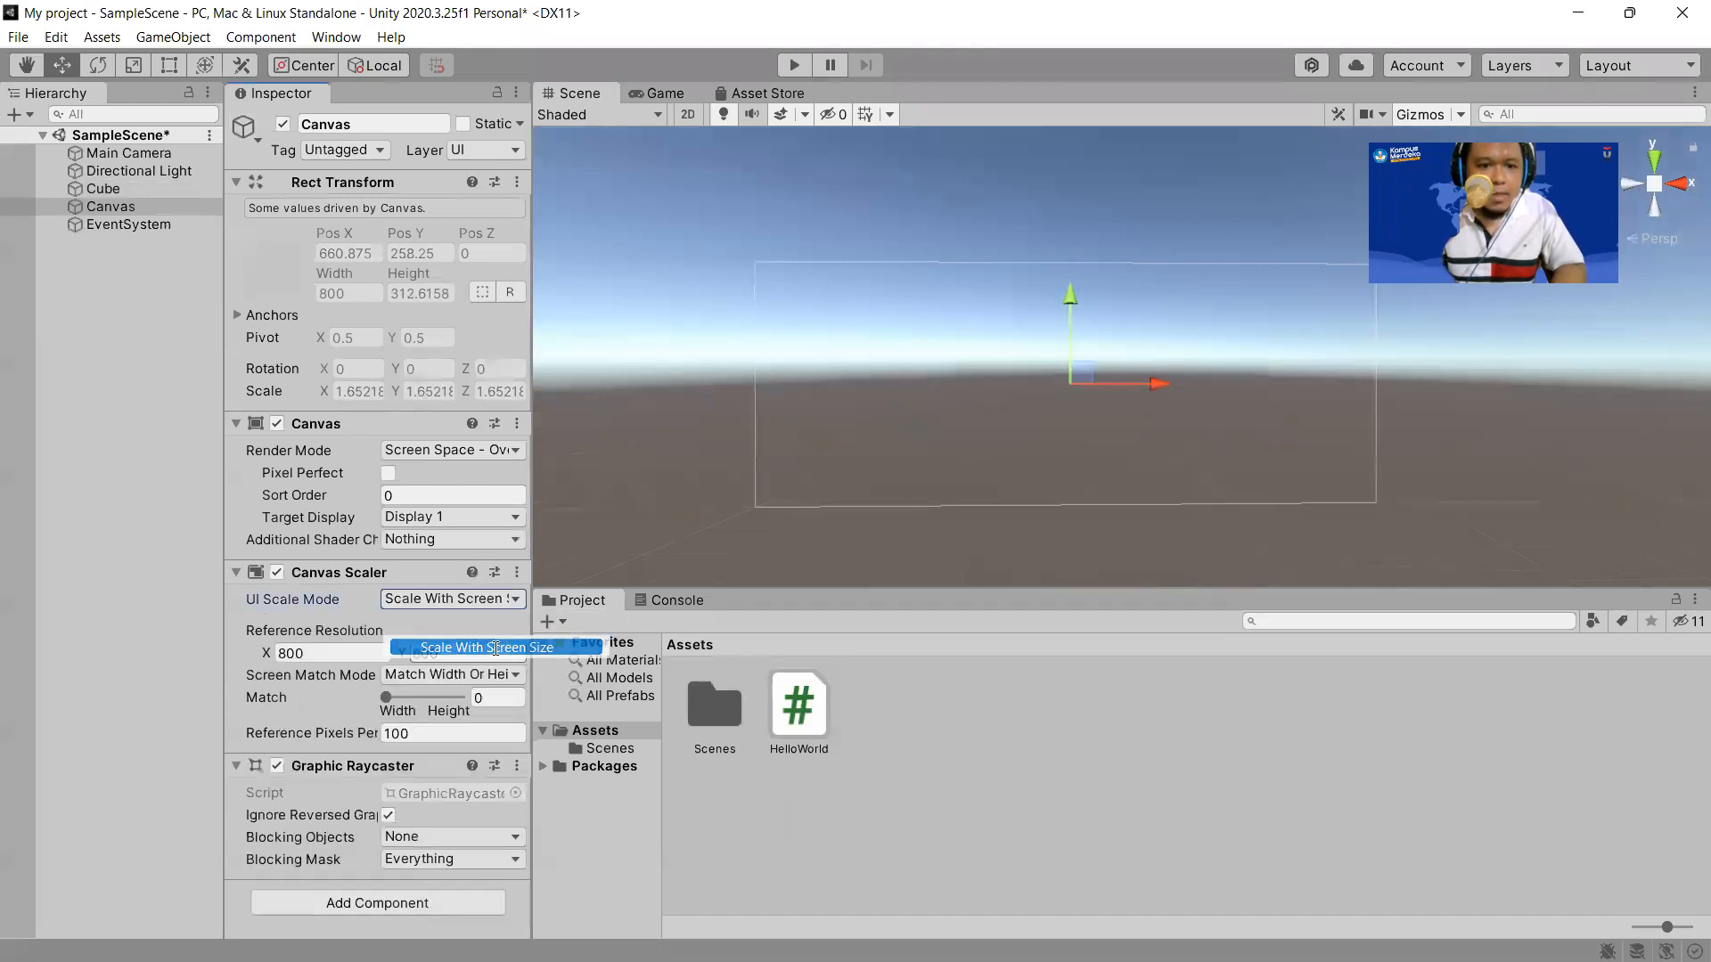
text(1920)
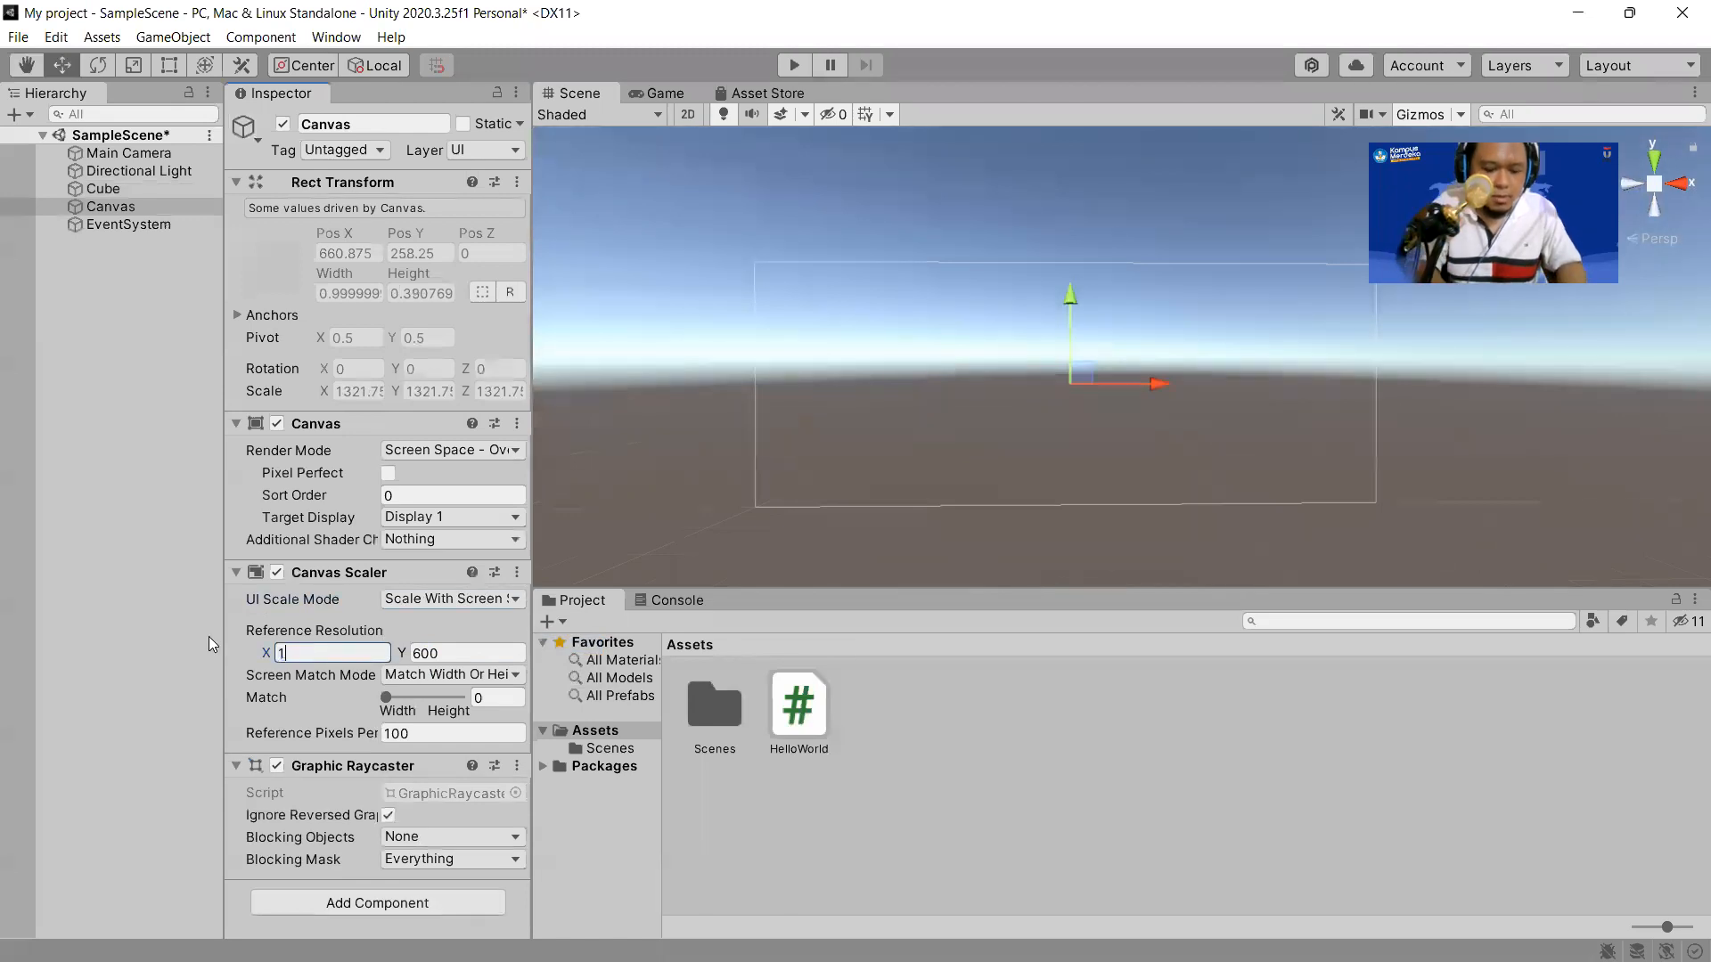
key(Tab)
text(1080)
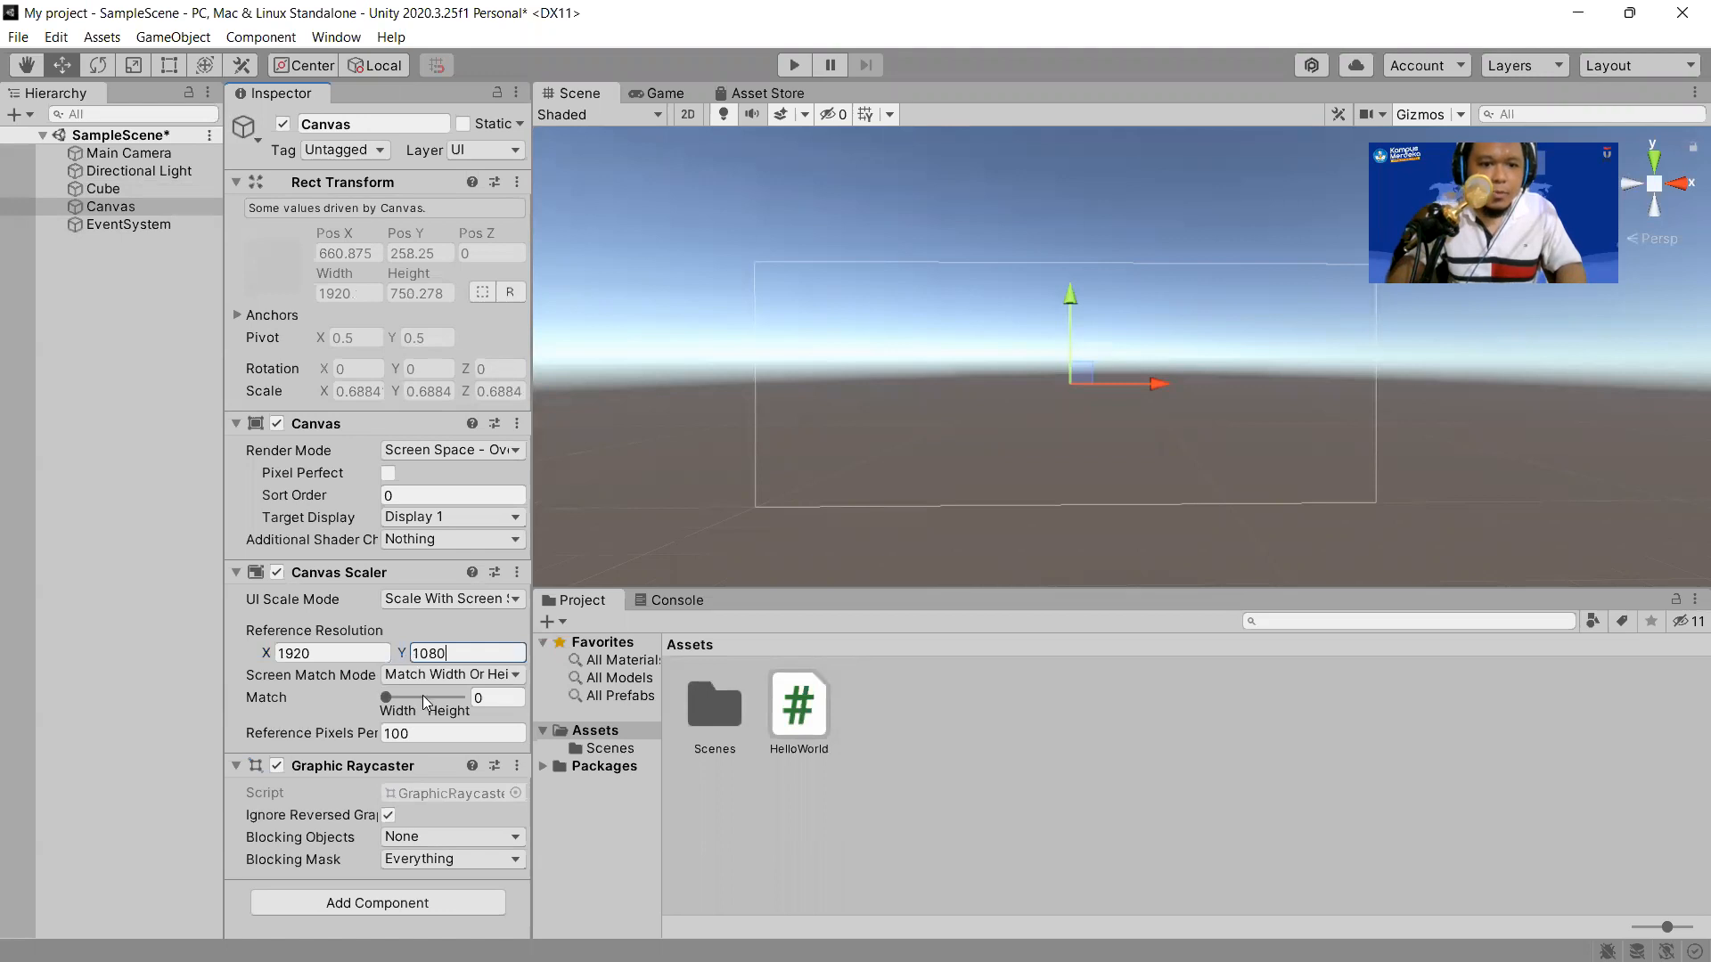
click(499, 703)
drag(500, 706, 461, 704)
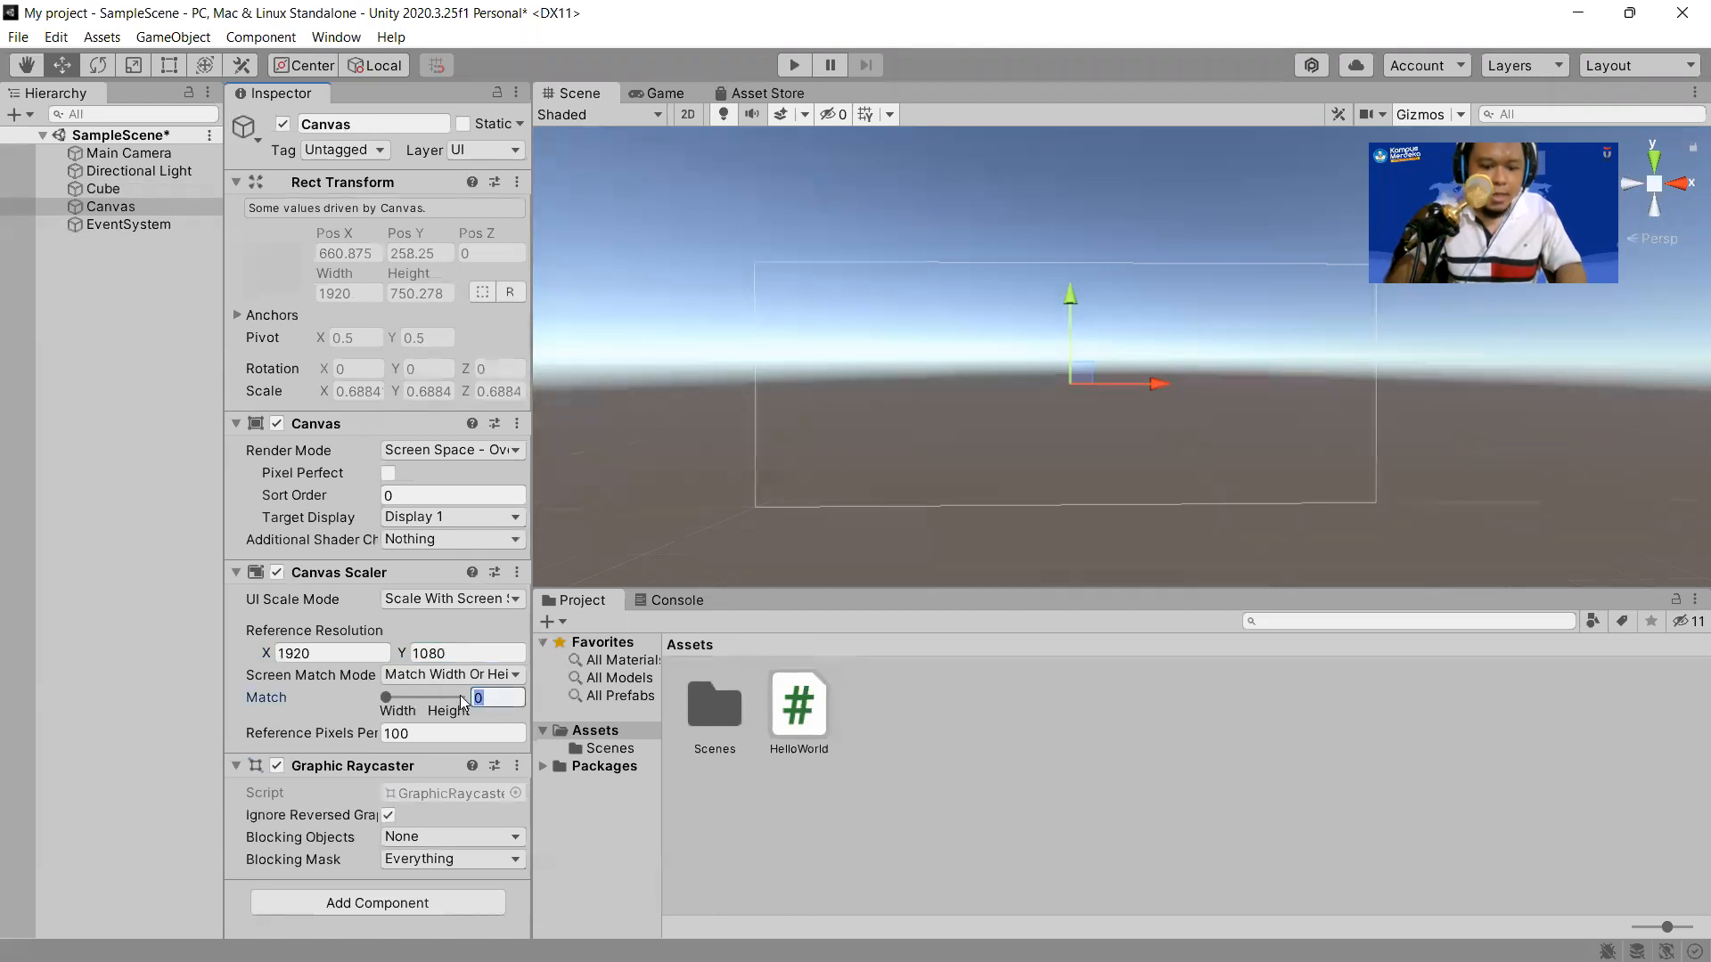
text(0.5)
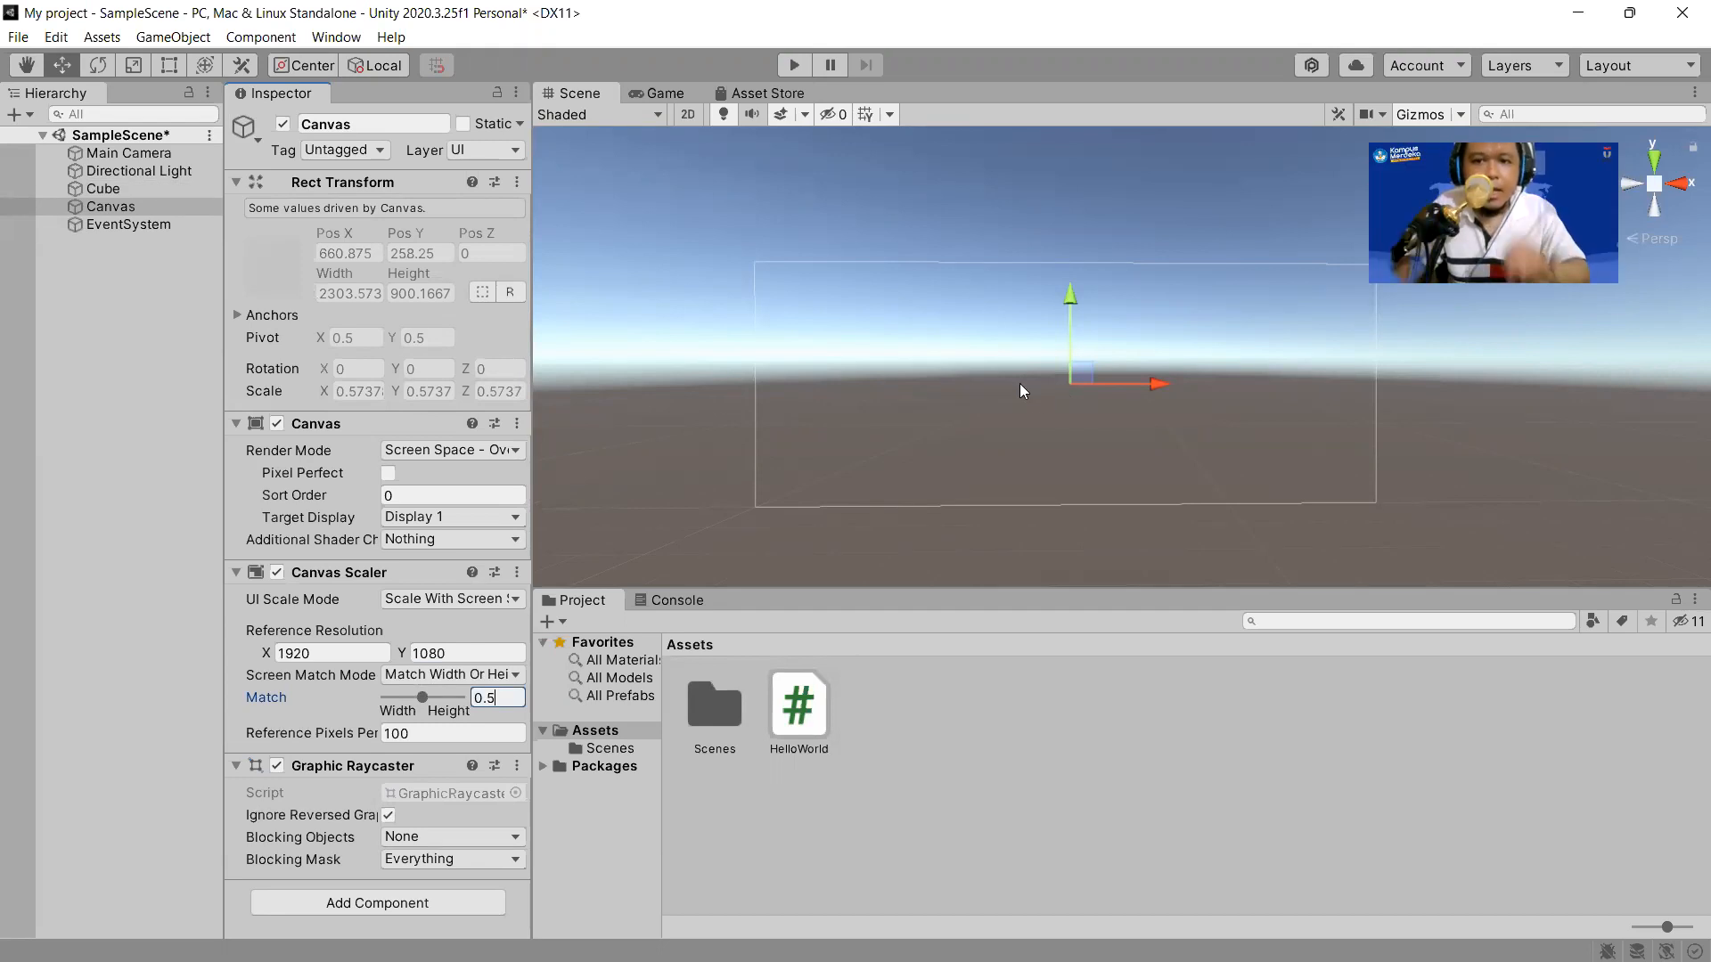
Set the Game view resolution to Full HD (1920x1080) and return to the Scene view of the canvas.
click(658, 92)
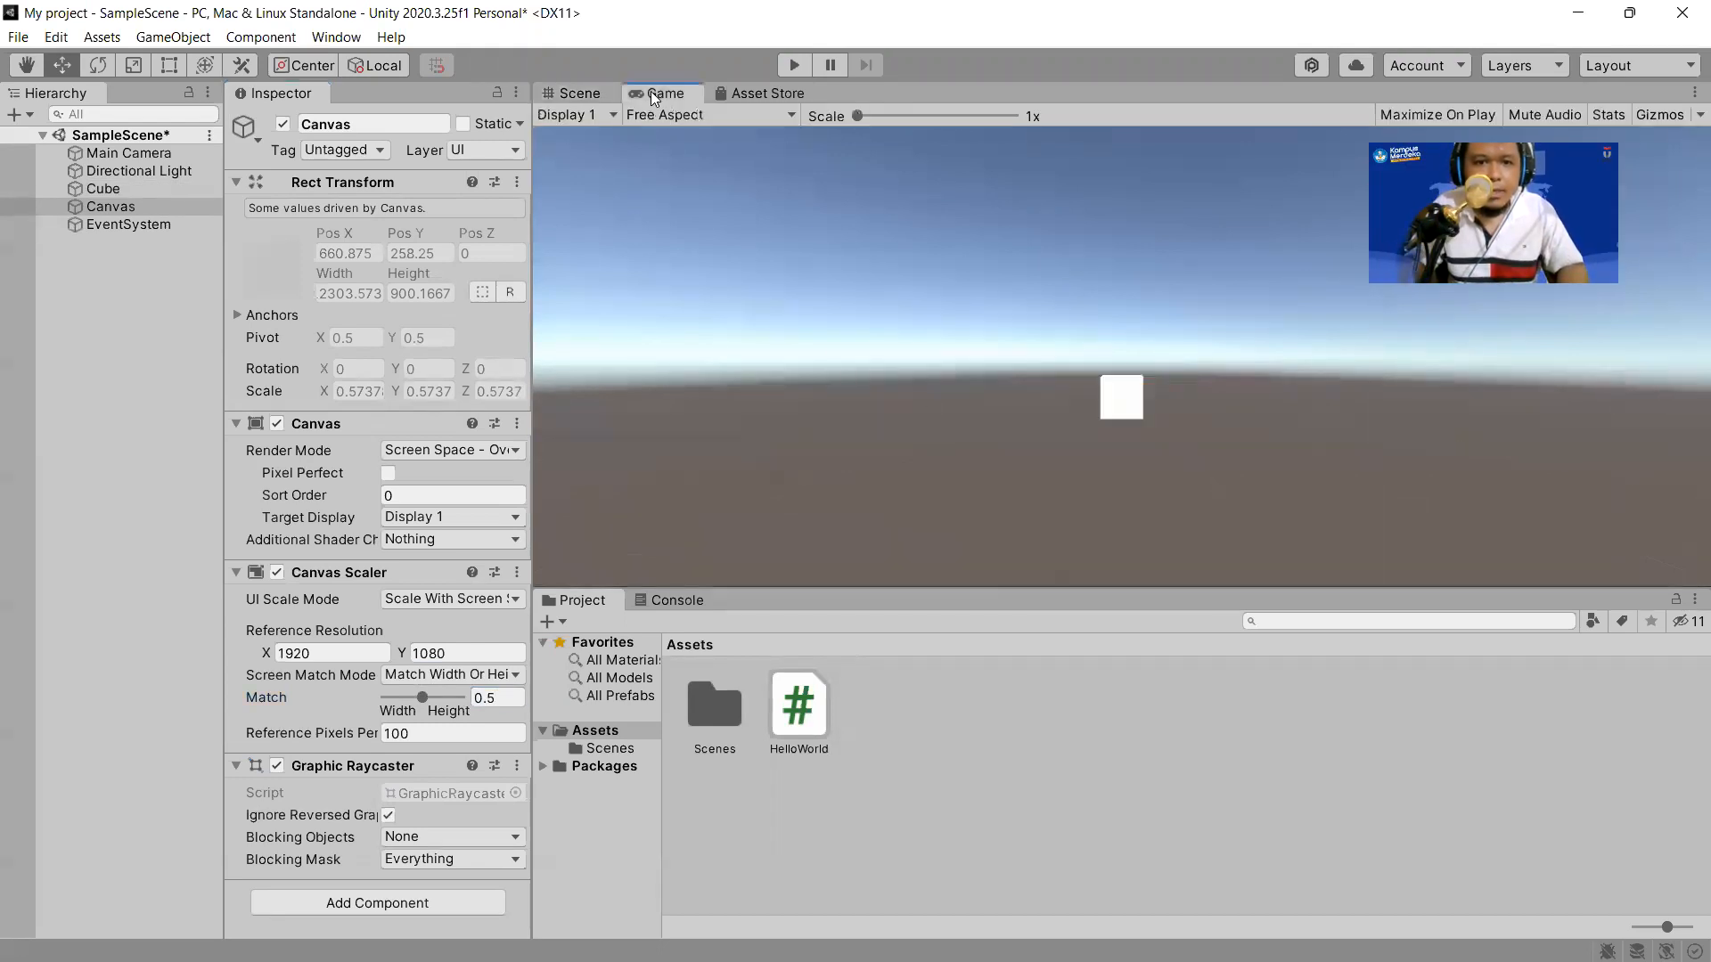
click(695, 115)
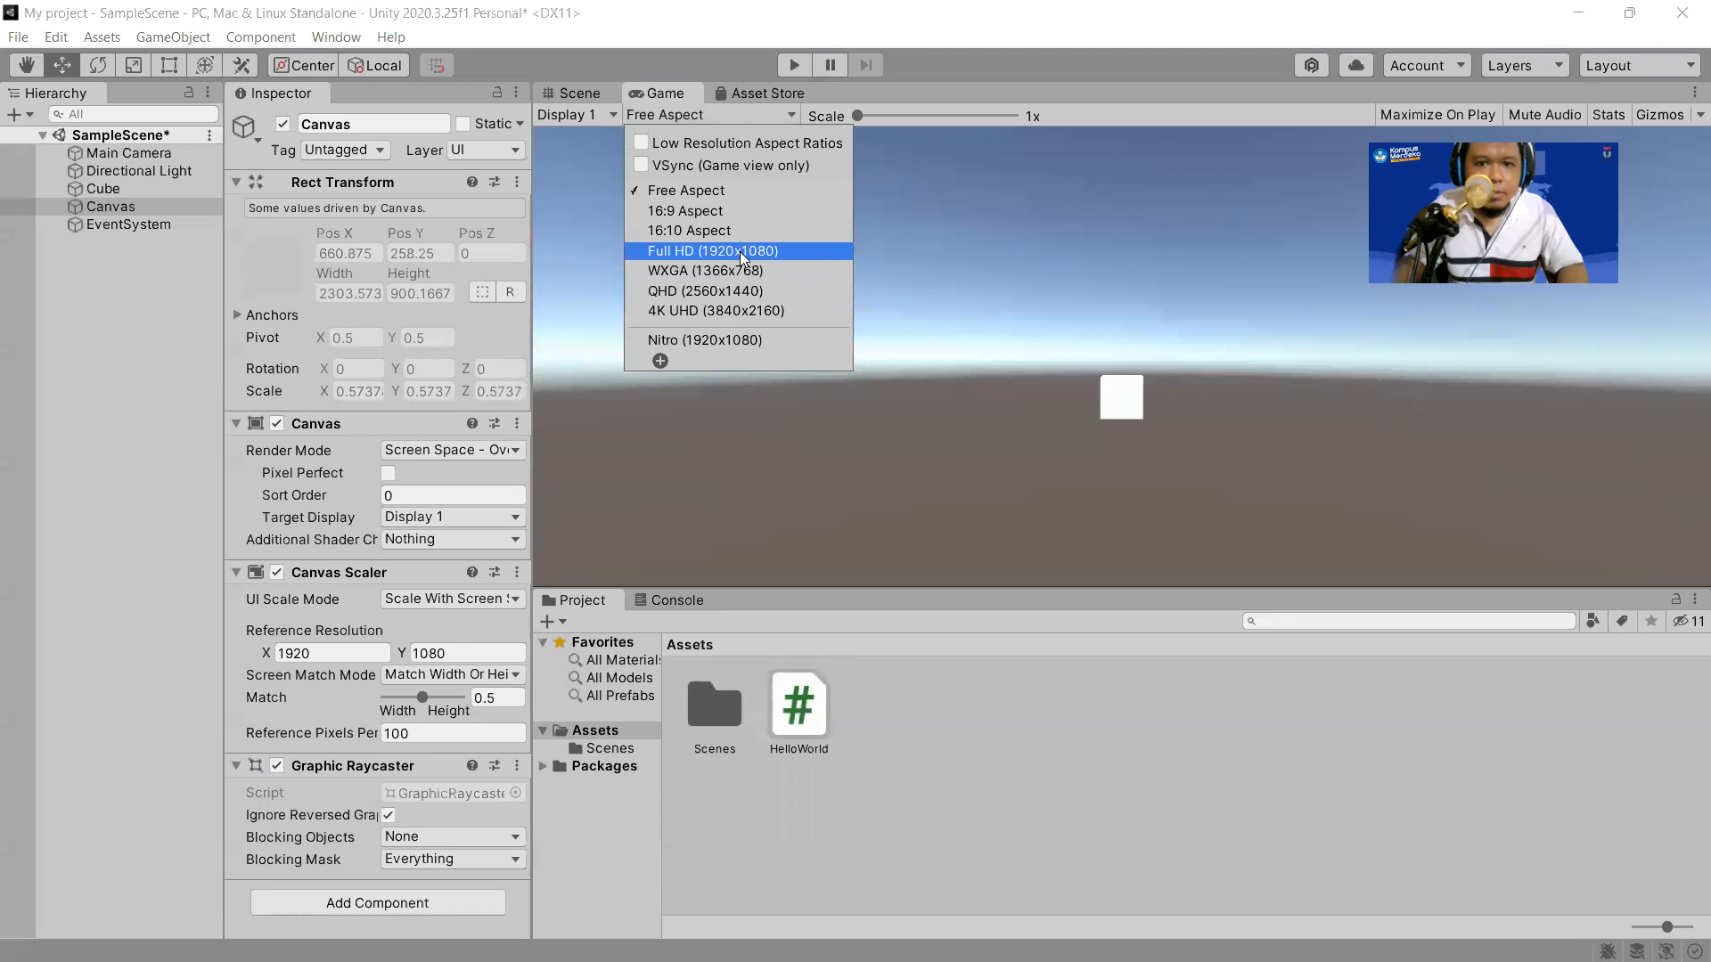
click(739, 252)
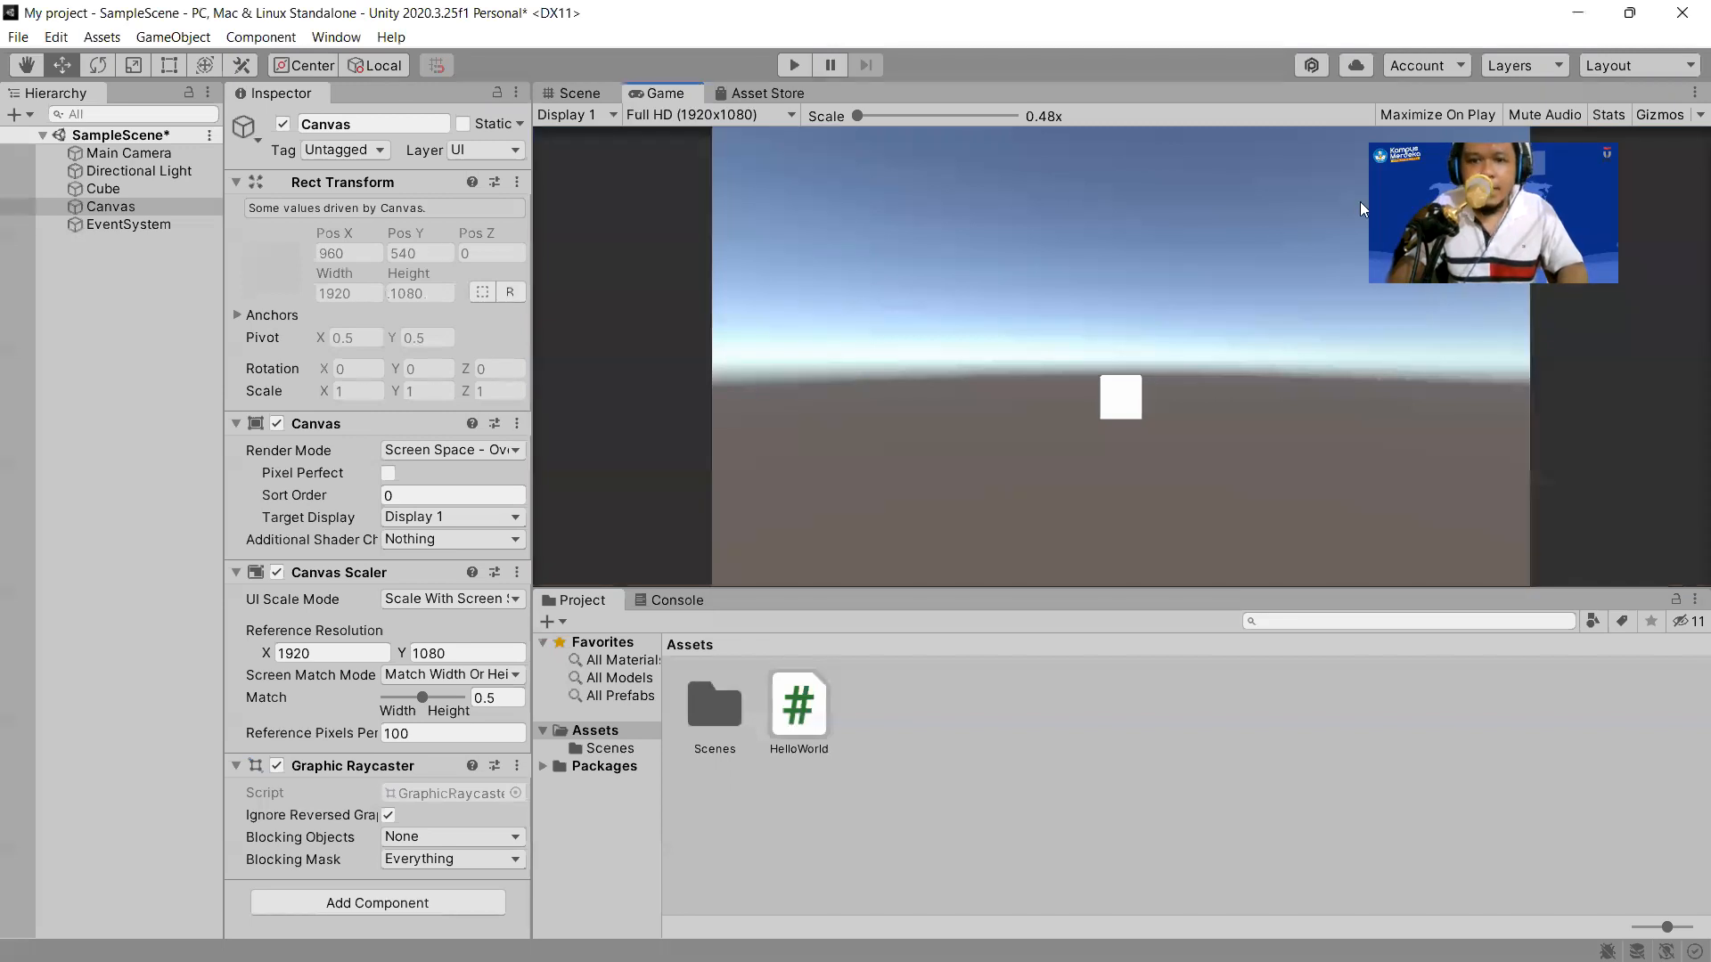
click(579, 92)
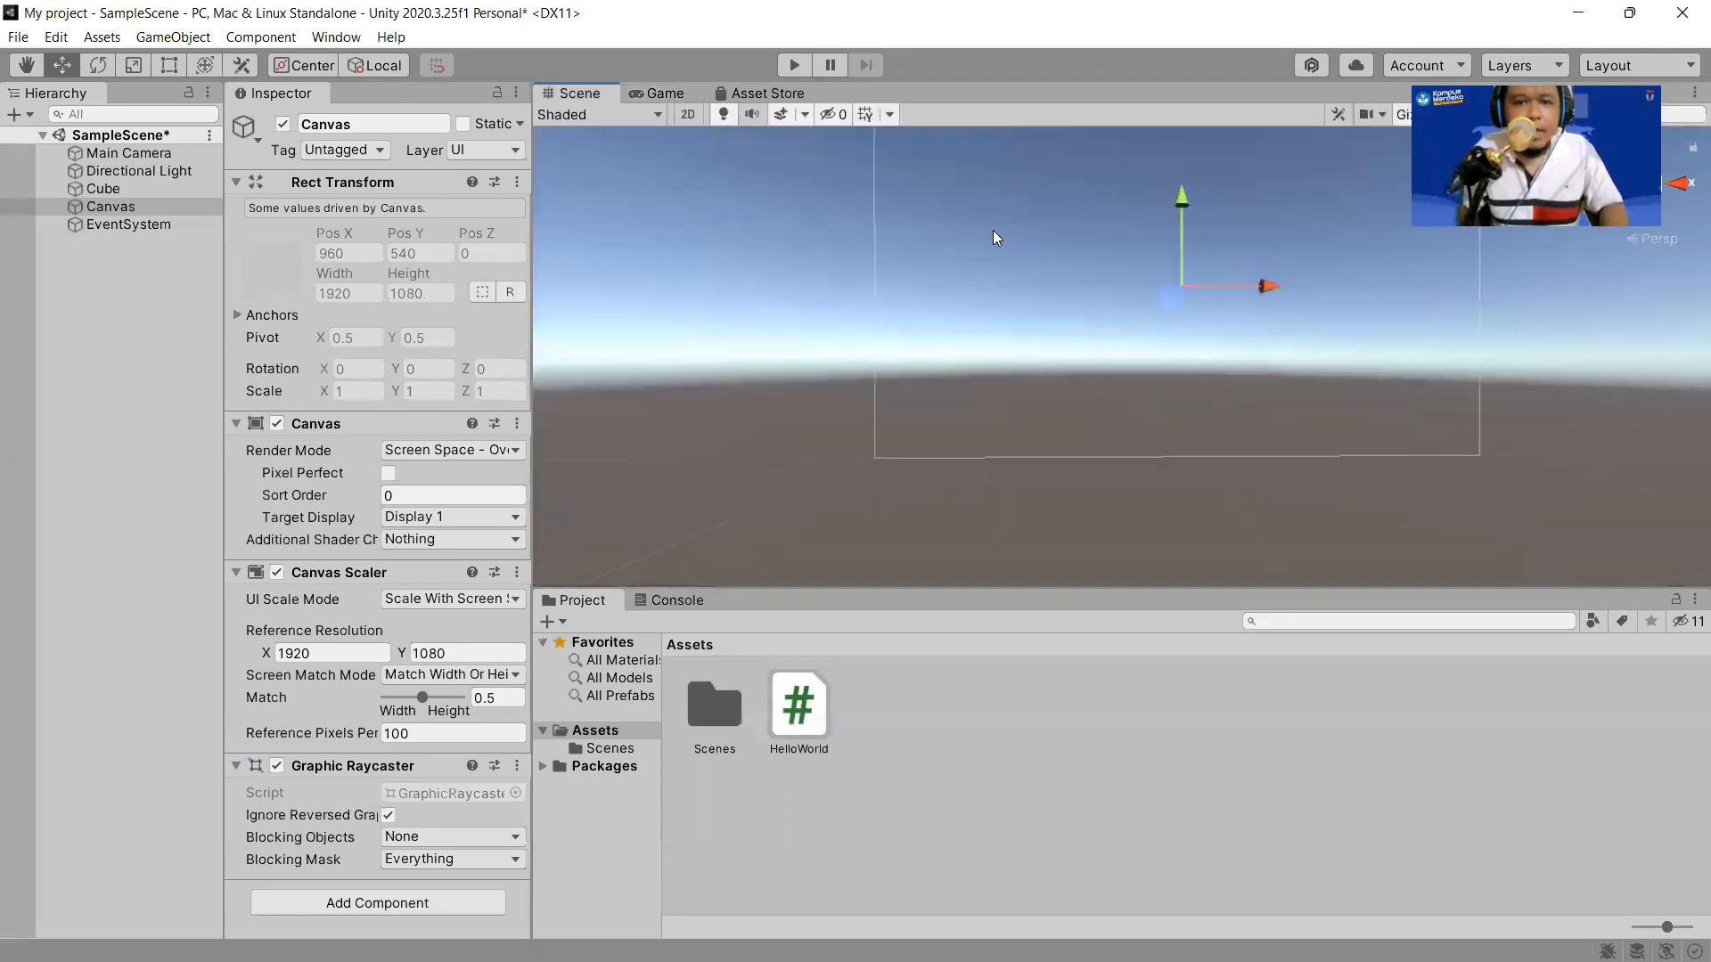
alt+drag(1006, 223, 861, 266)
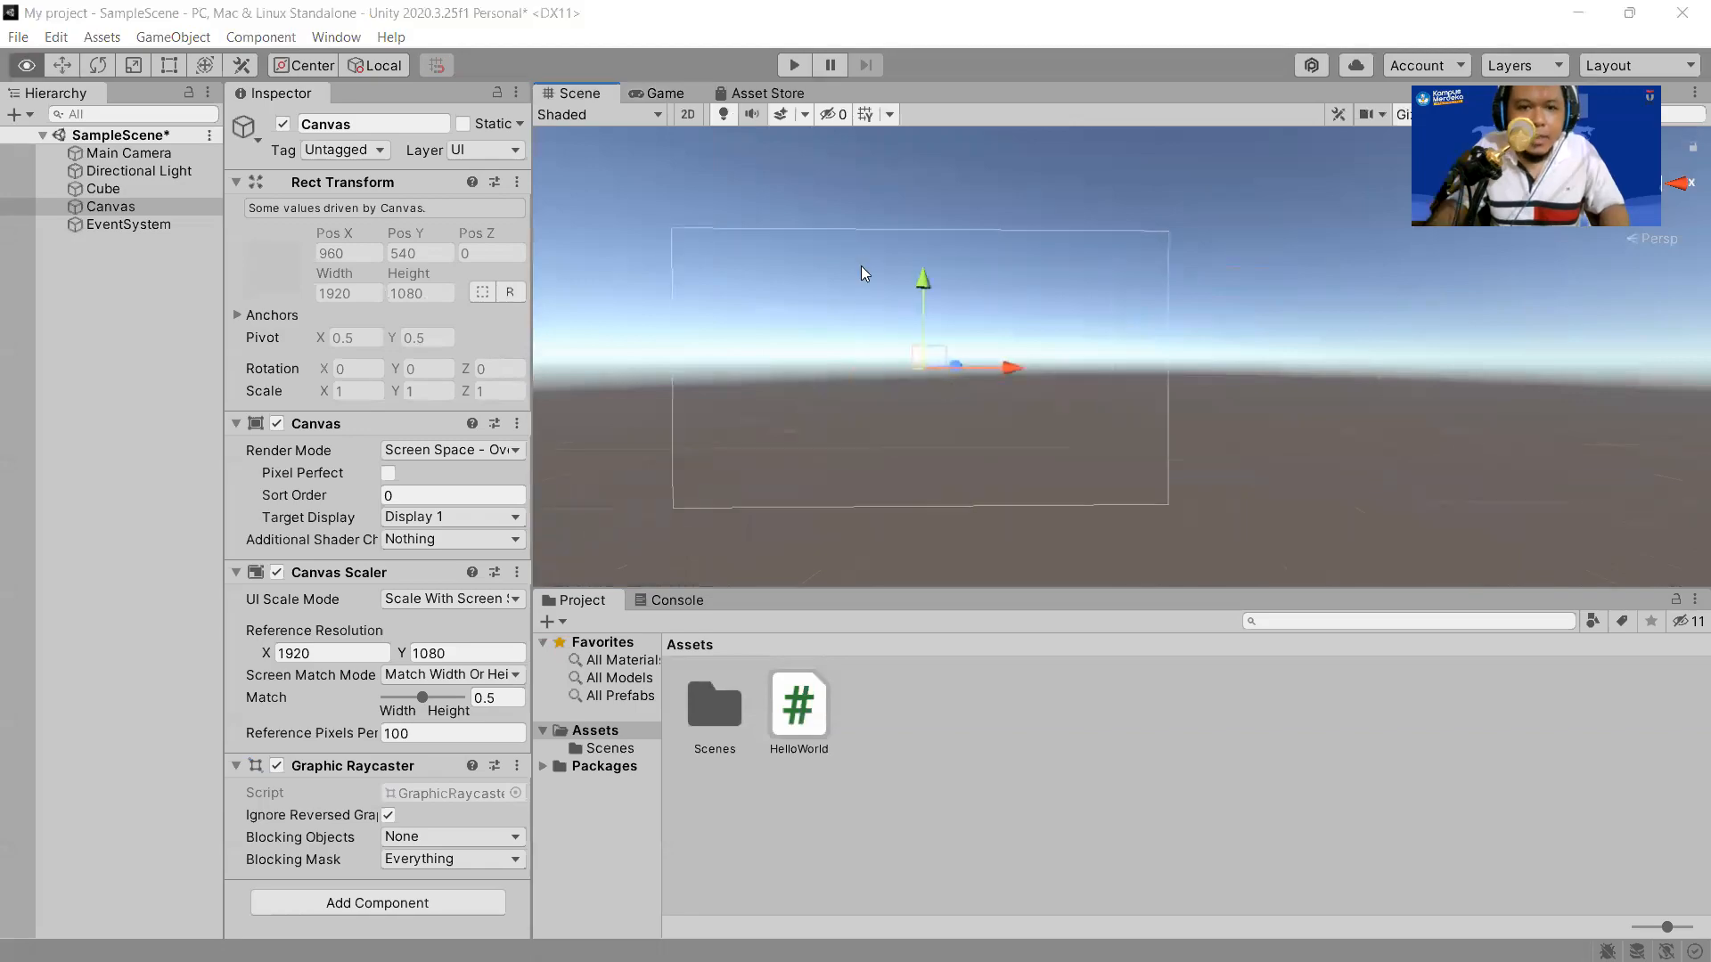
Review slides 15 and 16 in the browser on showing variable values through a UI GameObject, and return to Unity.
key(alt+Tab)
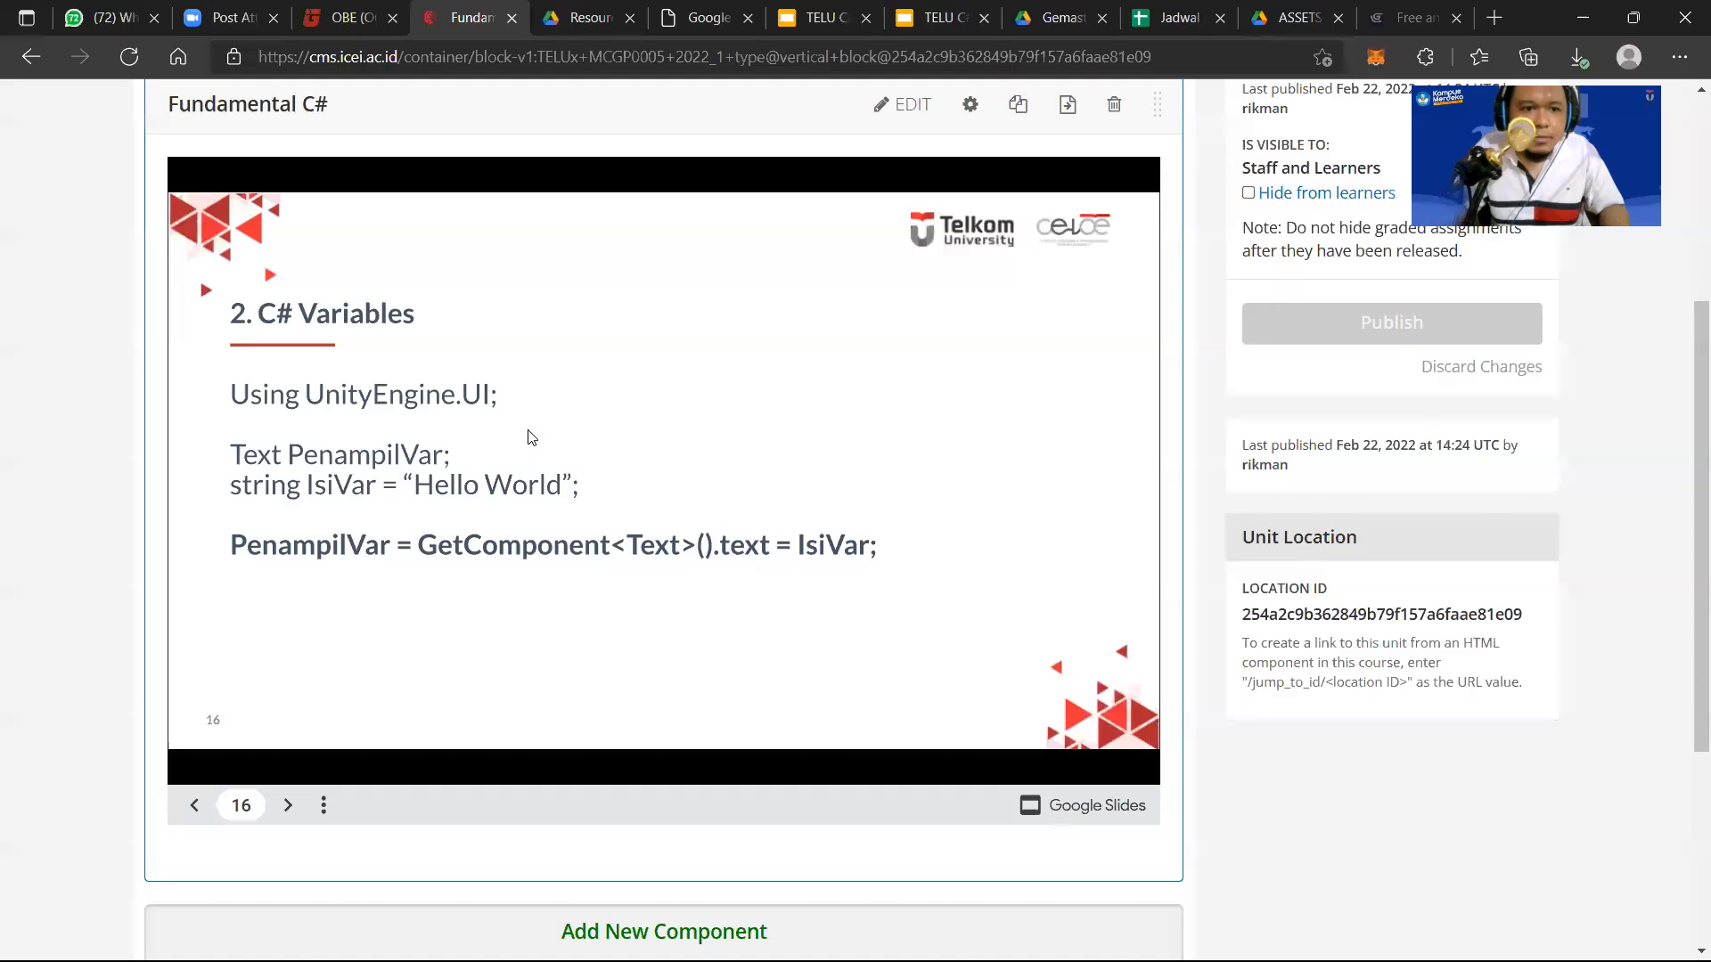
click(196, 805)
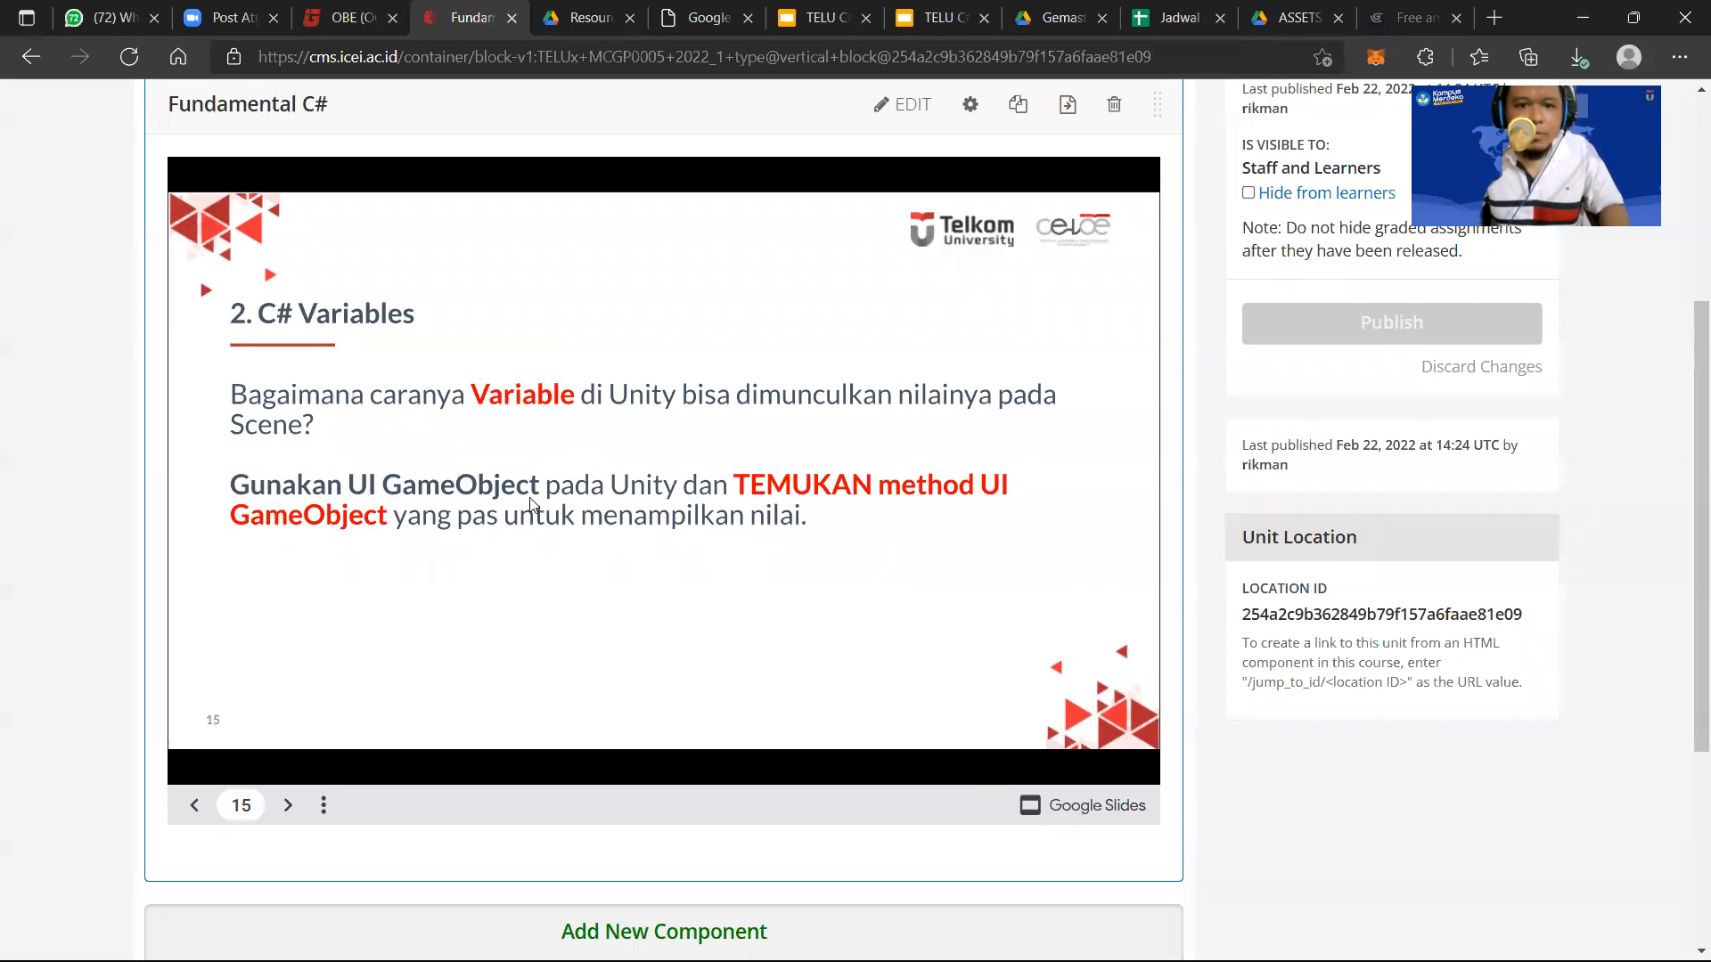
click(286, 806)
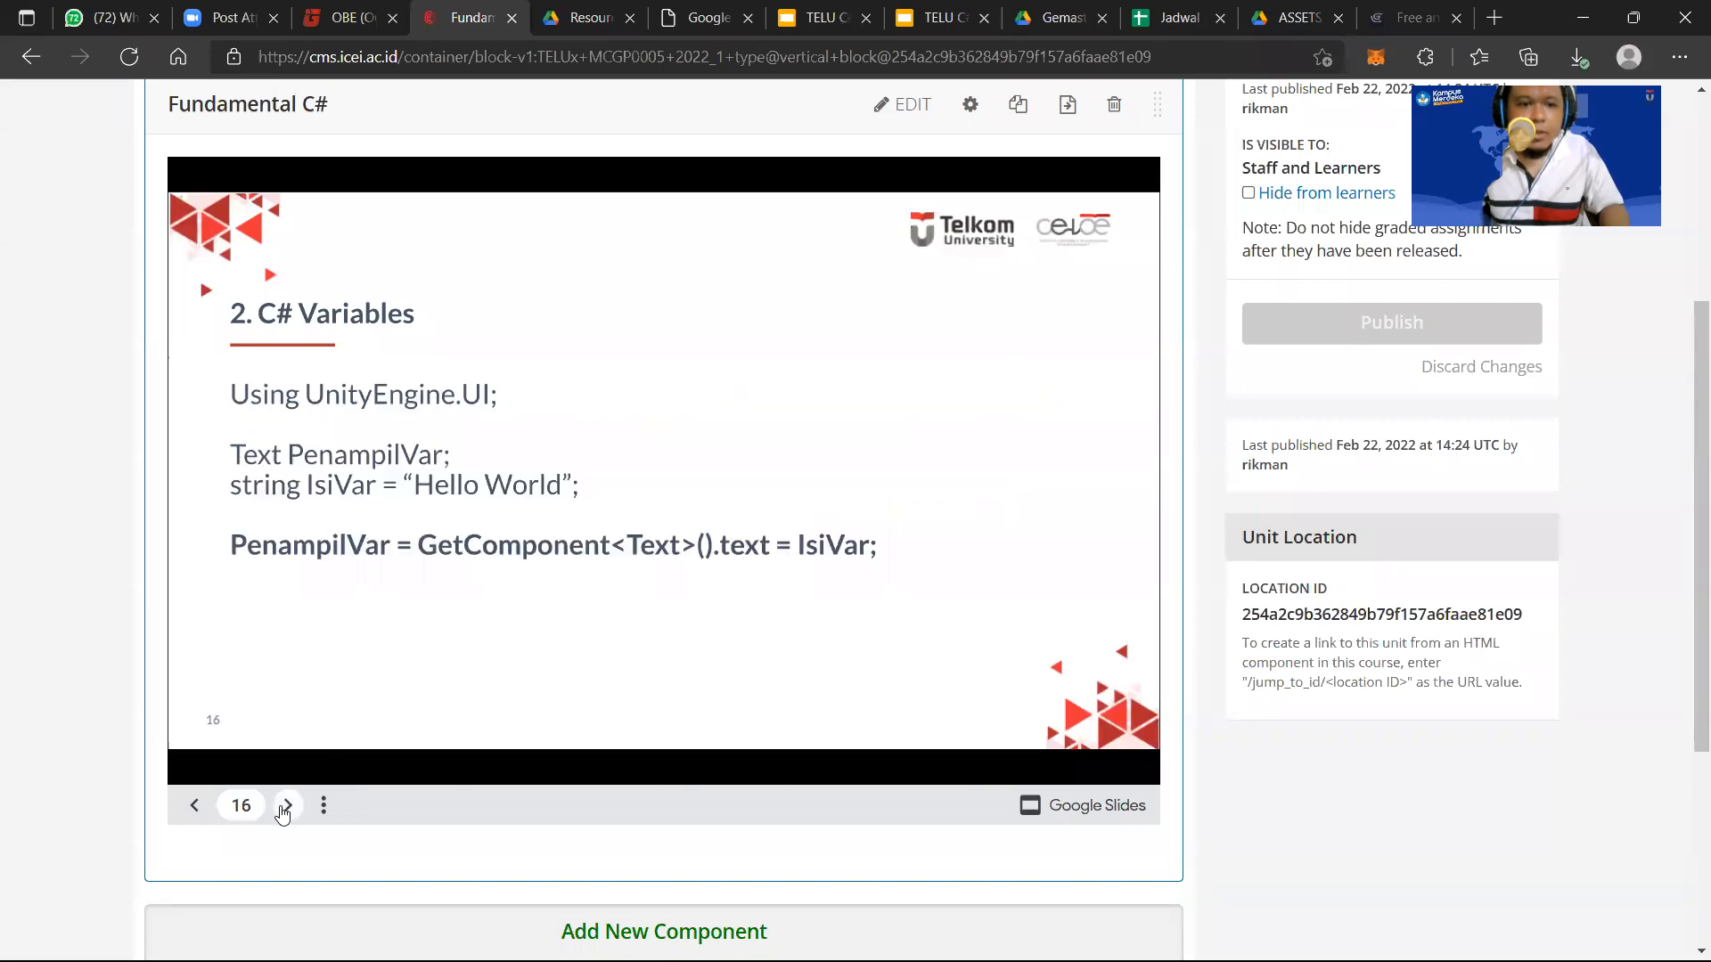
key(alt+Tab)
key(alt+Tab)
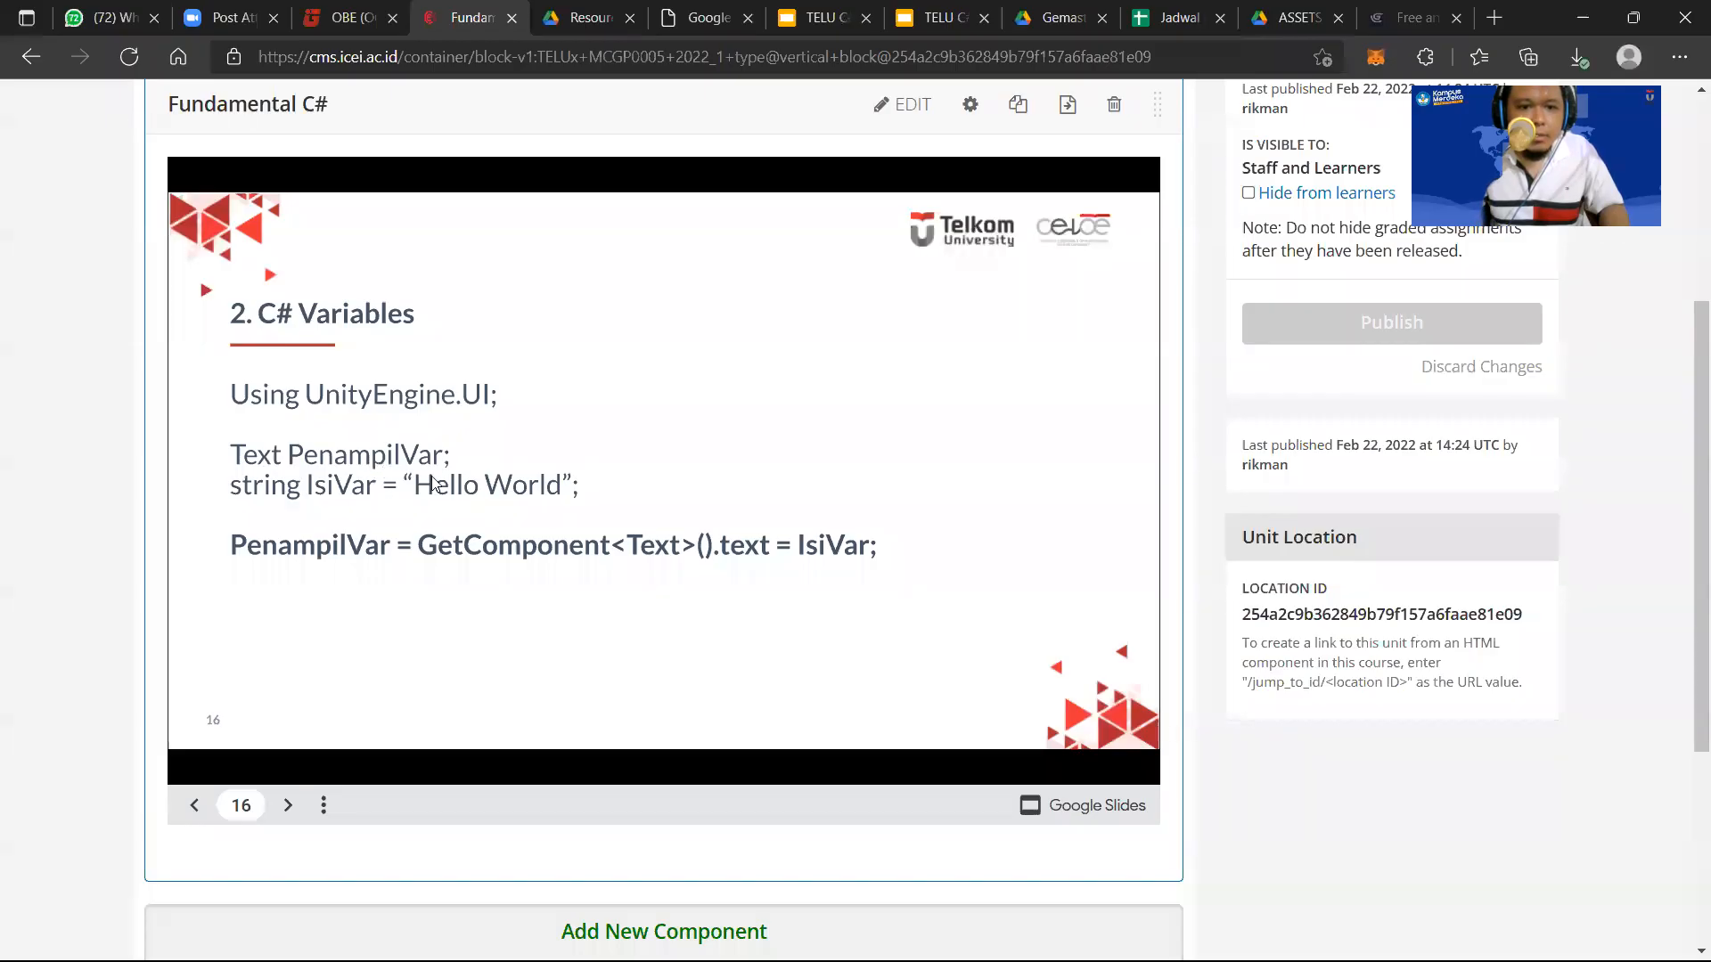
key(alt+Tab)
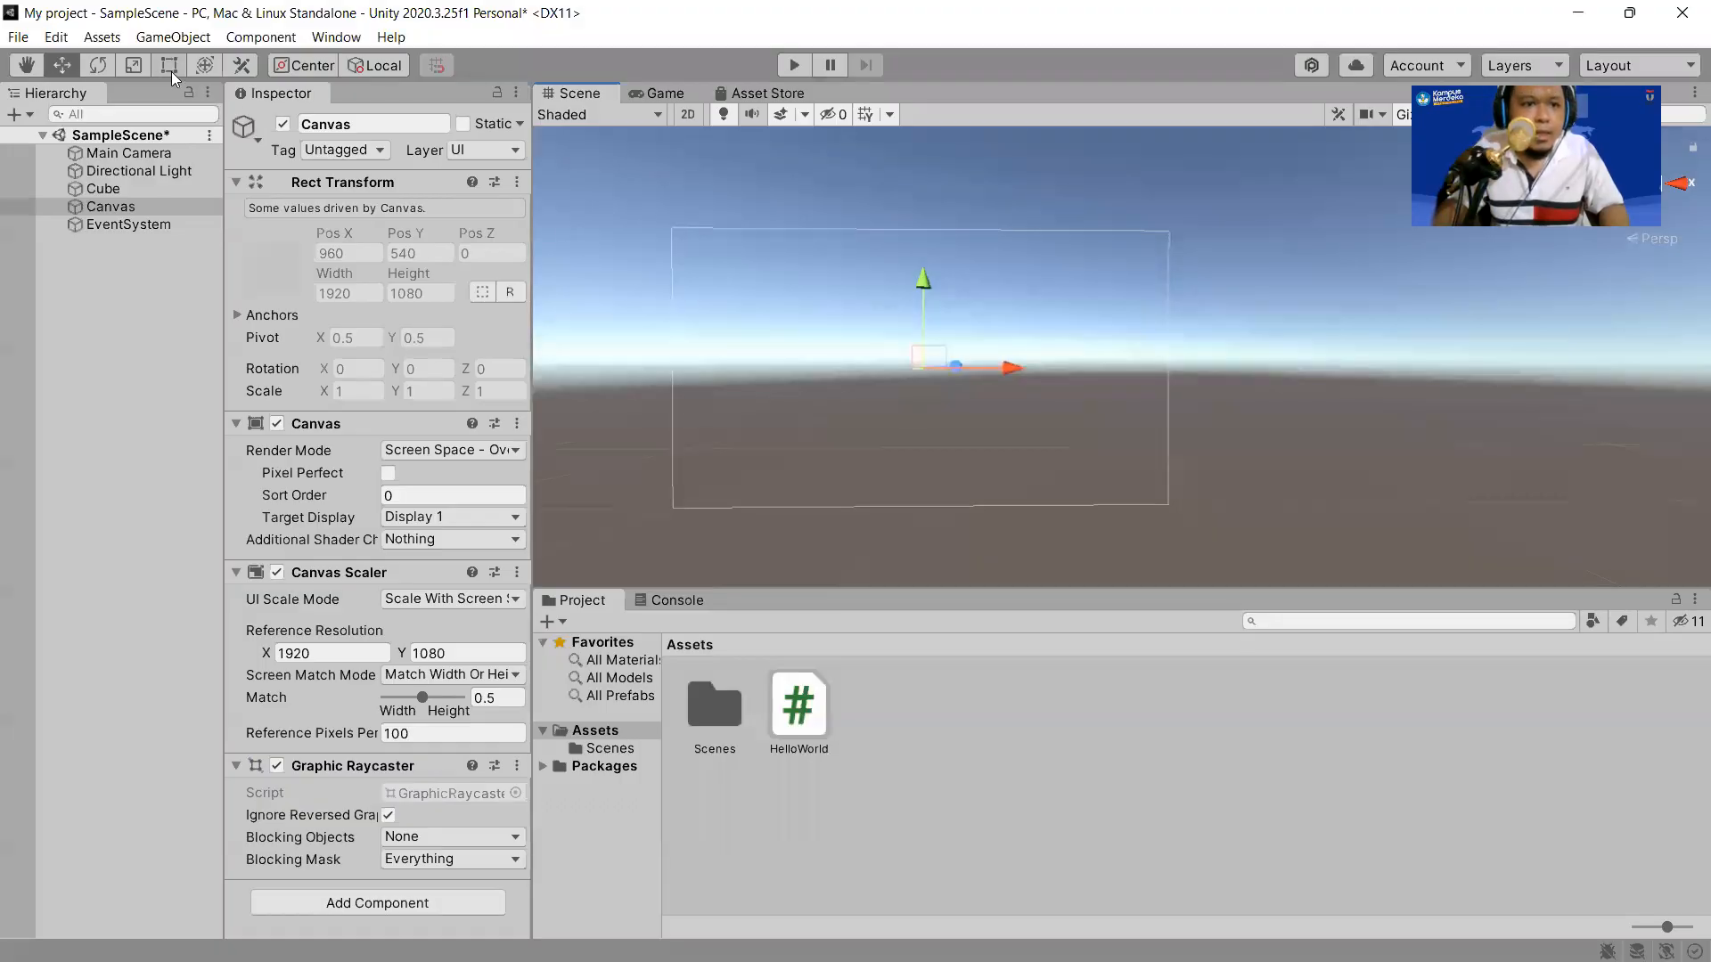
Add a UI Text object near the centre of the Canvas and set its font size to 50.
click(173, 37)
mouse_move(182, 249)
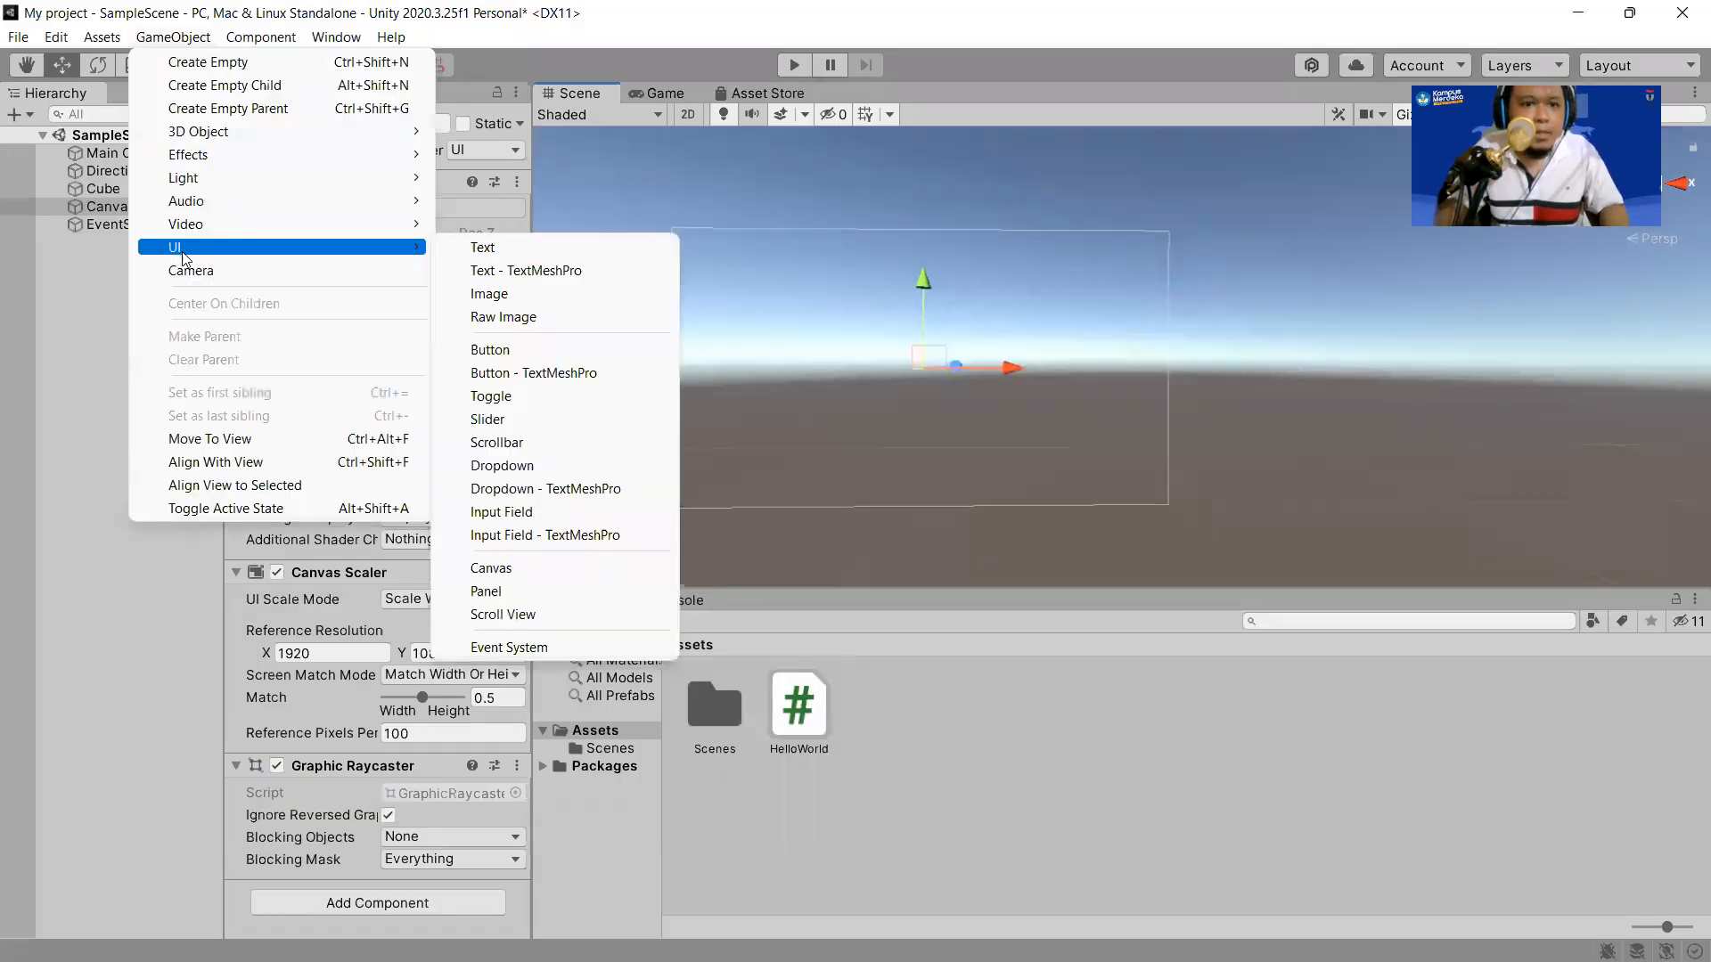
click(493, 253)
drag(1176, 355, 991, 355)
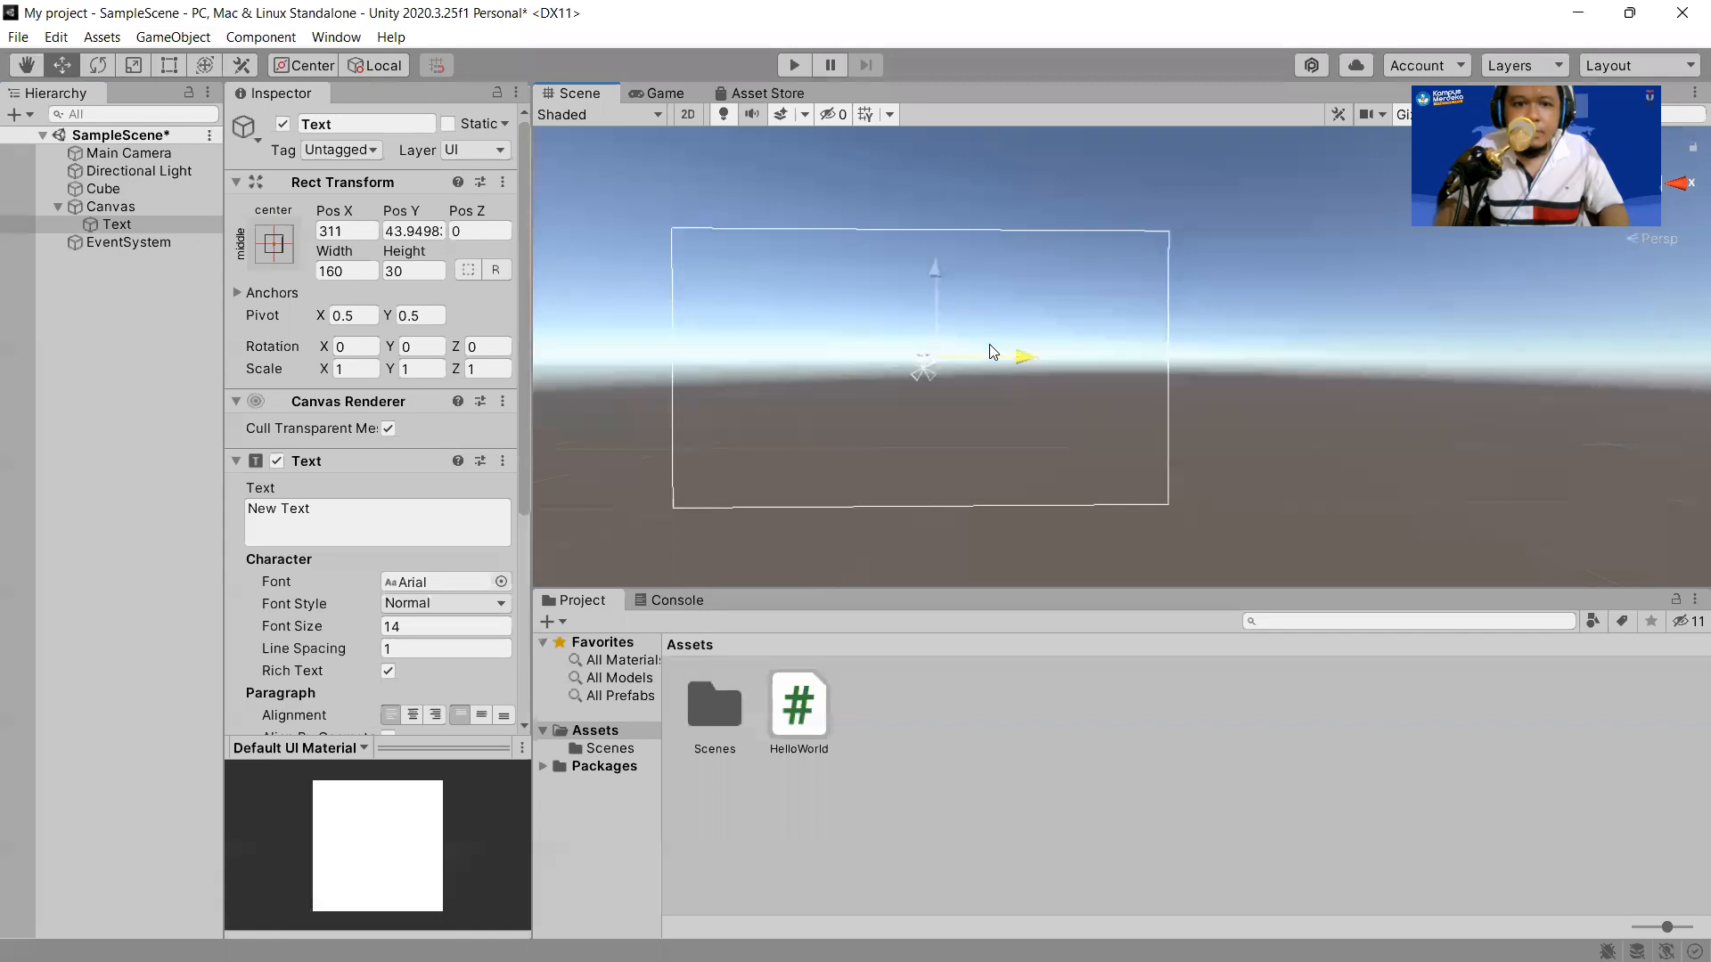
click(421, 627)
text(50)
Enlarge the text's rectangle to about 660 x 223 and place it in the upper part of the canvas.
click(169, 65)
click(687, 114)
scroll(899, 336, up, 4)
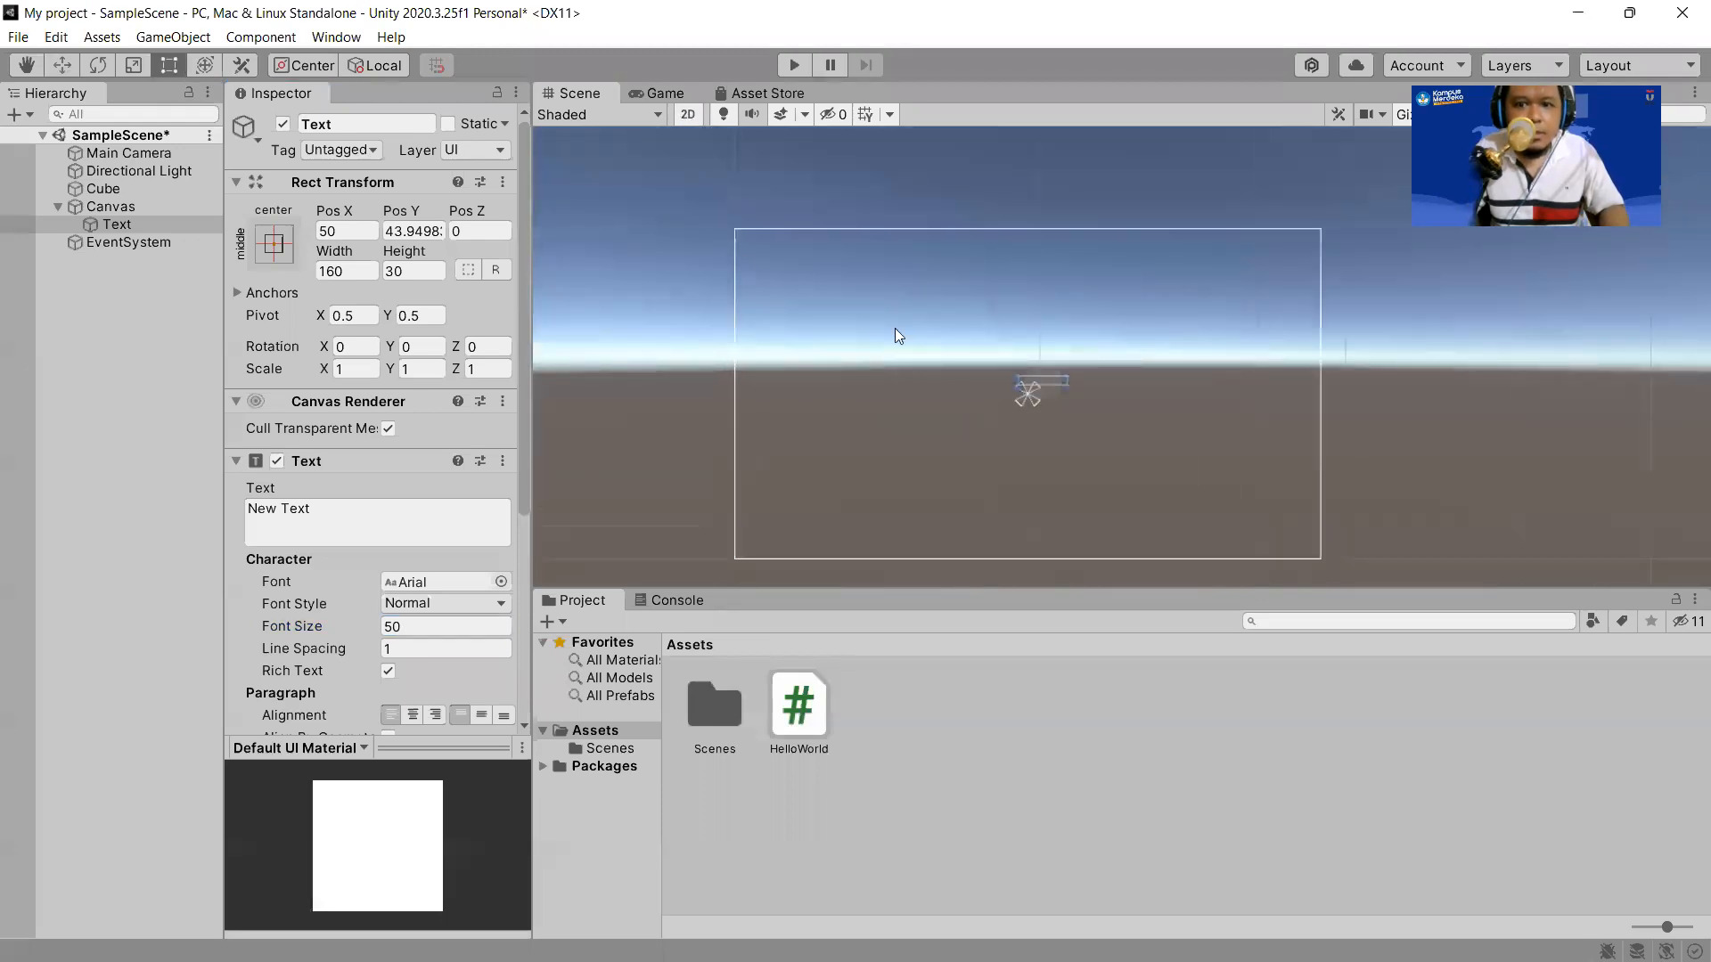
drag(1066, 385, 1105, 312)
scroll(1032, 314, up, 1)
scroll(1032, 319, up, 2)
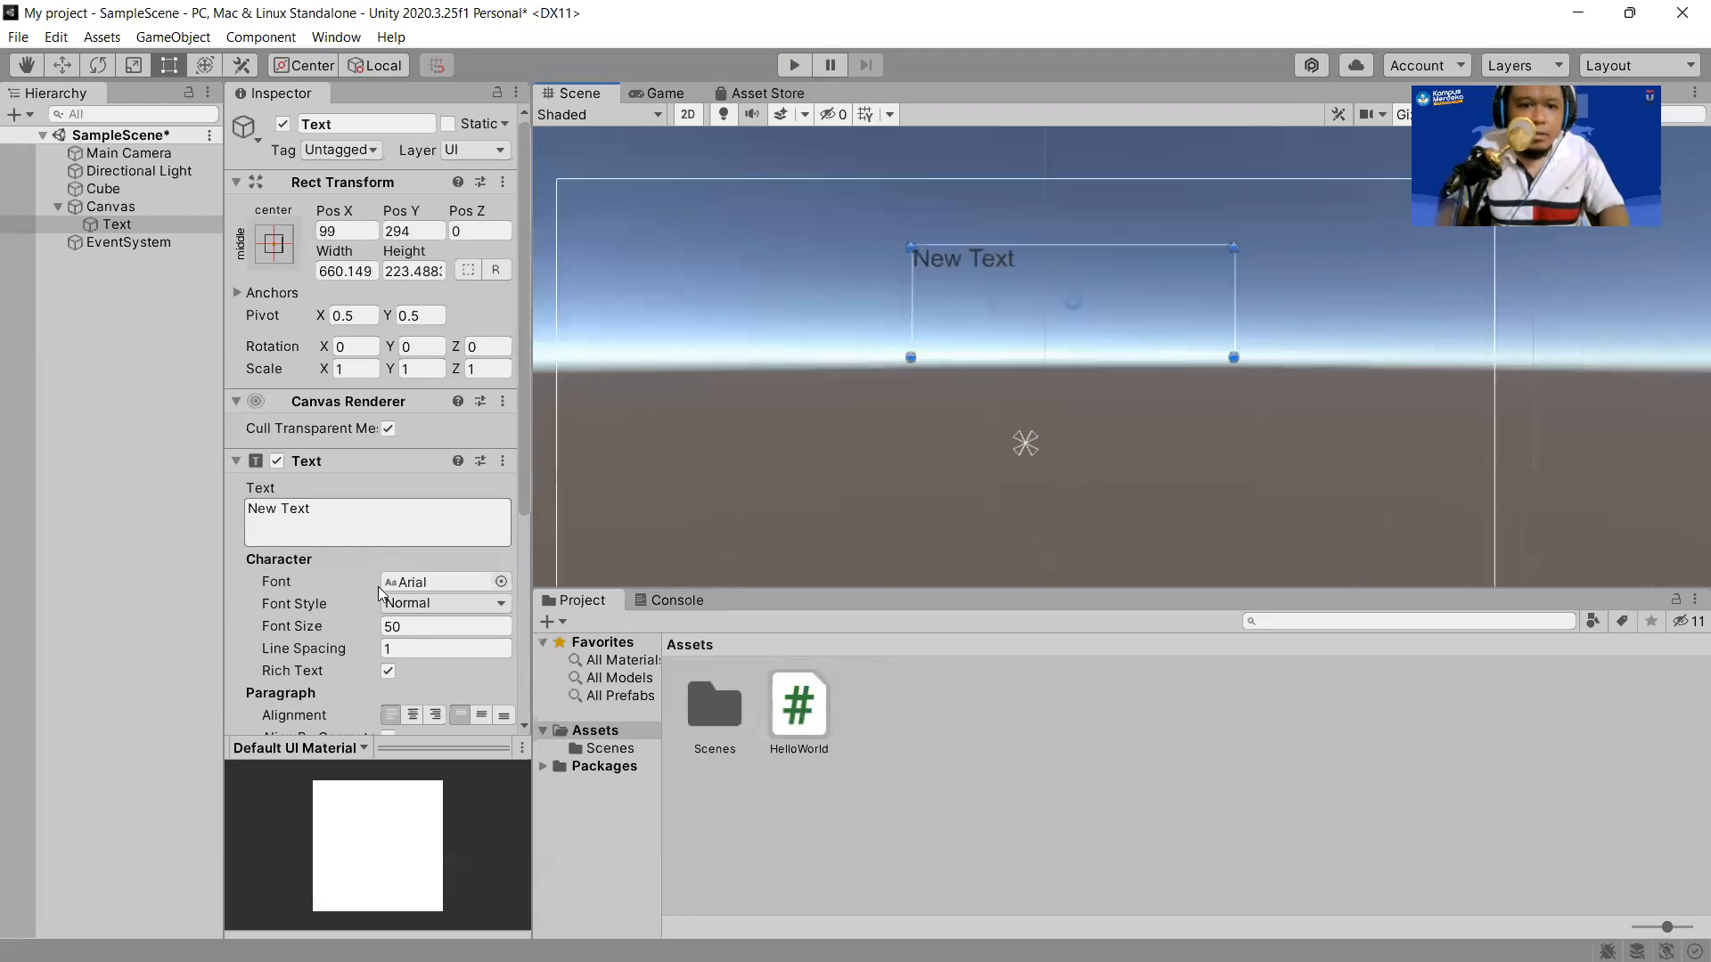
Make the text bold, change its content to SCORE, and centre it horizontally and vertically in its rectangle.
click(446, 603)
click(436, 654)
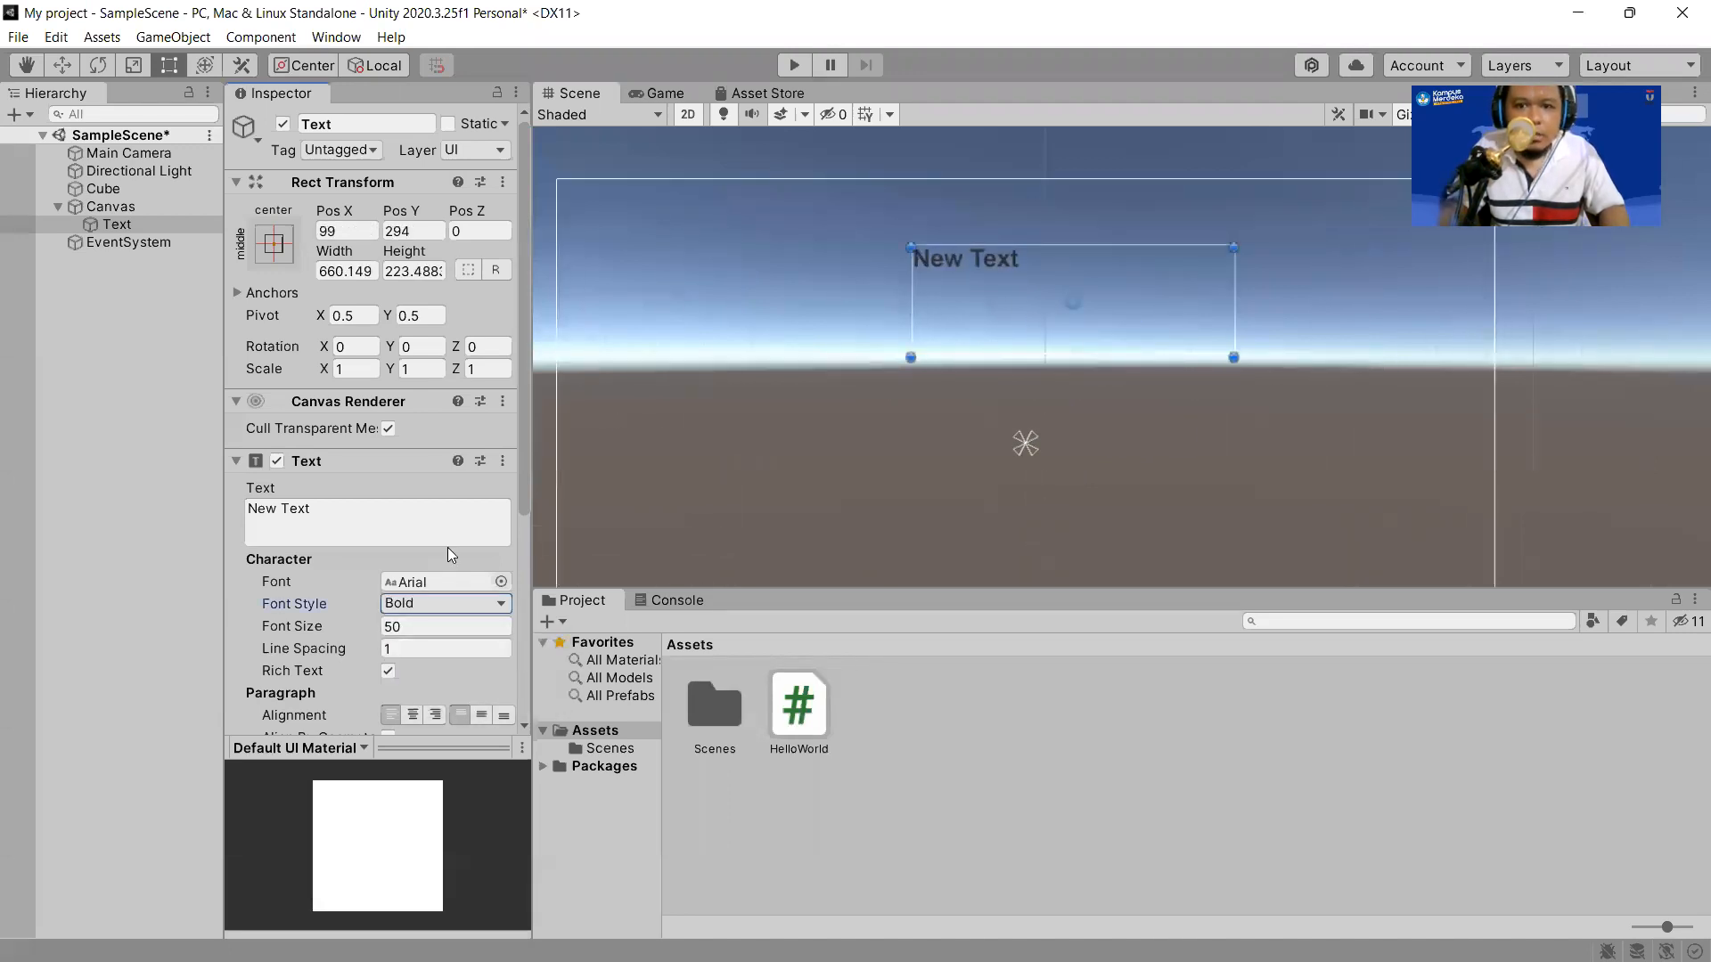
click(437, 522)
text(SCORE)
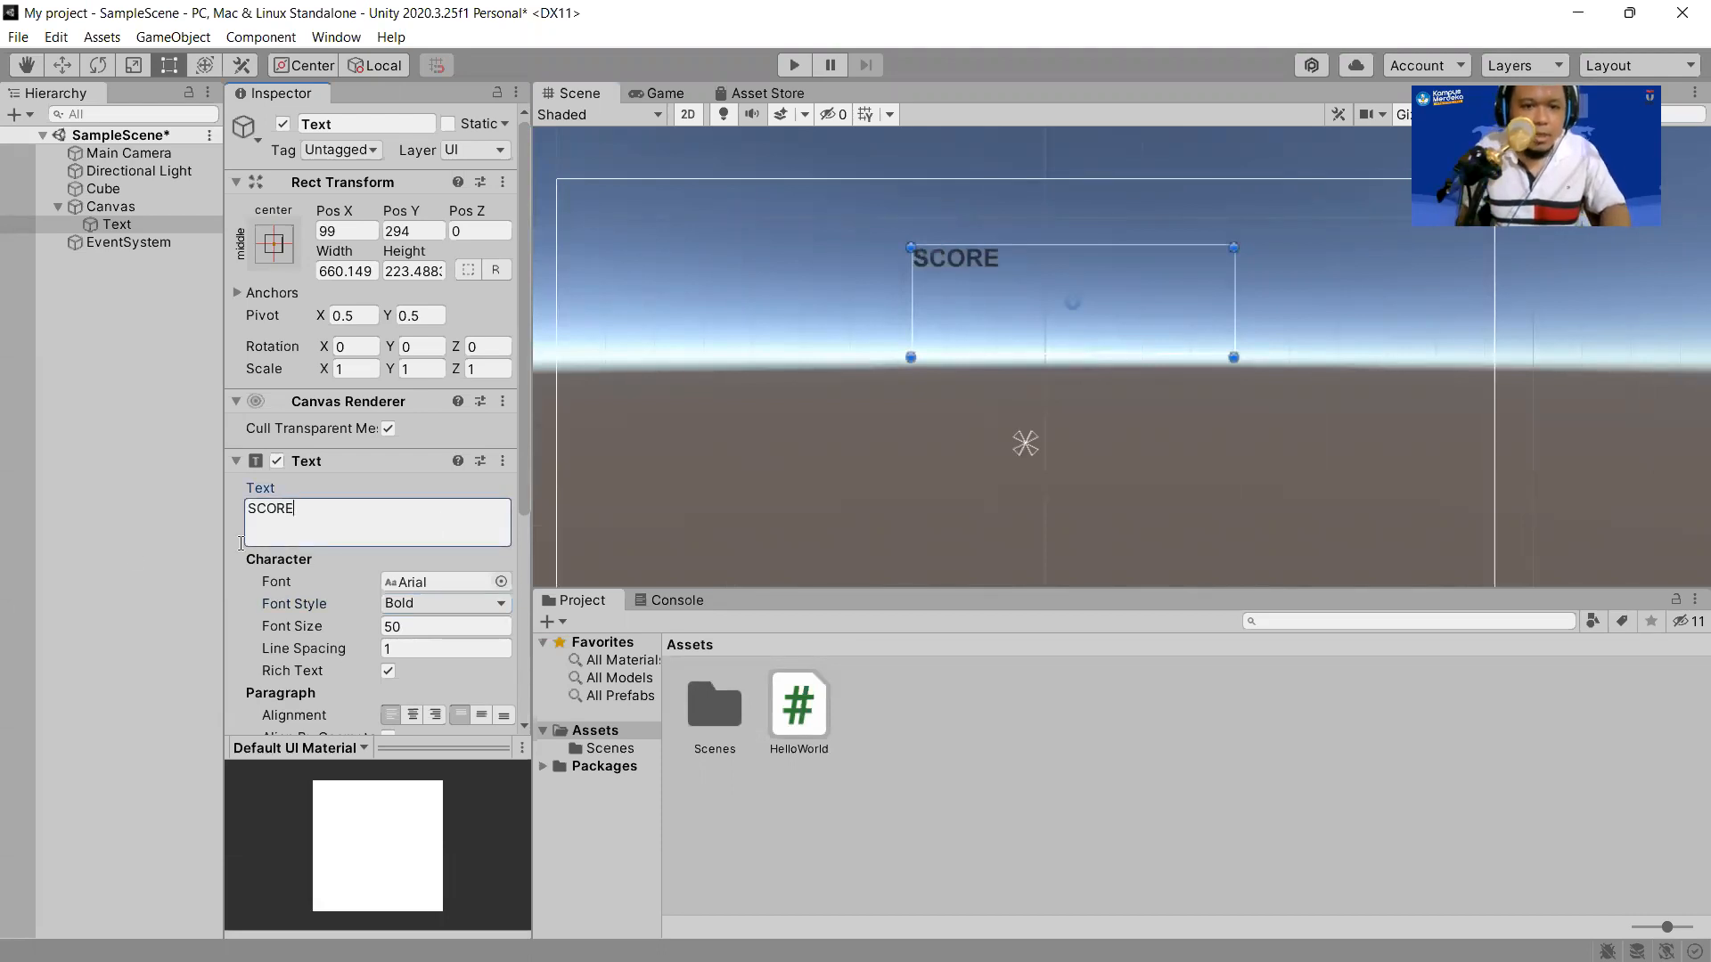
click(413, 715)
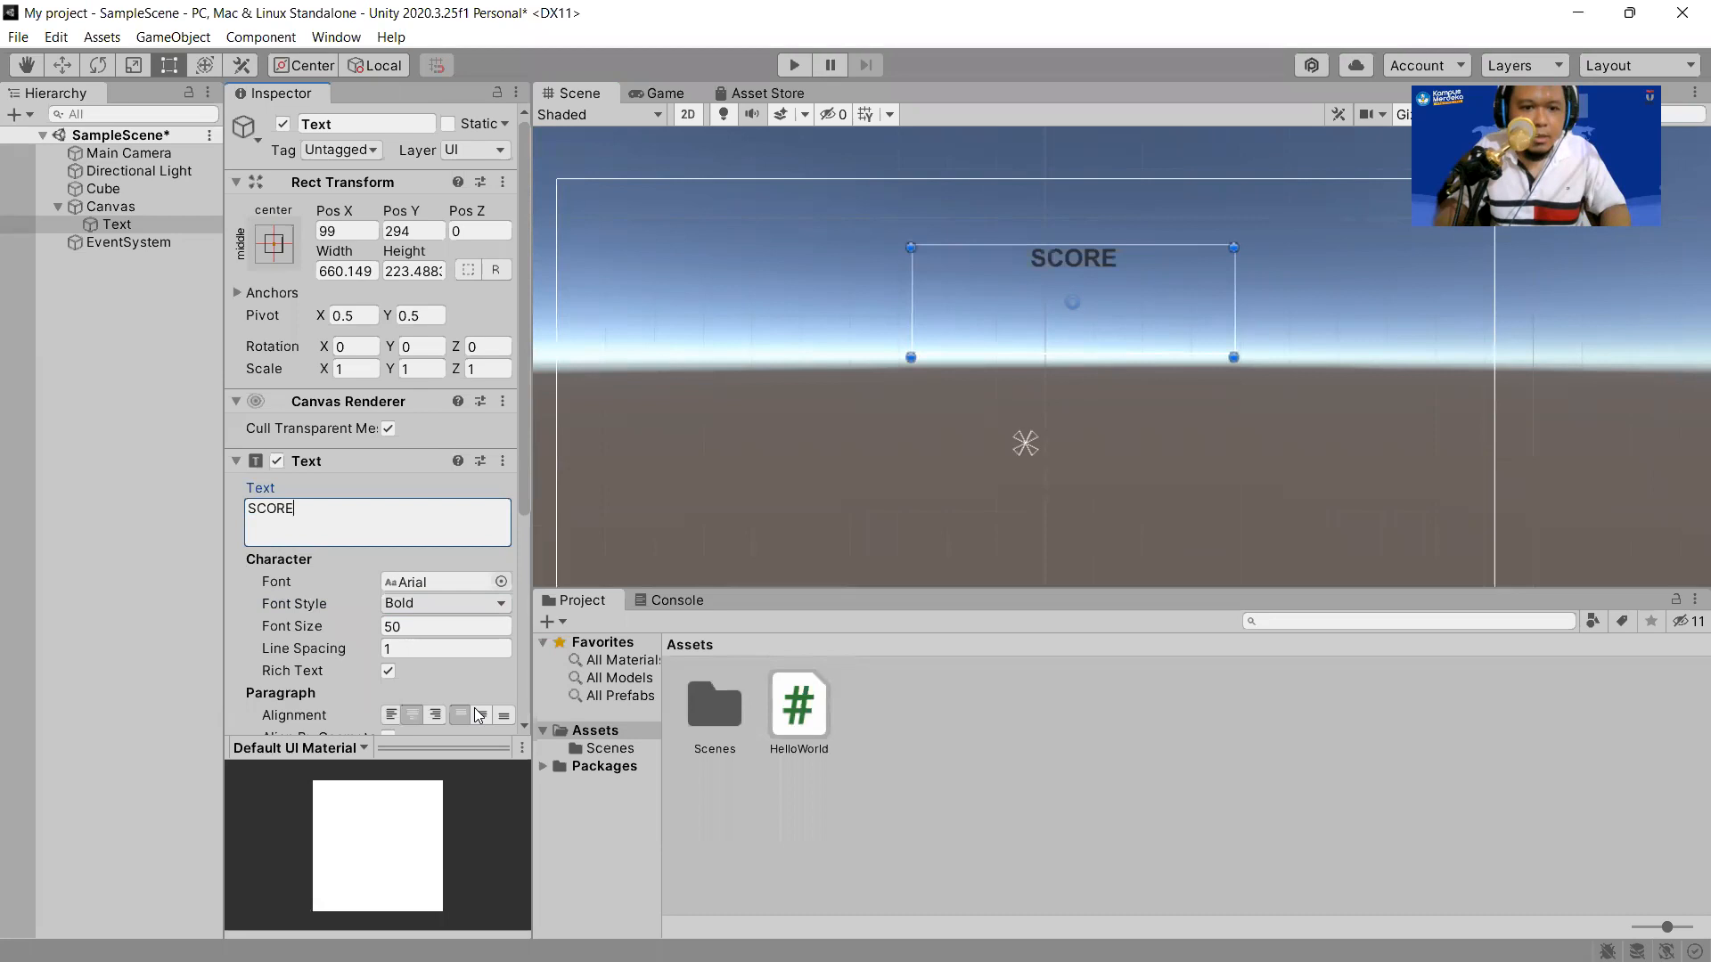
click(481, 715)
Set the SCORE text's font size to 200, enlarge its rectangle to about 962 x 294, and centre it at about X 0, Y 350.
drag(1135, 341, 1087, 301)
click(354, 628)
text(20)
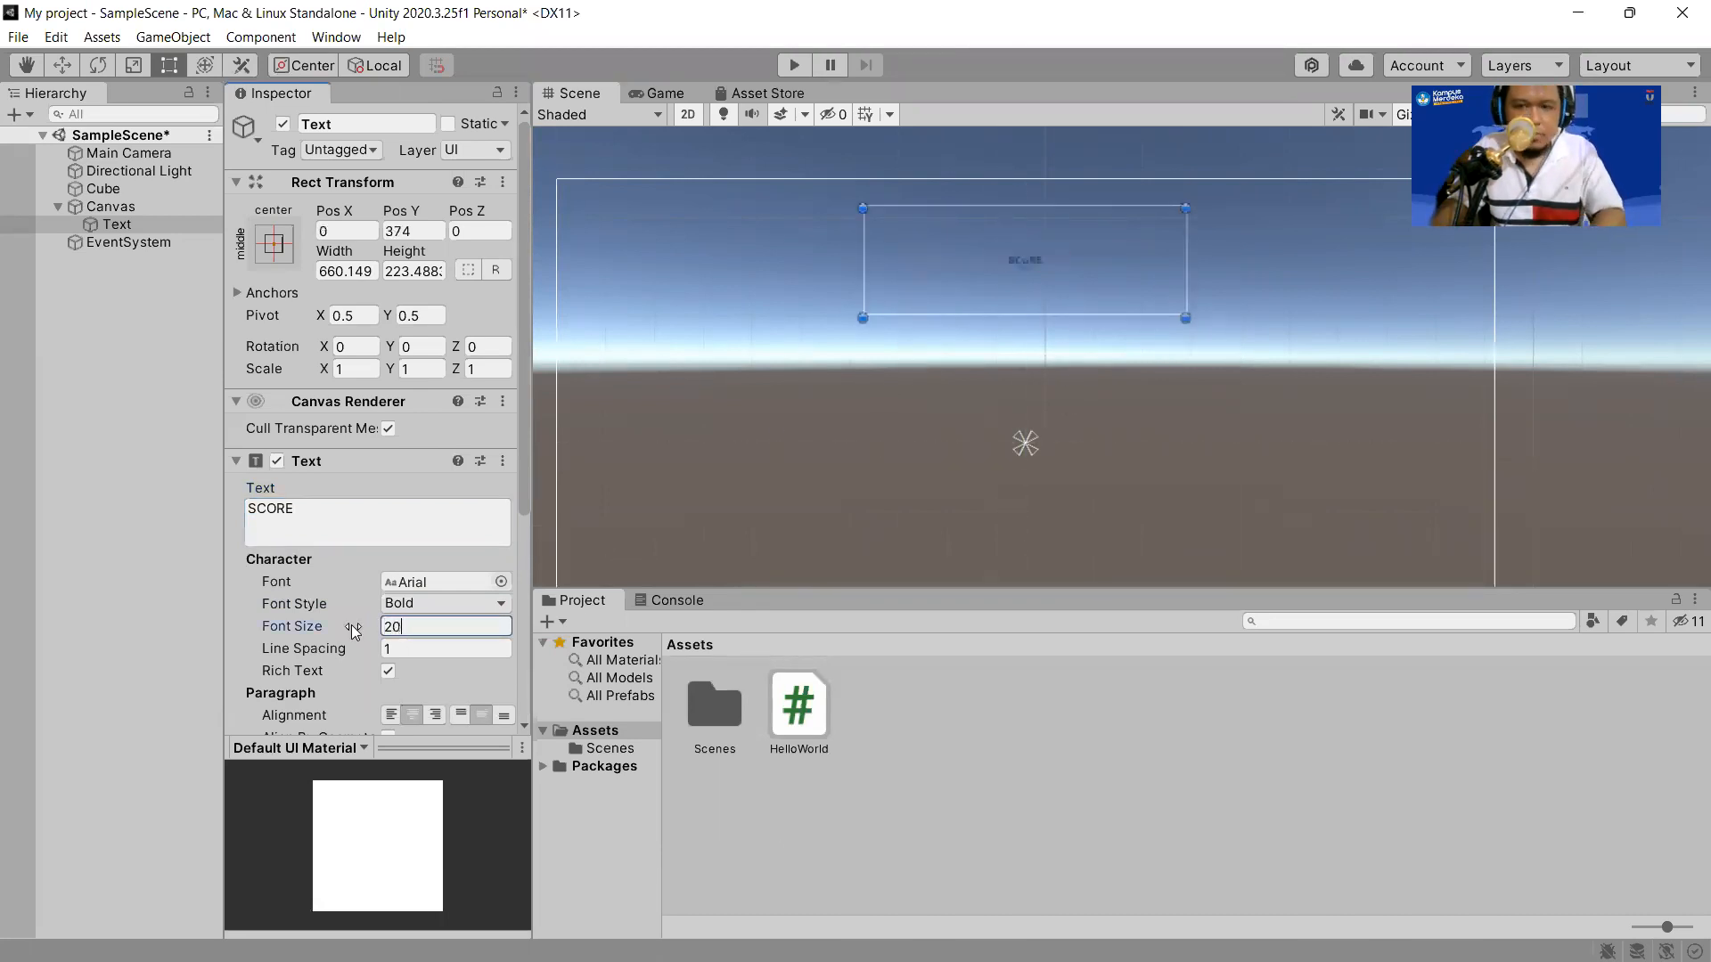
text(0)
drag(1203, 327, 1143, 298)
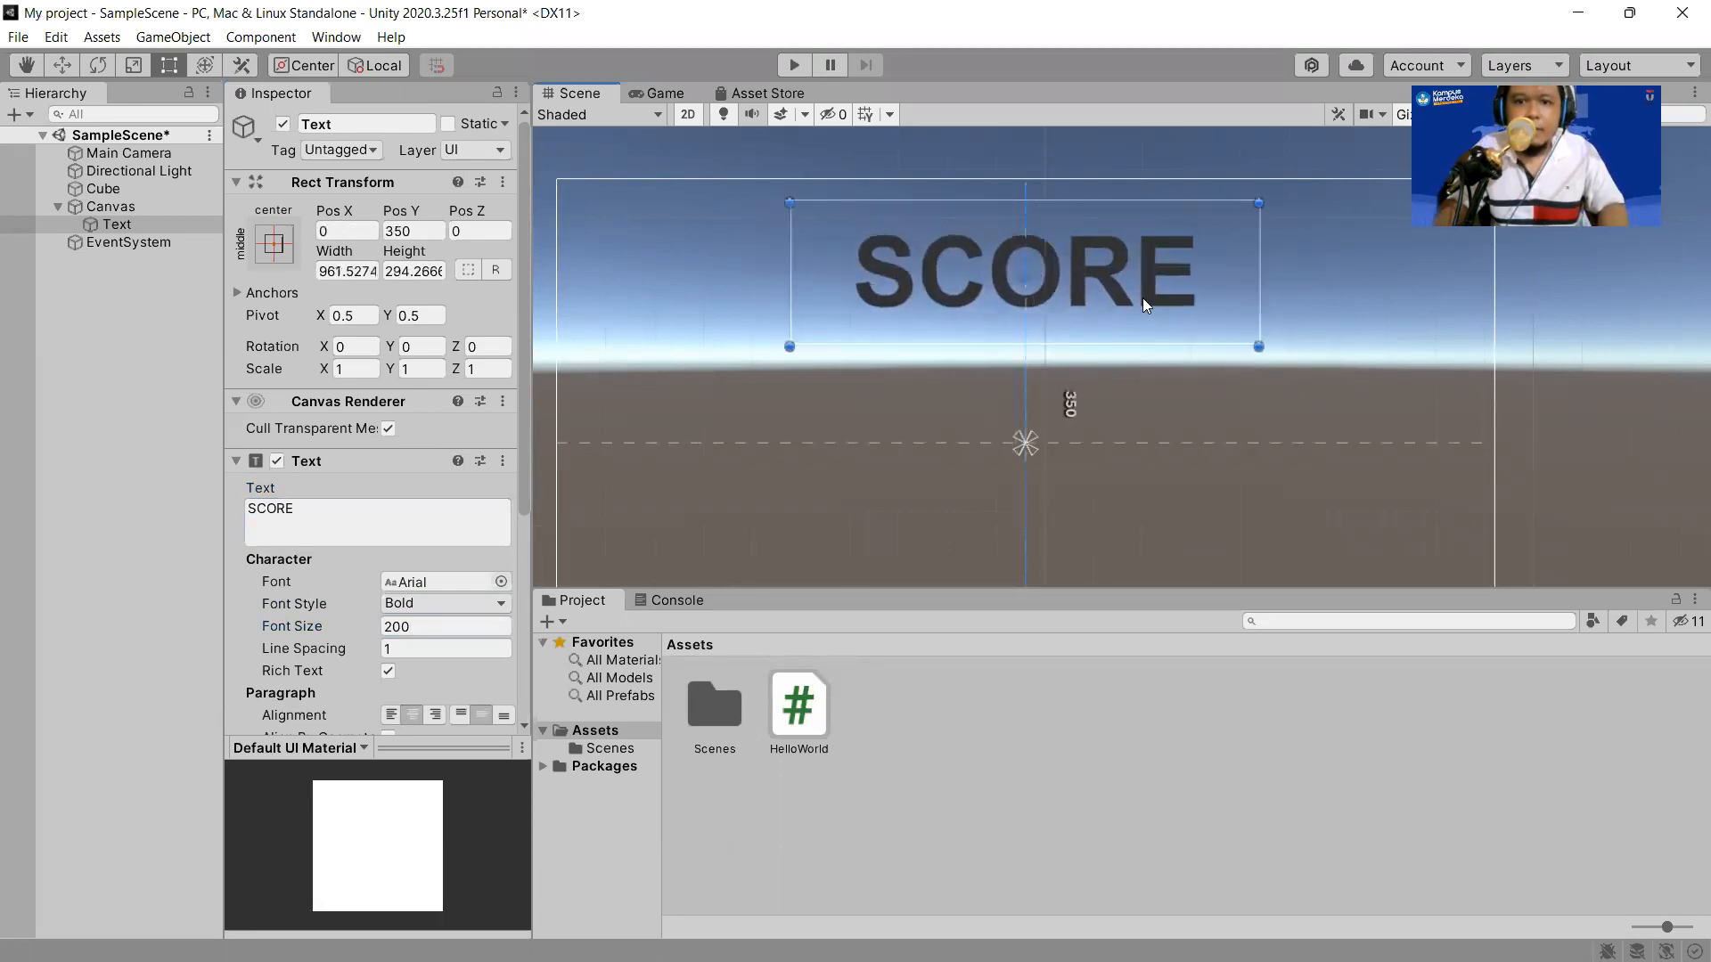
click(745, 291)
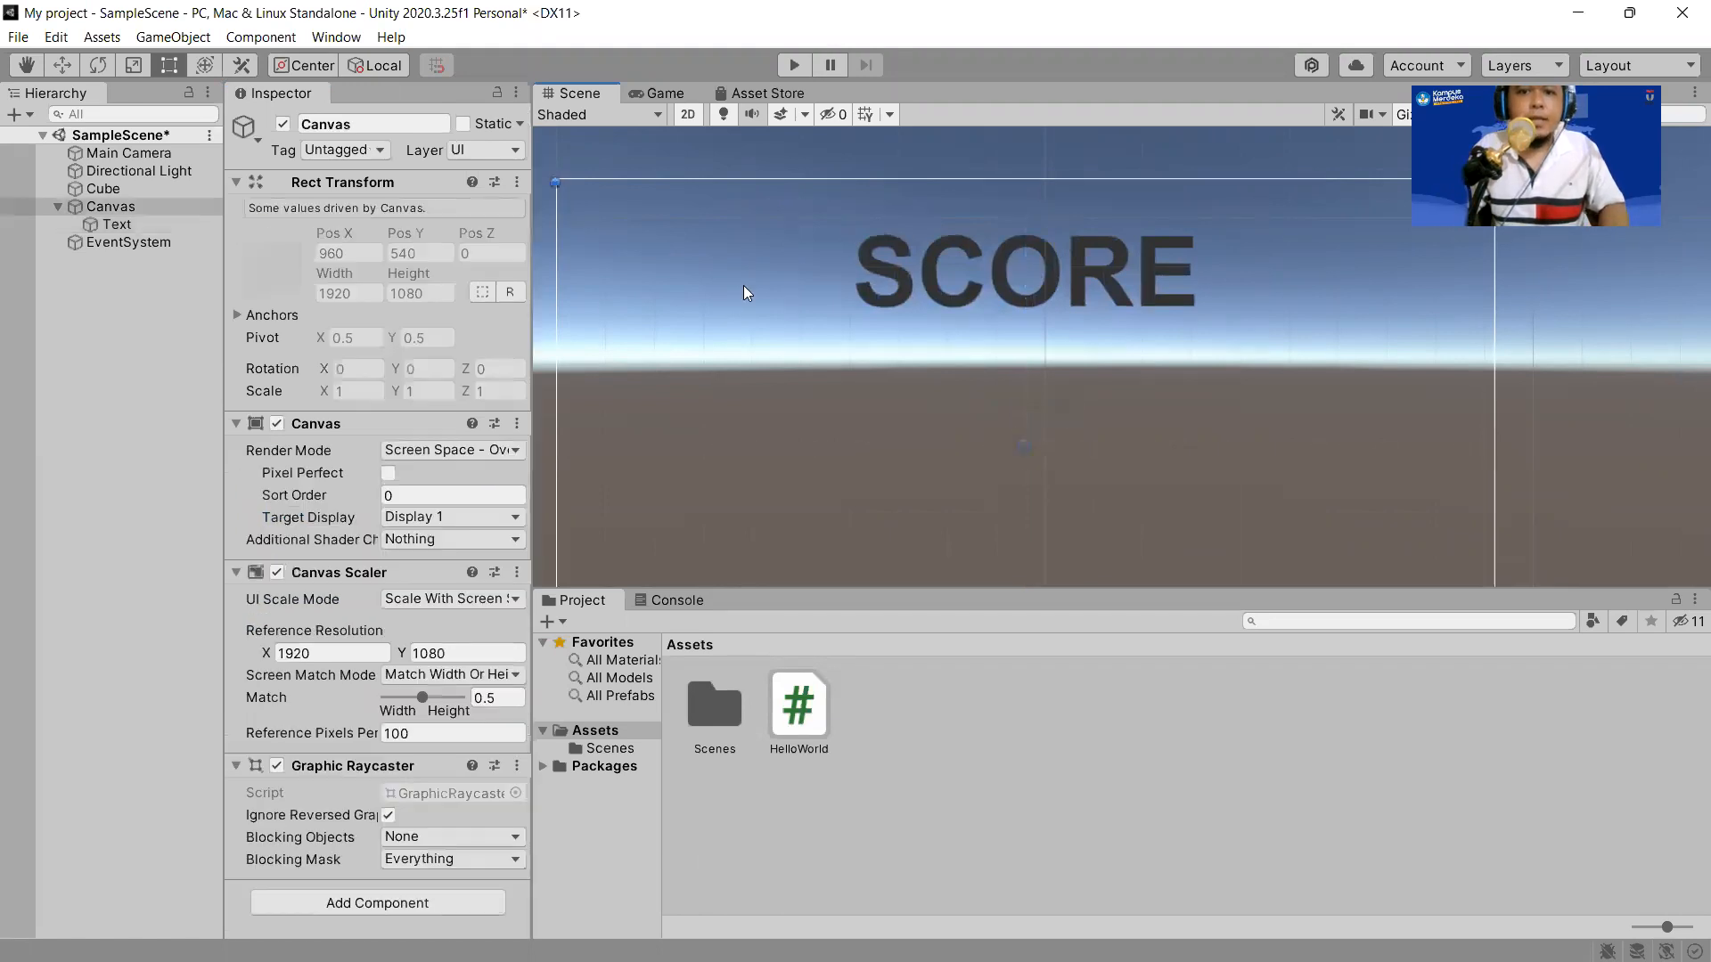
click(1001, 270)
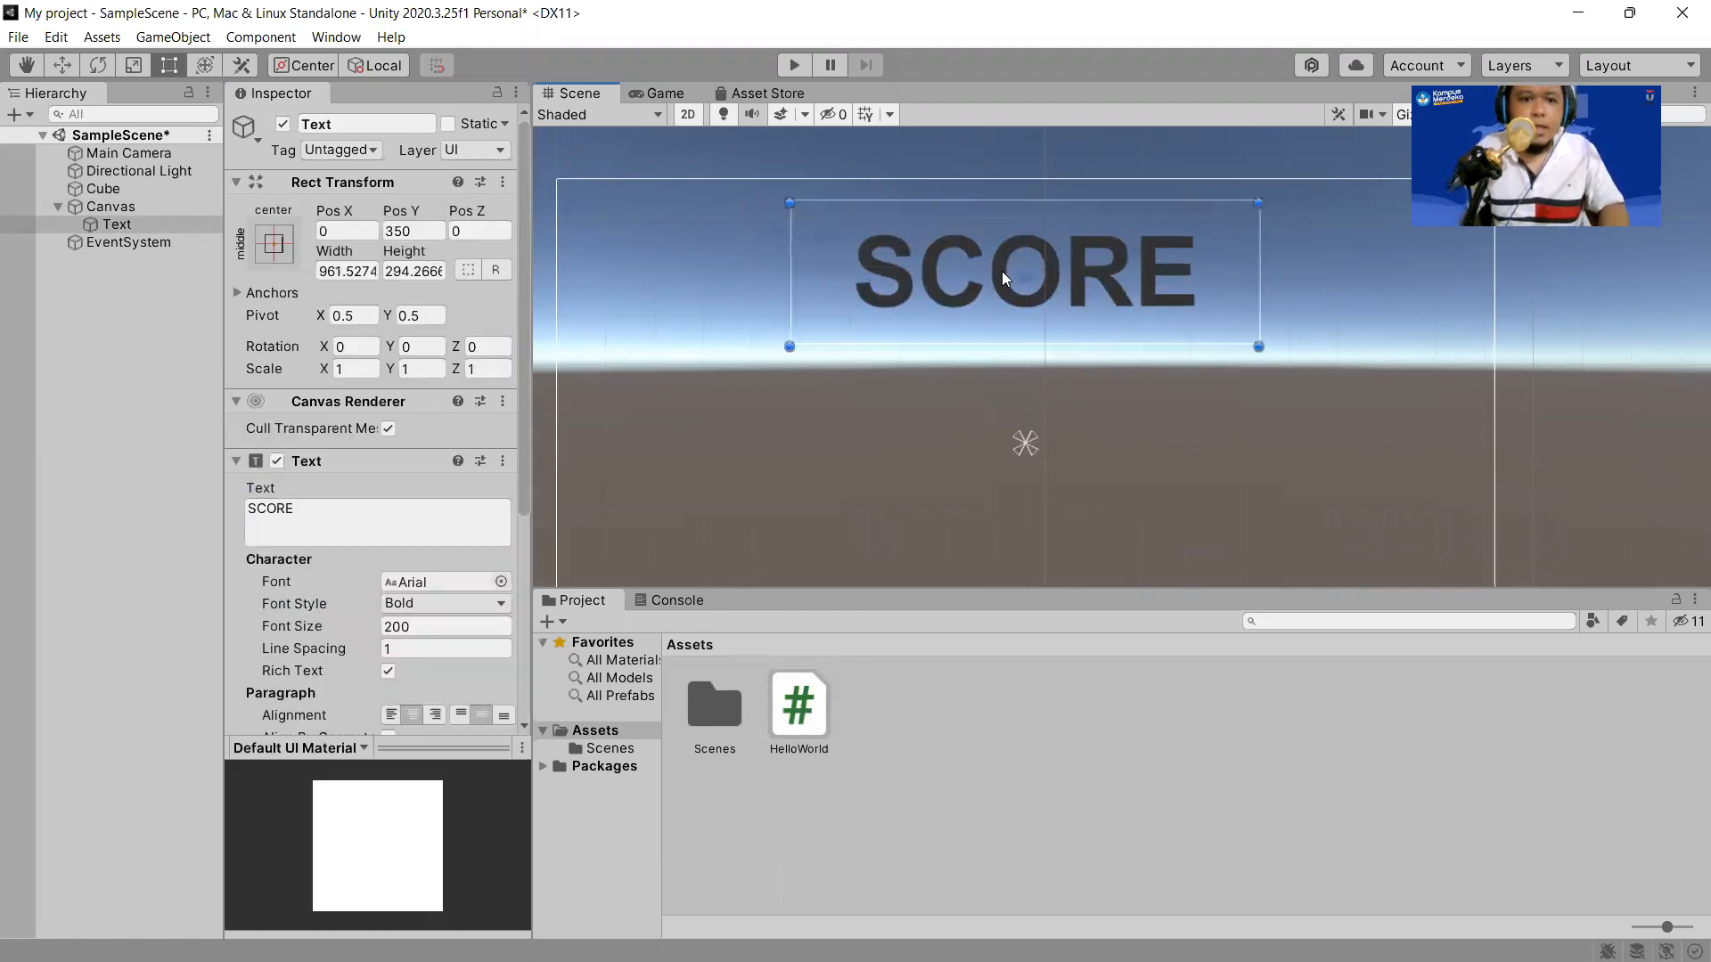
Play the scene to view the SCORE text in the game, check the Cube's Hello World script values, and stop playing.
click(794, 65)
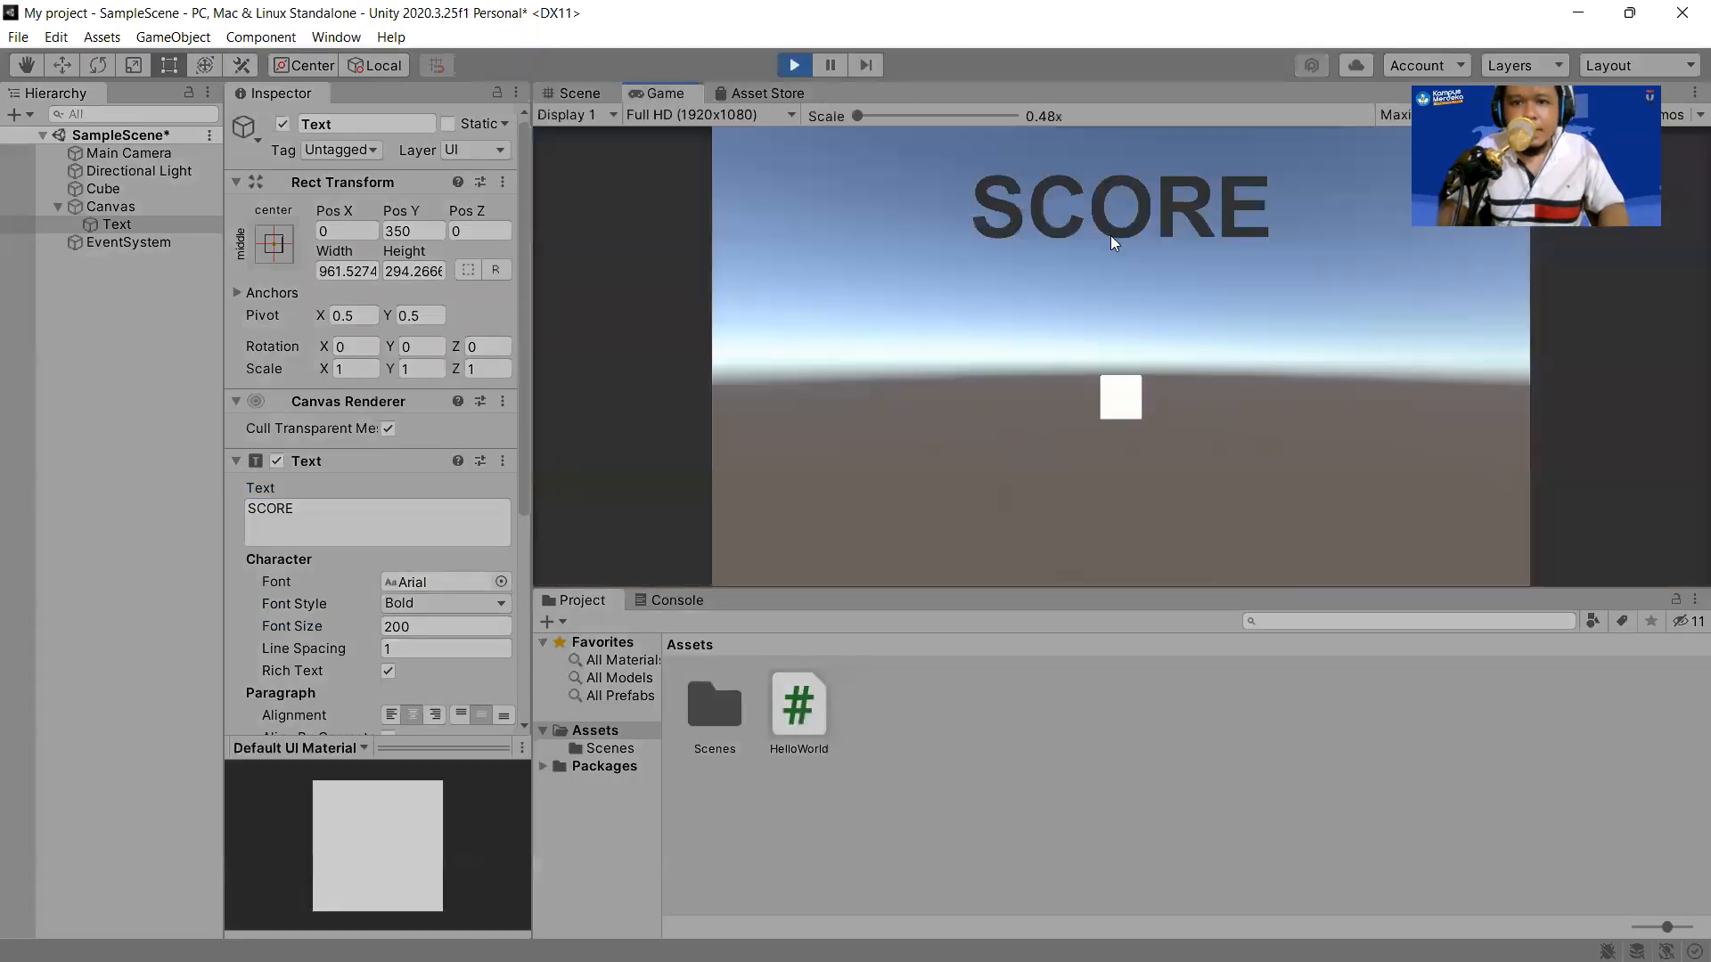
click(148, 190)
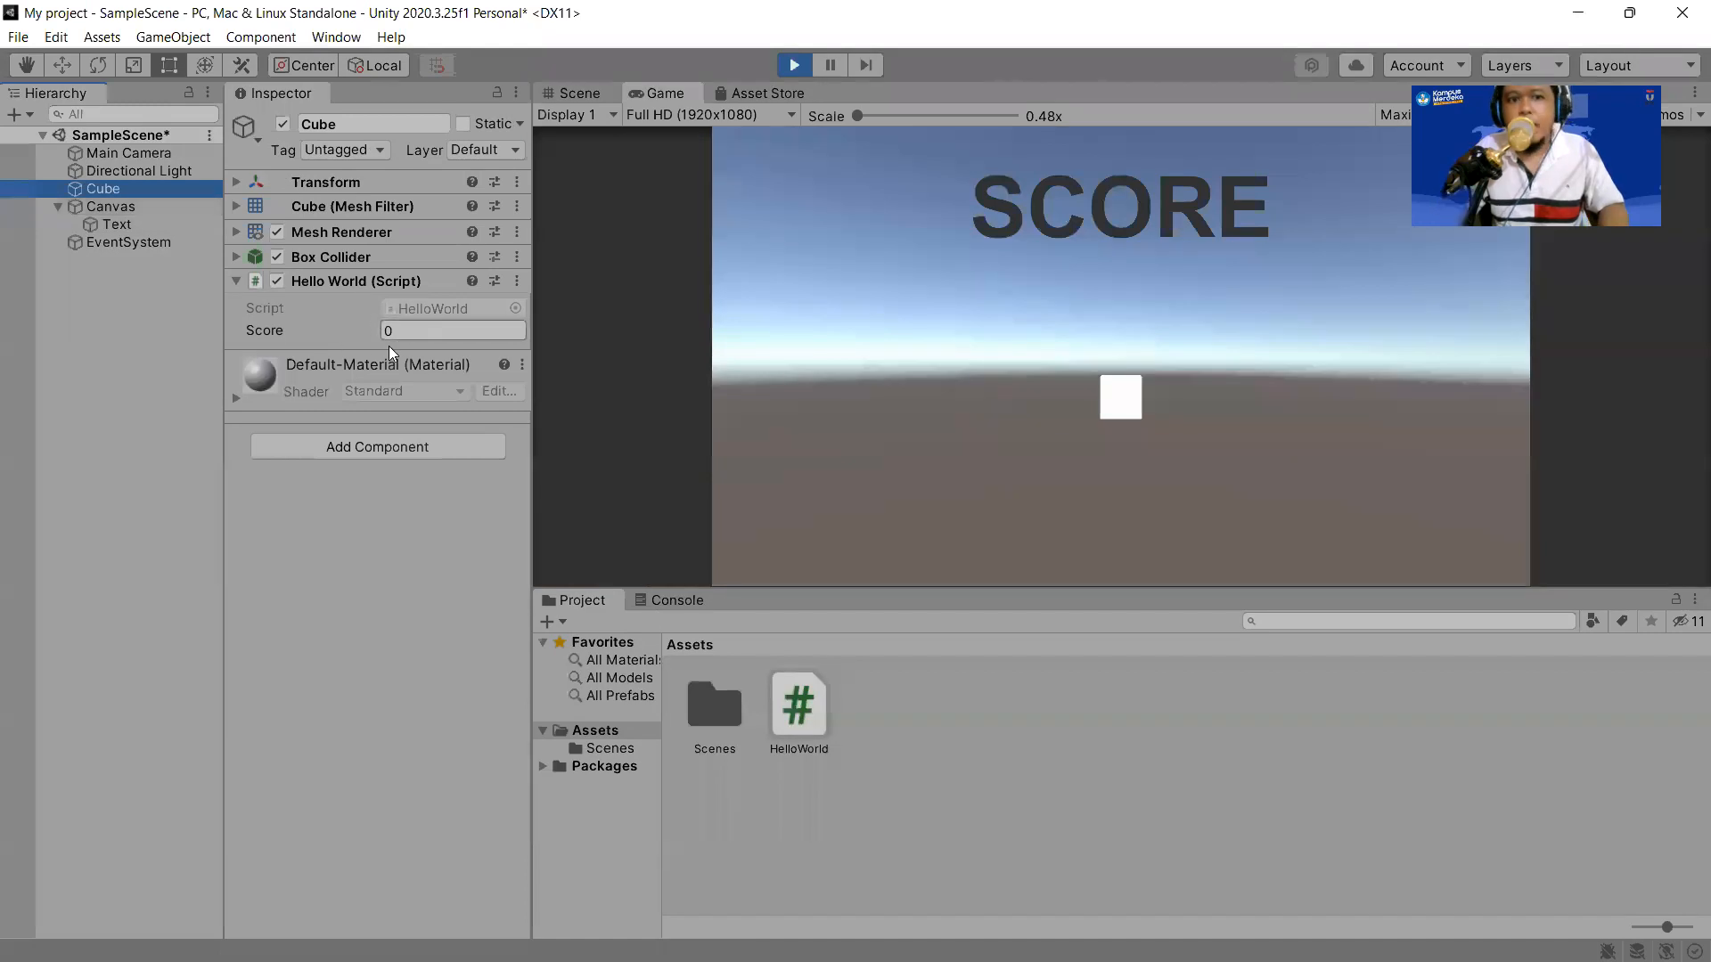
click(795, 65)
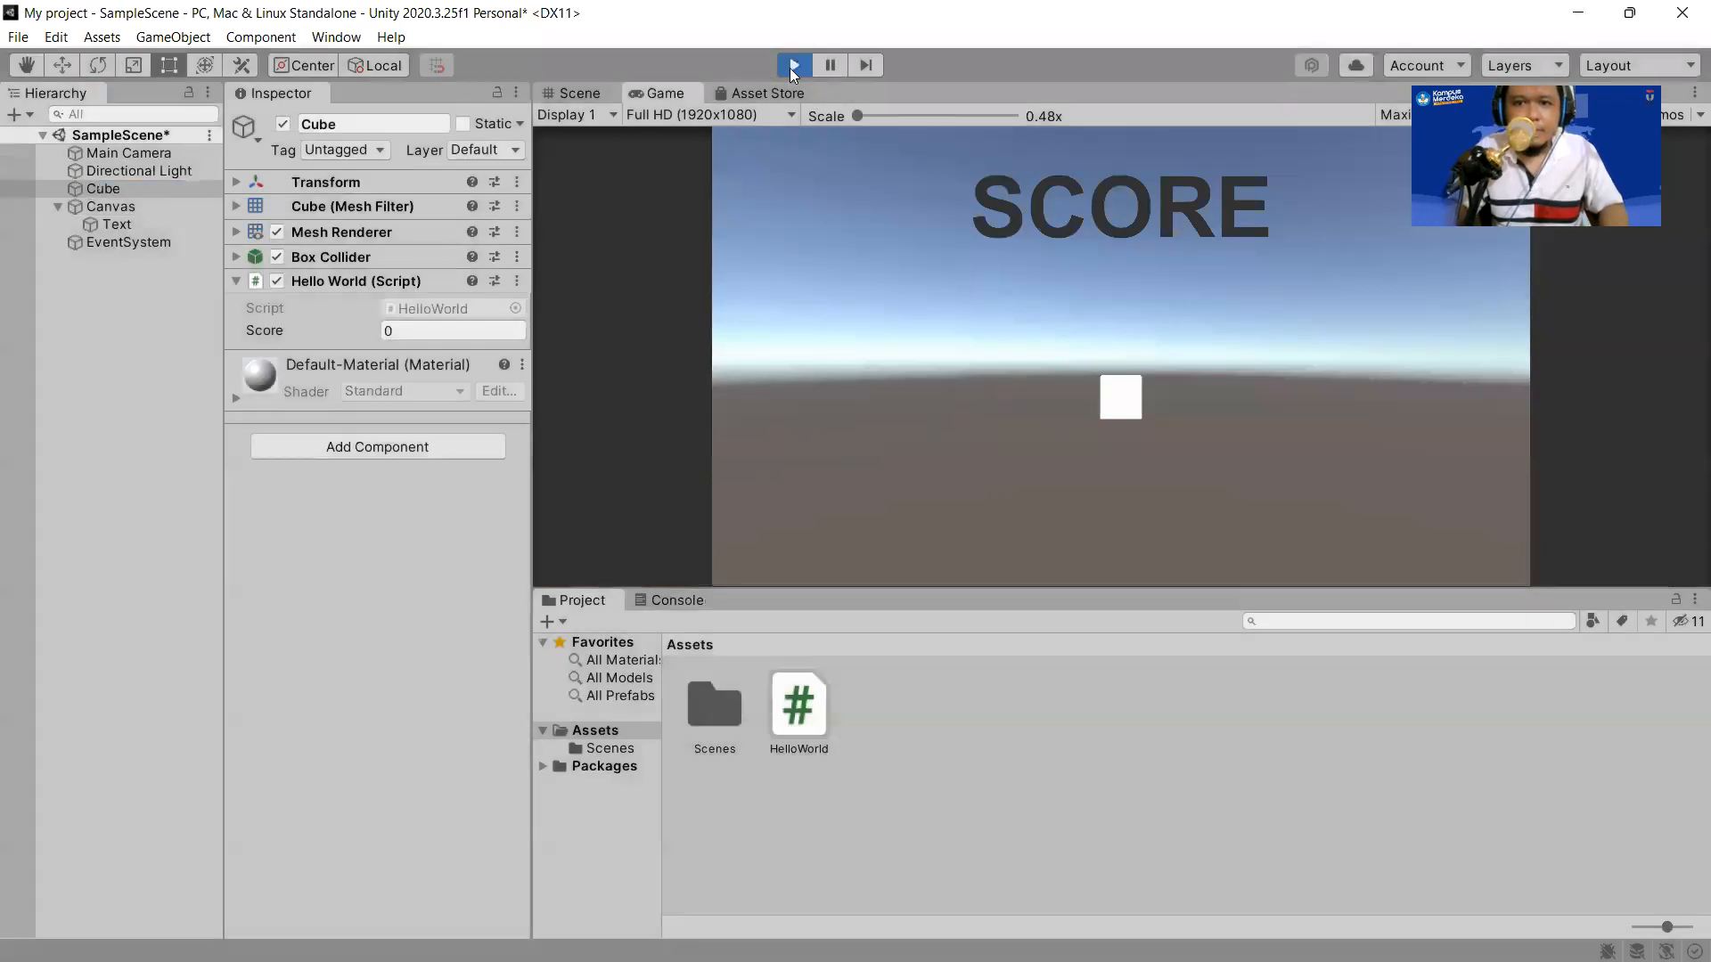
key(q)
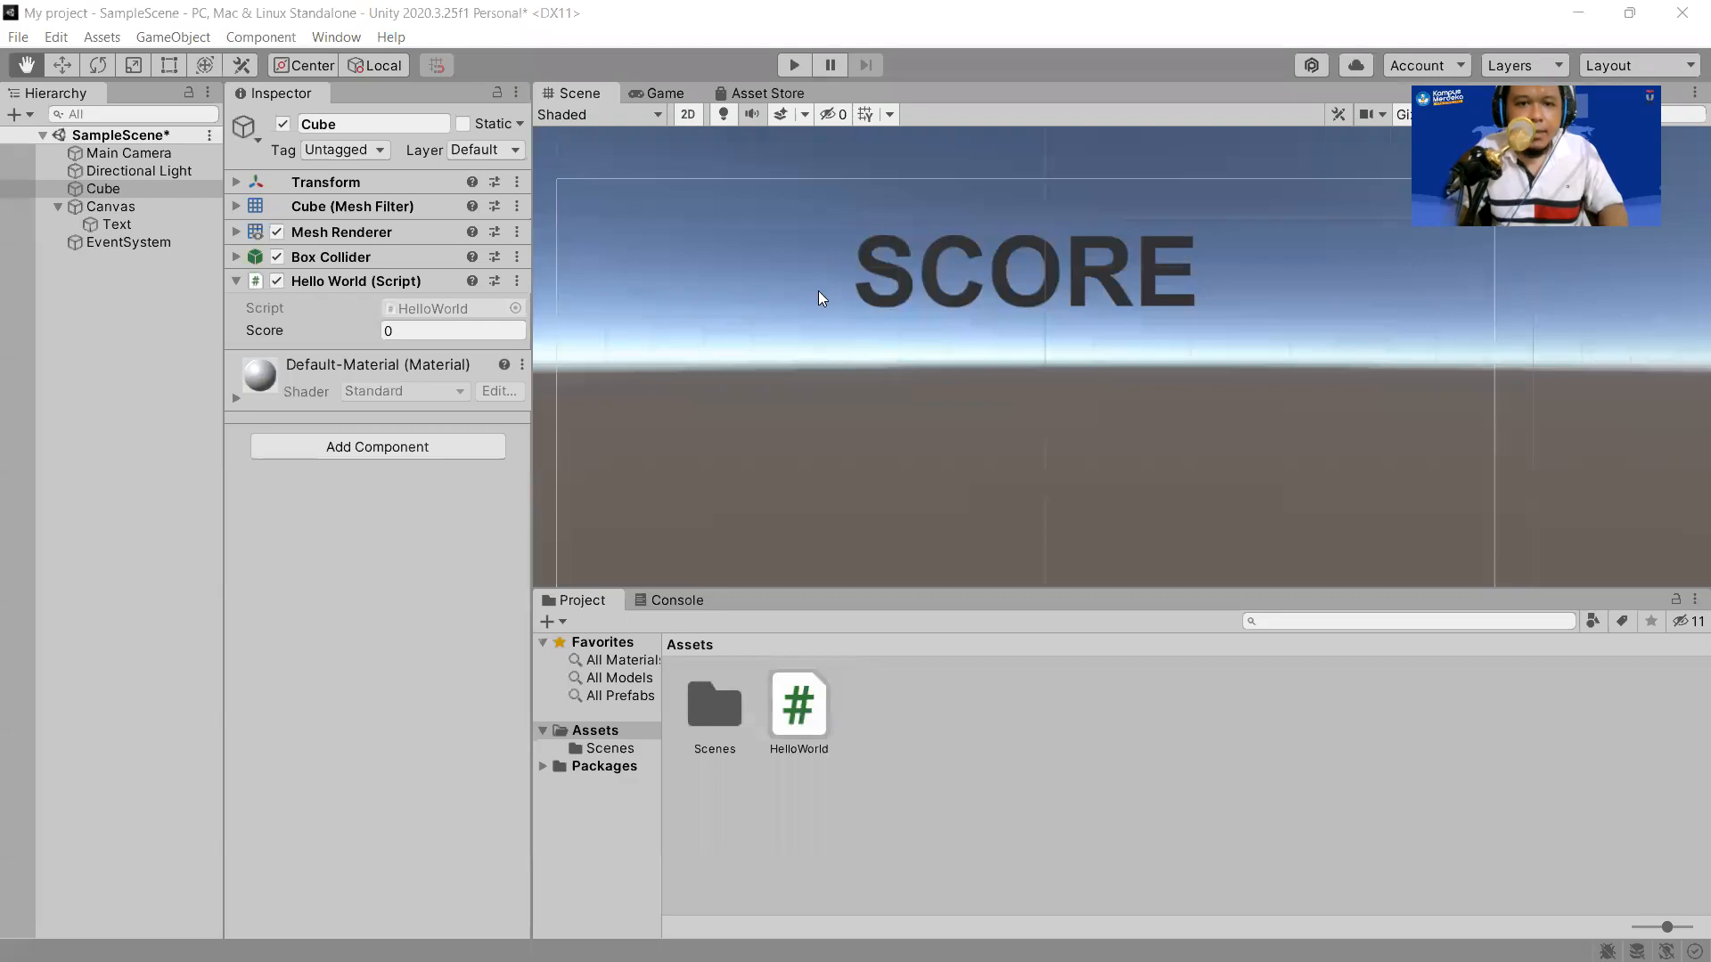
Review the Text variable code on slide 16 in the browser and switch to HelloWorld.cs in Visual Studio.
key(super+Tab)
click(565, 358)
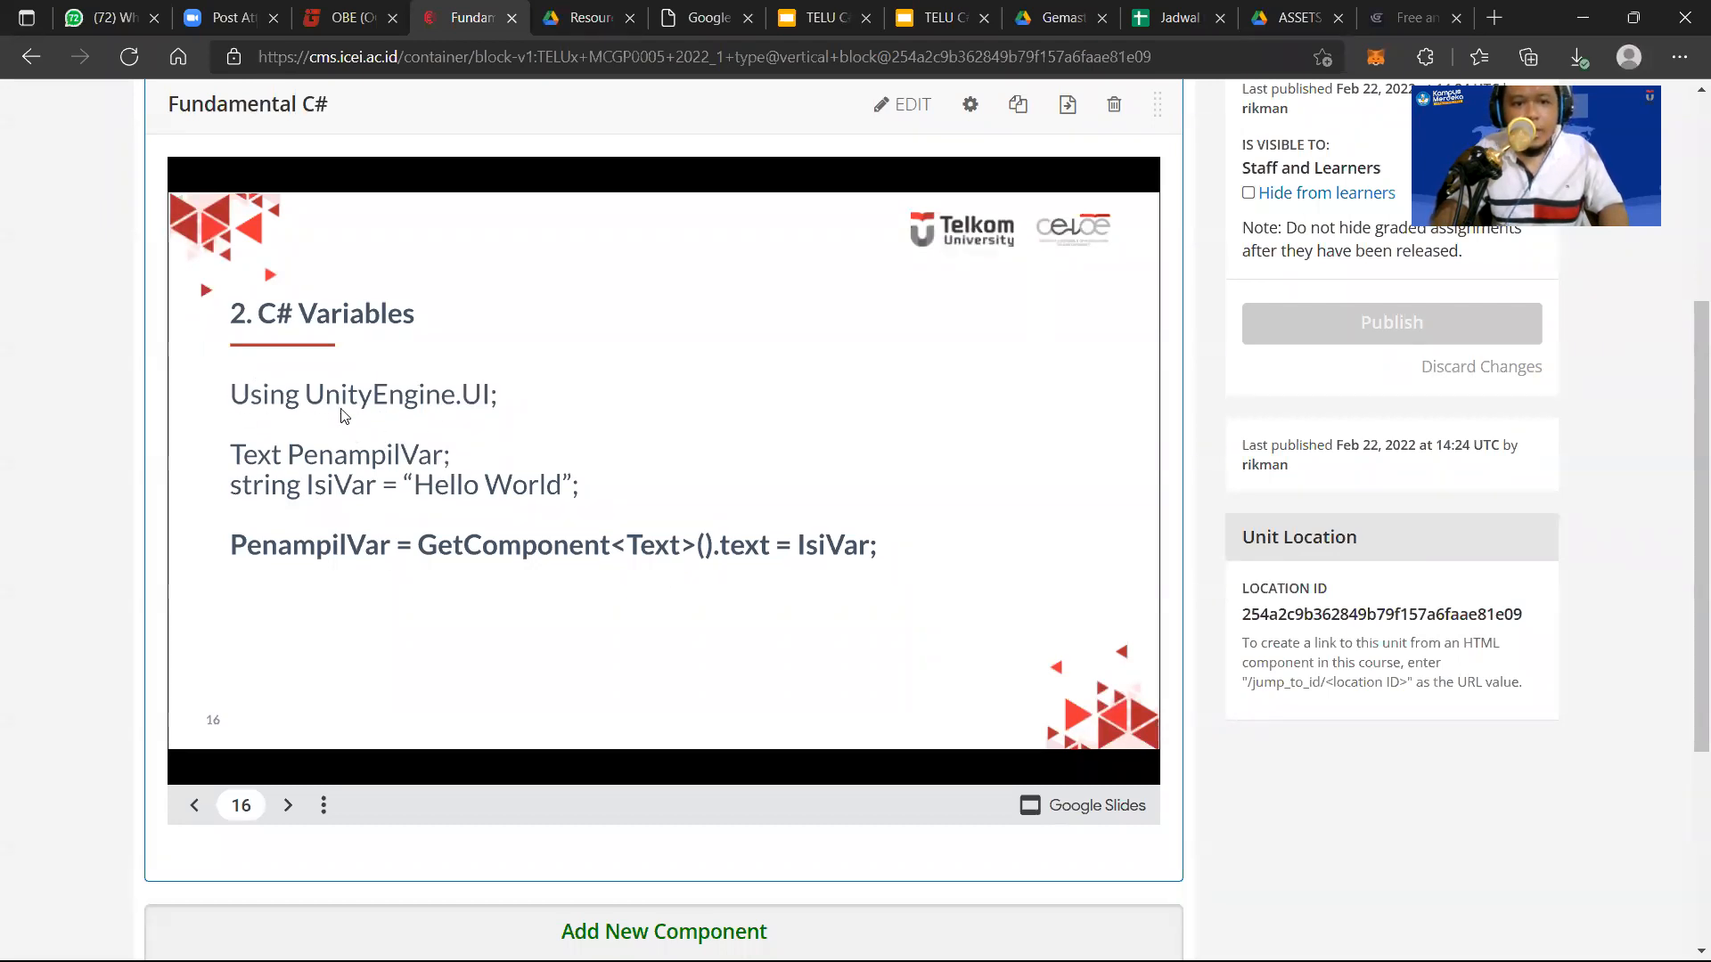
key(alt+Tab)
key(alt+Tab)
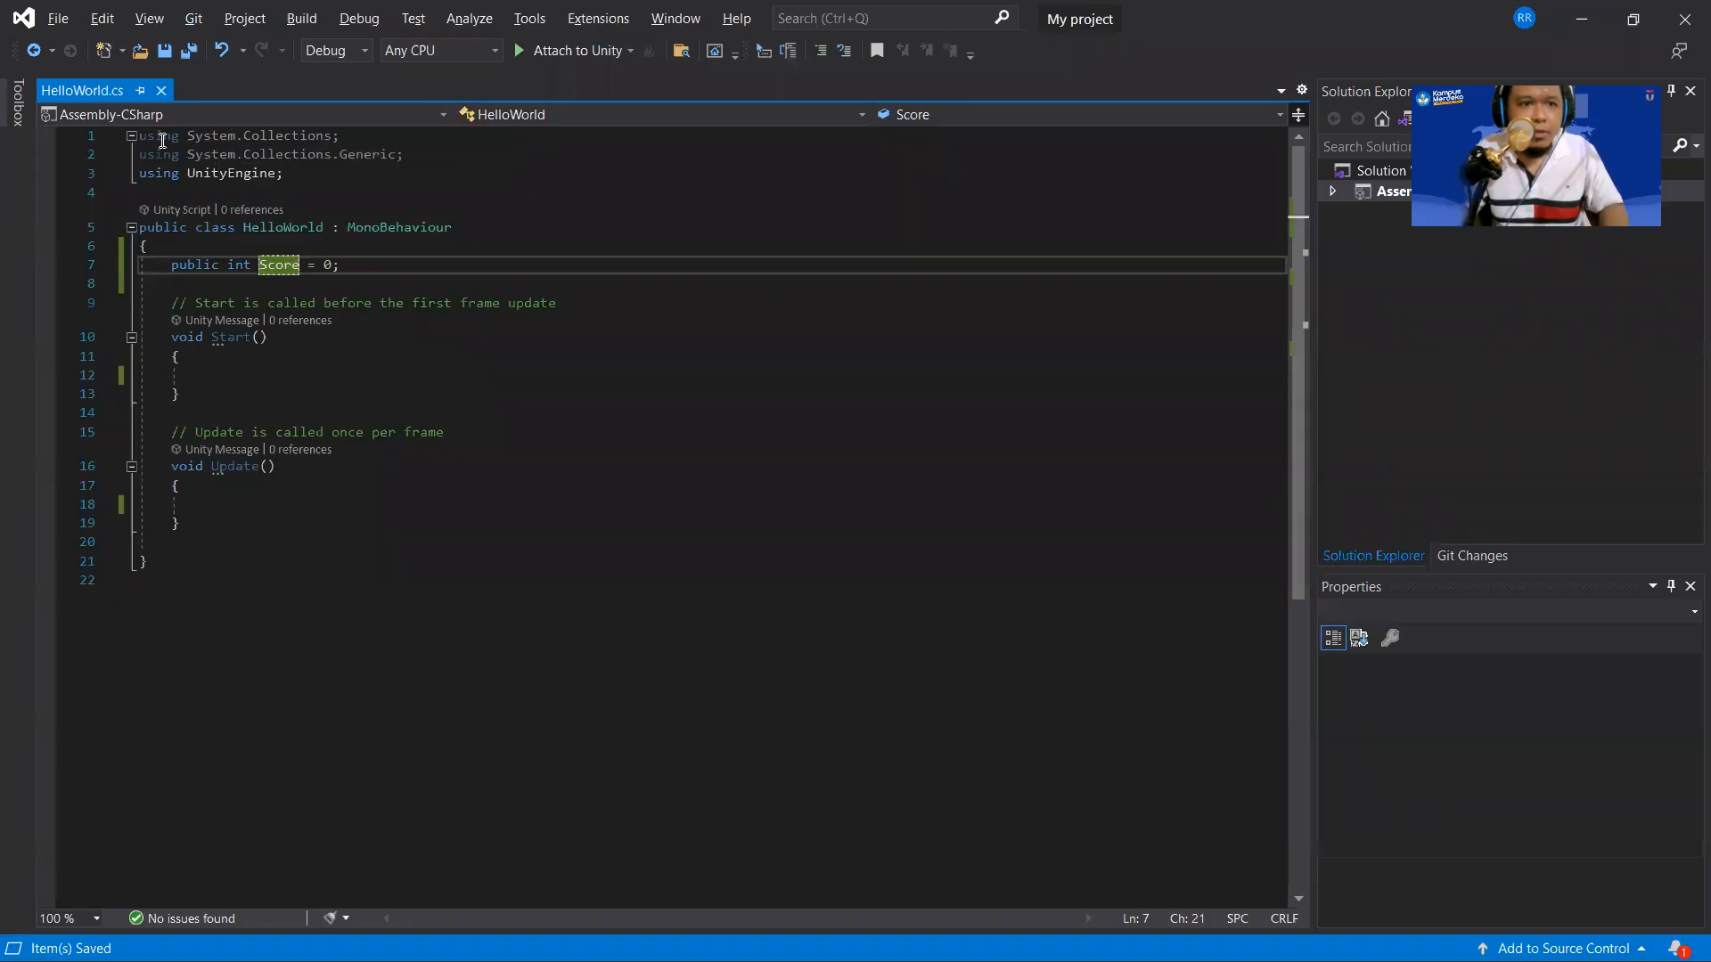
Add the directive using UnityEngine.UI; on a new line below using UnityEngine;.
click(315, 174)
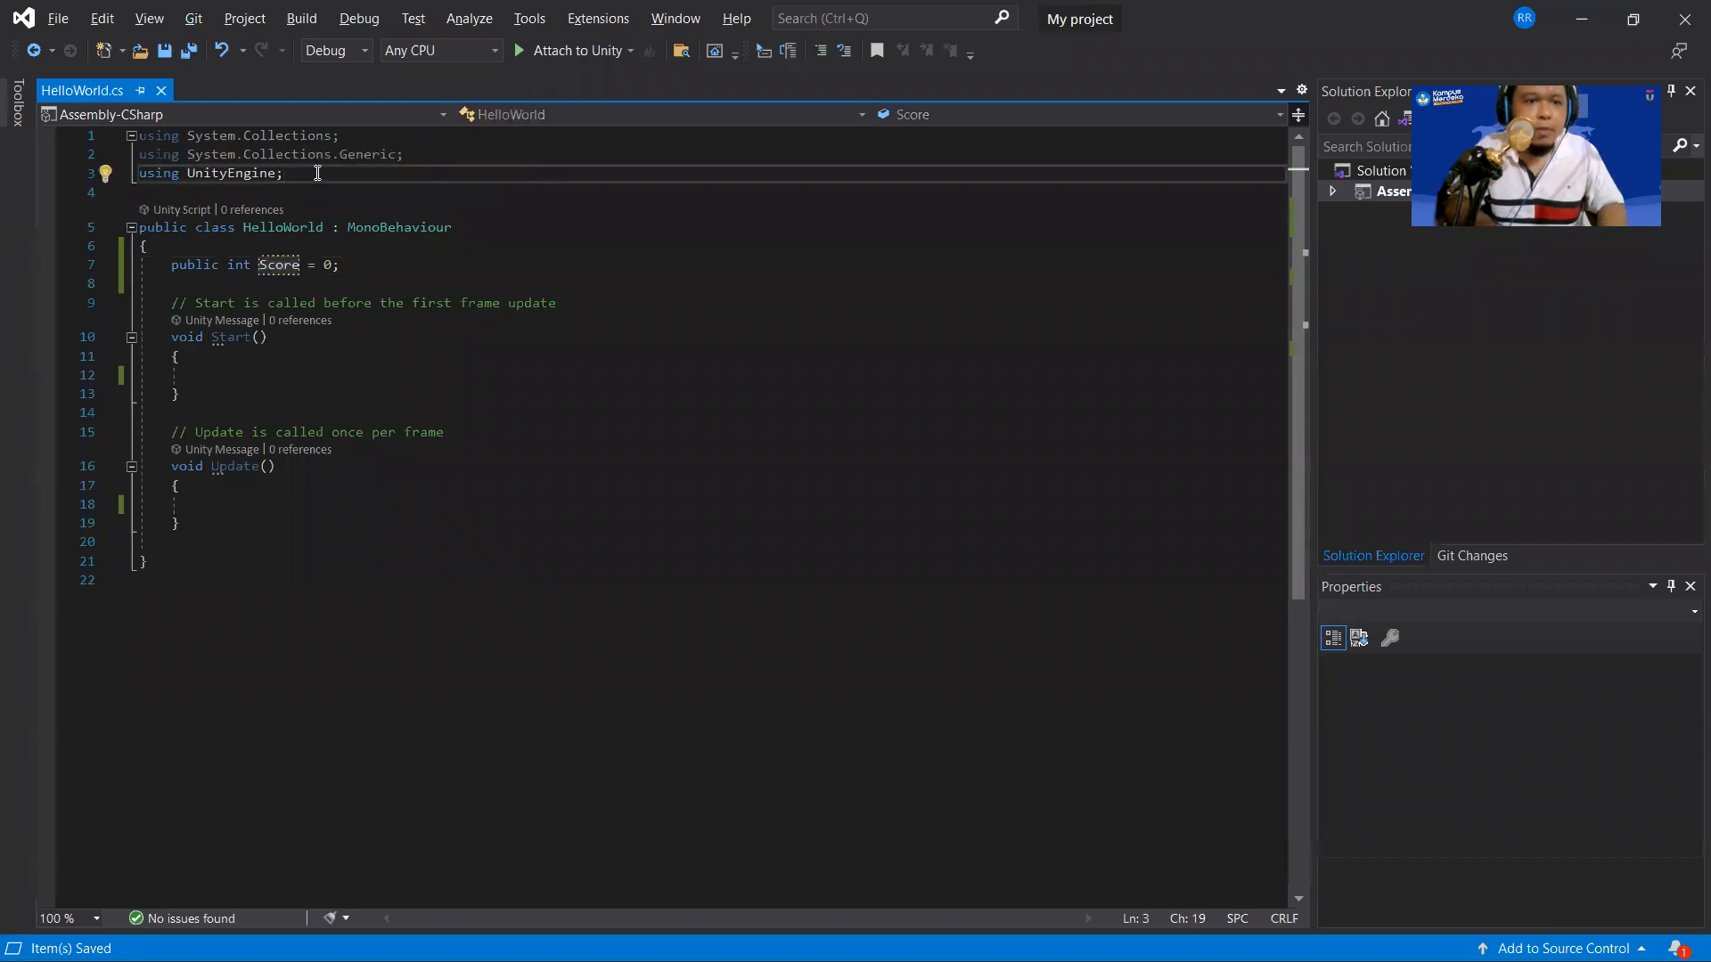
key(shift+Home)
key(ctrl+c)
key(End)
key(Return)
key(ctrl+v)
key(Left)
text(.UI)
key(Escape)
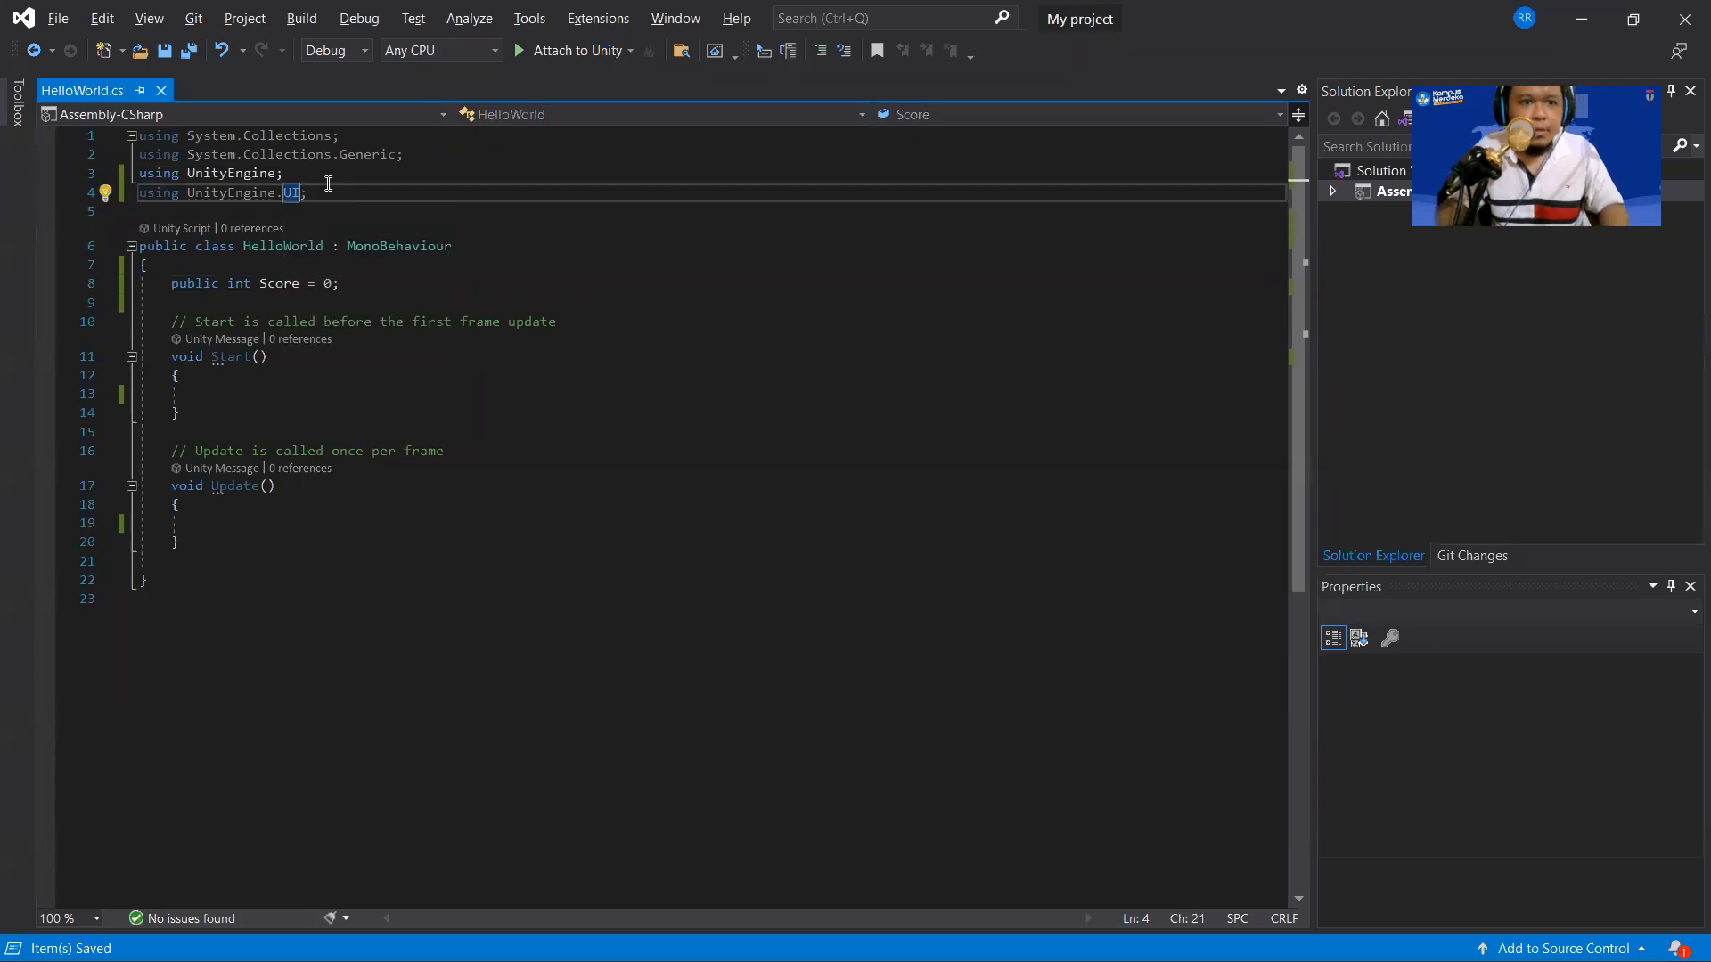
Following slide 16, declare the field Text PenampilVar; above the Score variable in the HelloWorld class and save the script.
key(alt+Tab)
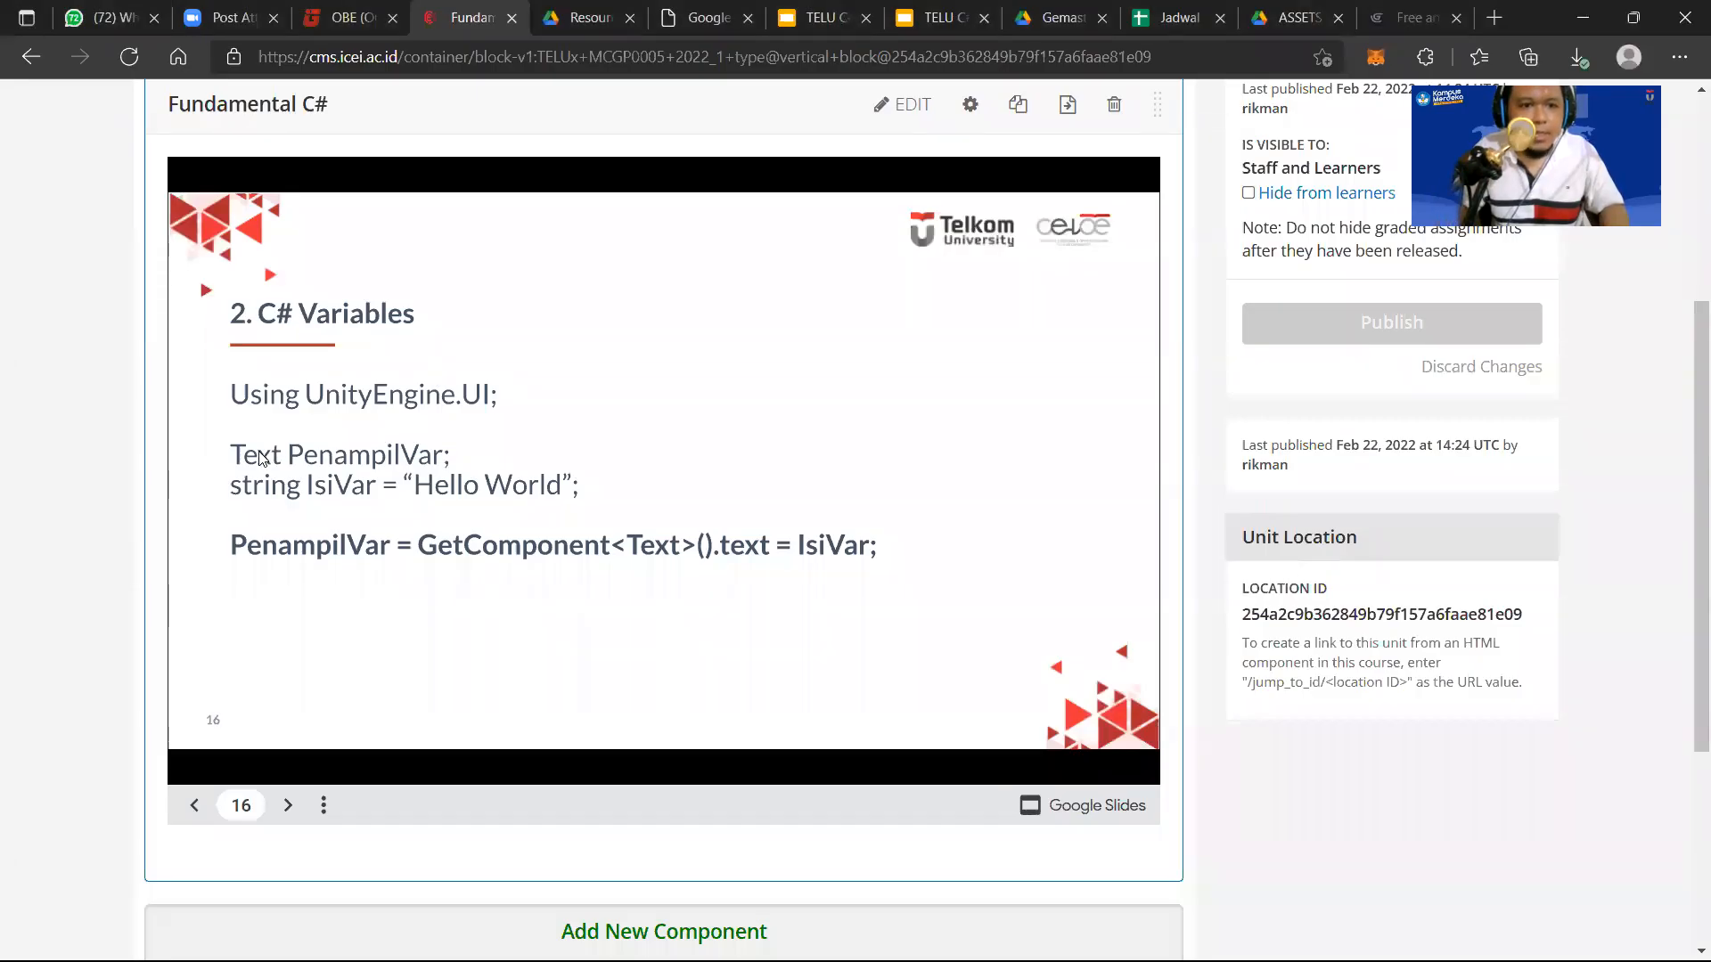
key(alt)
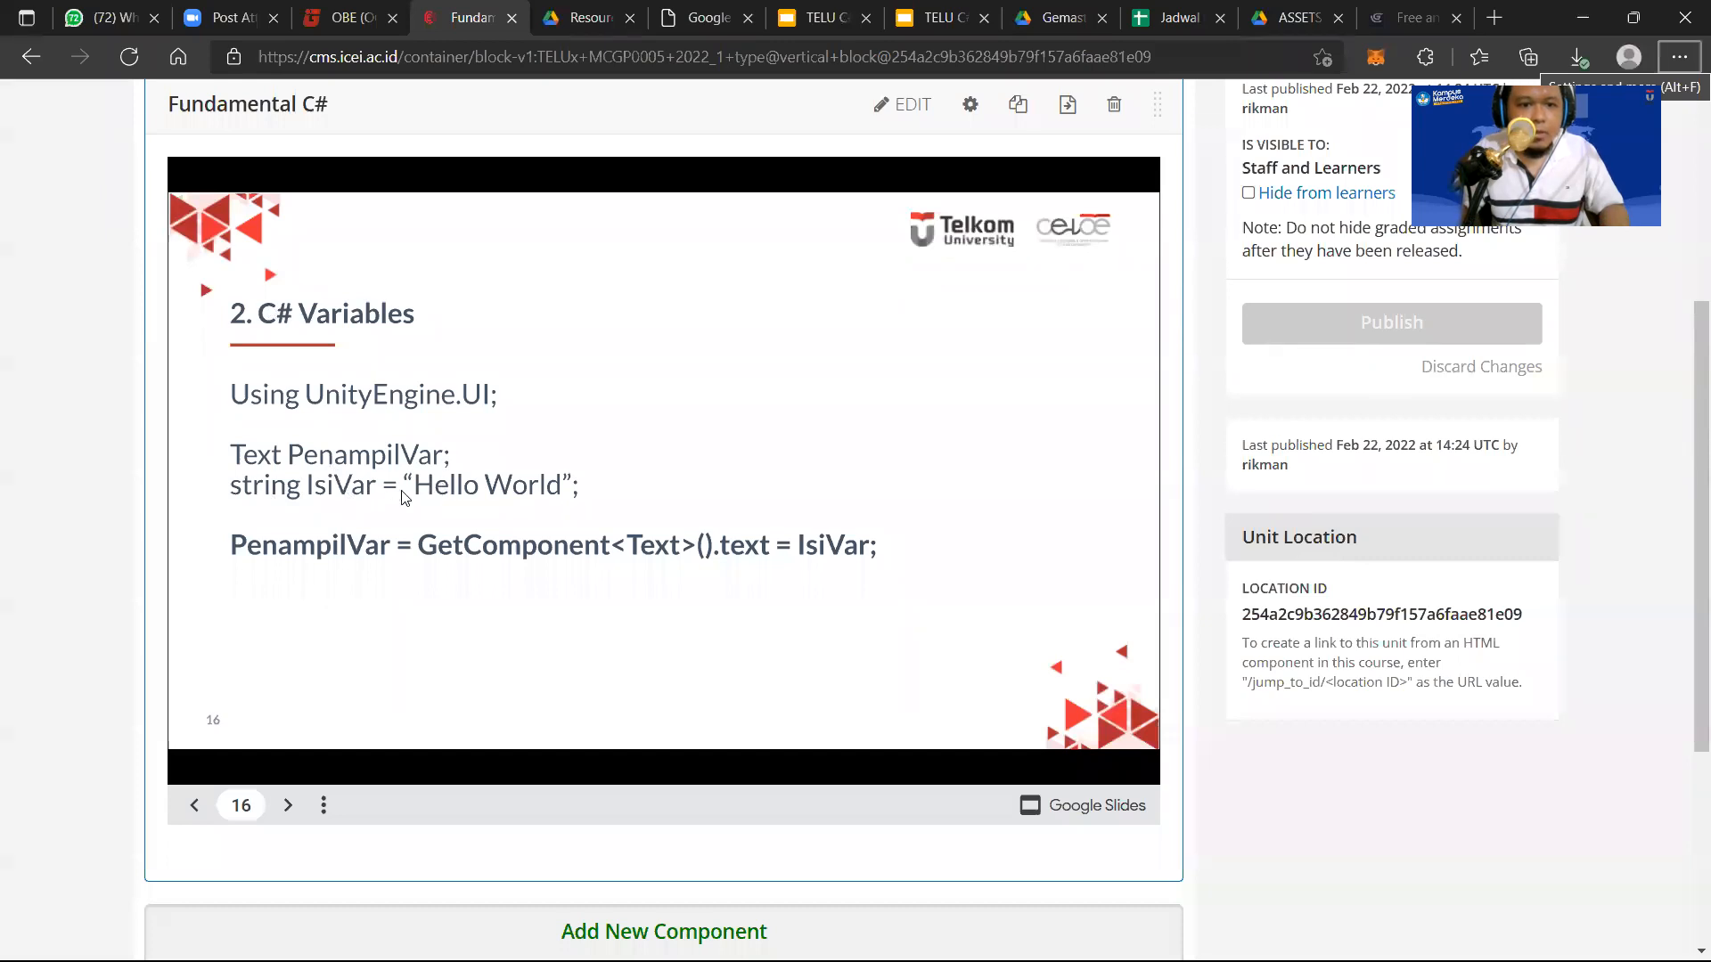
key(alt+Tab)
click(424, 264)
key(Return)
text(Text)
key(alt+Tab)
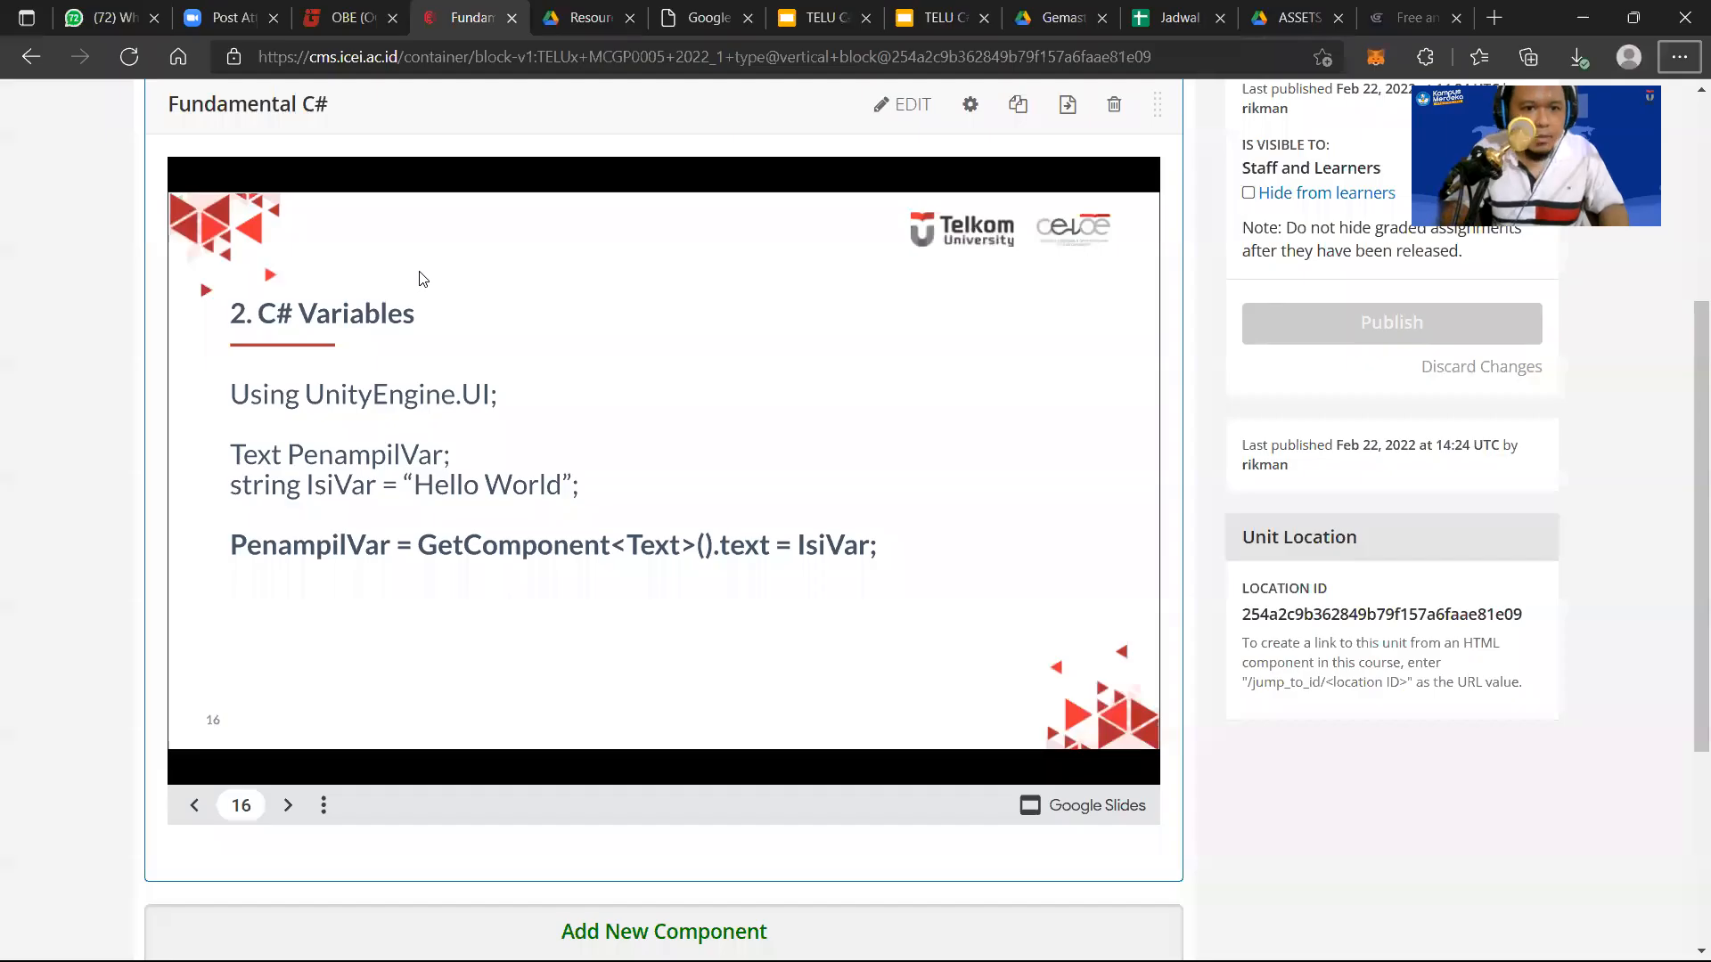
key(alt+Tab)
text(Penamp)
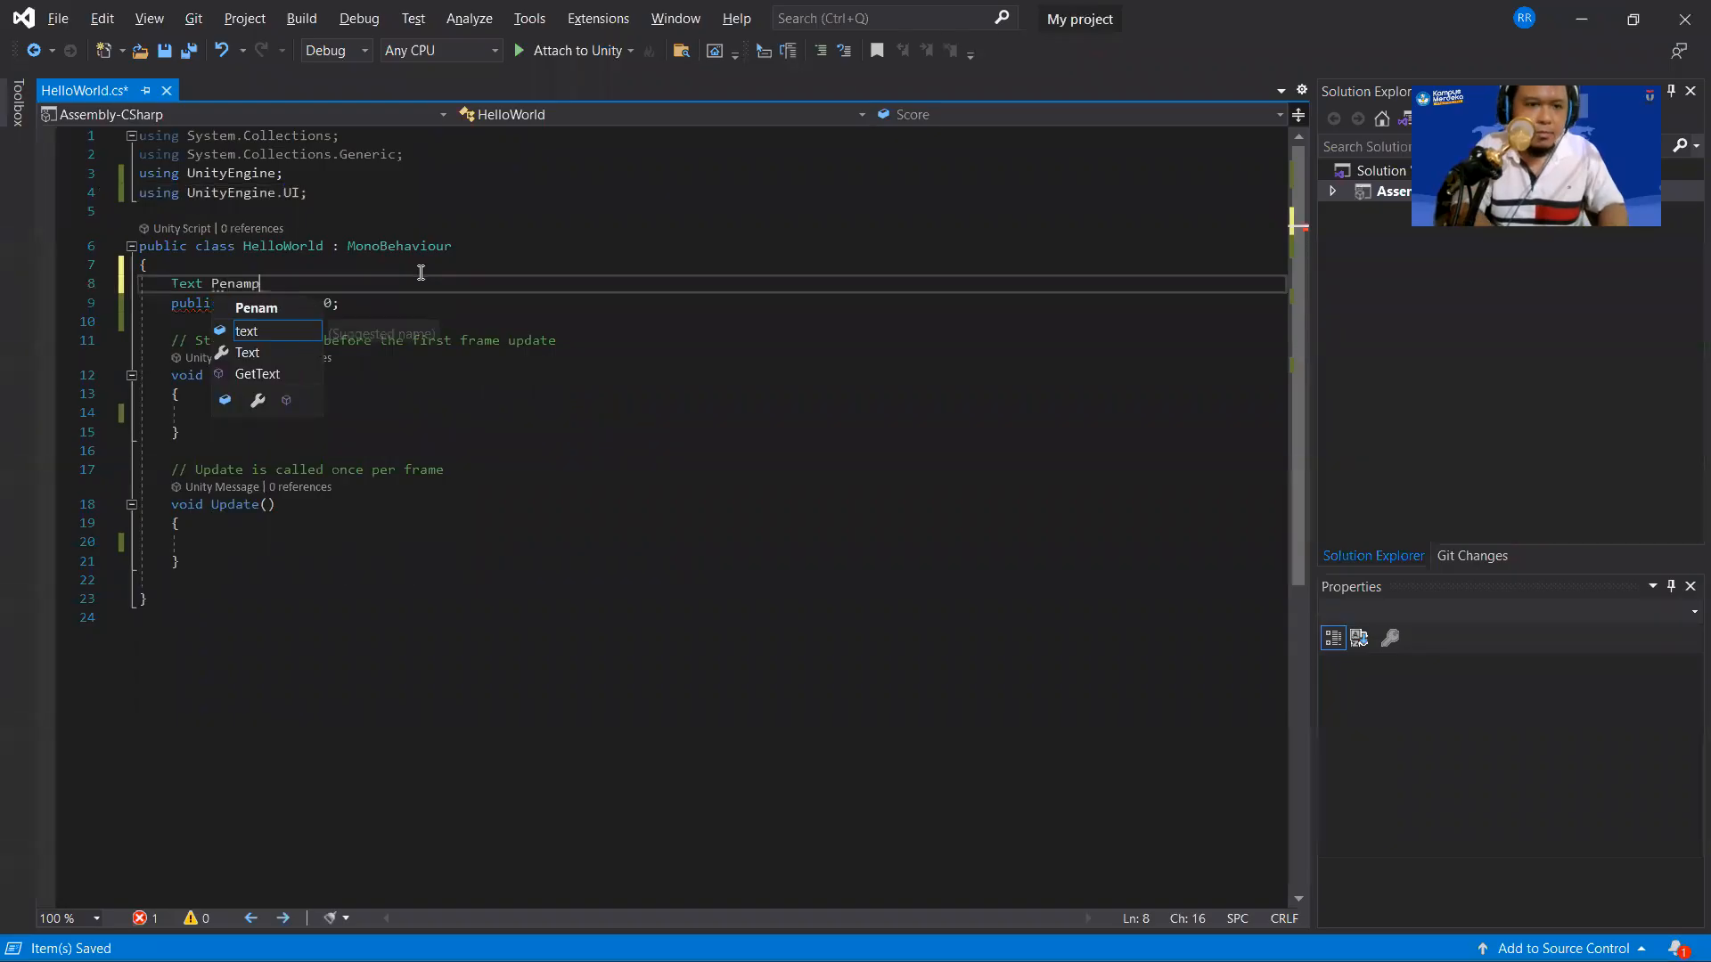
text(ilVar;)
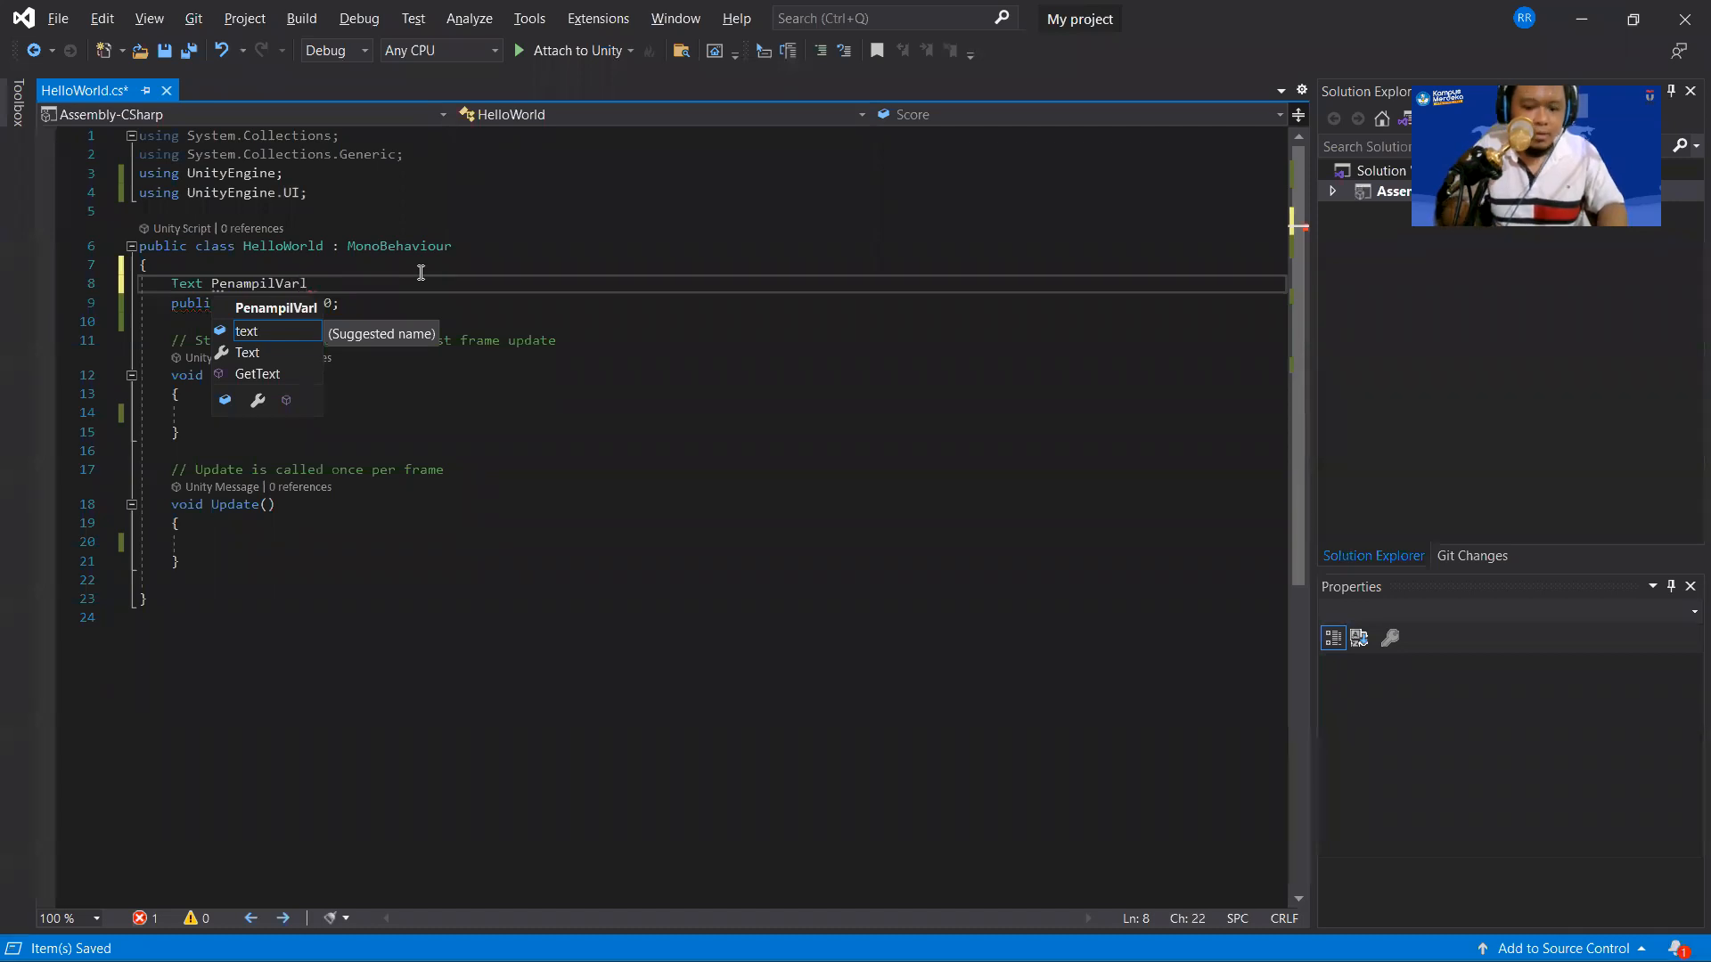
key(BackSpace)
text(;)
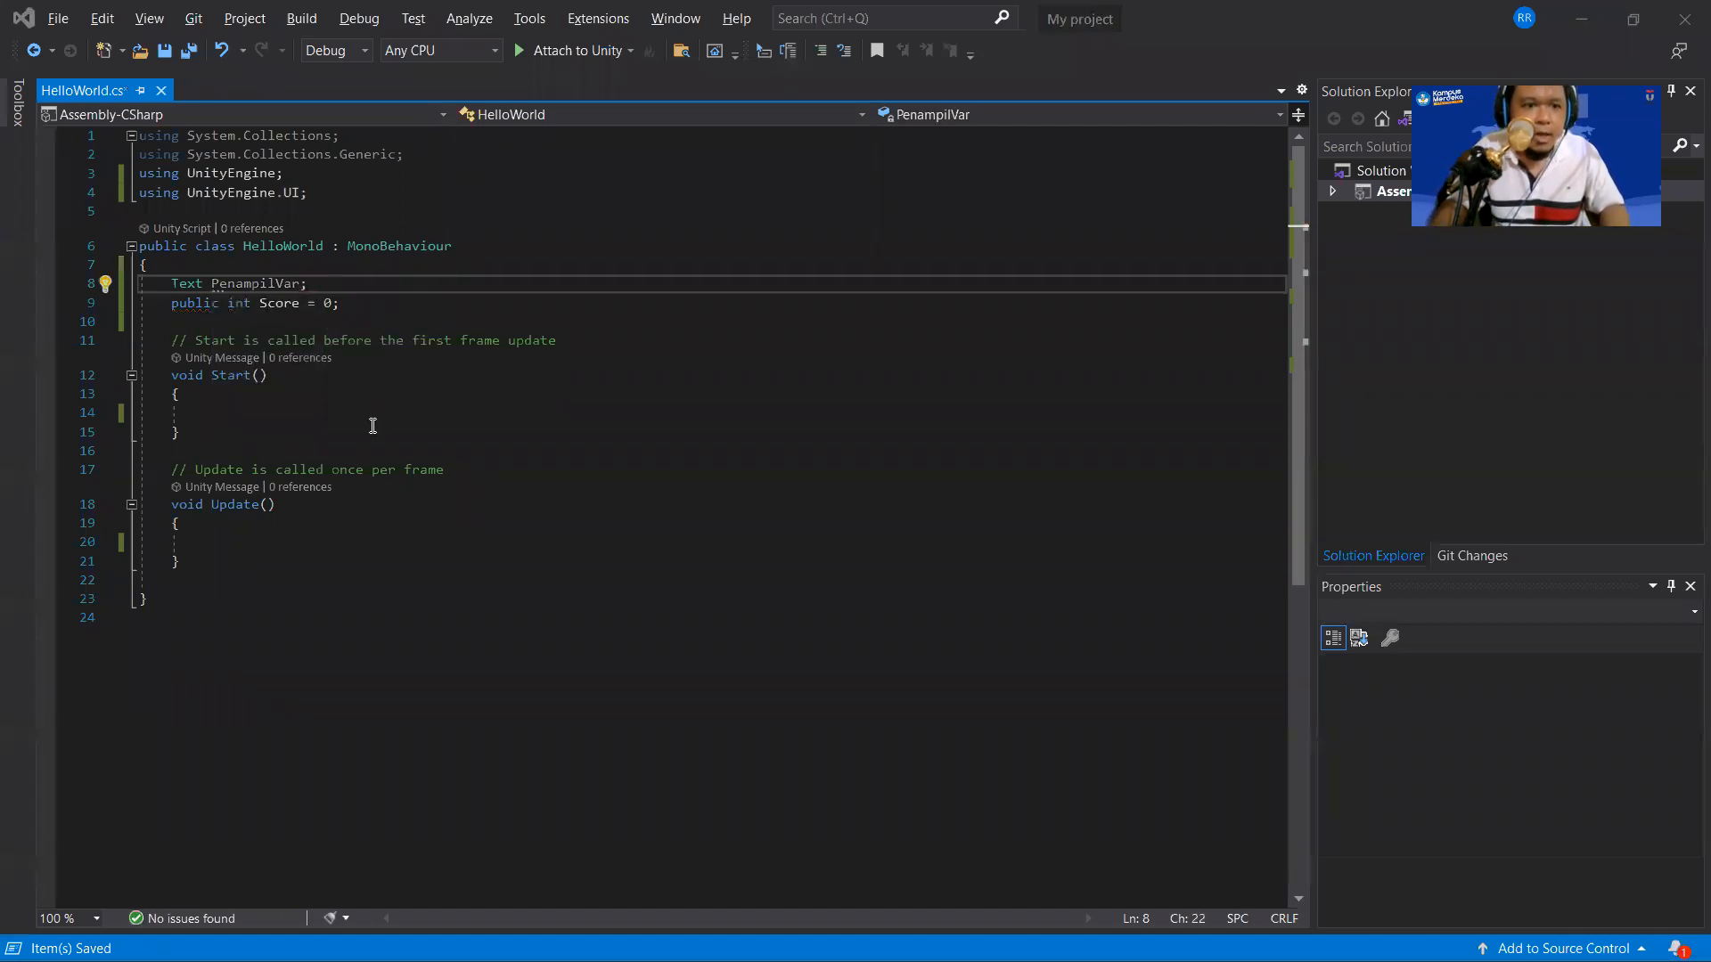
Look through slides 17 and 18 in the browser, return to slide 16, and compare it with the script's variable declarations.
key(alt+Tab)
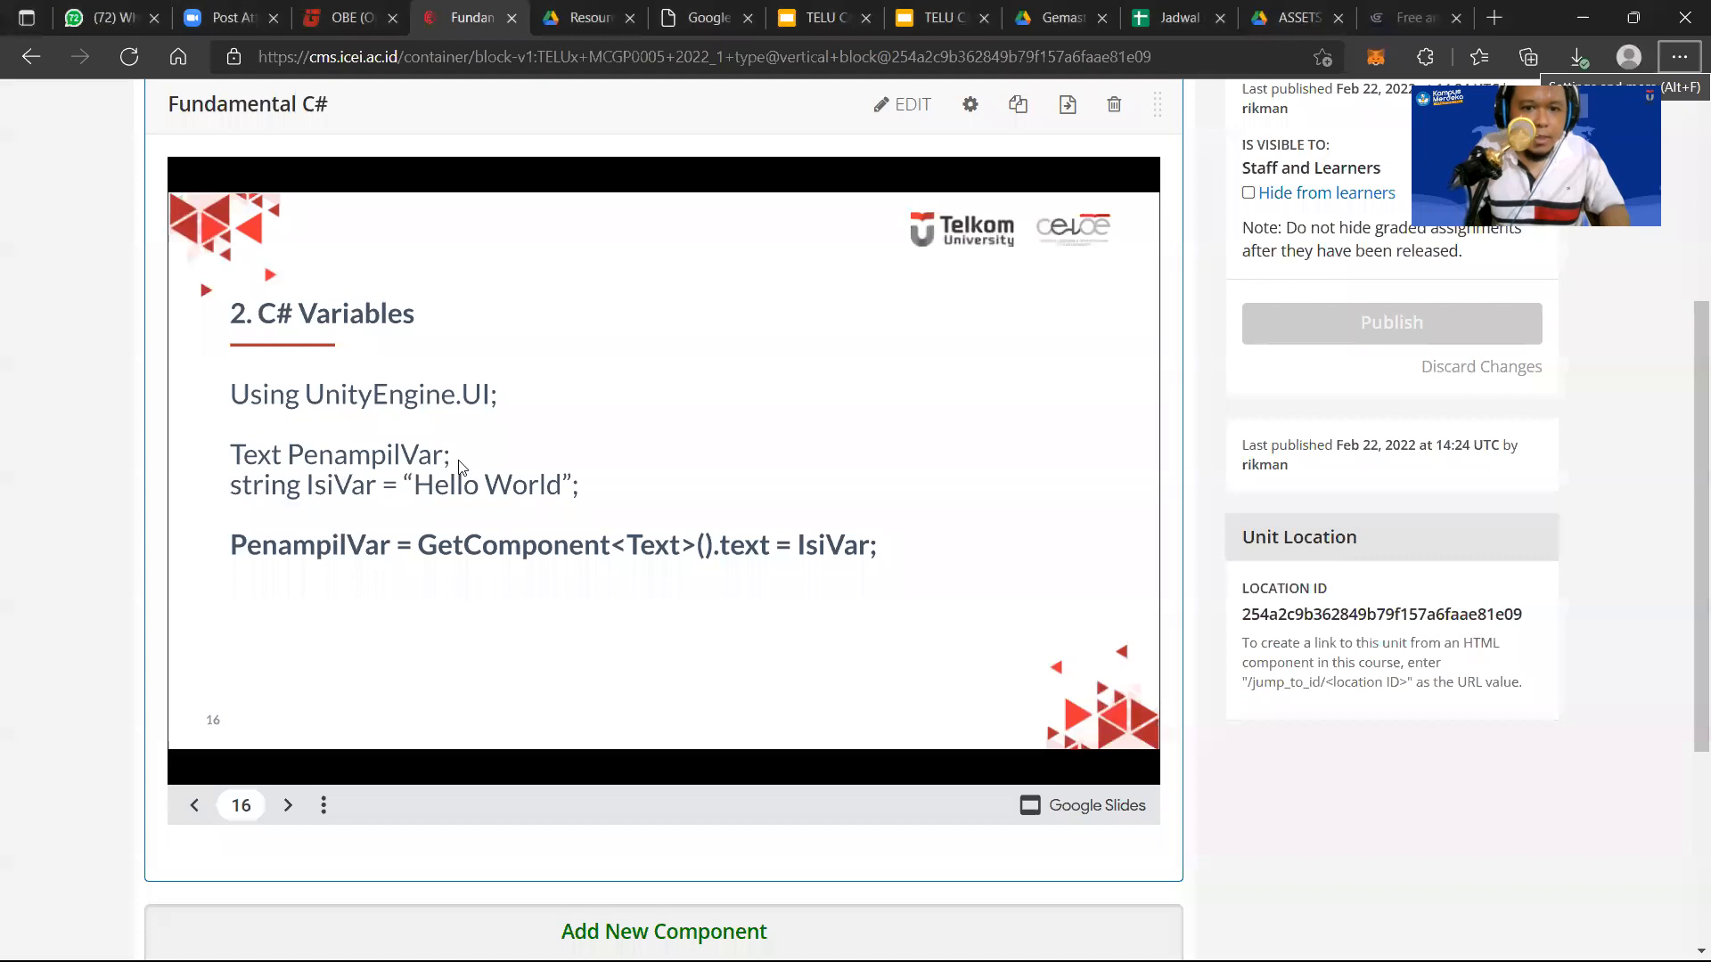
click(287, 806)
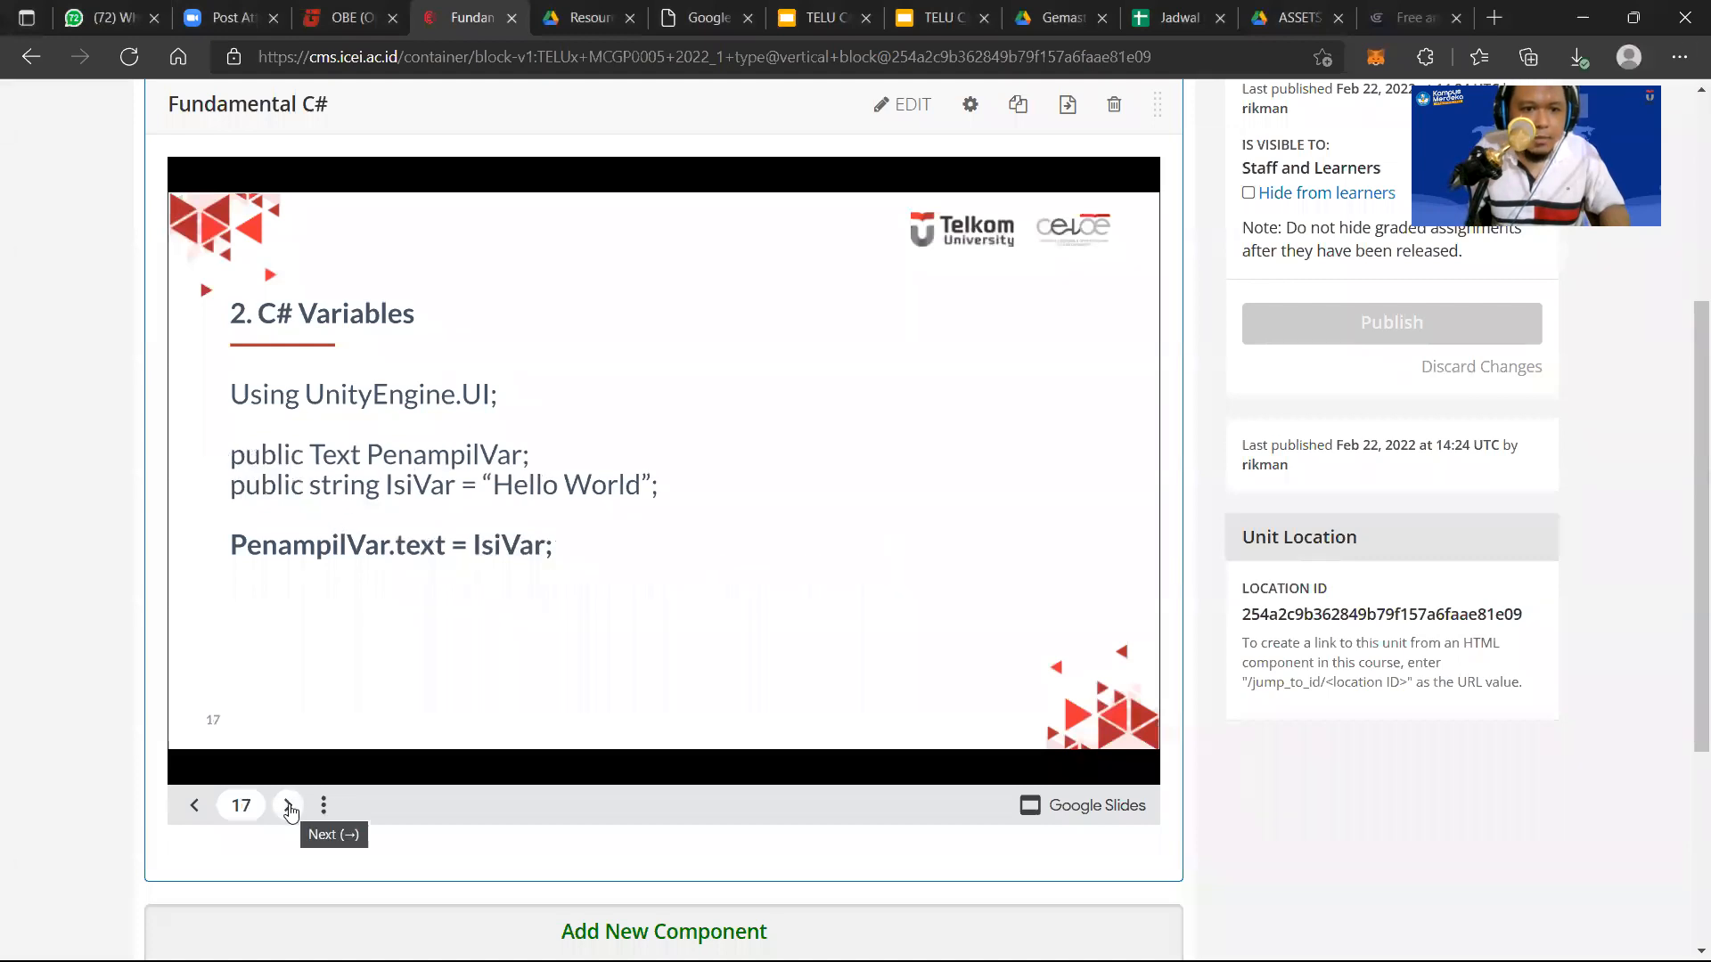
click(288, 807)
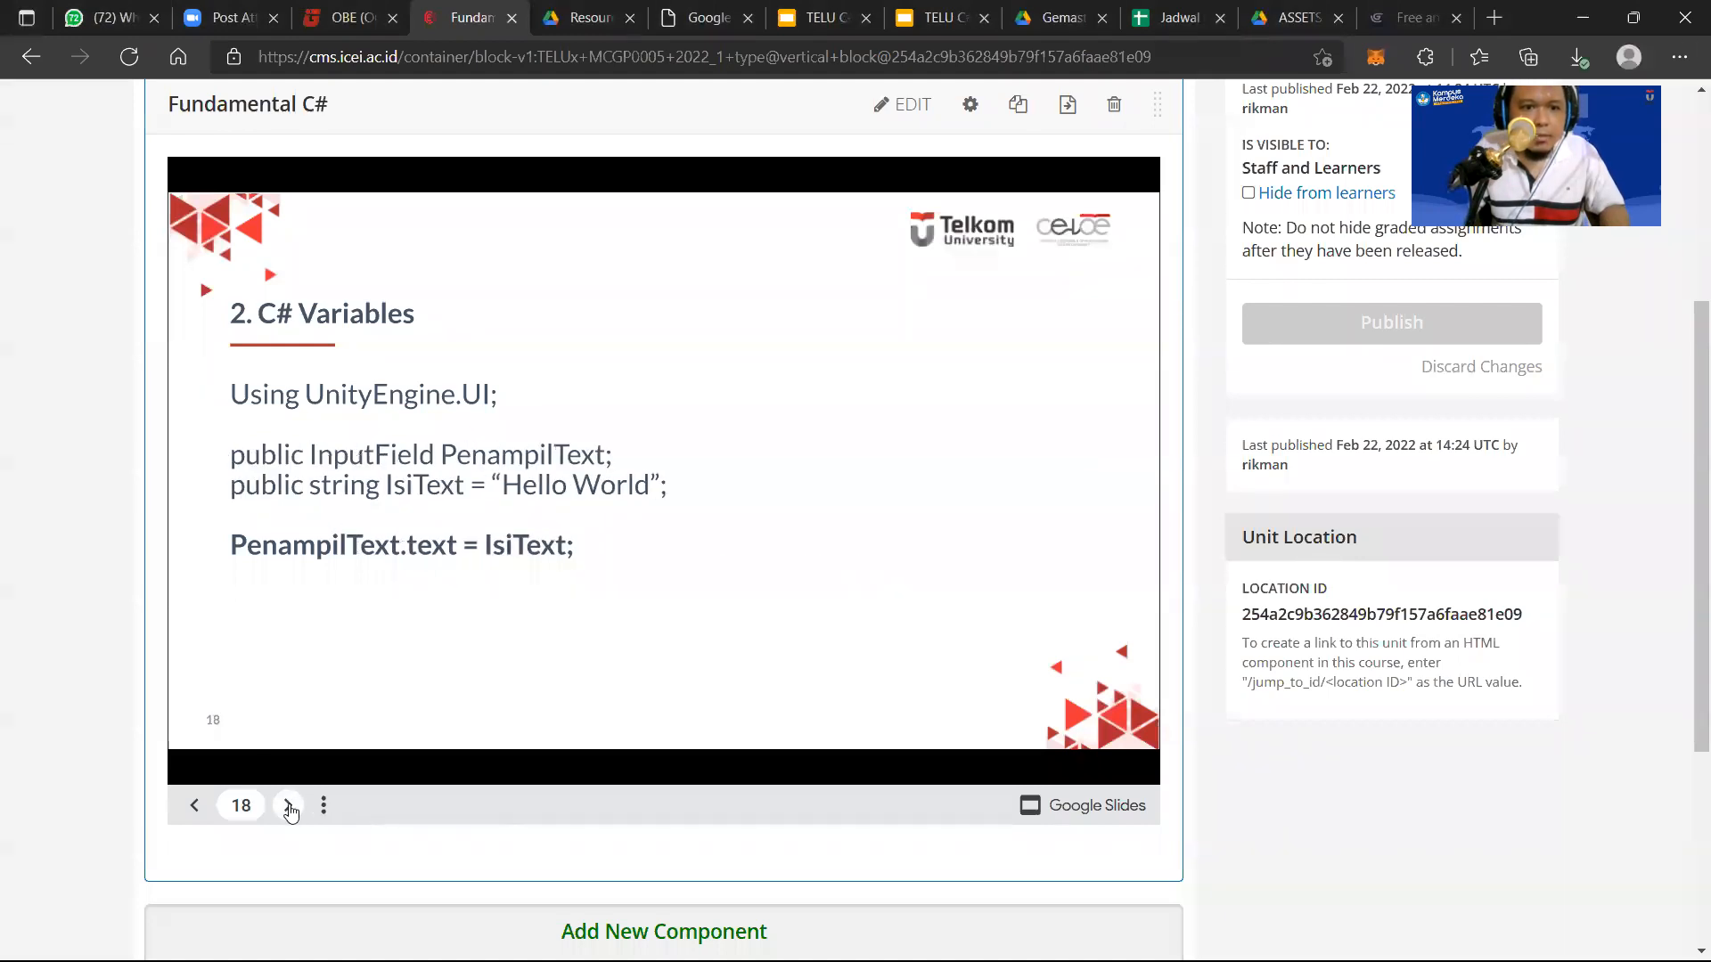
click(193, 806)
click(193, 805)
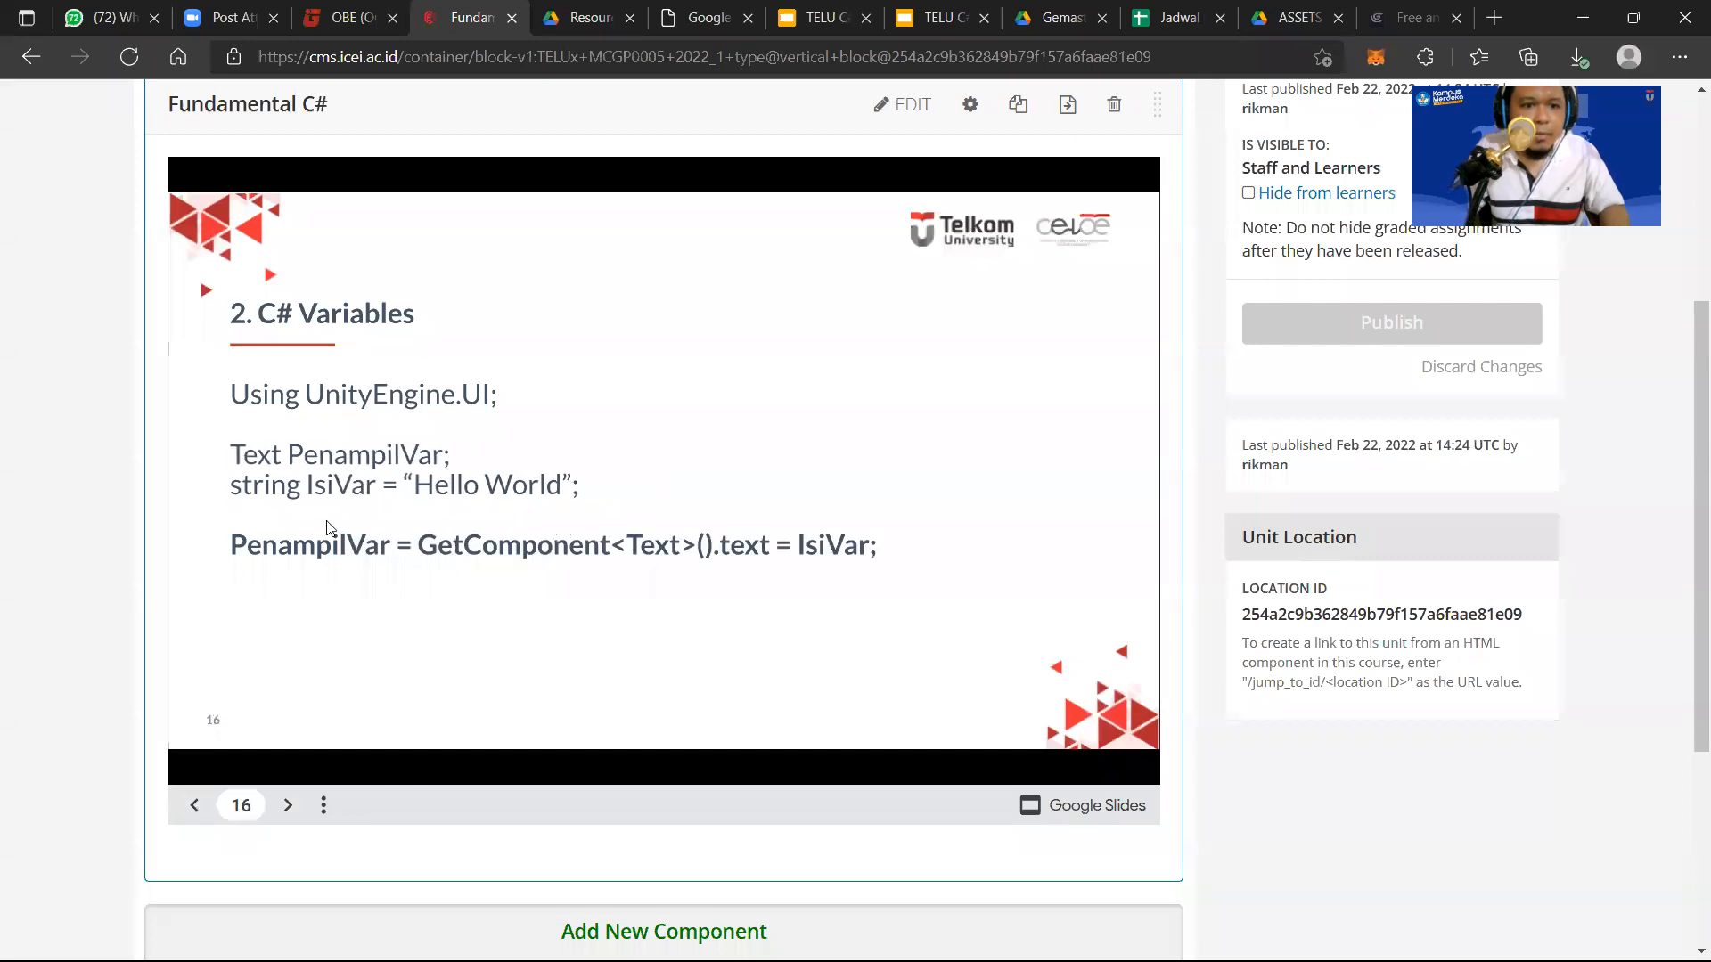
key(alt+Tab)
click(392, 301)
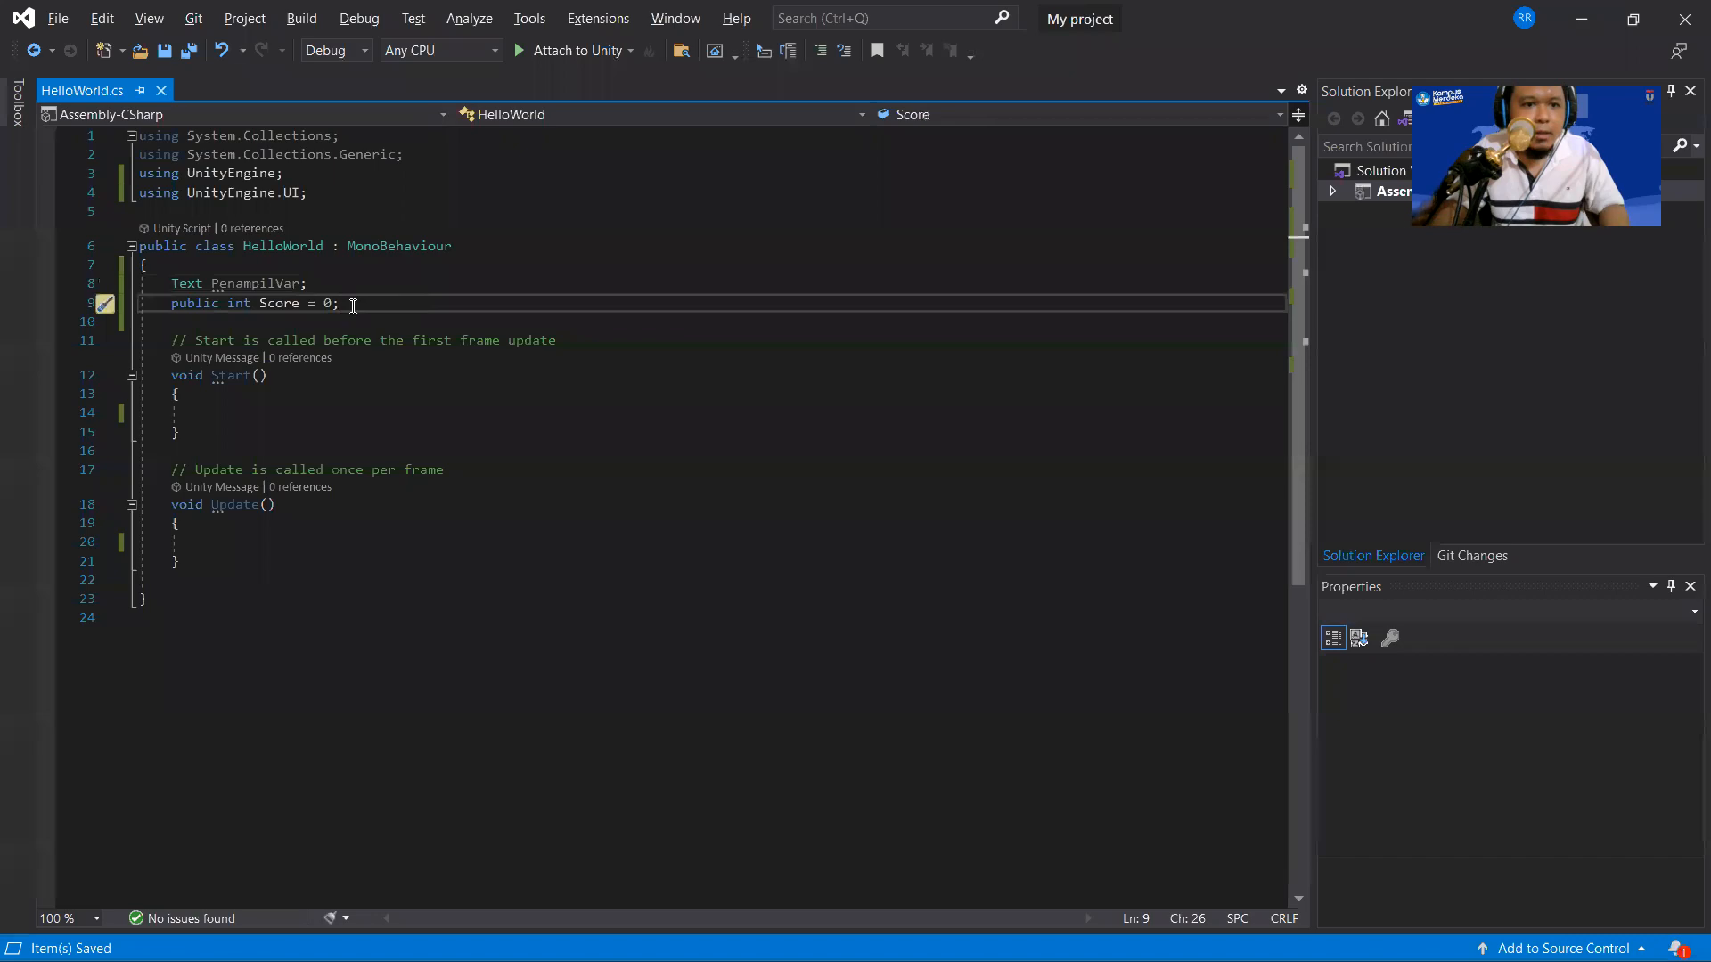
key(alt+Tab)
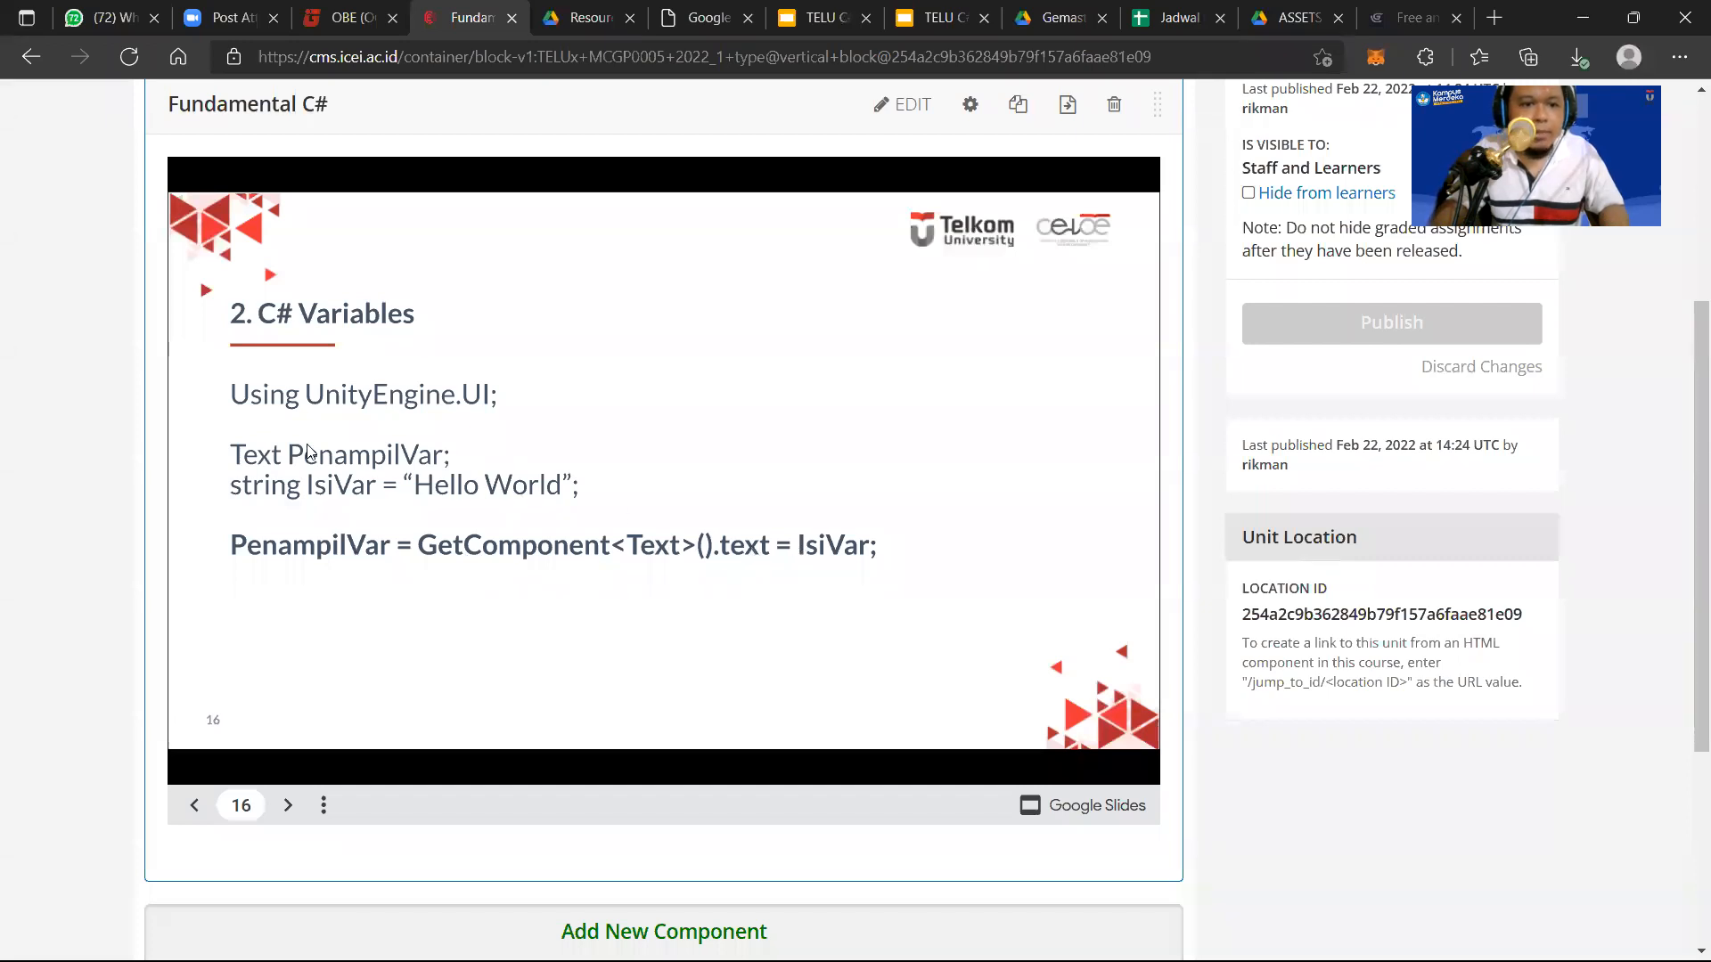
Insert two blank lines between the PenampilVar and Score declarations in the script.
key(alt+Tab)
key(Up)
key(End)
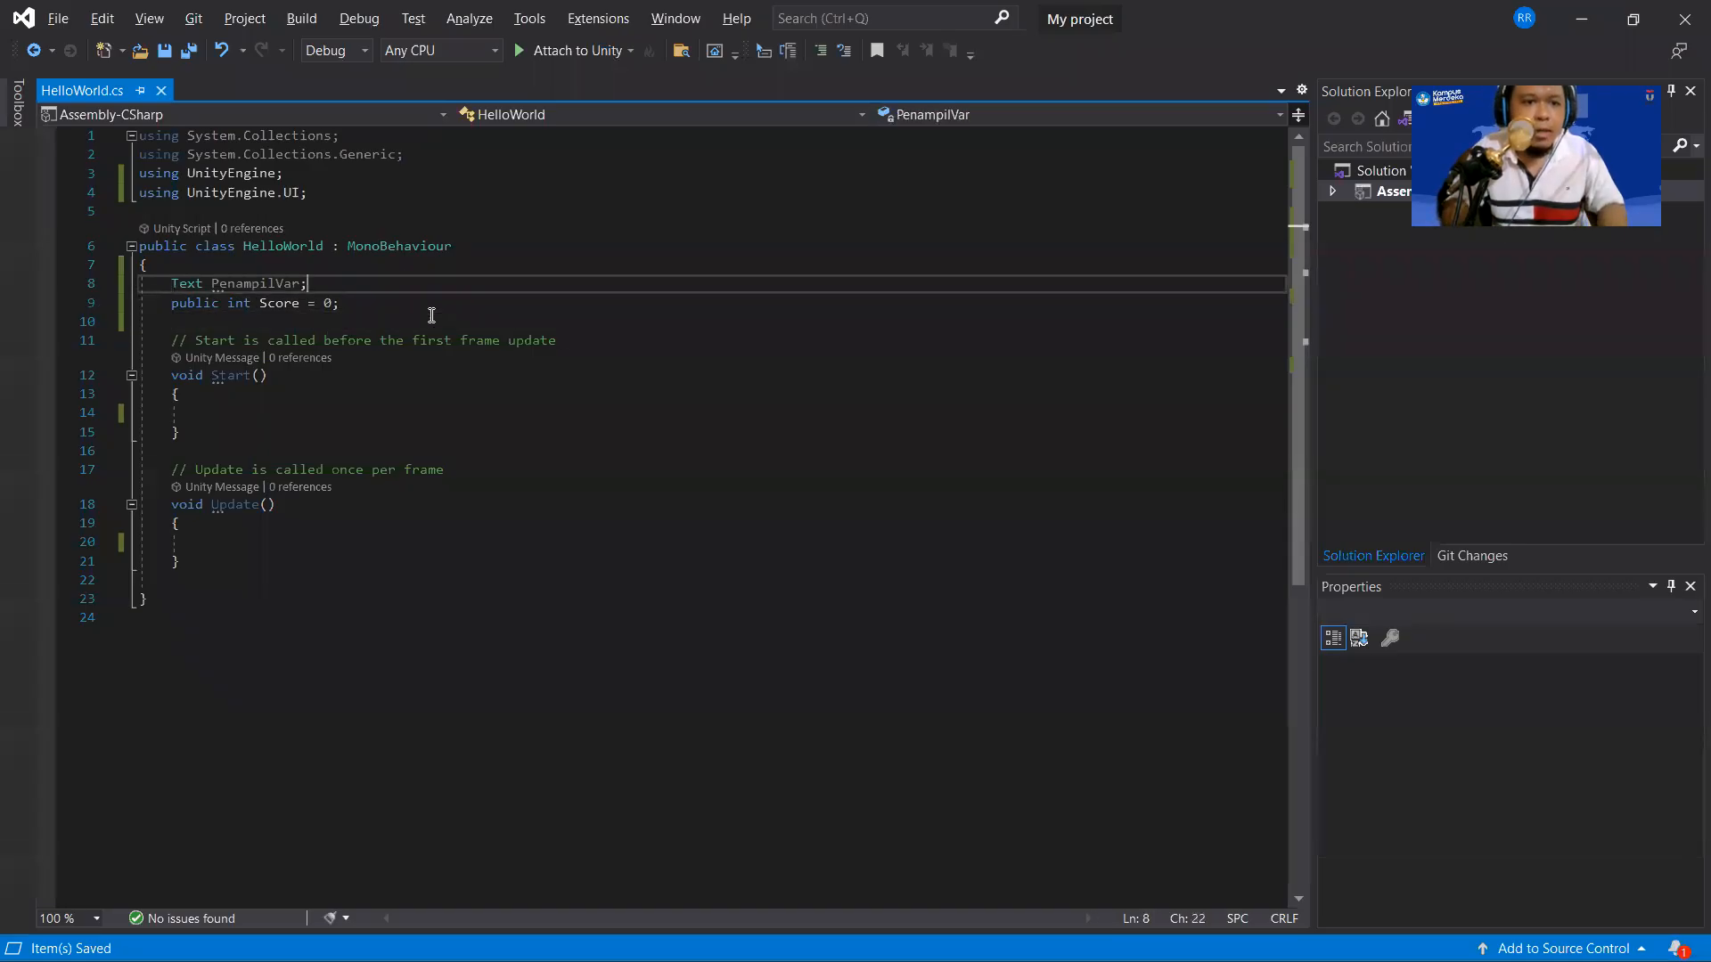
key(Return)
key(Return)
key(Up)
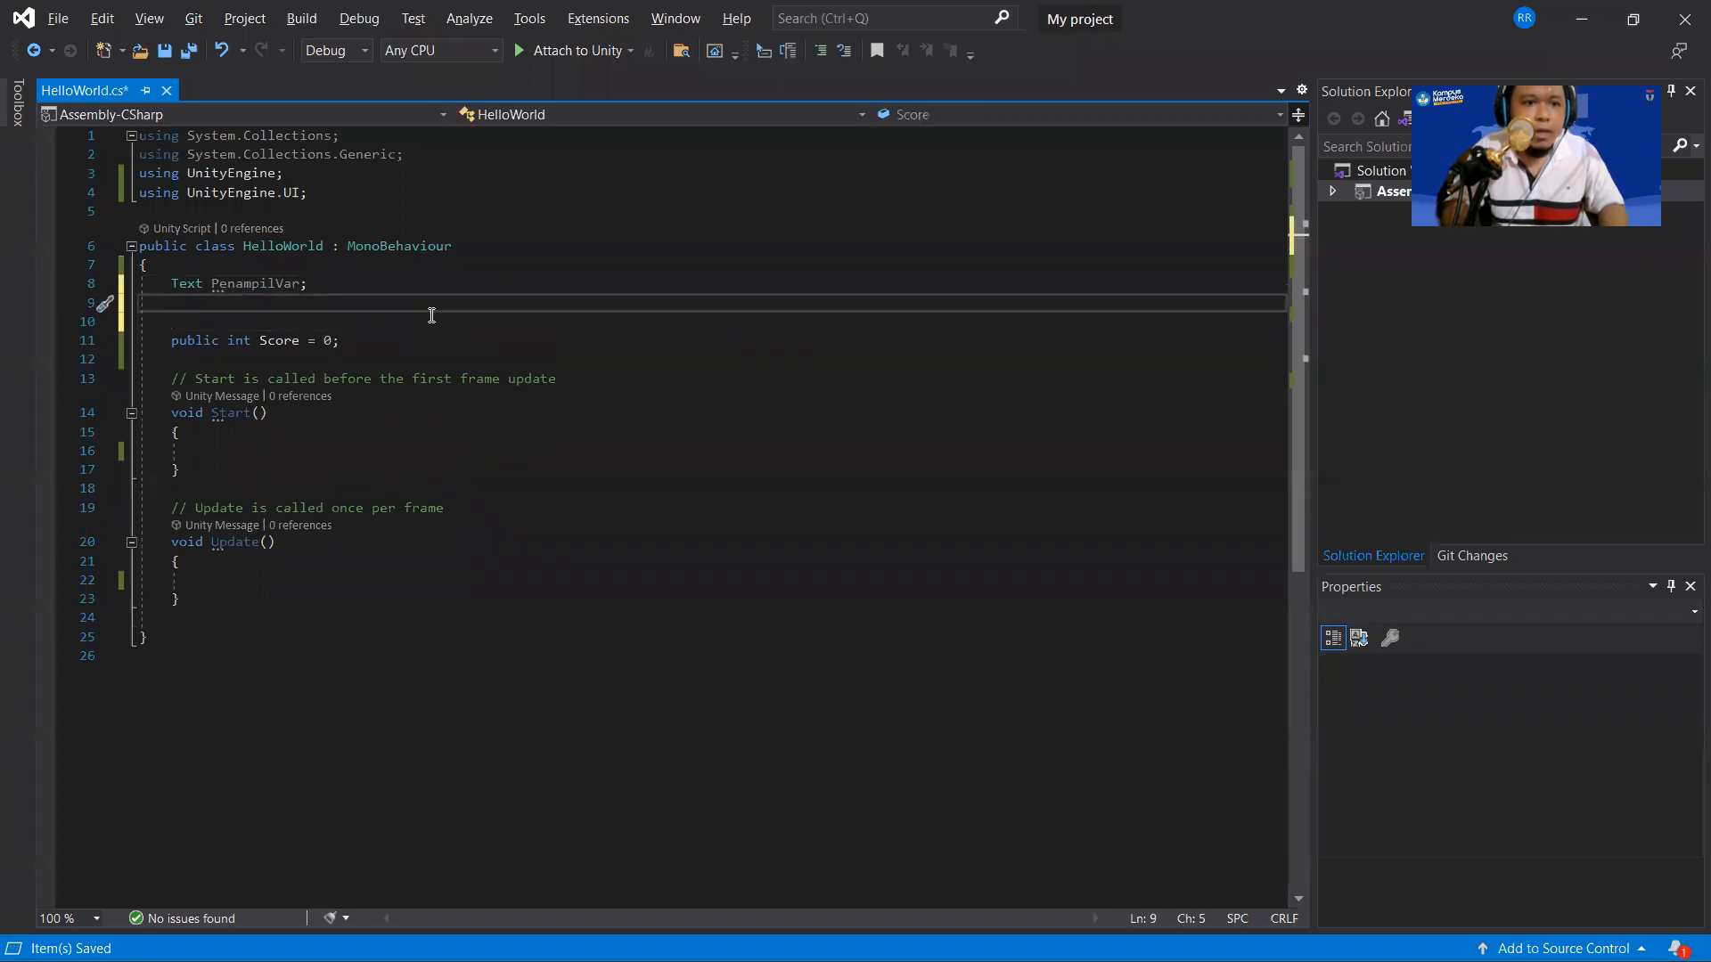
Declare string IsiVar = "Hello World"; directly below the PenampilVar field, following slide 16.
key(alt+Tab)
key(alt+Tab)
text(string)
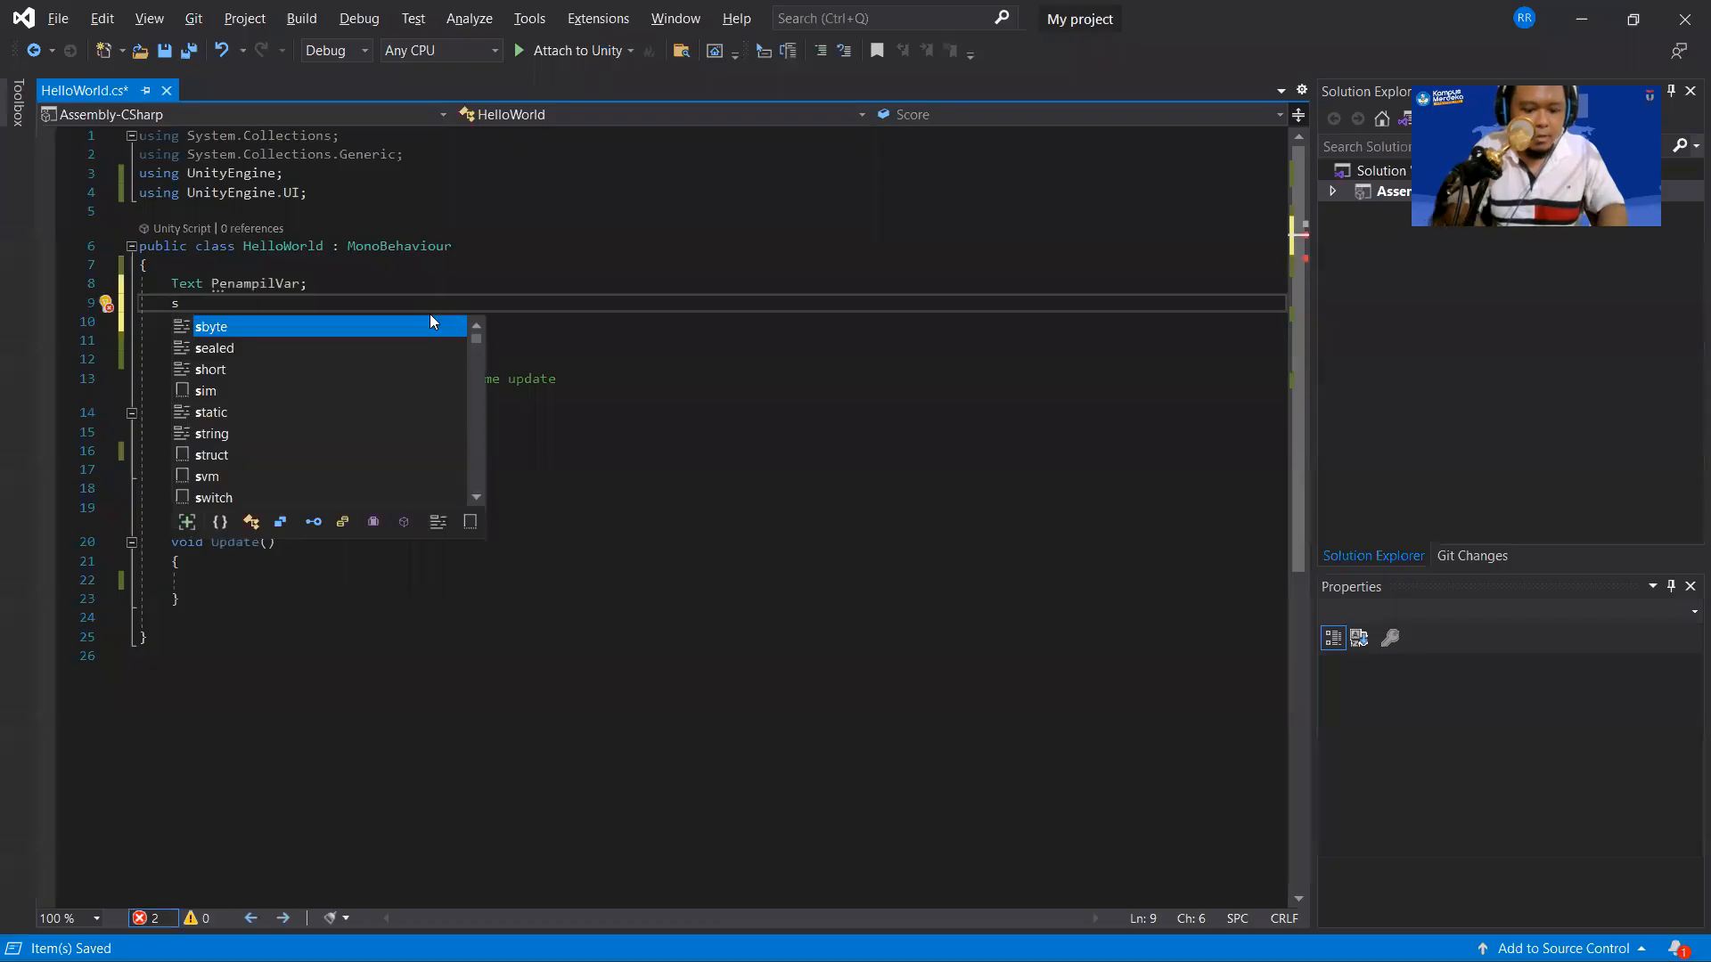
key(alt+Tab)
key(alt+Tab)
text(isiVar)
key(ctrl+Left)
key(shift+Right)
text(I)
key(End)
text(= "Hello World";)
Begin an assignment statement to PenampilVar inside the Start() method, following the bold line on slide 16.
key(alt+Tab)
key(alt+Tab)
key(Down)
key(Down)
key(Down)
key(Down)
key(Down)
key(Down)
key(Down)
text(Pen)
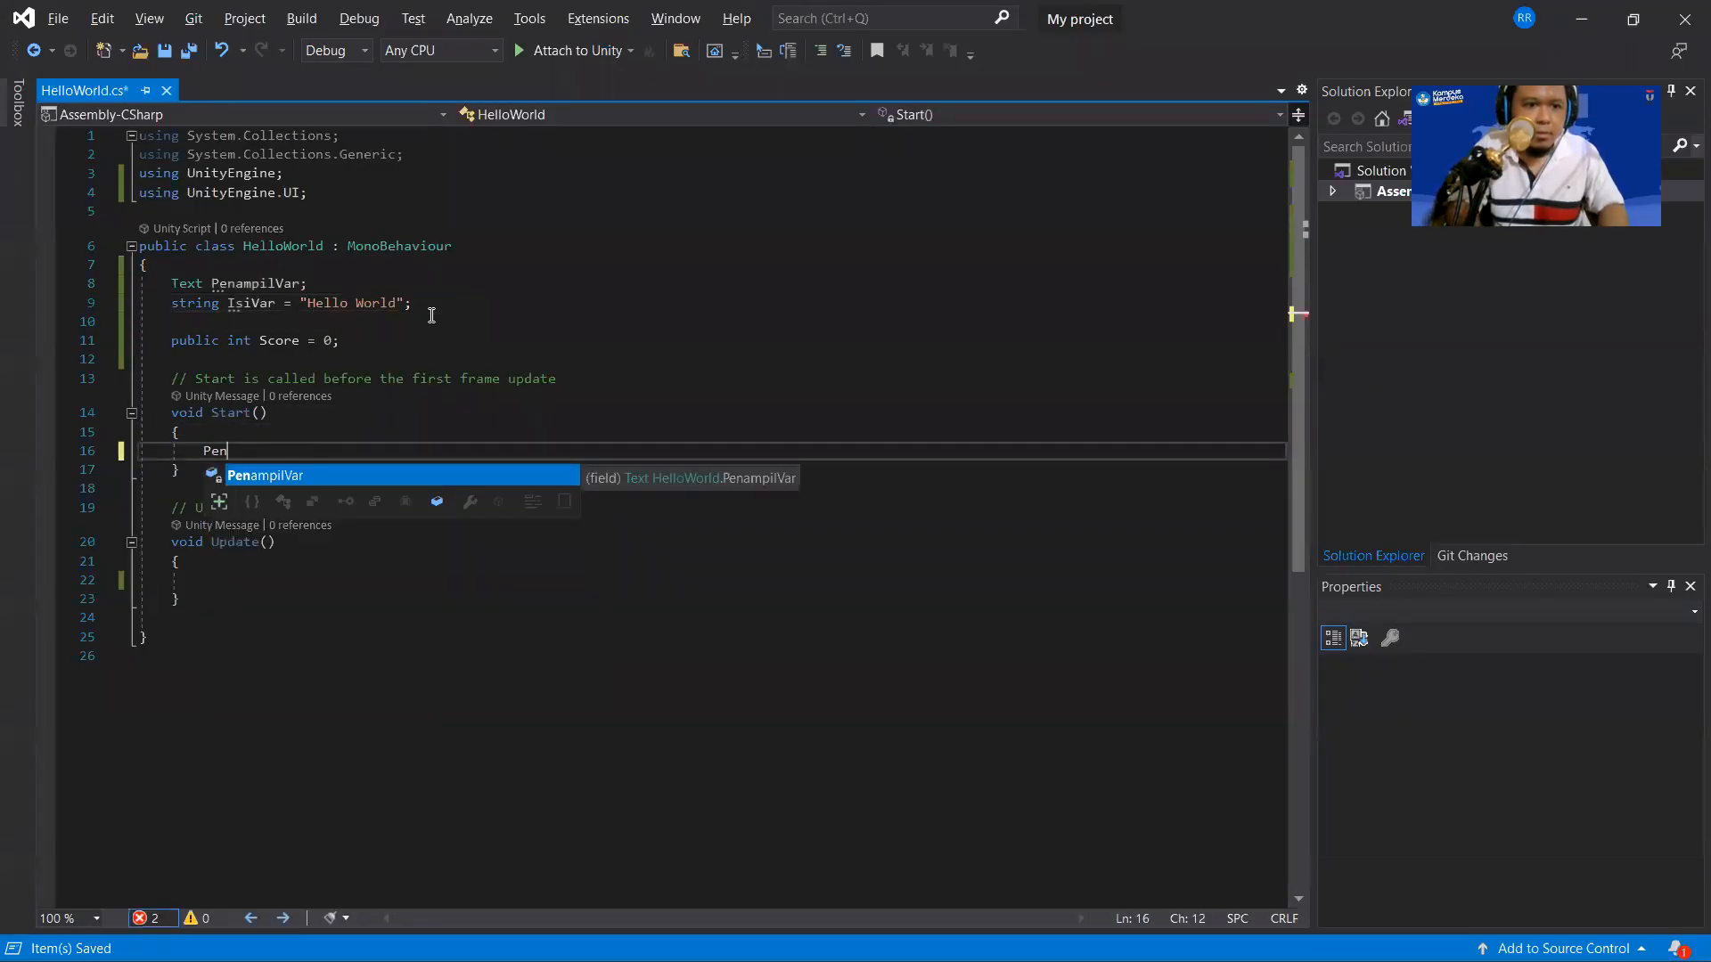
key(Tab)
key(alt+Tab)
key(alt+Tab)
text(= )
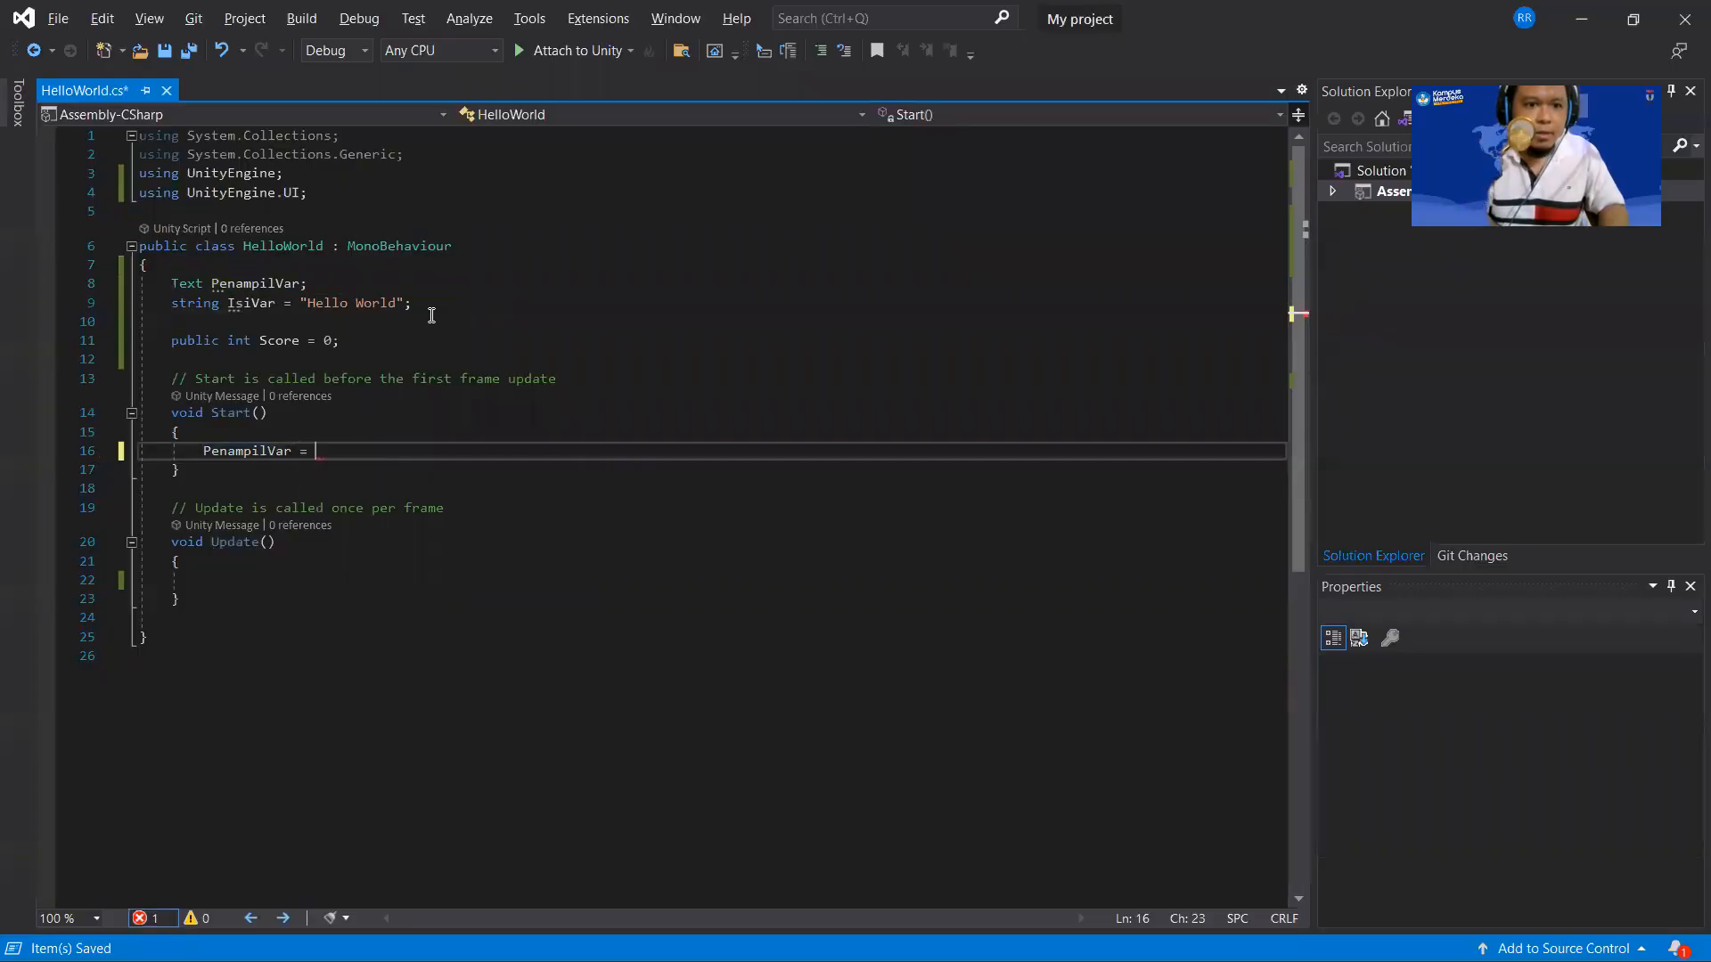
Complete the PenampilVar assignment with GetComponent<Text>().text = IsiVar;, save the script, and compare the line with slide 16.
text(Get)
key(alt+Tab)
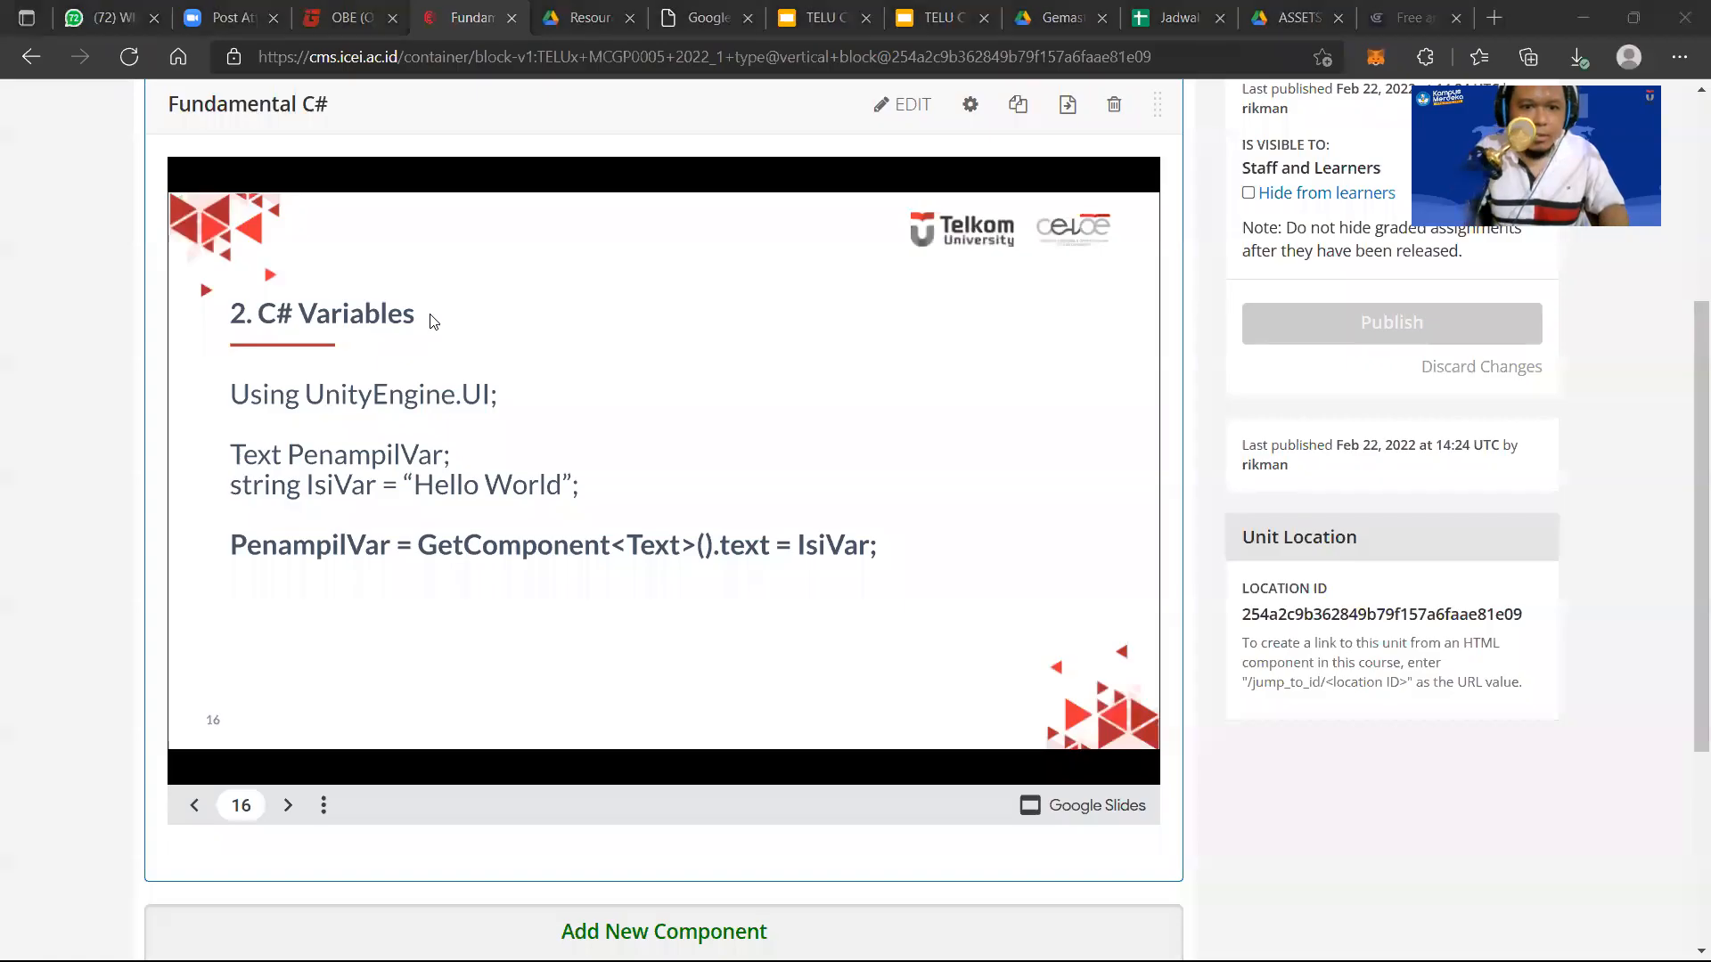
key(alt+Tab)
text(Component<Text>)
key(alt+Tab)
key(alt+Tab)
text(().te)
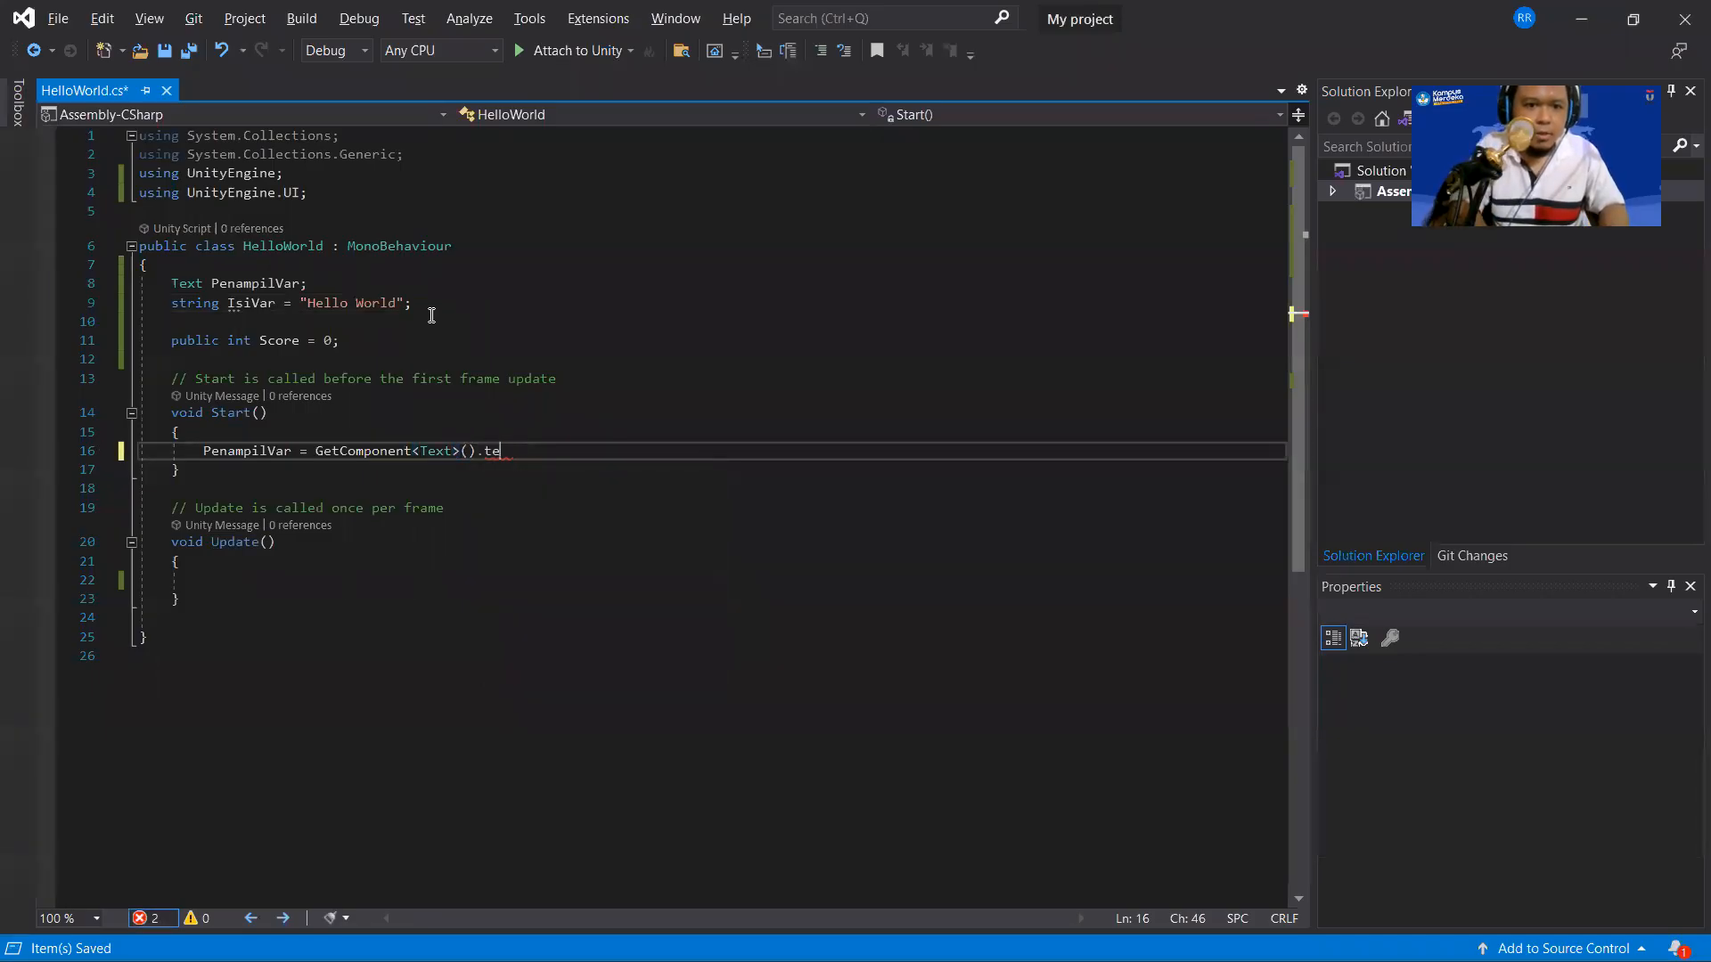
text(xt )
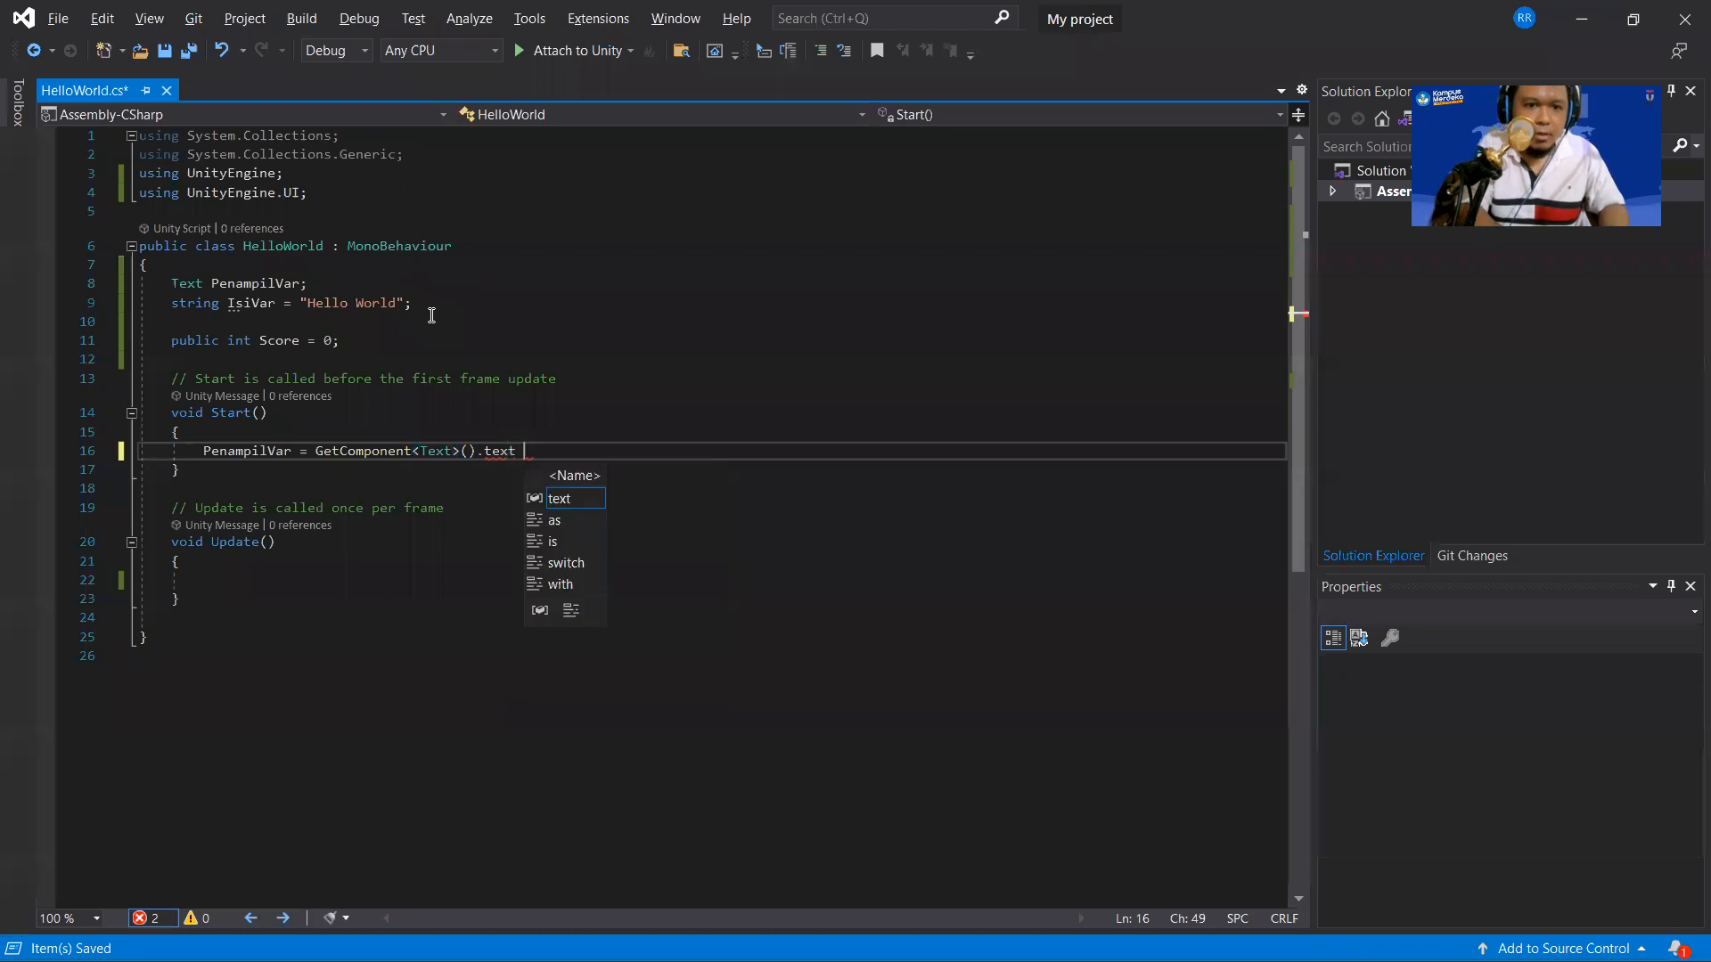
text(= IsiVar;)
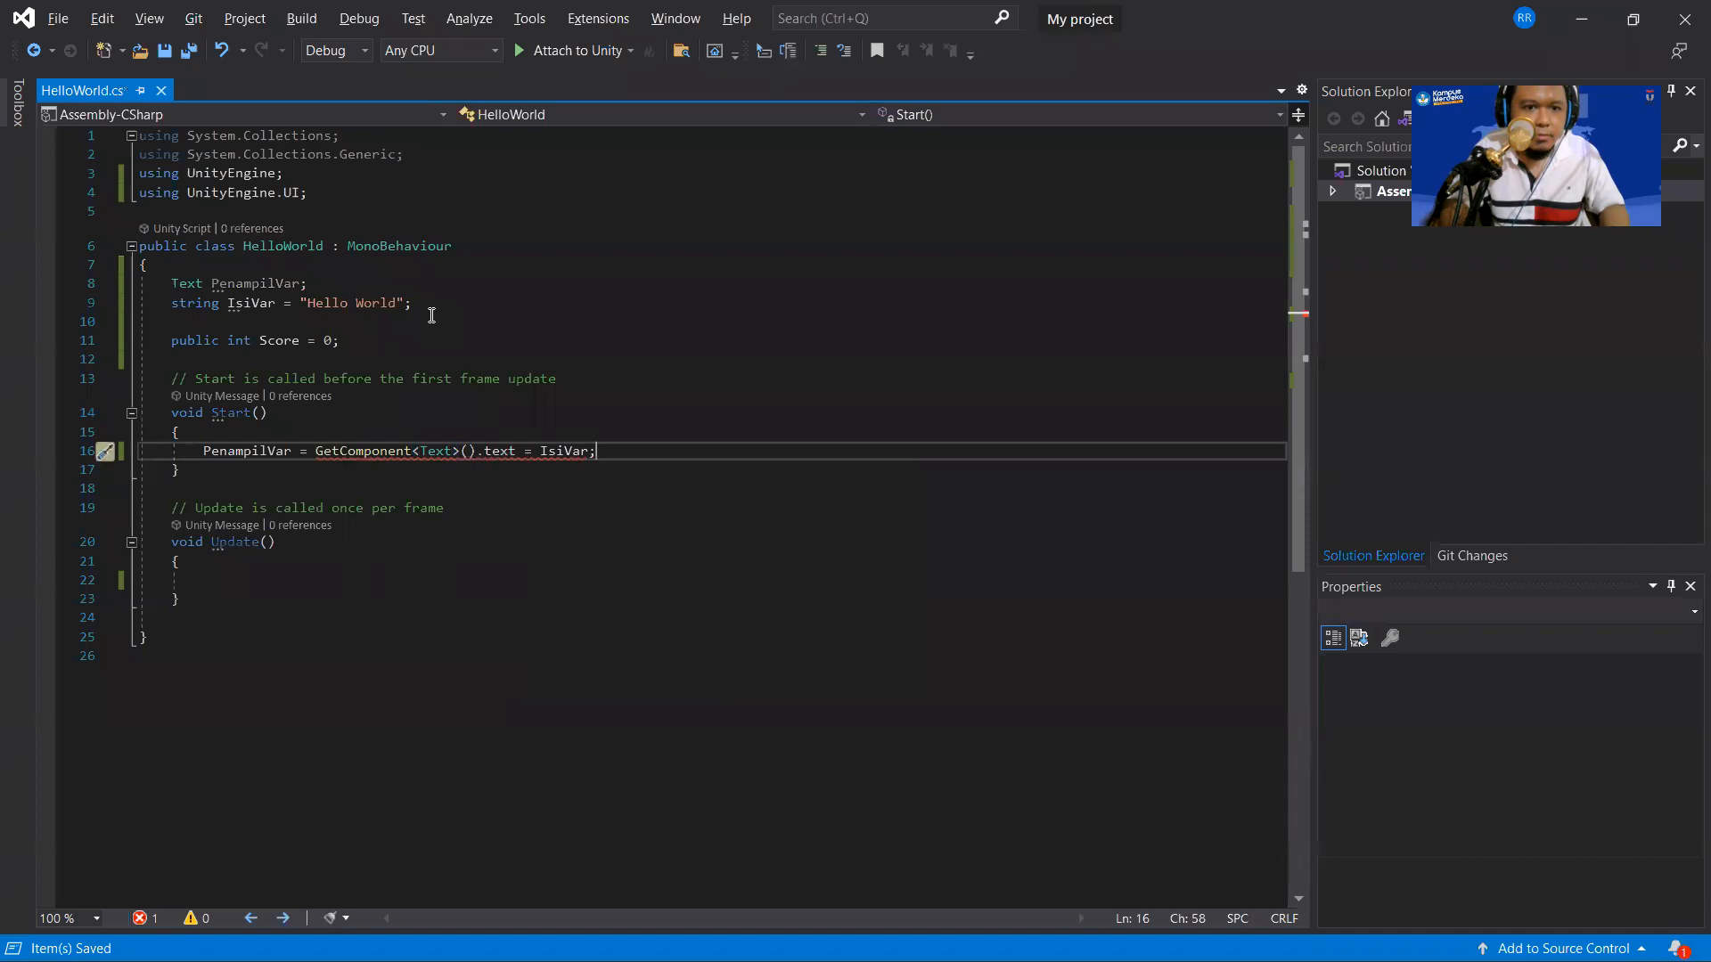
key(alt+Tab)
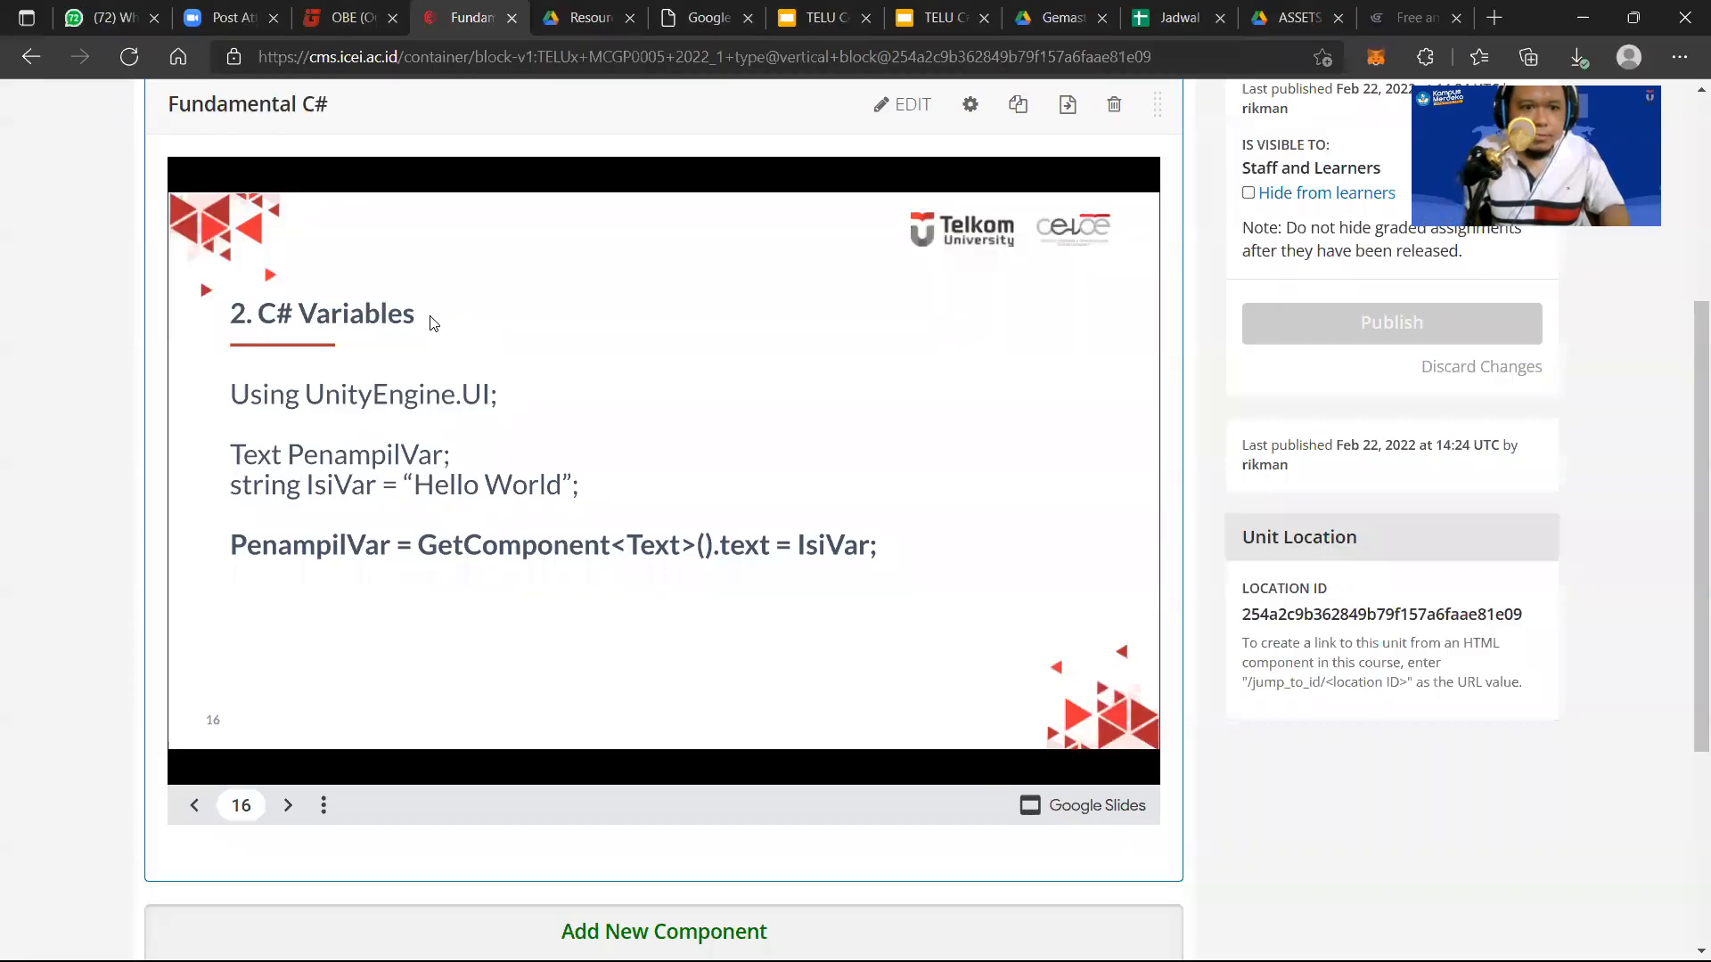
key(alt+Tab)
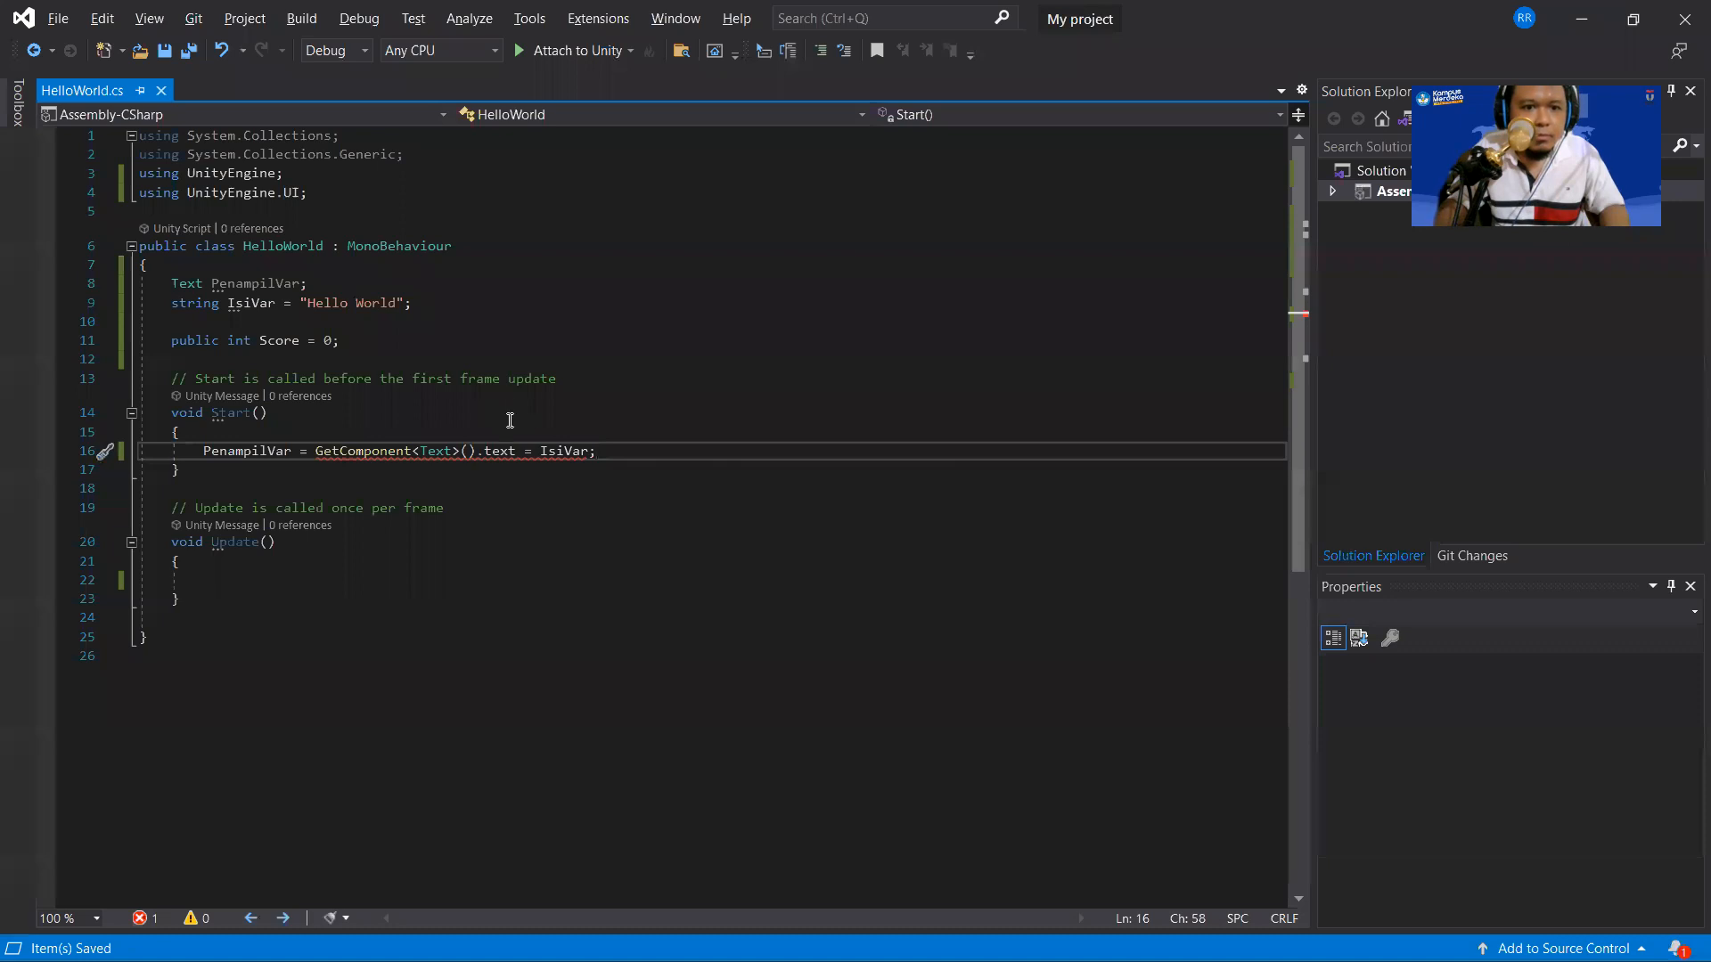
mouse_move(541, 446)
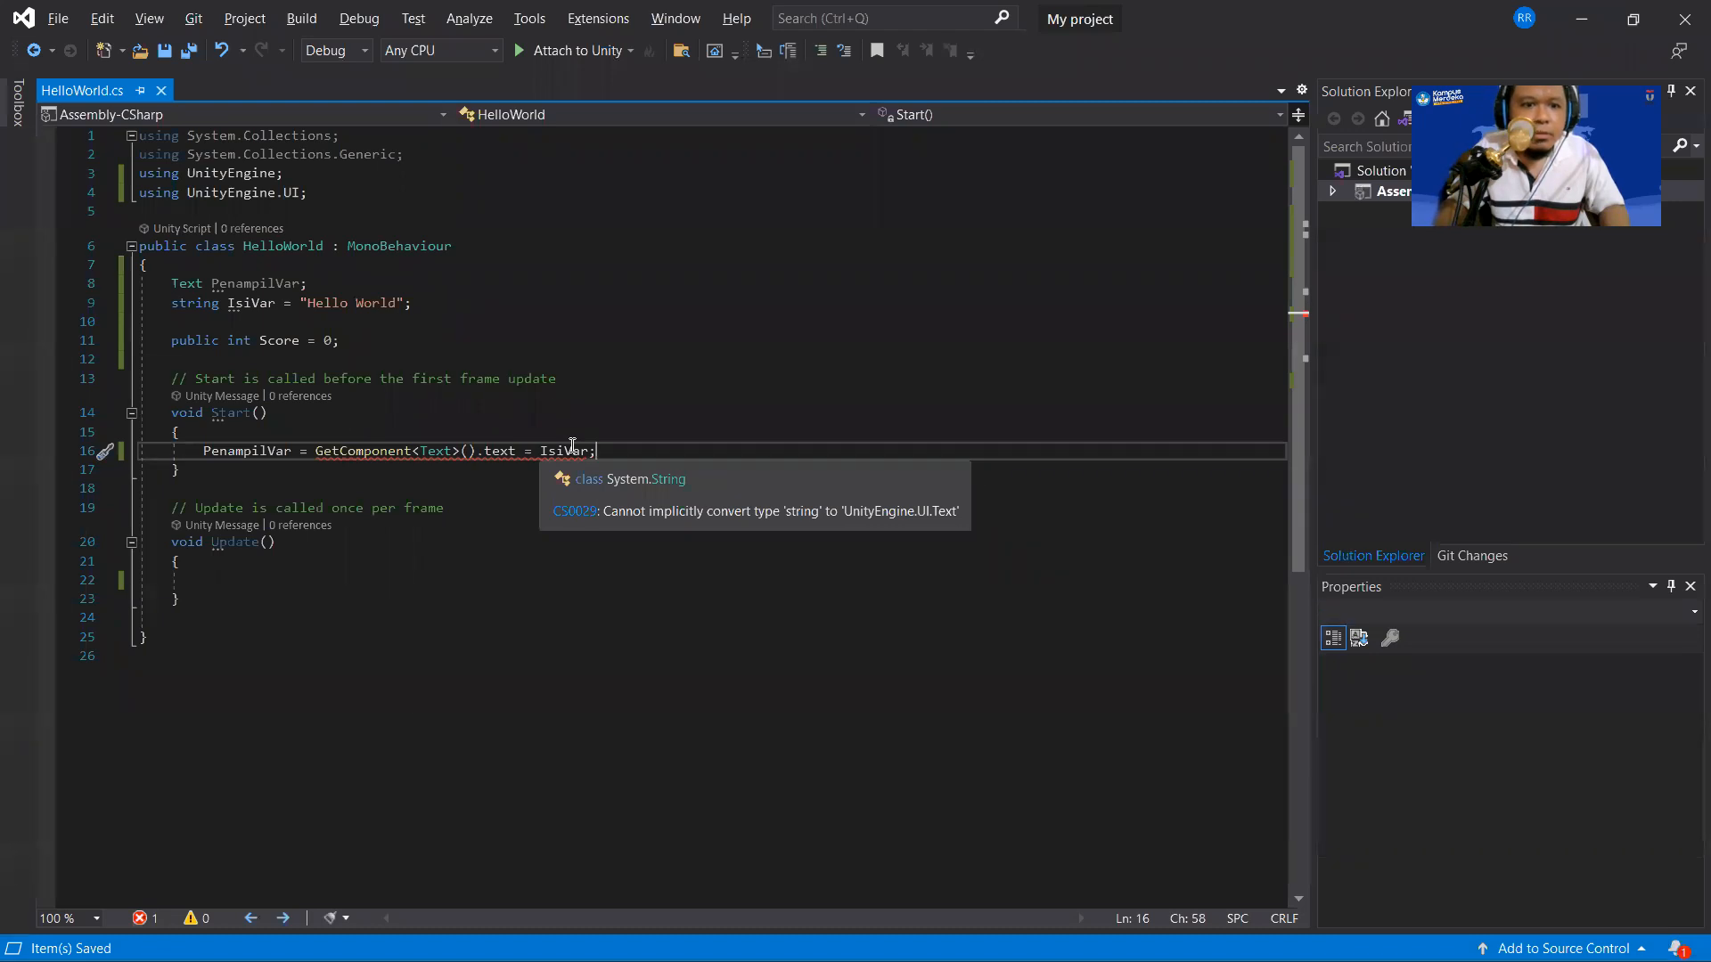
click(454, 451)
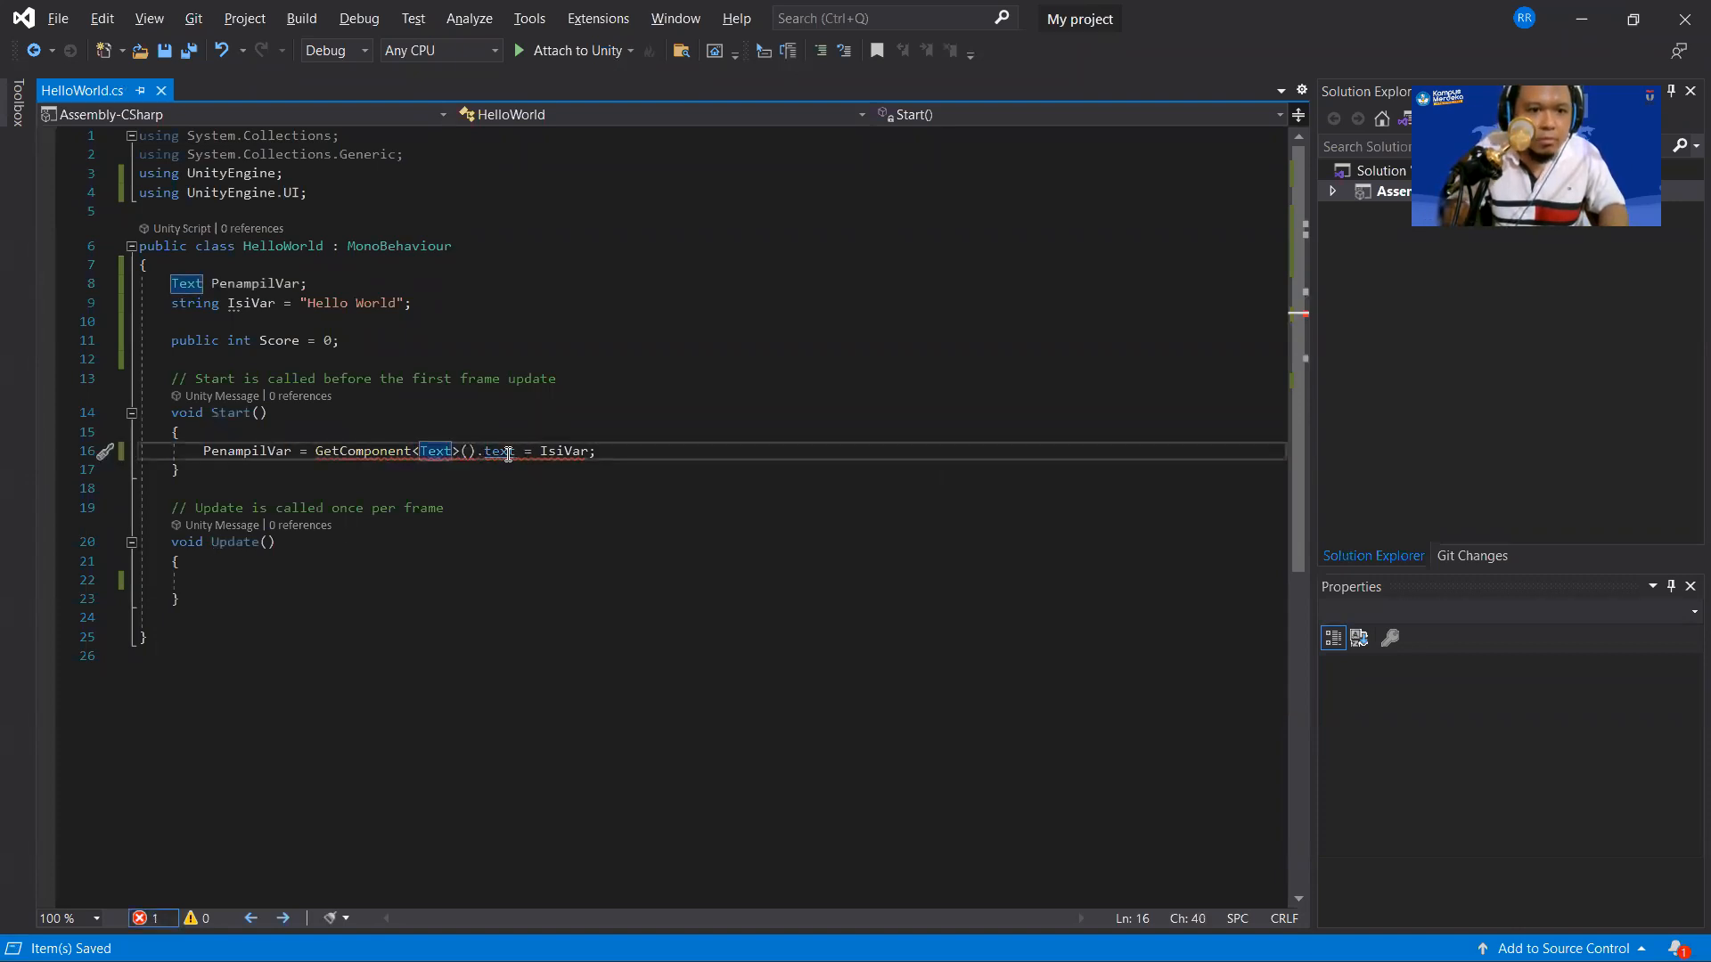
key(Right)
key(Right)
key(Right)
key(shift+End)
key(BackSpace)
text(.)
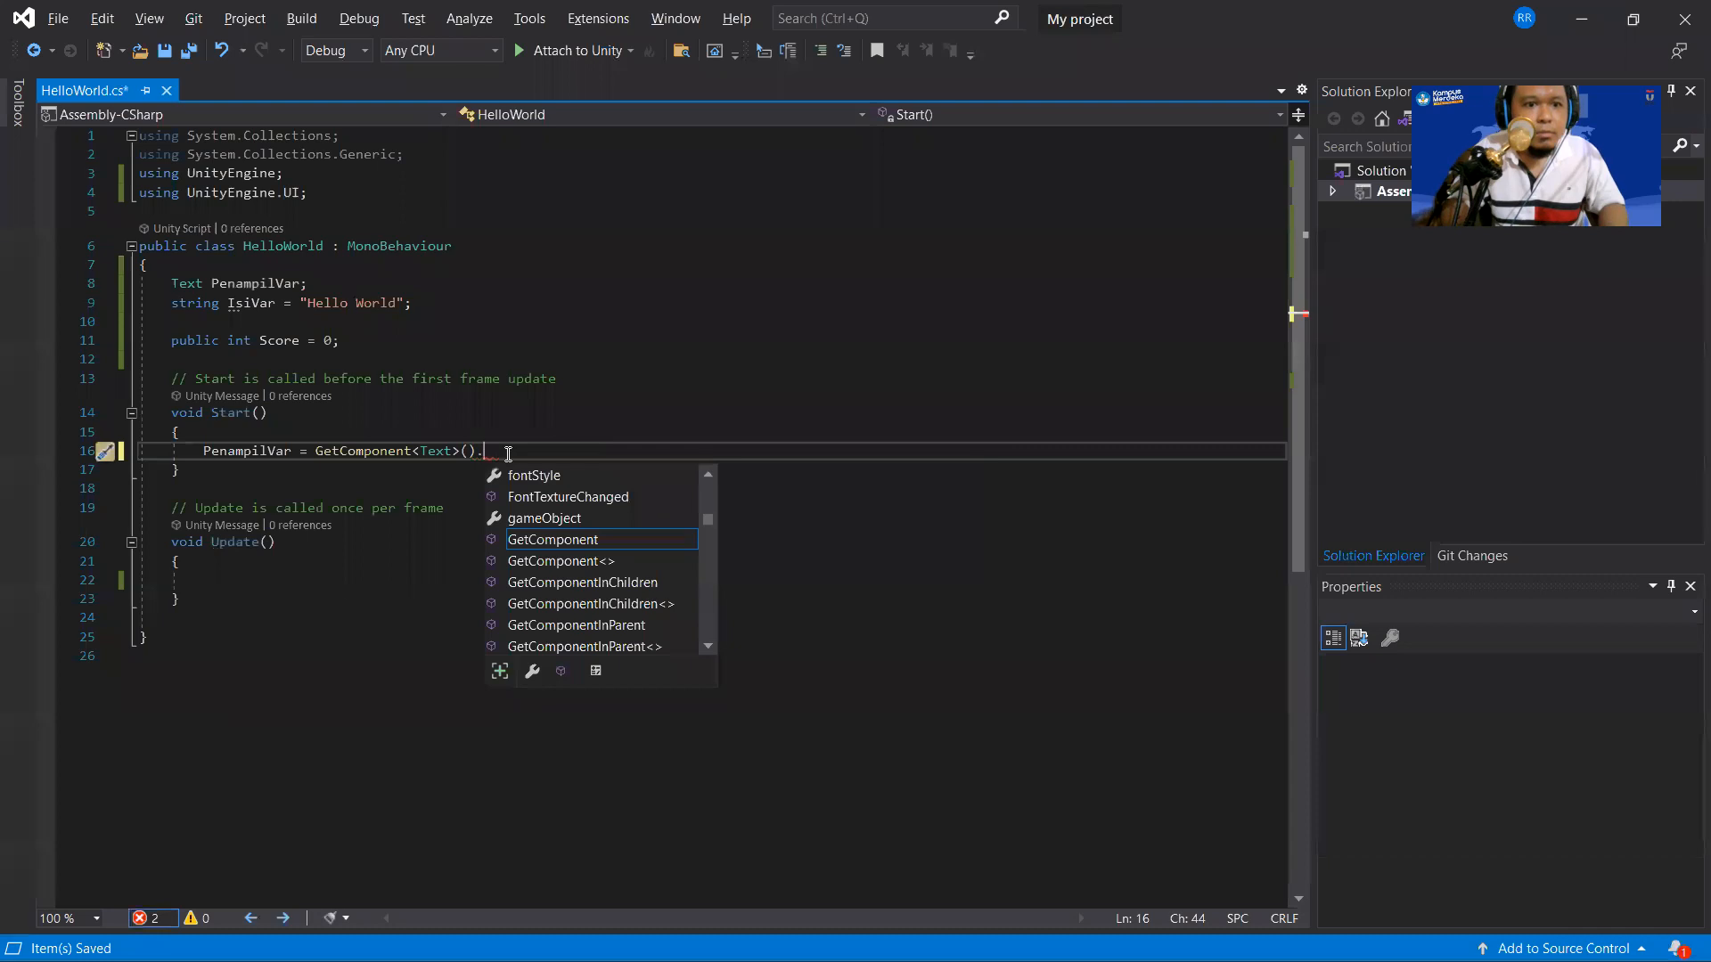
key(shift+Left)
key(shift+Left)
key(shift+Left)
key(shift+Left)
key(shift+Left)
key(shift+Left)
key(shift+Left)
key(shift+Left)
key(shift+Left)
key(shift+Left)
key(shift+Left)
key(shift+Left)
key(shift+Left)
key(shift+Left)
key(shift+Left)
key(shift+Left)
key(shift+Left)
key(shift+Left)
key(shift+Left)
key(shift+Left)
key(shift+Left)
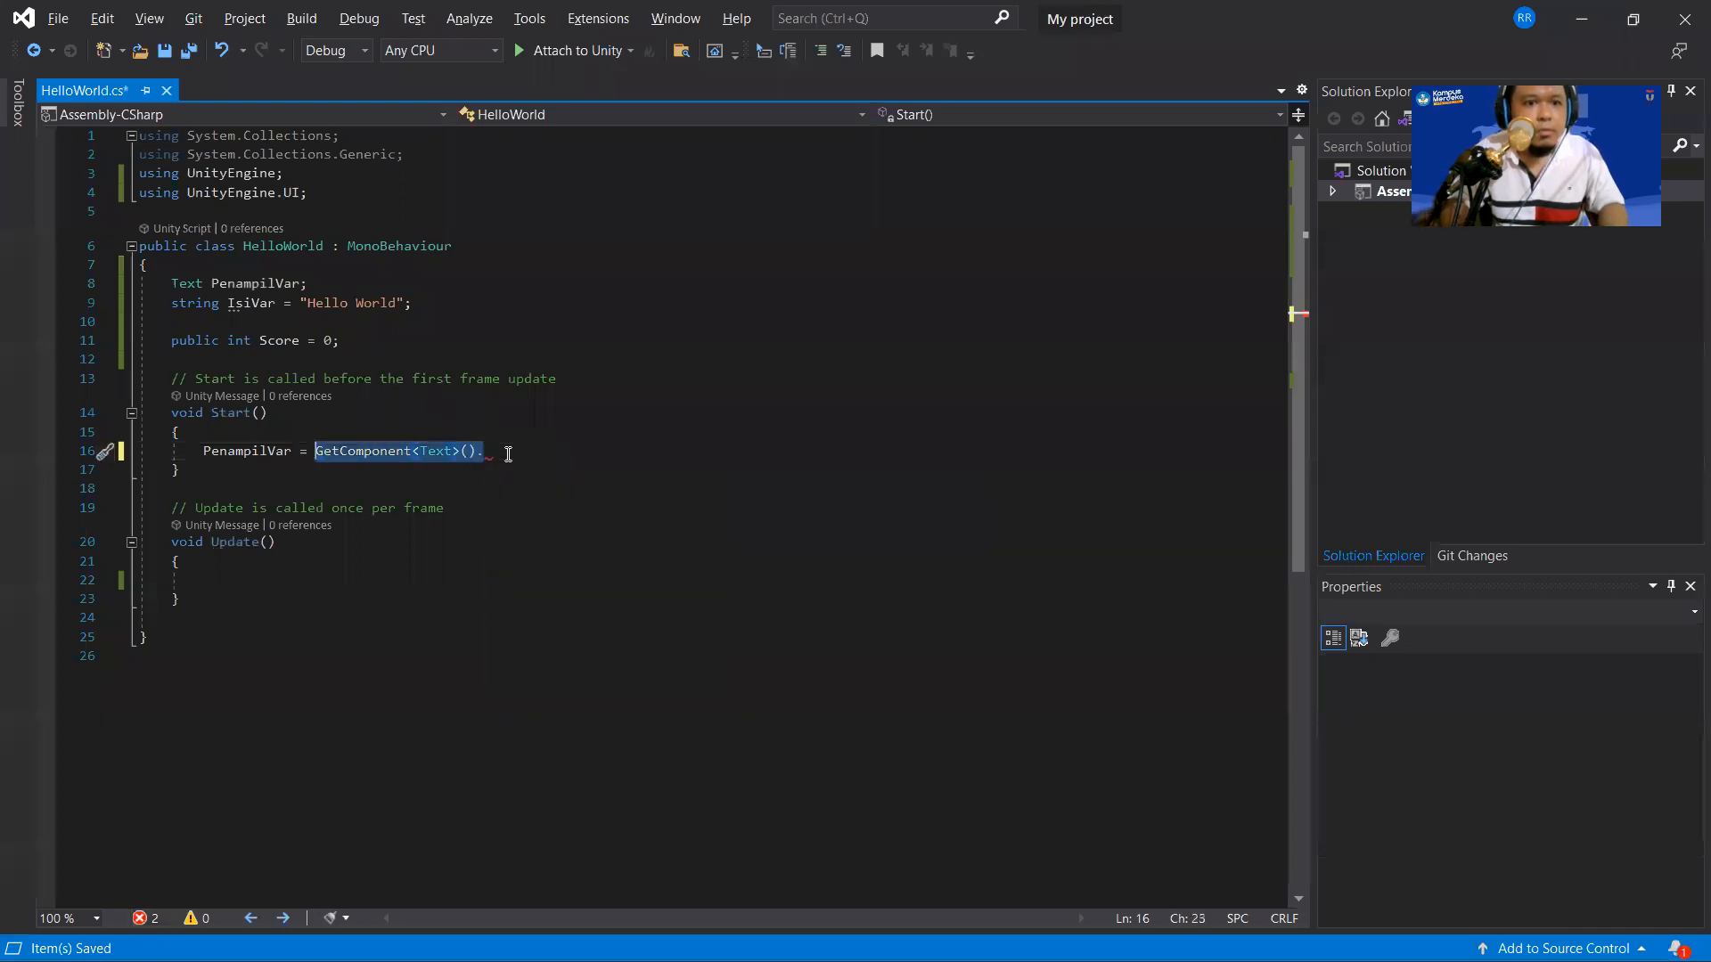
key(ctrl+z)
key(ctrl+z)
Append .text to PenampilVar at the start of the assignment inside Start() and save the script.
key(Left)
key(Left)
key(Left)
key(Left)
key(Left)
key(Left)
key(Left)
key(Left)
key(Left)
key(Left)
key(Left)
key(Left)
key(Left)
key(Left)
key(Left)
key(Left)
key(Left)
key(Left)
key(Left)
key(Left)
key(Left)
key(Left)
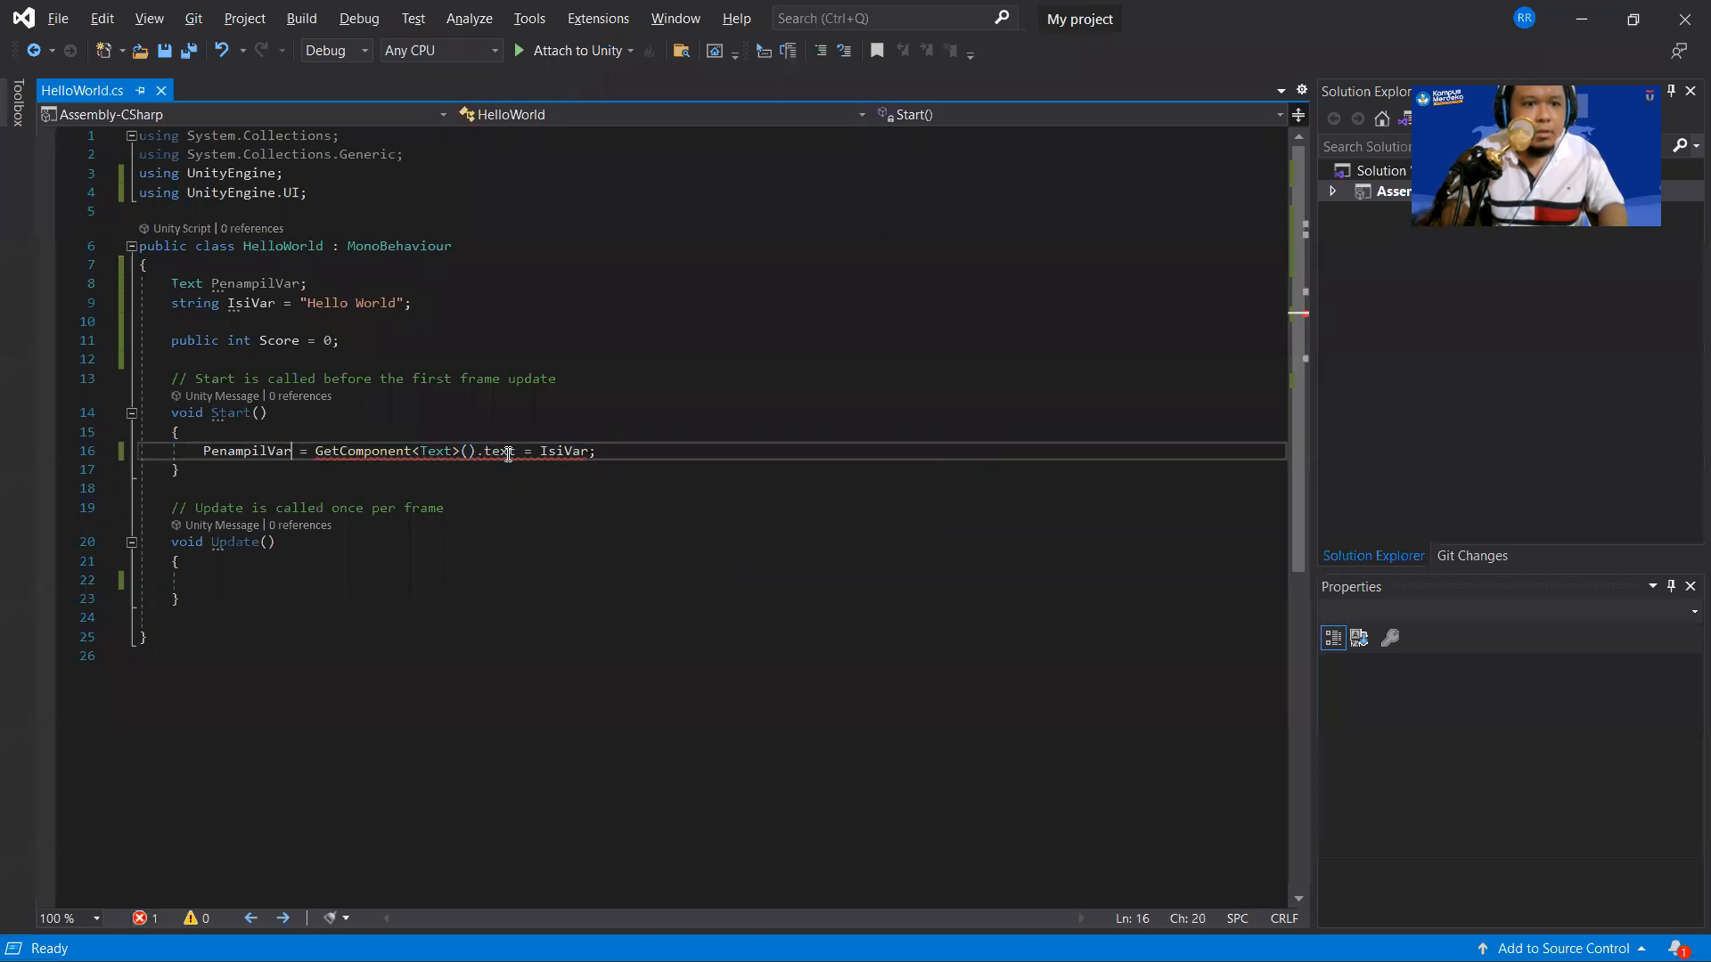
text(.tx)
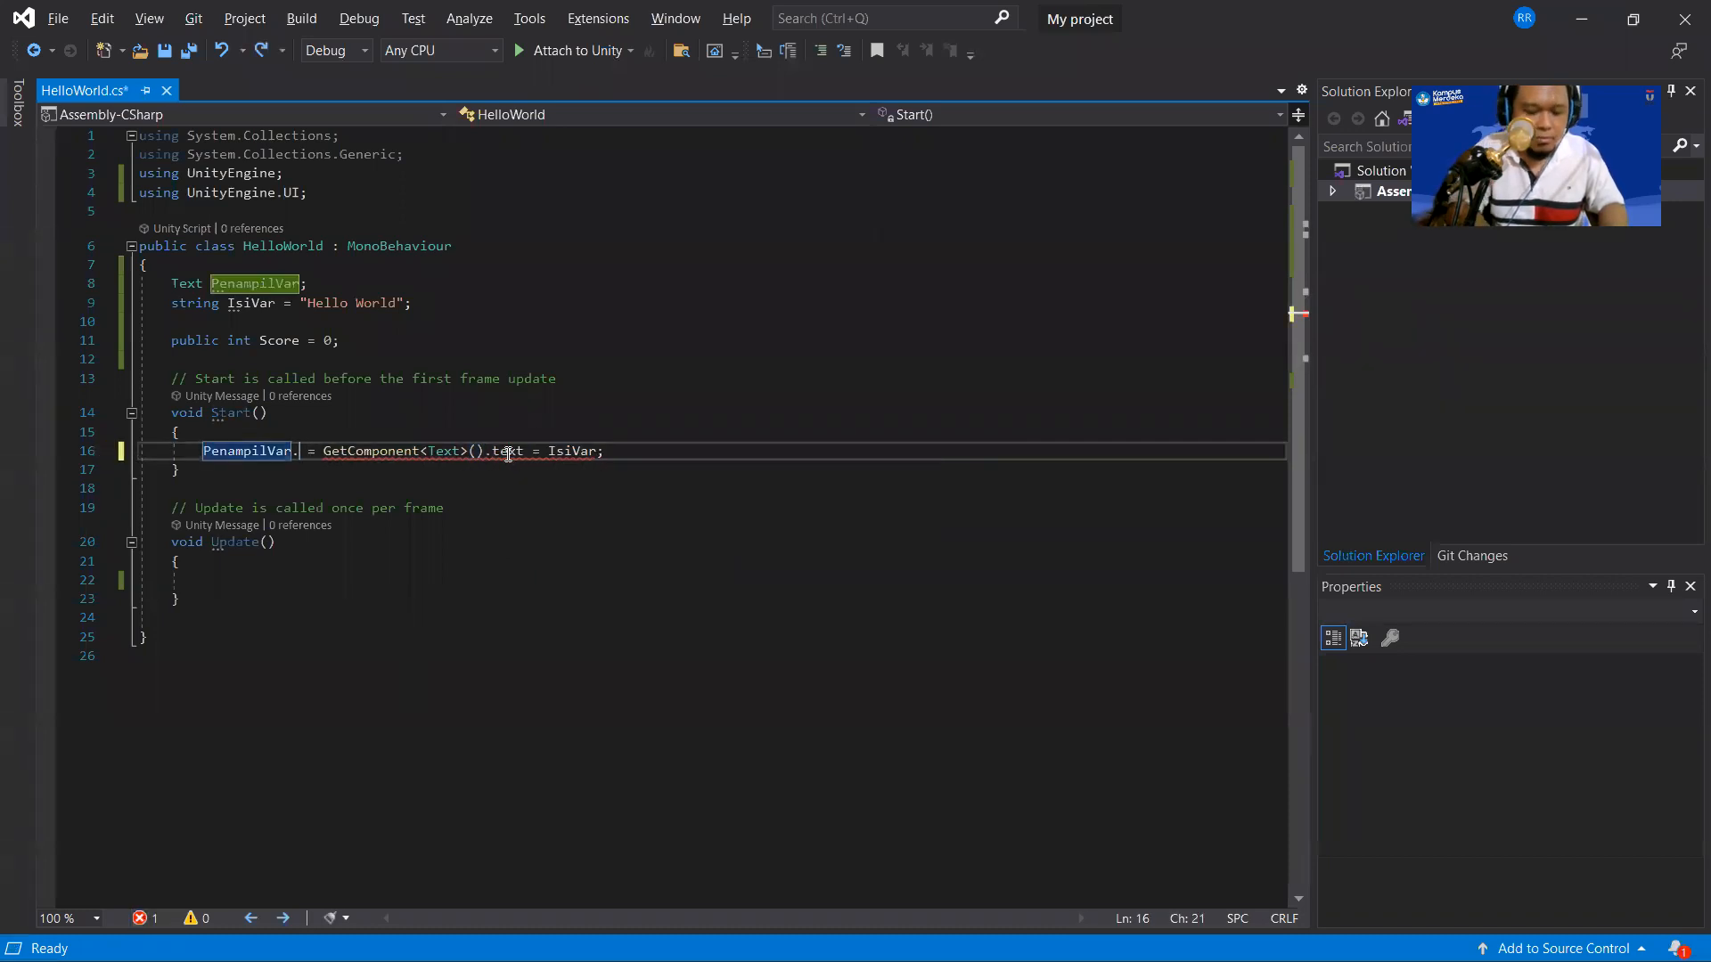
key(BackSpace)
text(ext)
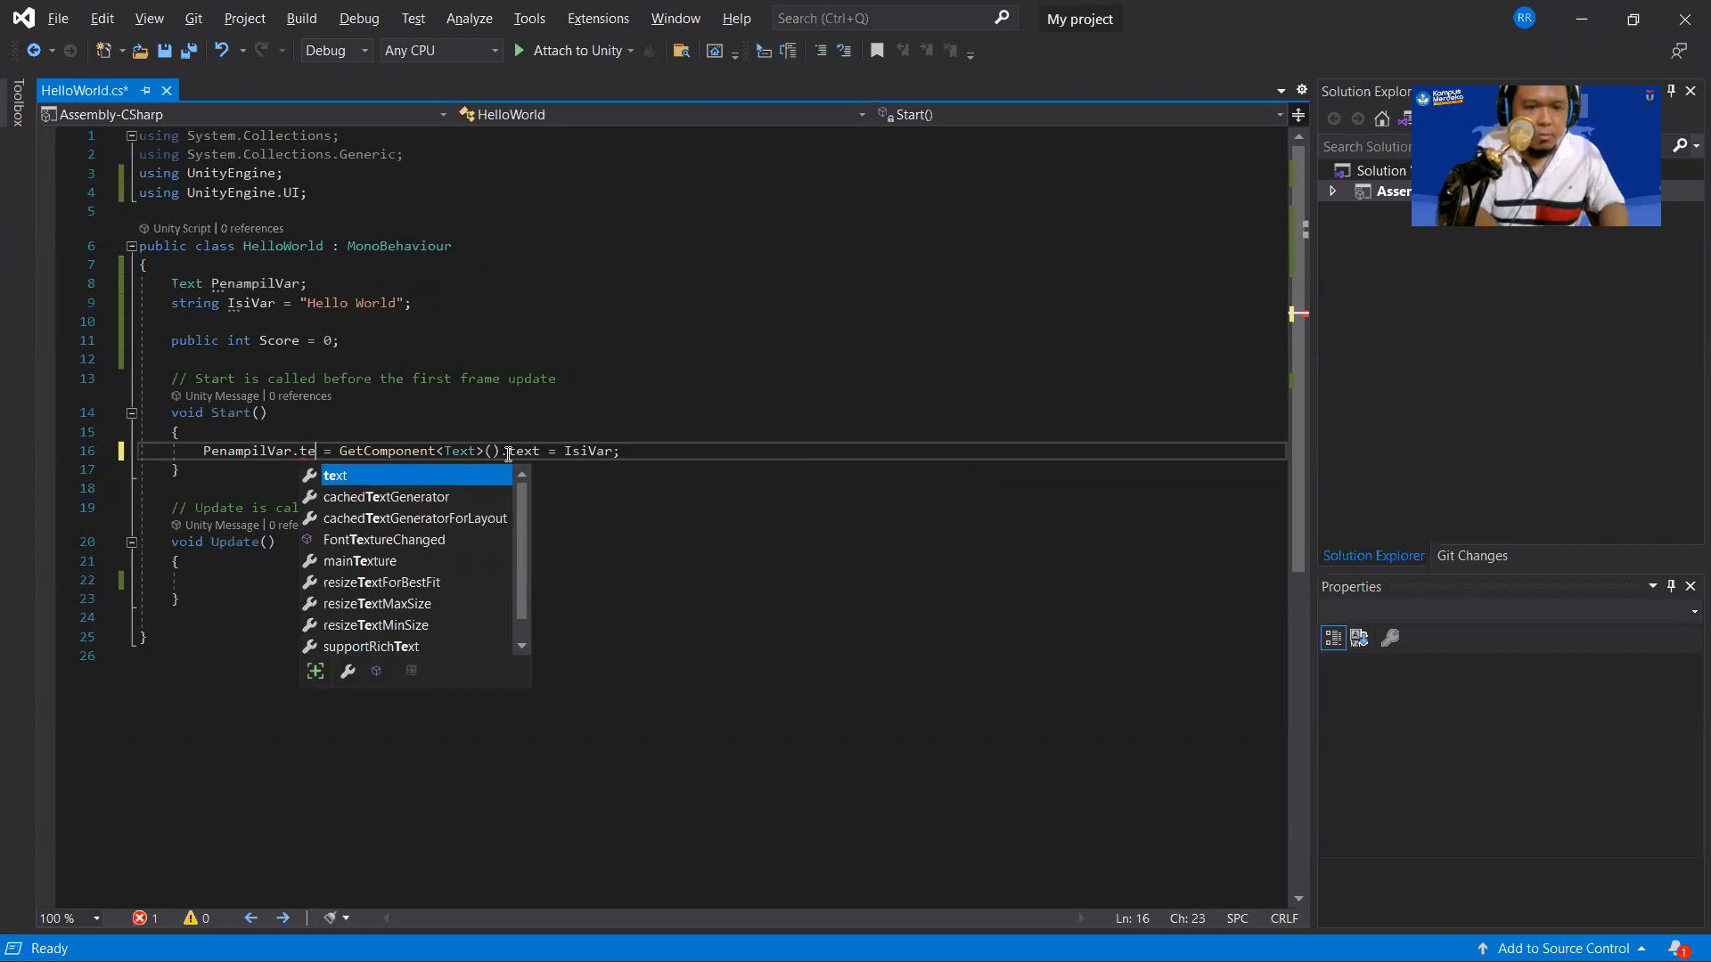
key(ctrl+s)
Remove the trailing = IsiVar from the assignment in Start() and compare the remaining line with slide 16.
key(End)
key(Left)
key(ctrl+shift+Left)
key(ctrl+shift+Left)
key(BackSpace)
shift+click(507, 454)
key(ctrl+shift+Left)
key(ctrl+shift+Left)
key(ctrl+shift+Left)
key(ctrl+shift+Left)
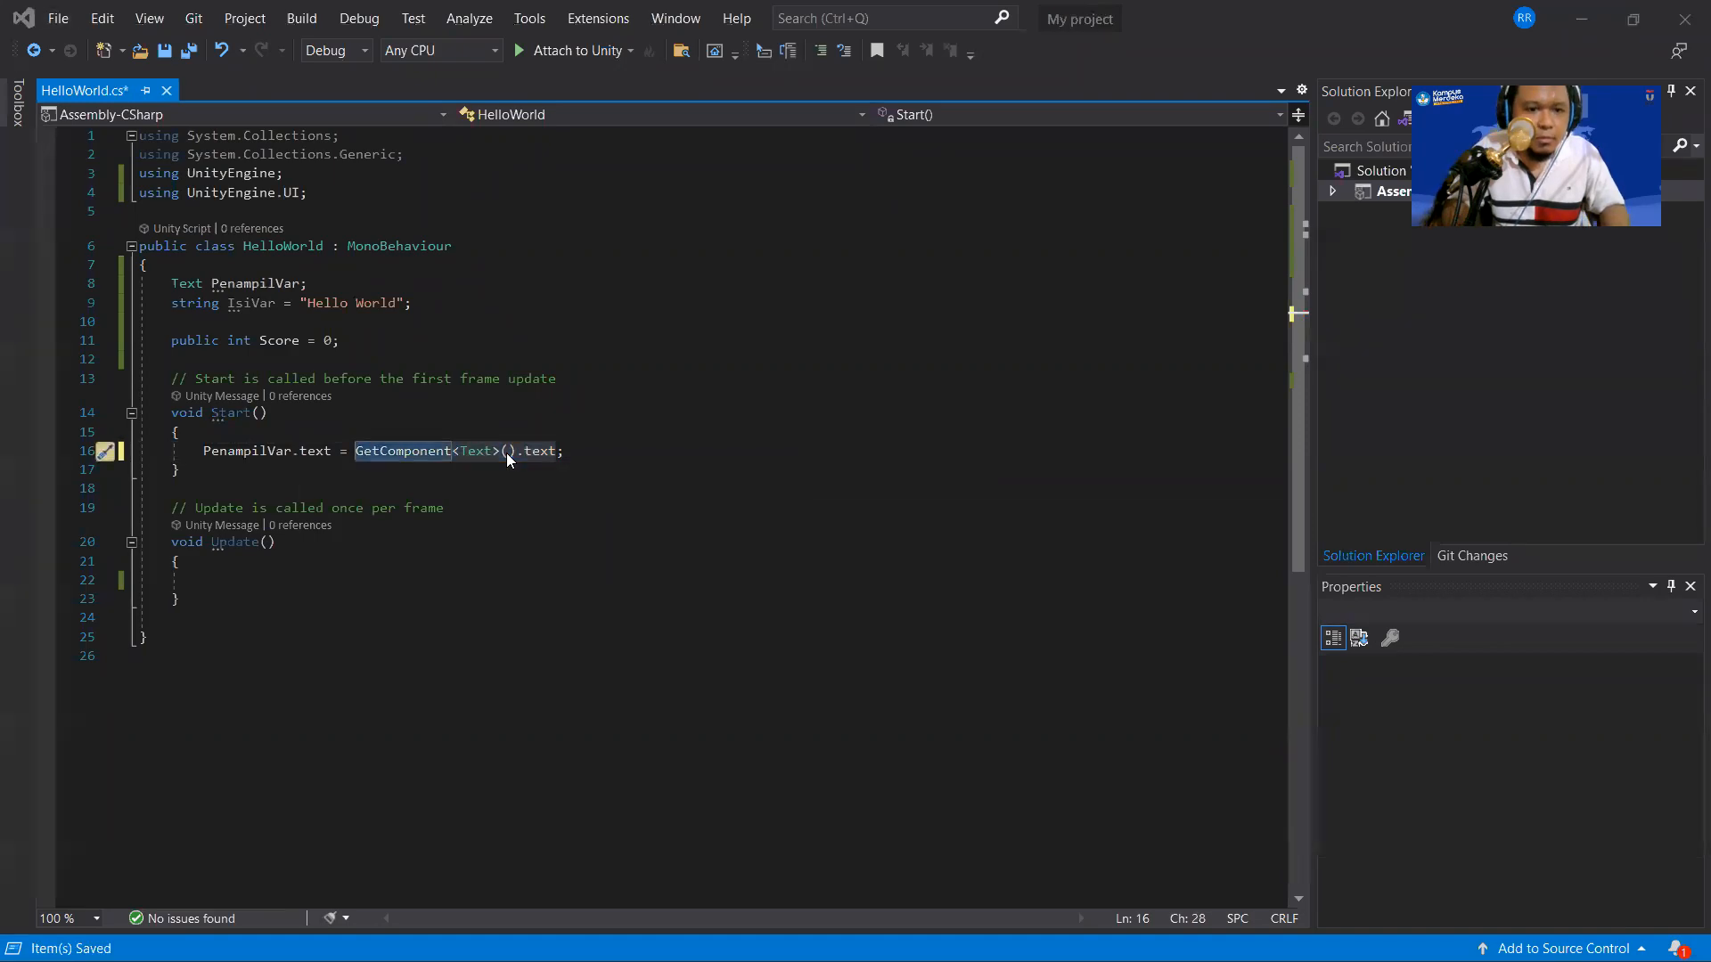
key(alt+Tab)
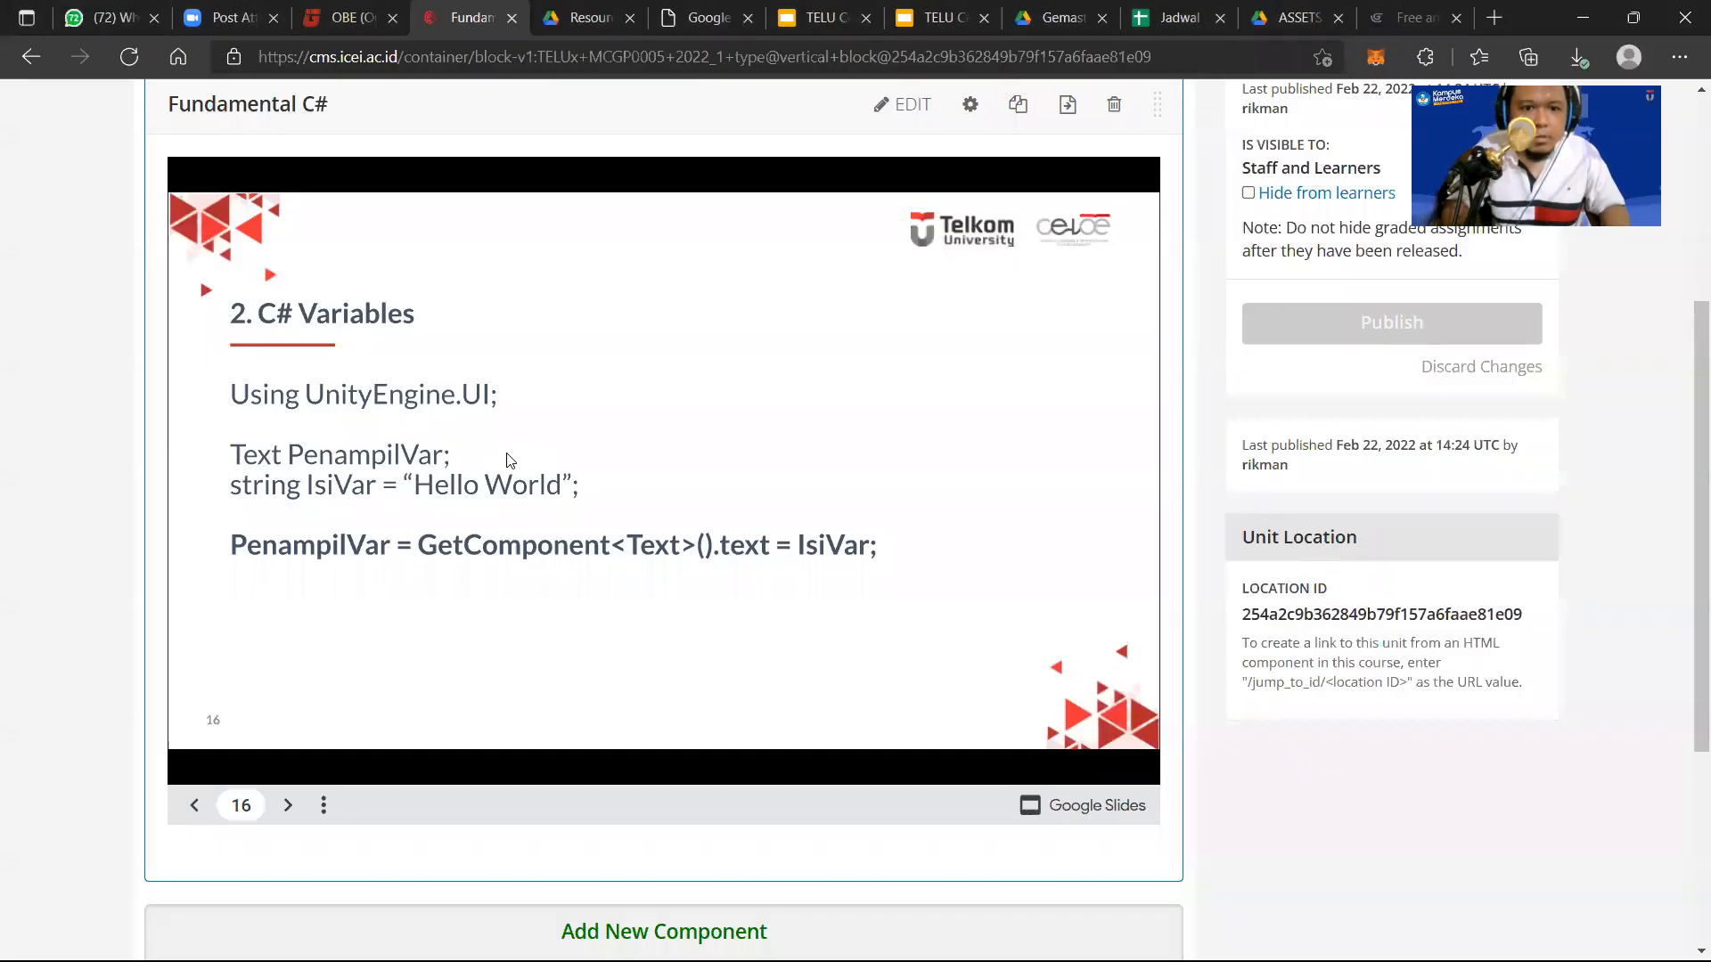
key(alt+Tab)
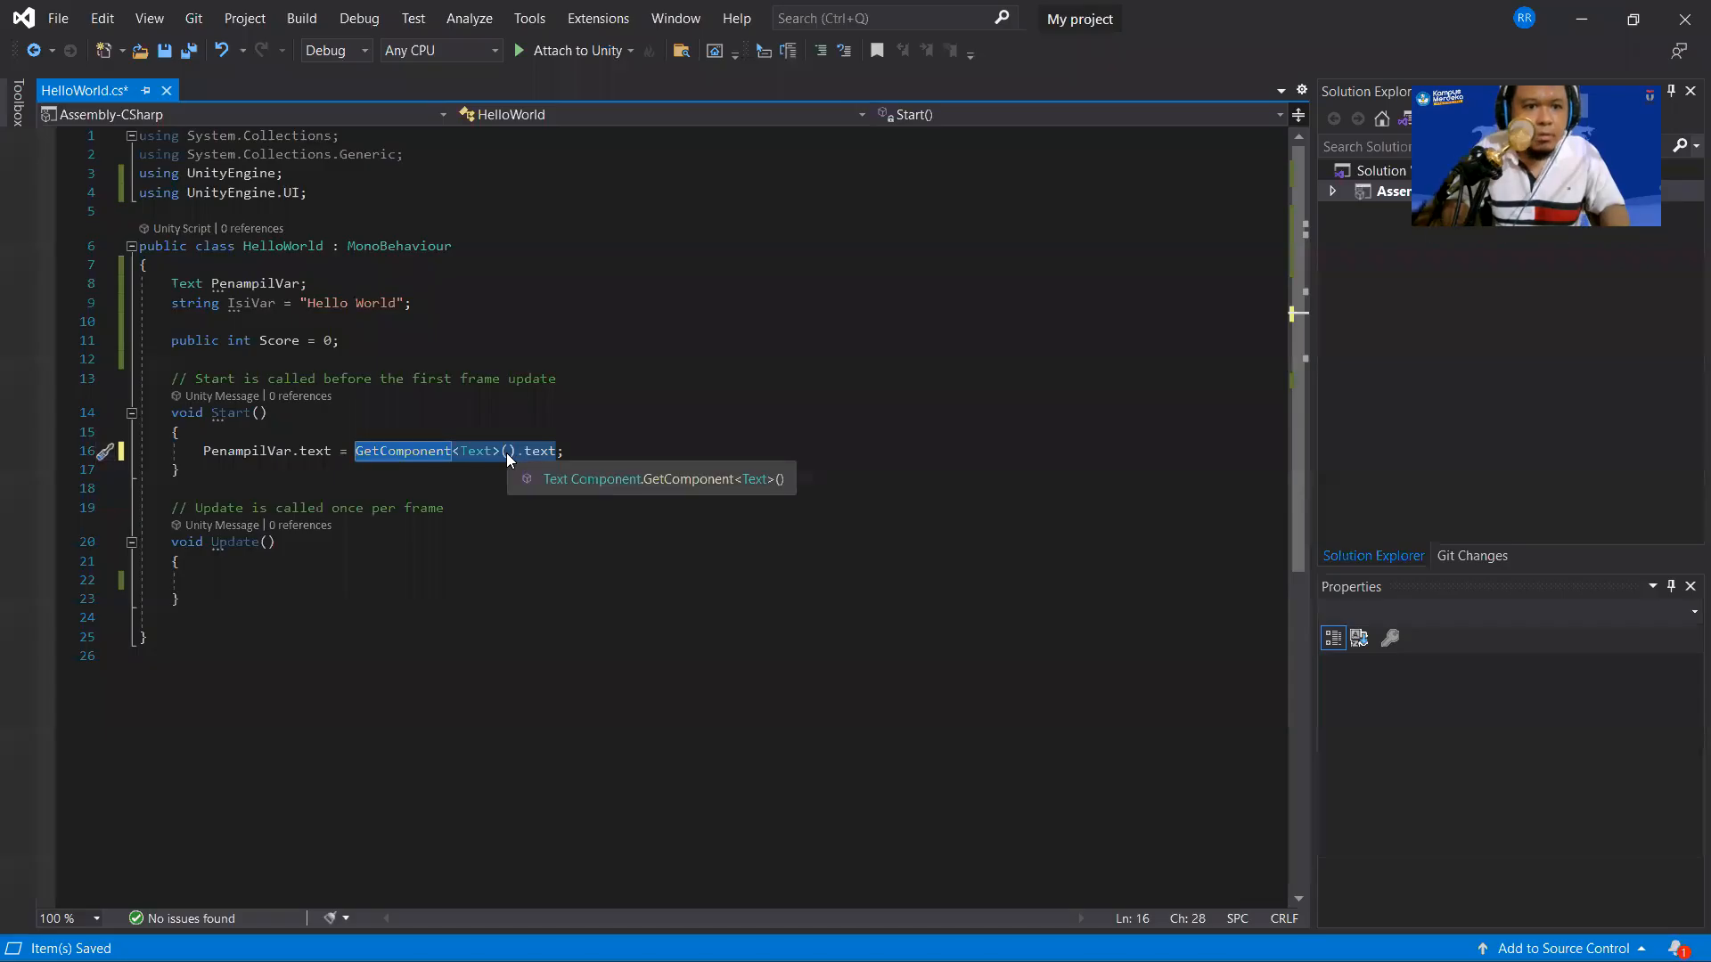
Replace GetComponent<Text>().text on the assignment's right-hand side with IsiVar.
key(Left)
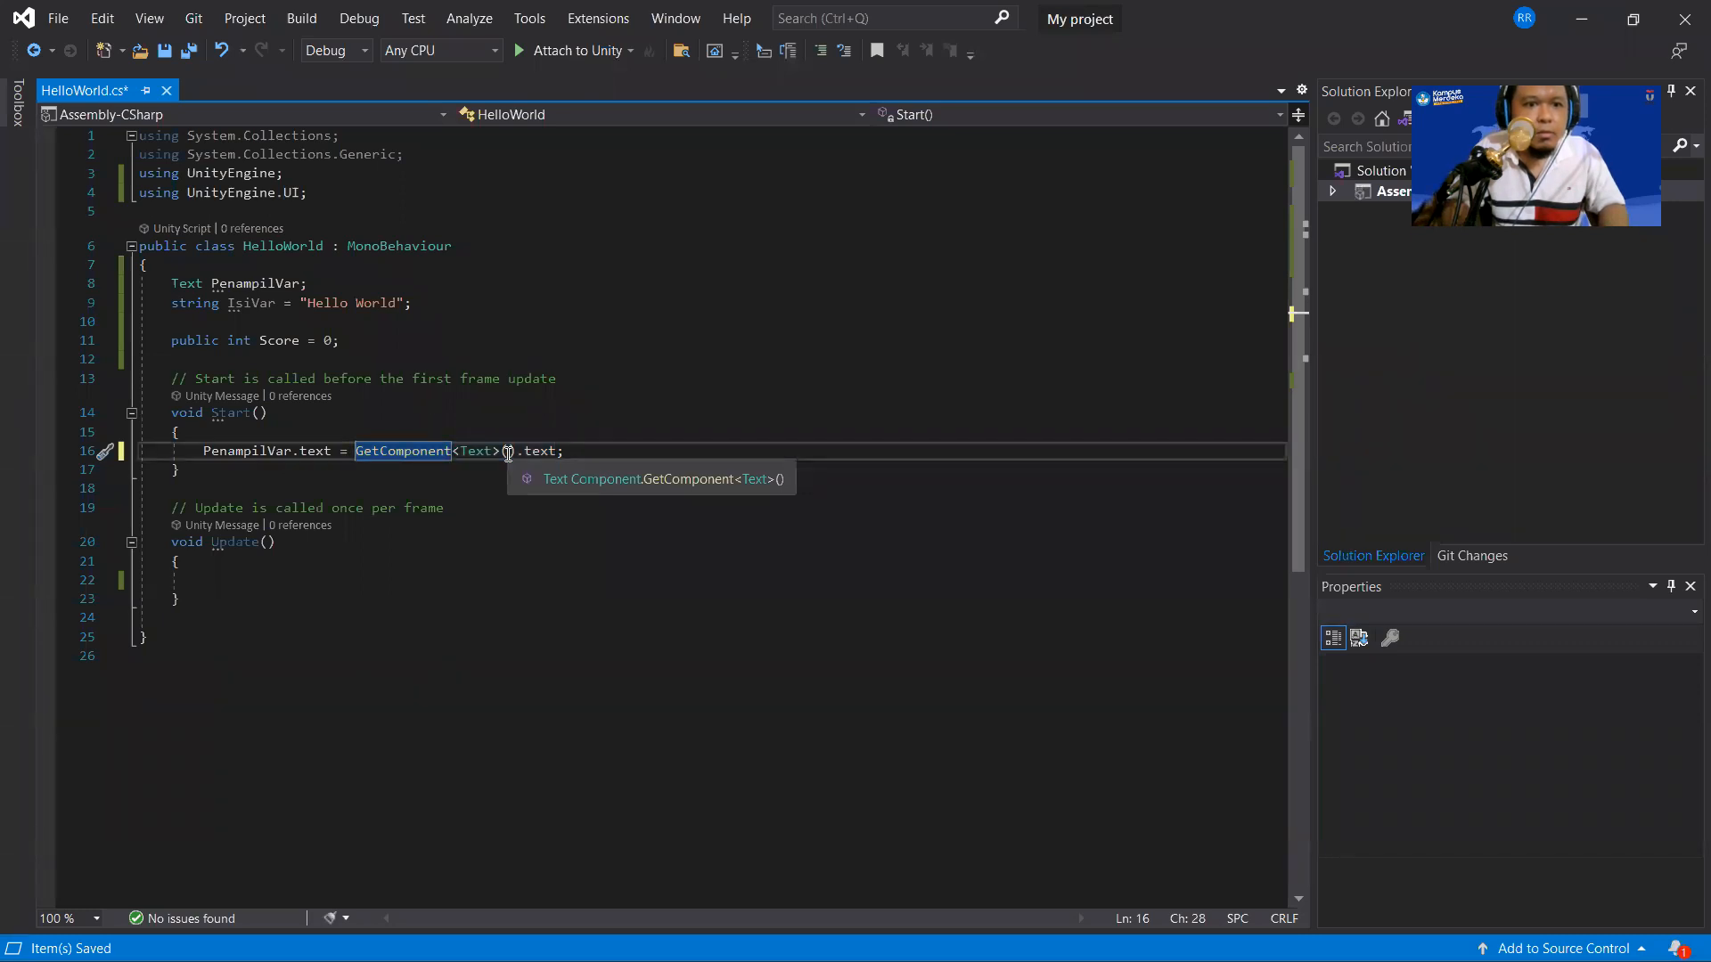
key(shift+End)
key(Left)
key(Left)
key(Right)
key(shift+End)
key(shift+Left)
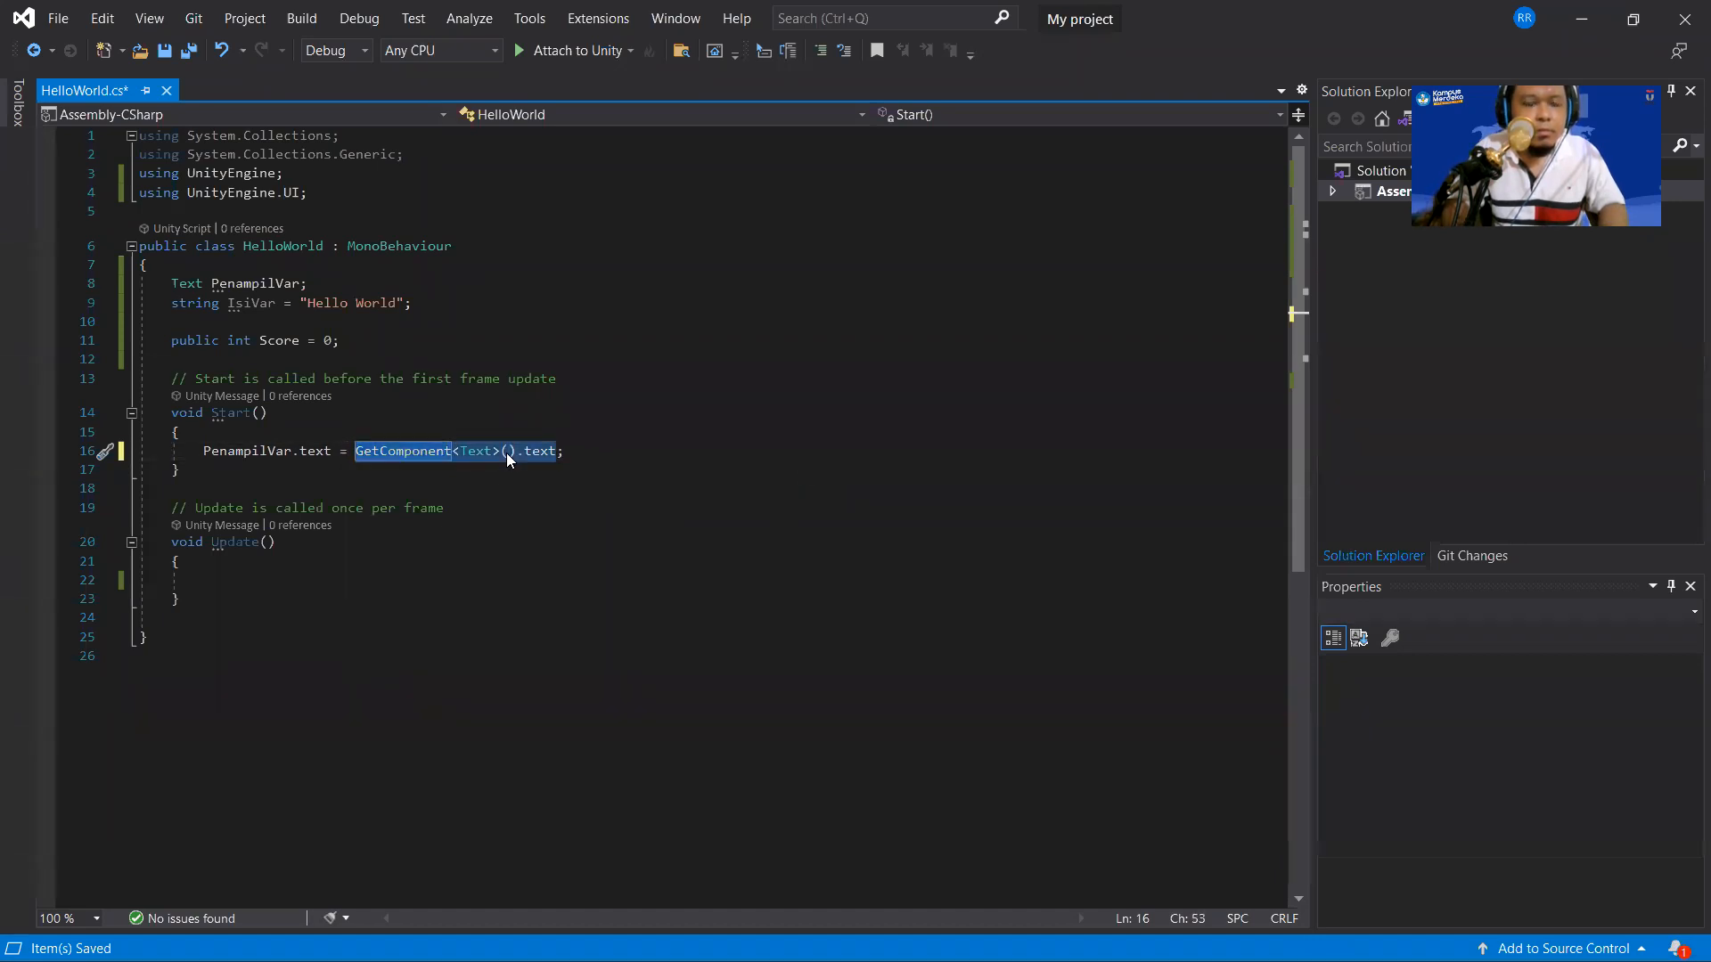
key(BackSpace)
text(IsiVar)
Write GetComponent<Text>().text on a new line above the PenampilVar.text assignment in Start().
key(Up)
key(Return)
text(Get)
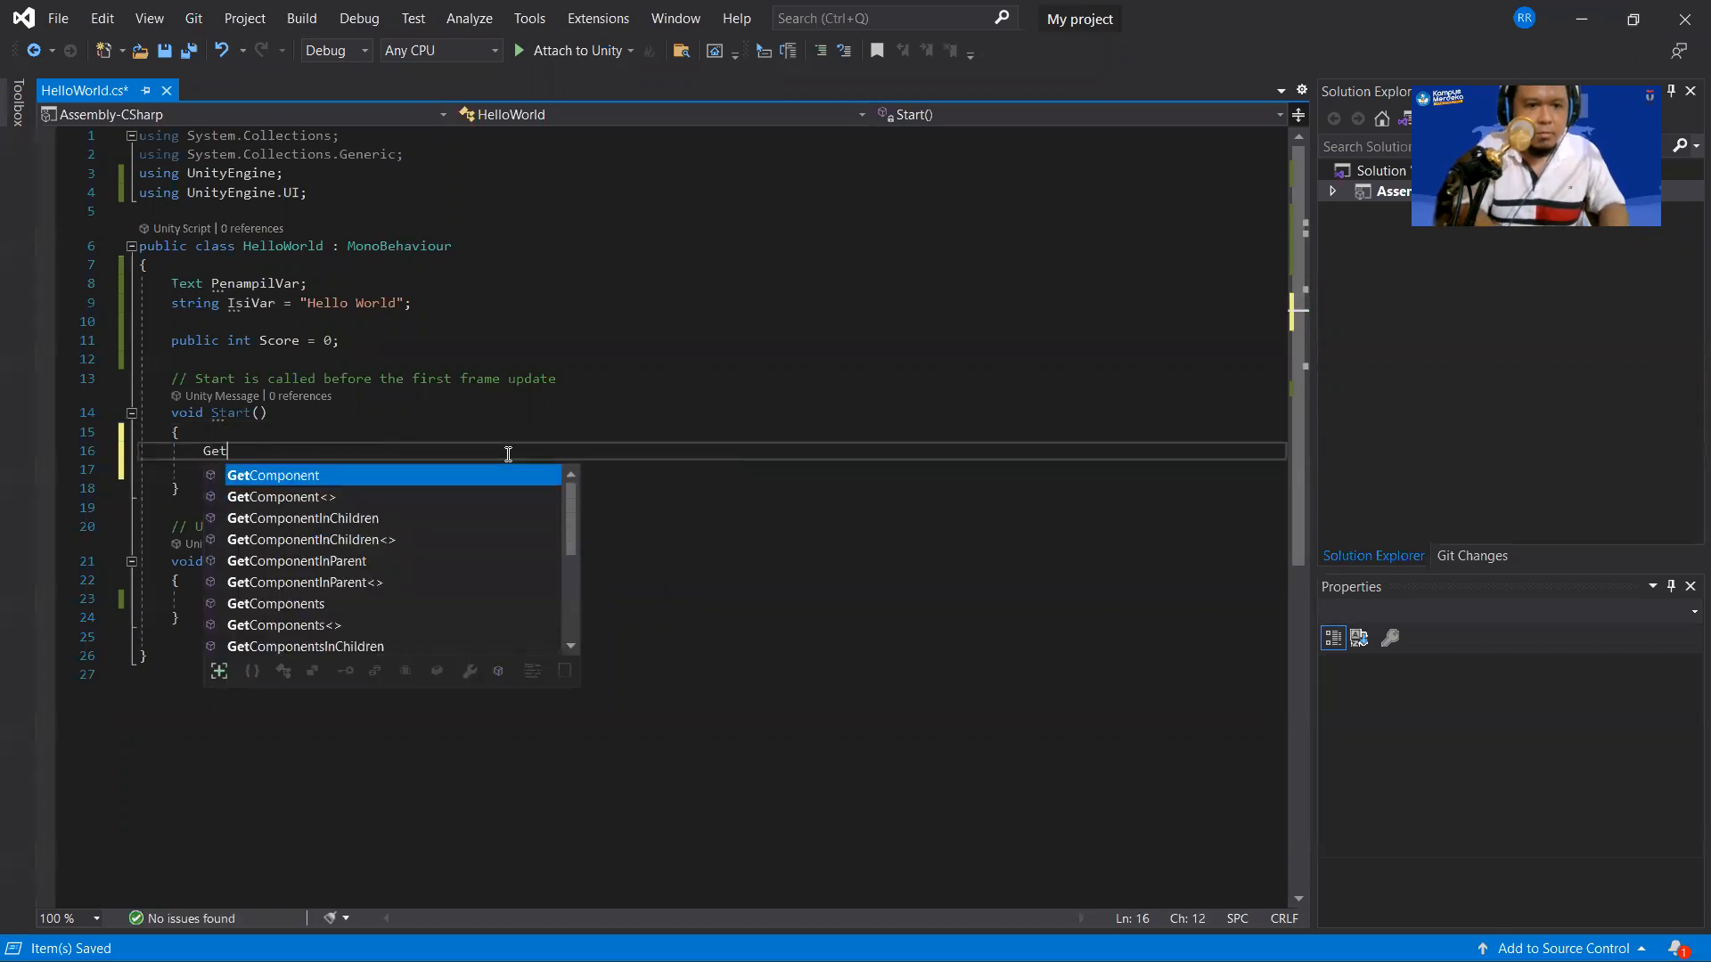
text(Component<text>)
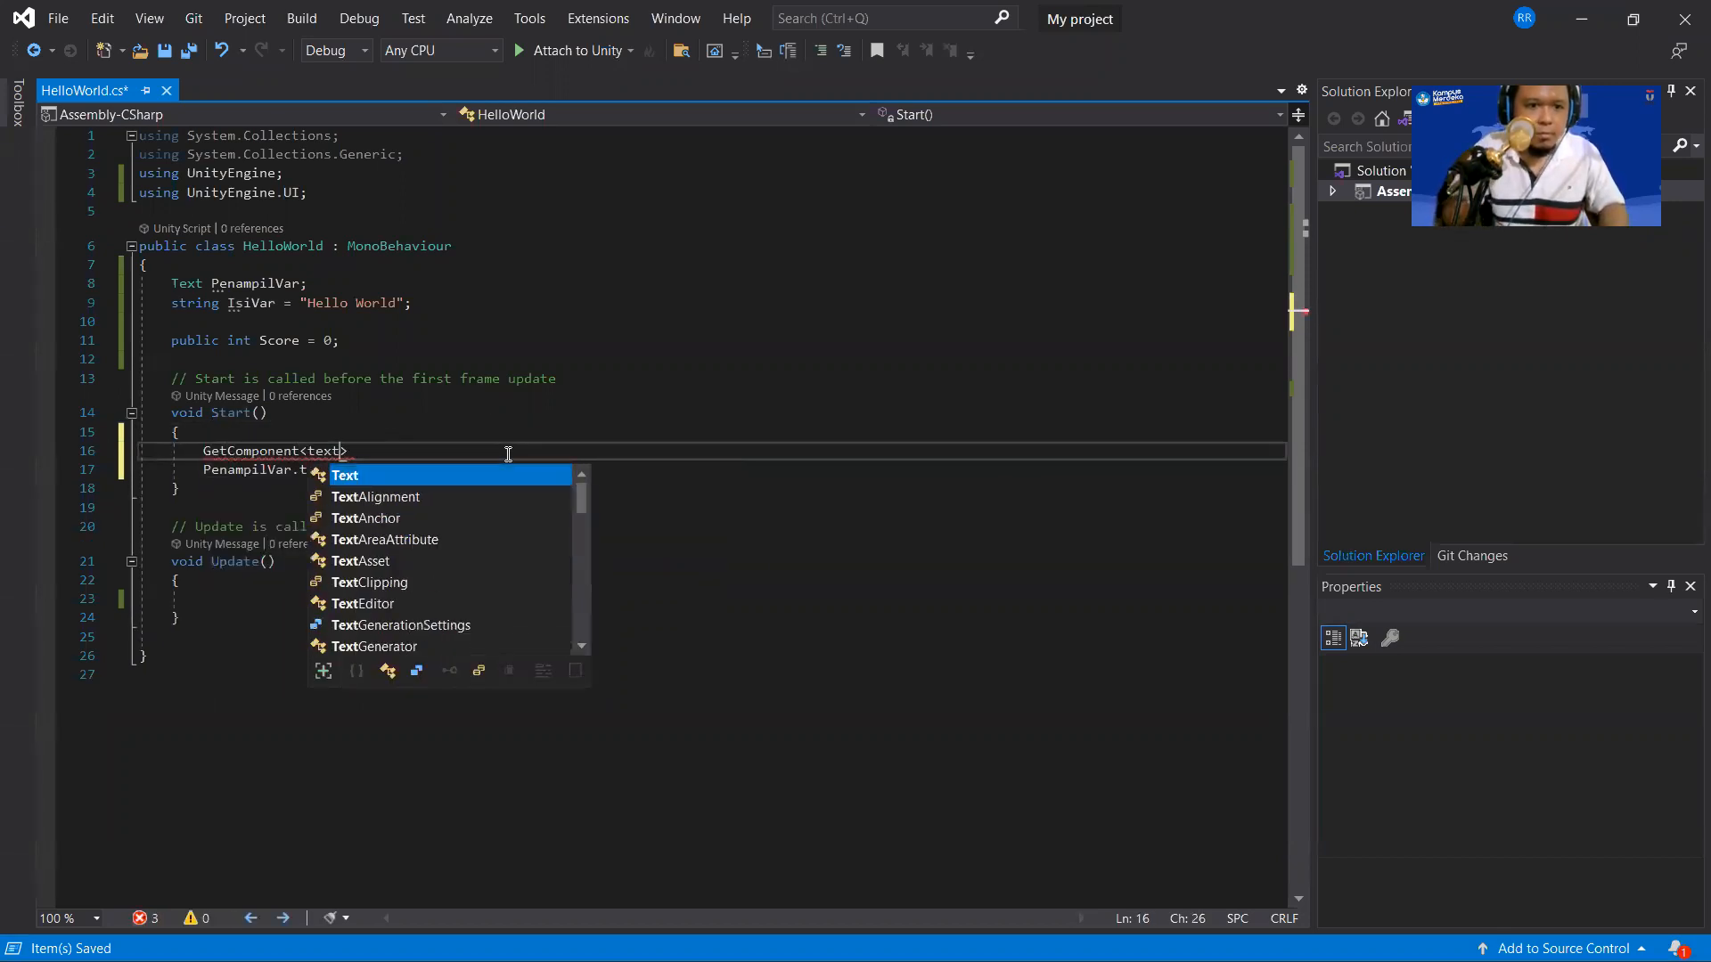
key(ctrl+shift+Left)
text(Text)
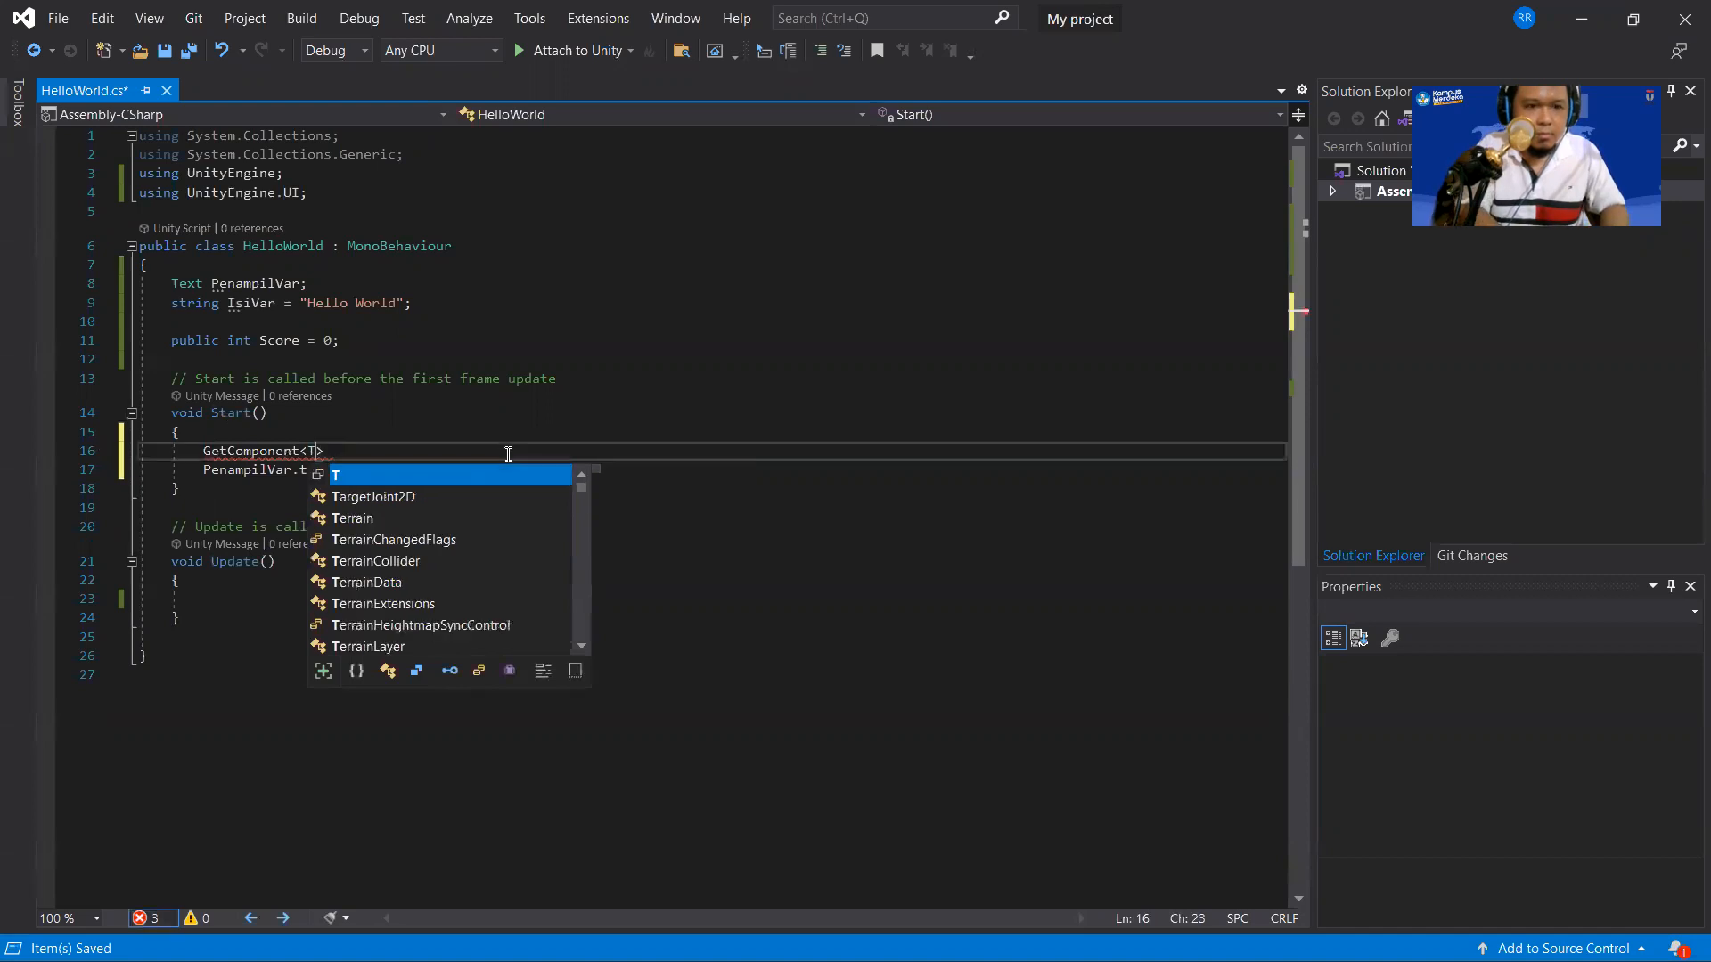
text(>()/.)
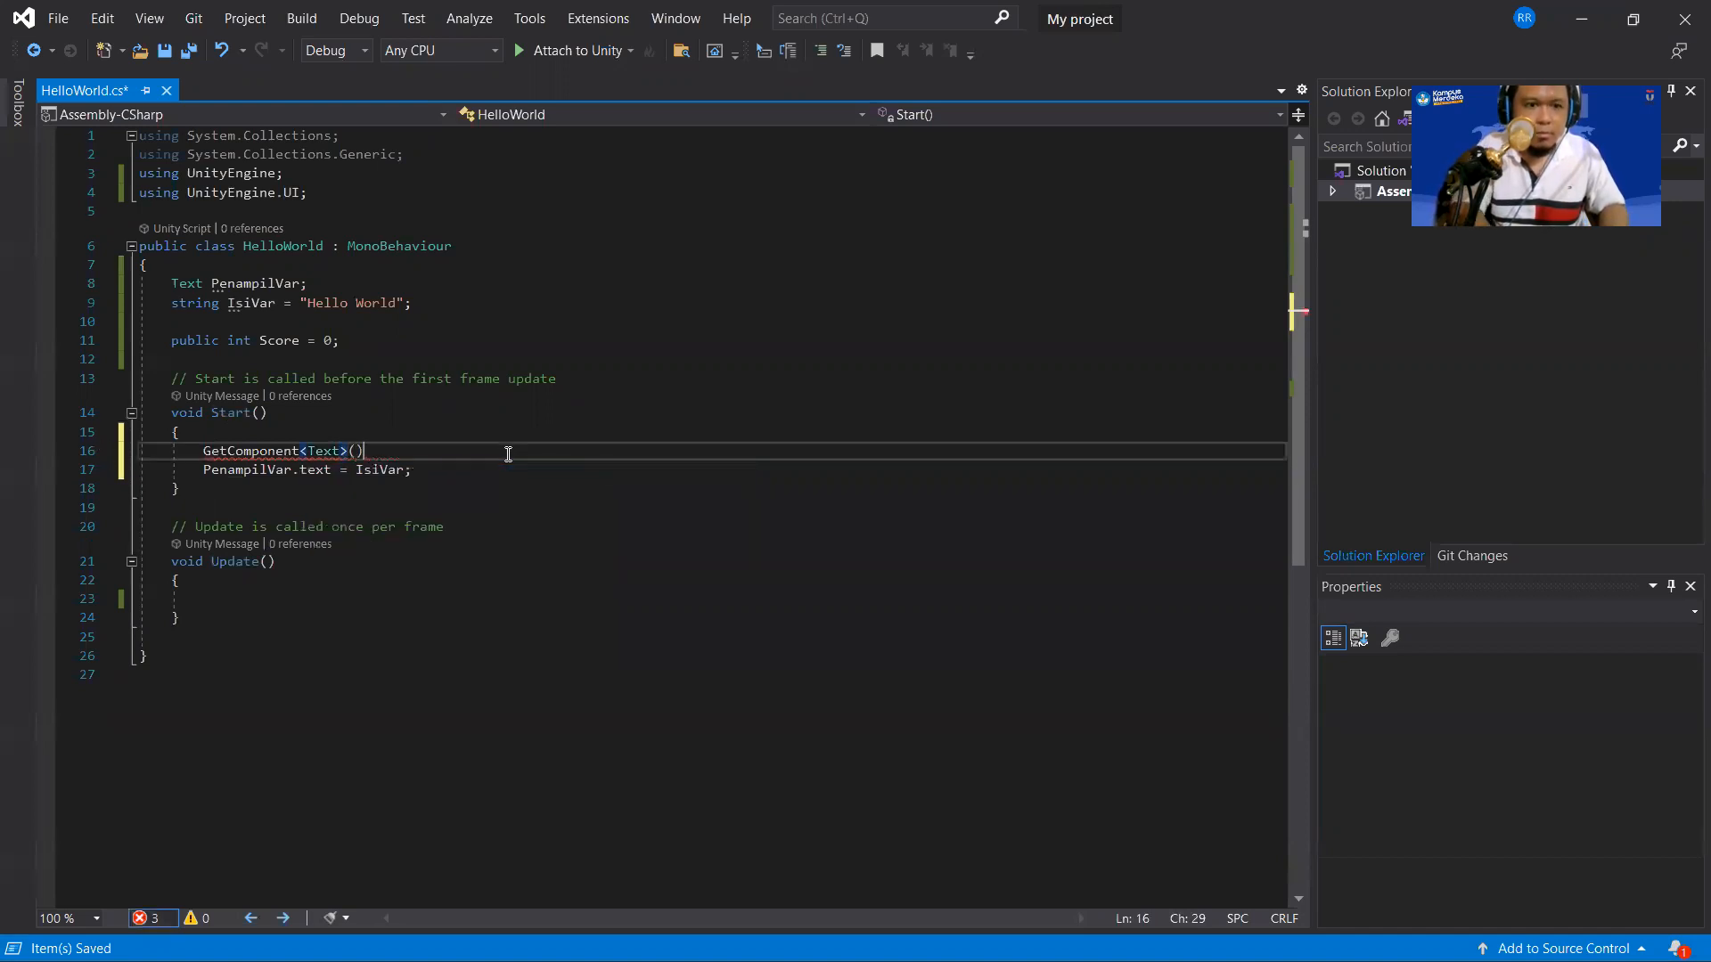
key(BackSpace)
key(BackSpace)
text(.text)
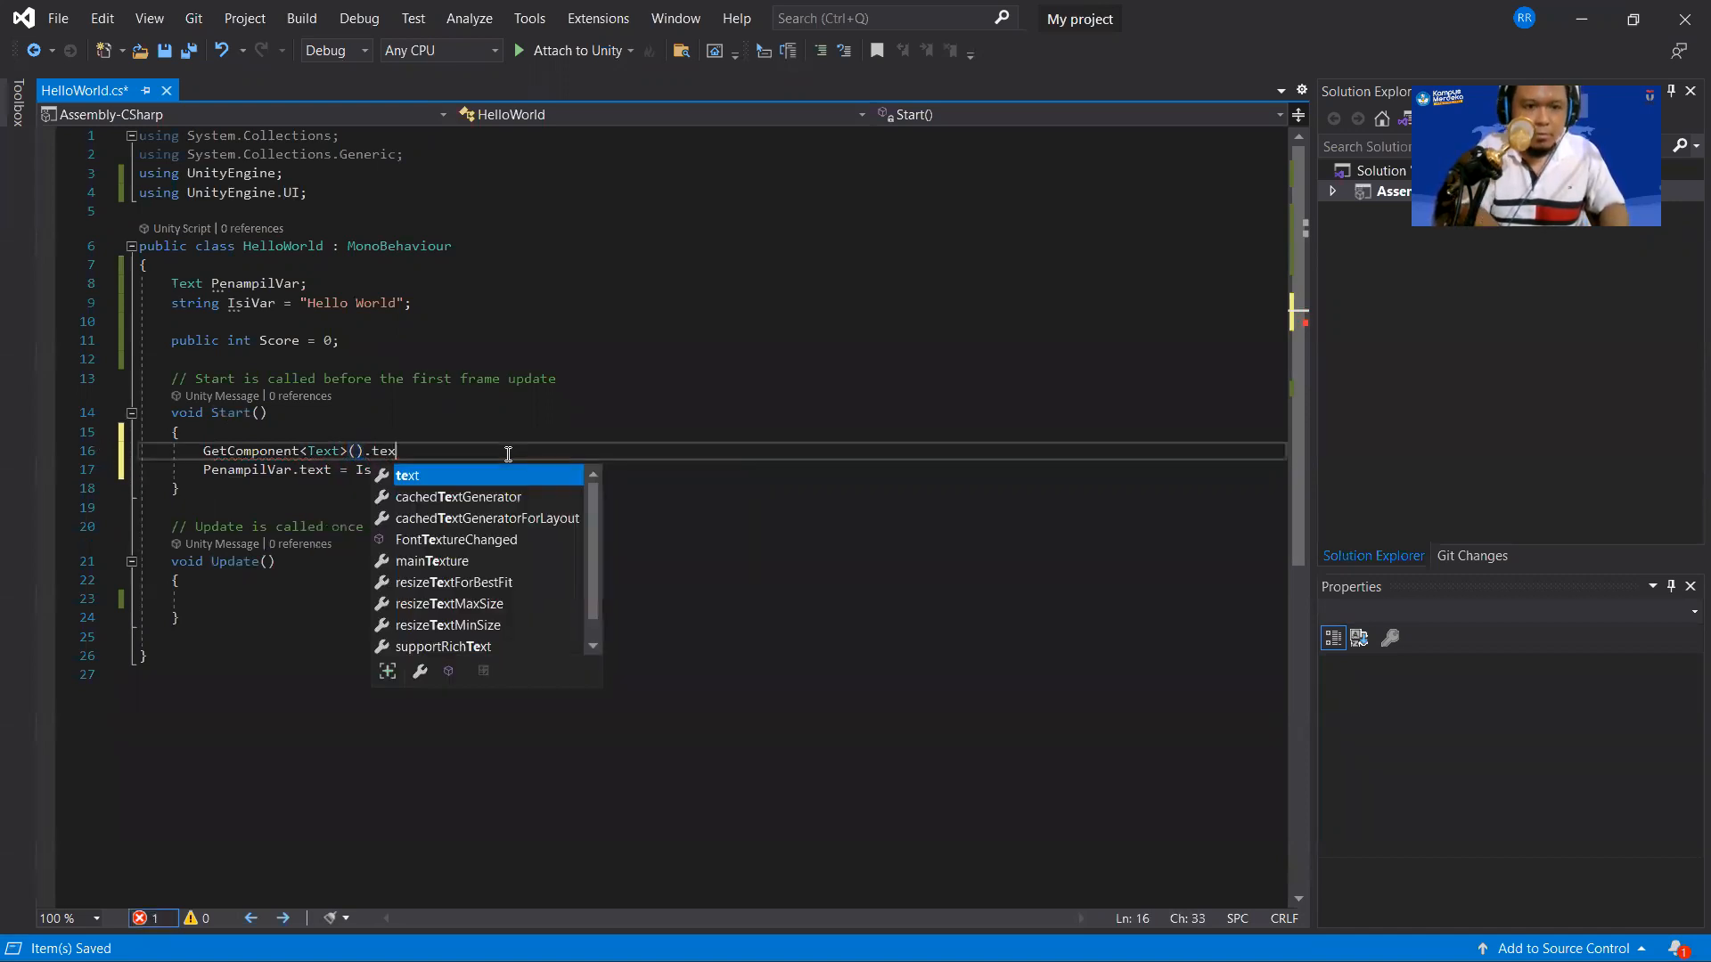
Move GetComponent<Text>().text into the assignment in place of PenampilVar.text, delete the emptied line, and save the script.
key(shift+Home)
key(ctrl+x)
key(Down)
key(ctrl+shift+Right)
key(ctrl+shift+Right)
key(ctrl+v)
key(ctrl+shift+Right)
key(Delete)
key(Up)
key(Home)
key(shift+Down)
key(Delete)
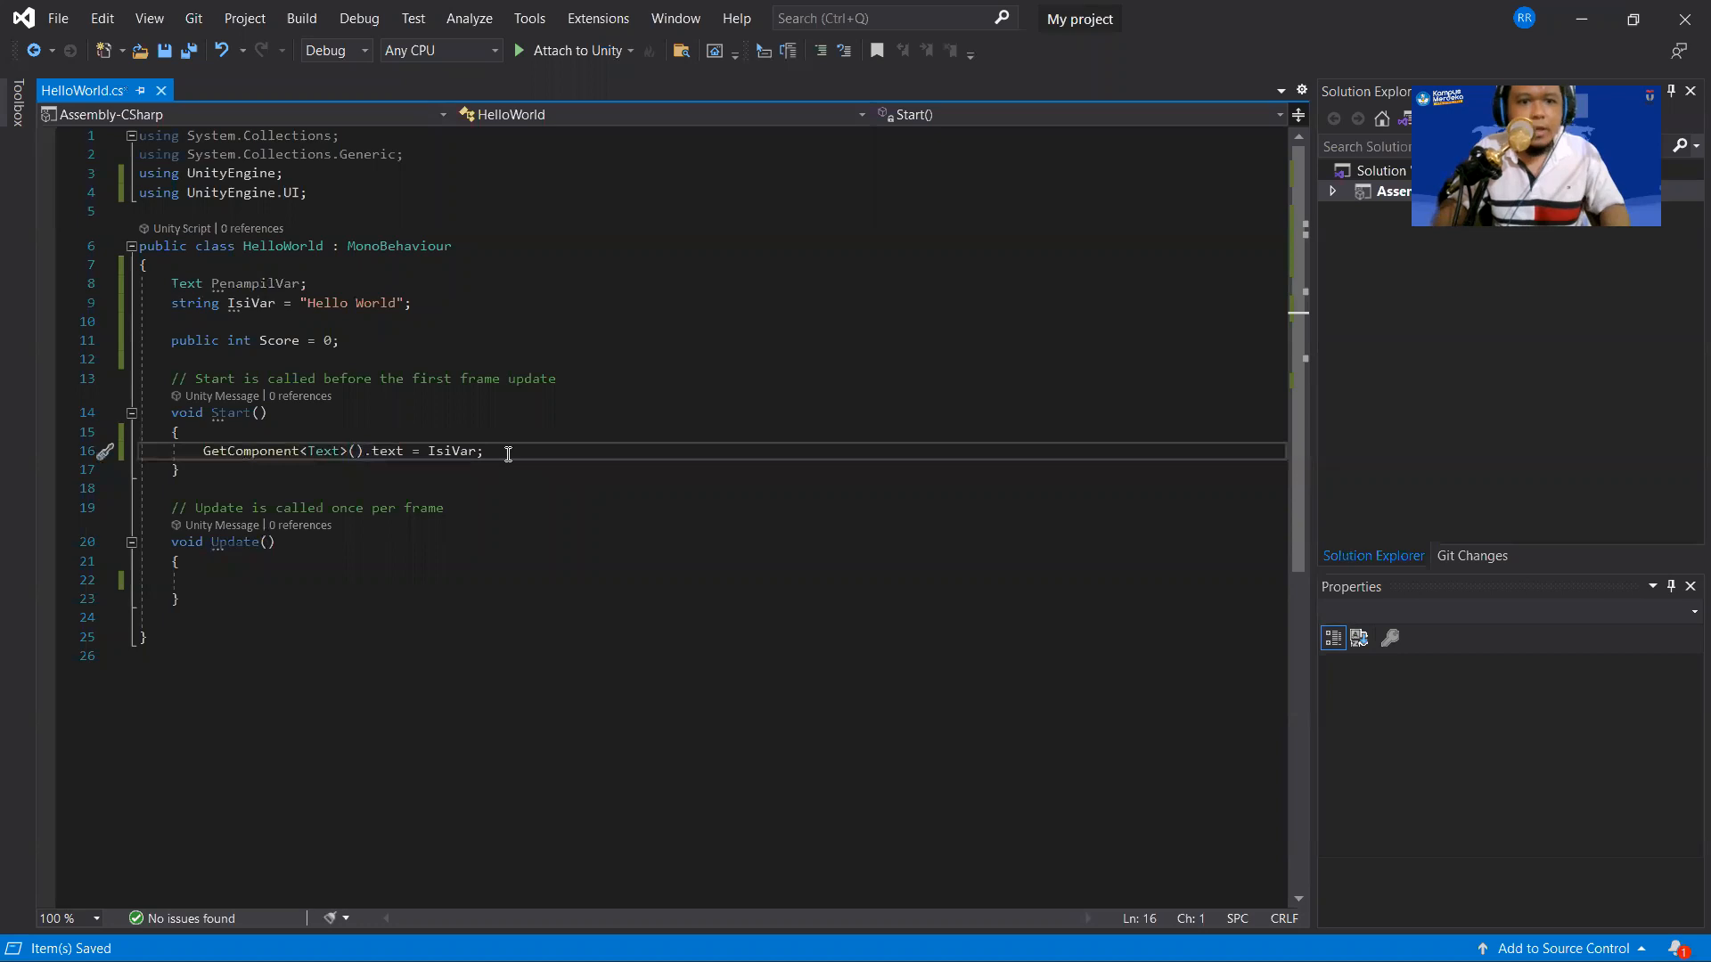
key(ctrl+s)
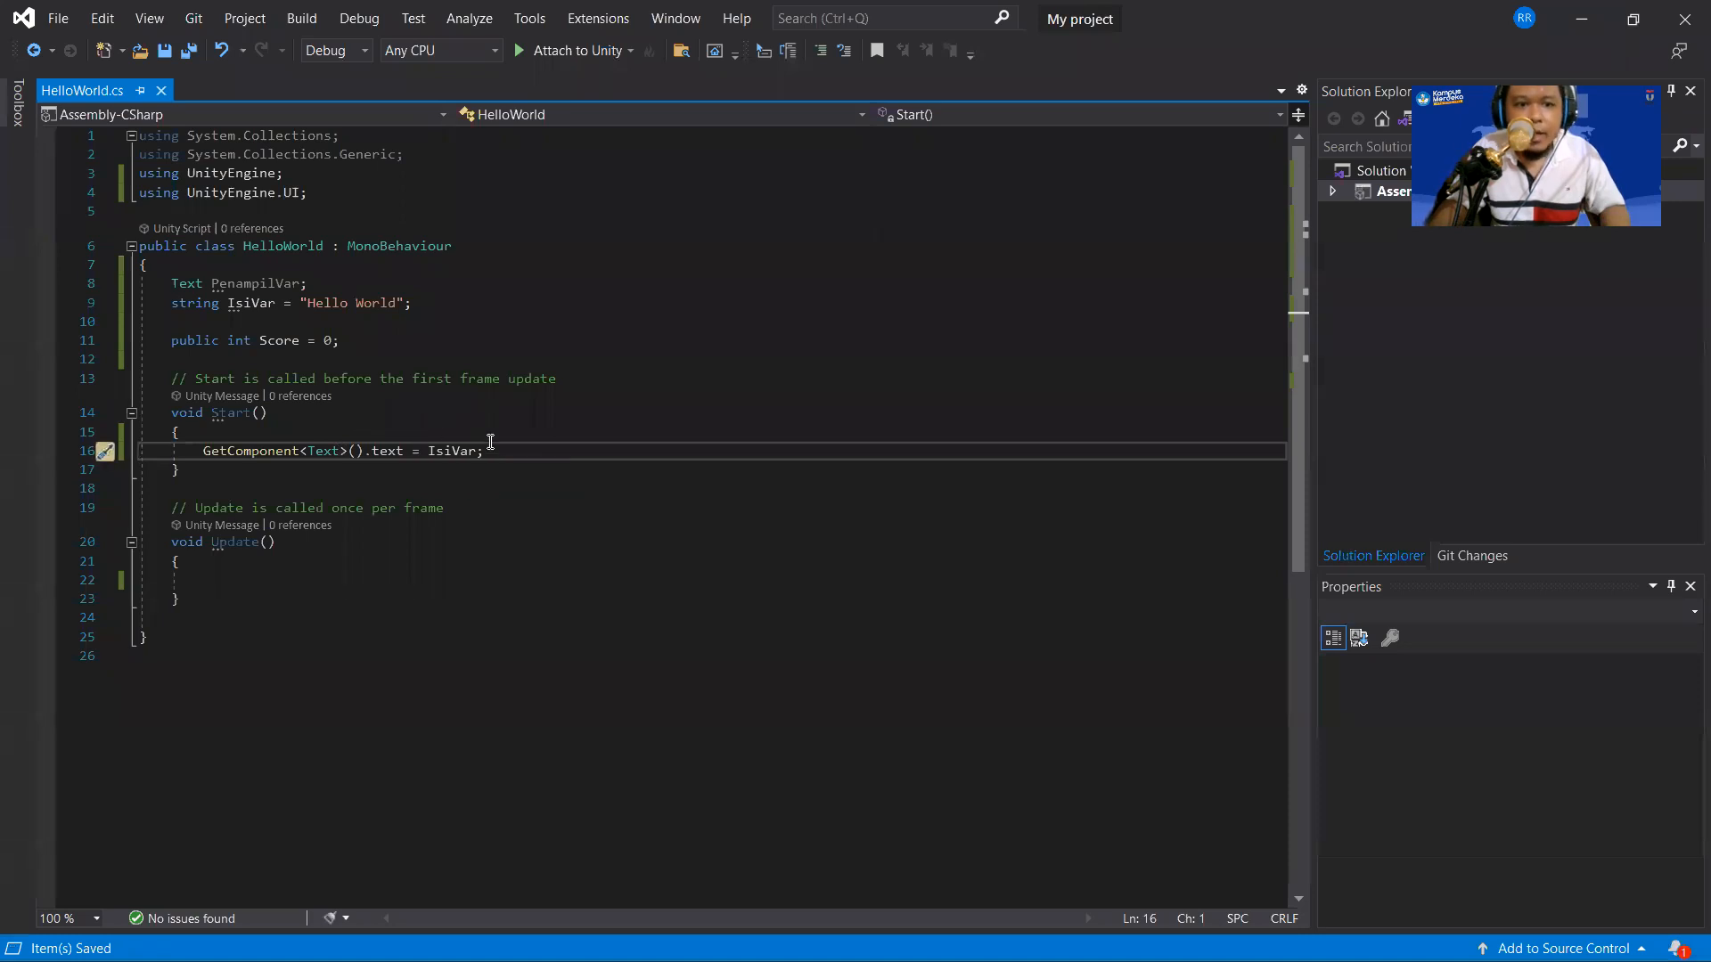
Switch to Unity, test-run the scene with the script on the Cube, check the console error, and stop the run.
key(alt+Tab)
key(alt+Tab)
key(Tab)
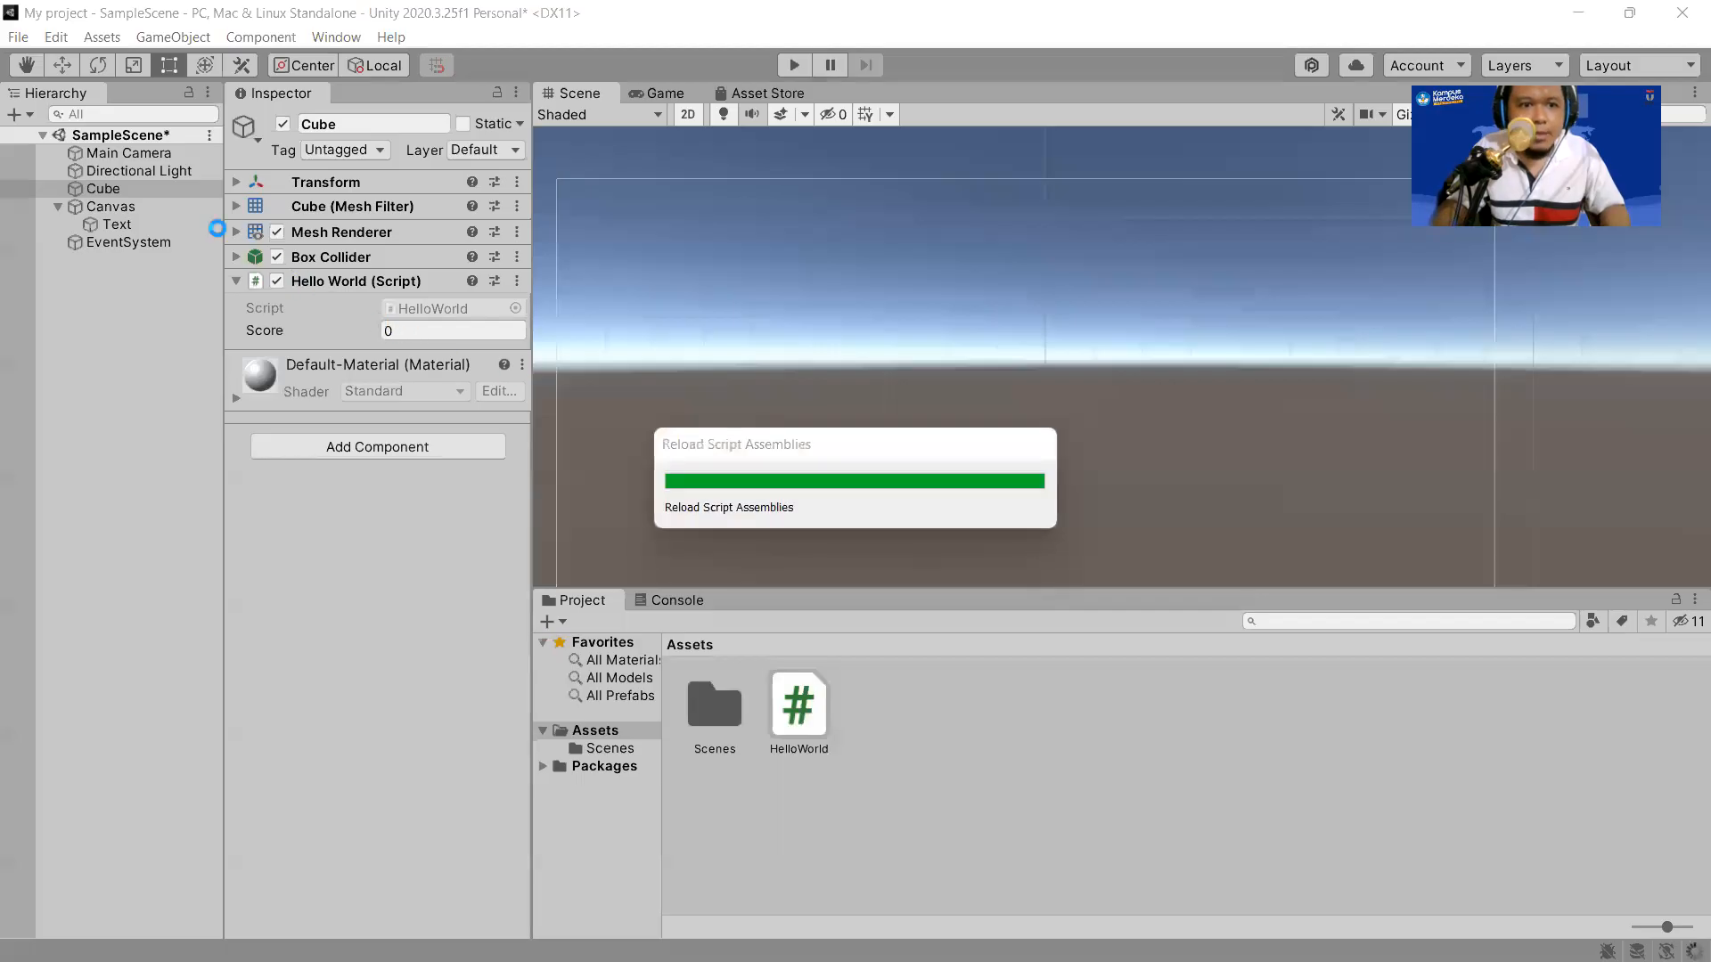
click(159, 195)
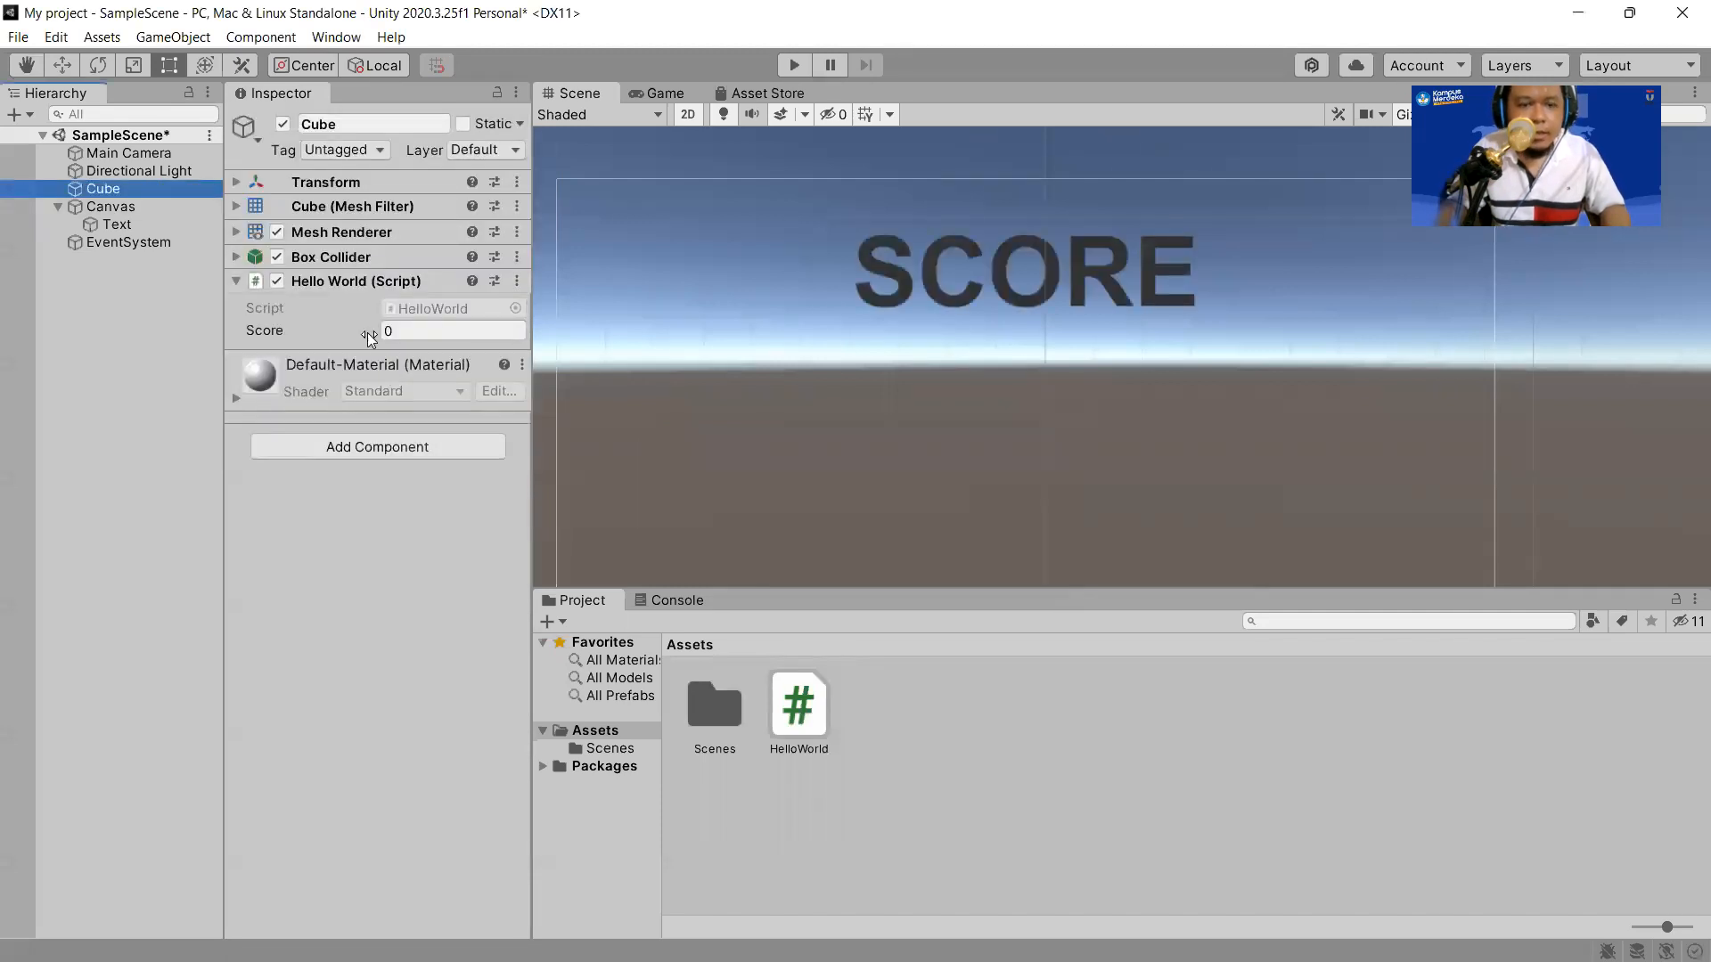
click(794, 65)
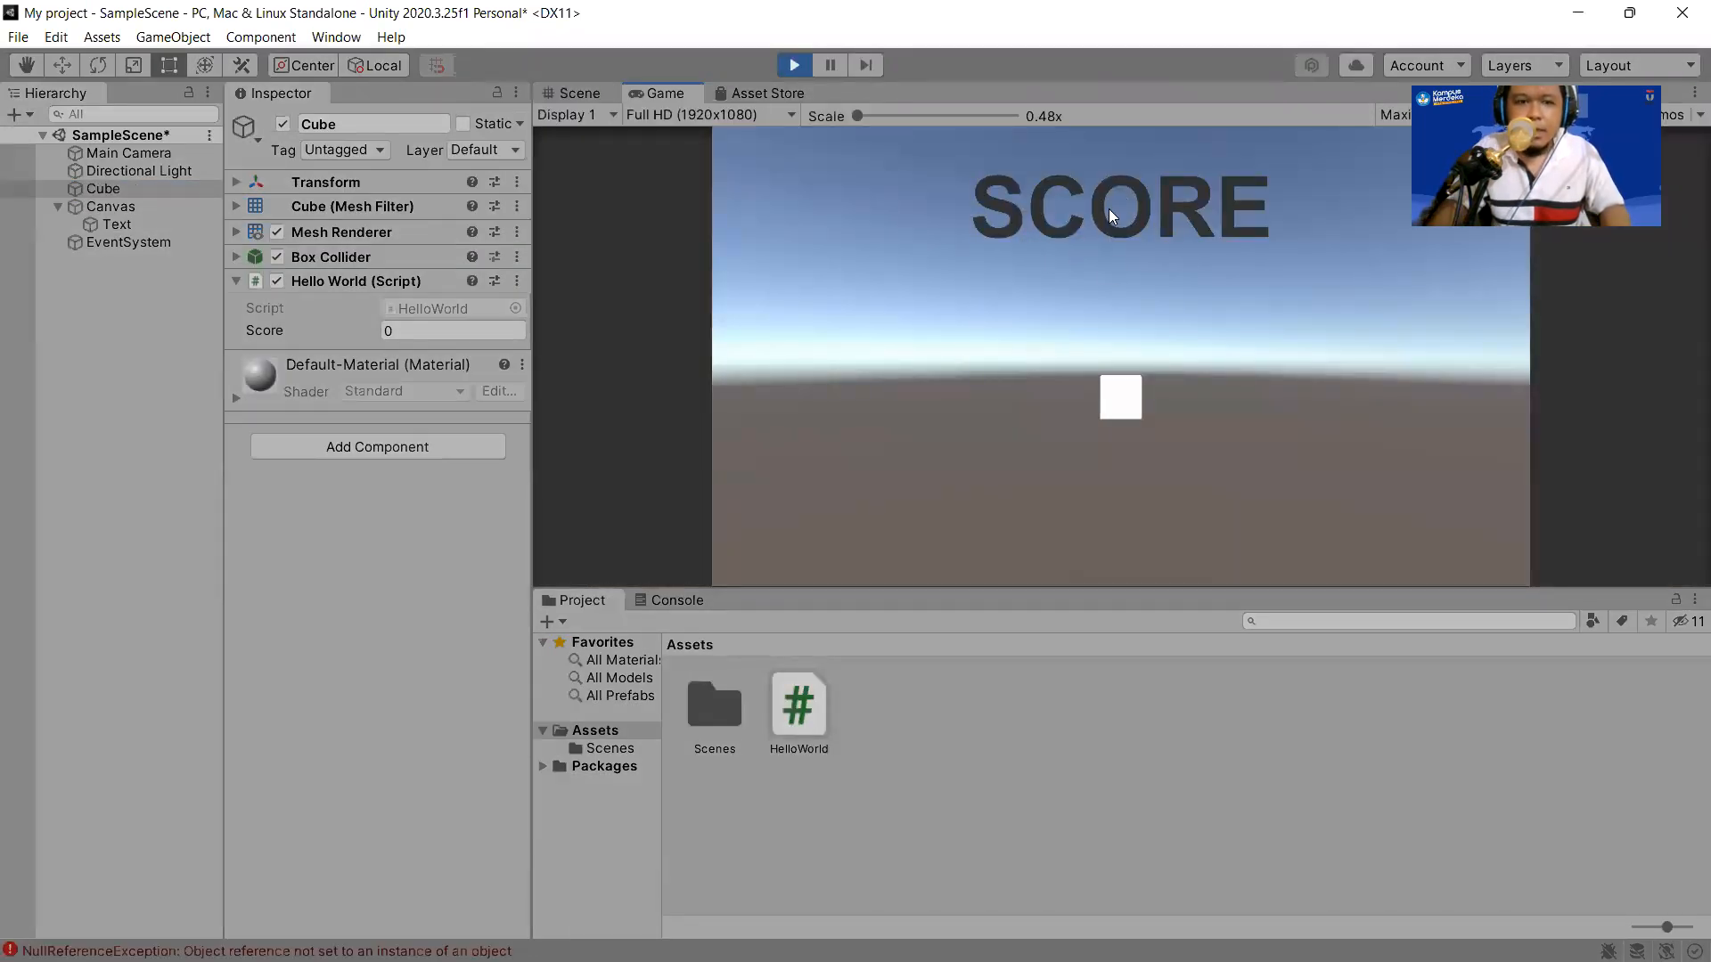
click(440, 334)
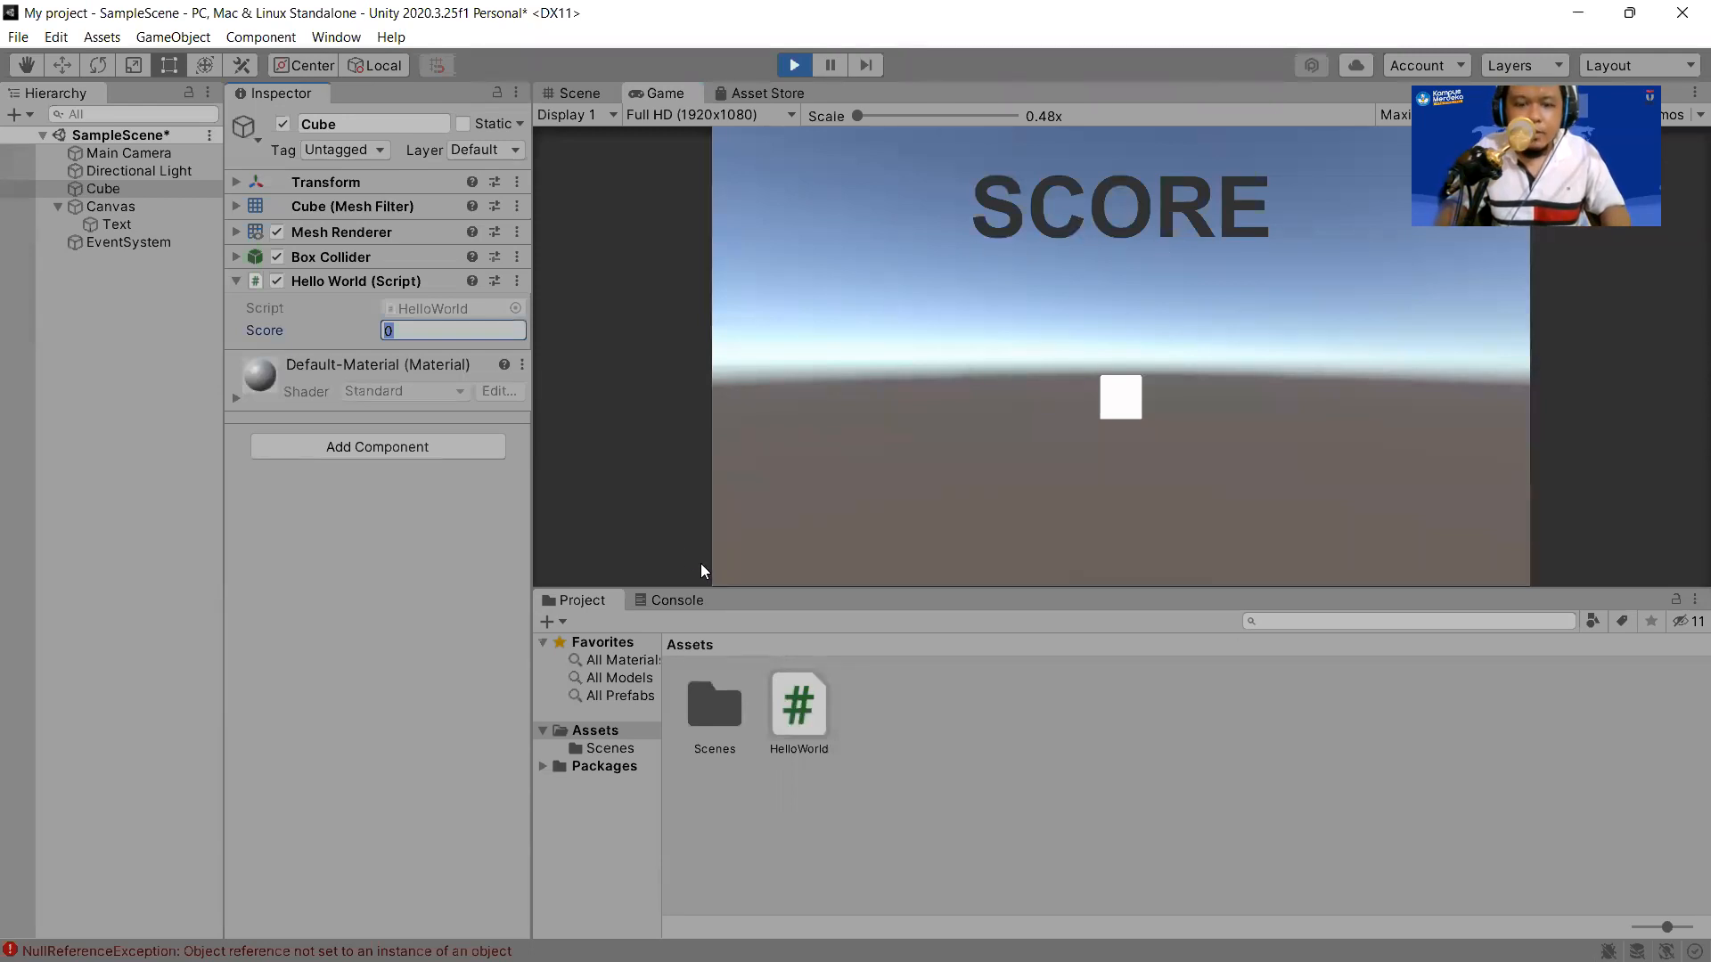
click(675, 601)
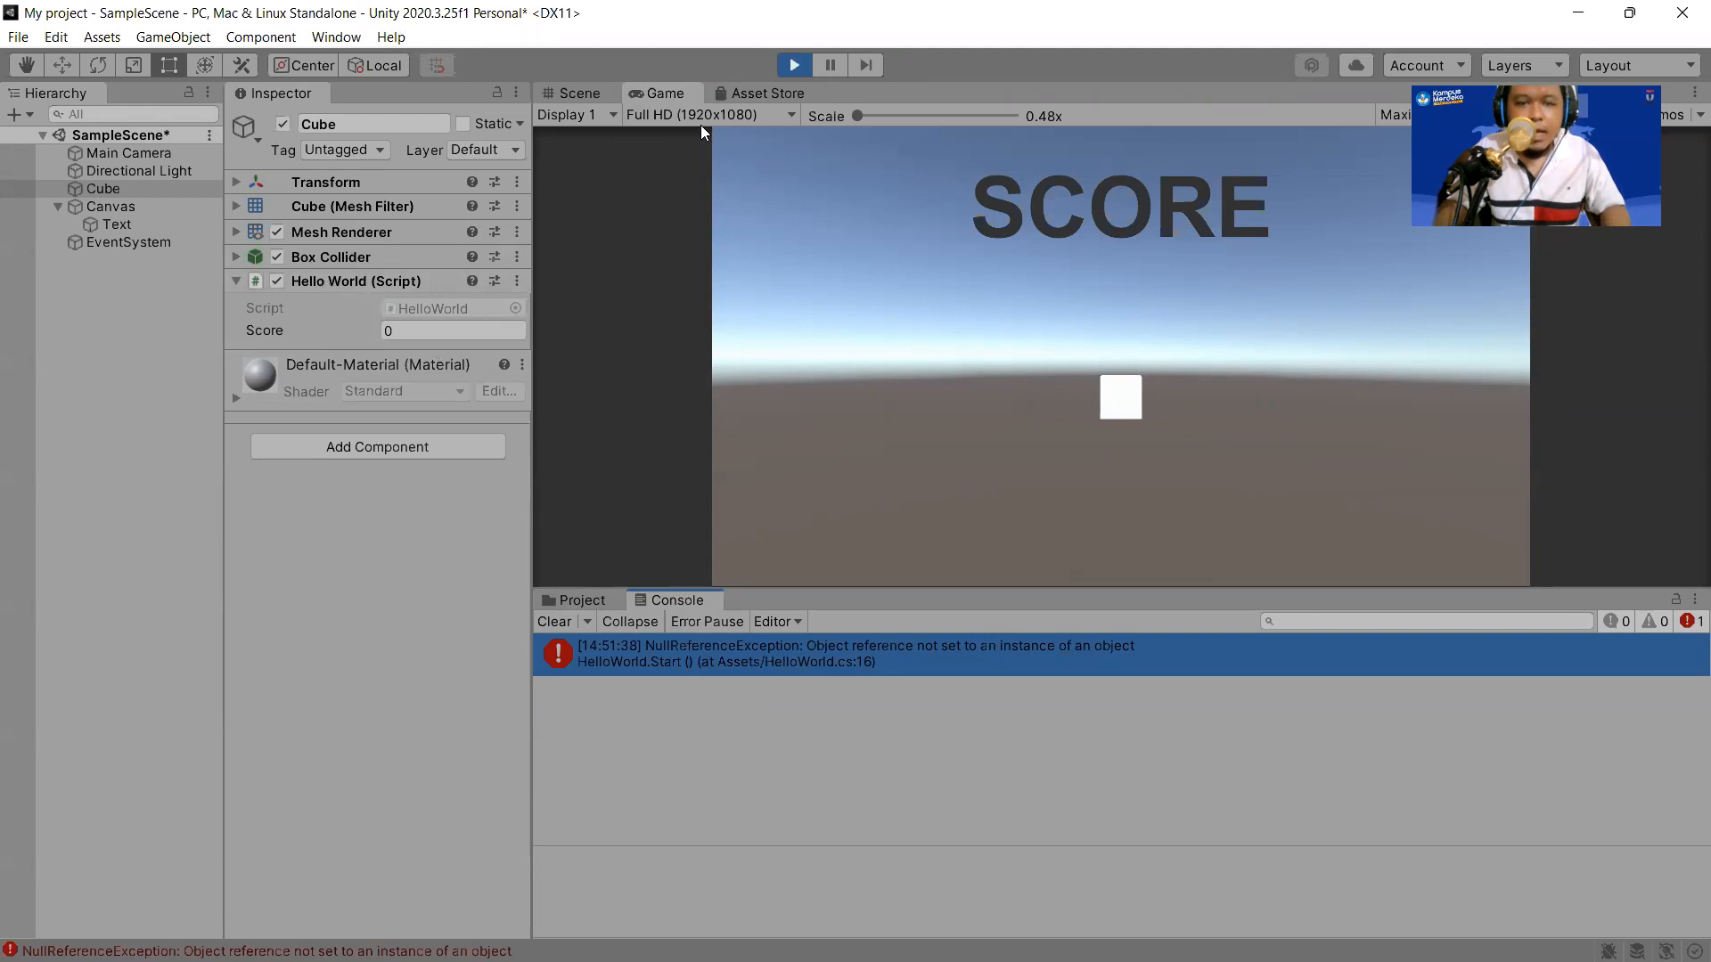
click(780, 69)
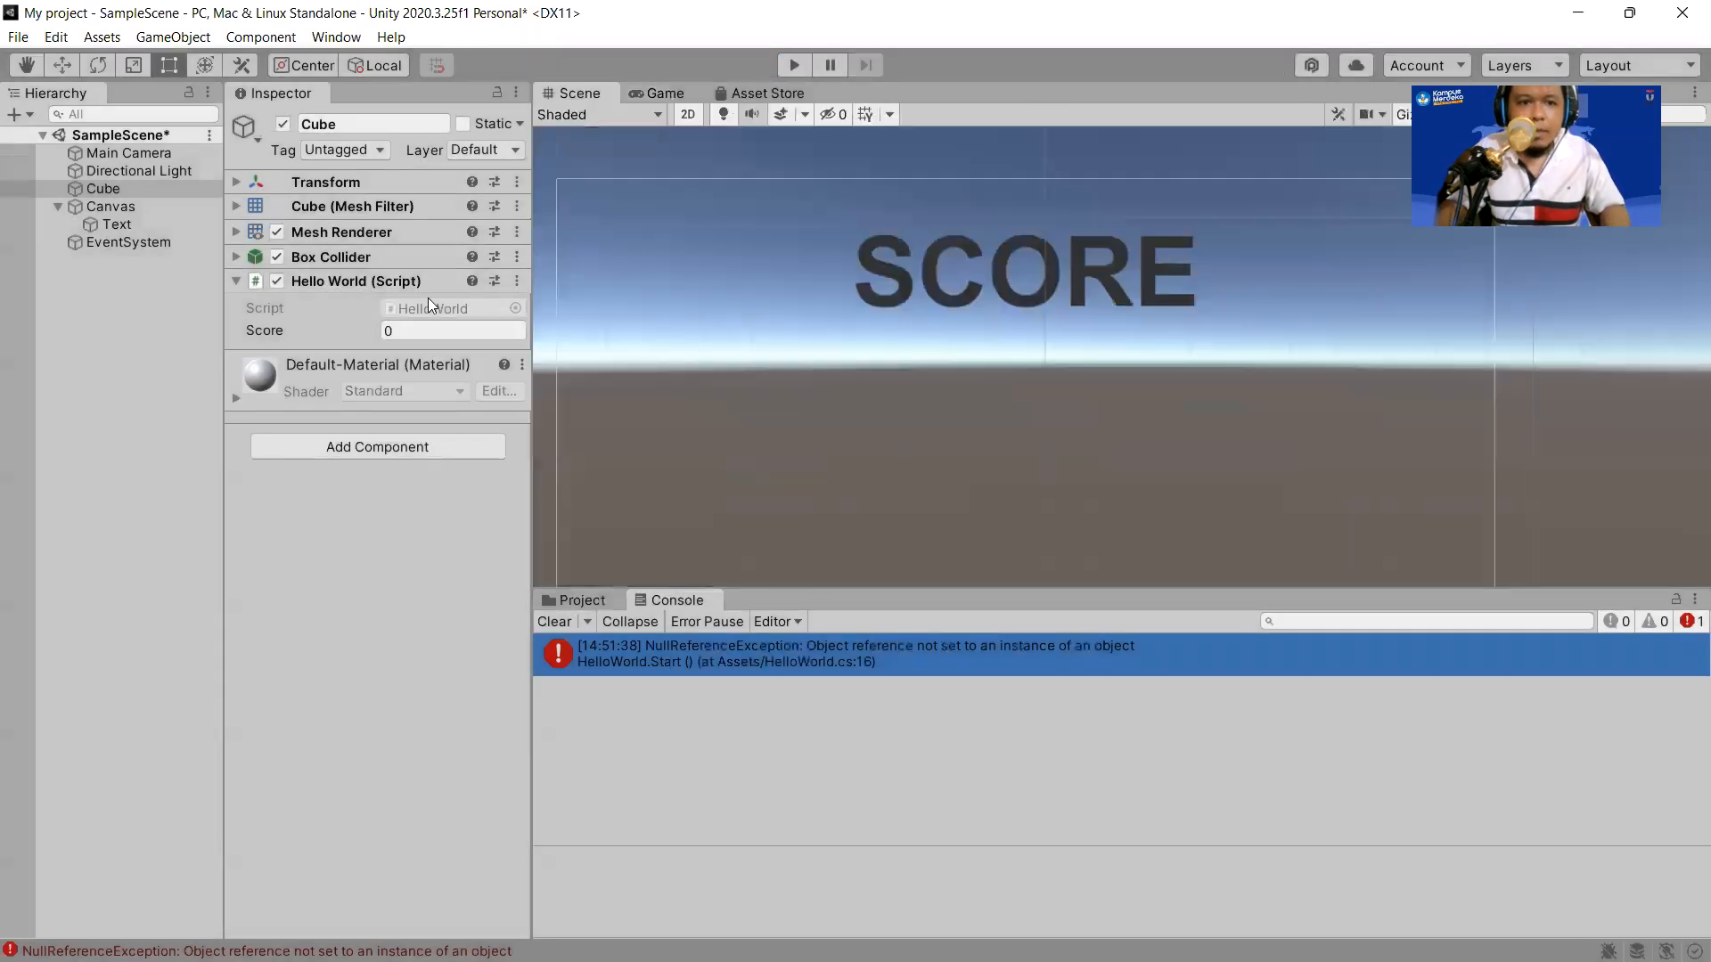
Remove the Hello World script component from the Cube and attach the HelloWorld script to the Canvas's Text object.
click(517, 282)
click(579, 337)
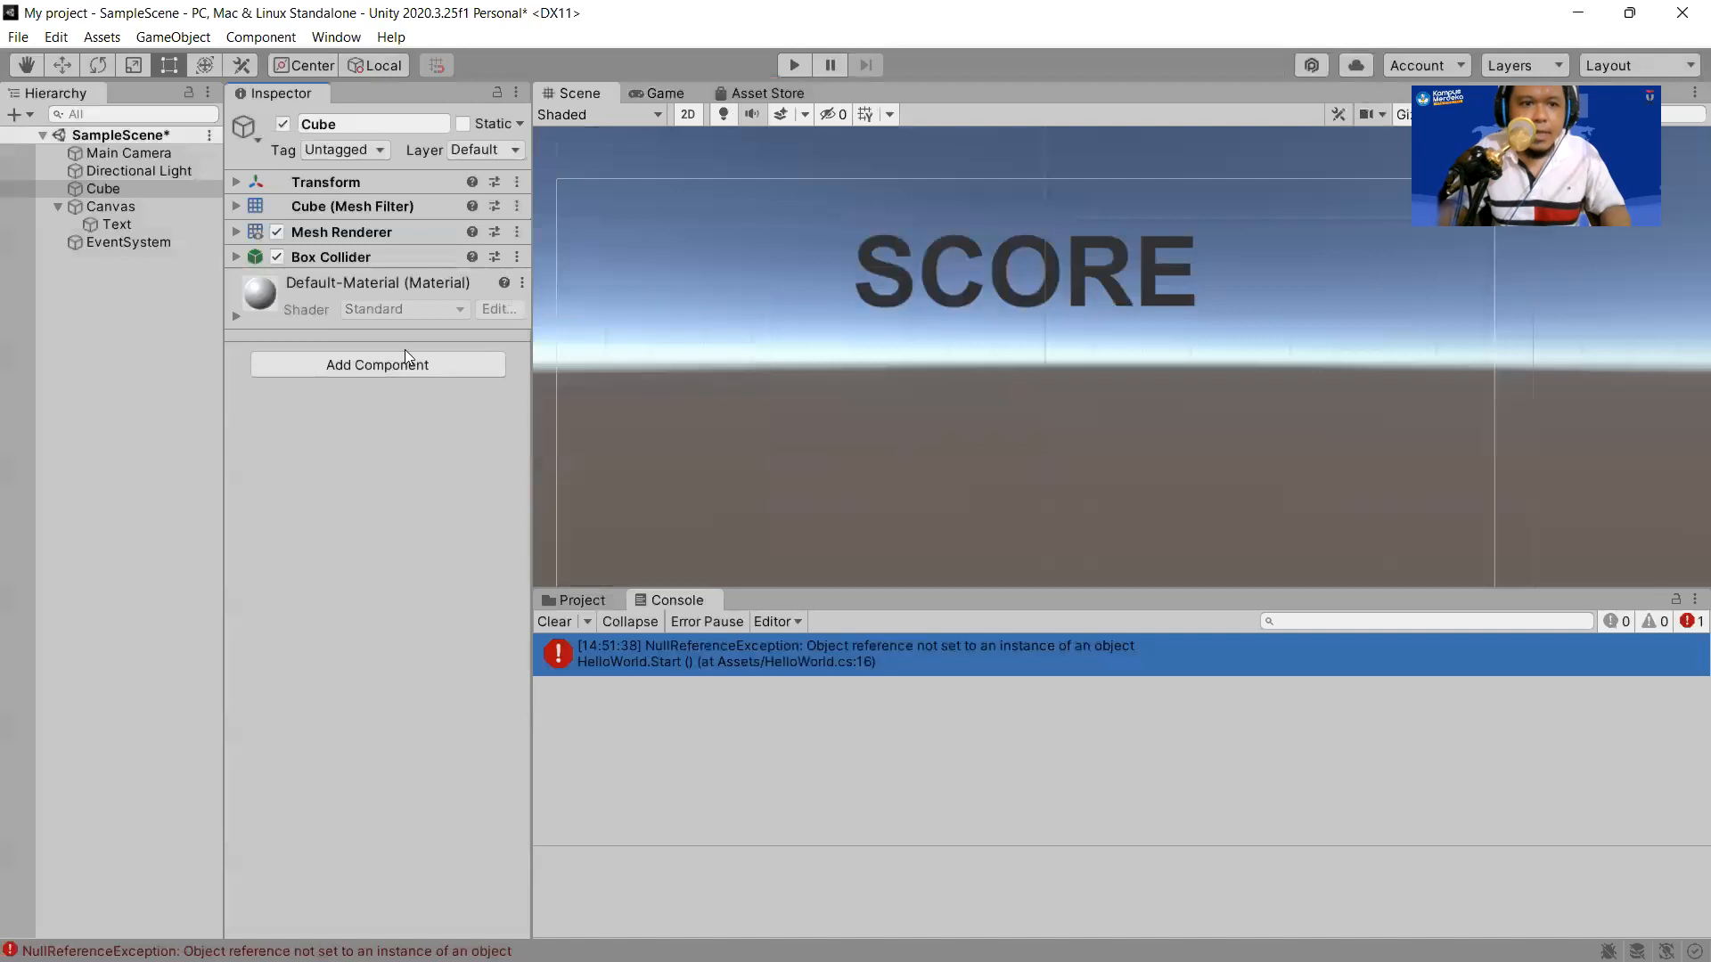
click(123, 224)
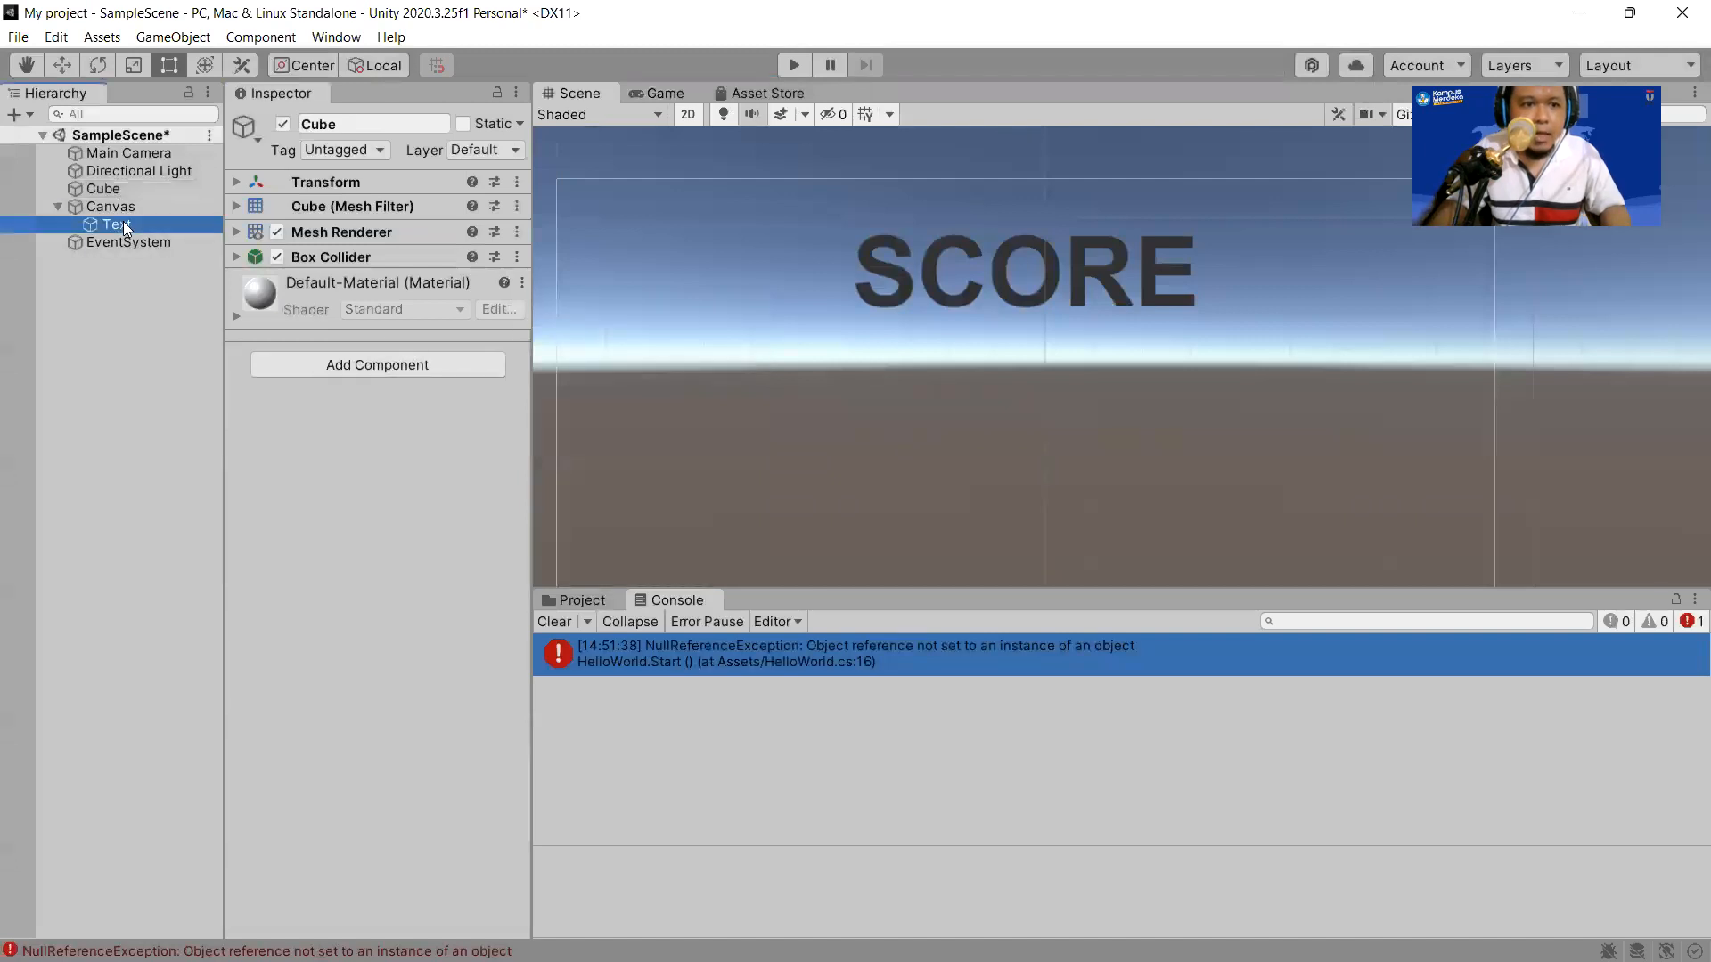
click(570, 602)
scroll(371, 527, down, 5)
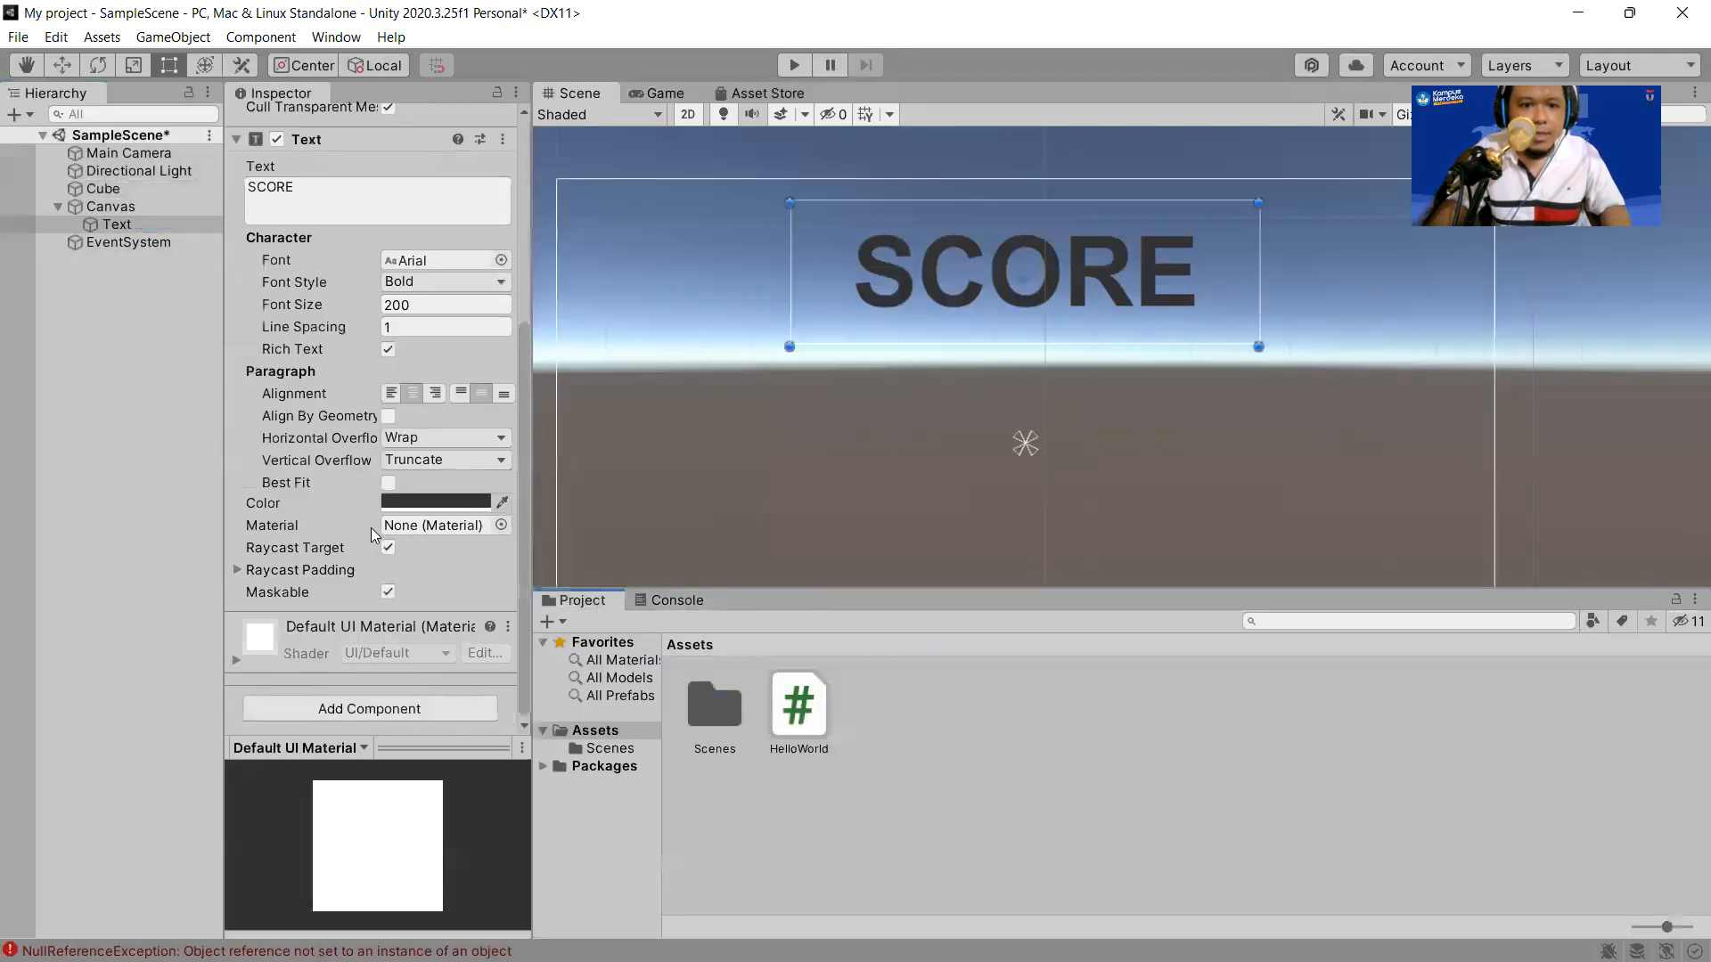
drag(793, 705, 158, 228)
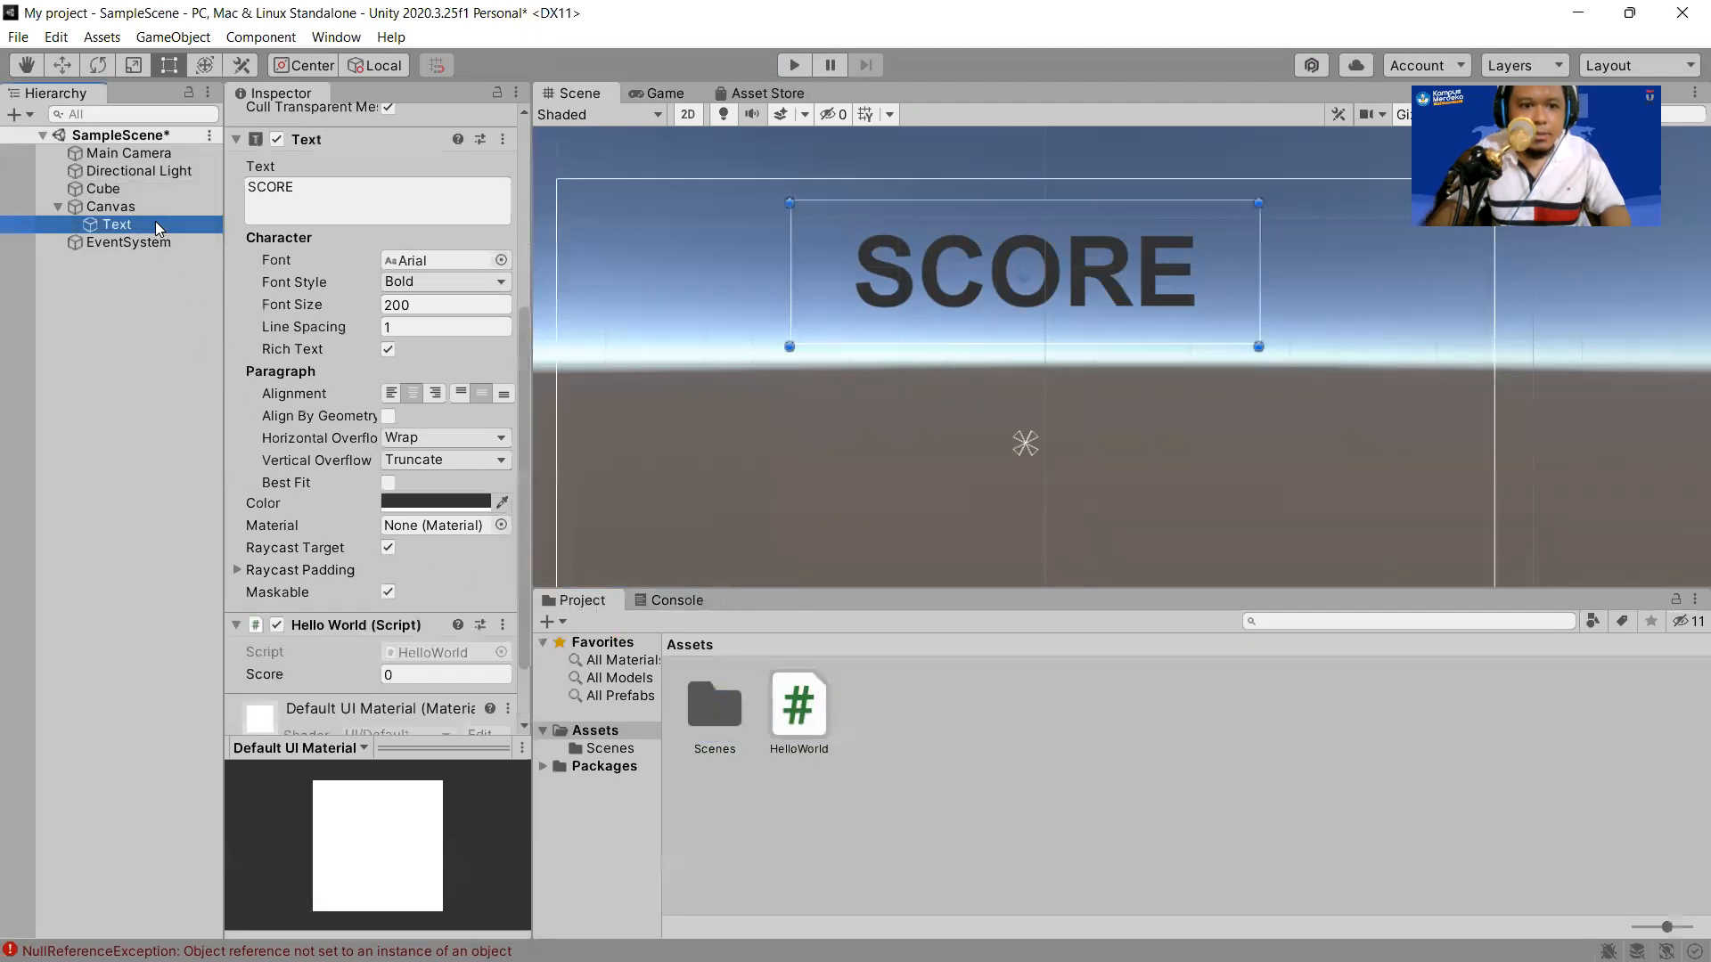
Test-run the scene, examine the Text object's text value and Hello World script component, and stop the run.
click(792, 65)
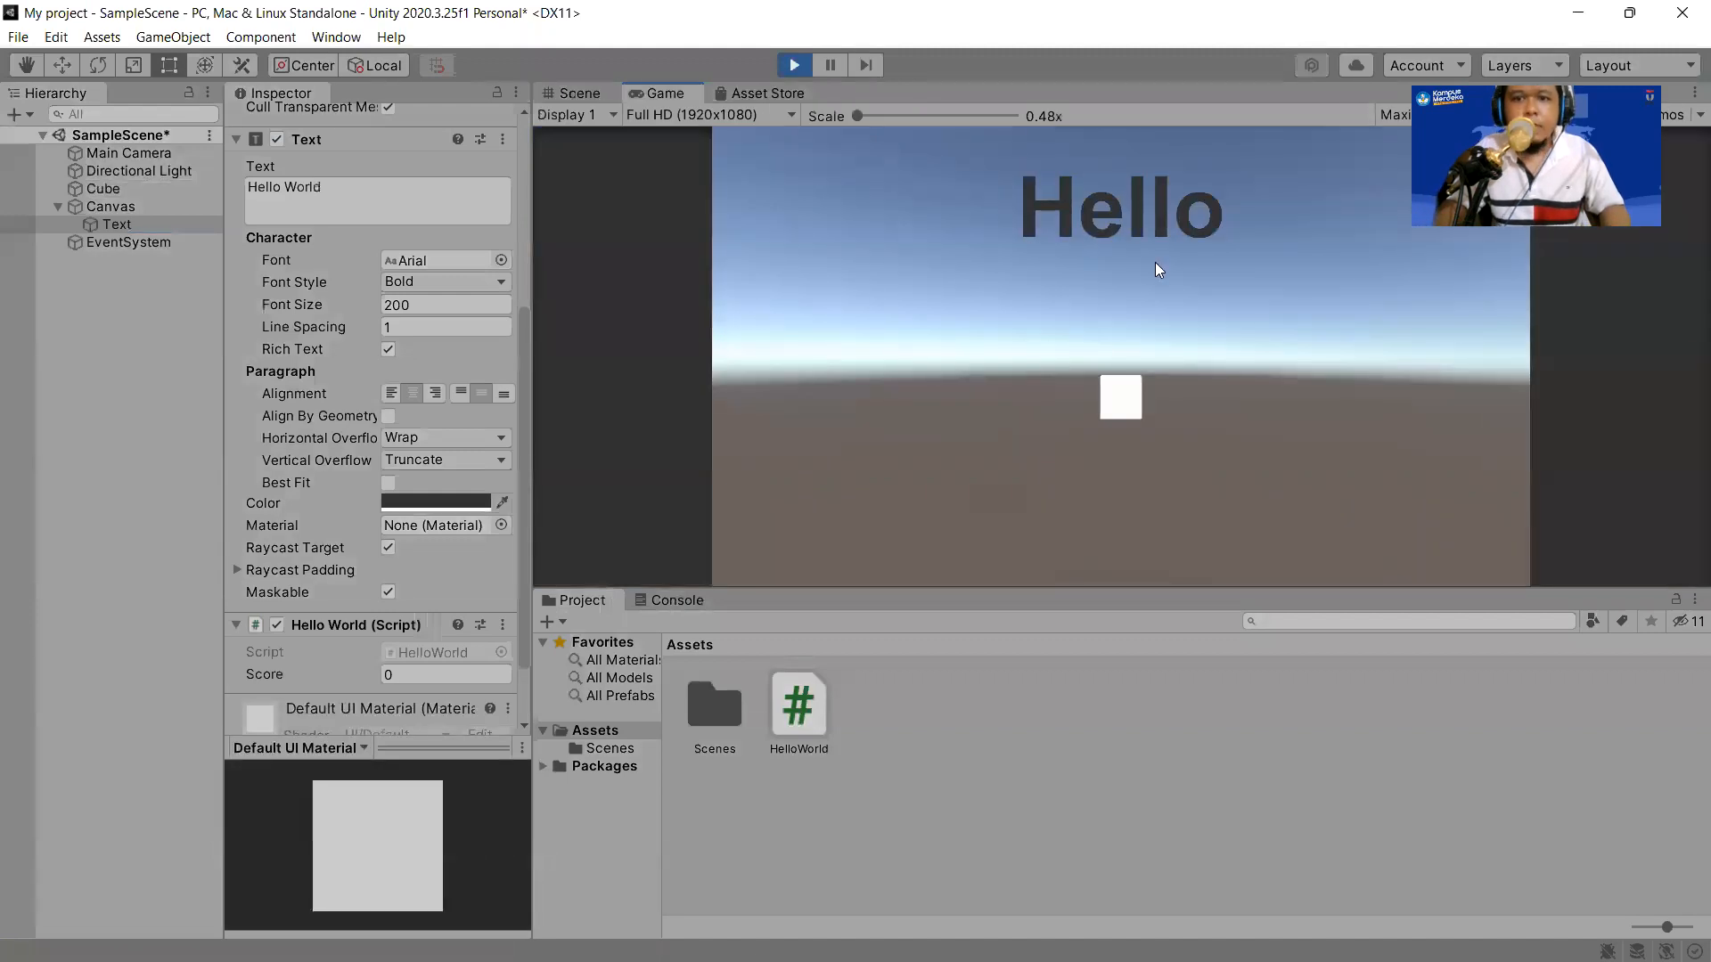
scroll(444, 478, down, 2)
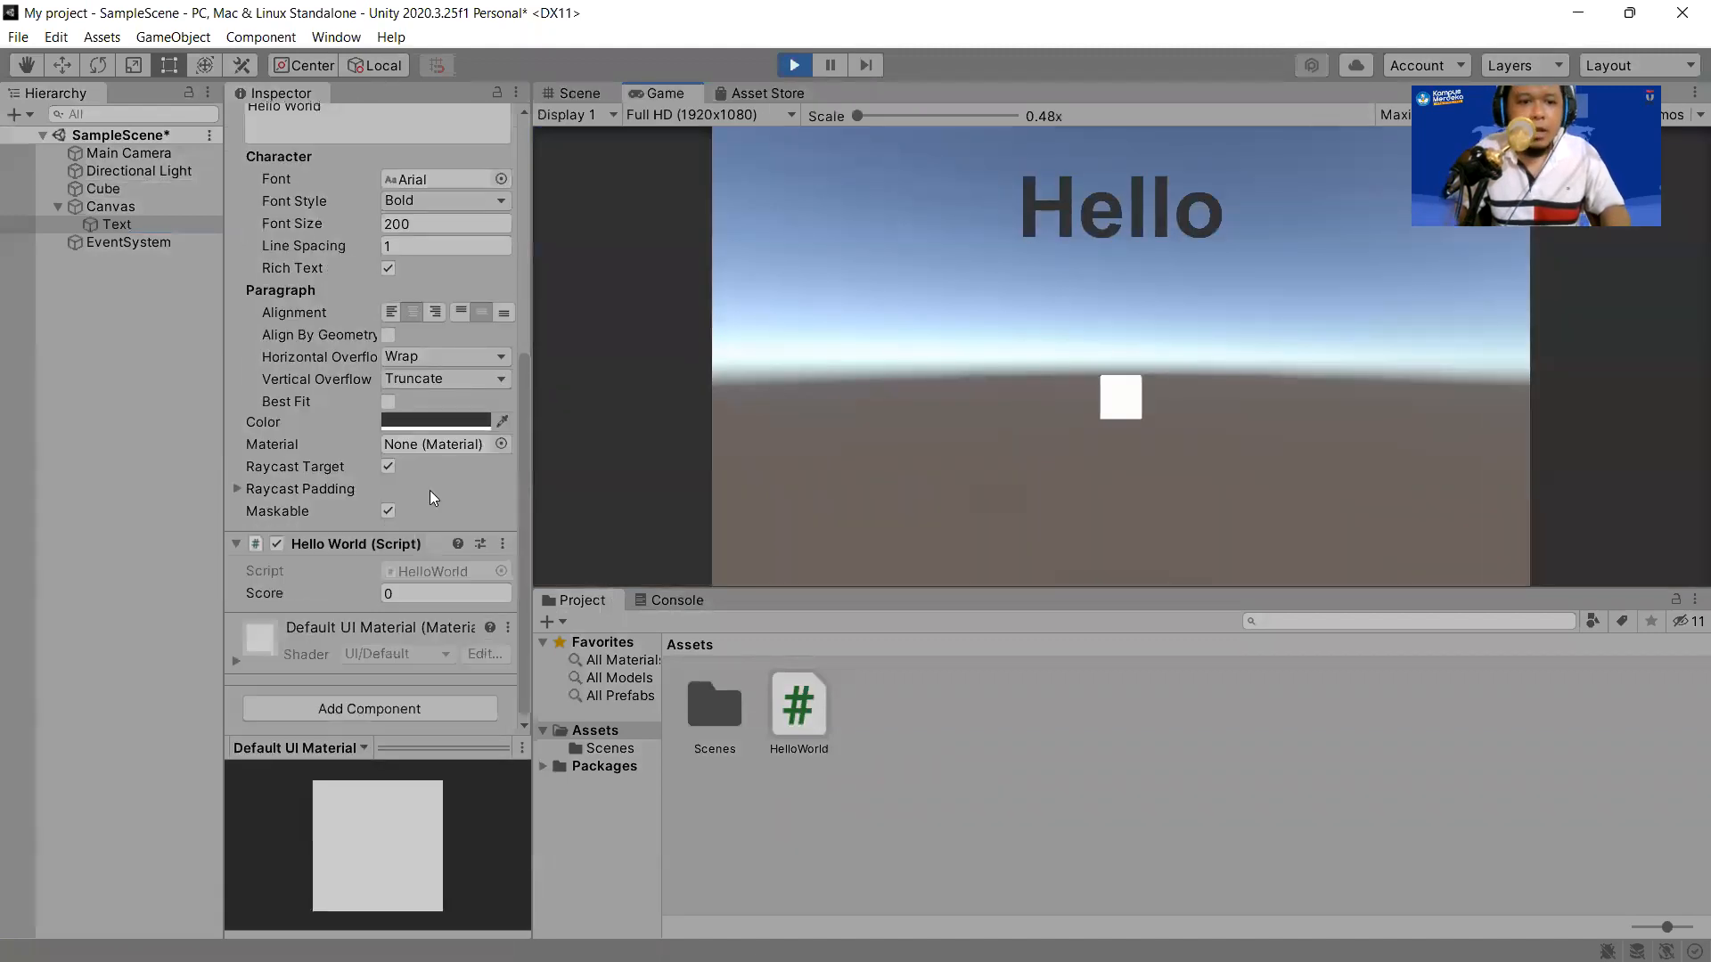
scroll(430, 490, up, 8)
key(alt+Tab)
key(alt+Tab)
click(368, 514)
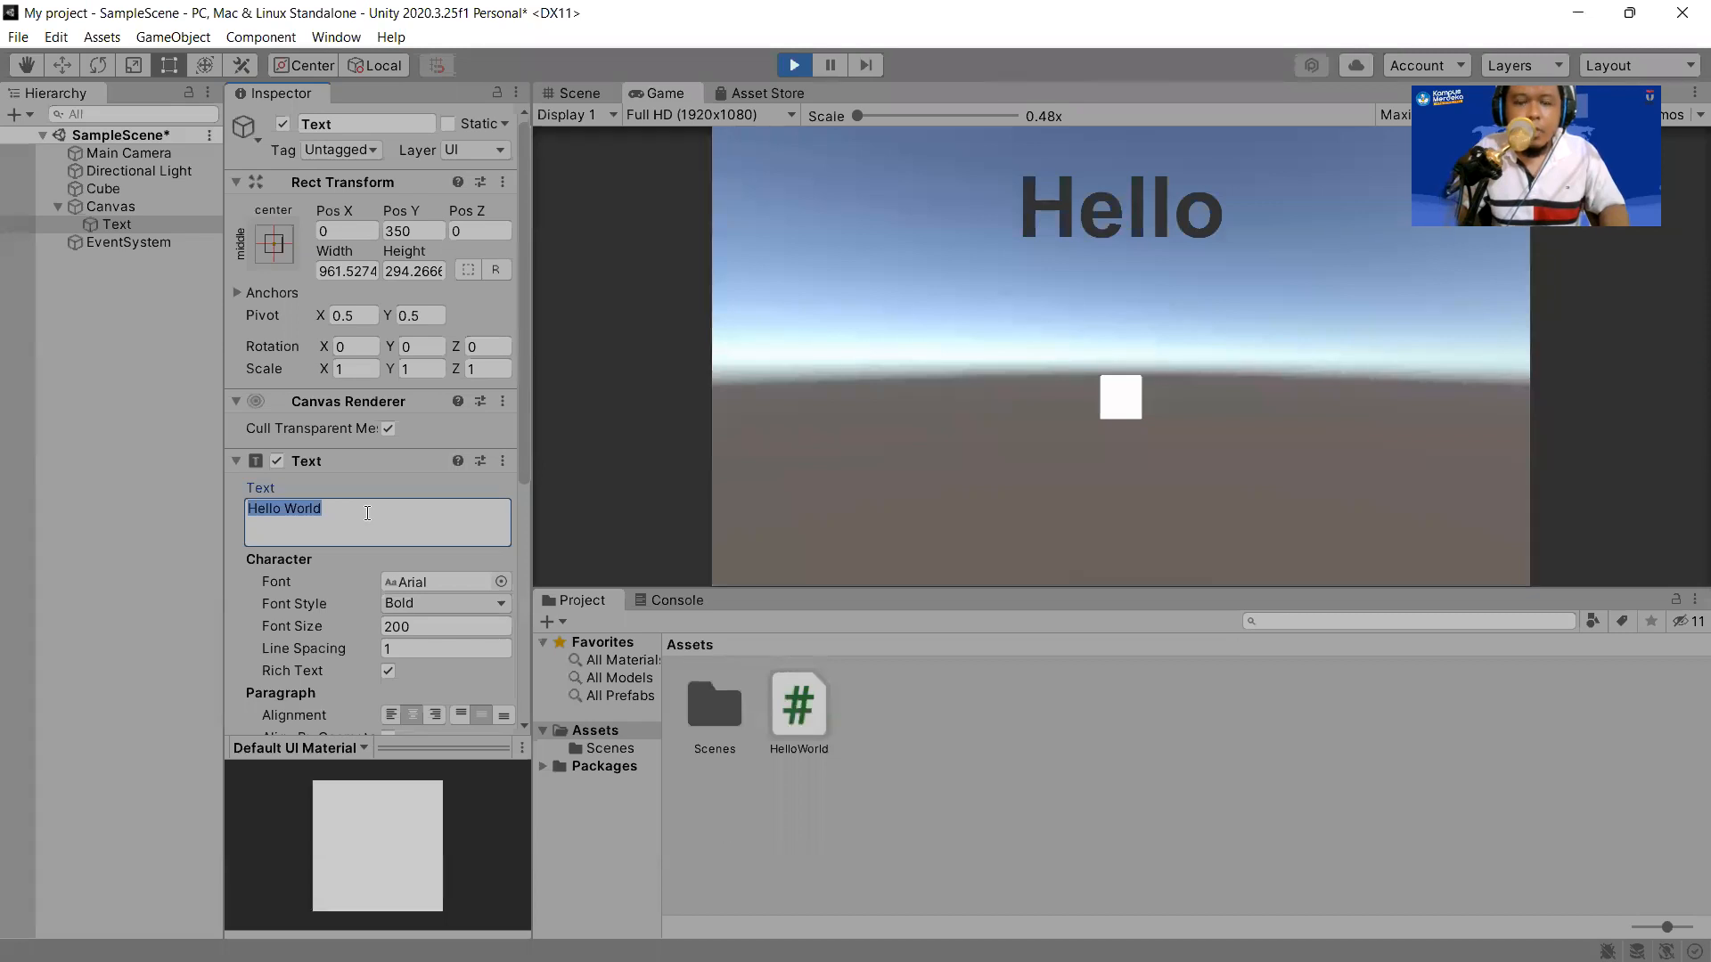
scroll(389, 518, down, 5)
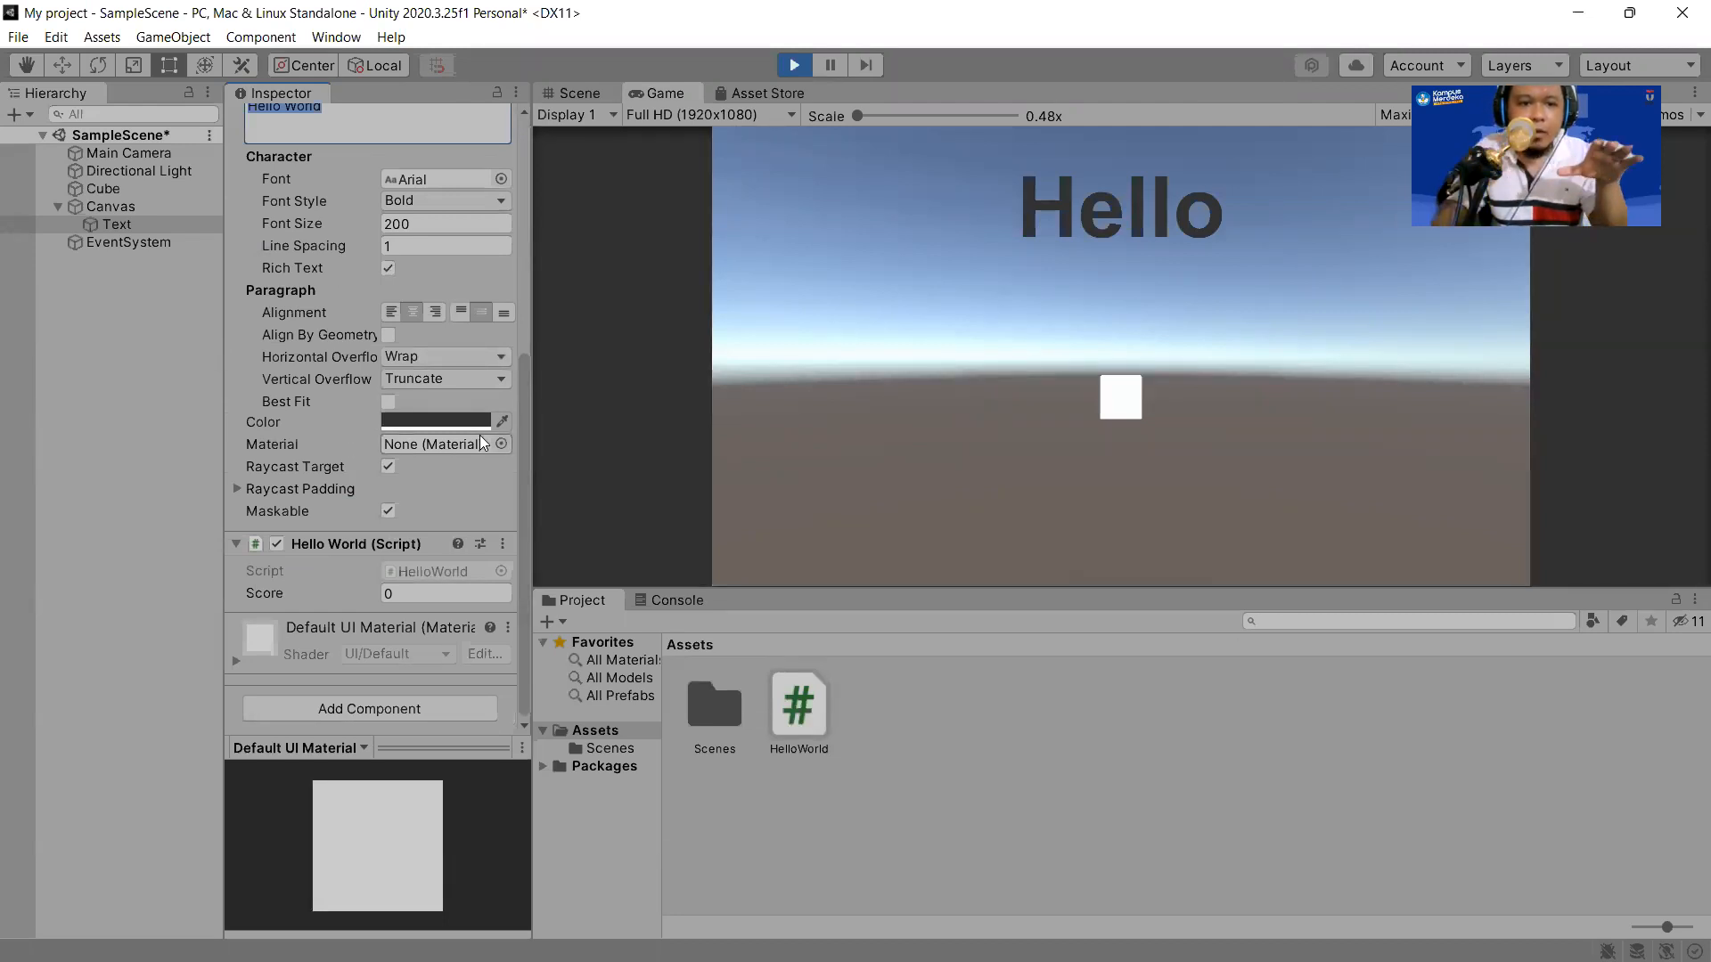
scroll(476, 446, up, 5)
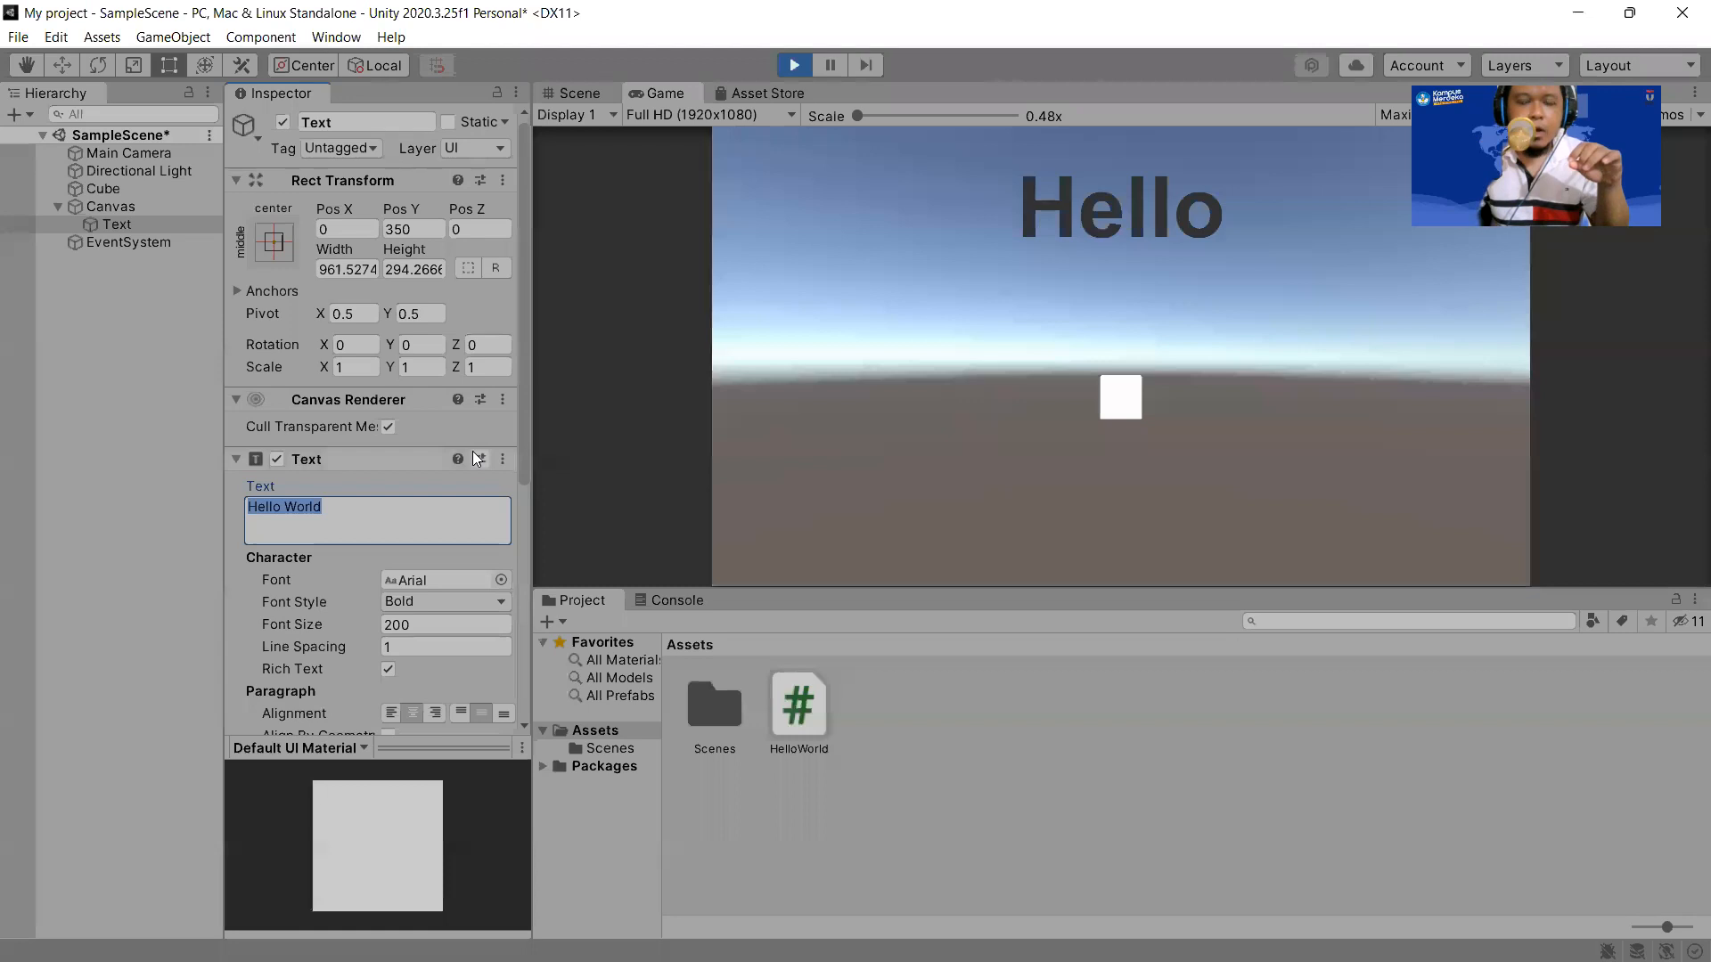
click(794, 66)
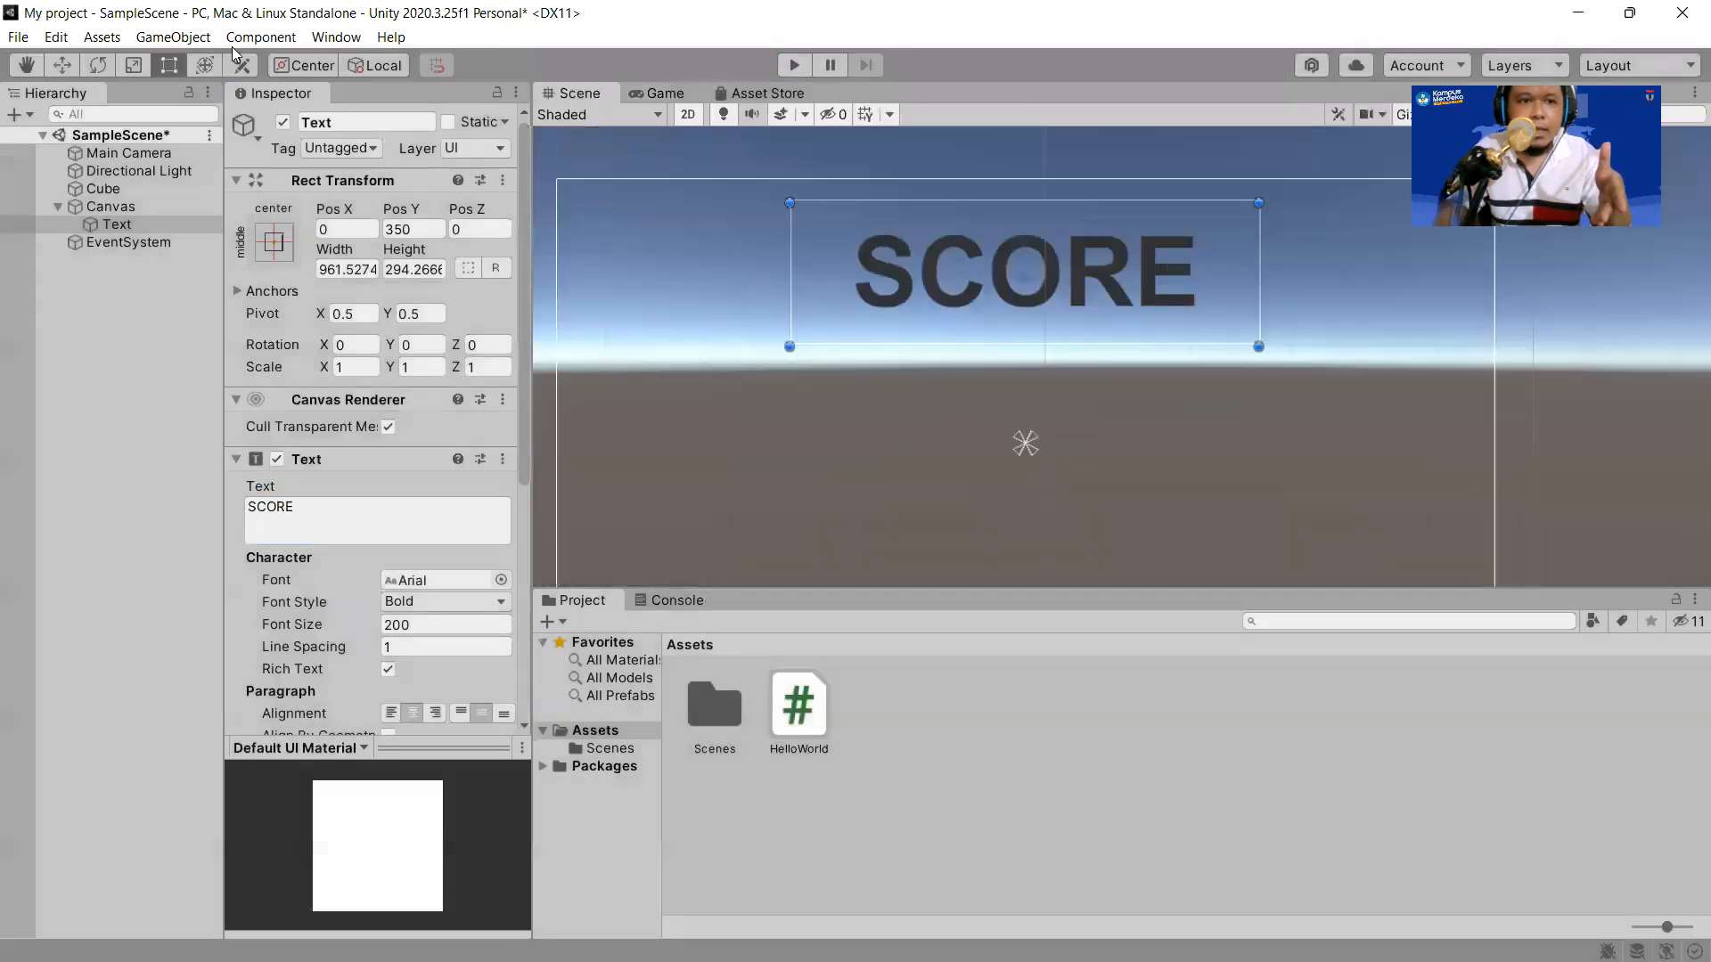
Create an empty game object in the scene.
click(170, 38)
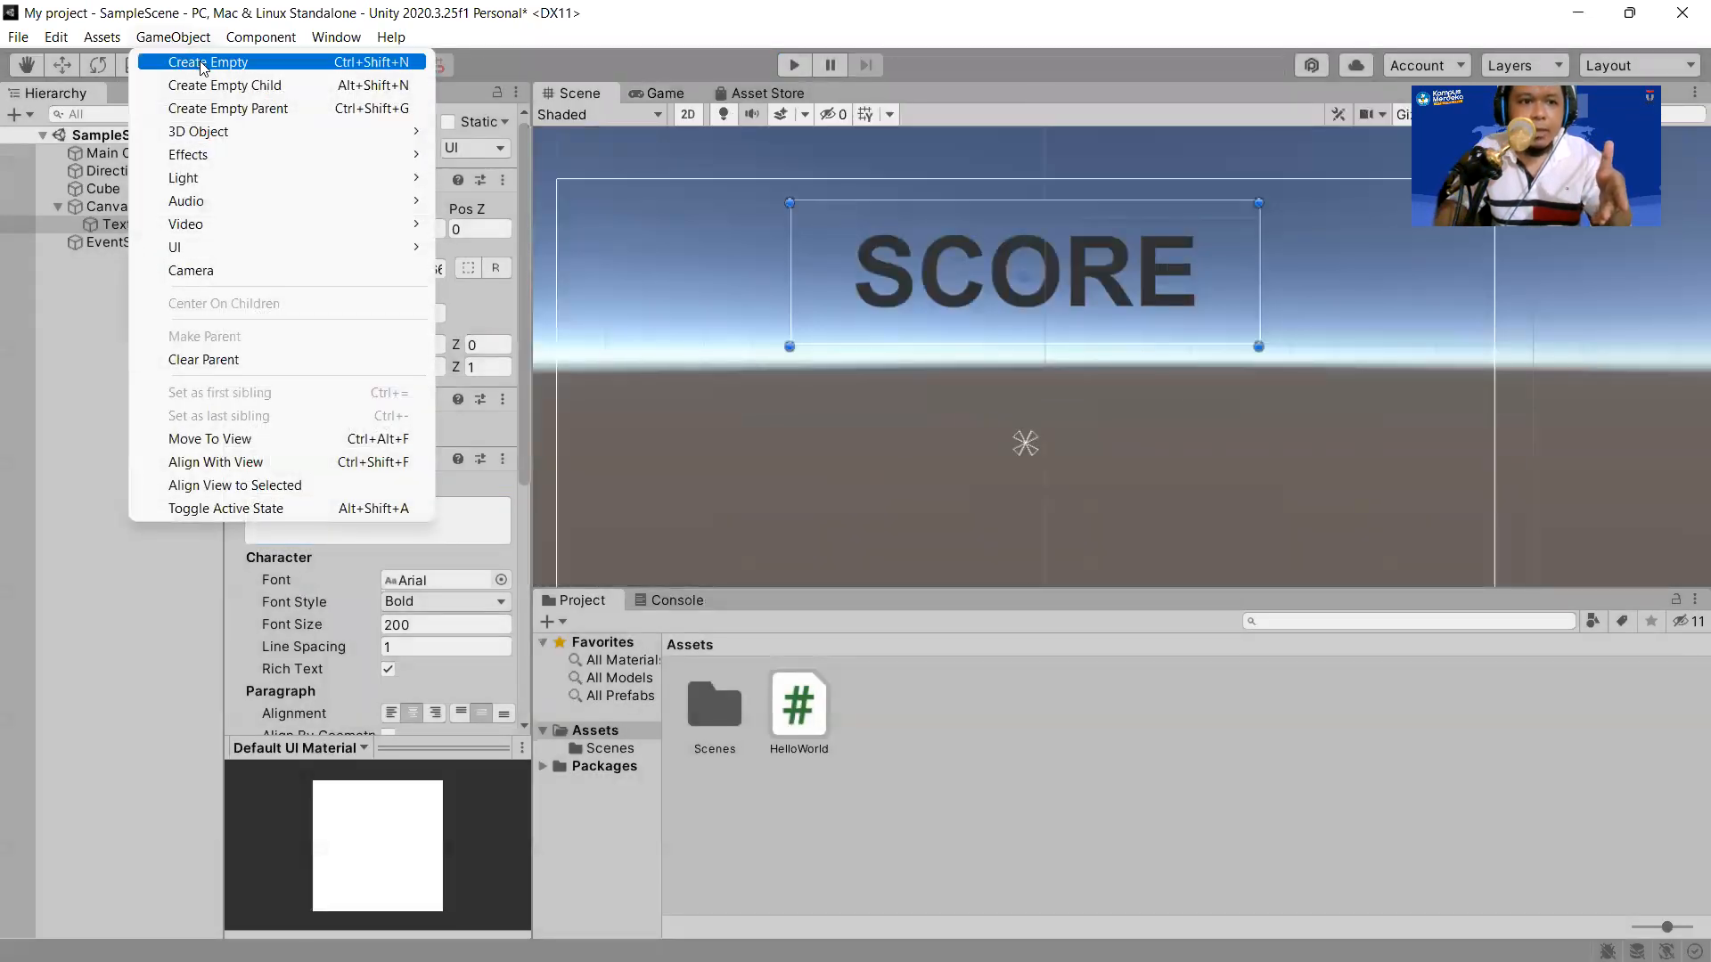
click(204, 62)
click(150, 329)
Remove the Hello World script component from the Canvas's Text object.
click(150, 223)
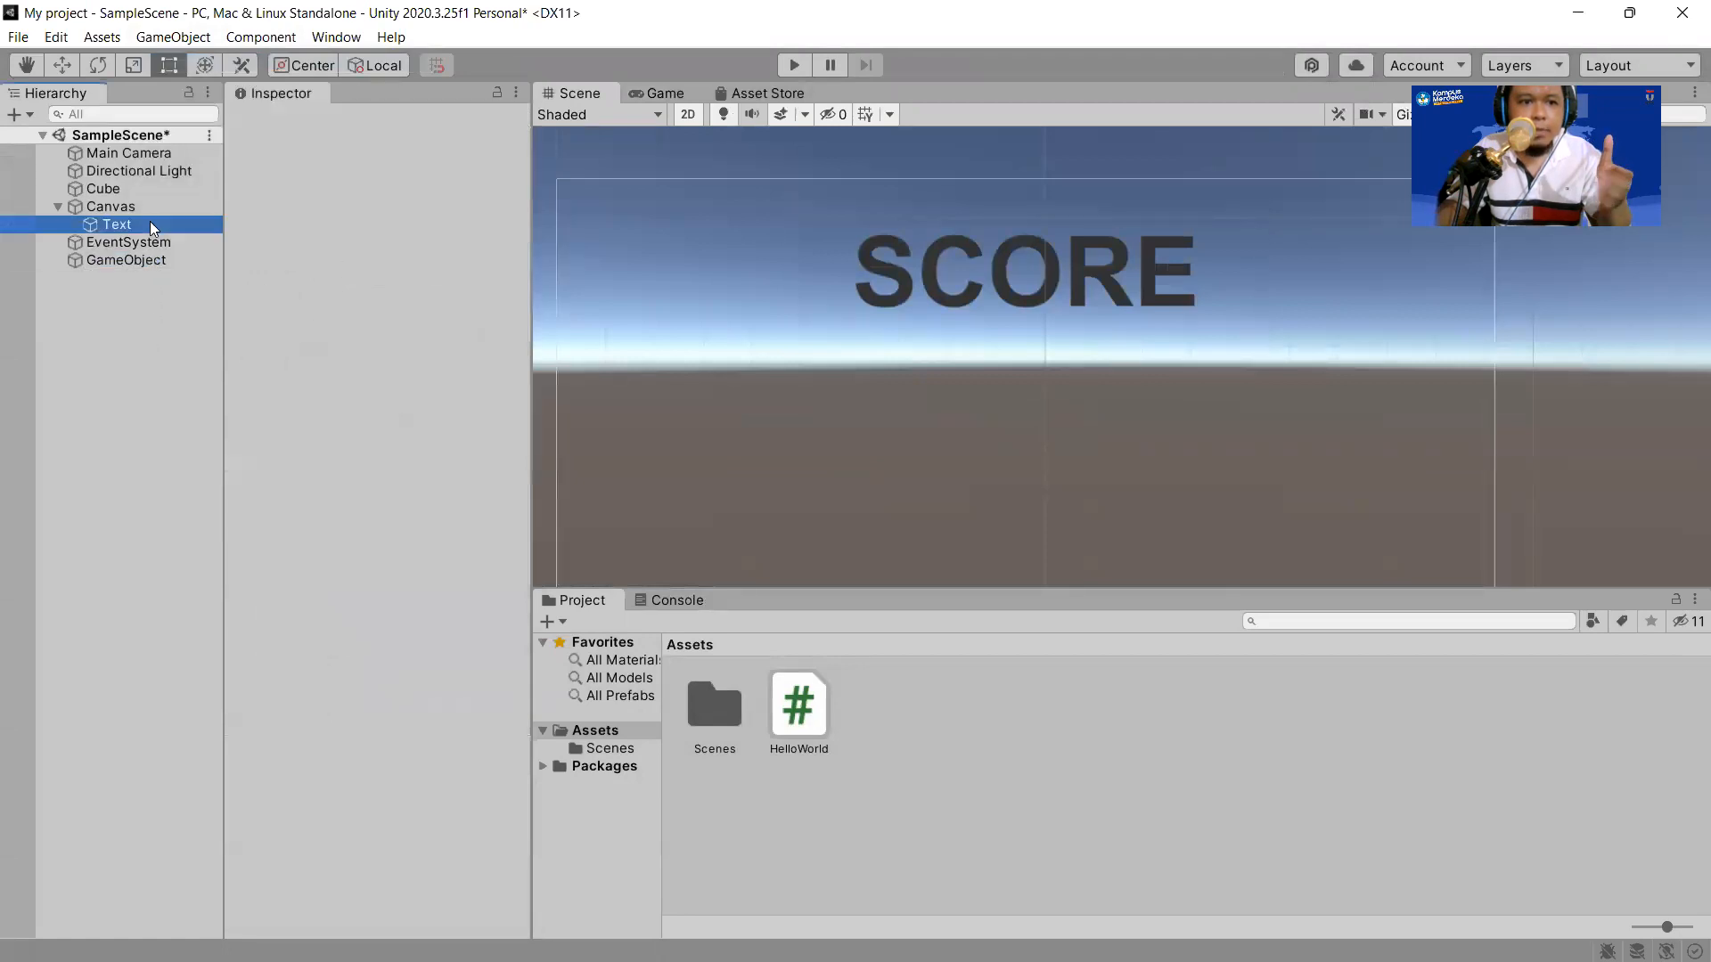
scroll(401, 481, down, 5)
click(503, 544)
click(550, 600)
Attach the HelloWorld script to the new empty GameObject, then test-run the scene and stop the run.
click(76, 262)
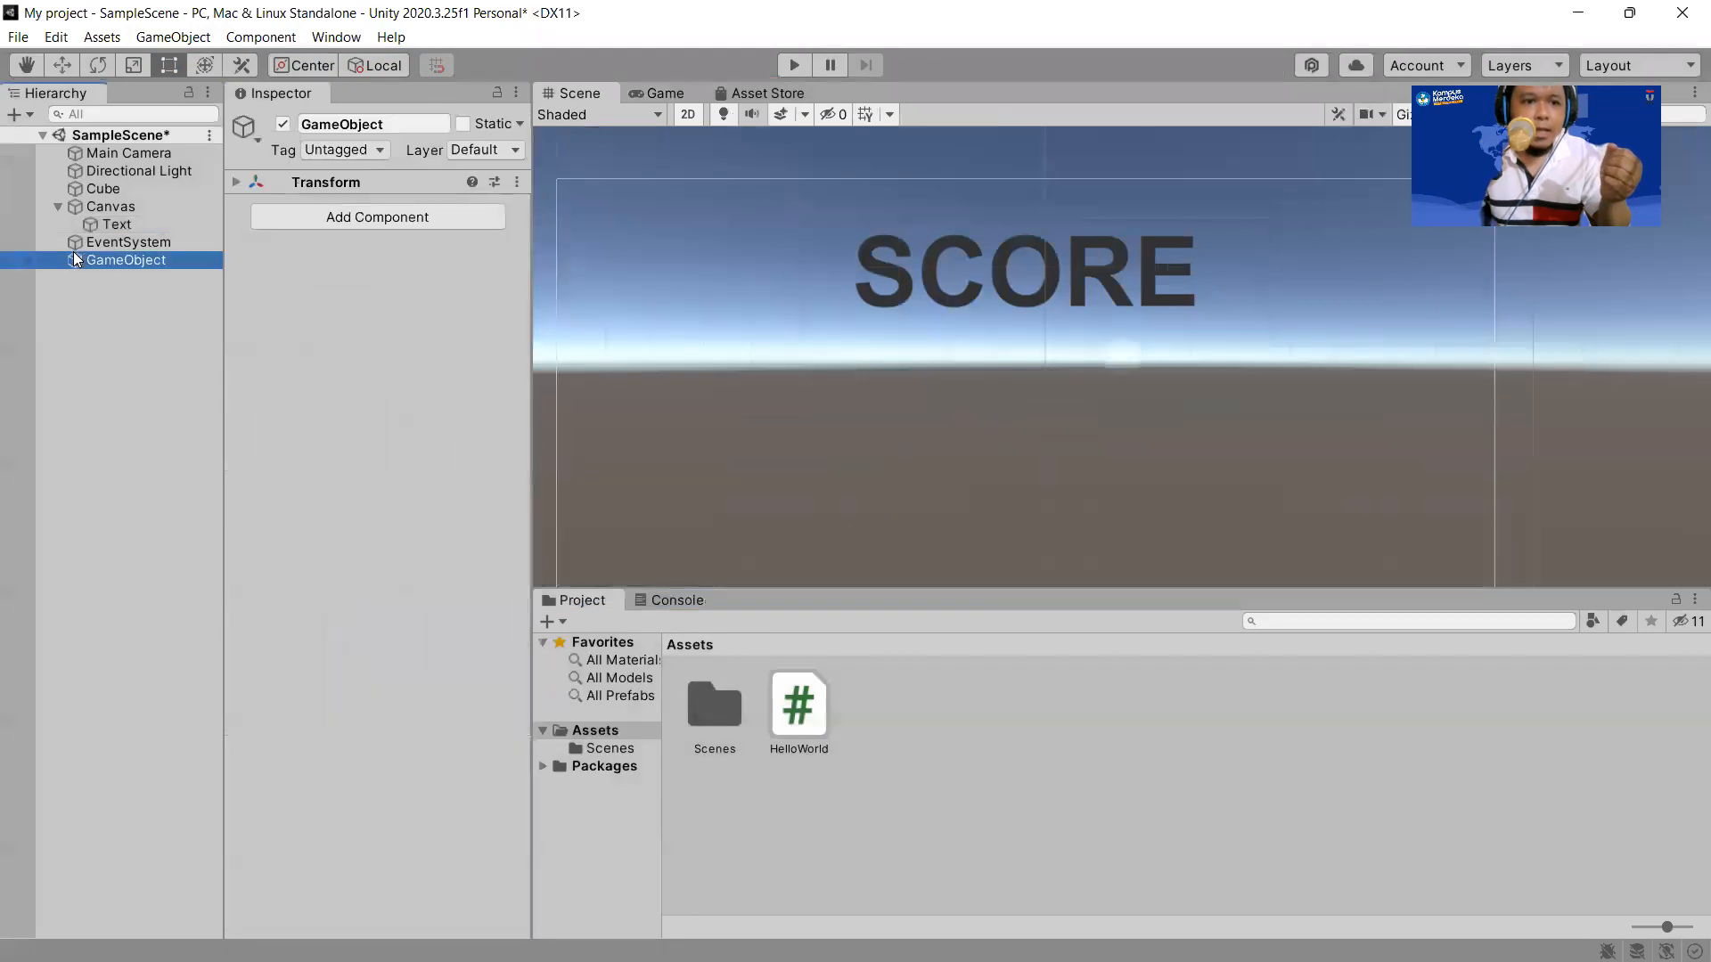
drag(797, 701, 430, 523)
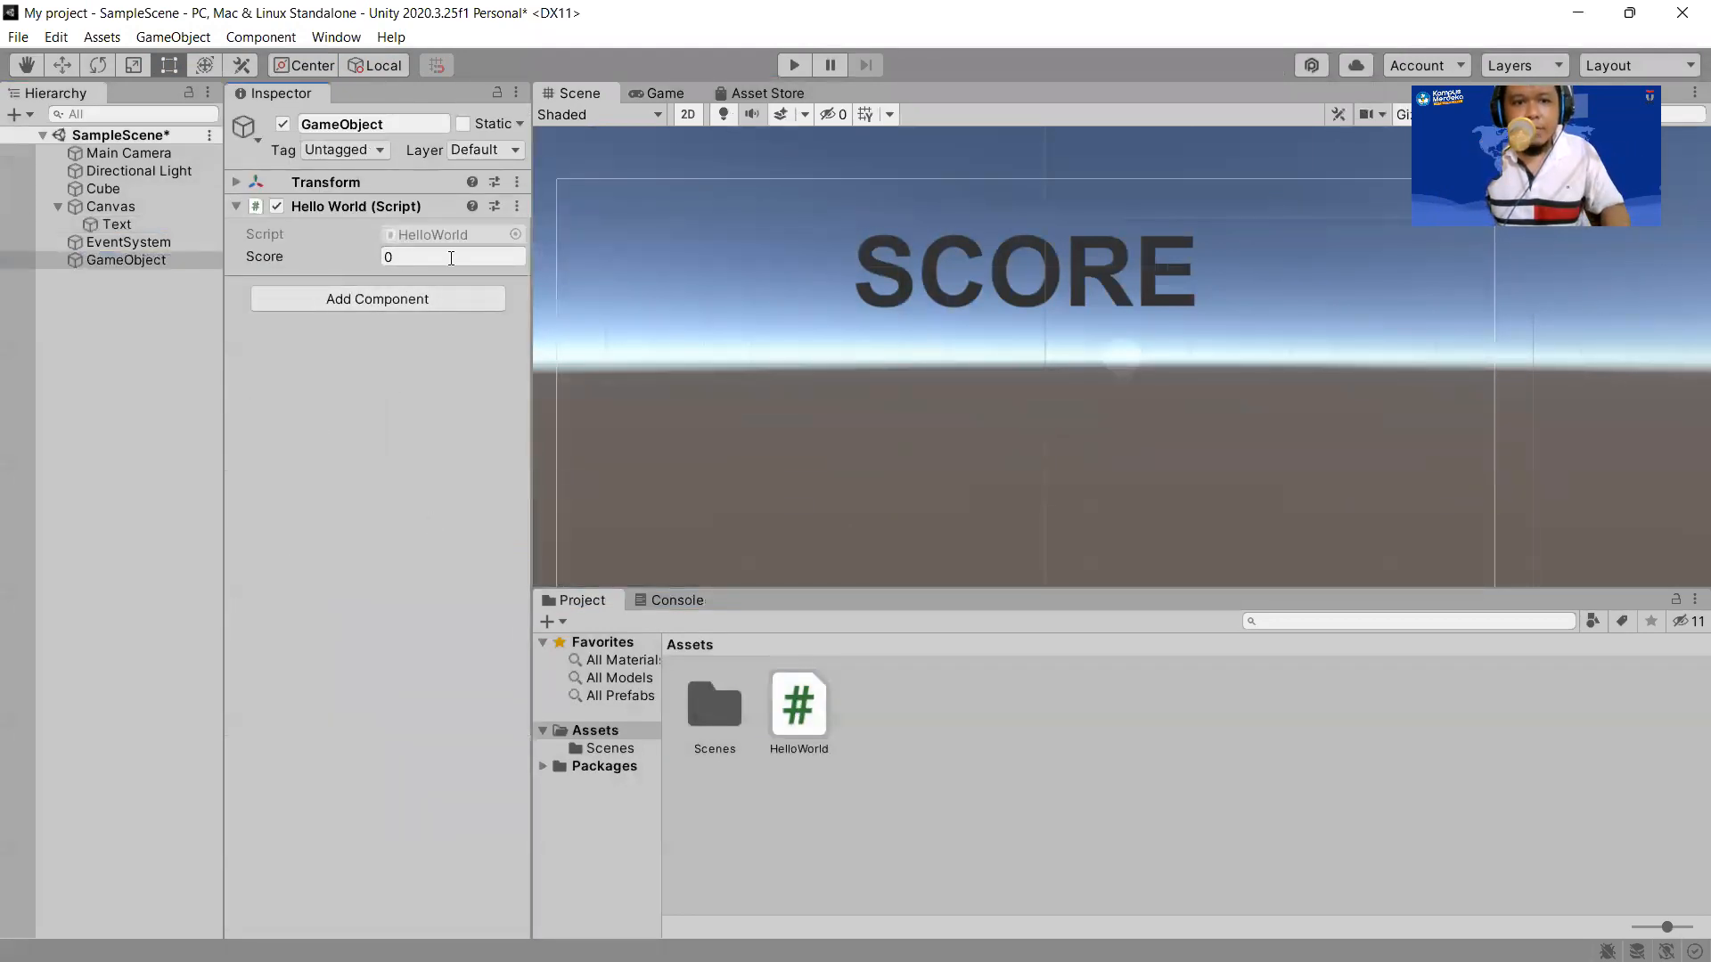
click(794, 65)
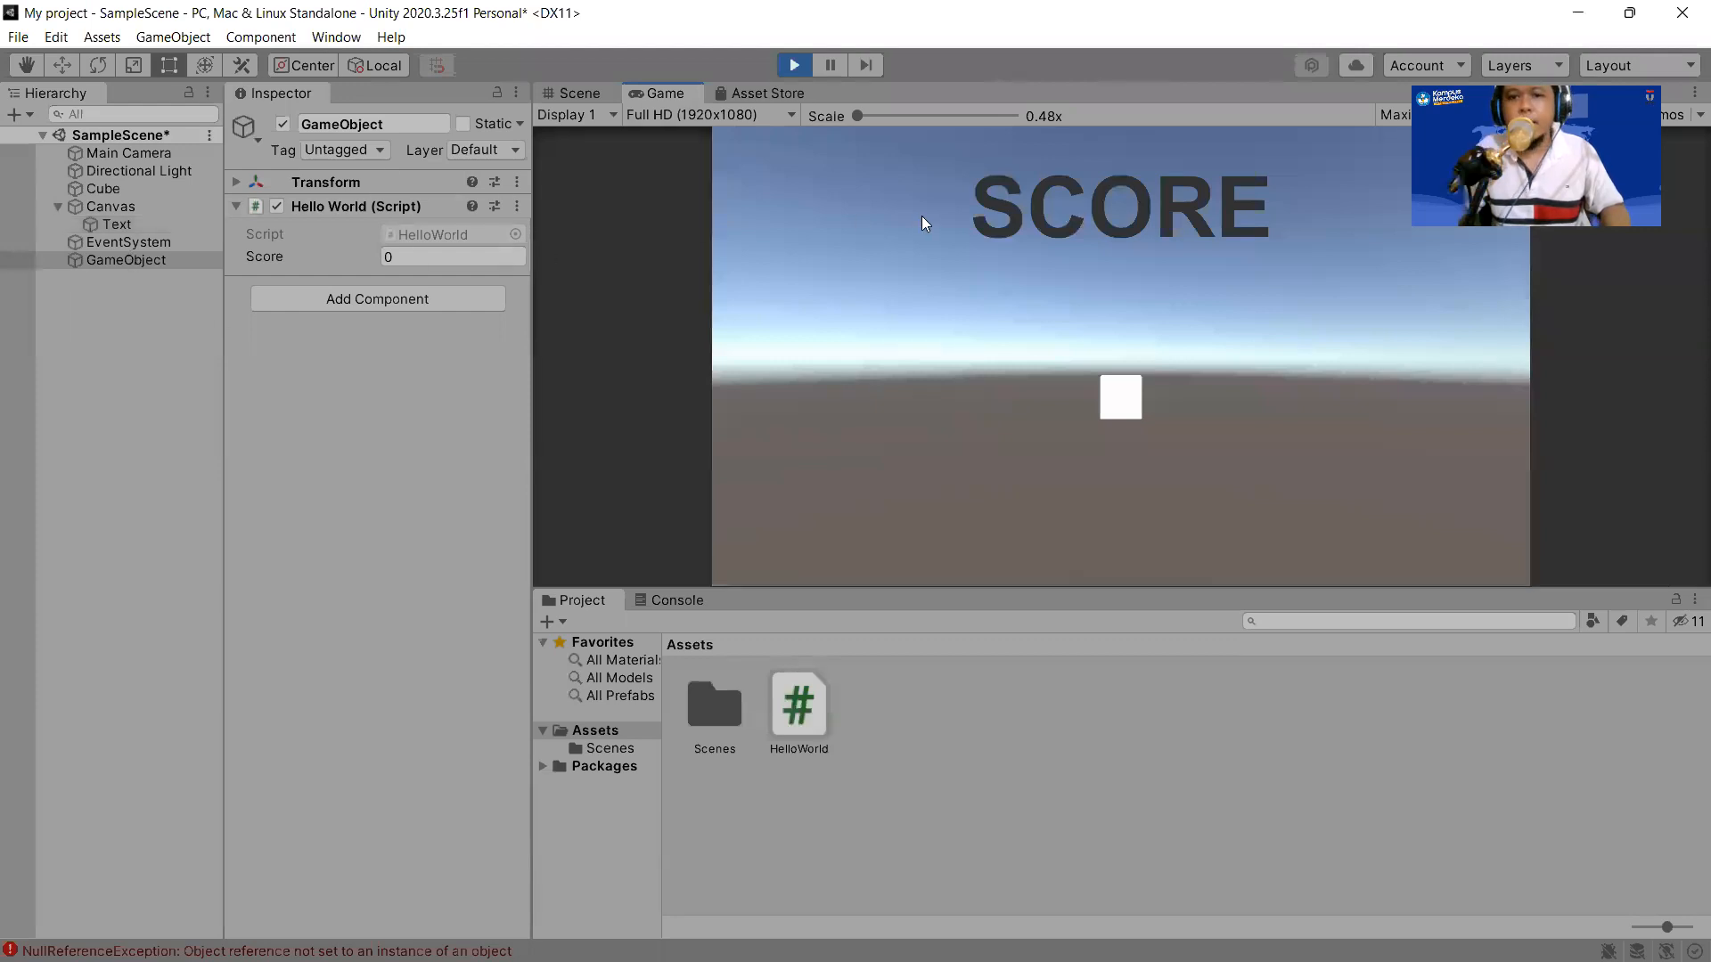
click(792, 65)
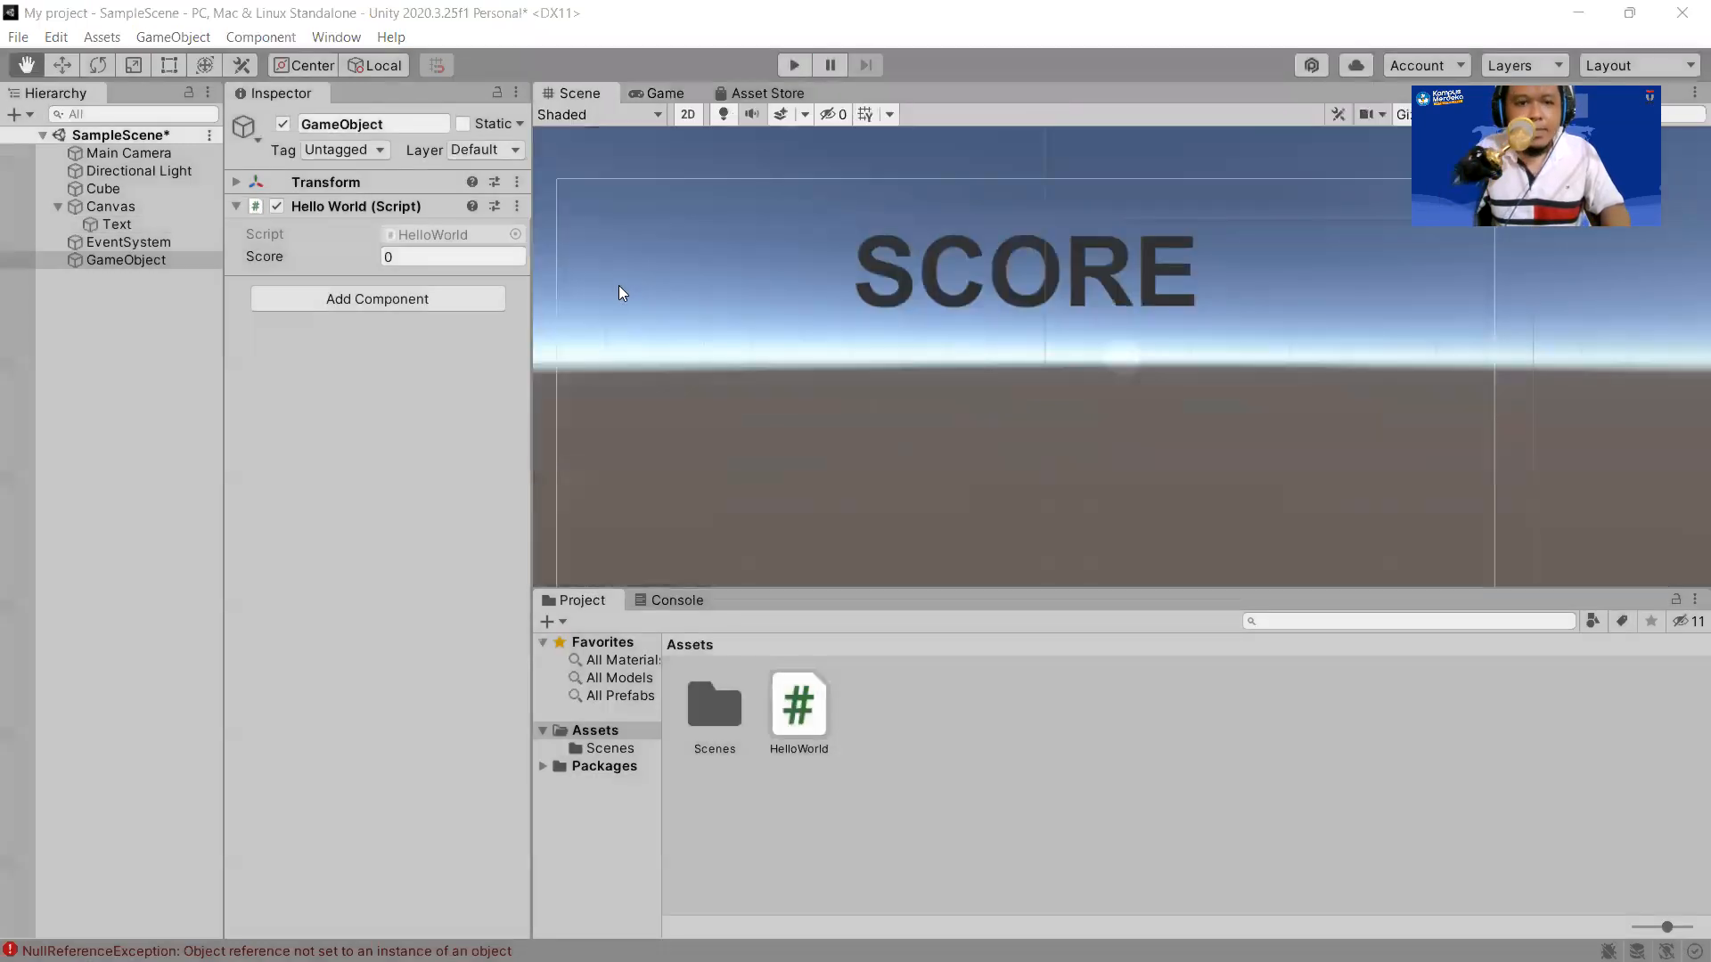
Switch to Visual Studio, make the PenampilVar Text variable in HelloWorld.cs public, and save the script.
key(alt+Tab)
key(Up)
key(Home)
text(public)
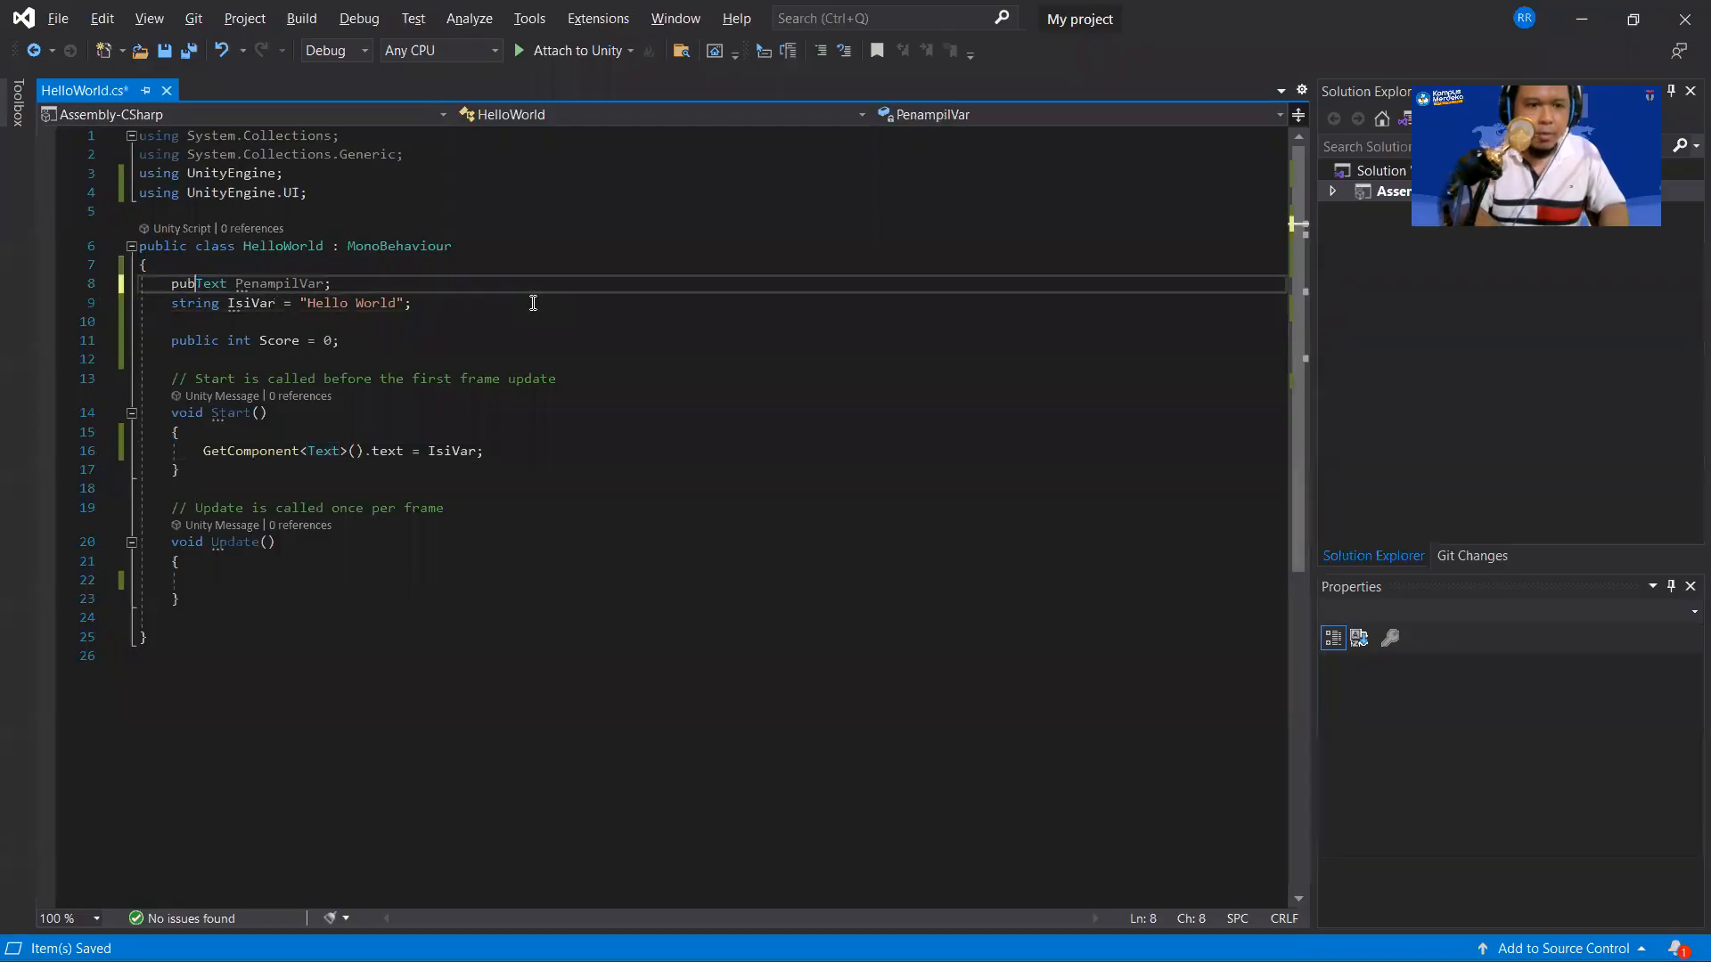
key(ctrl+s)
Delete the IsiVar string declaration and the blank line below it.
key(Down)
key(Home)
key(Home)
key(shift+Down)
key(shift+Down)
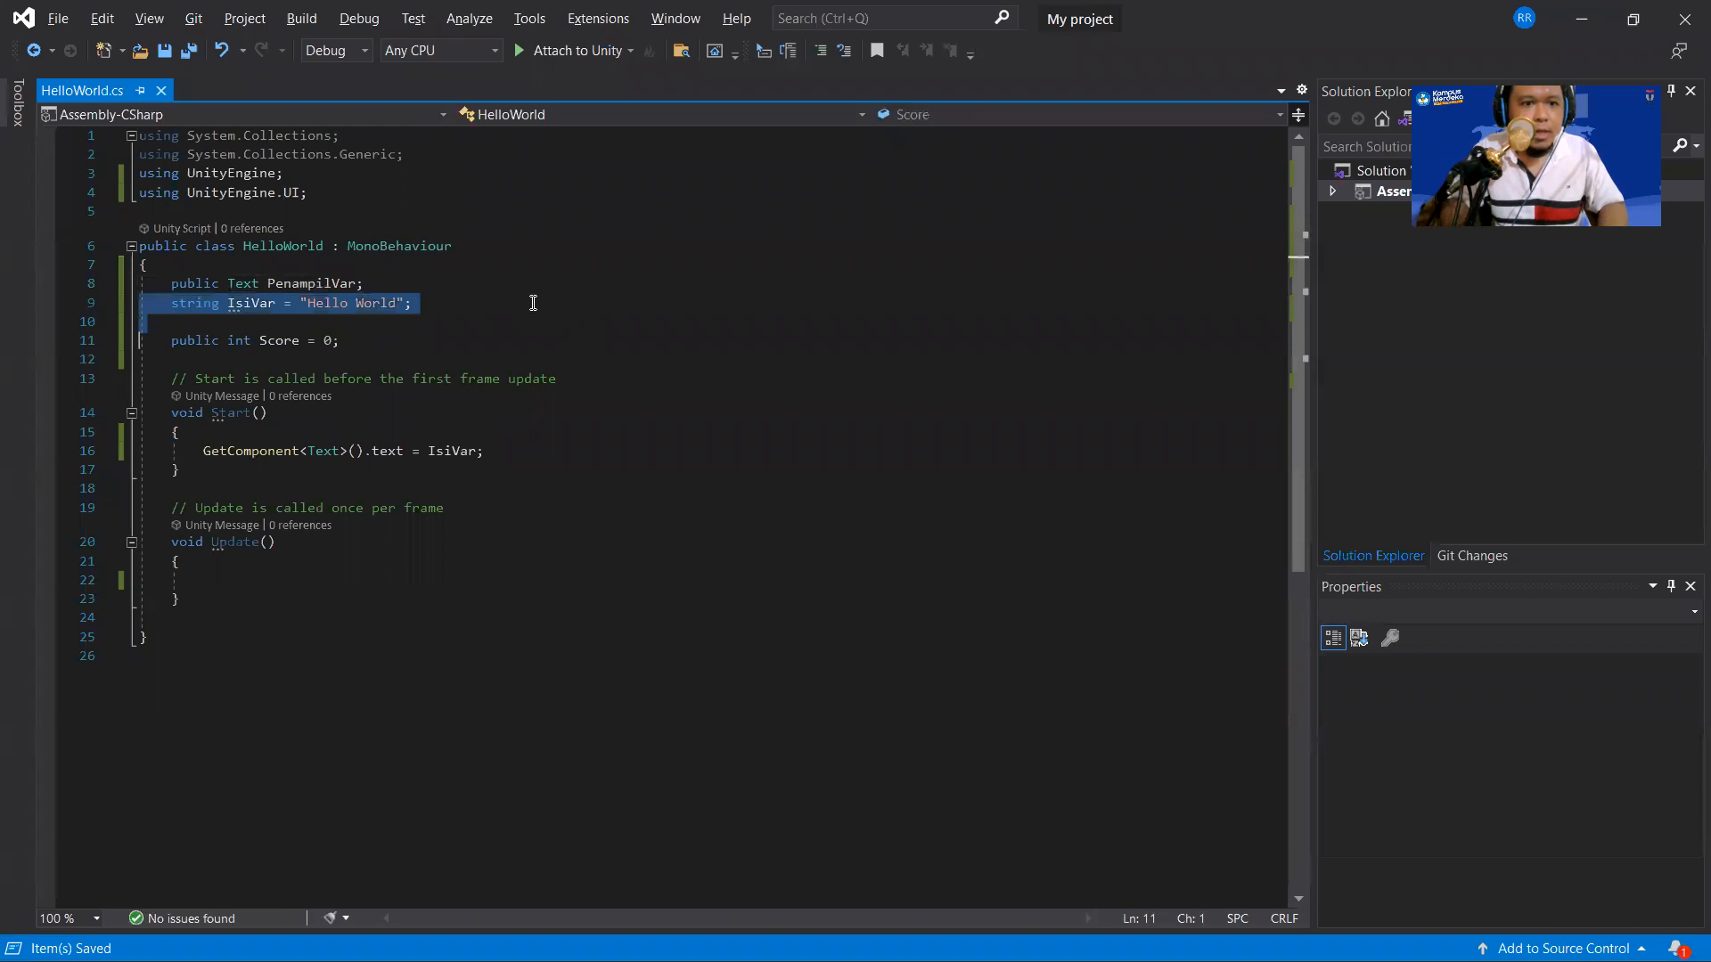
key(Delete)
Replace the GetComponent assignment in Start with PenampilVar.text = Score.ToString(); and save the script.
key(Down)
key(Down)
key(Down)
key(Down)
key(Down)
key(shift+End)
key(Delete)
text(Pen)
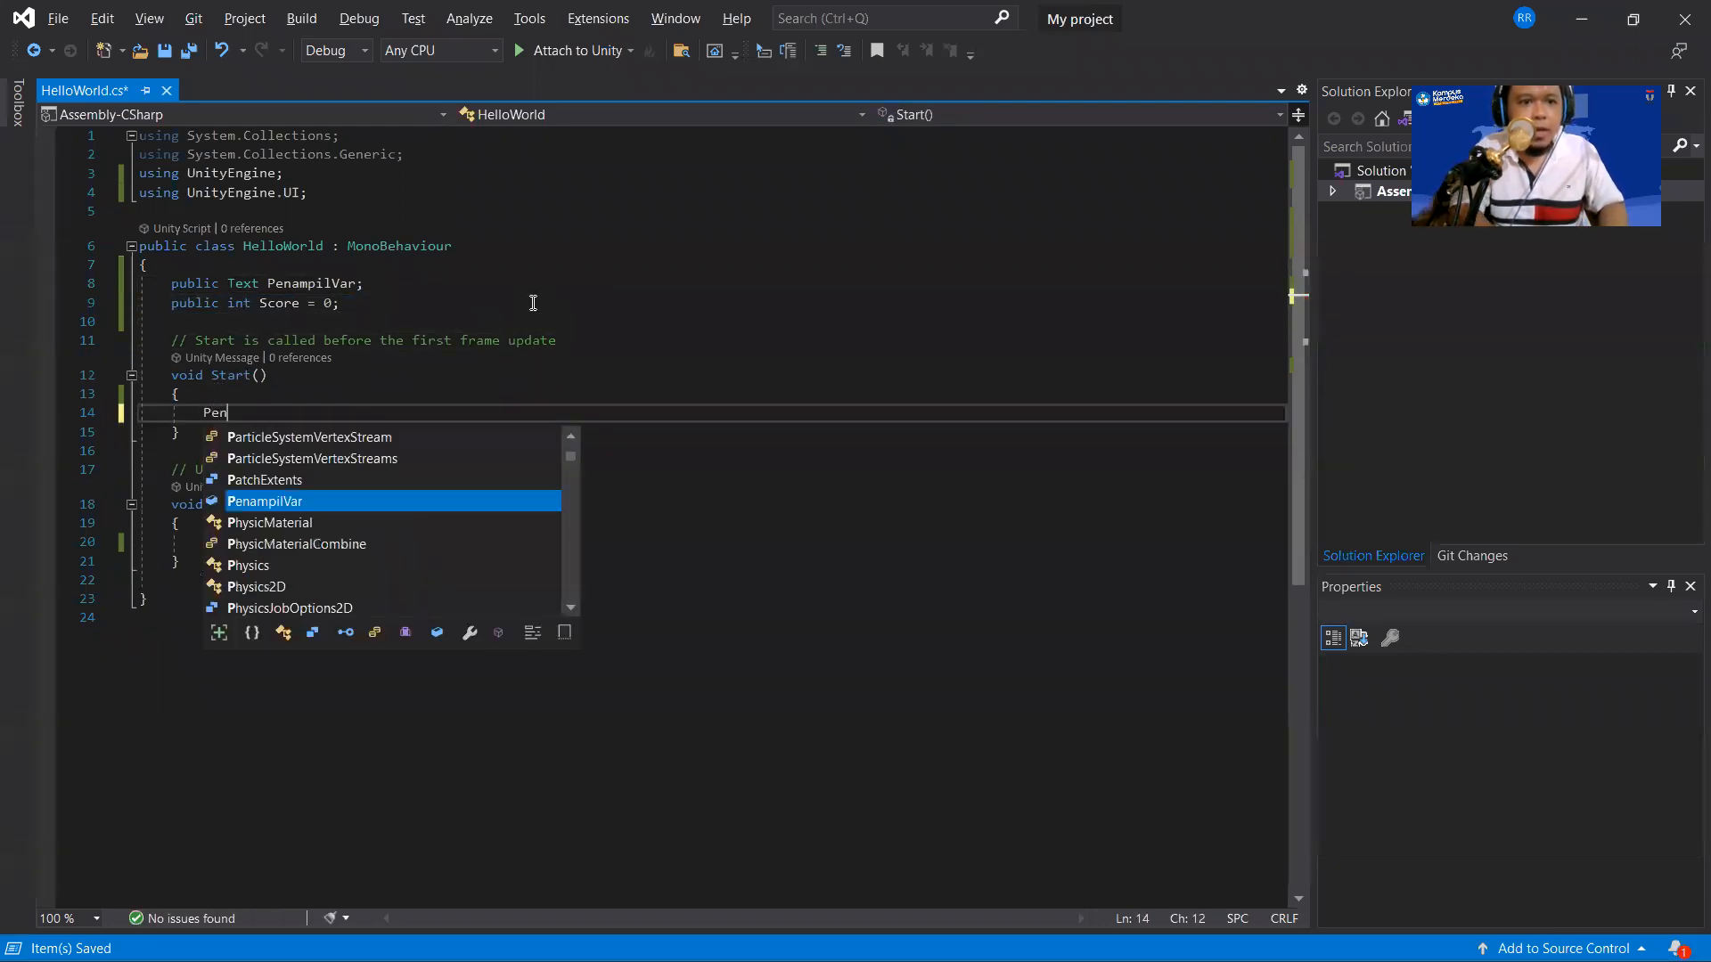
text(ampilVar.text = Sc)
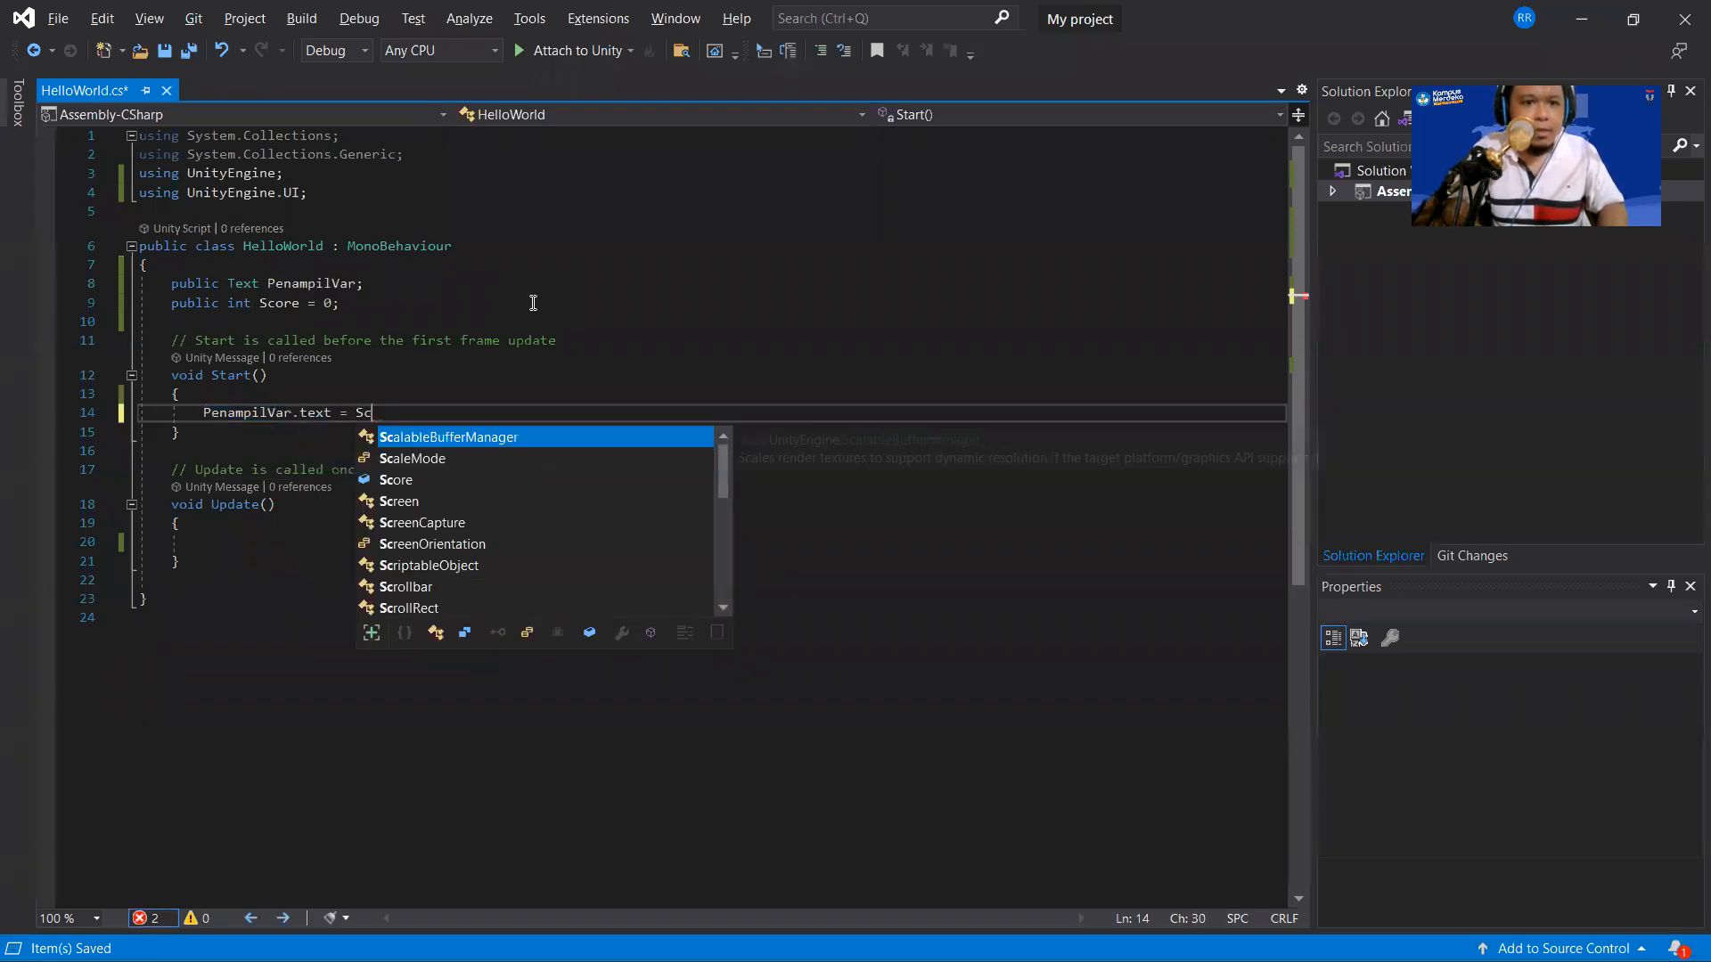
text(ore.)
text(T)
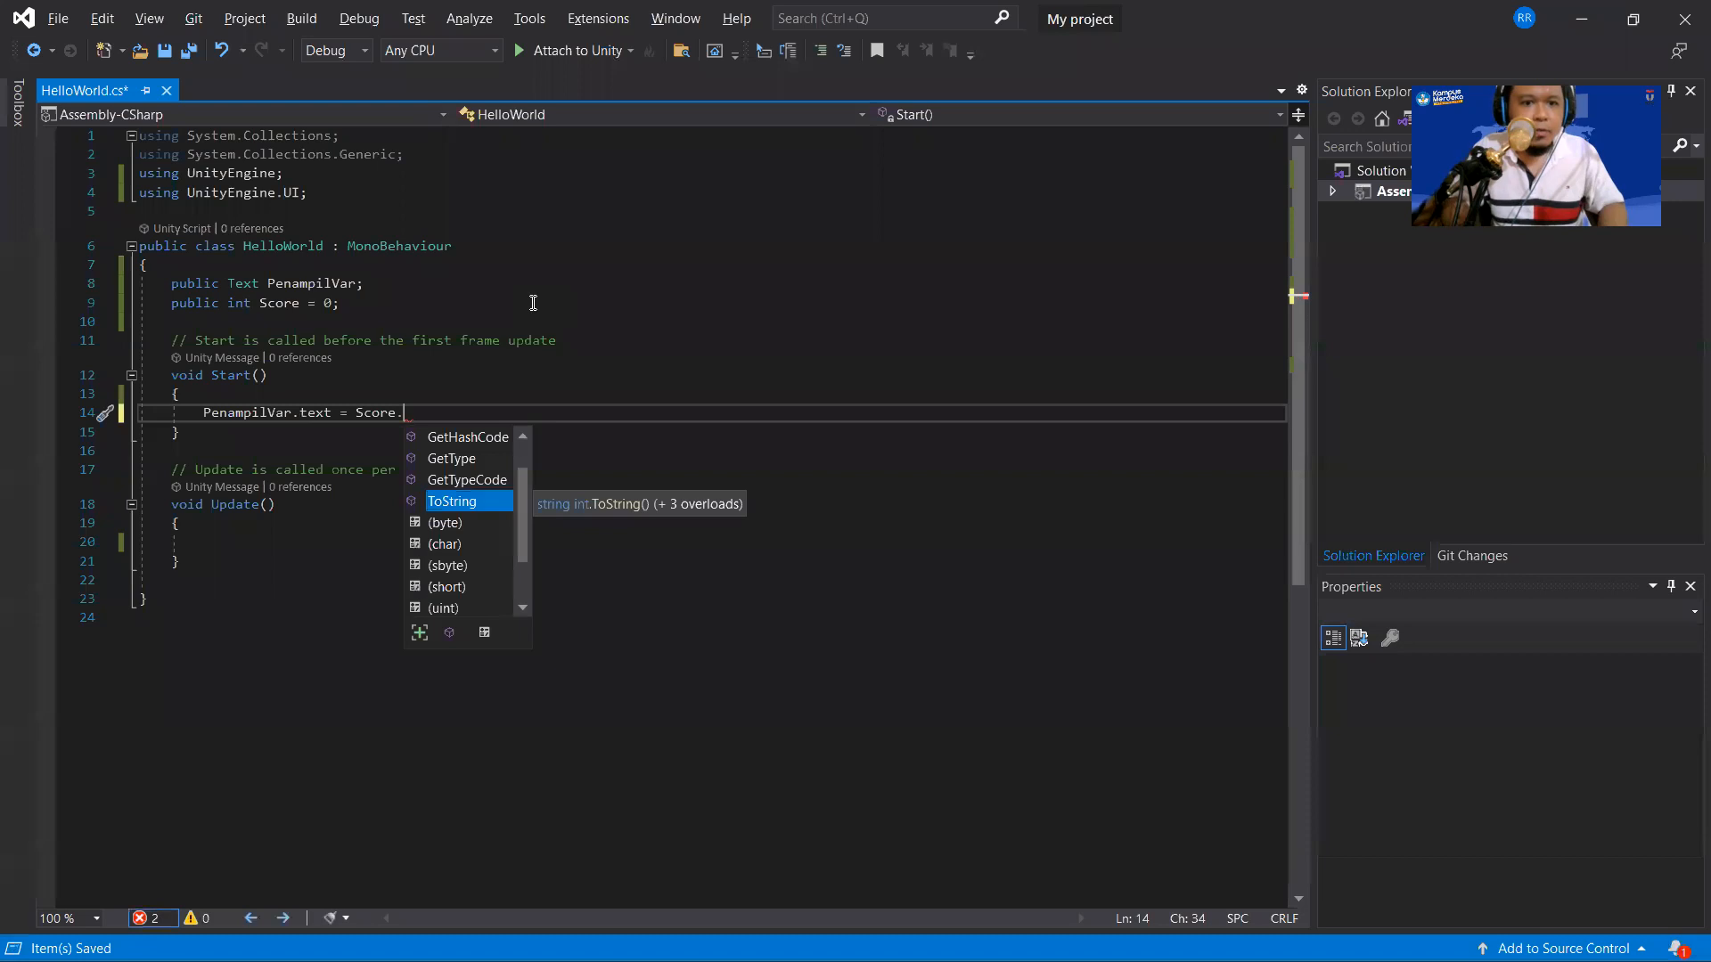
key(Tab)
text(();)
key(ctrl+s)
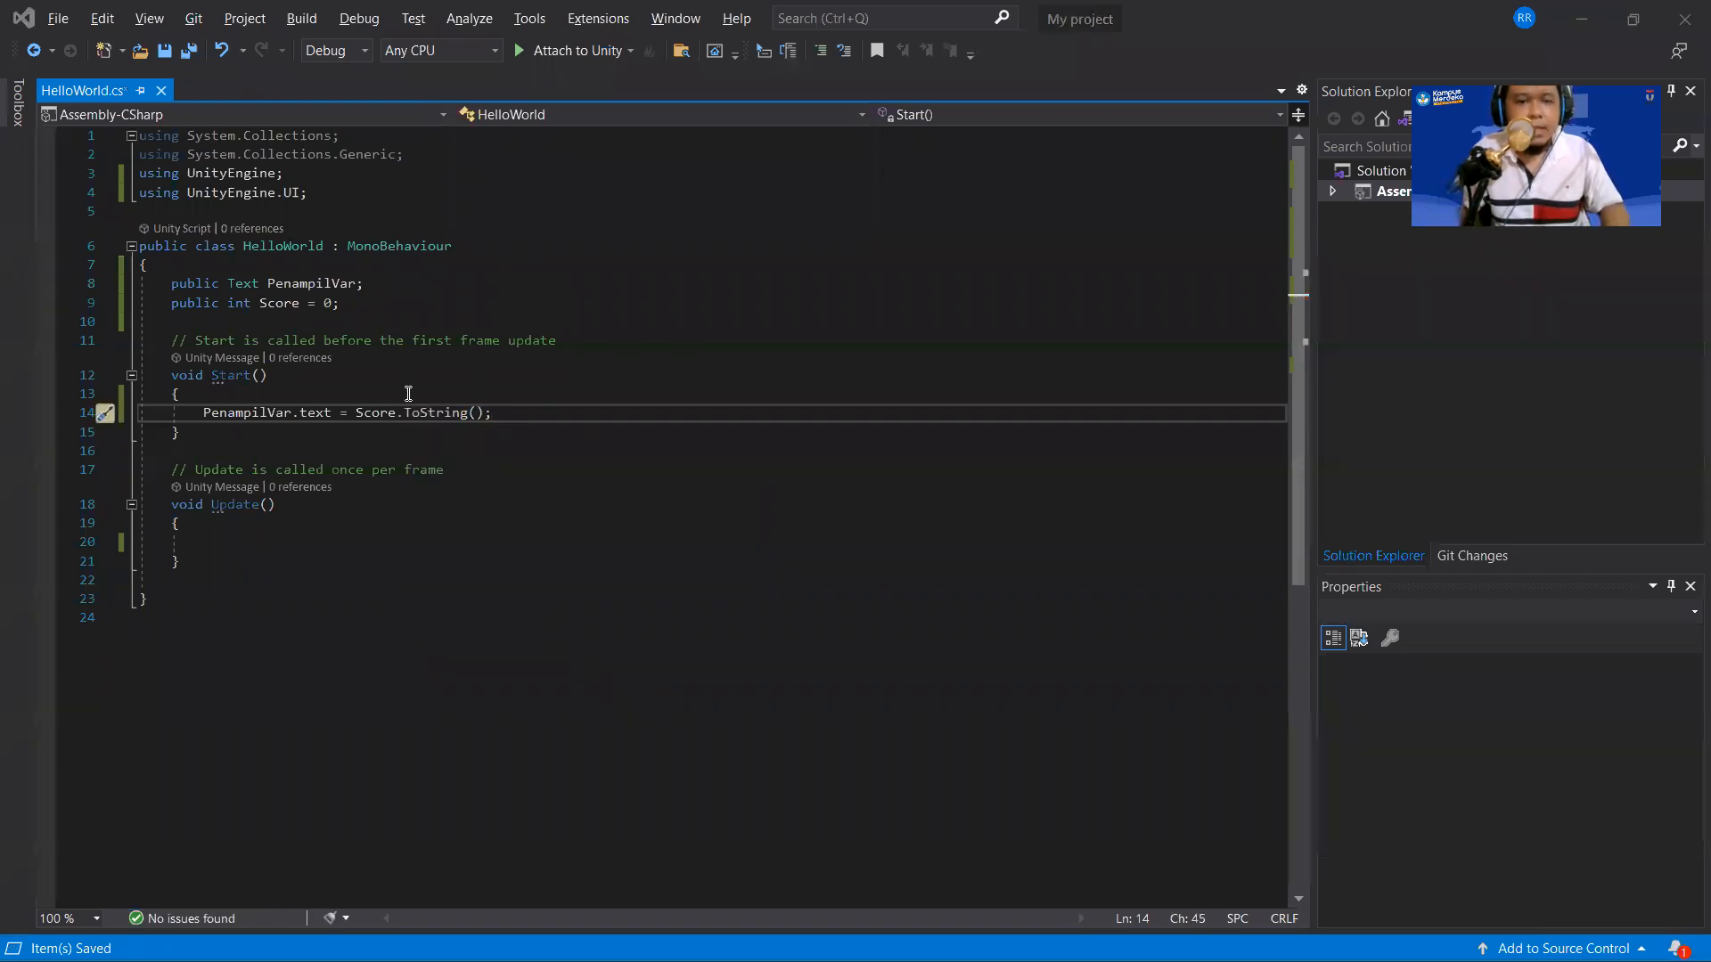
Switch to Unity, assign the Canvas's Text object to the script's Penampil Var, and set Score to 100.
key(alt+Tab)
click(506, 354)
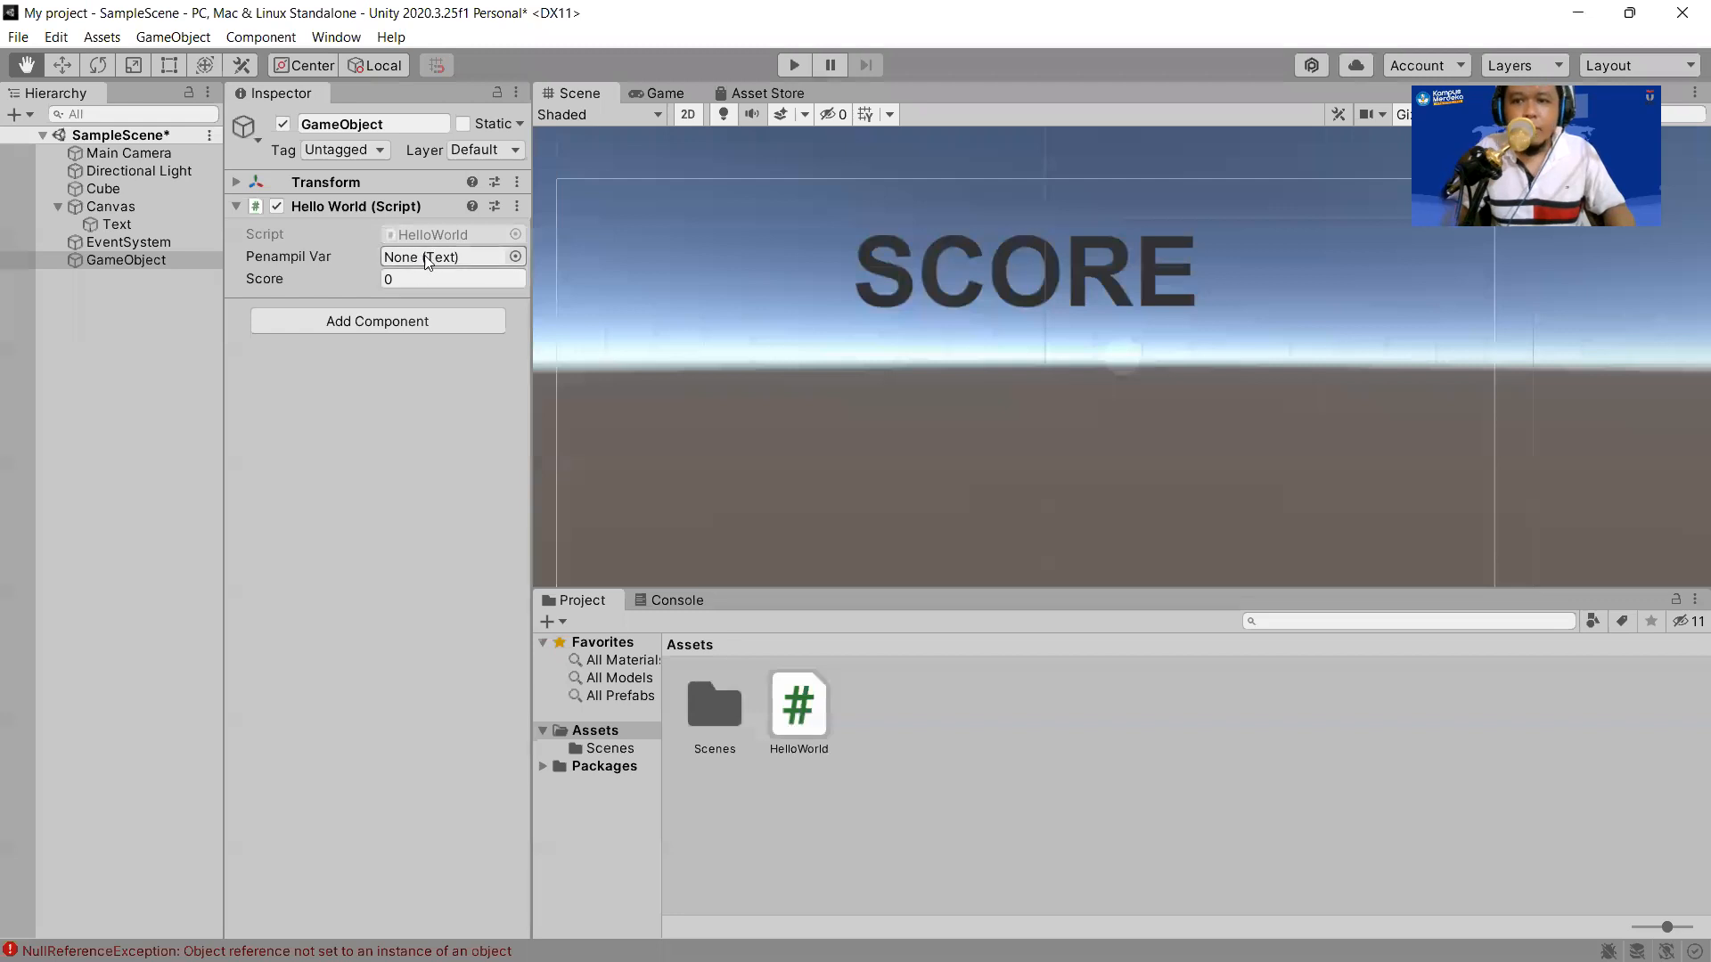
drag(112, 226, 435, 258)
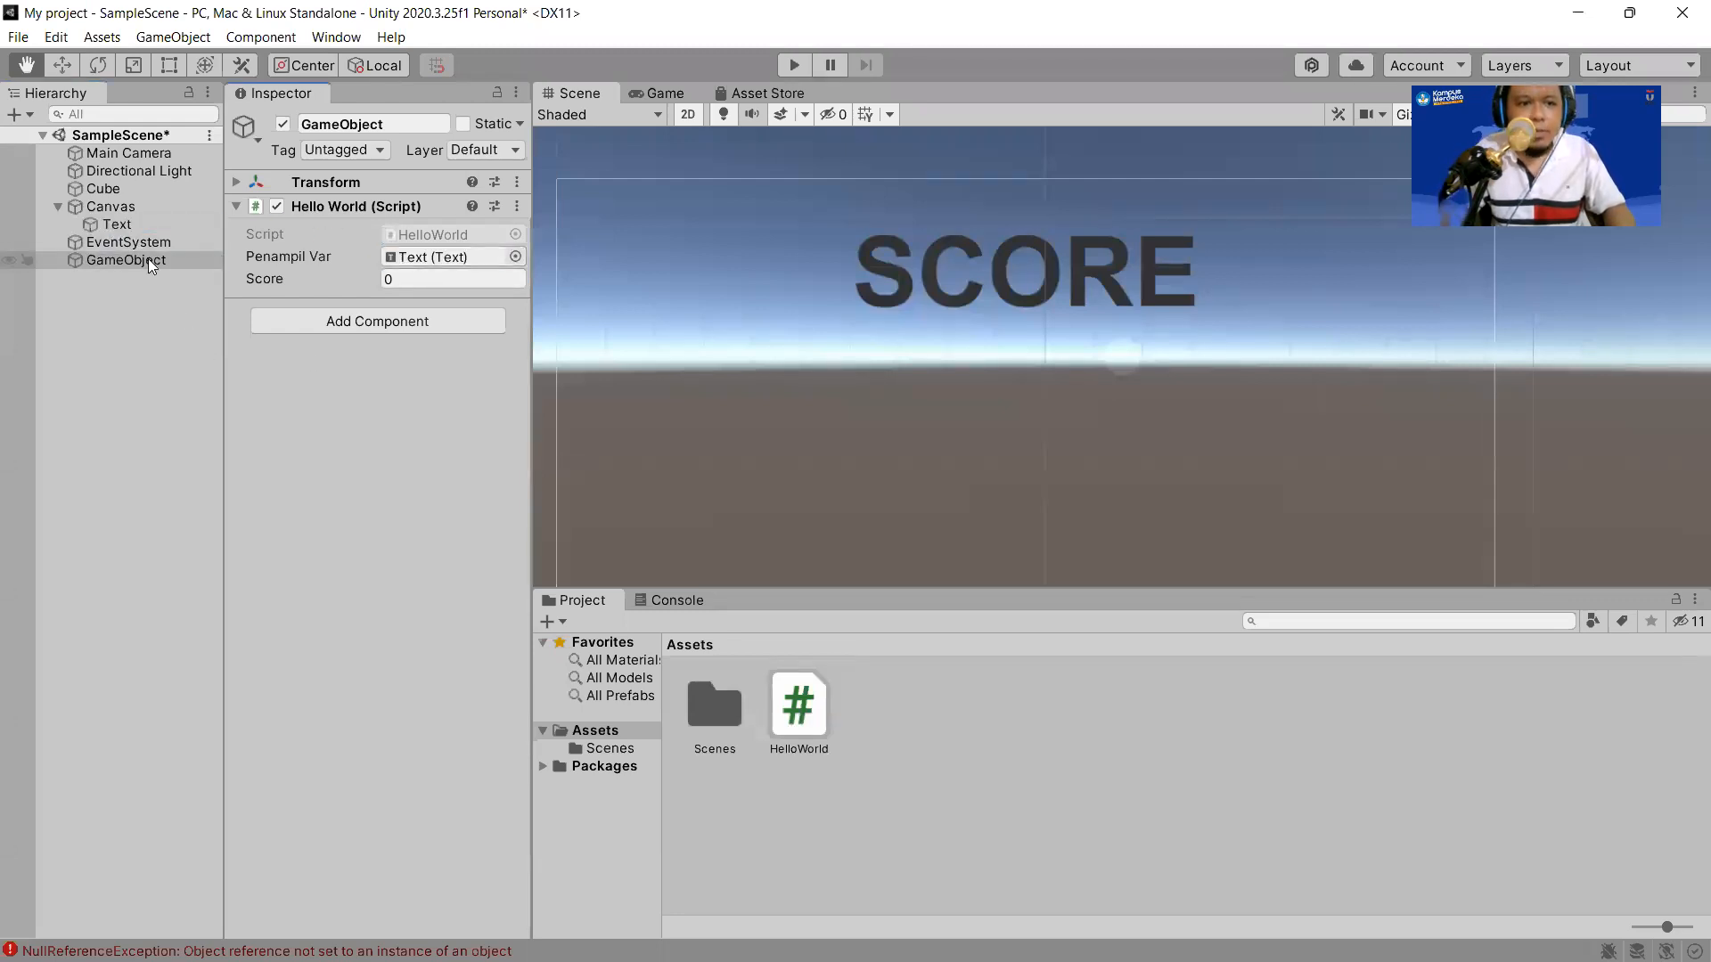
click(436, 278)
text(t100)
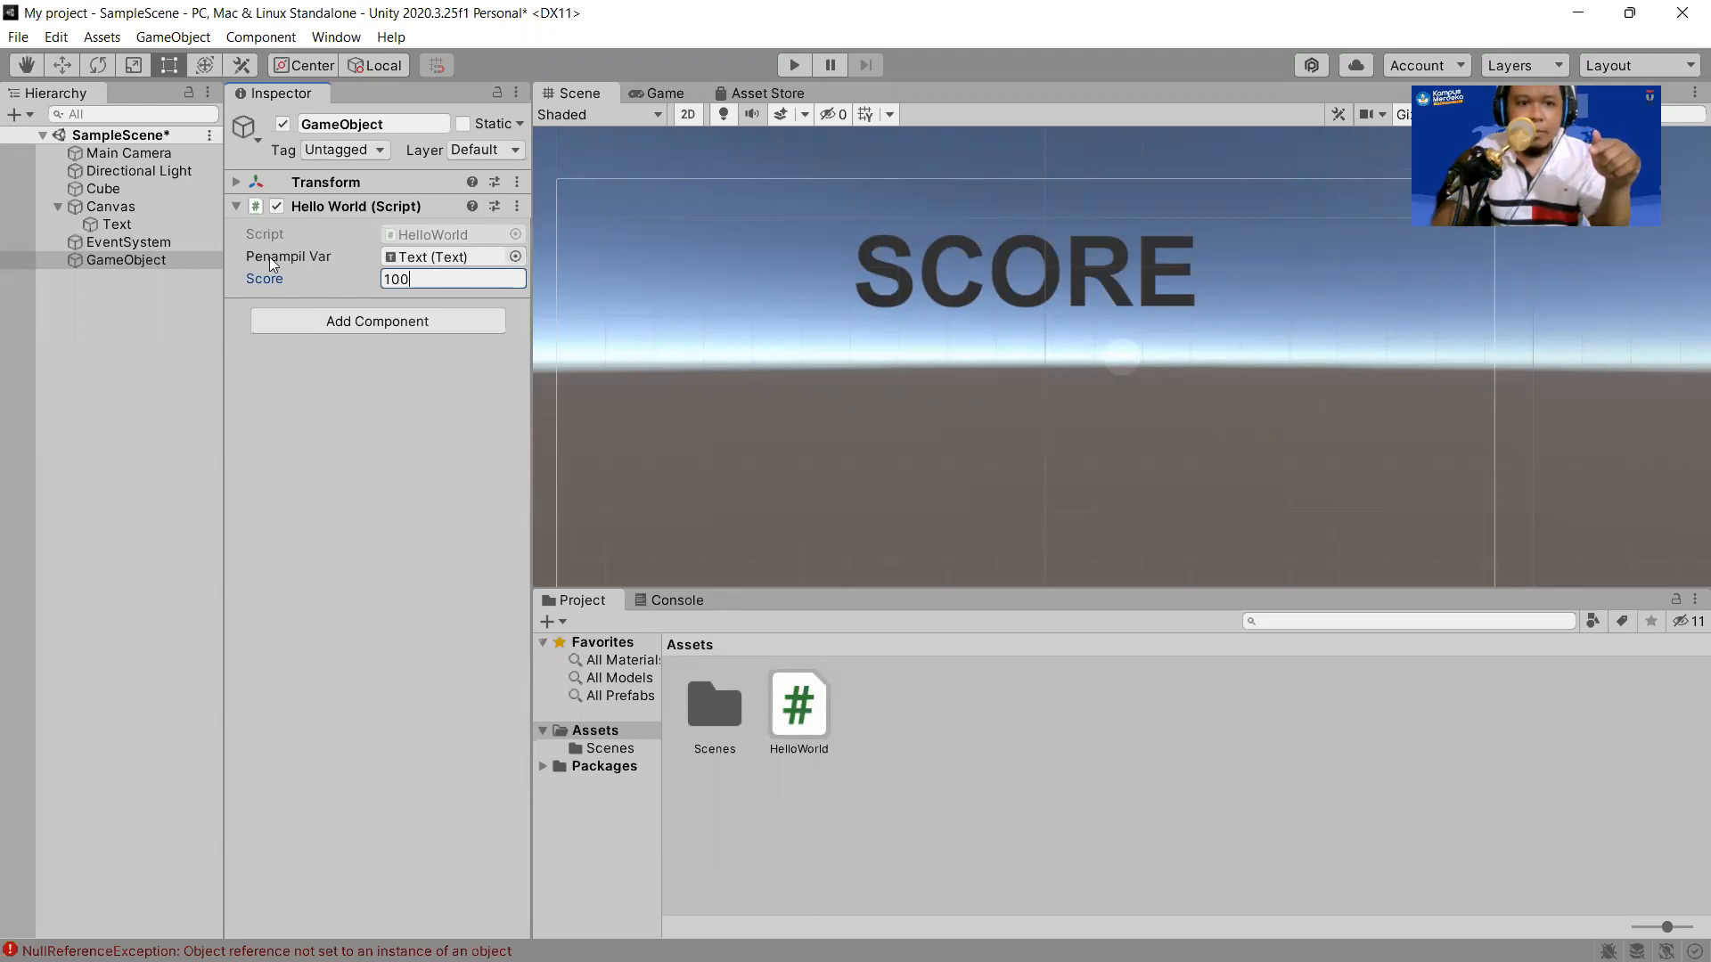
Examine which scene object the GameObject's Penampil Var reference points to, along with its Score field.
click(450, 257)
click(437, 257)
click(417, 257)
click(425, 258)
double_click(427, 258)
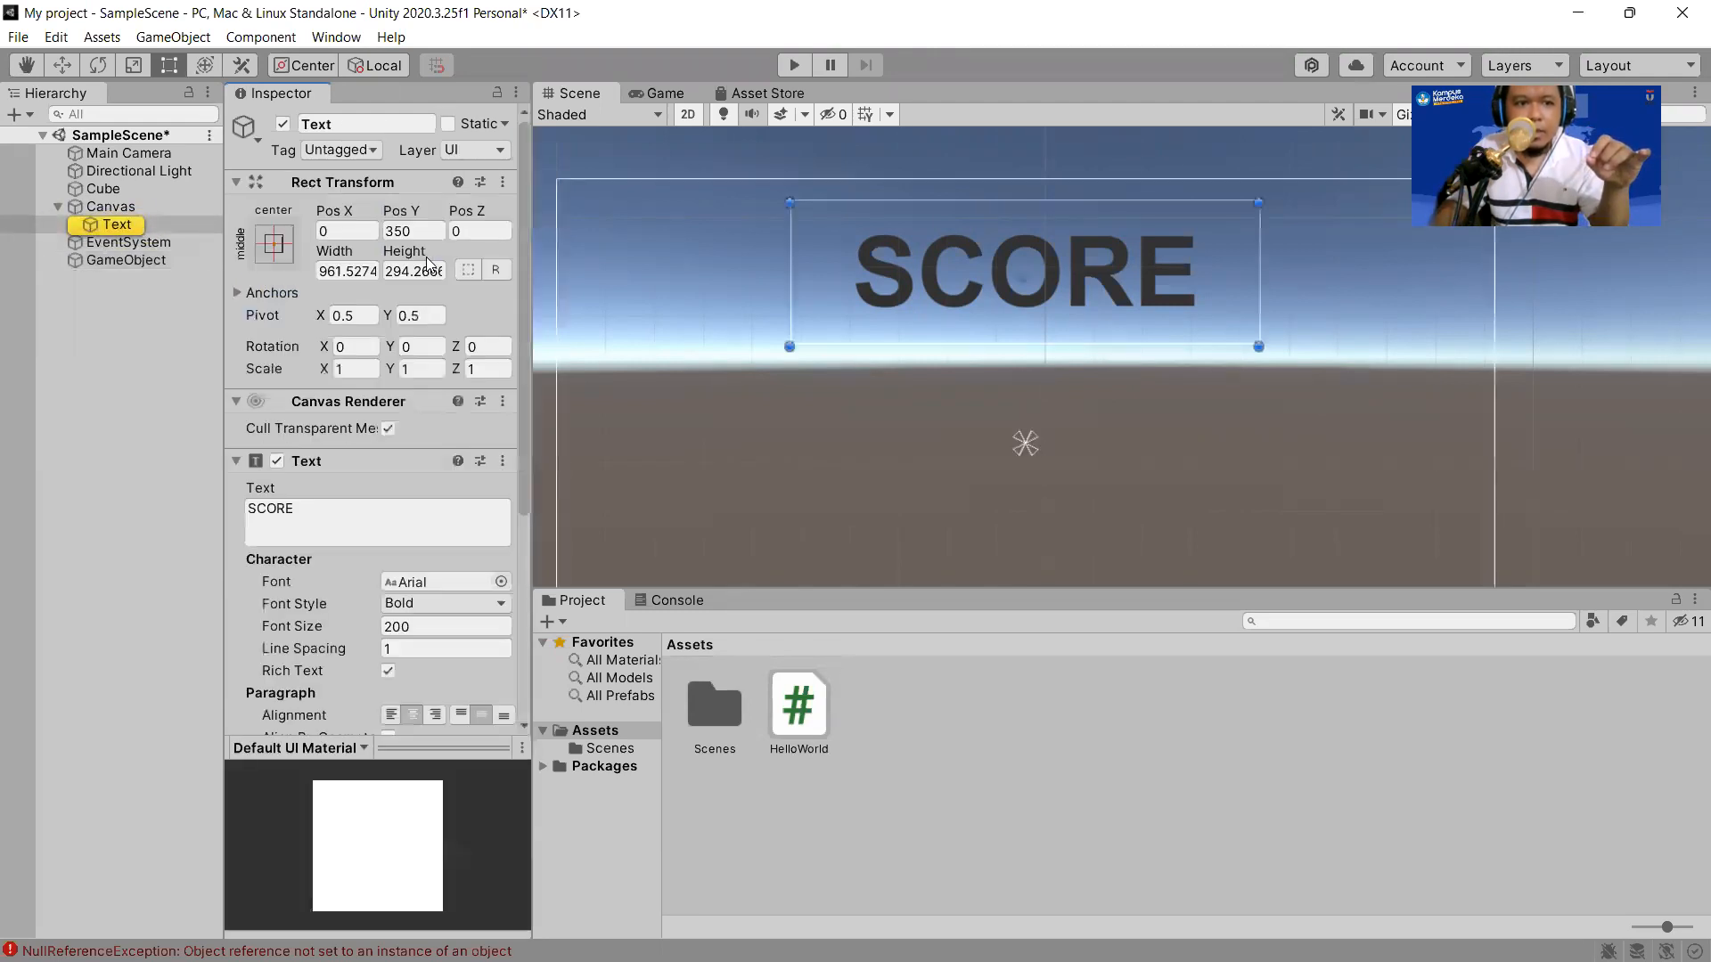
click(155, 259)
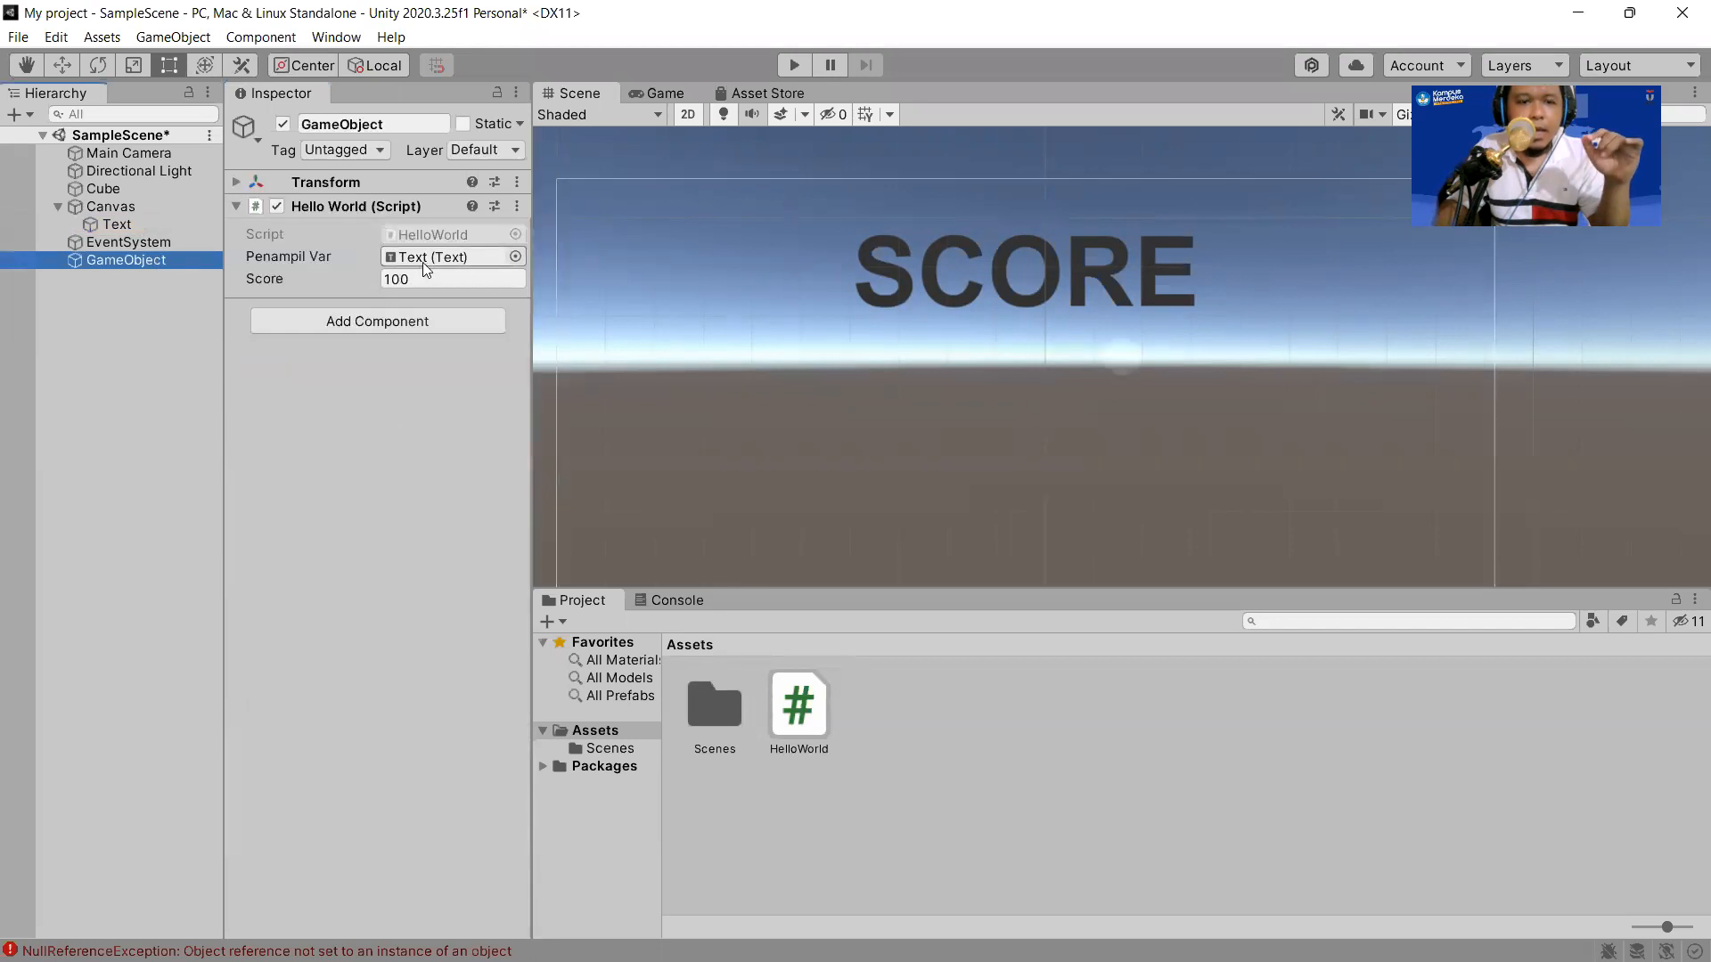
click(372, 279)
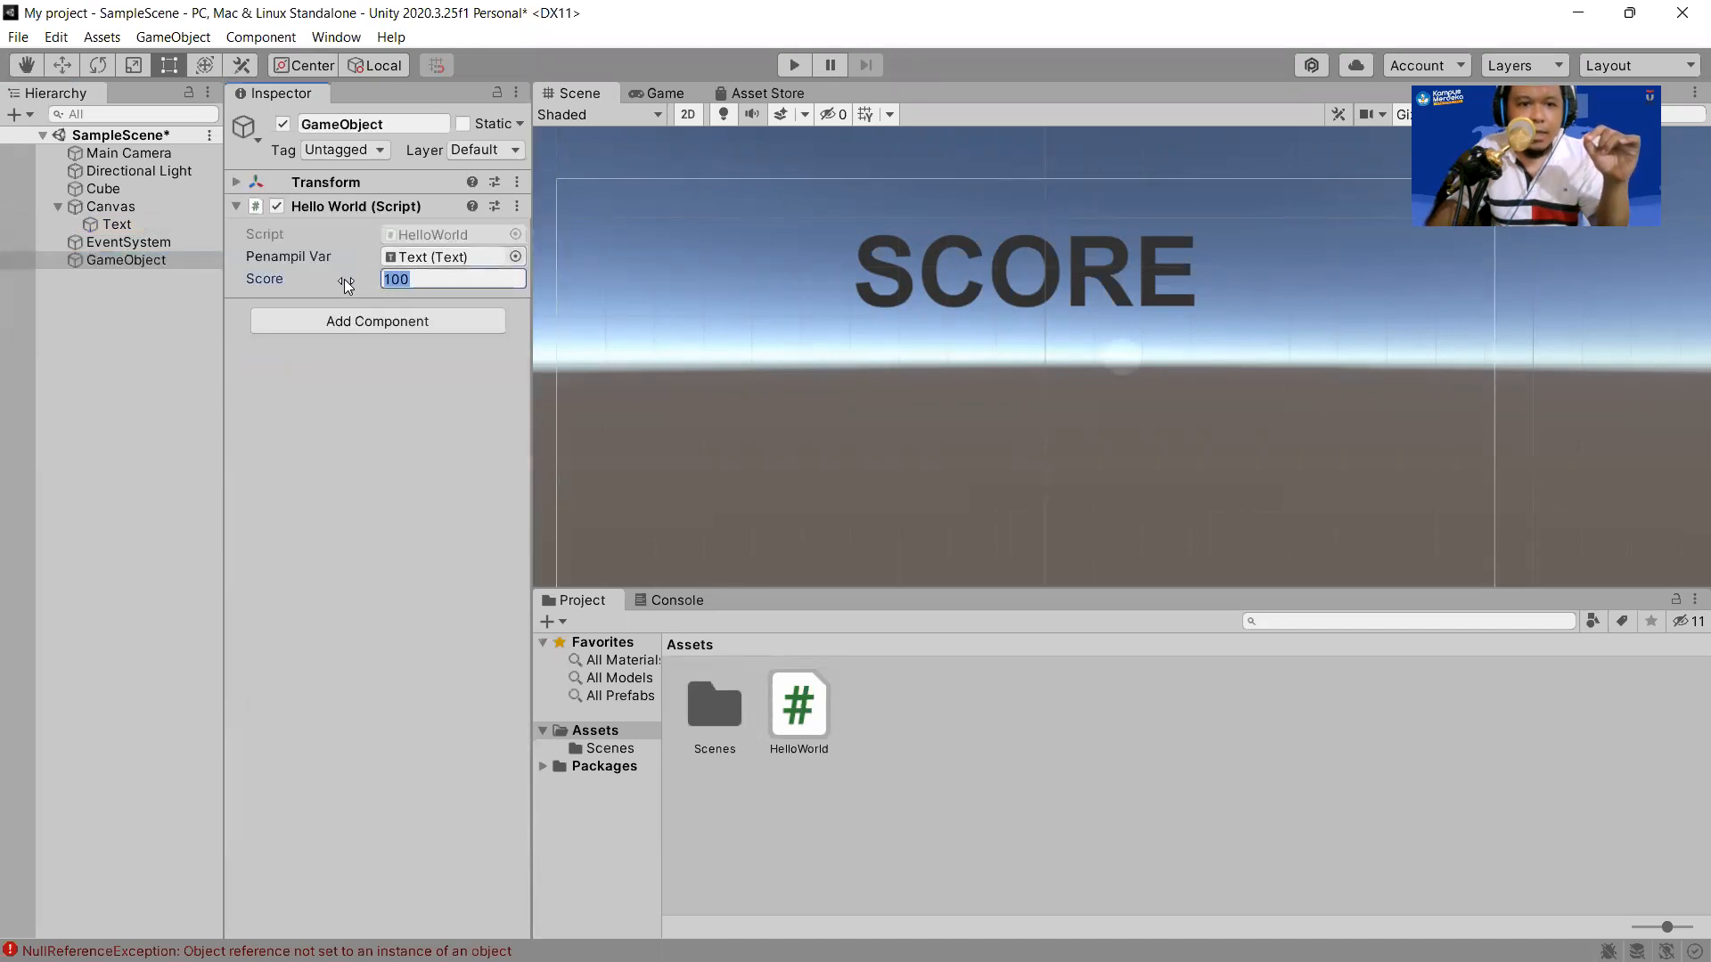
click(426, 258)
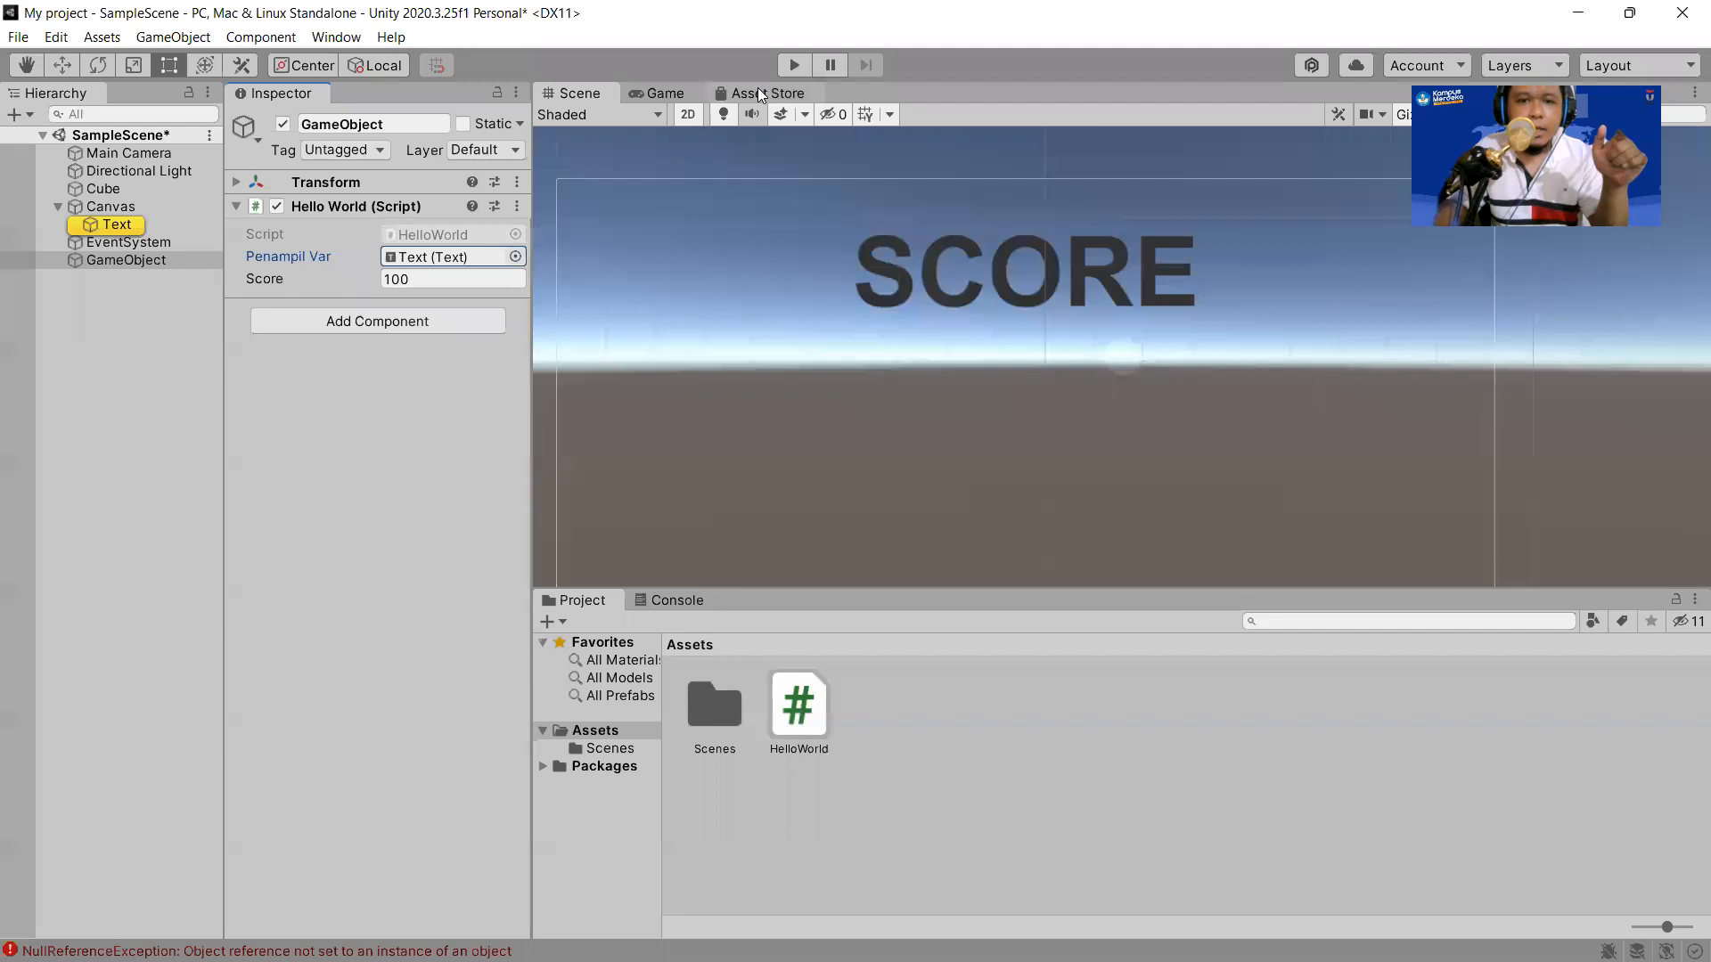
Test-run the scene, set Score to 500 during play to check the displayed text, and stop the run.
click(793, 61)
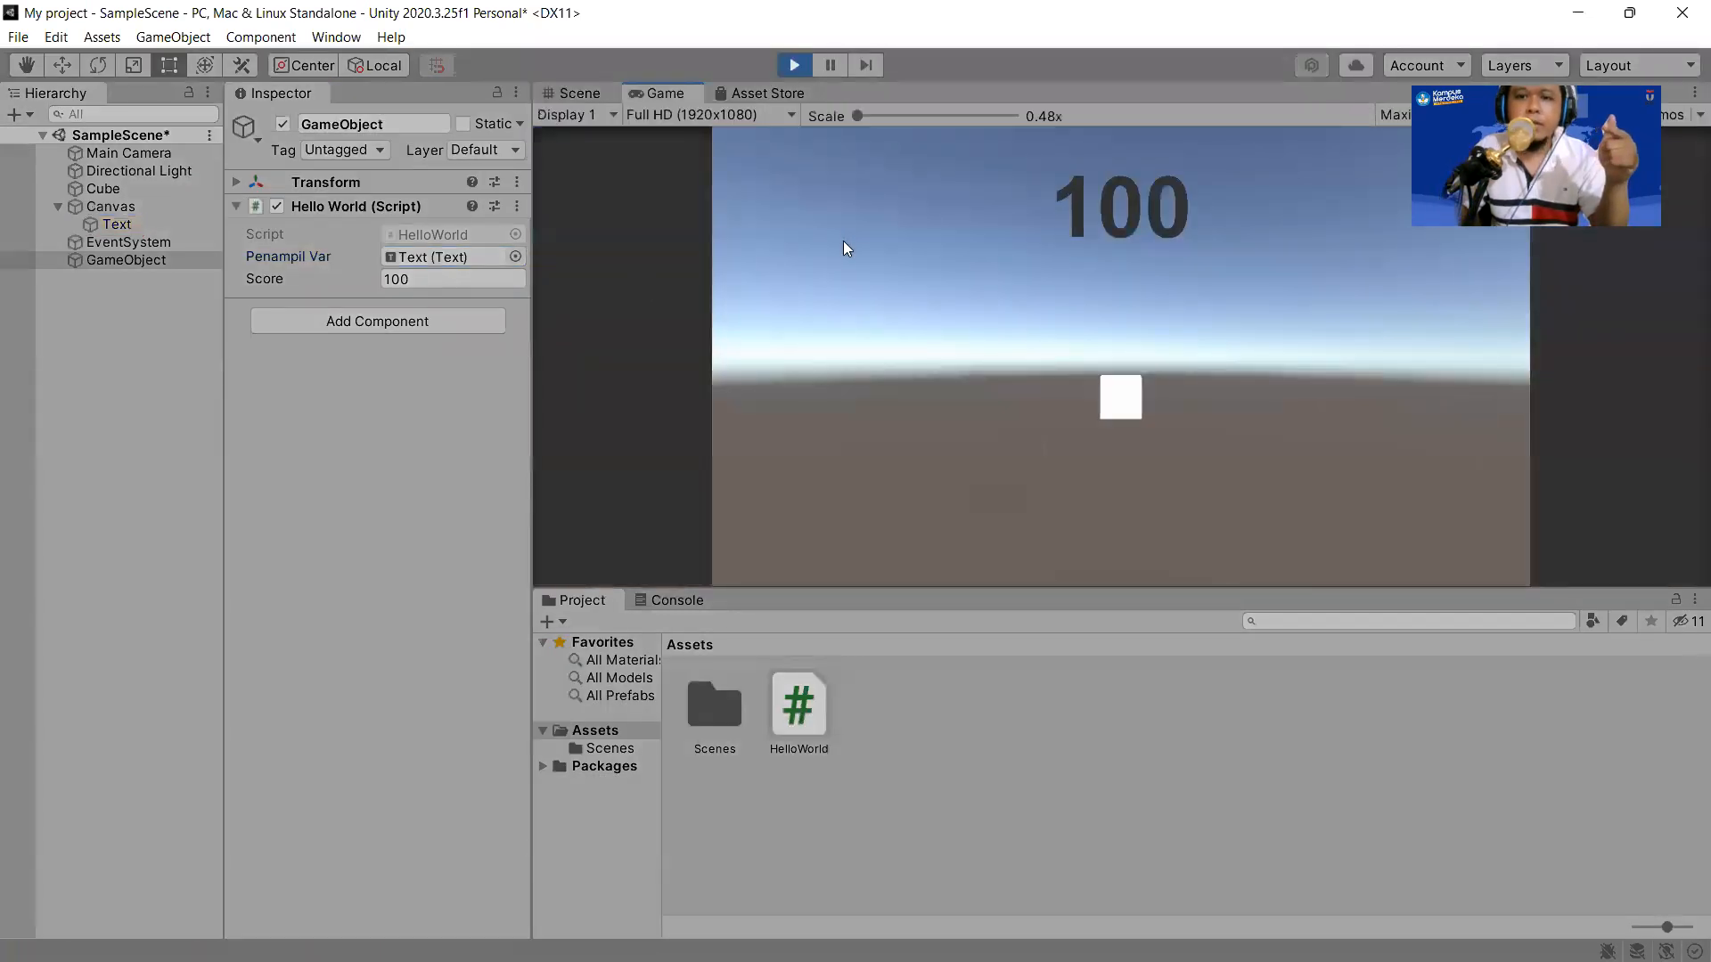
click(458, 279)
double_click(458, 279)
text(500)
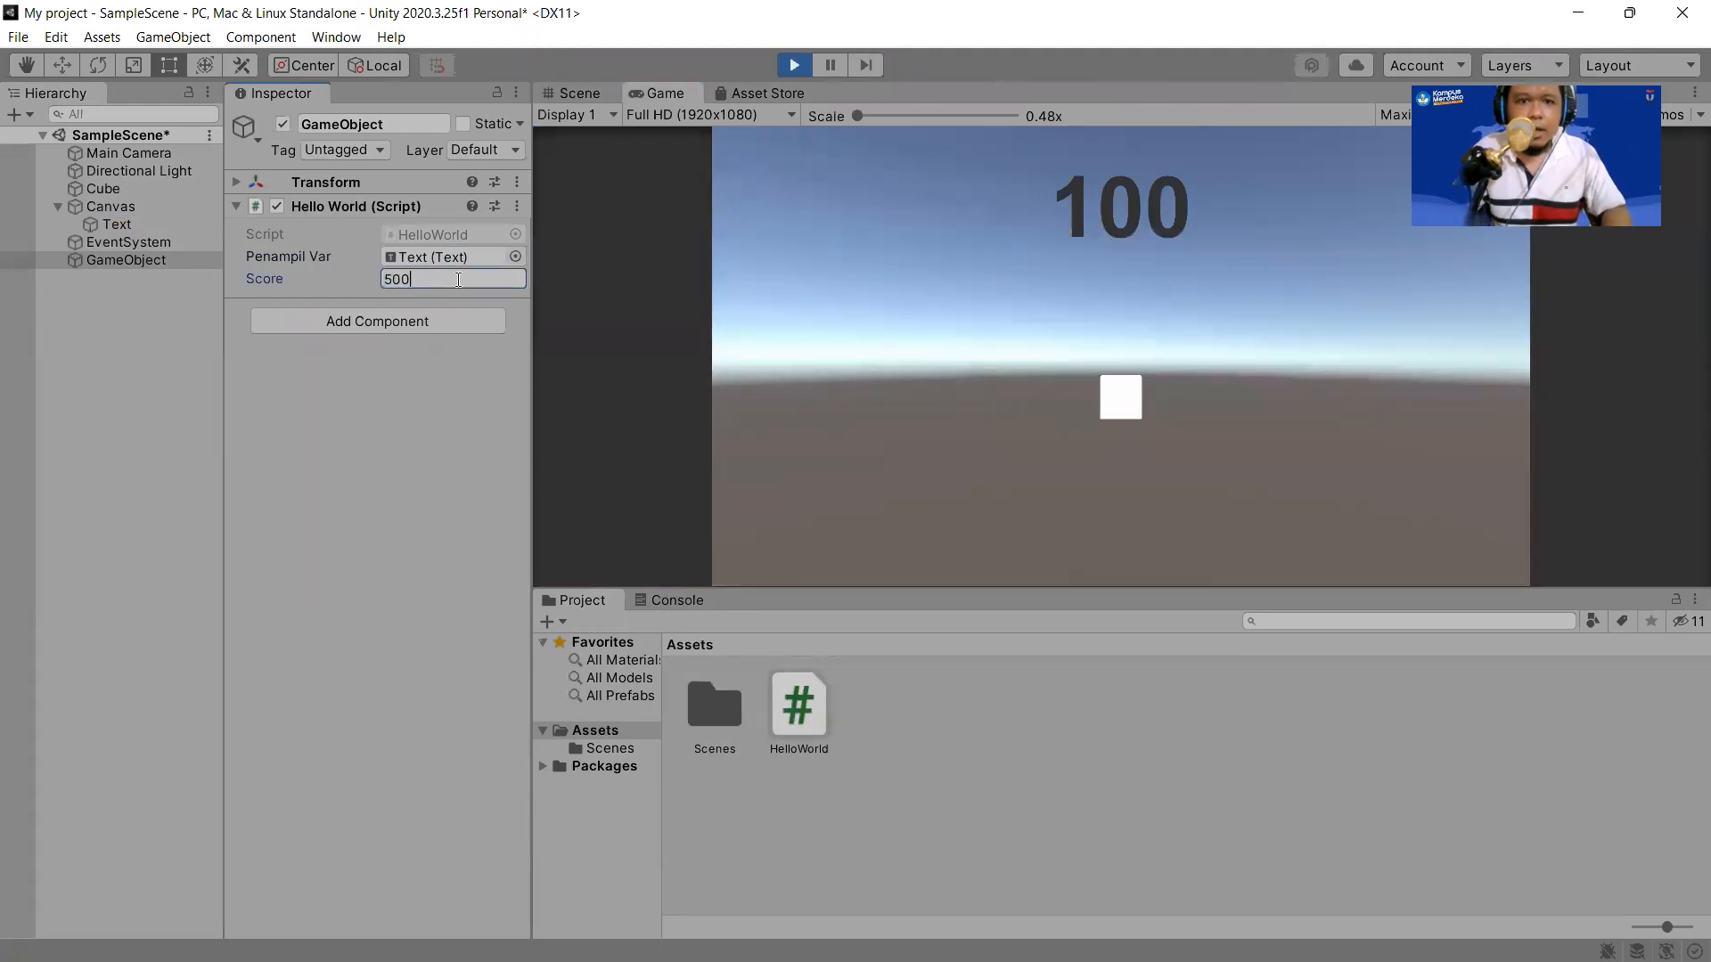
click(794, 66)
Switch to Visual Studio, move the PenampilVar.text = Score.ToString(); line from Start into Update, and save the script.
key(alt+Tab)
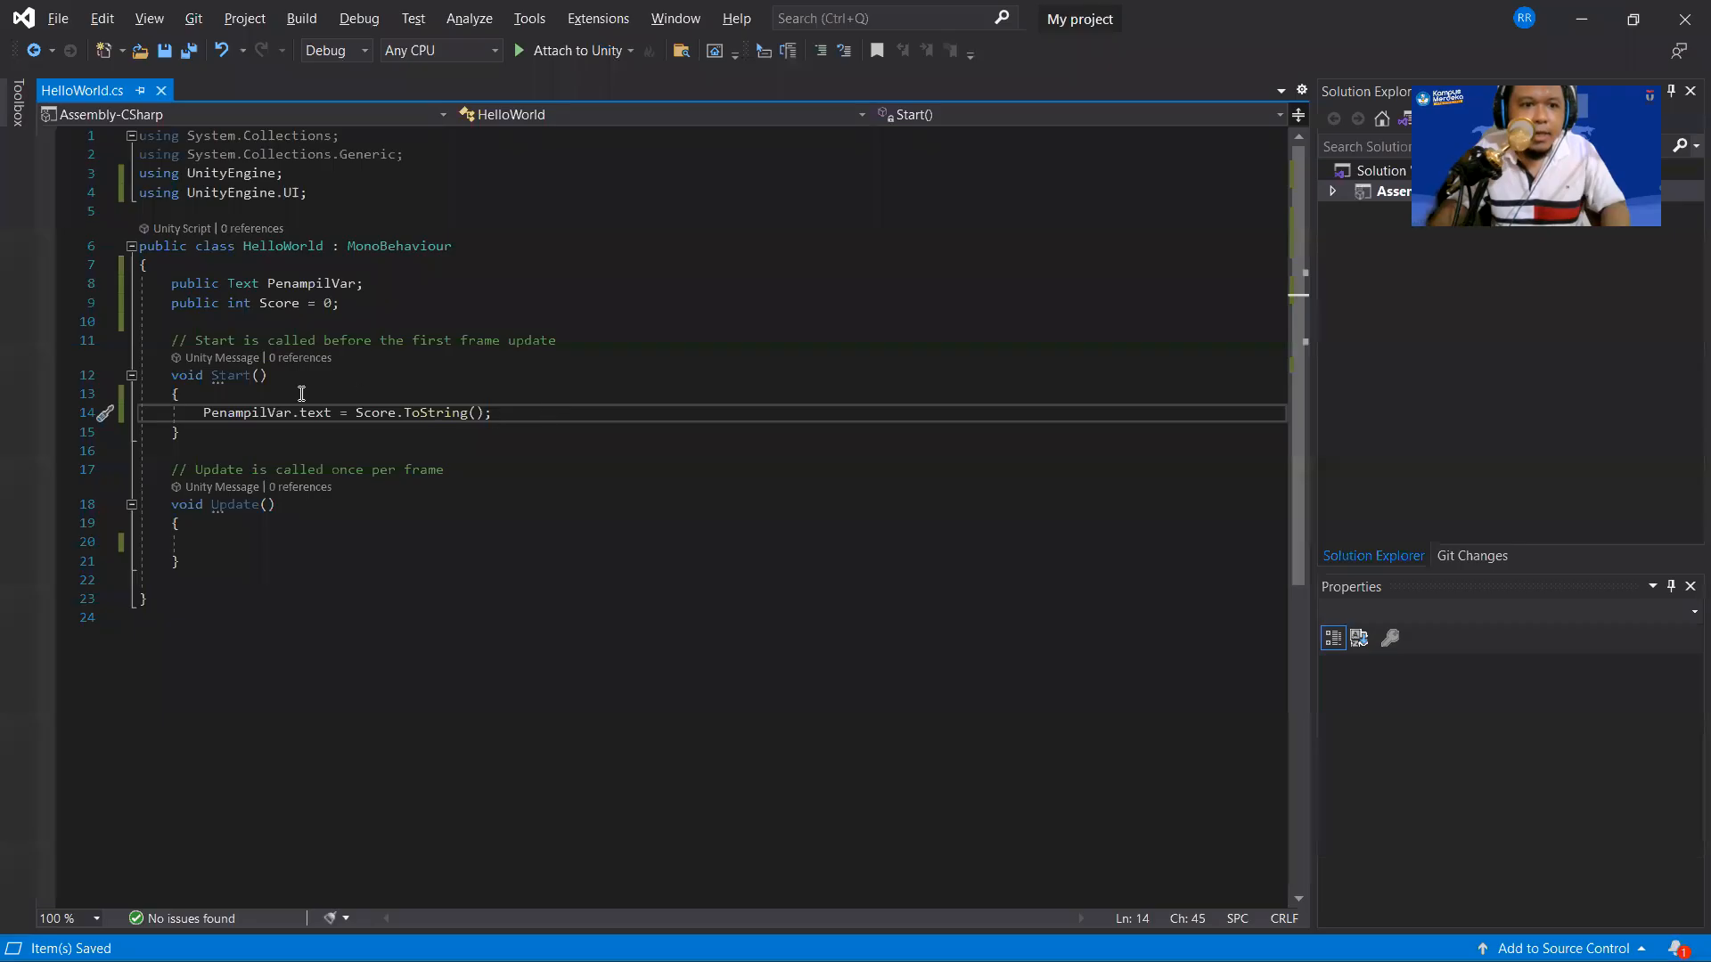
click(333, 407)
key(Home)
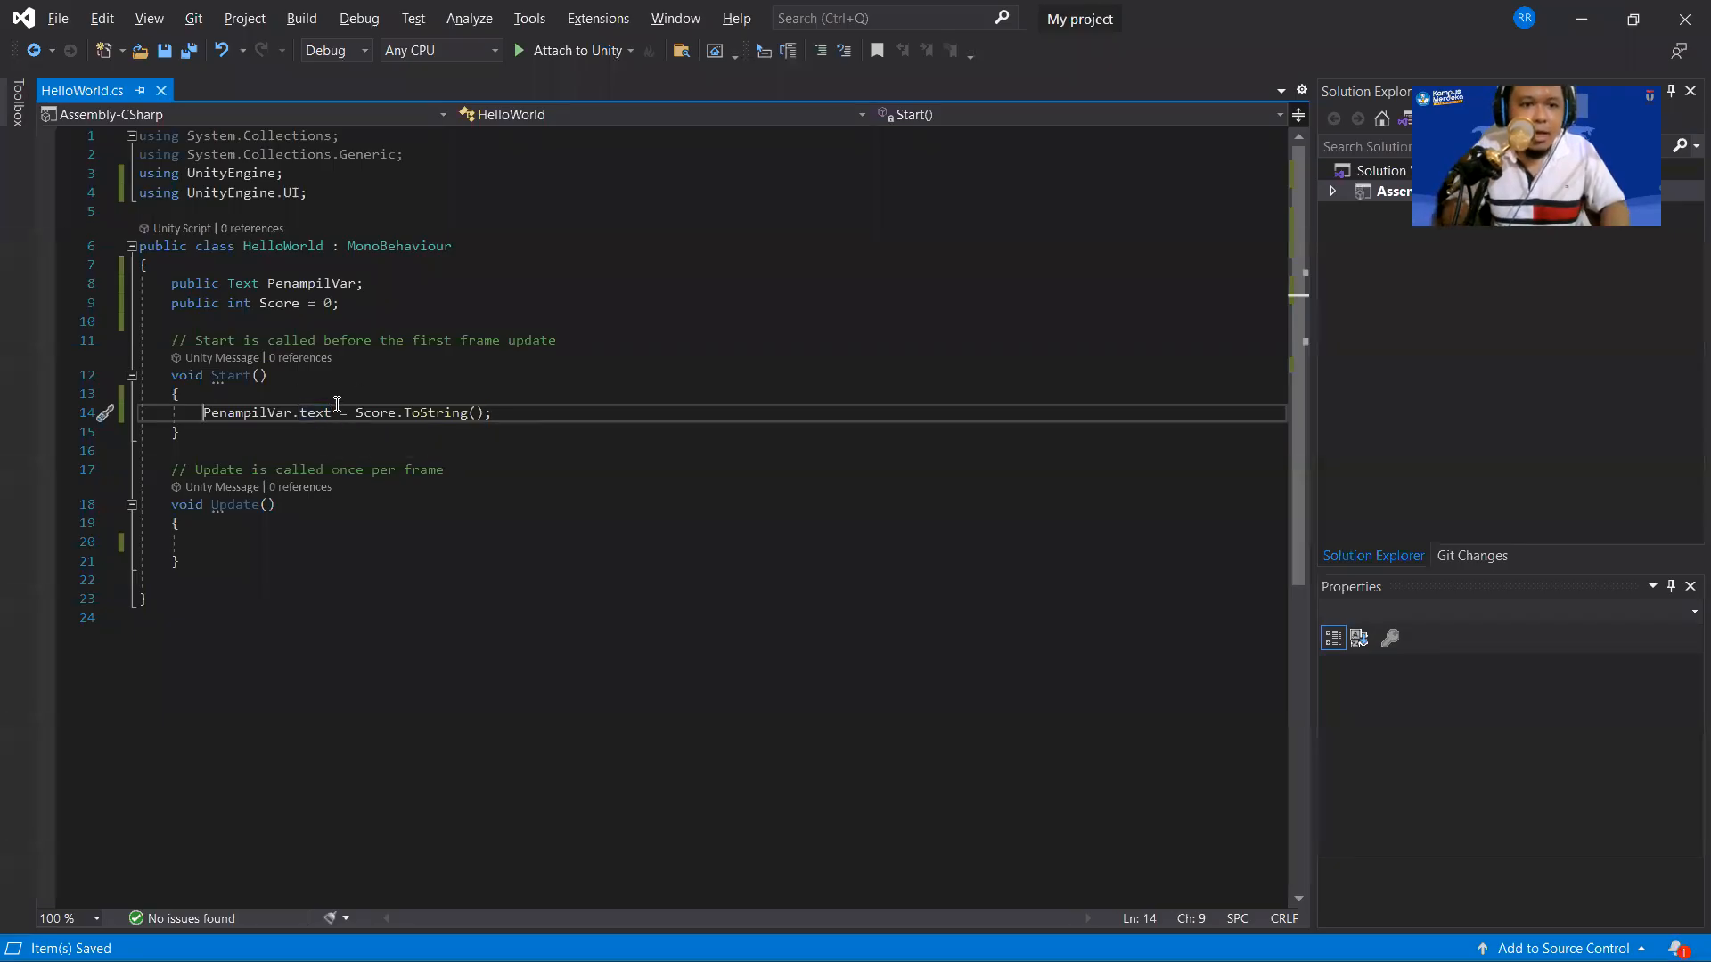
key(shift+End)
key(ctrl+x)
key(Down)
key(Down)
key(Down)
key(Down)
key(Down)
key(Down)
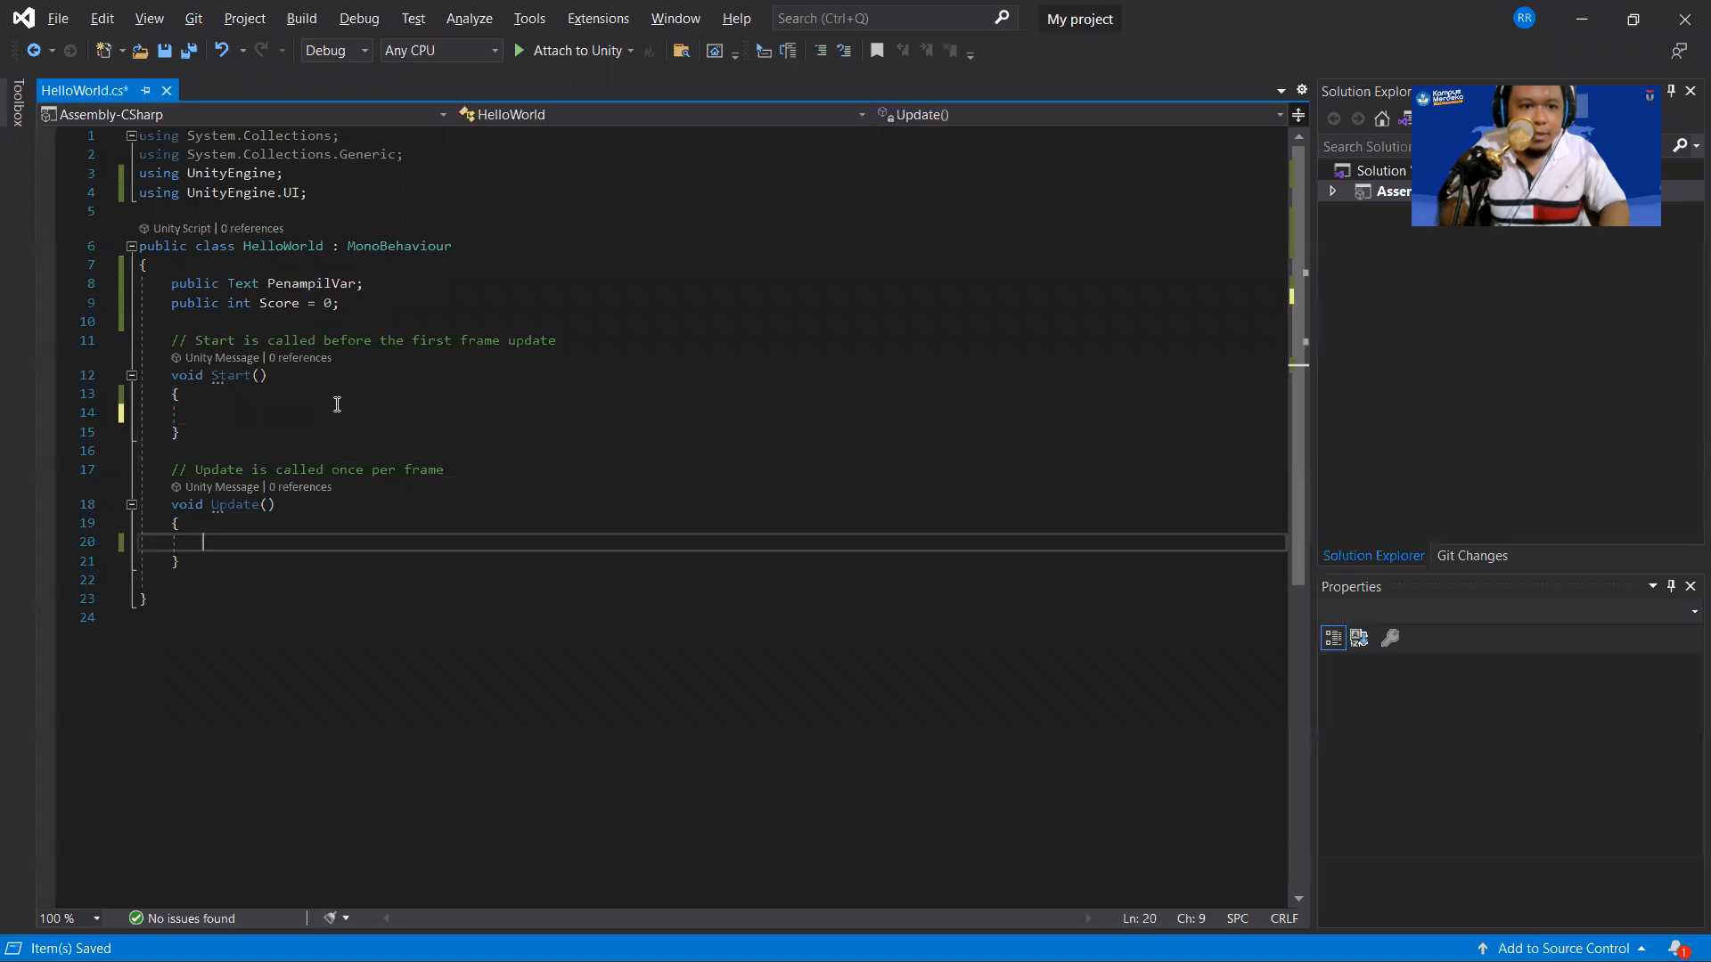
key(ctrl+v)
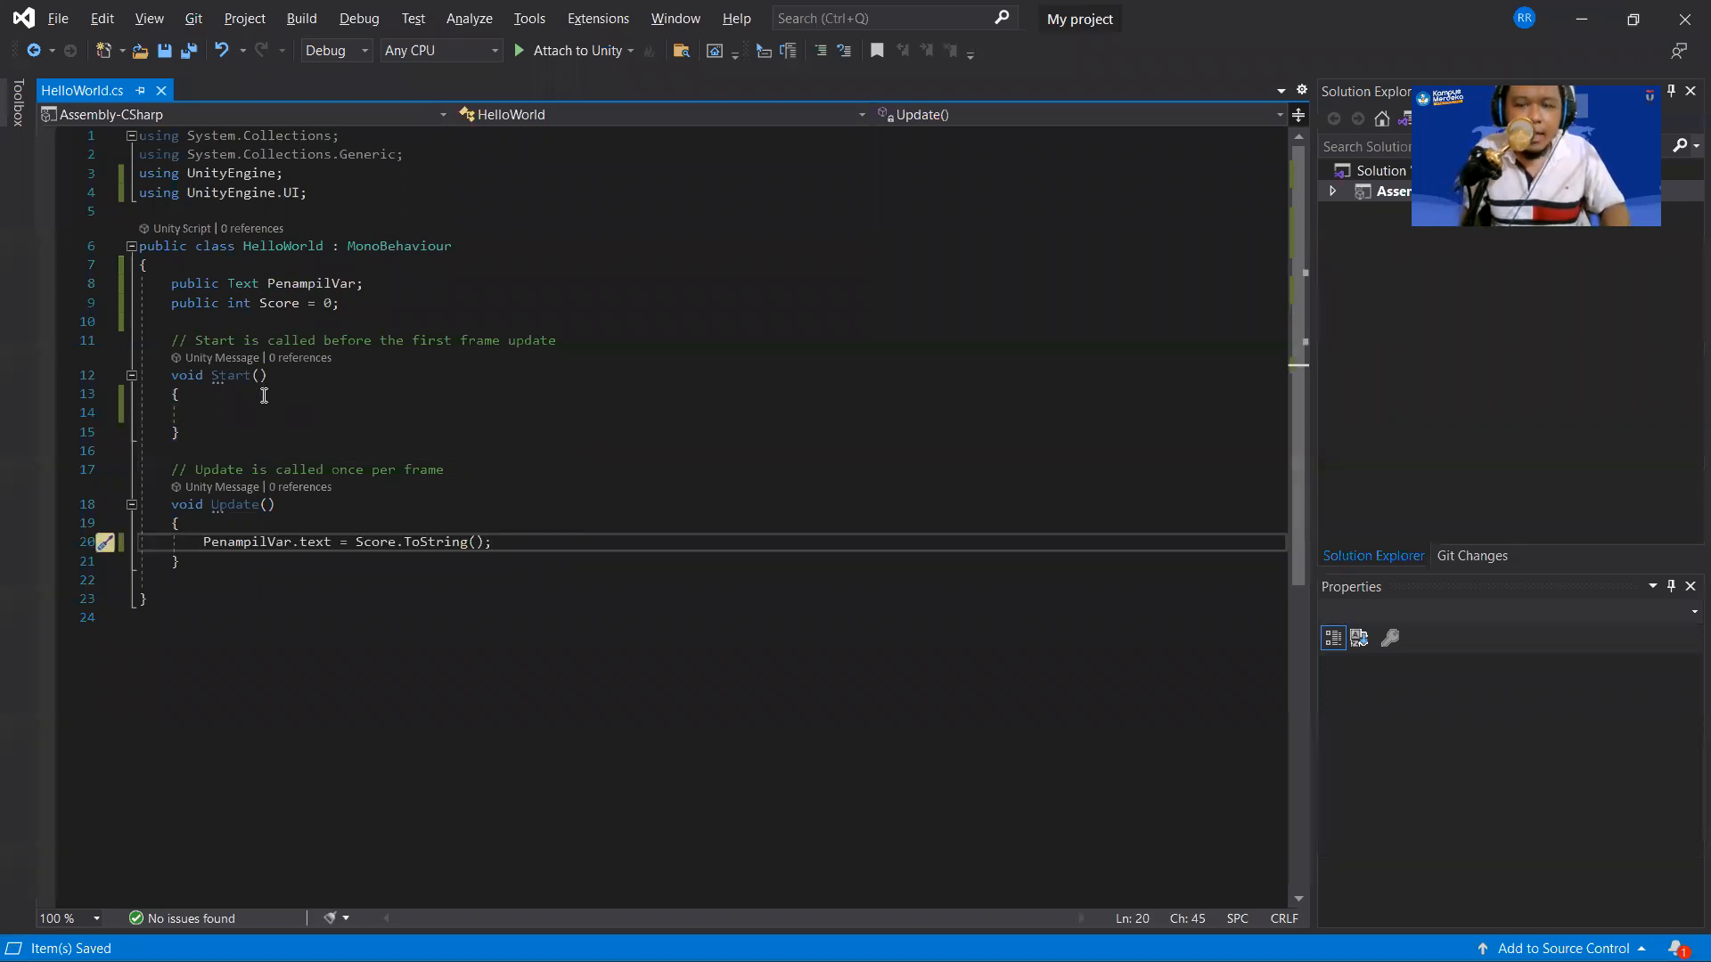
Switch to Unity, test-run the scene while setting Score to 500, 100, 200, 300 and 400, and stop the run.
key(alt+Tab)
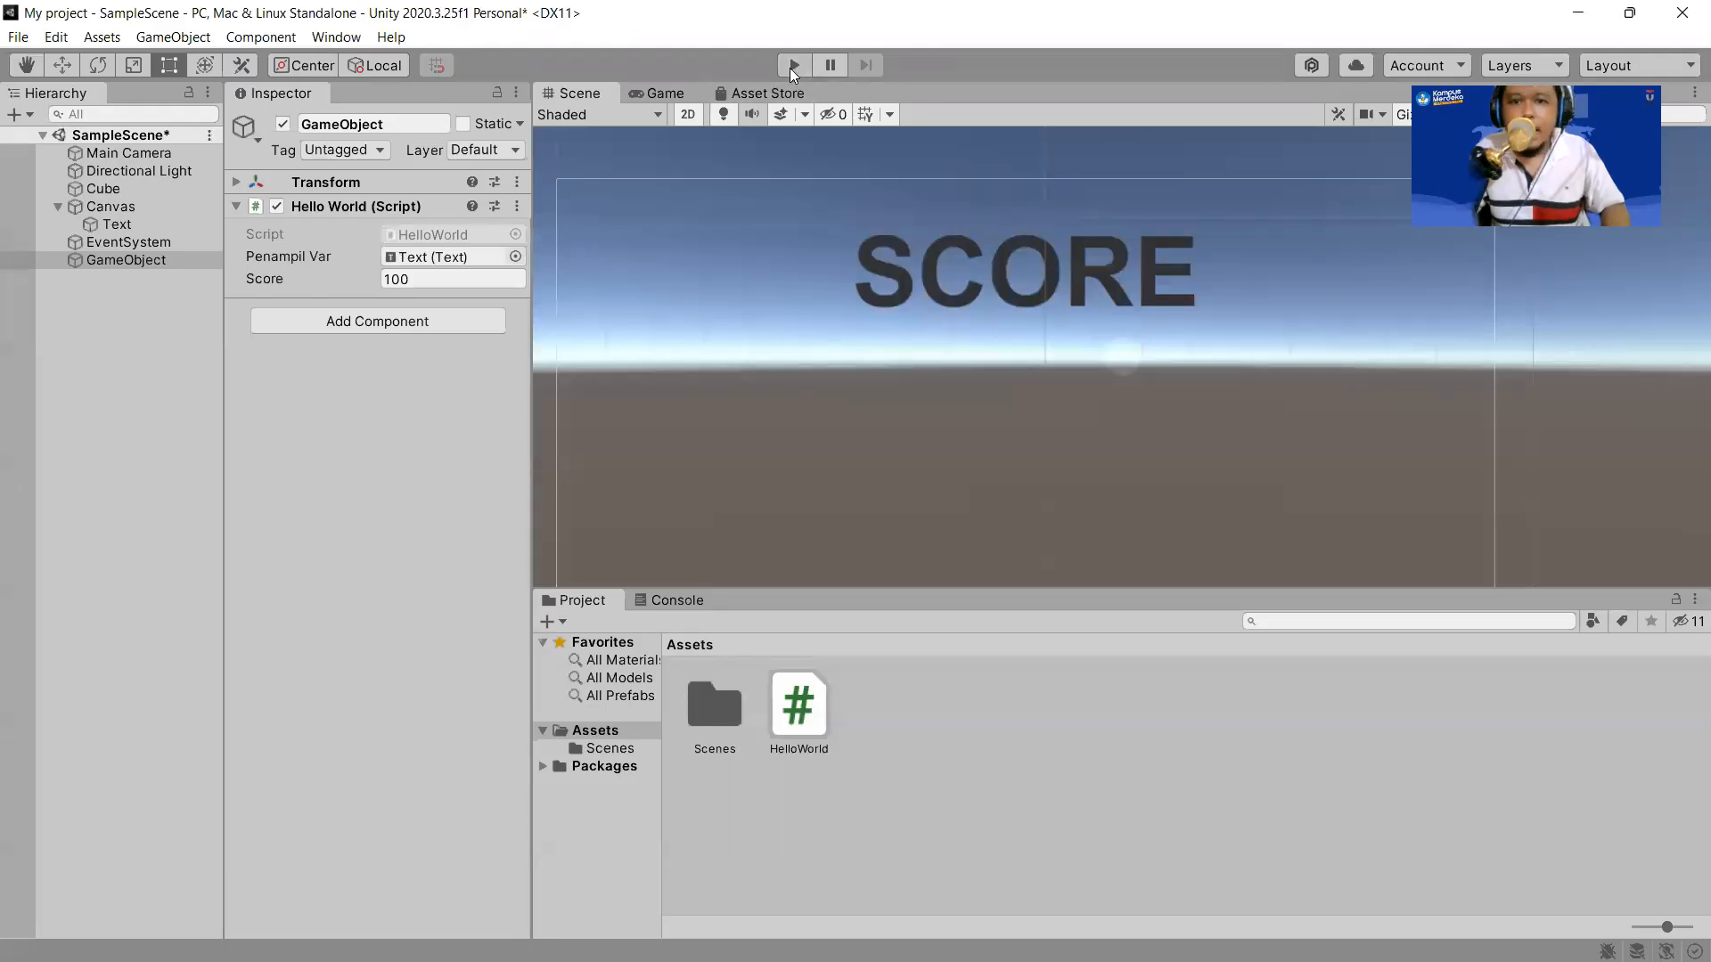
click(792, 65)
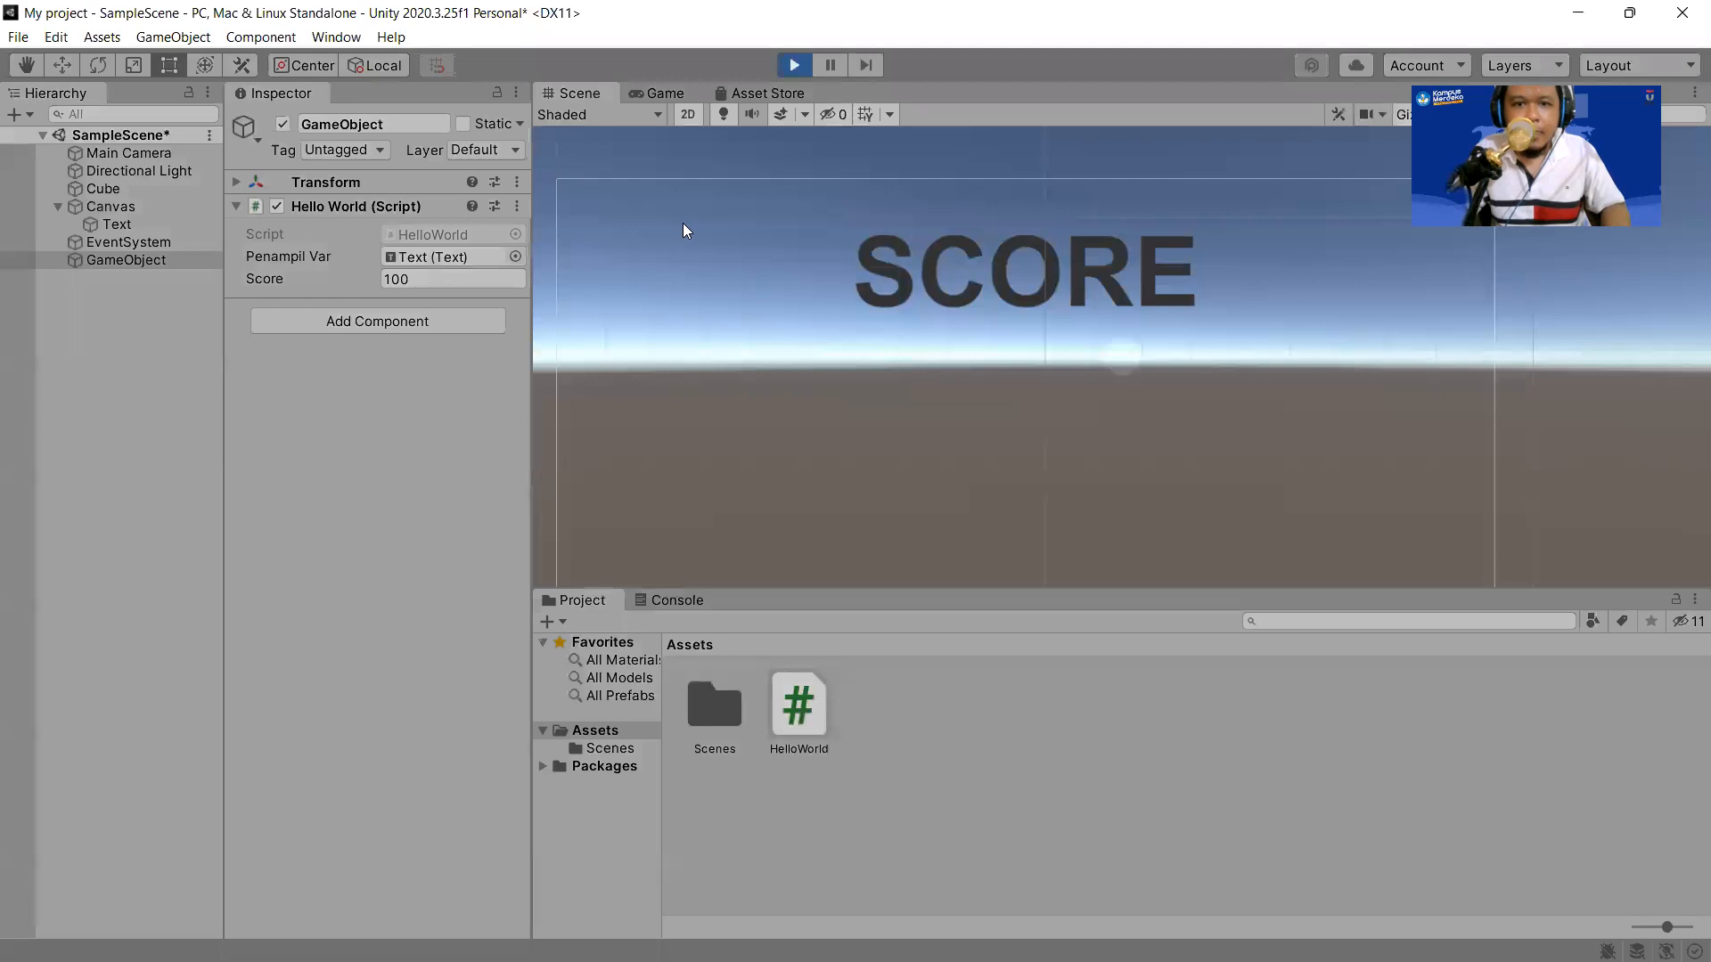
click(480, 281)
double_click(482, 281)
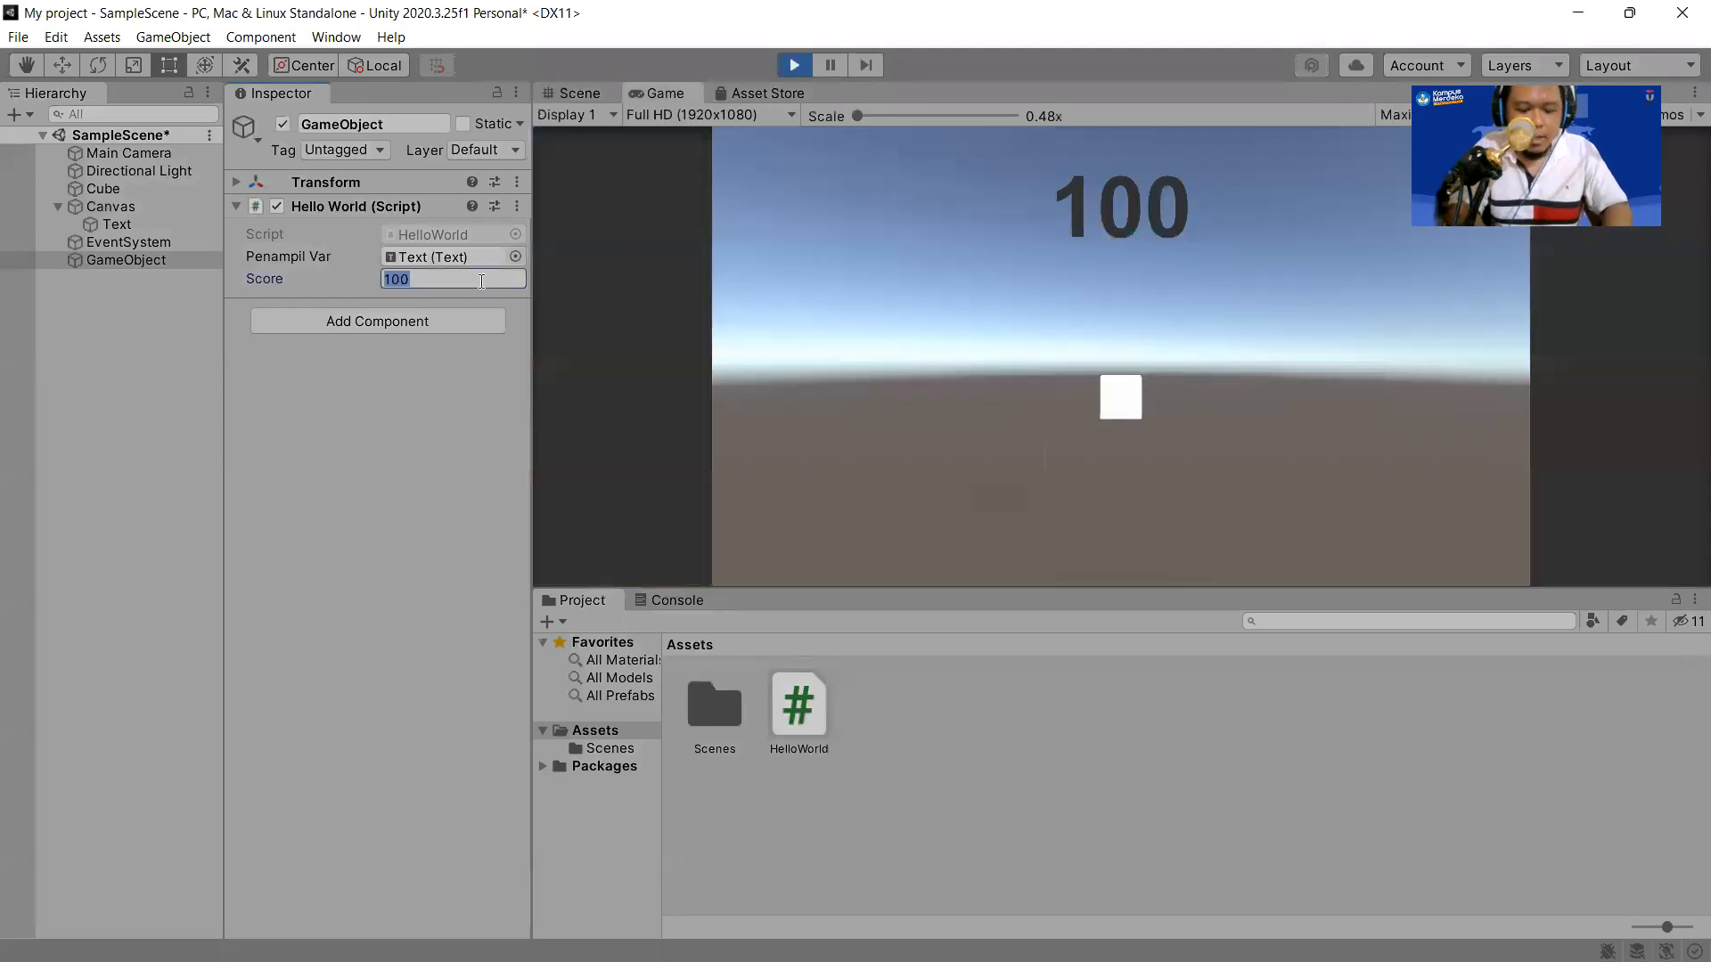
text(500)
key(BackSpace)
key(BackSpace)
key(BackSpace)
text(100)
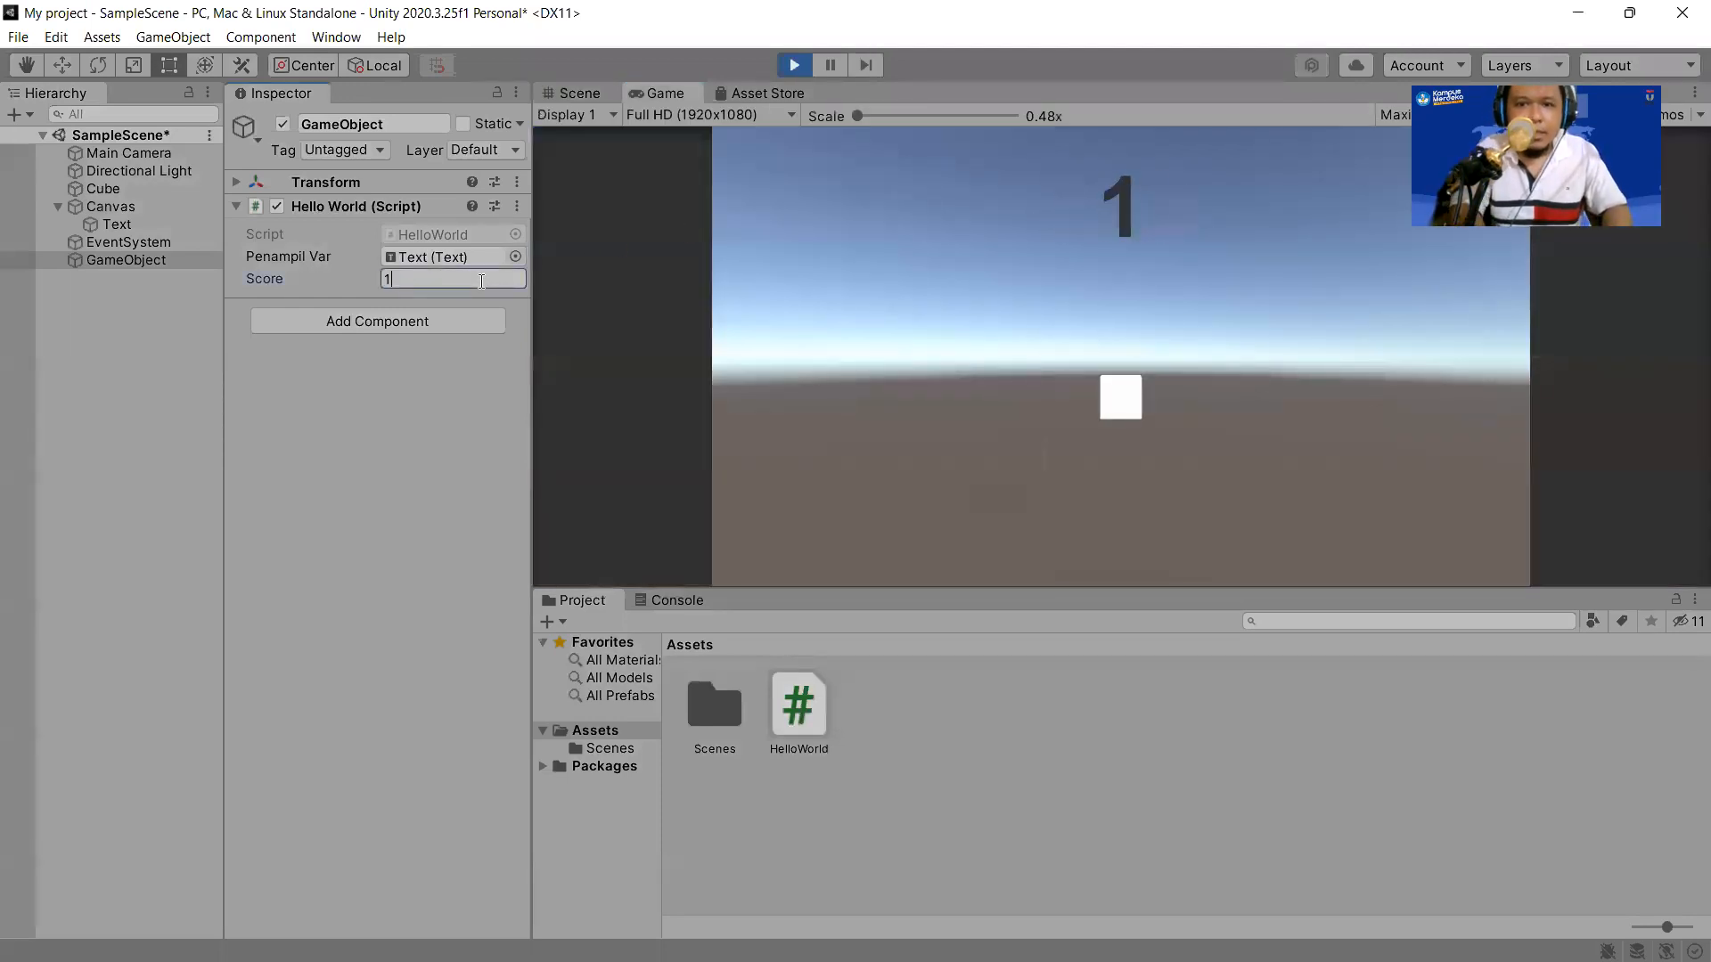
key(BackSpace)
key(BackSpace)
key(BackSpace)
text(200)
key(BackSpace)
key(BackSpace)
key(BackSpace)
text(300)
key(BackSpace)
key(BackSpace)
key(BackSpace)
text(400)
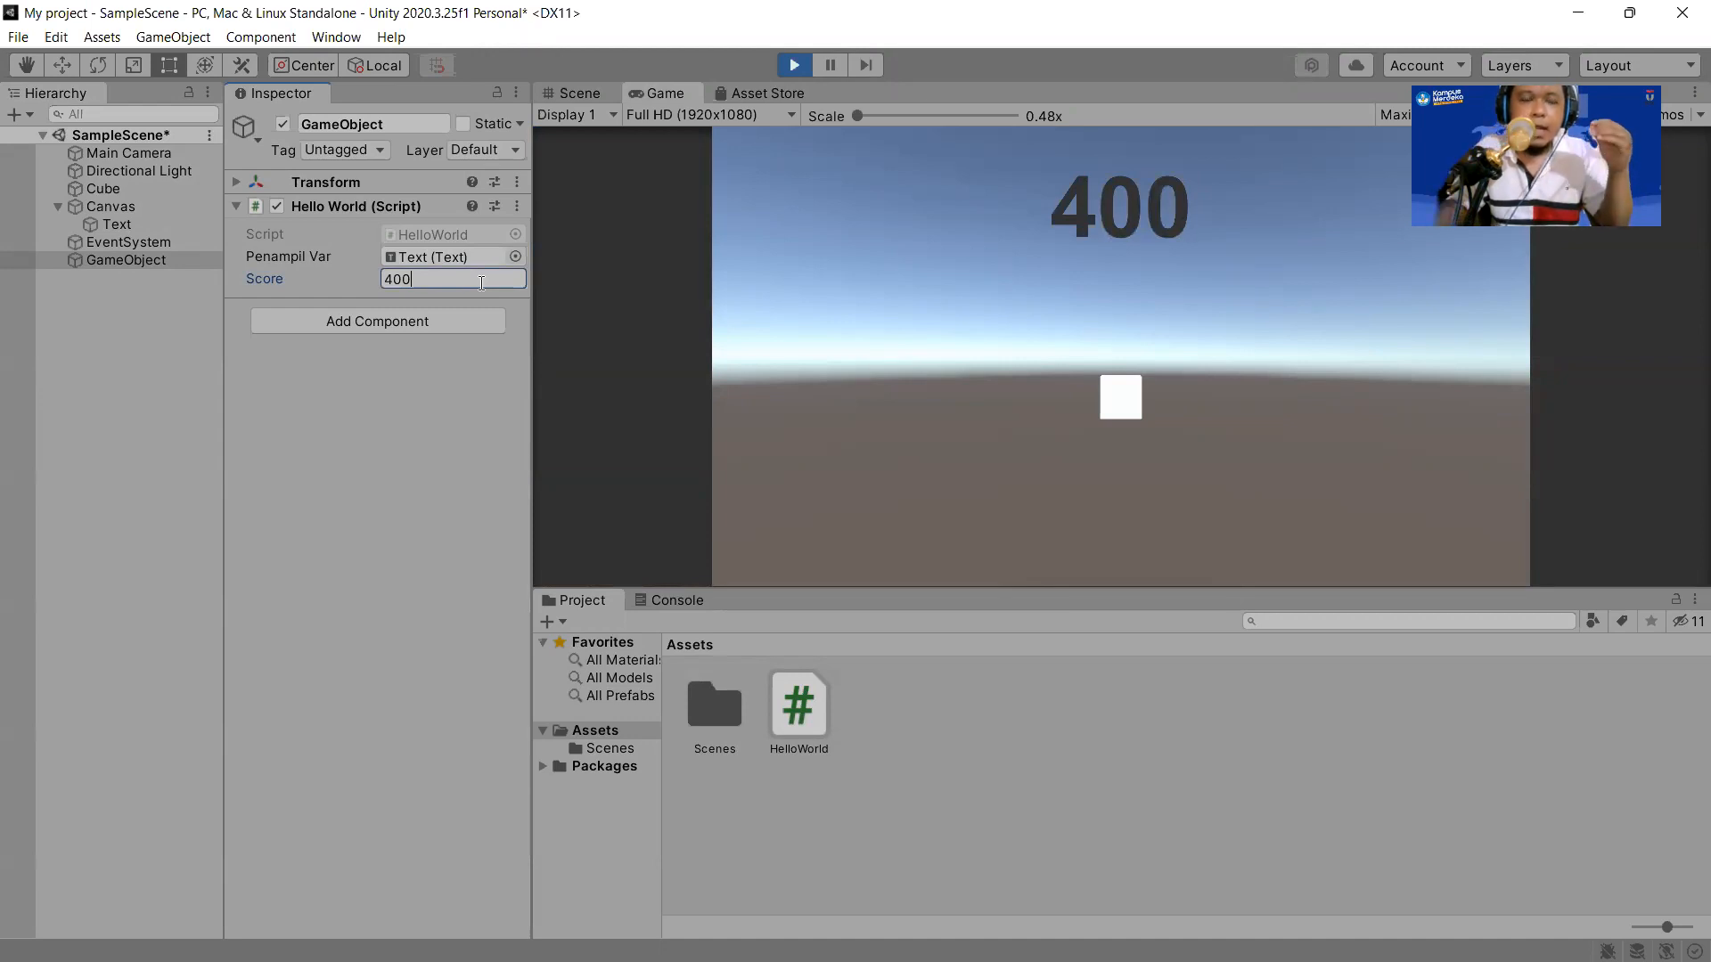
click(794, 65)
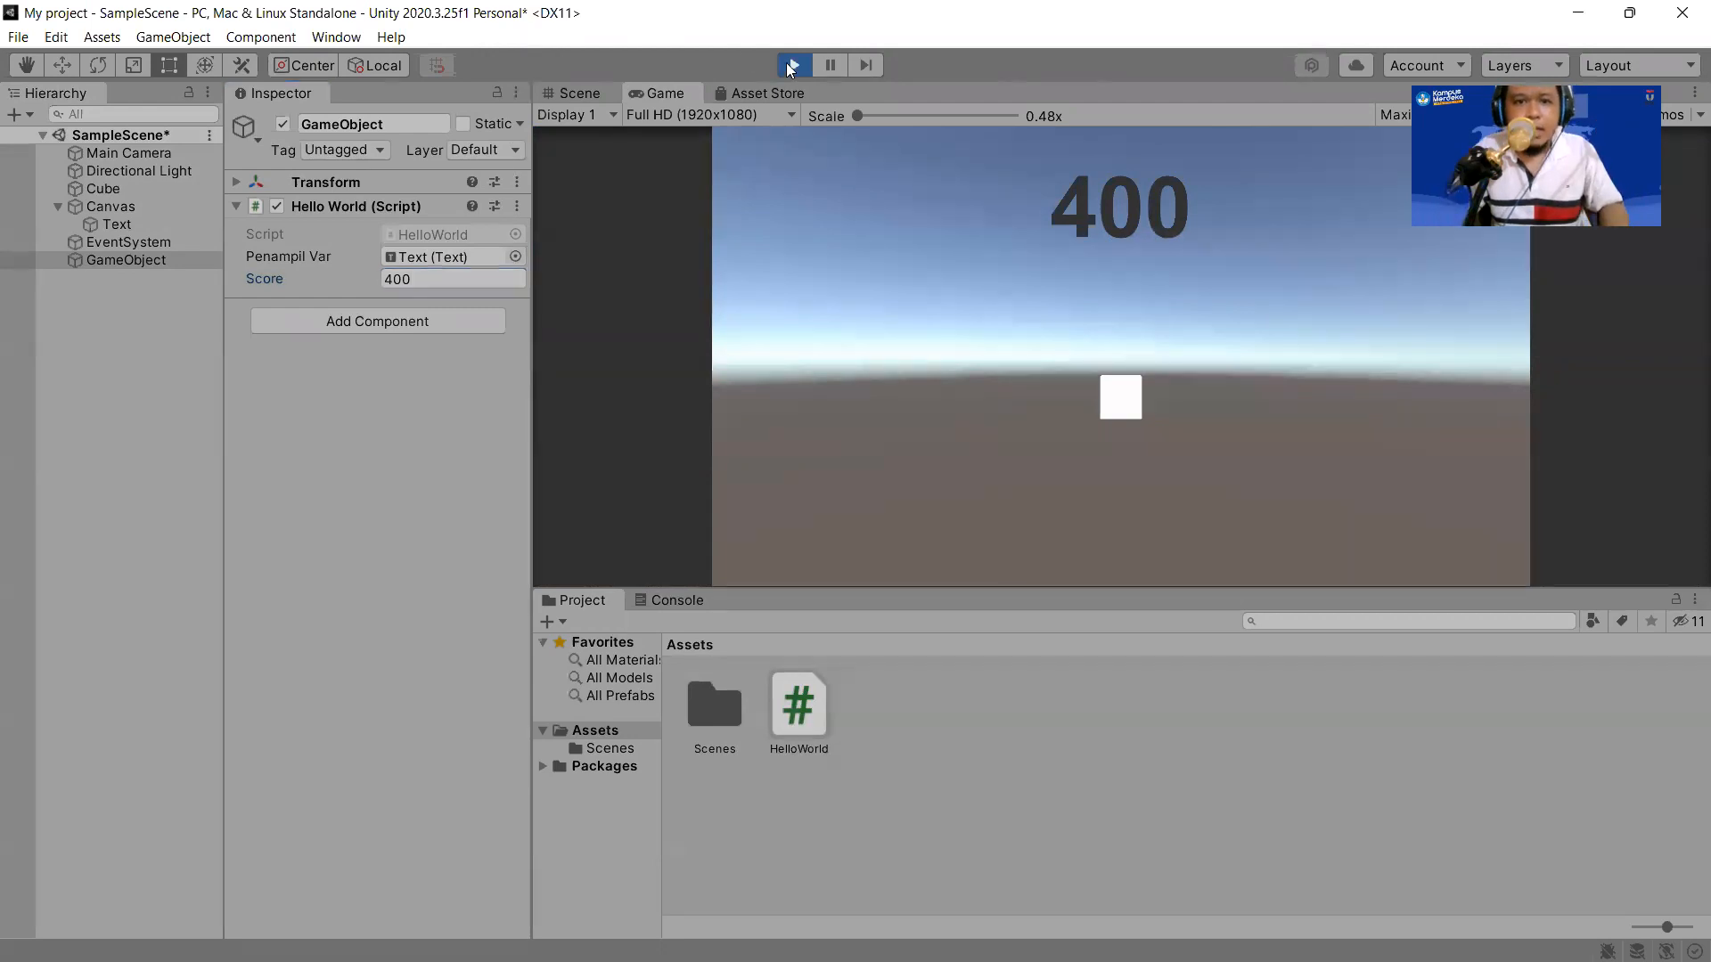
Switch to the browser's Fundamental C# presentation and advance to slide 19 on displaying a variable with a Slider.
key(alt+Tab)
key(alt+Tab)
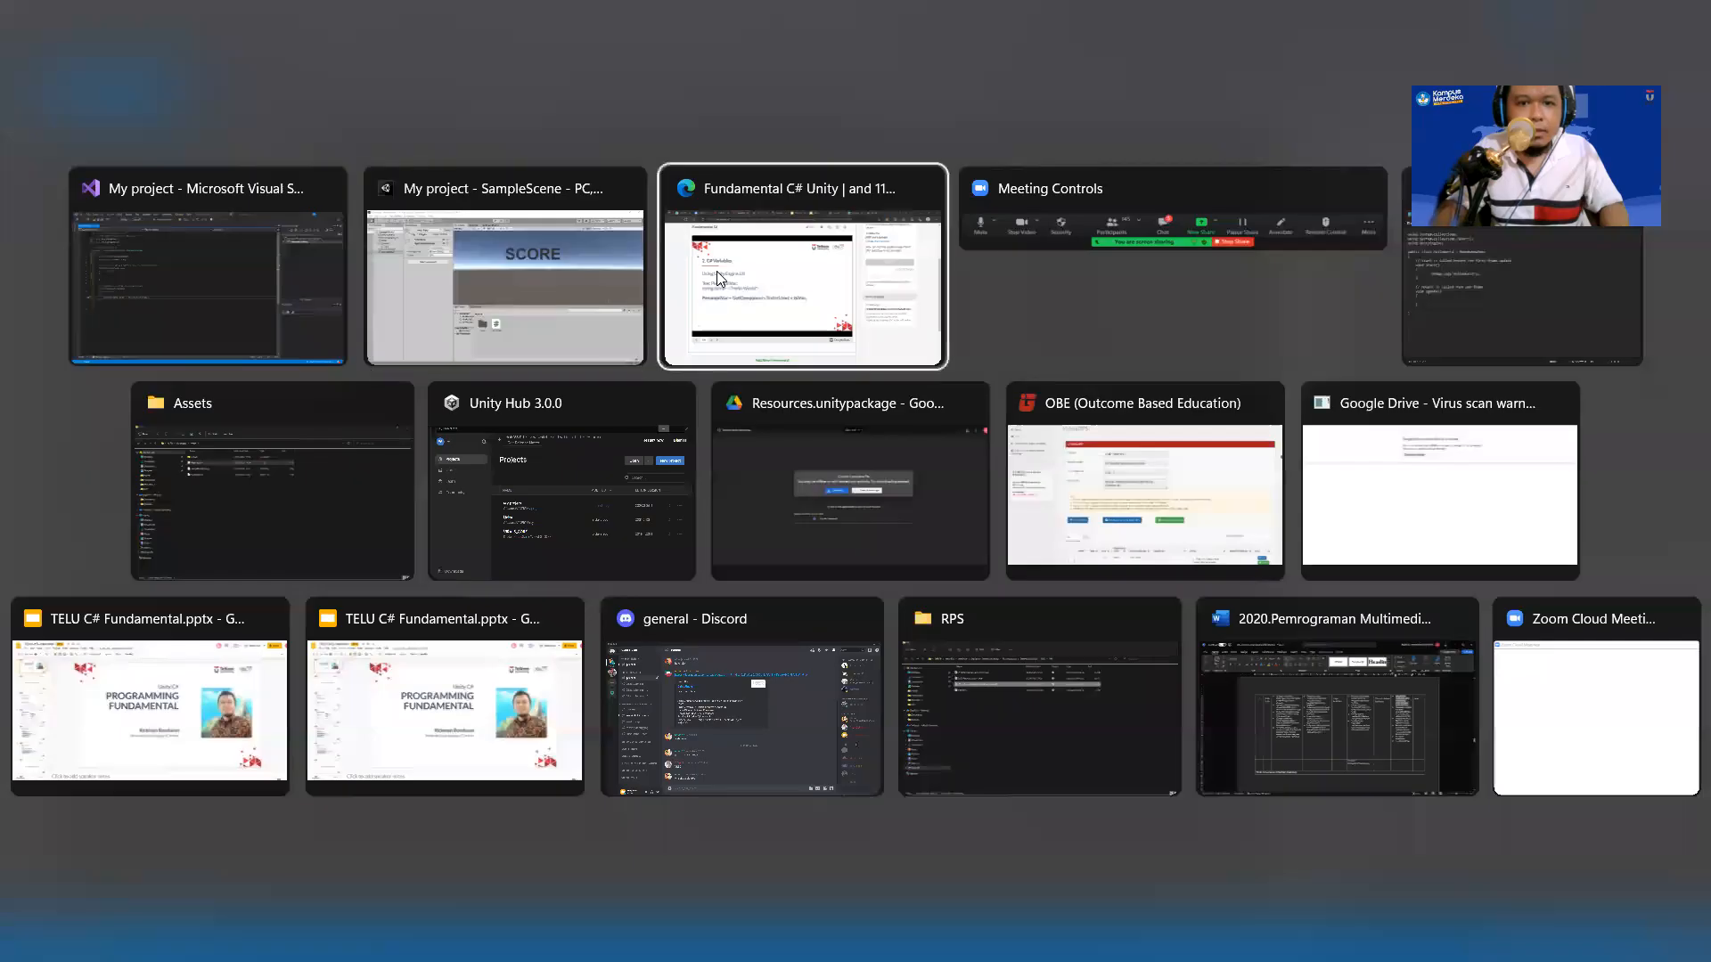
click(288, 806)
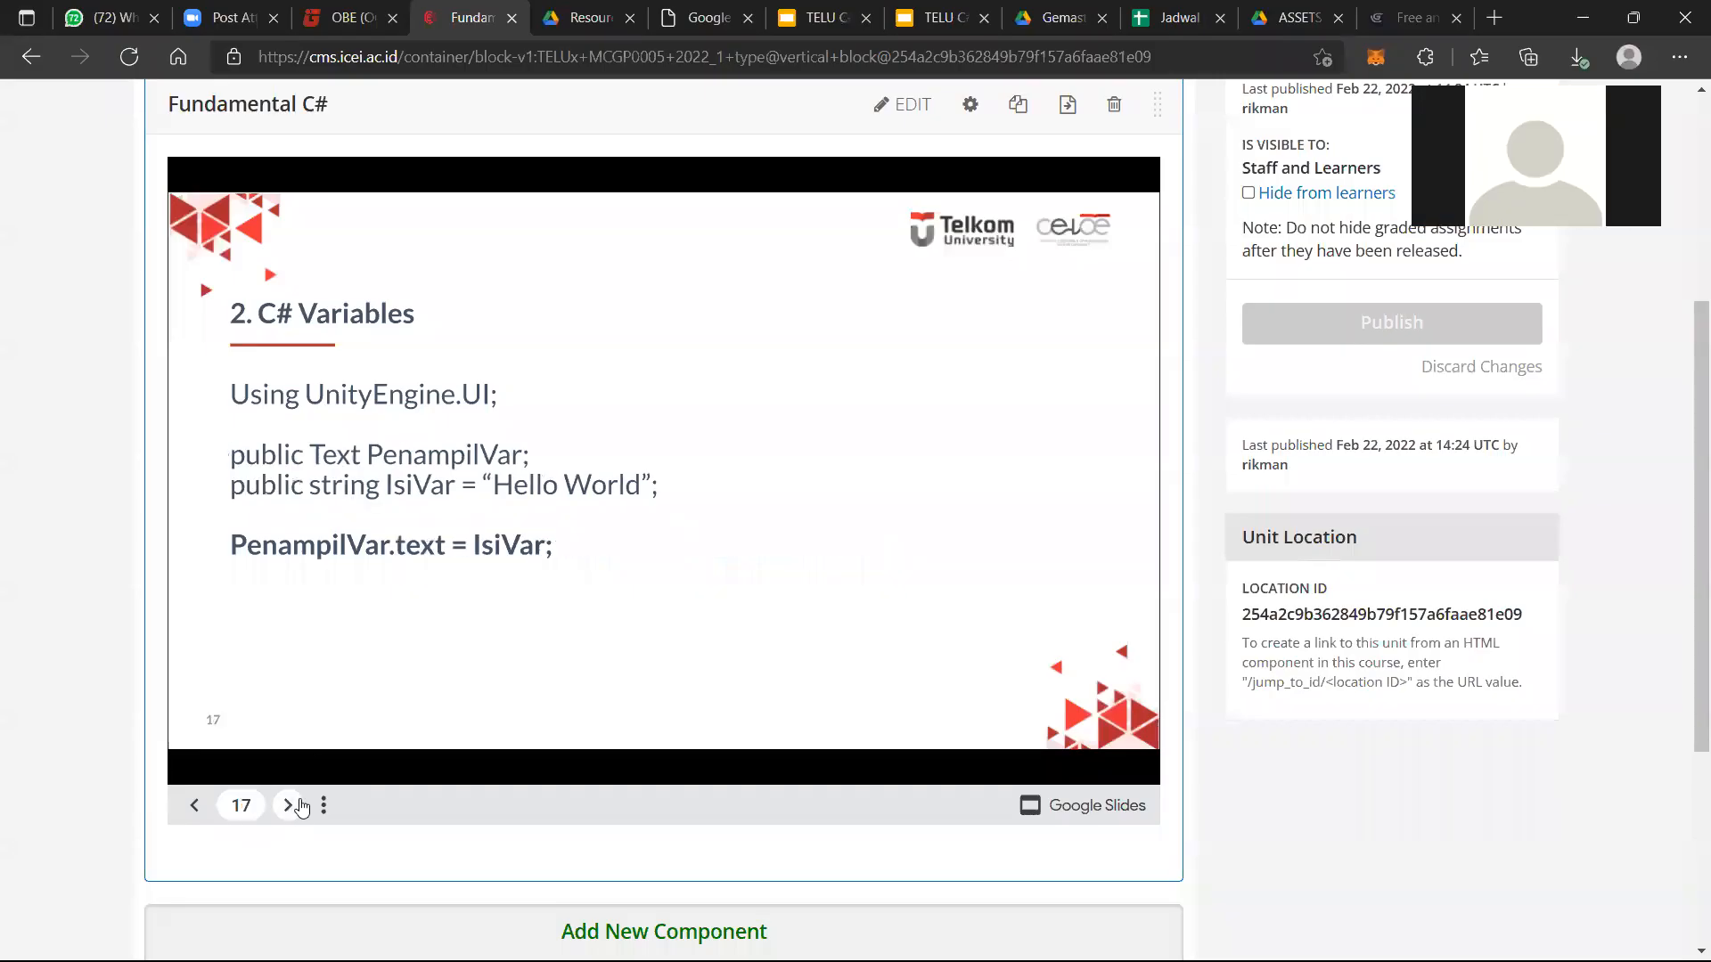
click(288, 810)
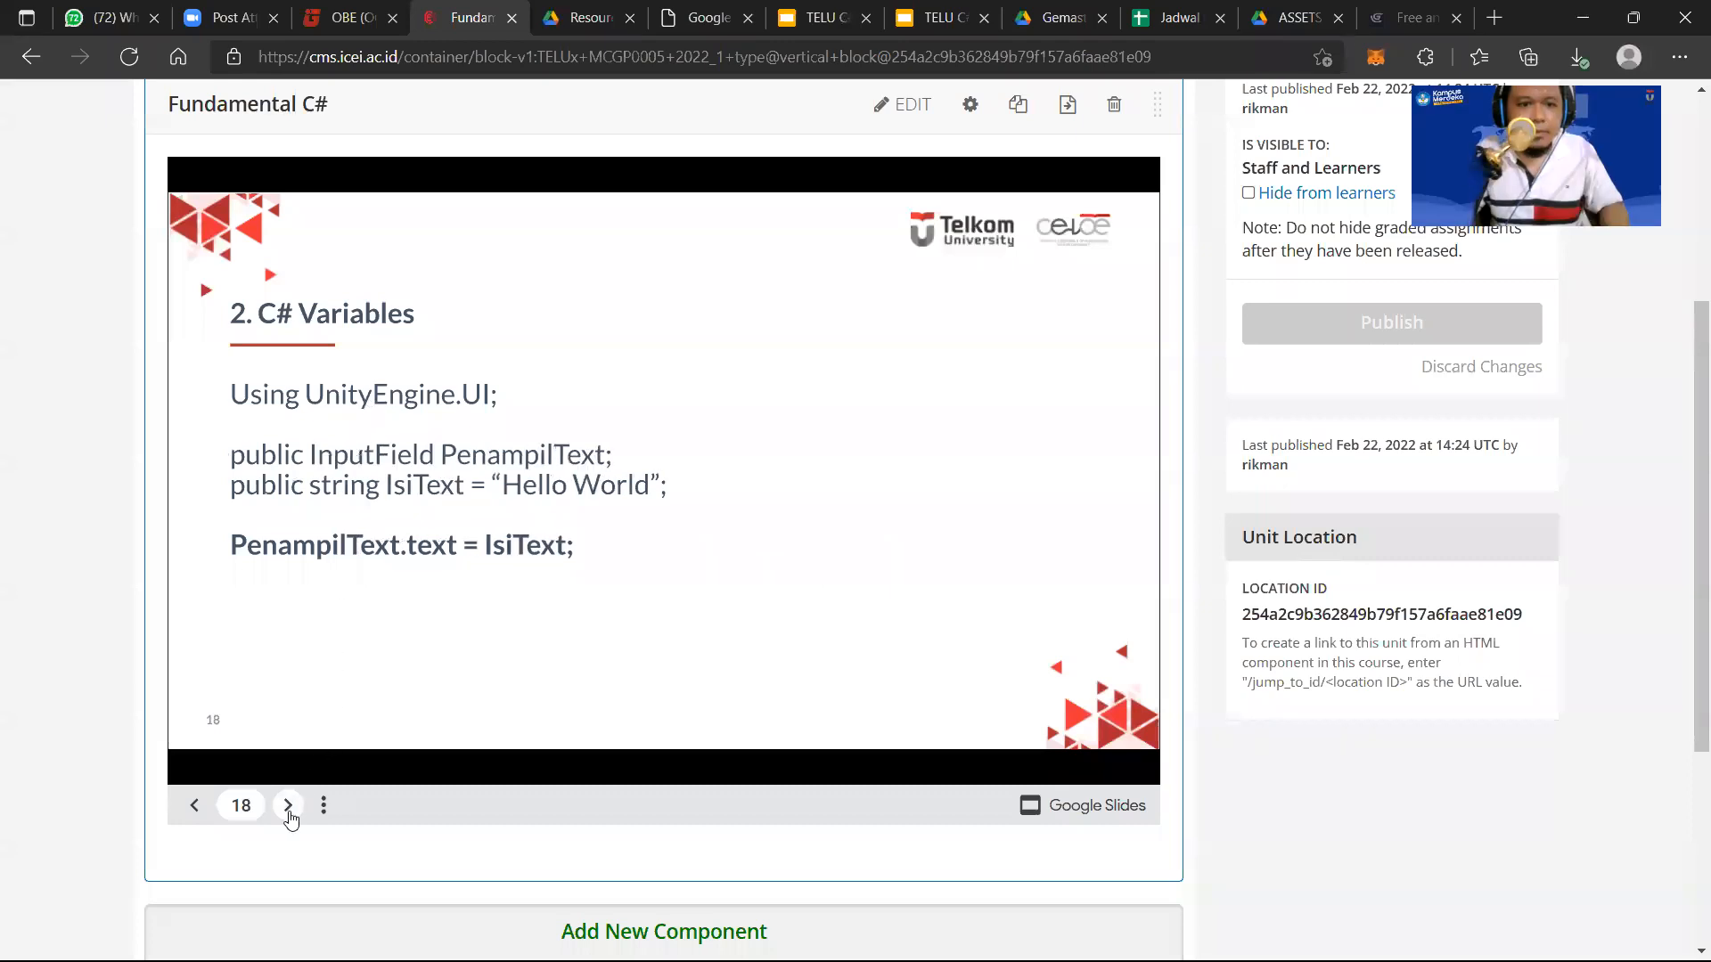
click(289, 811)
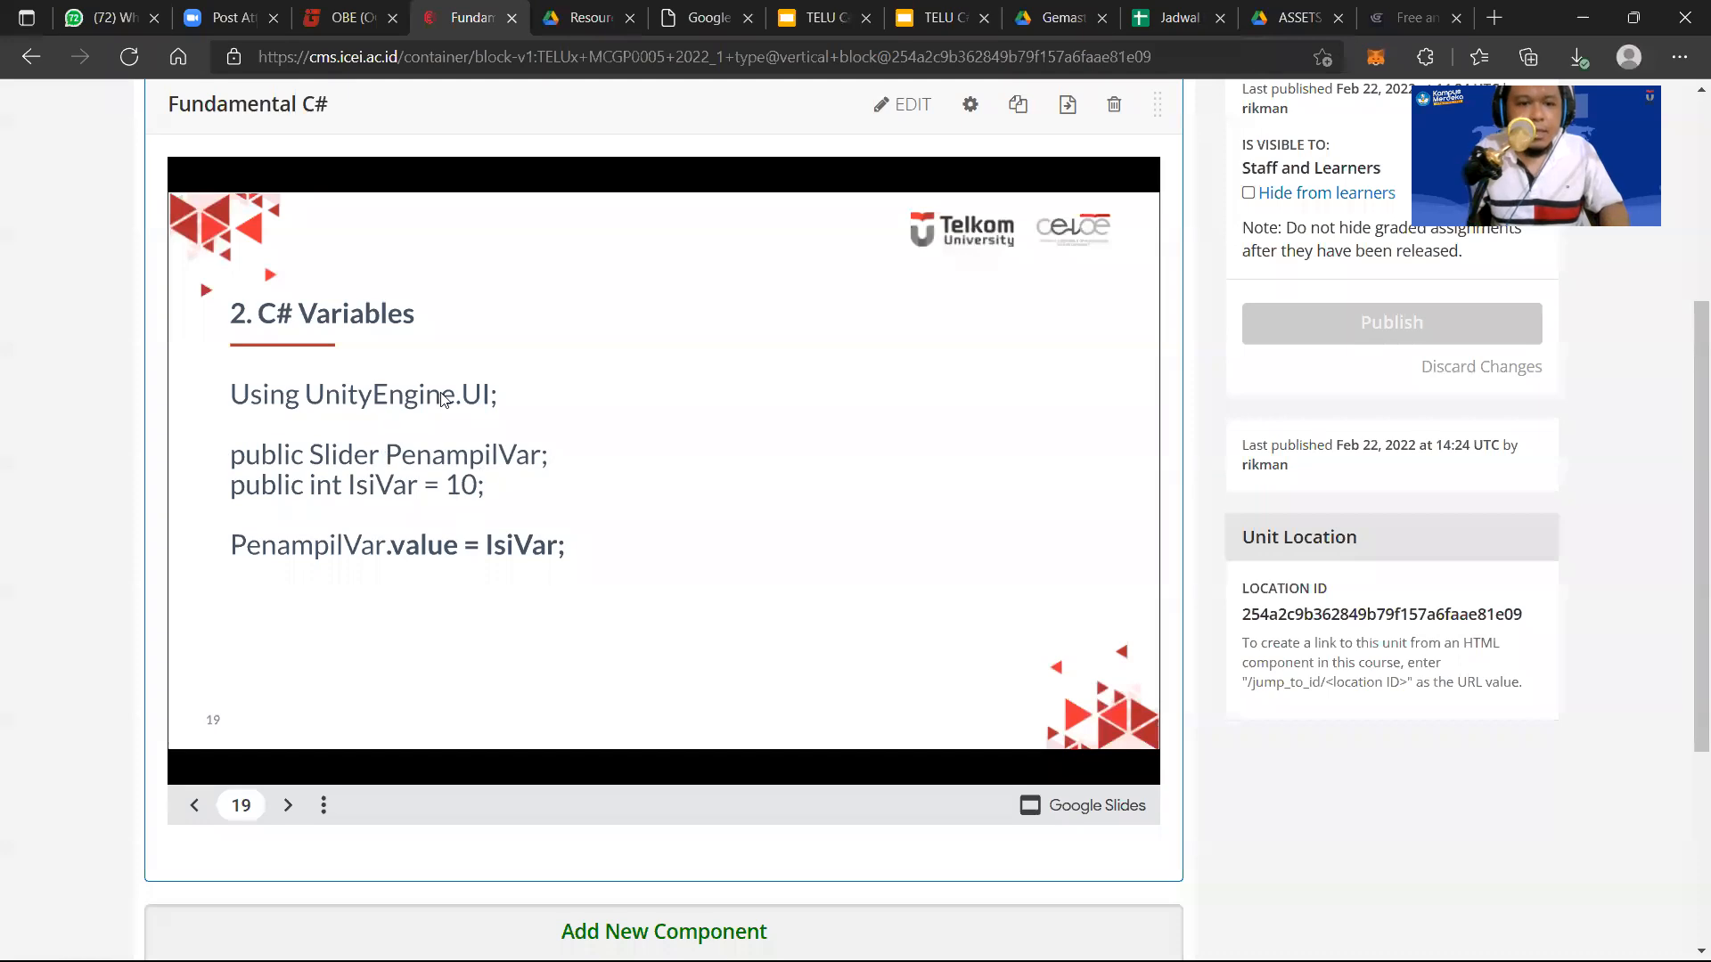
Switch to Unity, test-run the scene, and stop the run.
key(alt+Tab)
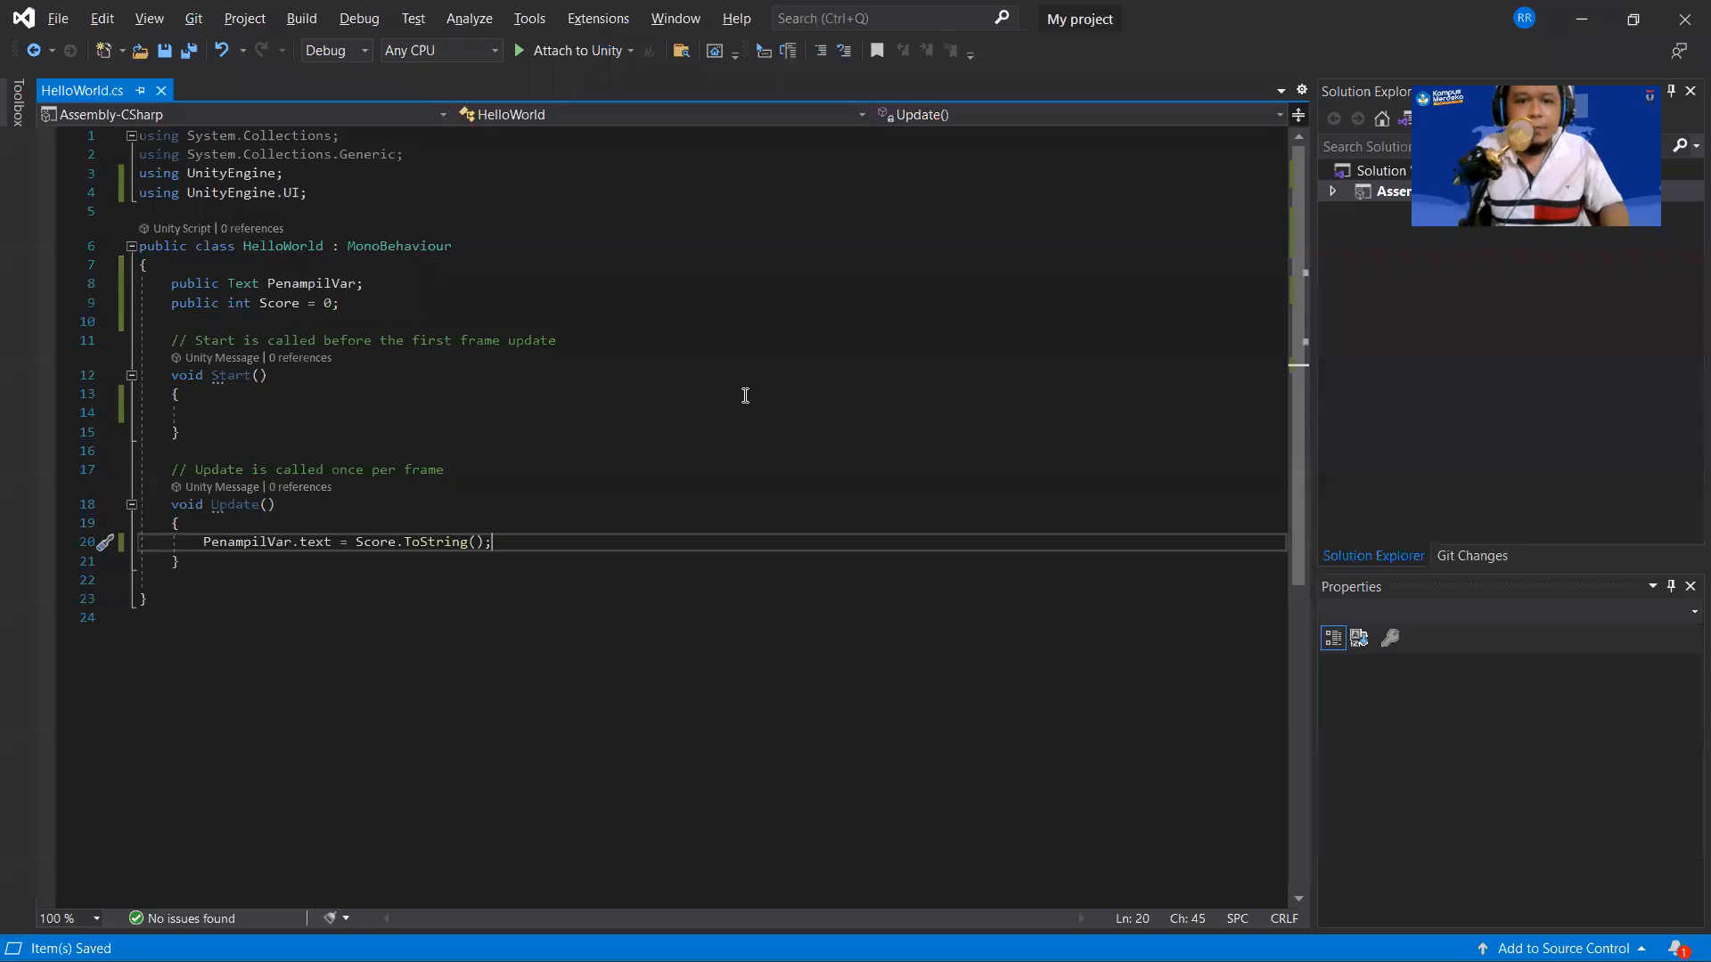
key(alt+Tab)
key(Tab)
click(795, 64)
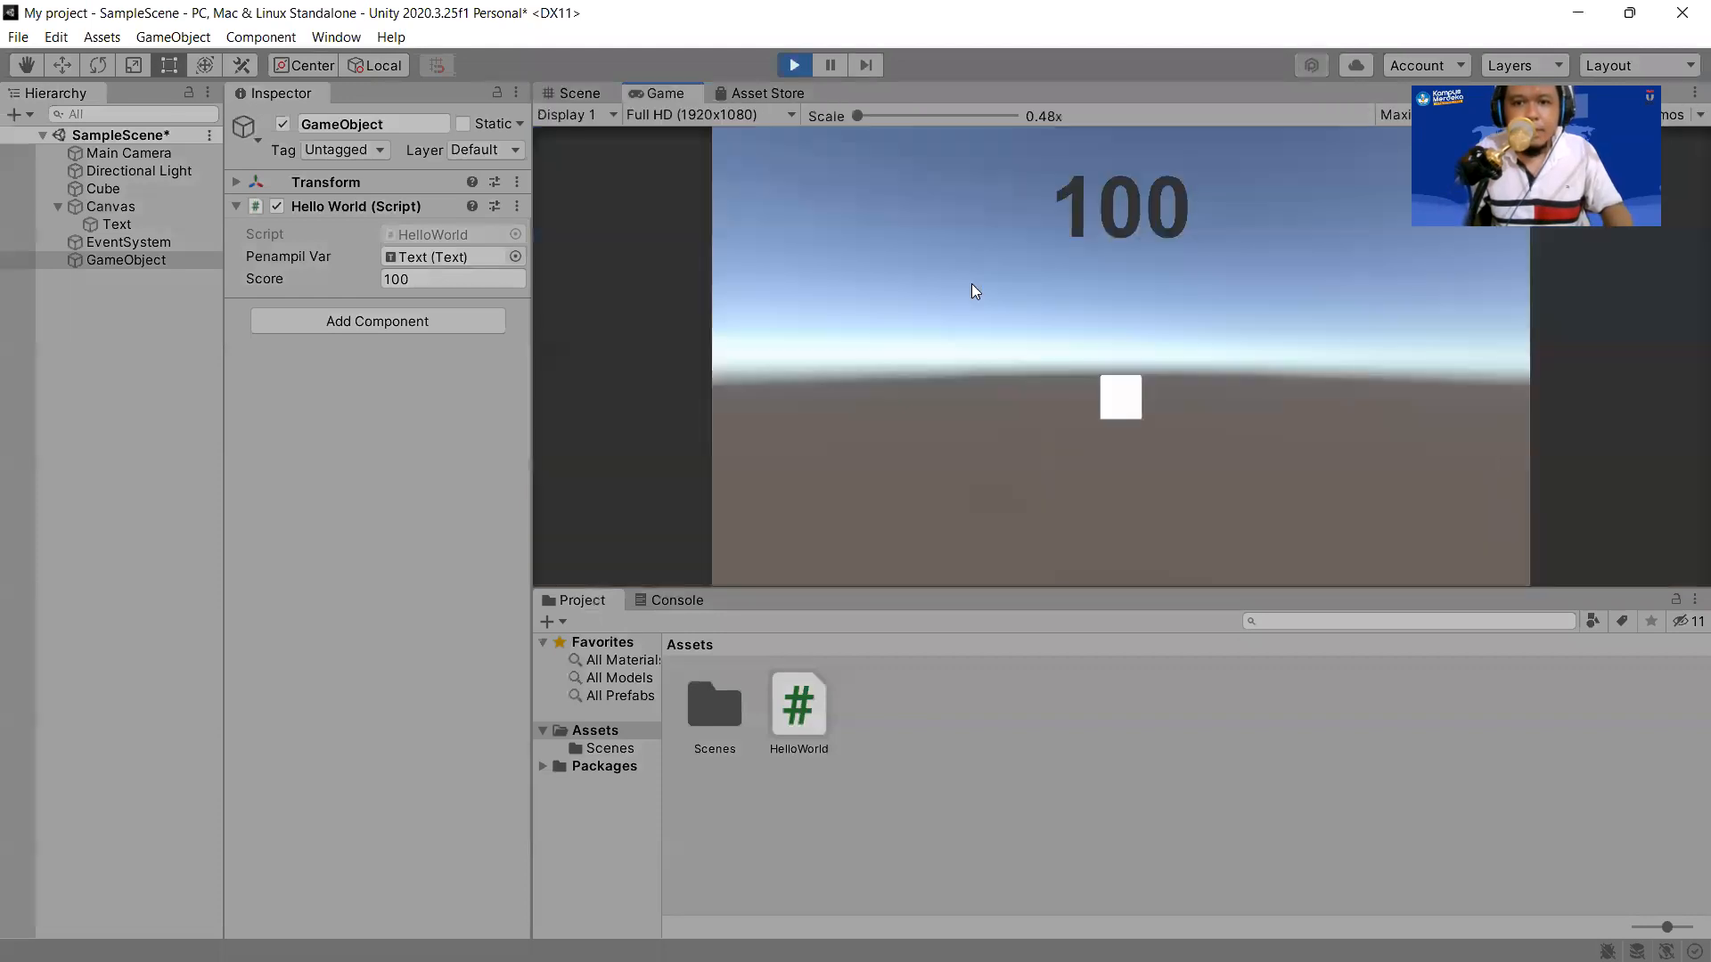
click(801, 64)
Add a UI Input Field to the Canvas and scale it up uniformly to about 5.54.
click(159, 38)
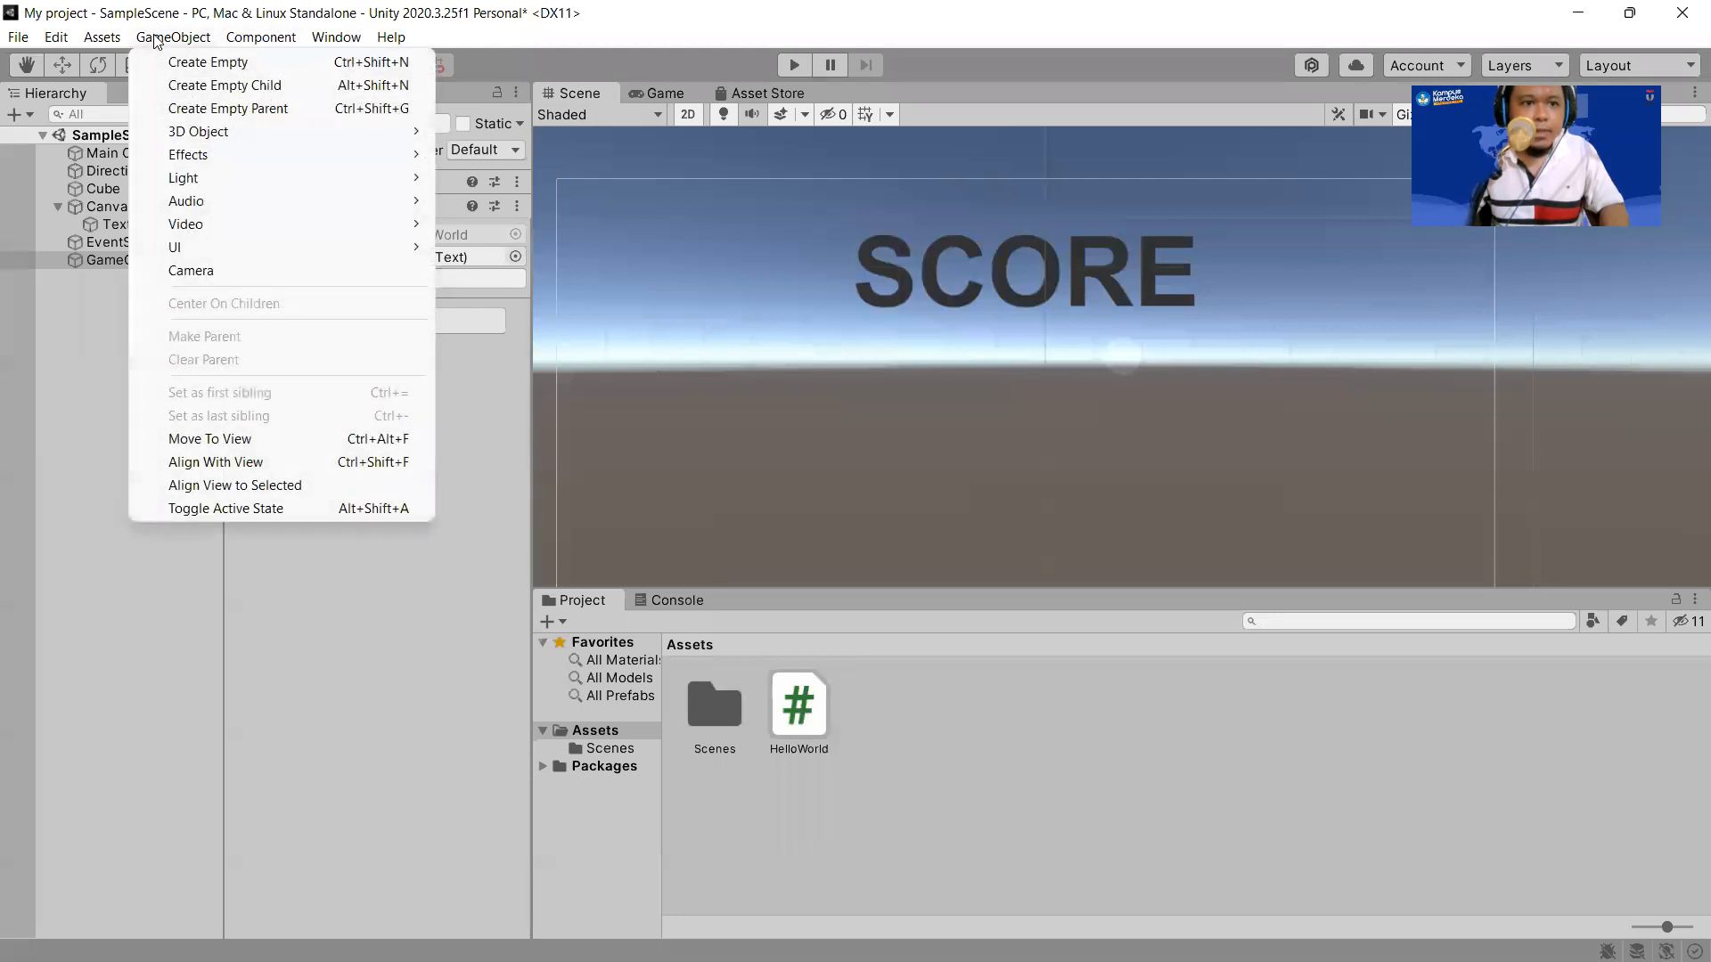
mouse_move(223, 248)
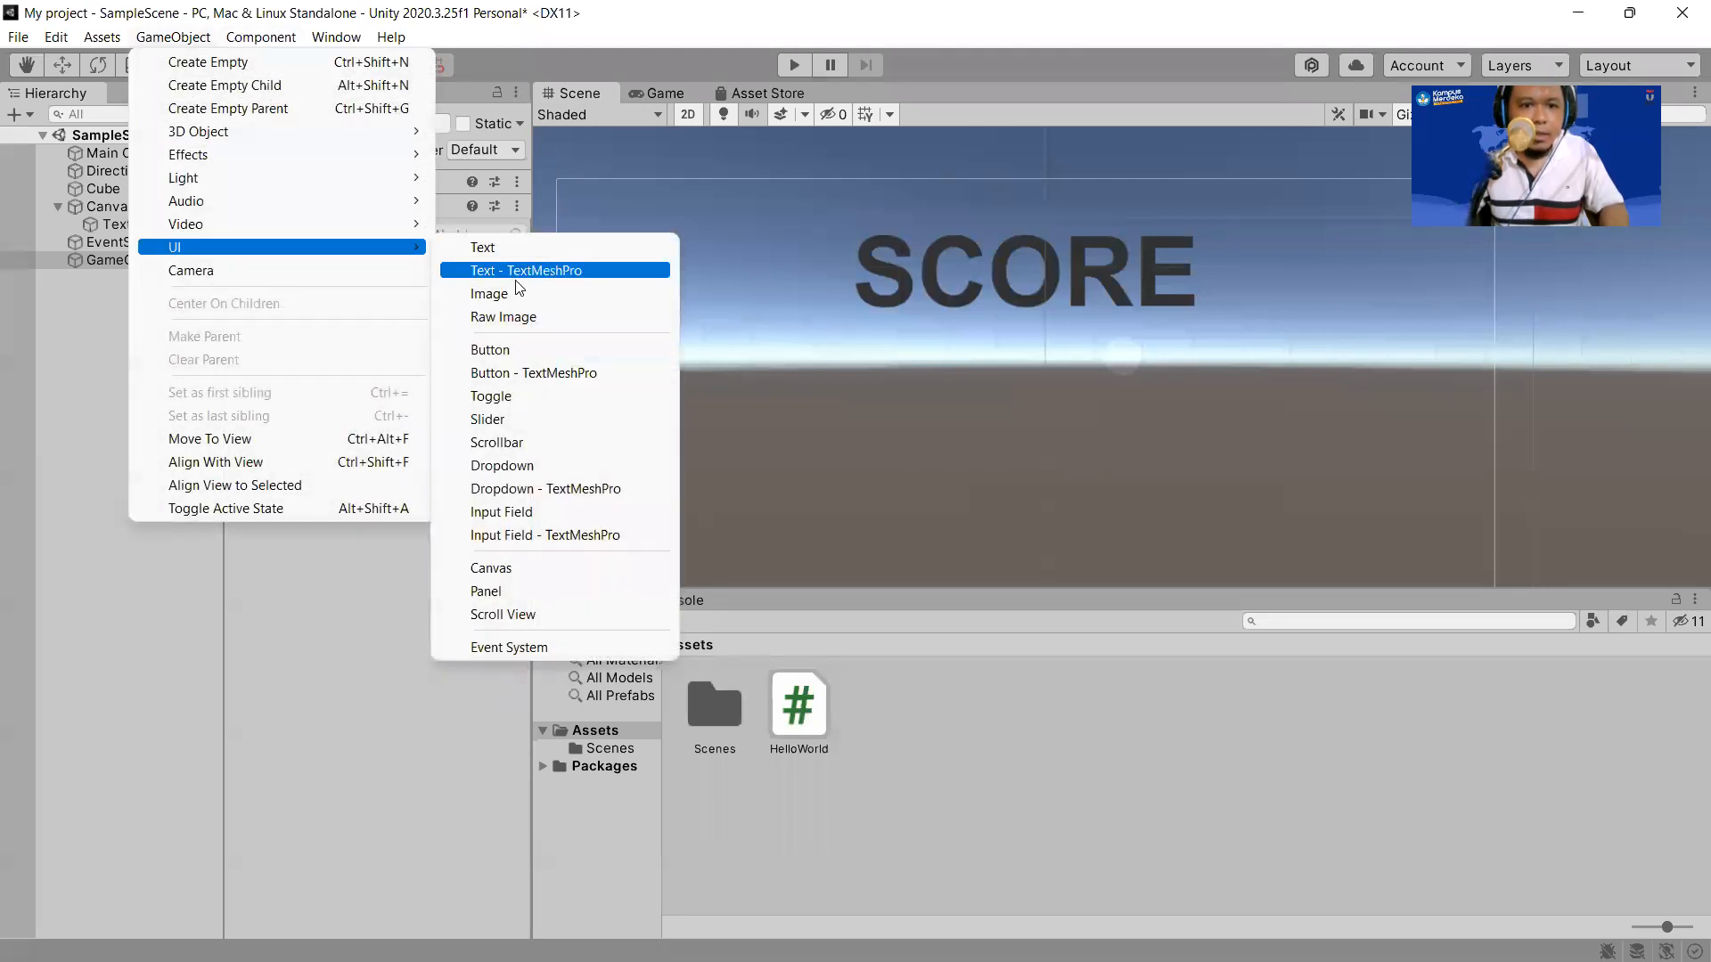
click(570, 513)
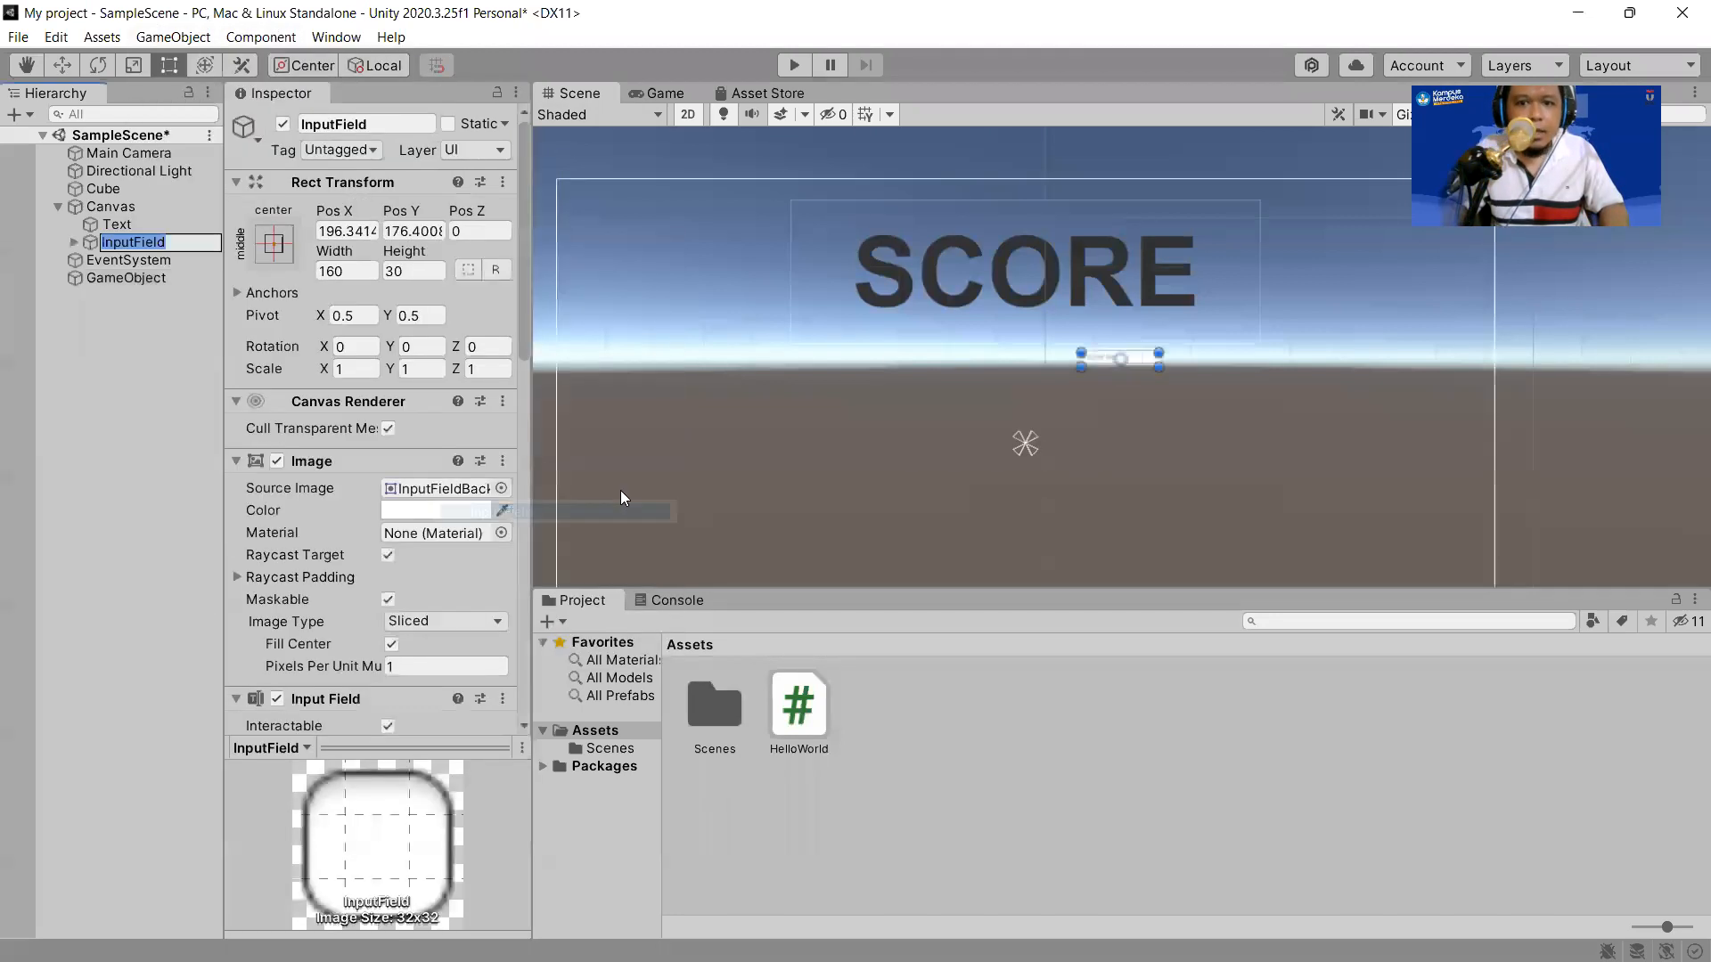
click(140, 69)
drag(1133, 354, 1189, 346)
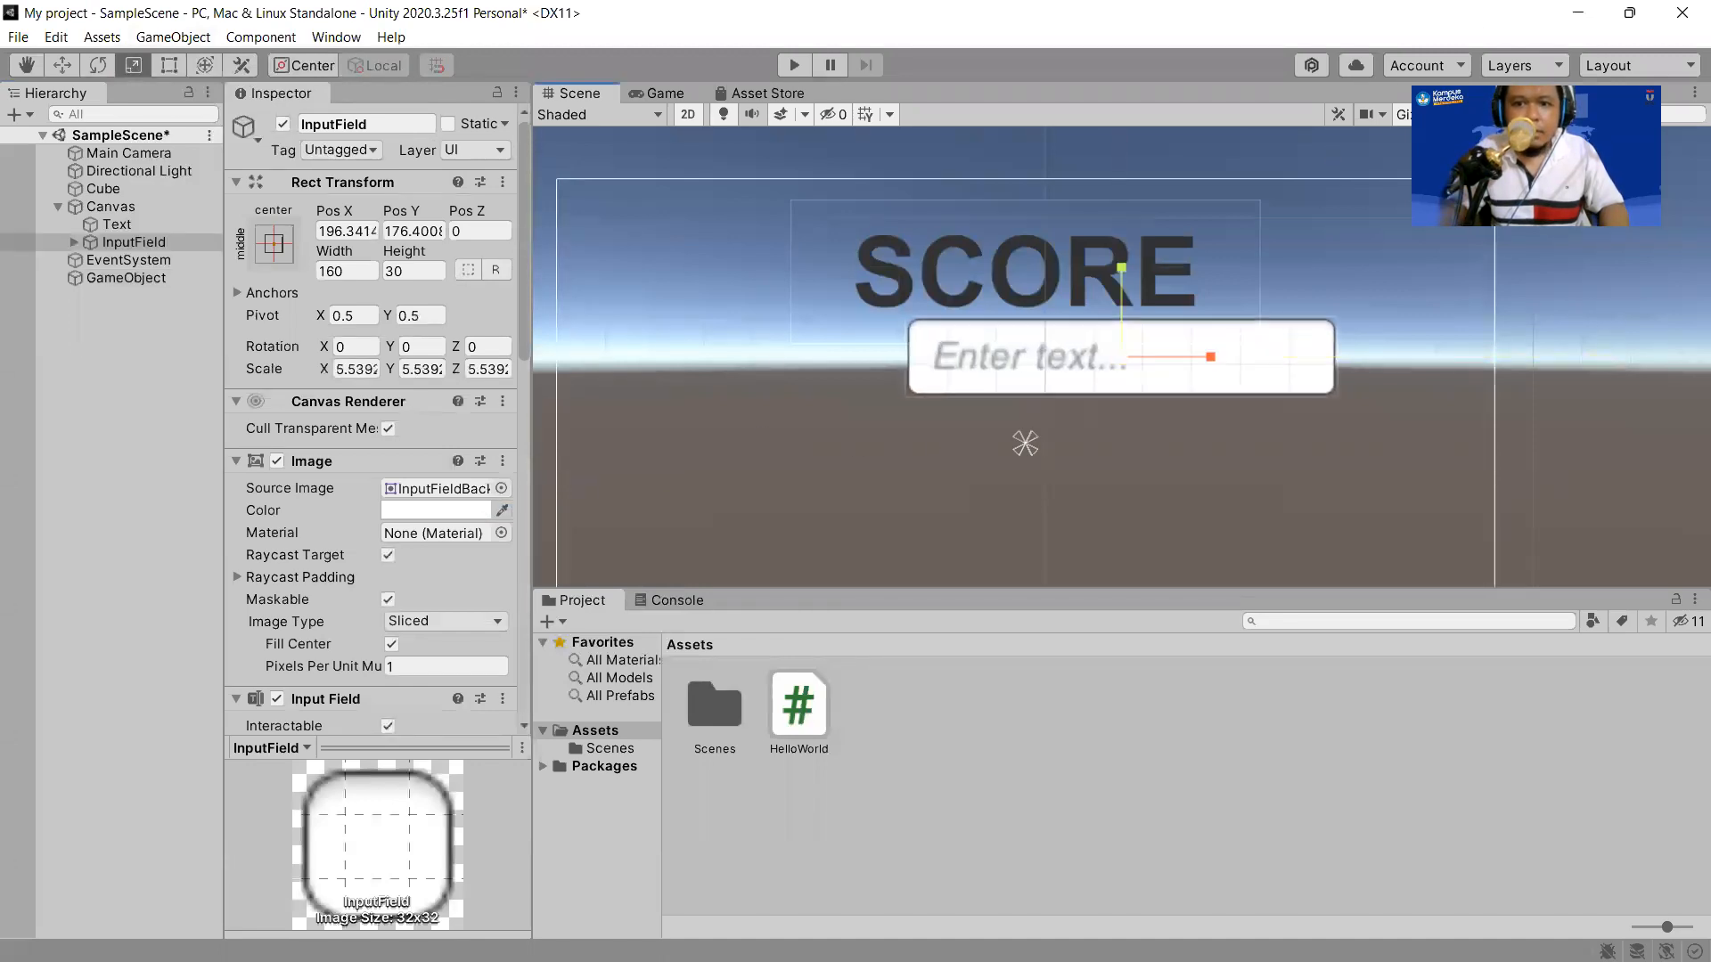
Move the Input Field below the SCORE text, centre it beneath it, and select GameObject.
click(64, 66)
drag(1129, 264, 1110, 345)
drag(1207, 435, 1114, 441)
click(168, 276)
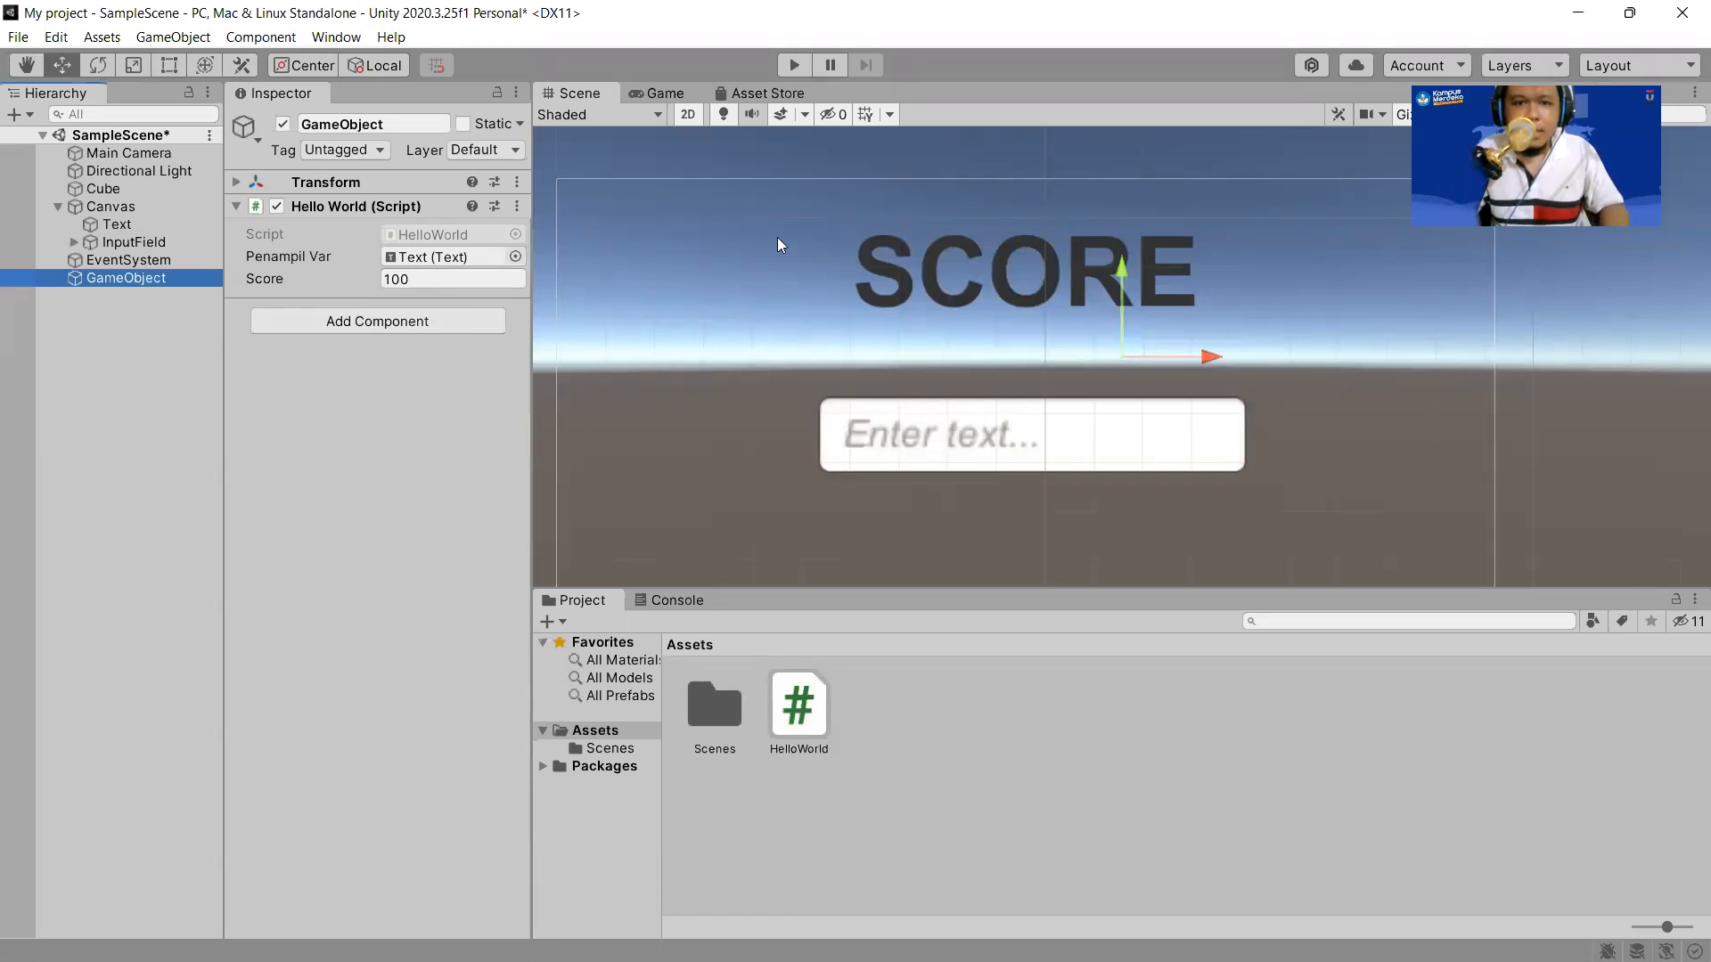
Switch to Visual Studio and duplicate the public Text PenampilVar declaration on a new line below it.
key(alt+Tab)
click(577, 303)
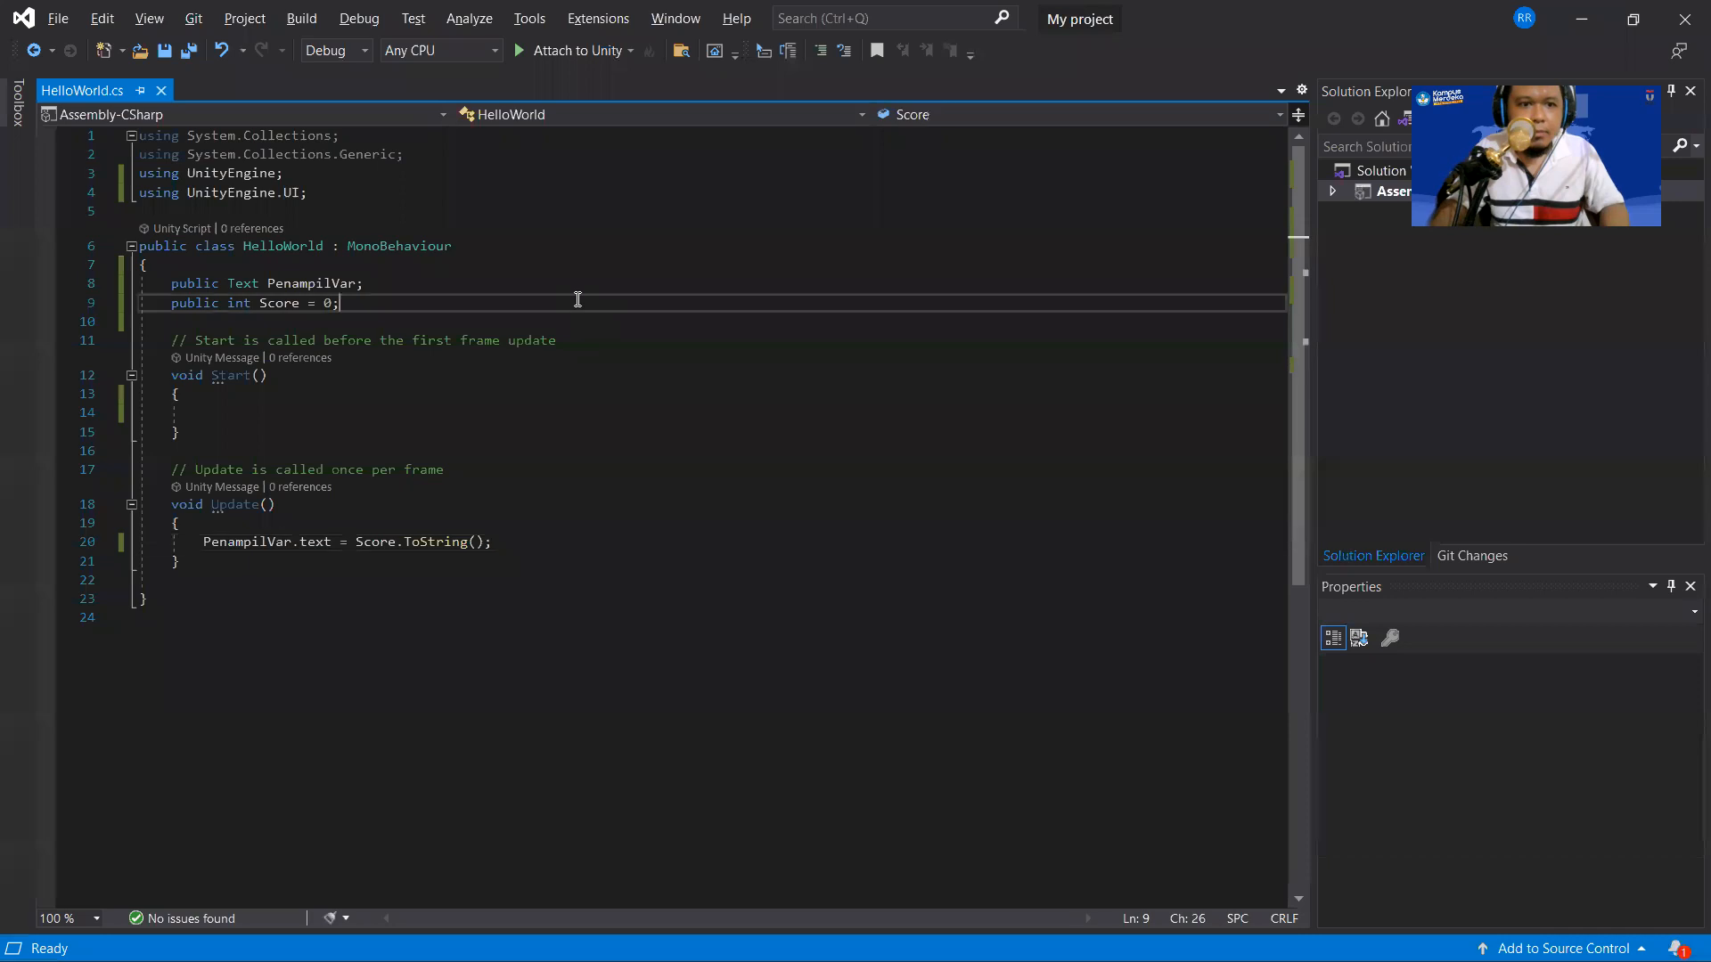
key(Up)
key(Home)
key(shift+End)
key(ctrl+c)
key(End)
key(Return)
key(ctrl+v)
Change the duplicated declaration's type from Text to InputField.
key(Home)
key(ctrl+Right)
key(ctrl+shift+Right)
key(shift+Left)
text(InputField)
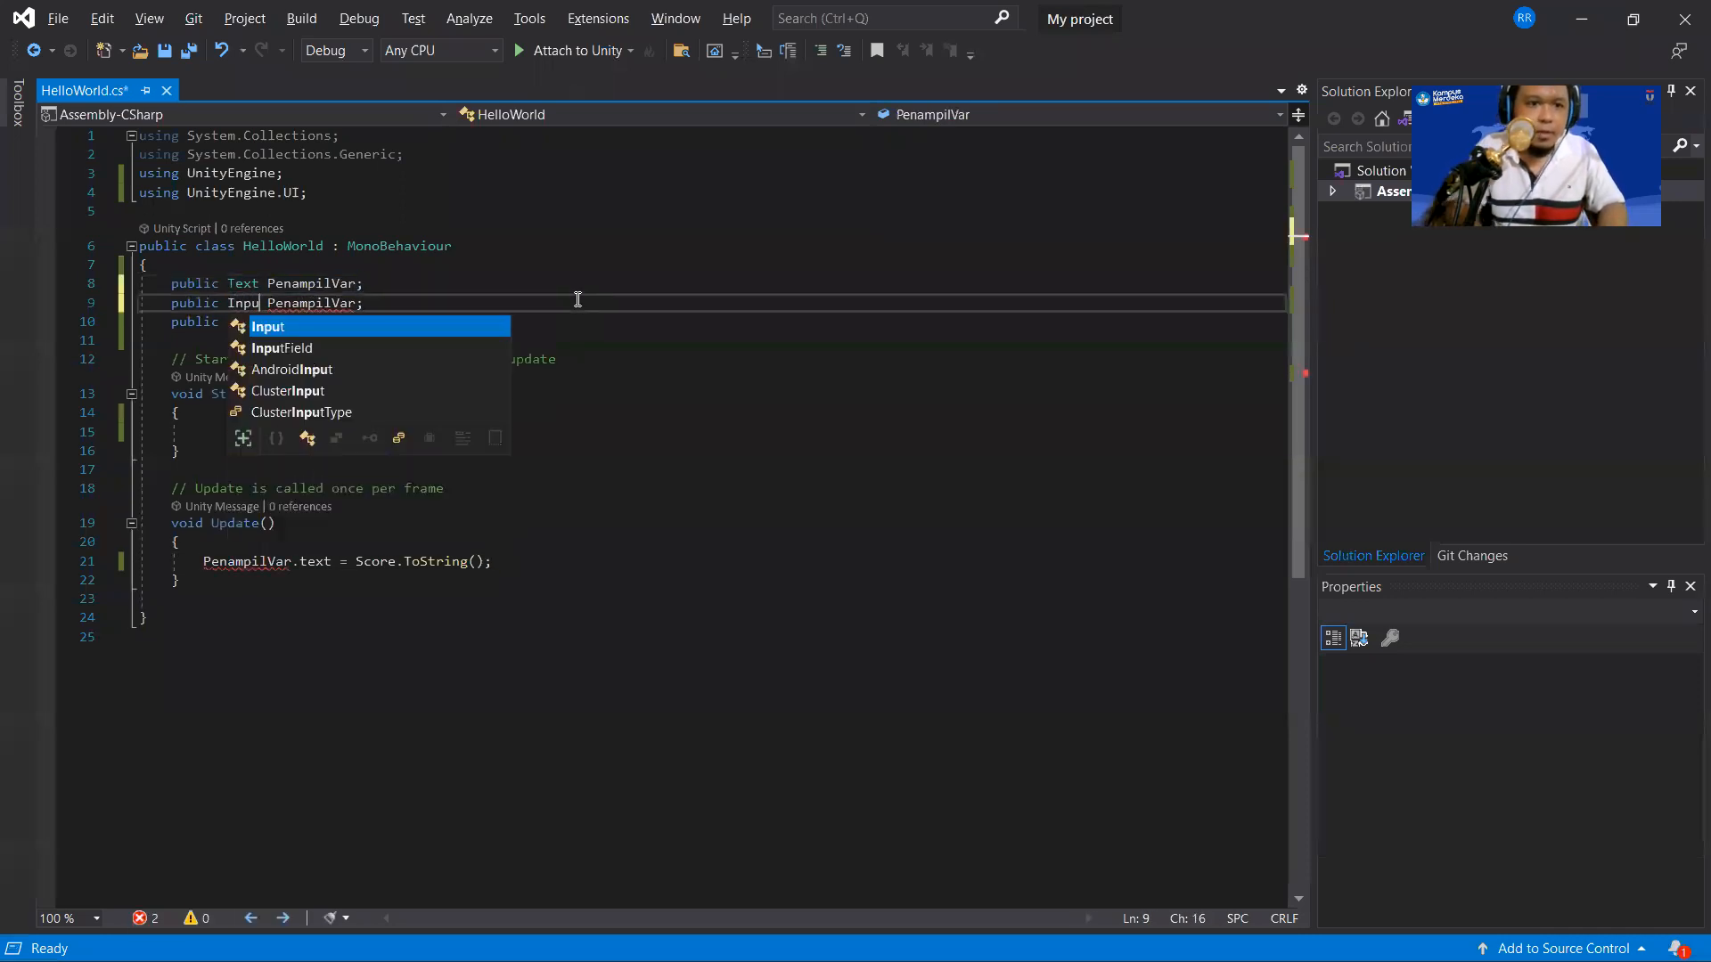
key(Down)
key(Tab)
Rename the InputField variable to PenampilTxt and save the script.
key(End)
key(Left)
key(shift+Left)
key(shift+Left)
key(shift+Left)
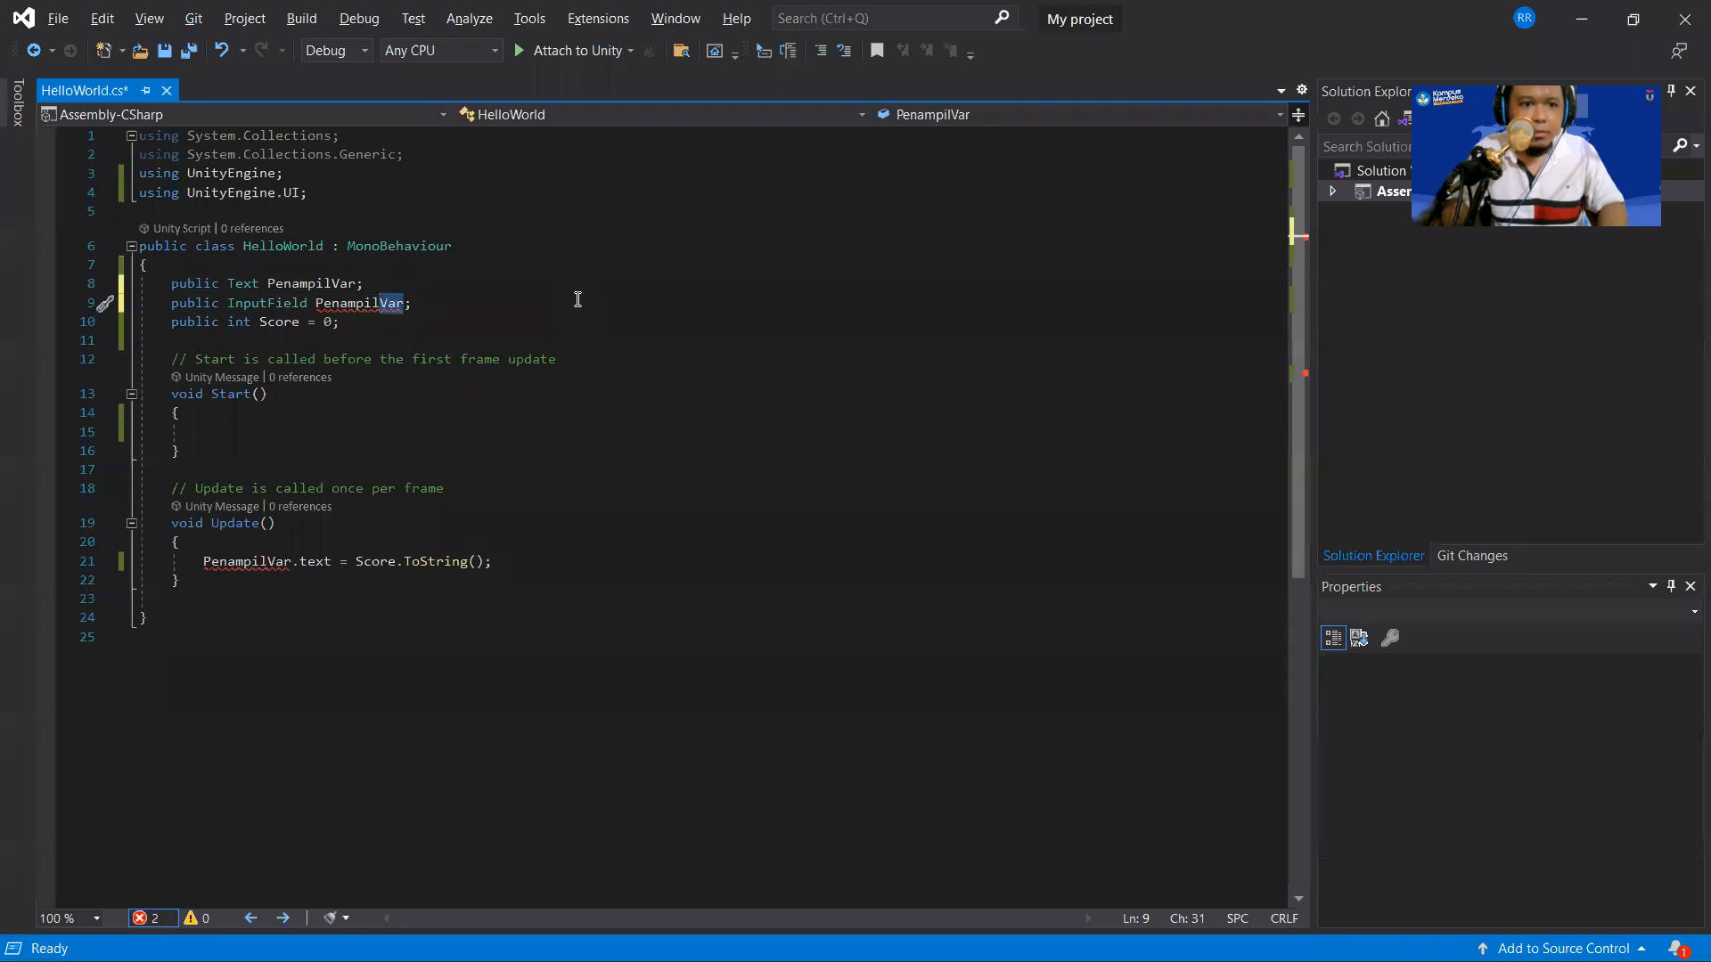
text(Txt)
key(ctrl+s)
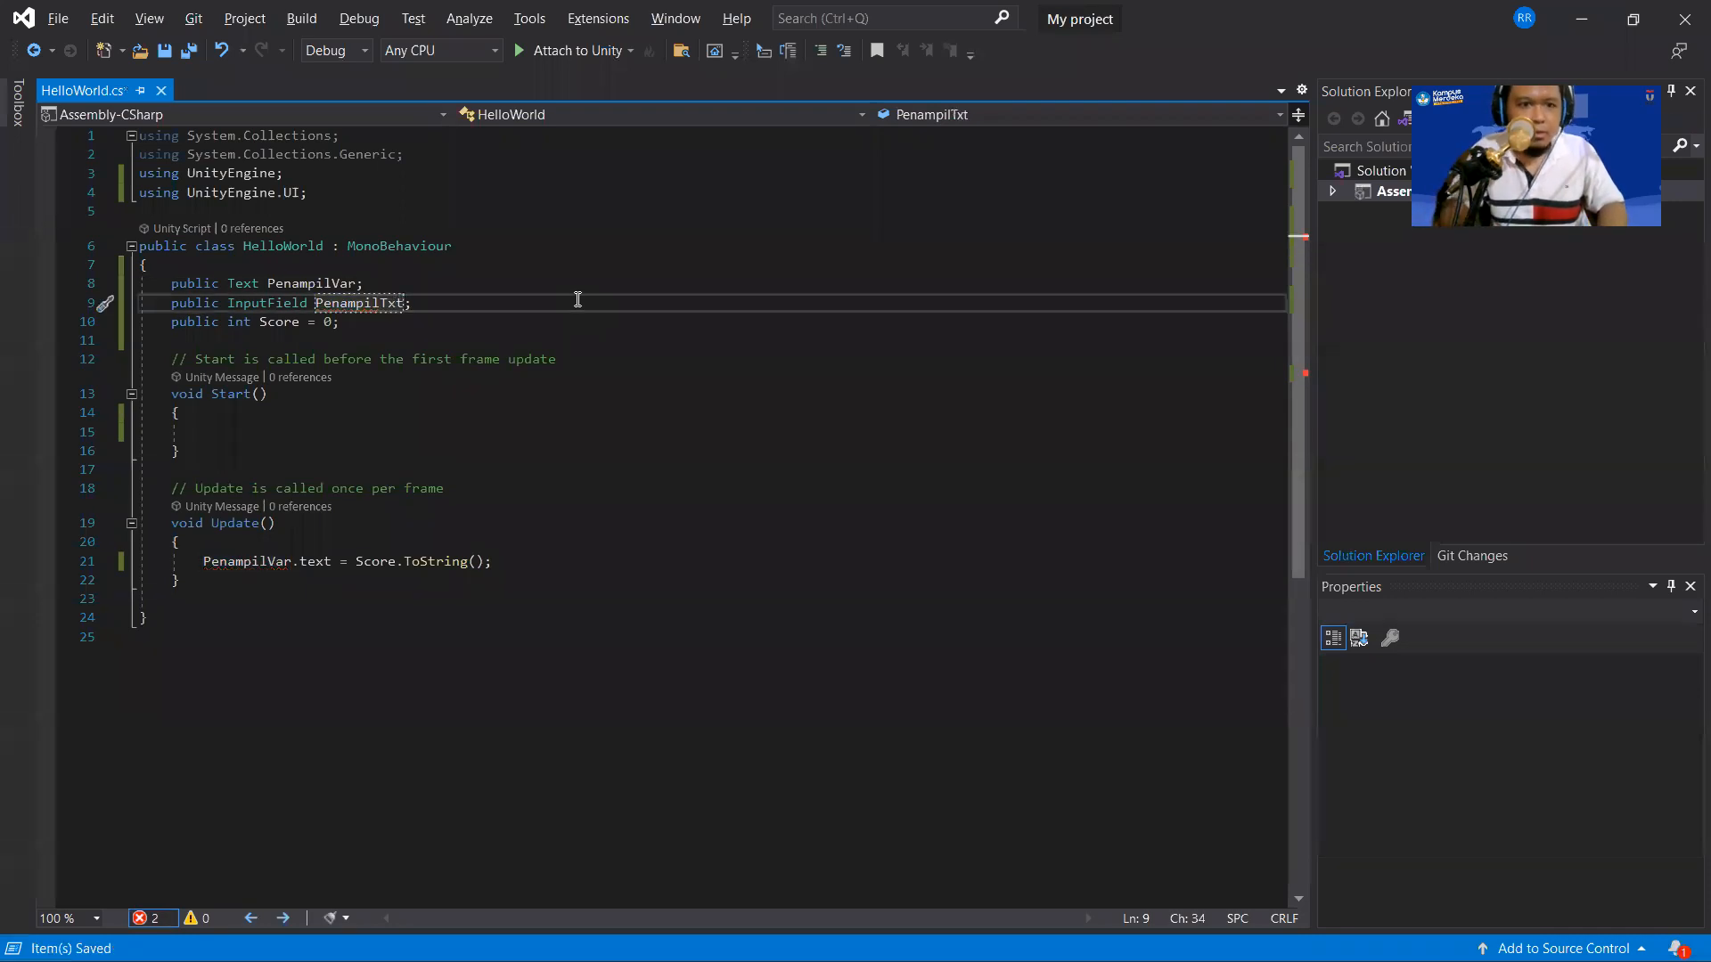
Rename the InputField variable to PenampilField.
key(shift+Left)
key(shift+Left)
key(shift+Left)
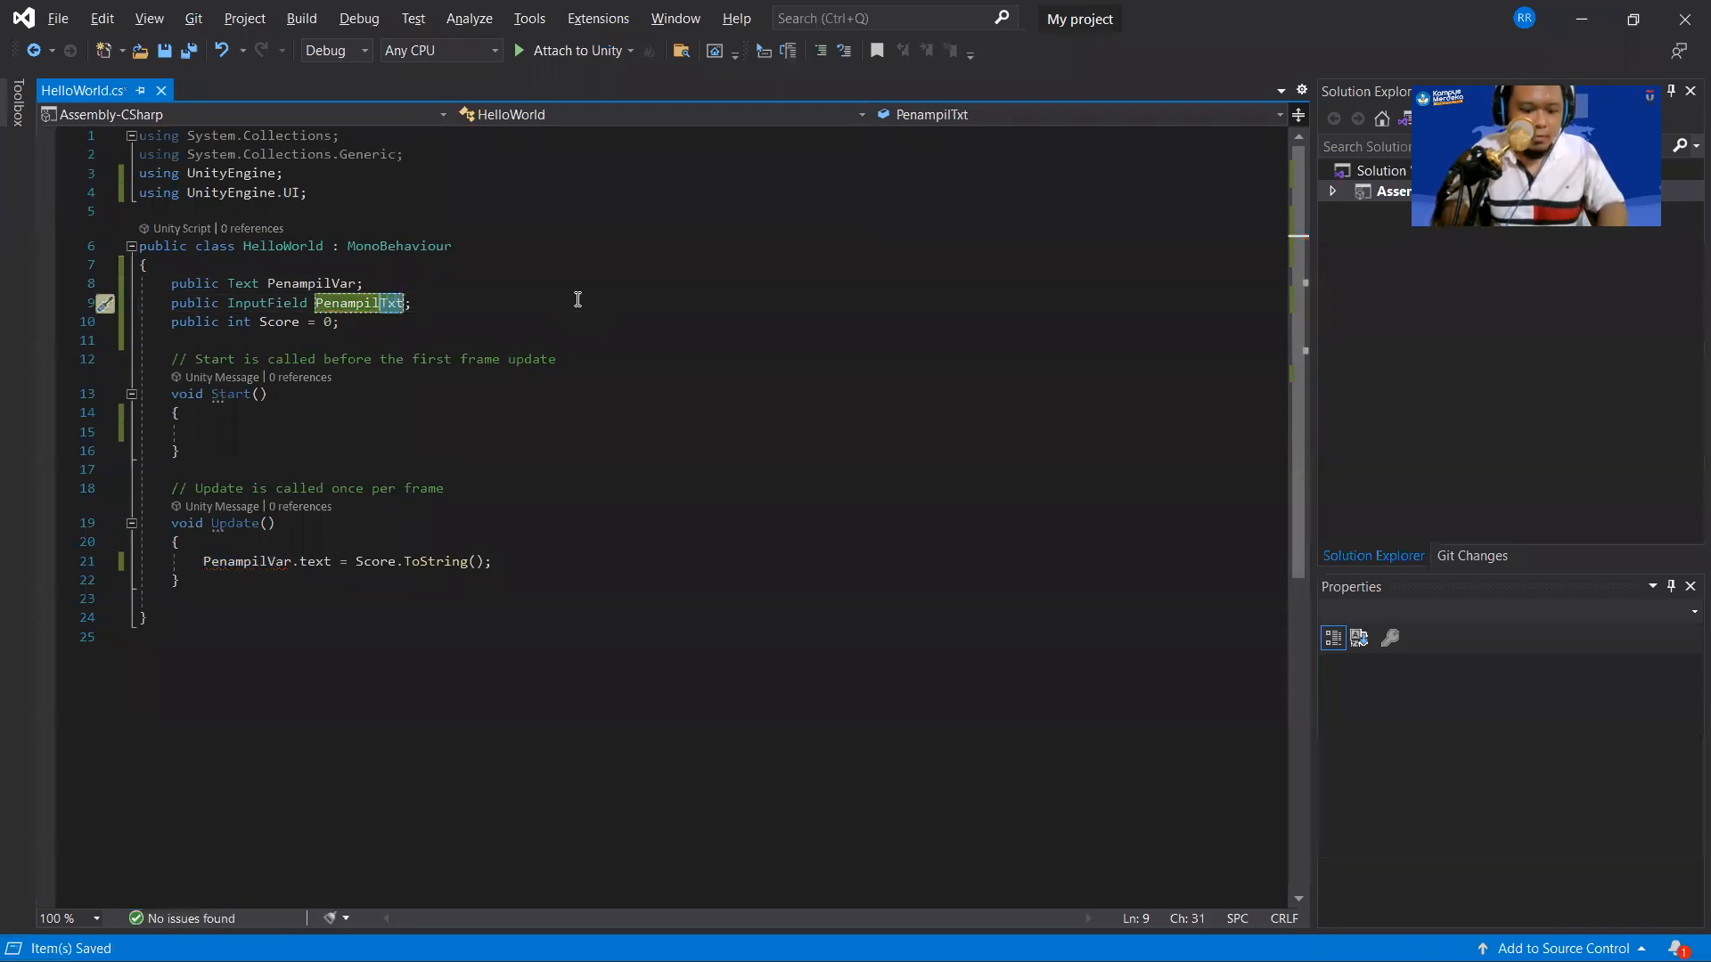
text(Field)
key(ctrl+shift+Left)
key(Left)
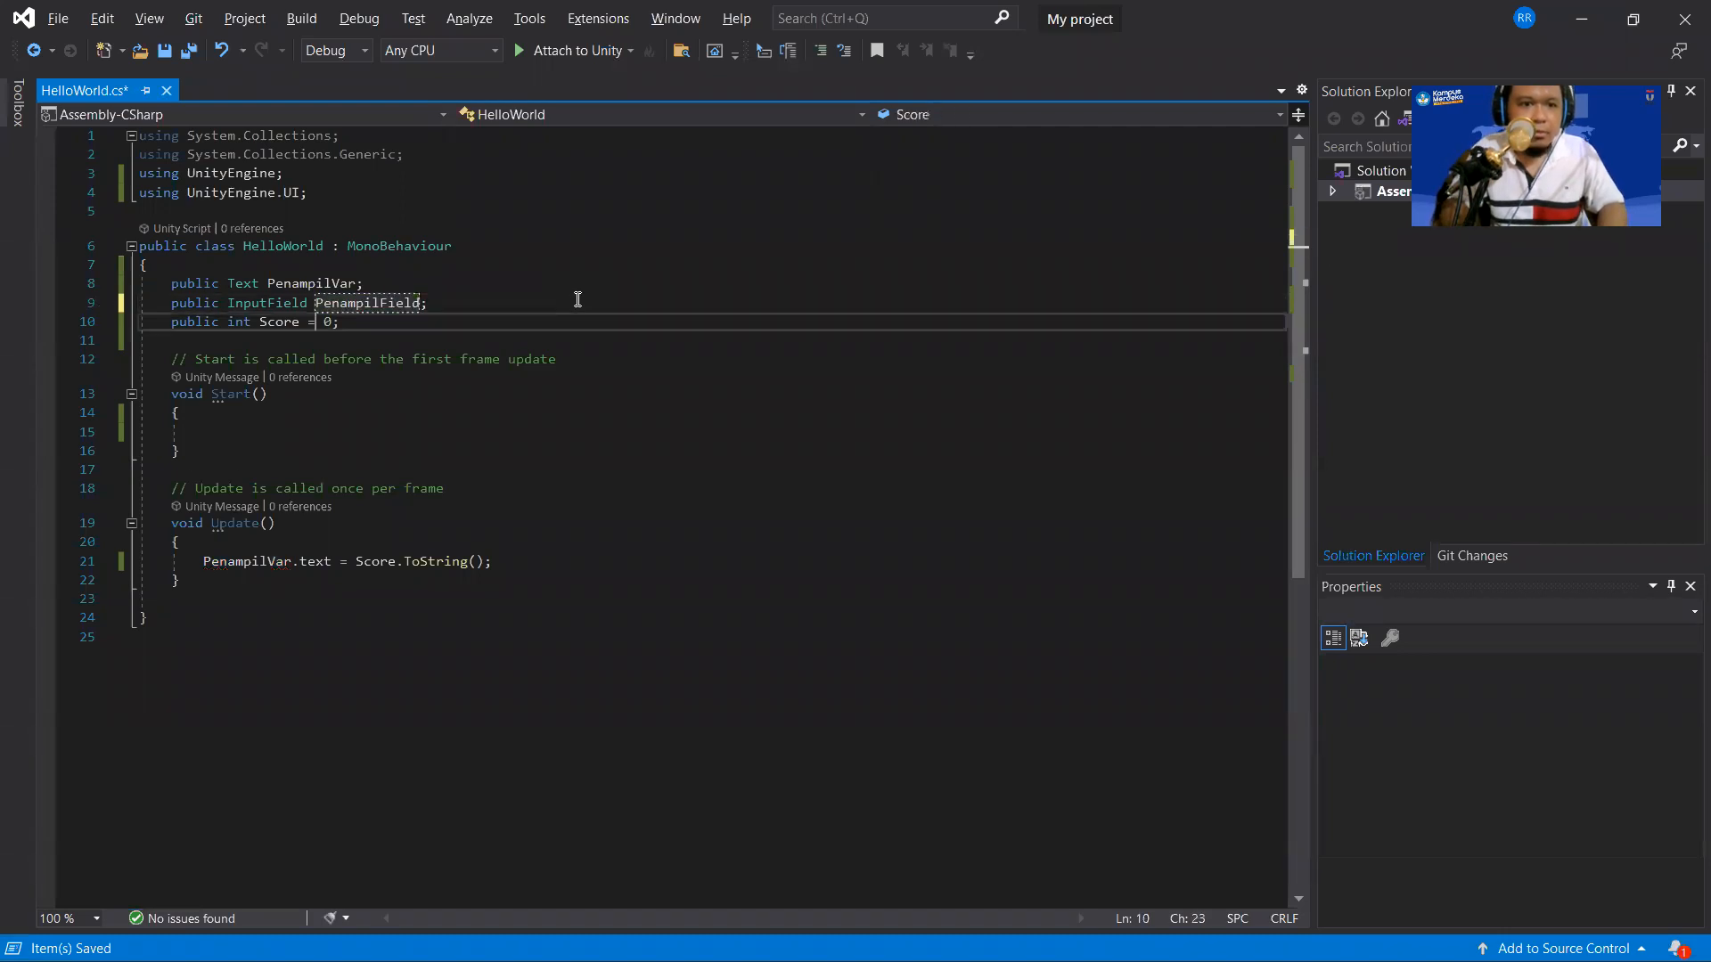
Begin a PenampilField.text statement on a new line below the PenampilVar.text assignment in Update.
key(Down)
key(Down)
key(Down)
key(Down)
key(Down)
key(Down)
key(Down)
key(Down)
key(Down)
key(Down)
key(Down)
key(Down)
key(Down)
key(Down)
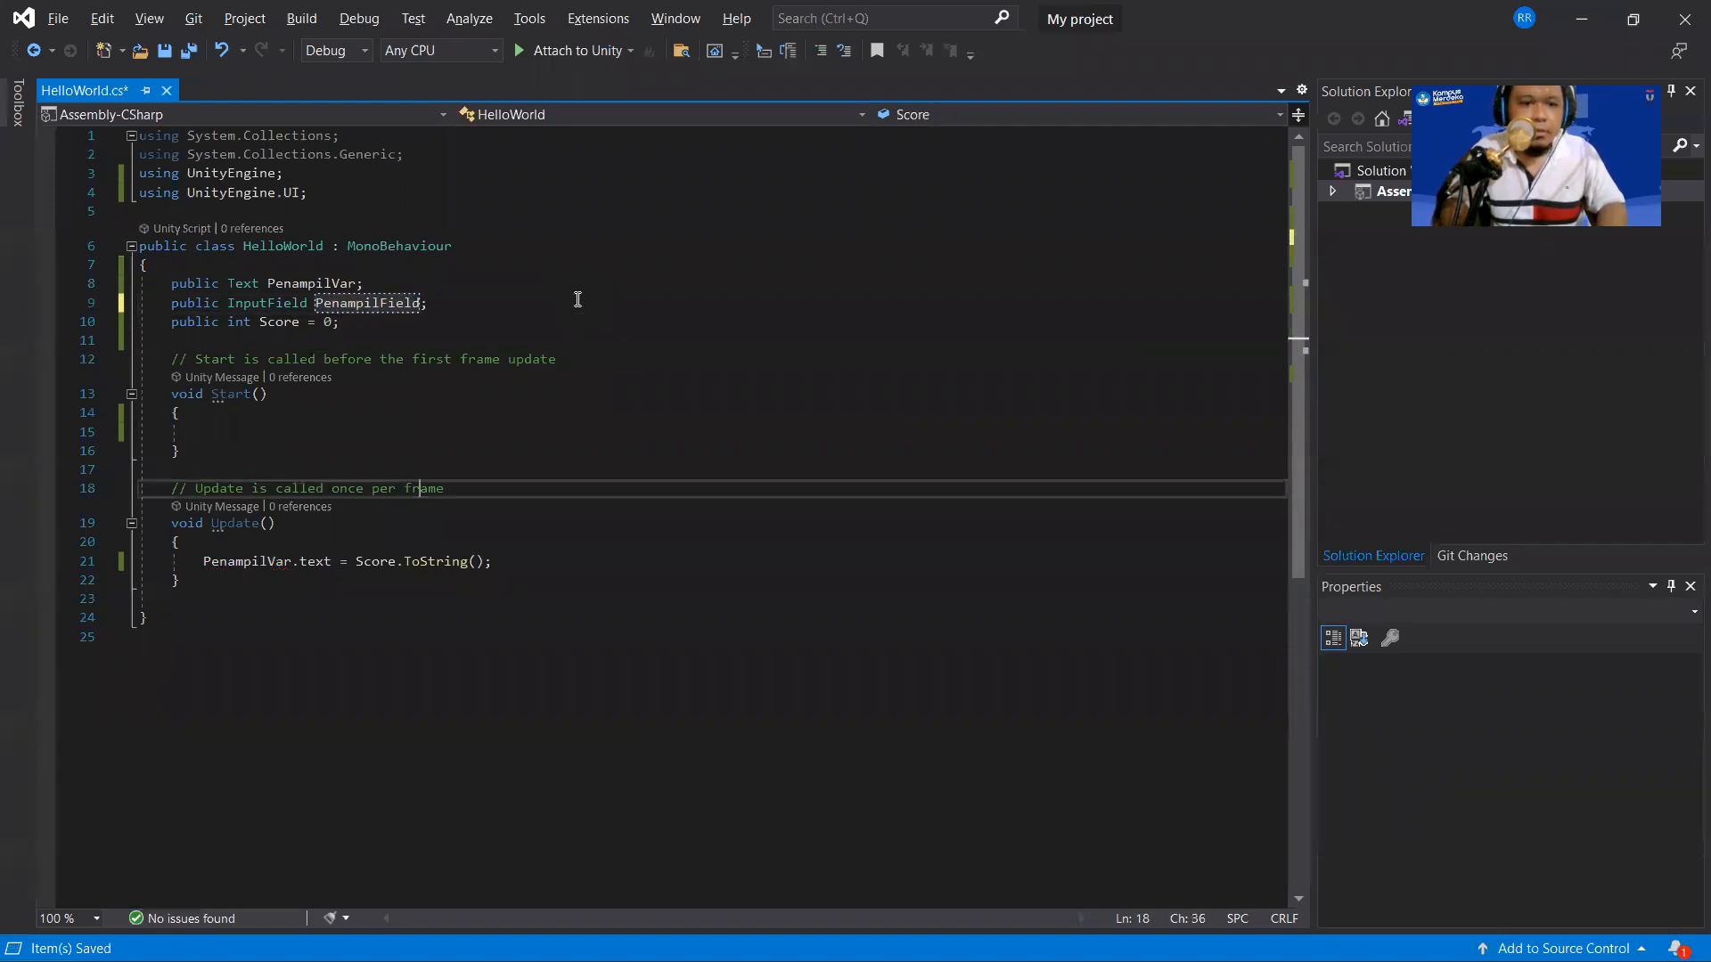
key(Up)
key(Up)
key(End)
key(Return)
text(PenampilField.)
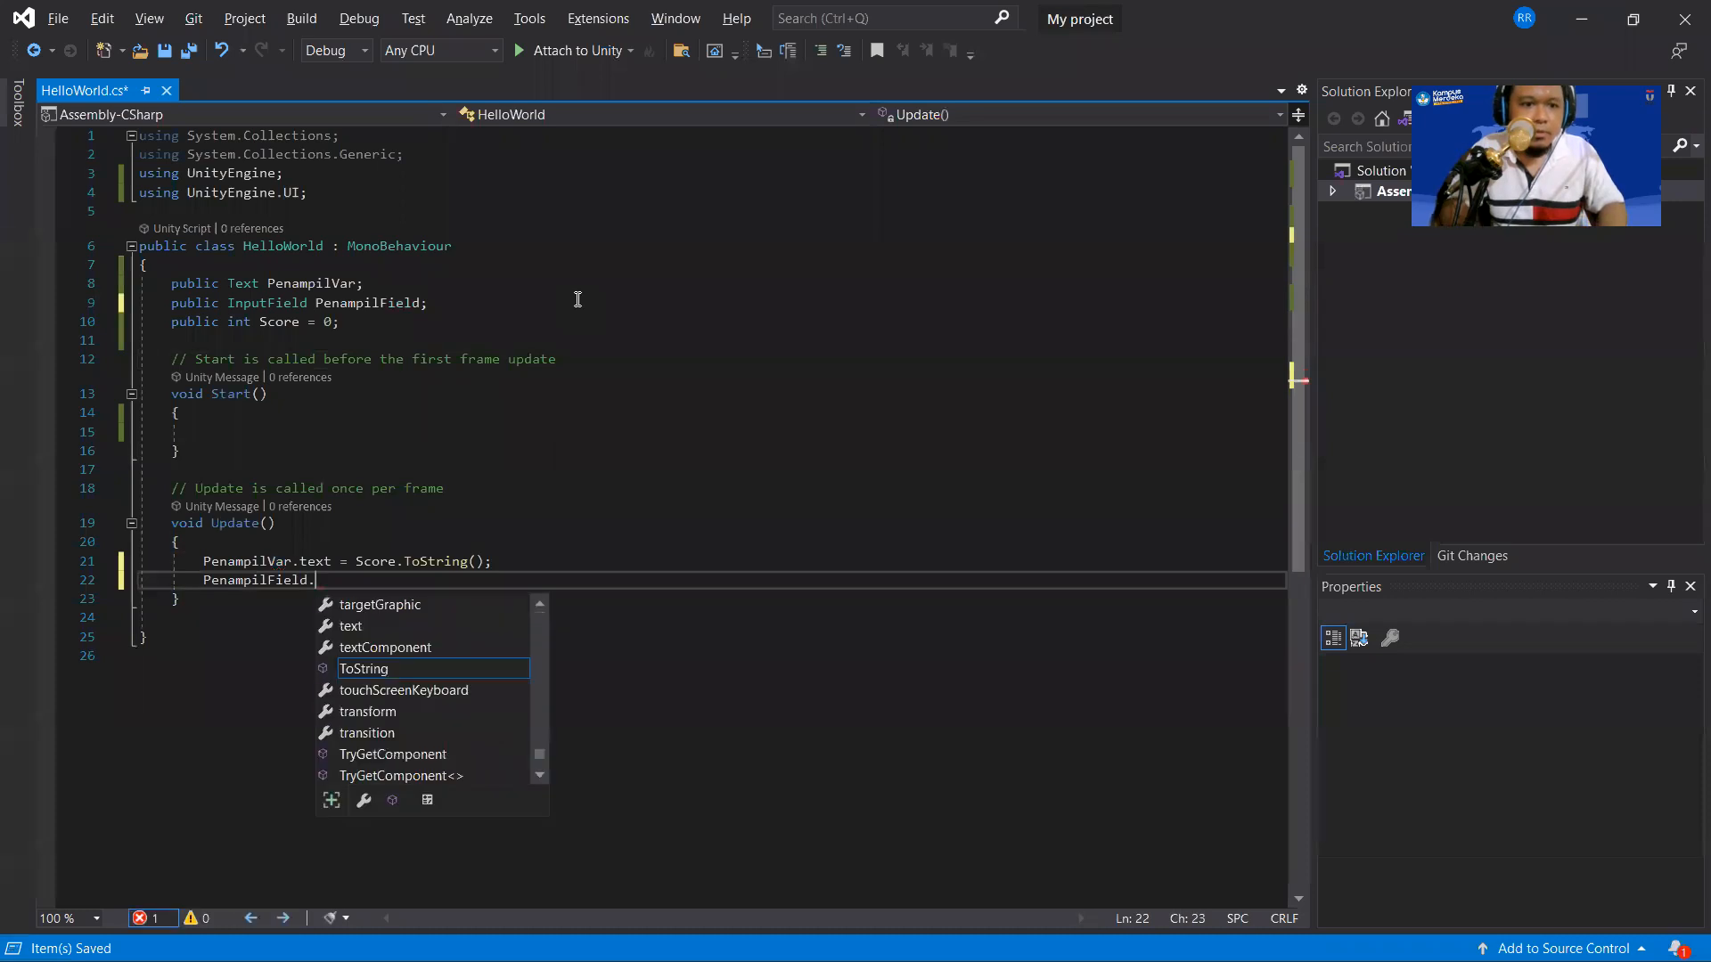
key(Up)
key(Up)
key(Tab)
Complete the statement as PenampilField.text = Score.ToString(); by copying the assignment from the line above, and save the script.
key(Up)
key(shift+End)
key(ctrl+c)
key(Down)
key(ctrl+v)
key(ctrl+s)
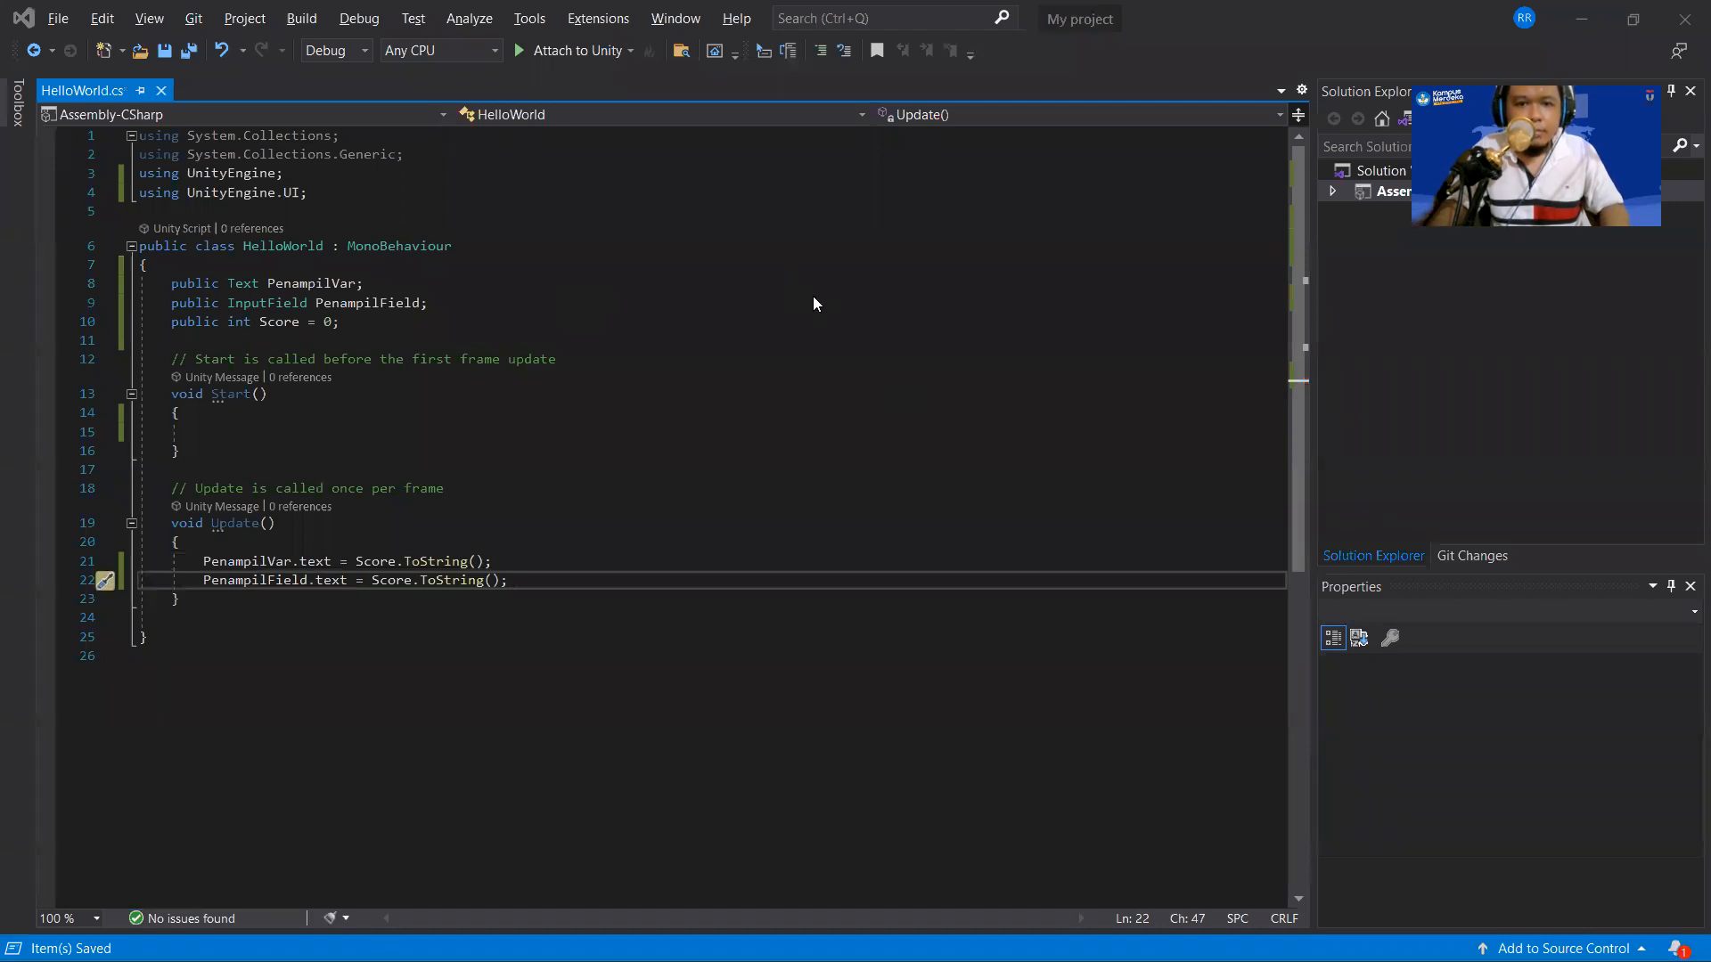
Switch to Unity, start a test run of the scene, and open the Console to read its messages.
key(alt+Tab)
click(791, 66)
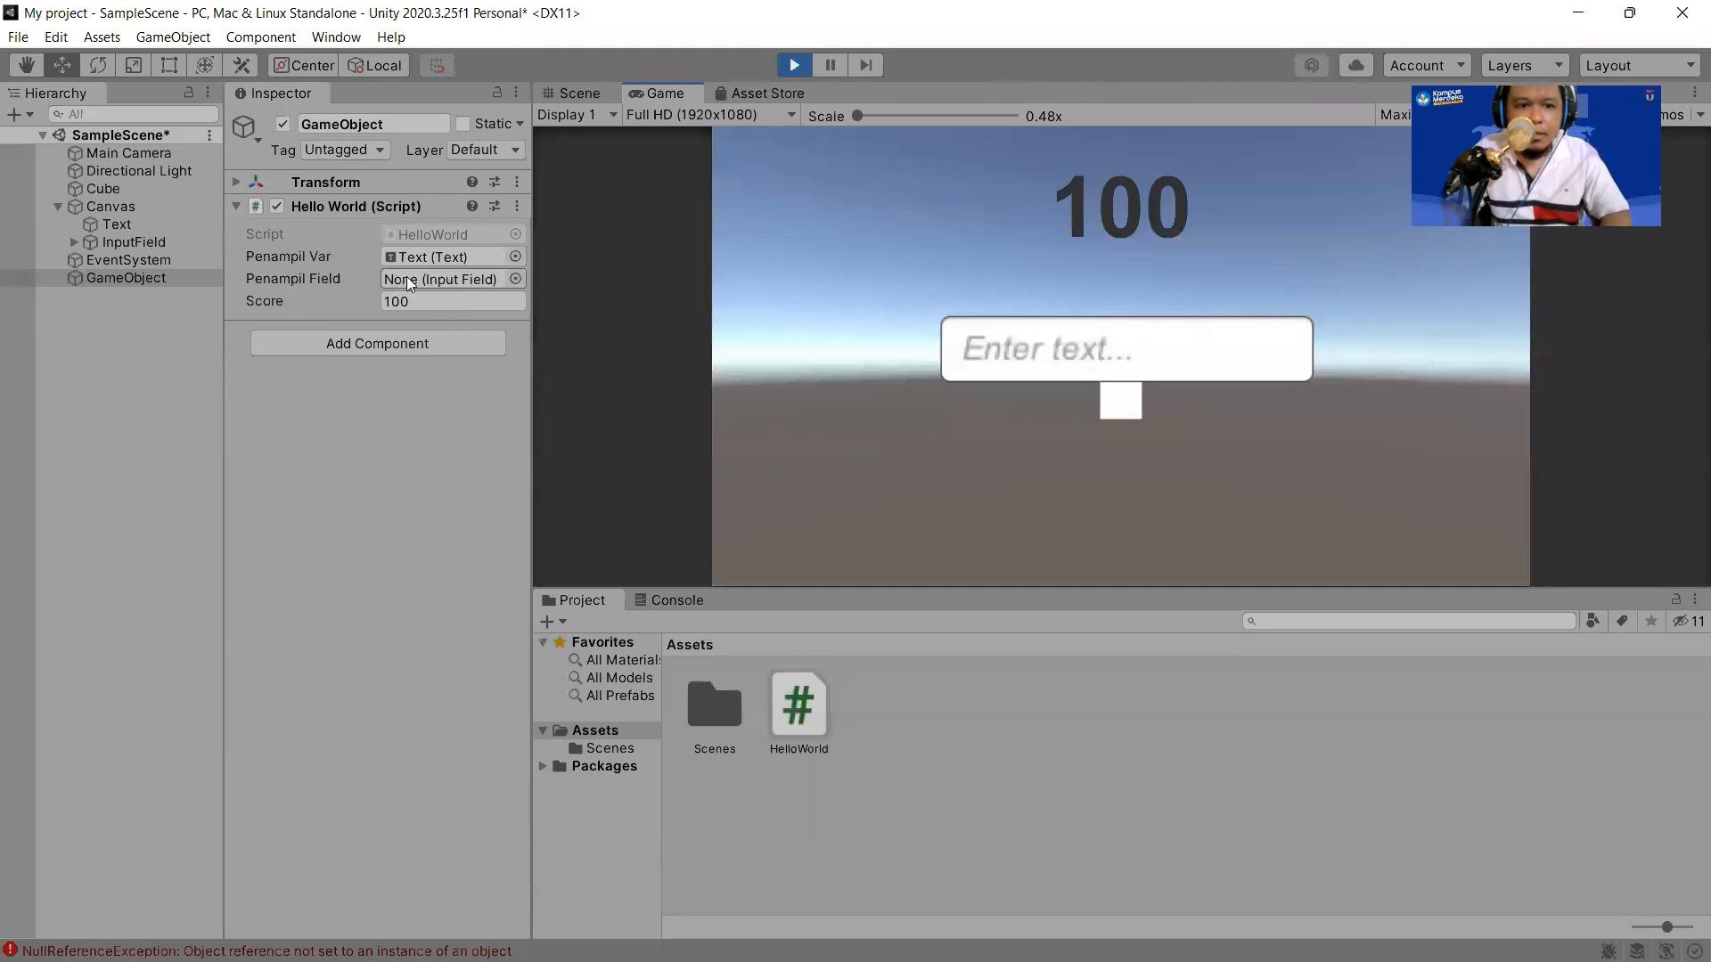
click(670, 601)
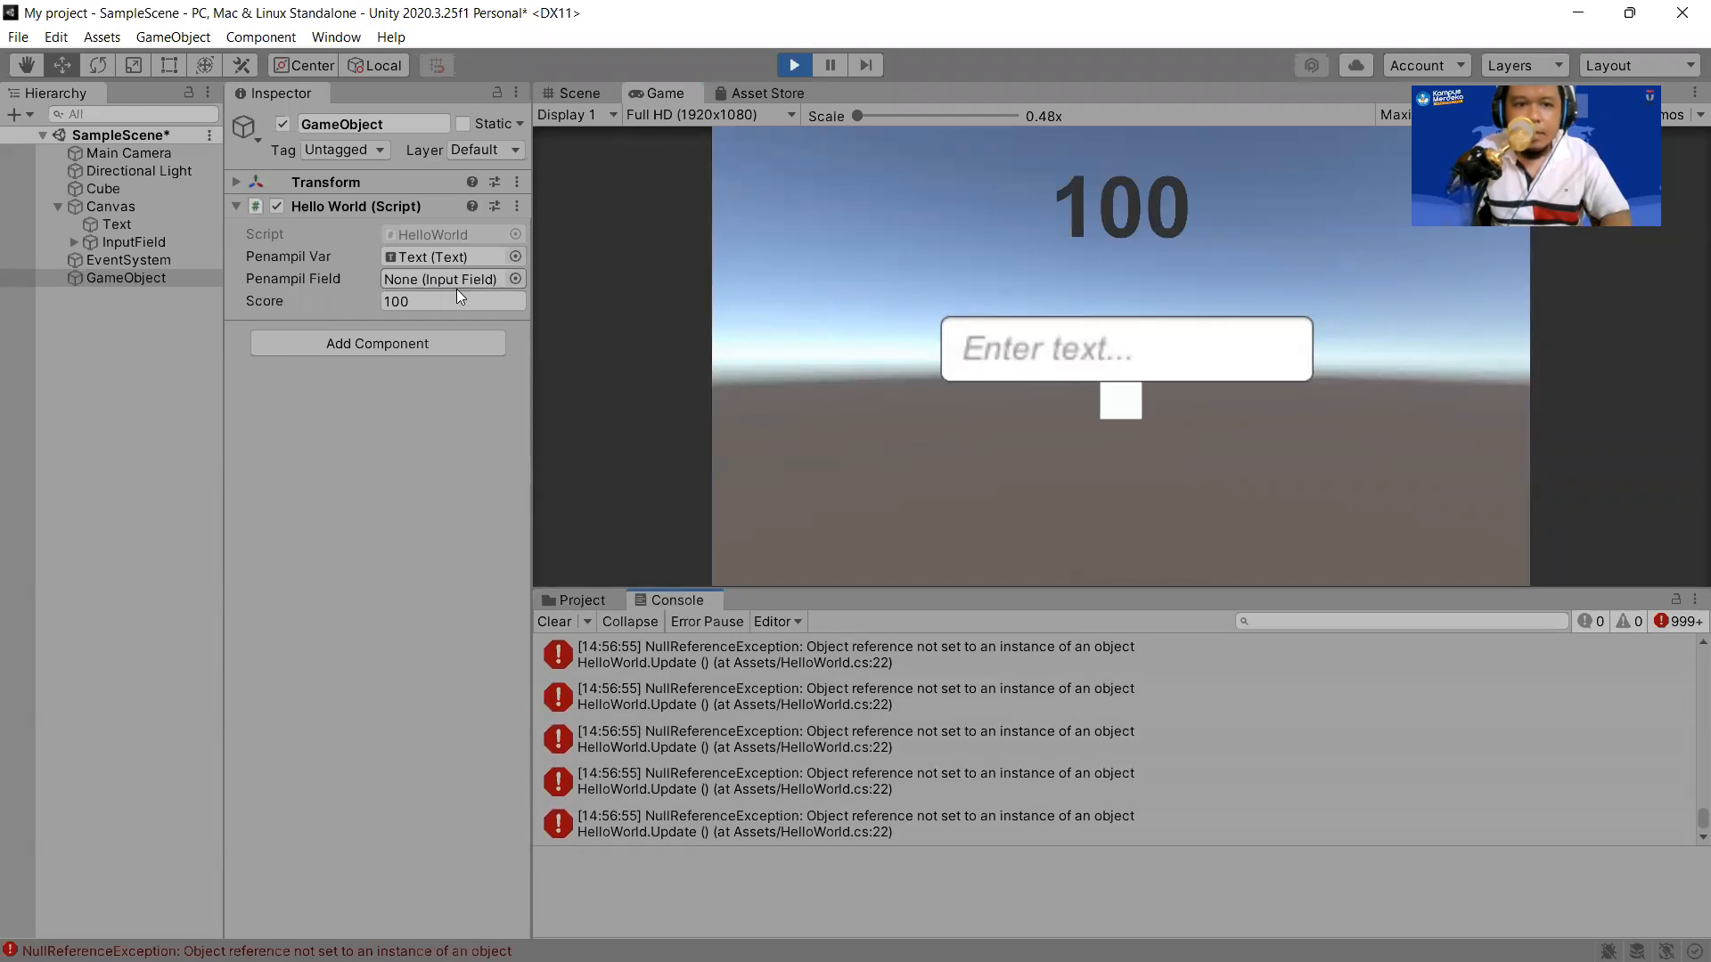
Assign InputField to the script's Penampil Field slot during play, clear the Console, and stop the run.
drag(127, 240, 426, 281)
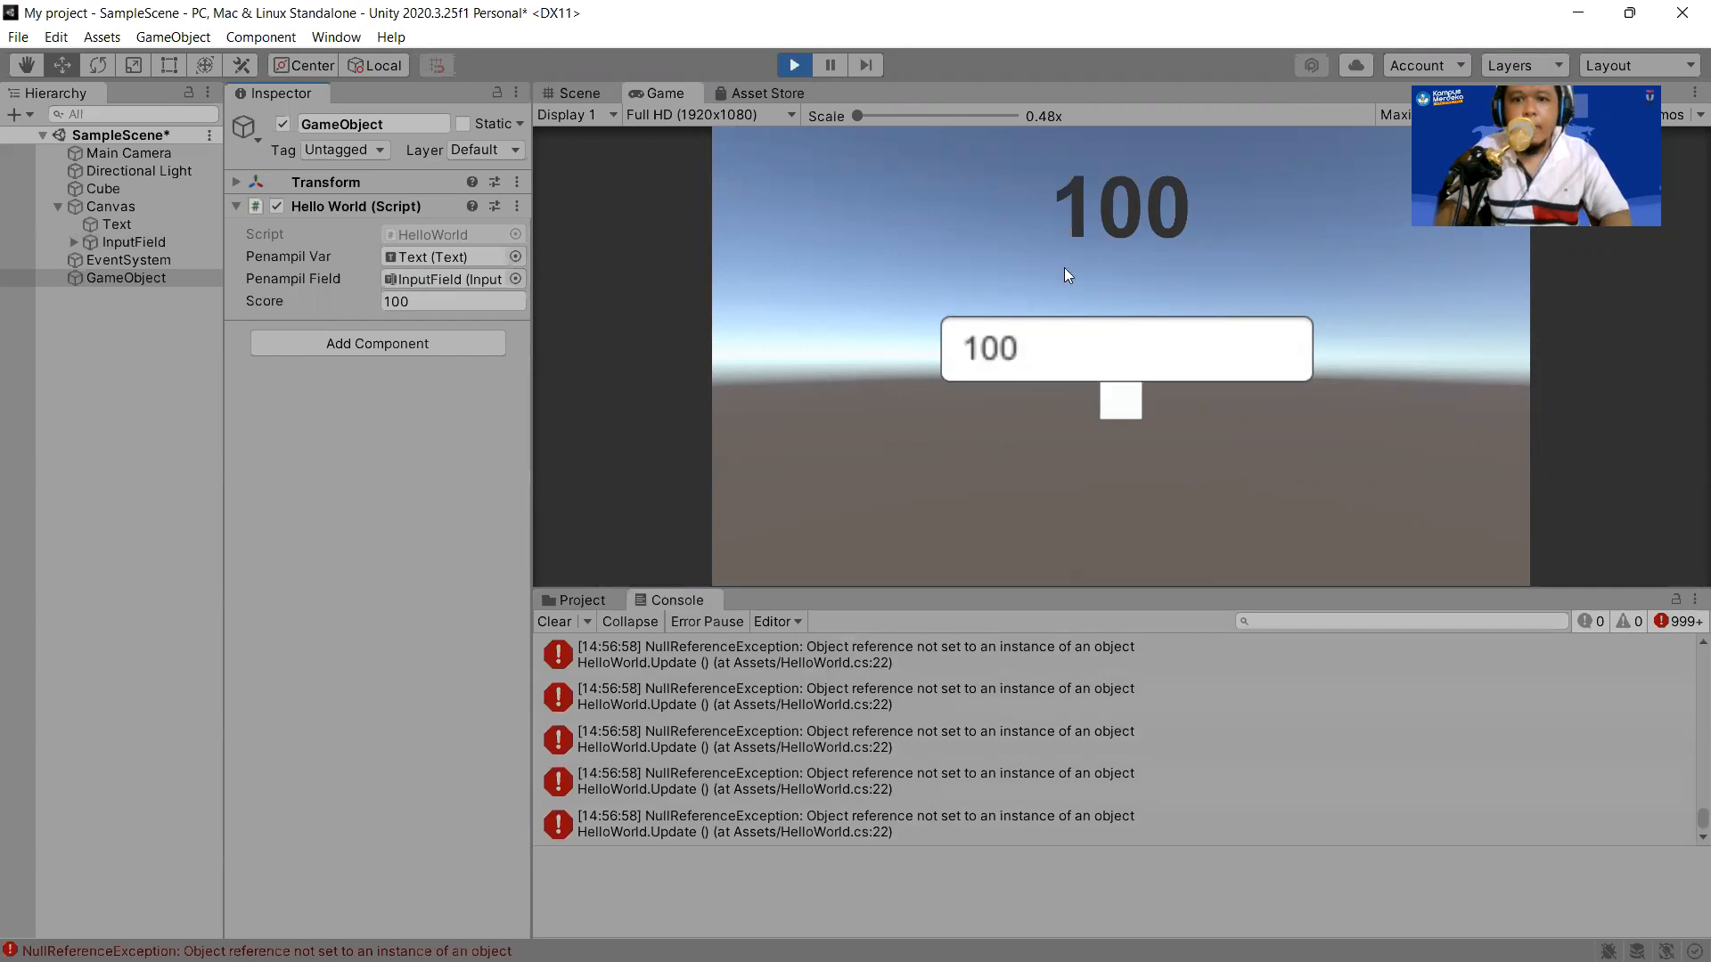
click(556, 621)
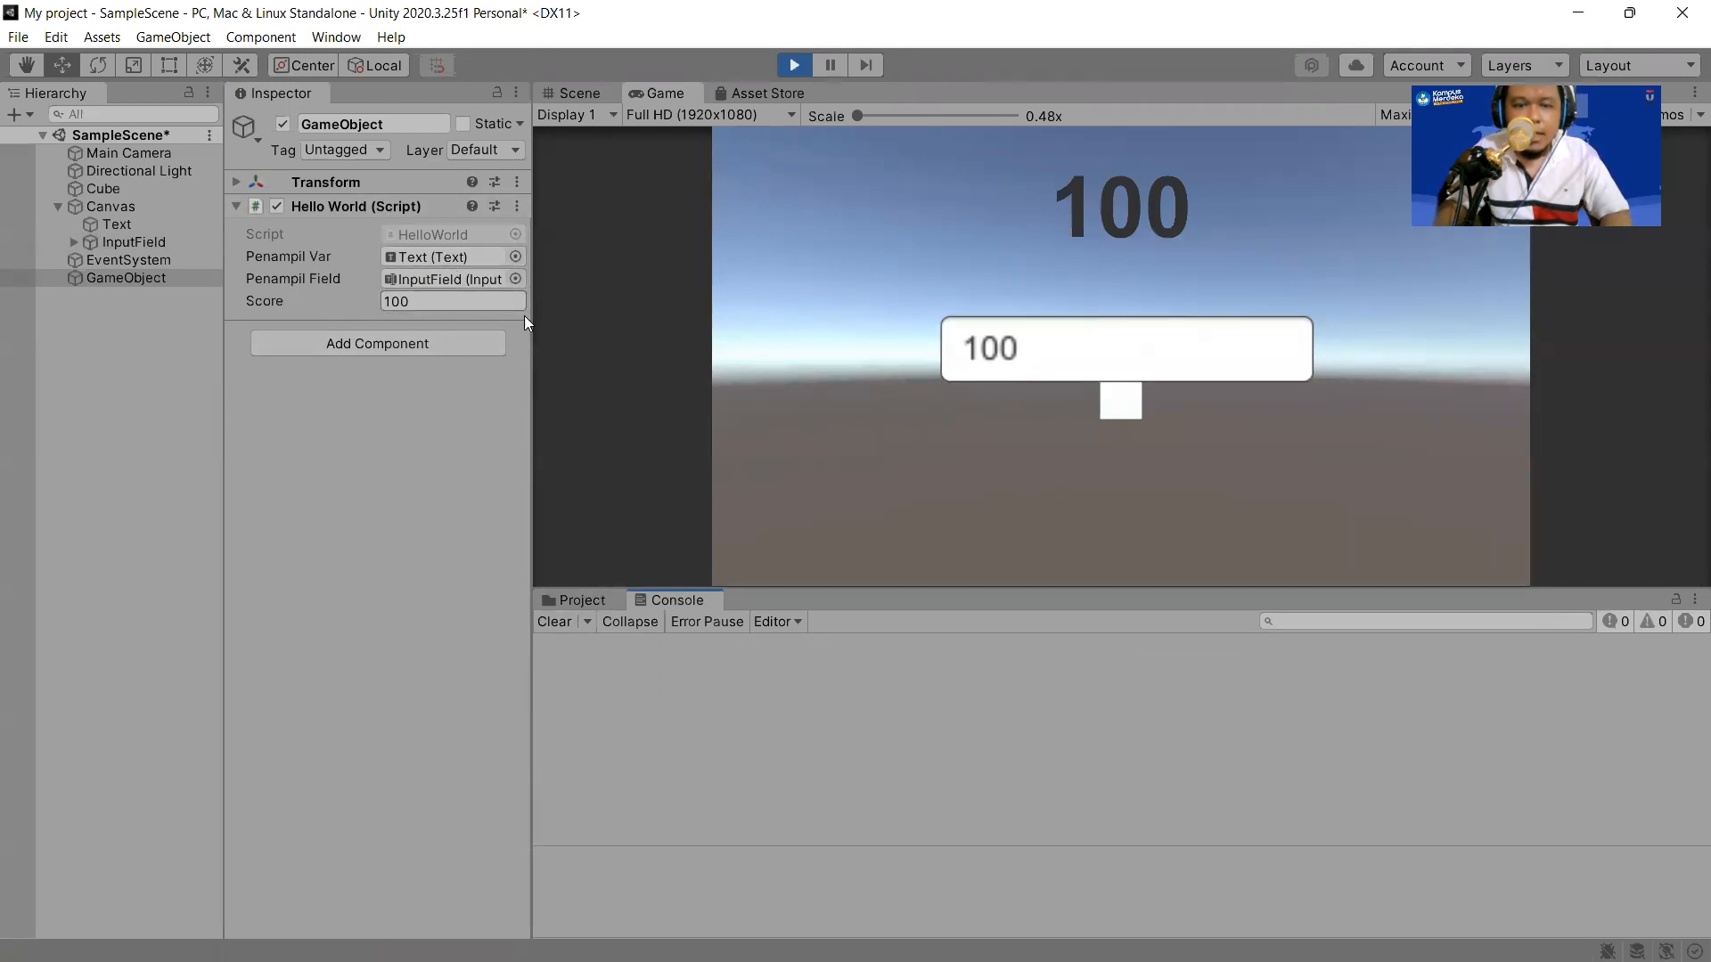
click(794, 65)
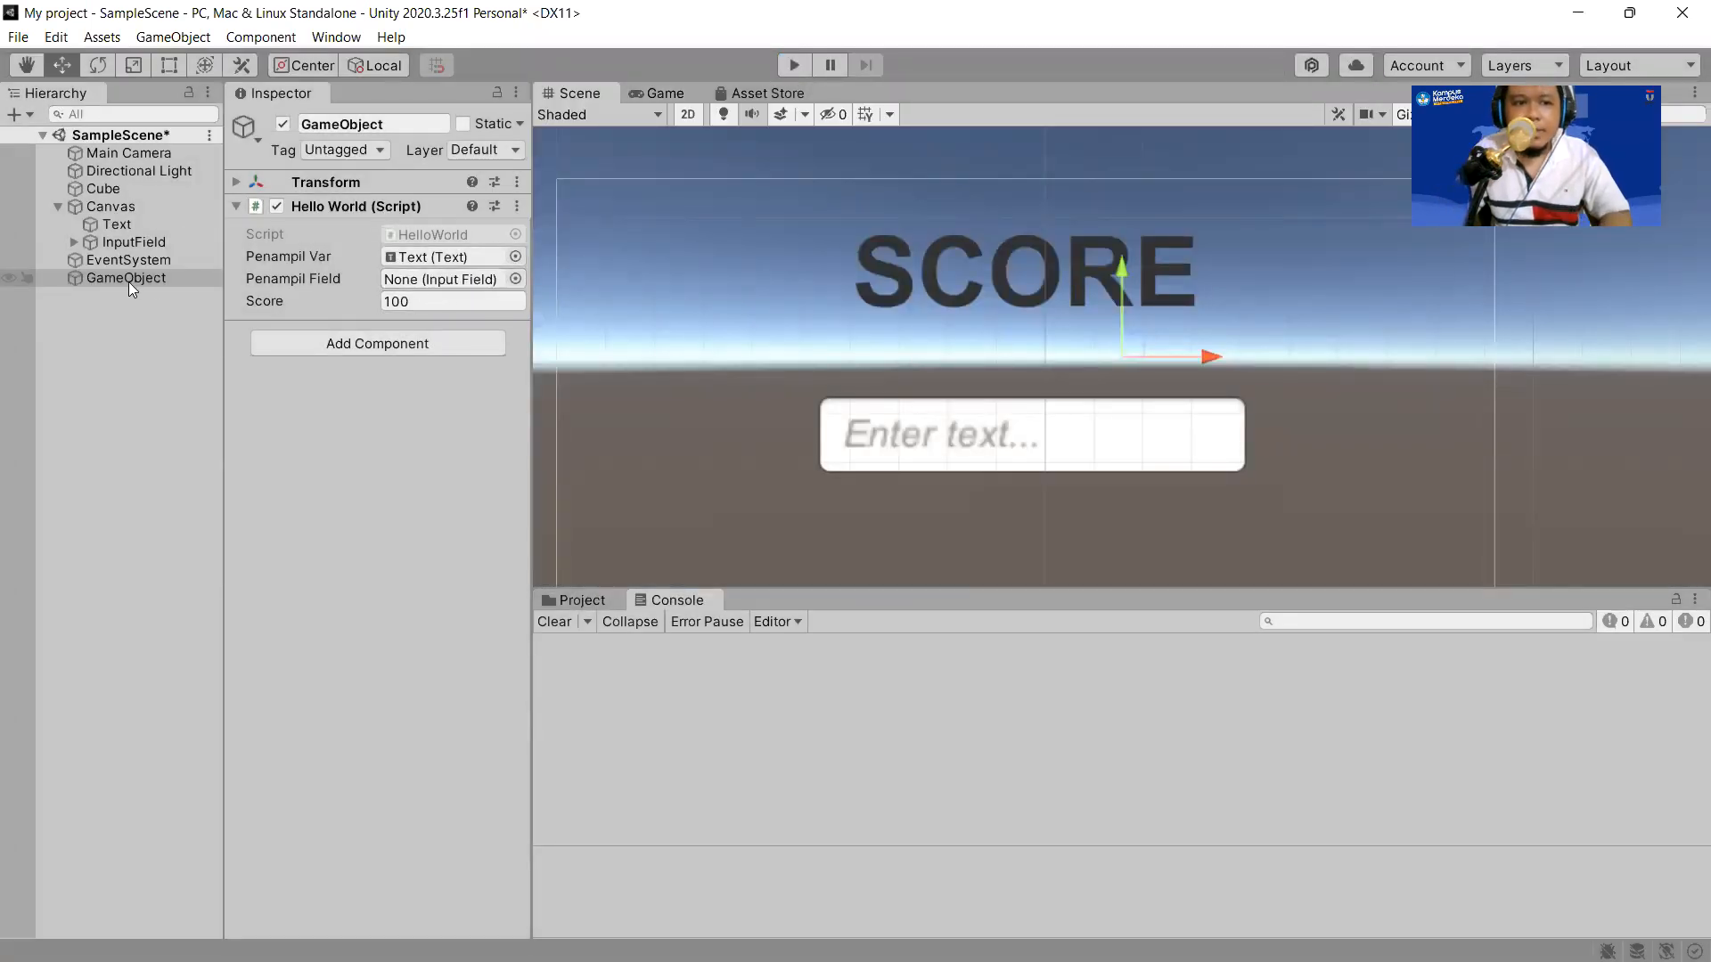
Assign the InputField object to GameObject's Penampil Field slot outside play mode and test-run the scene.
drag(125, 242, 471, 278)
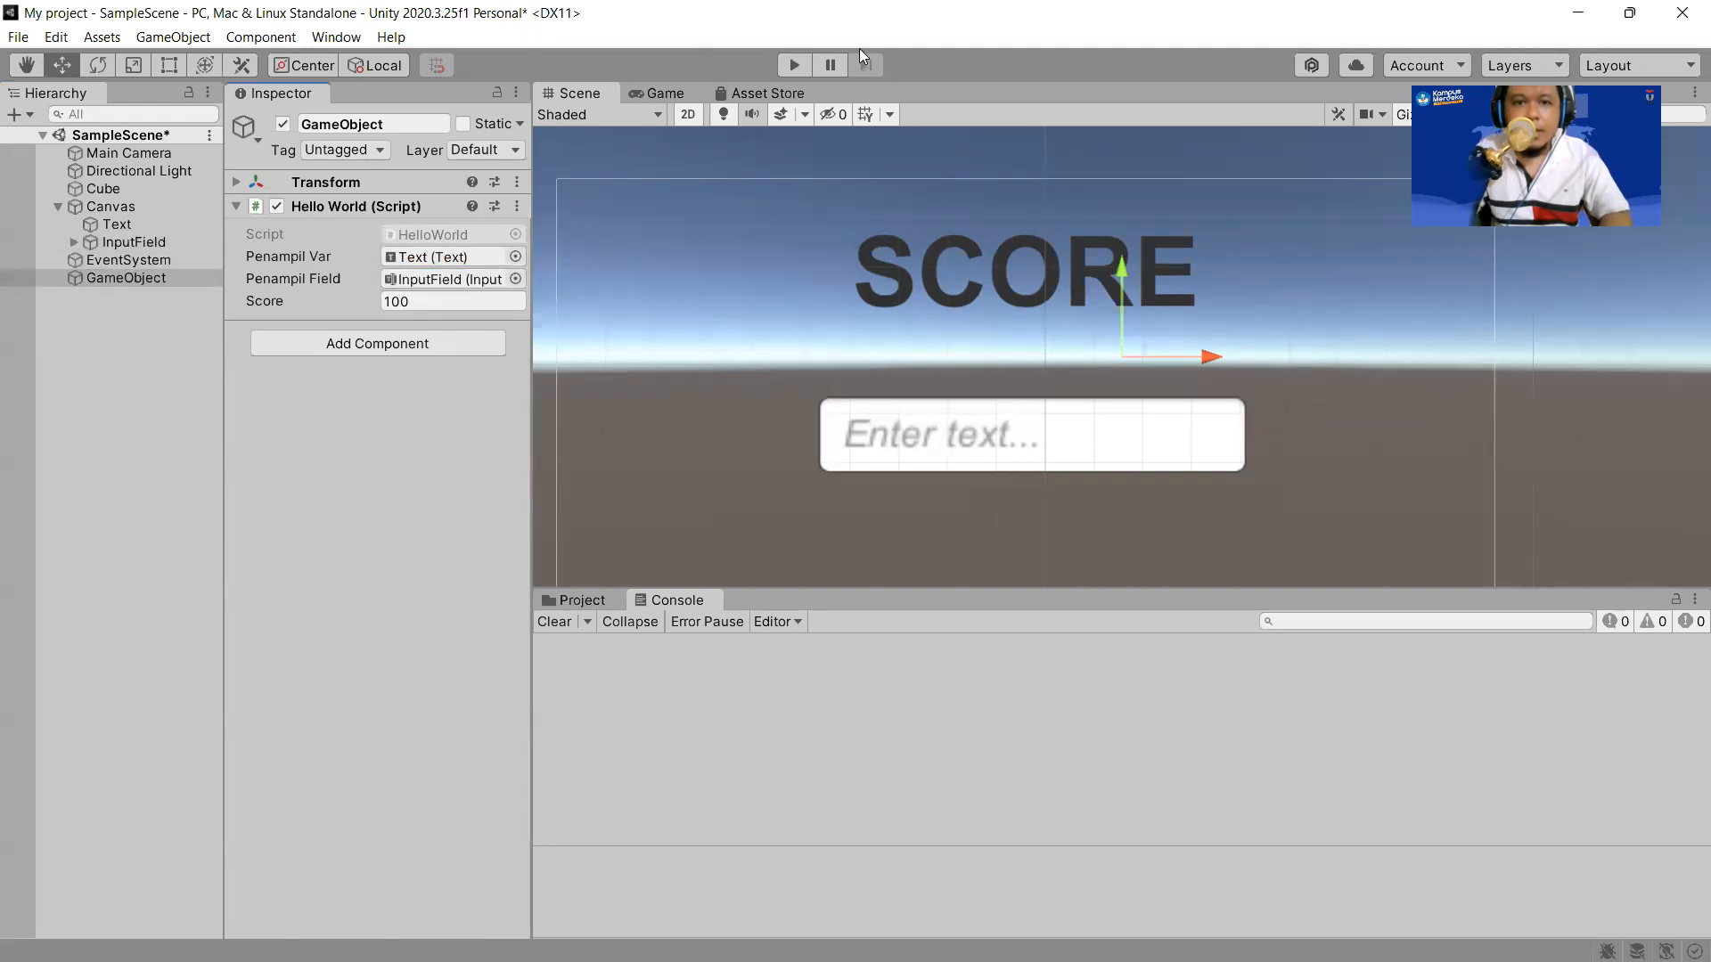
click(795, 66)
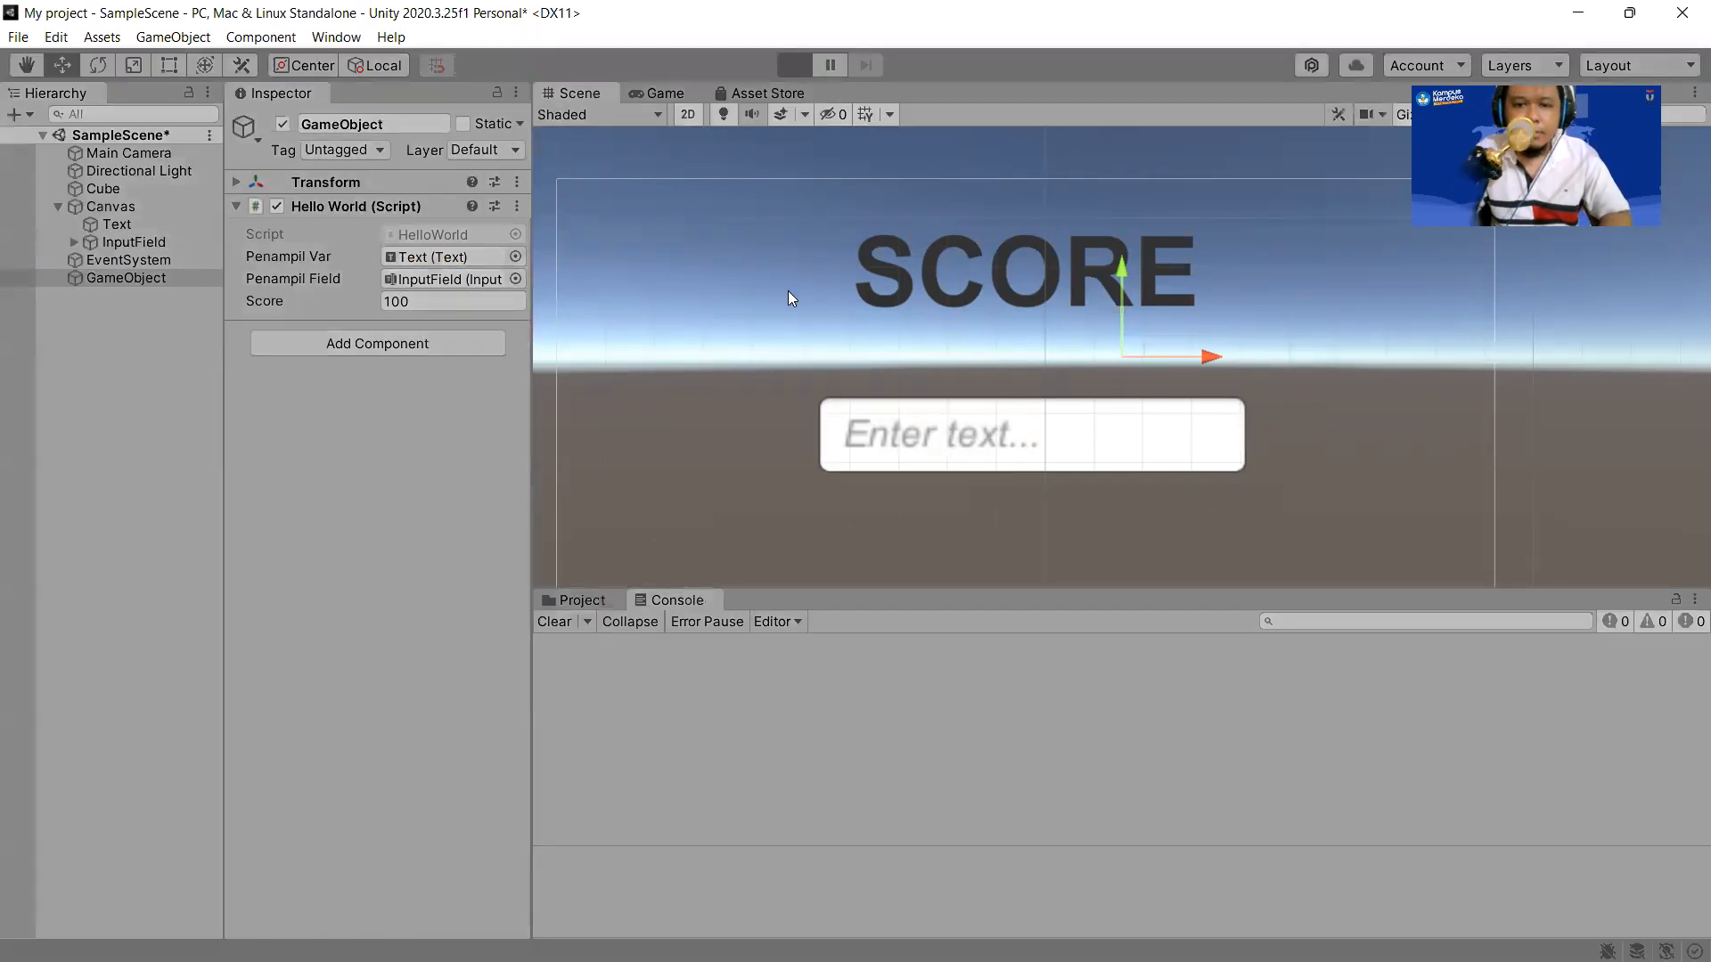
click(792, 68)
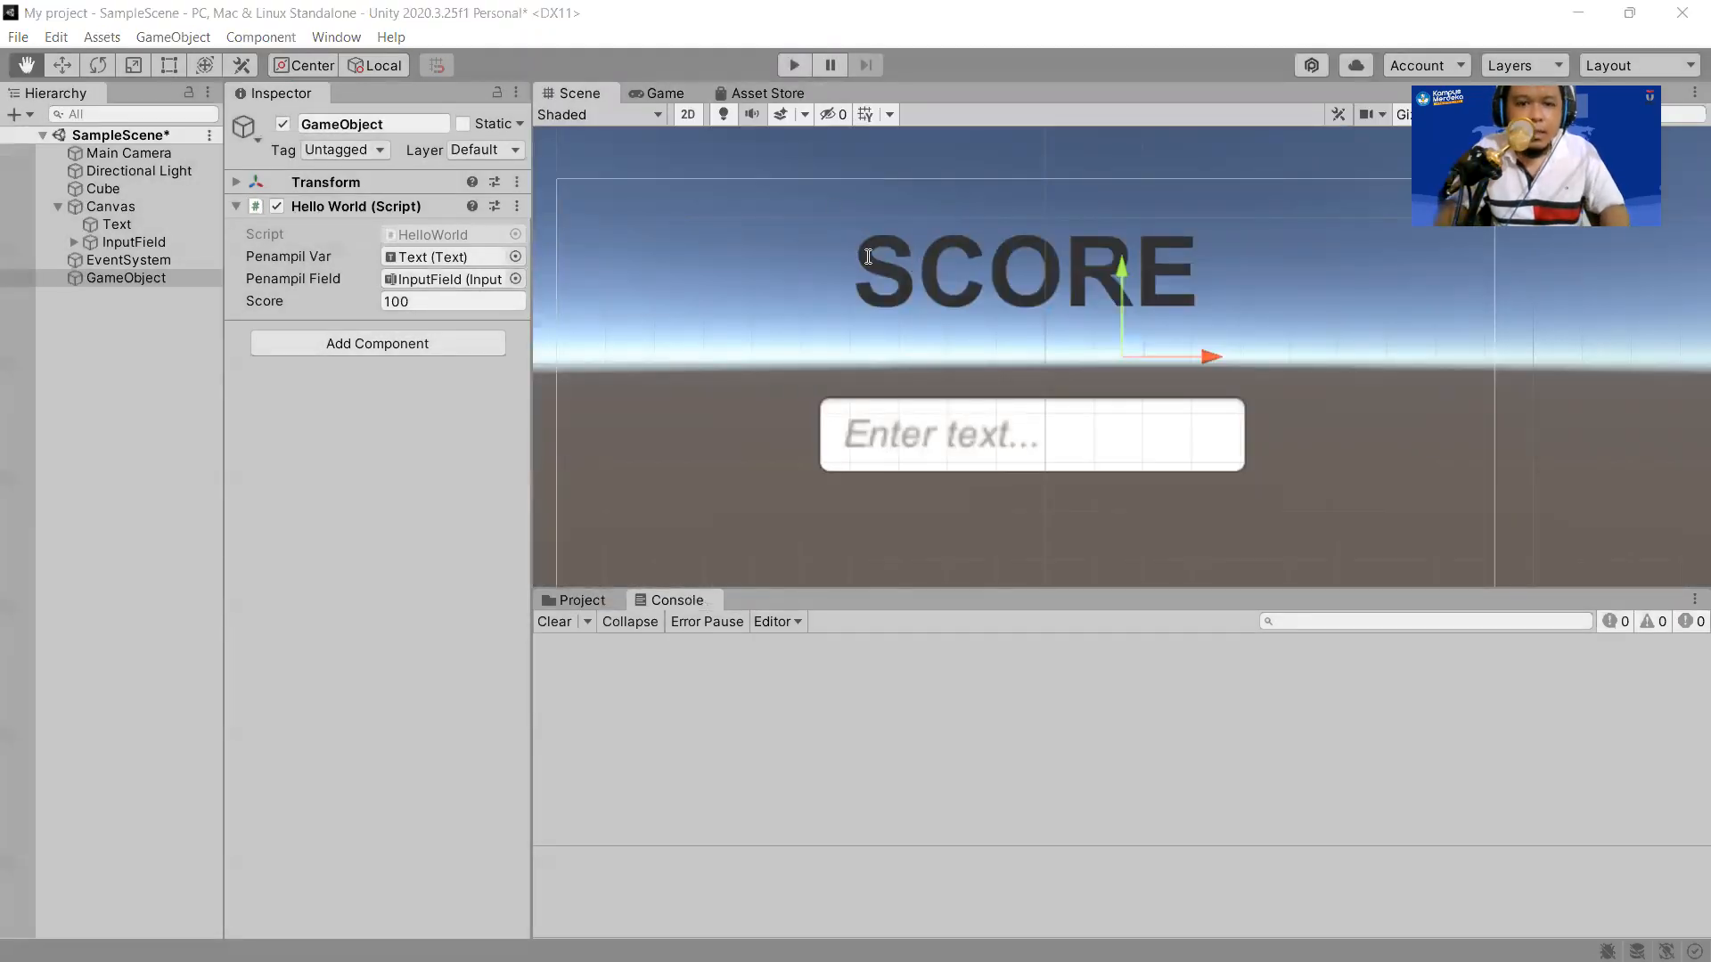
Switch to the browser presentation, glance at slide 20, and return to slide 19 on the Slider variable.
key(alt+Tab)
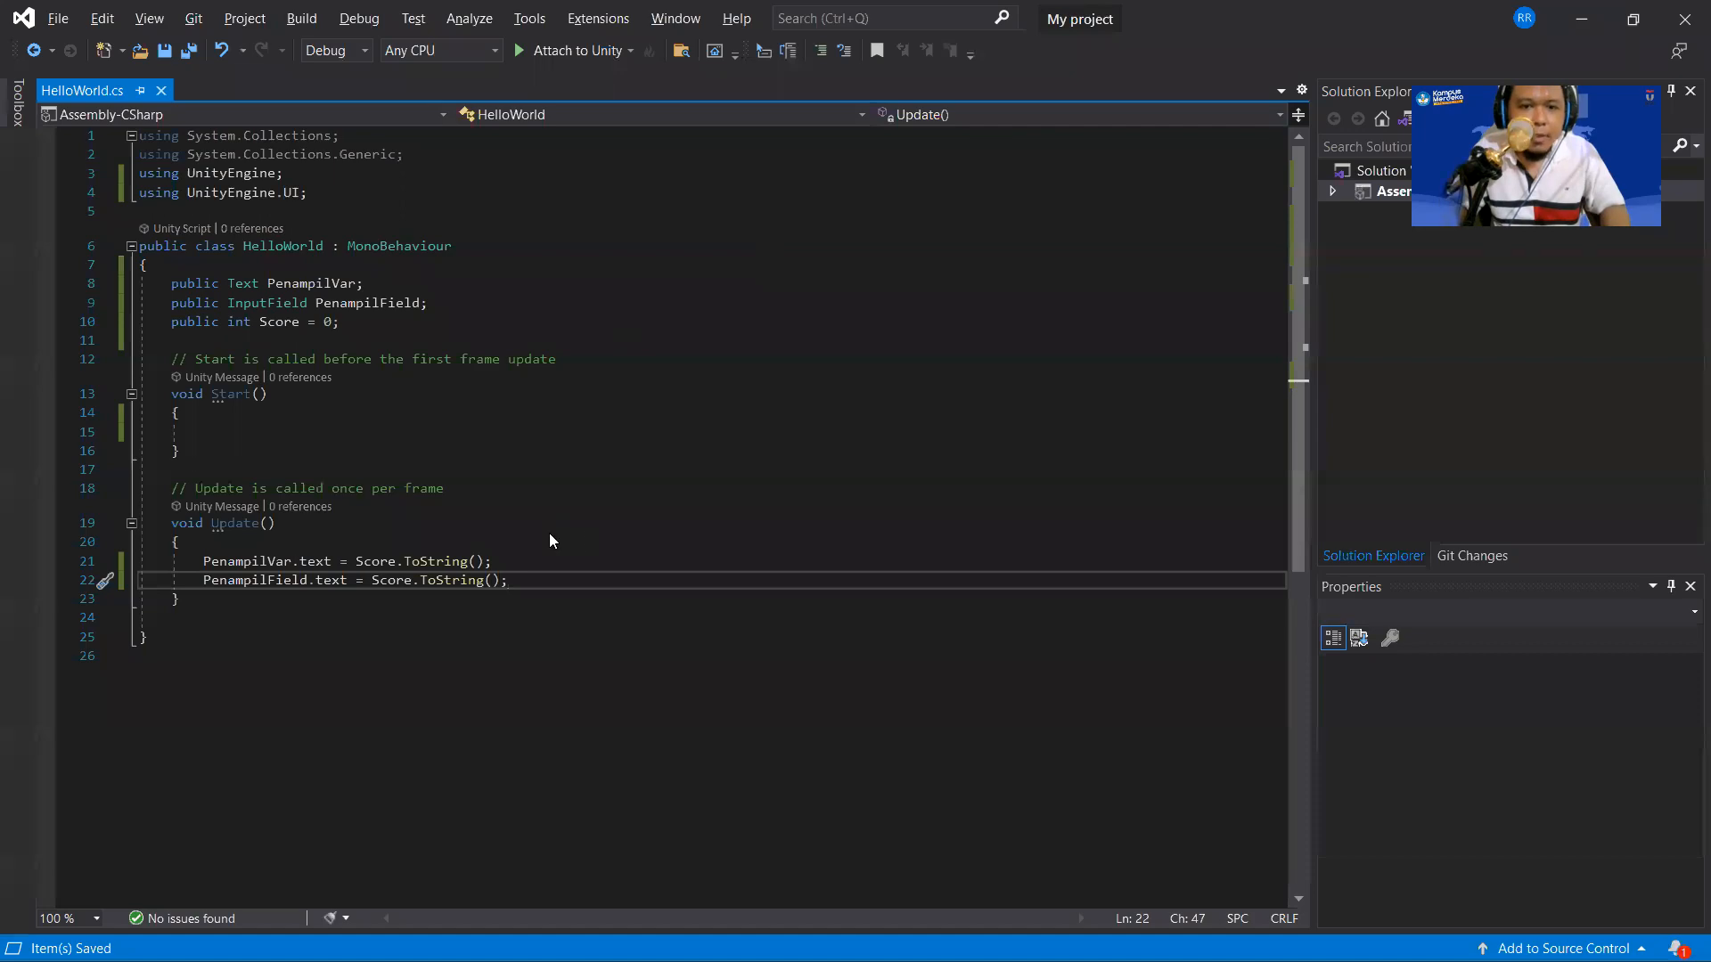
key(alt+Tab)
click(288, 805)
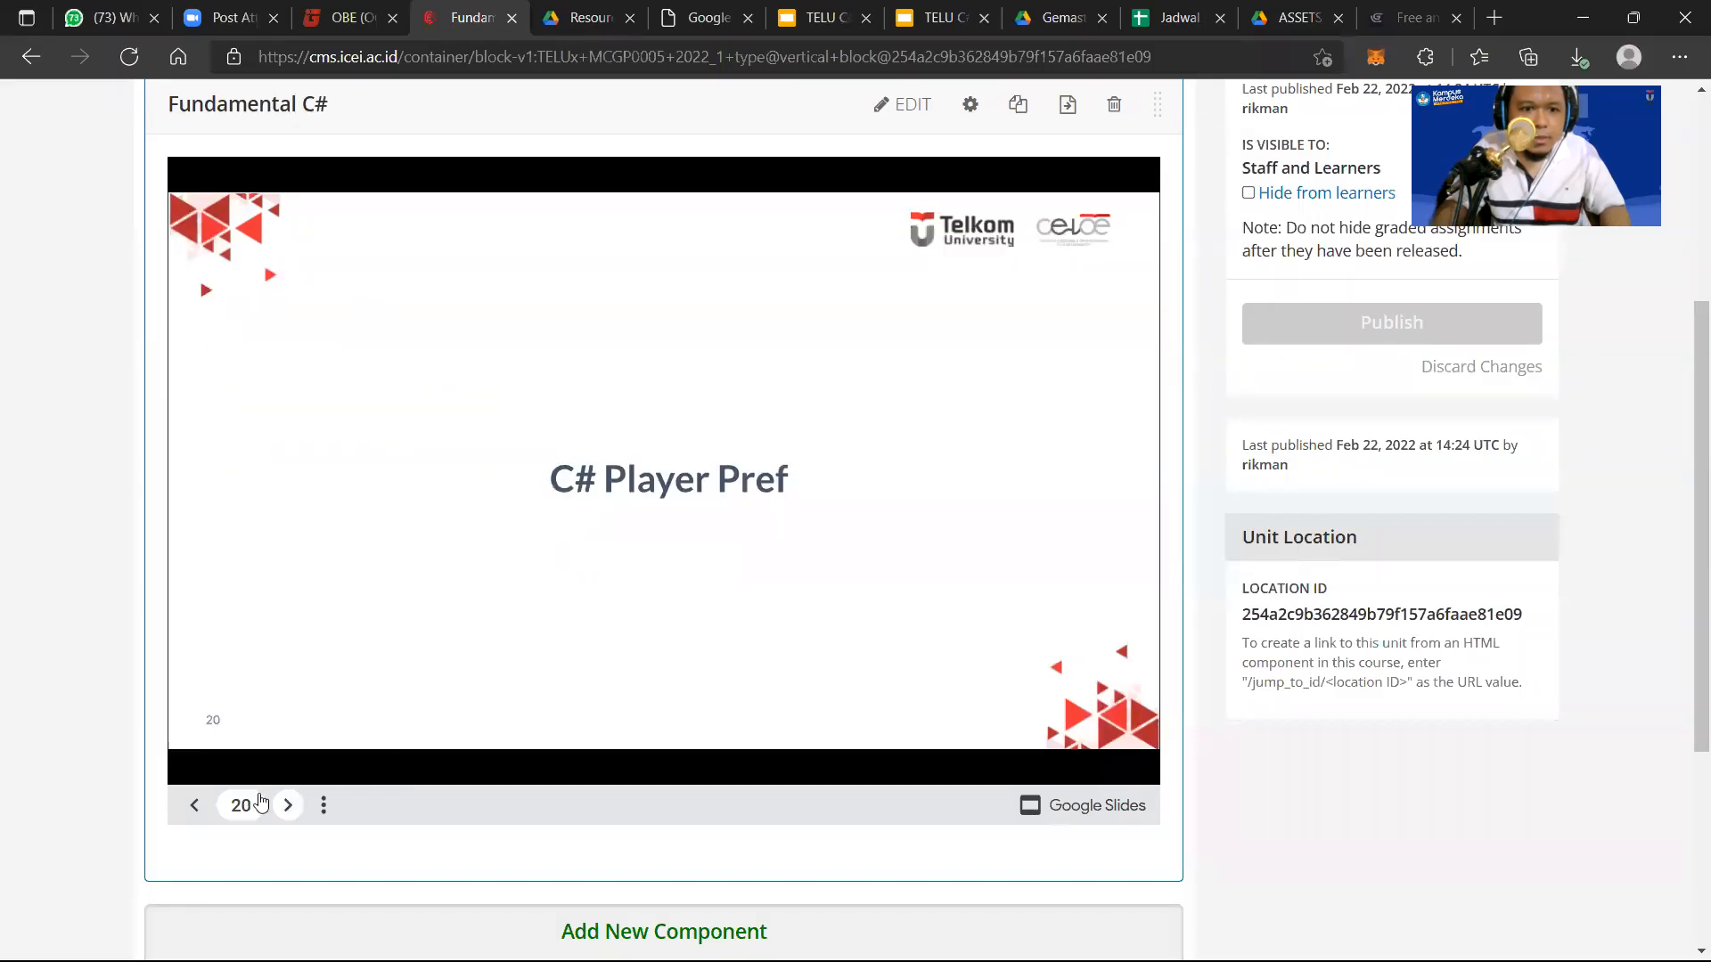
click(194, 805)
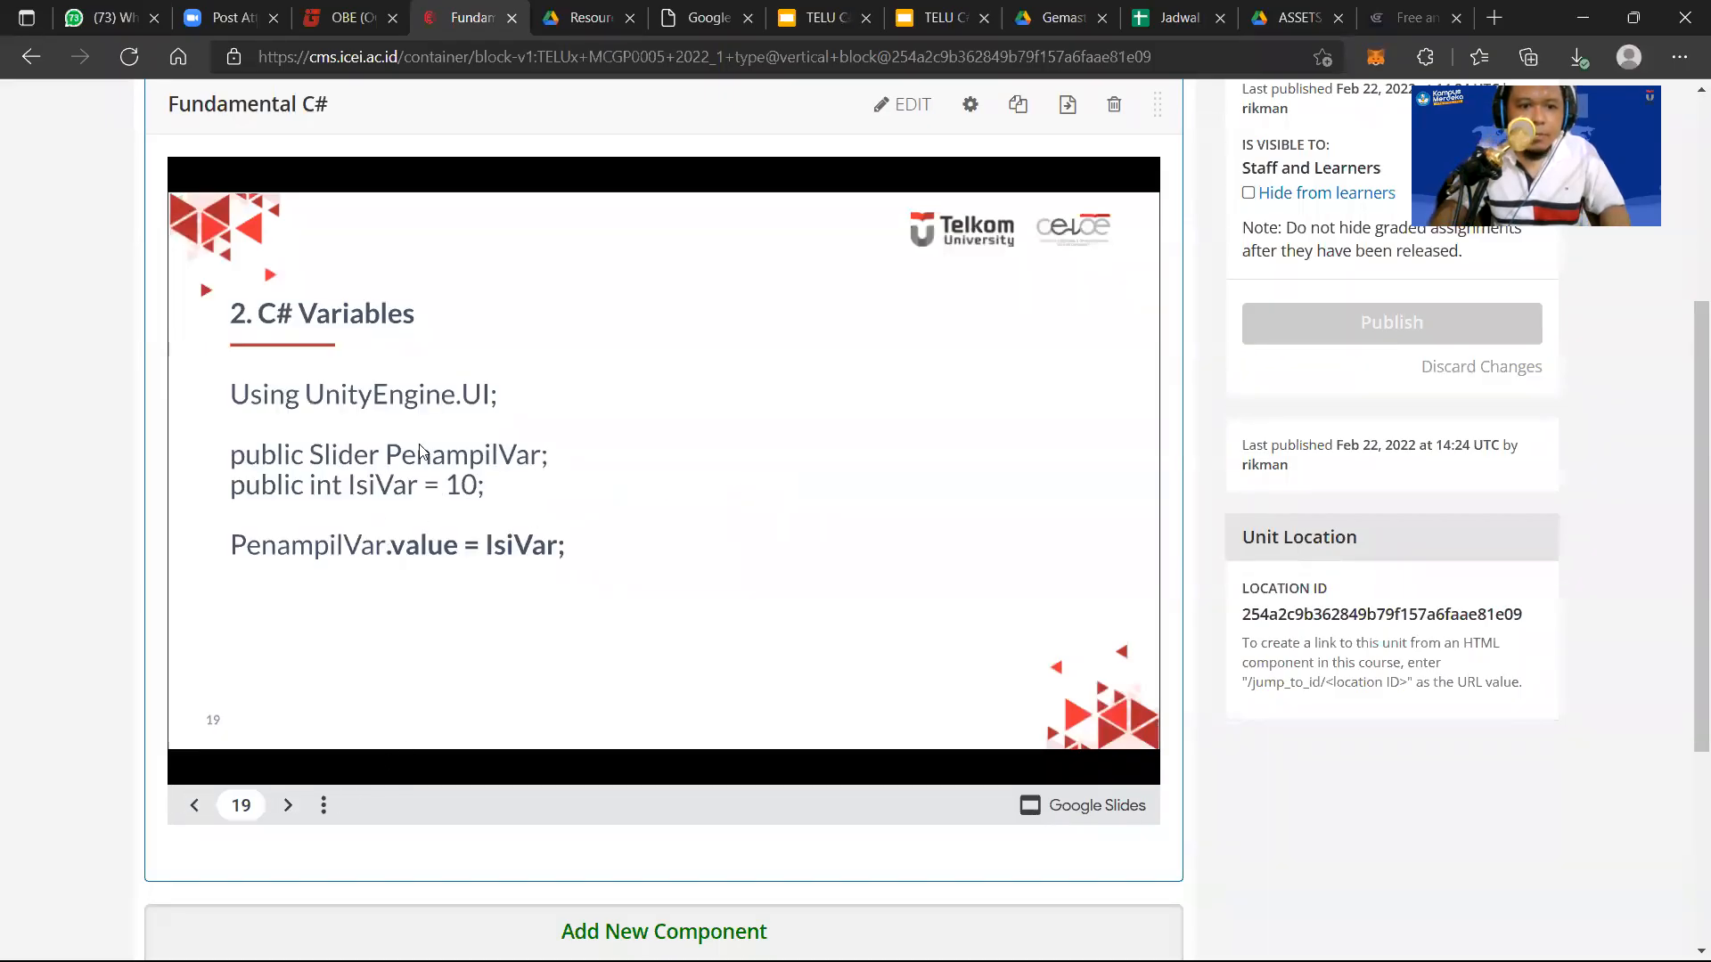
Switch to Unity and add a UI Slider to the Canvas.
key(alt+Tab)
key(alt+Tab)
key(Tab)
click(149, 40)
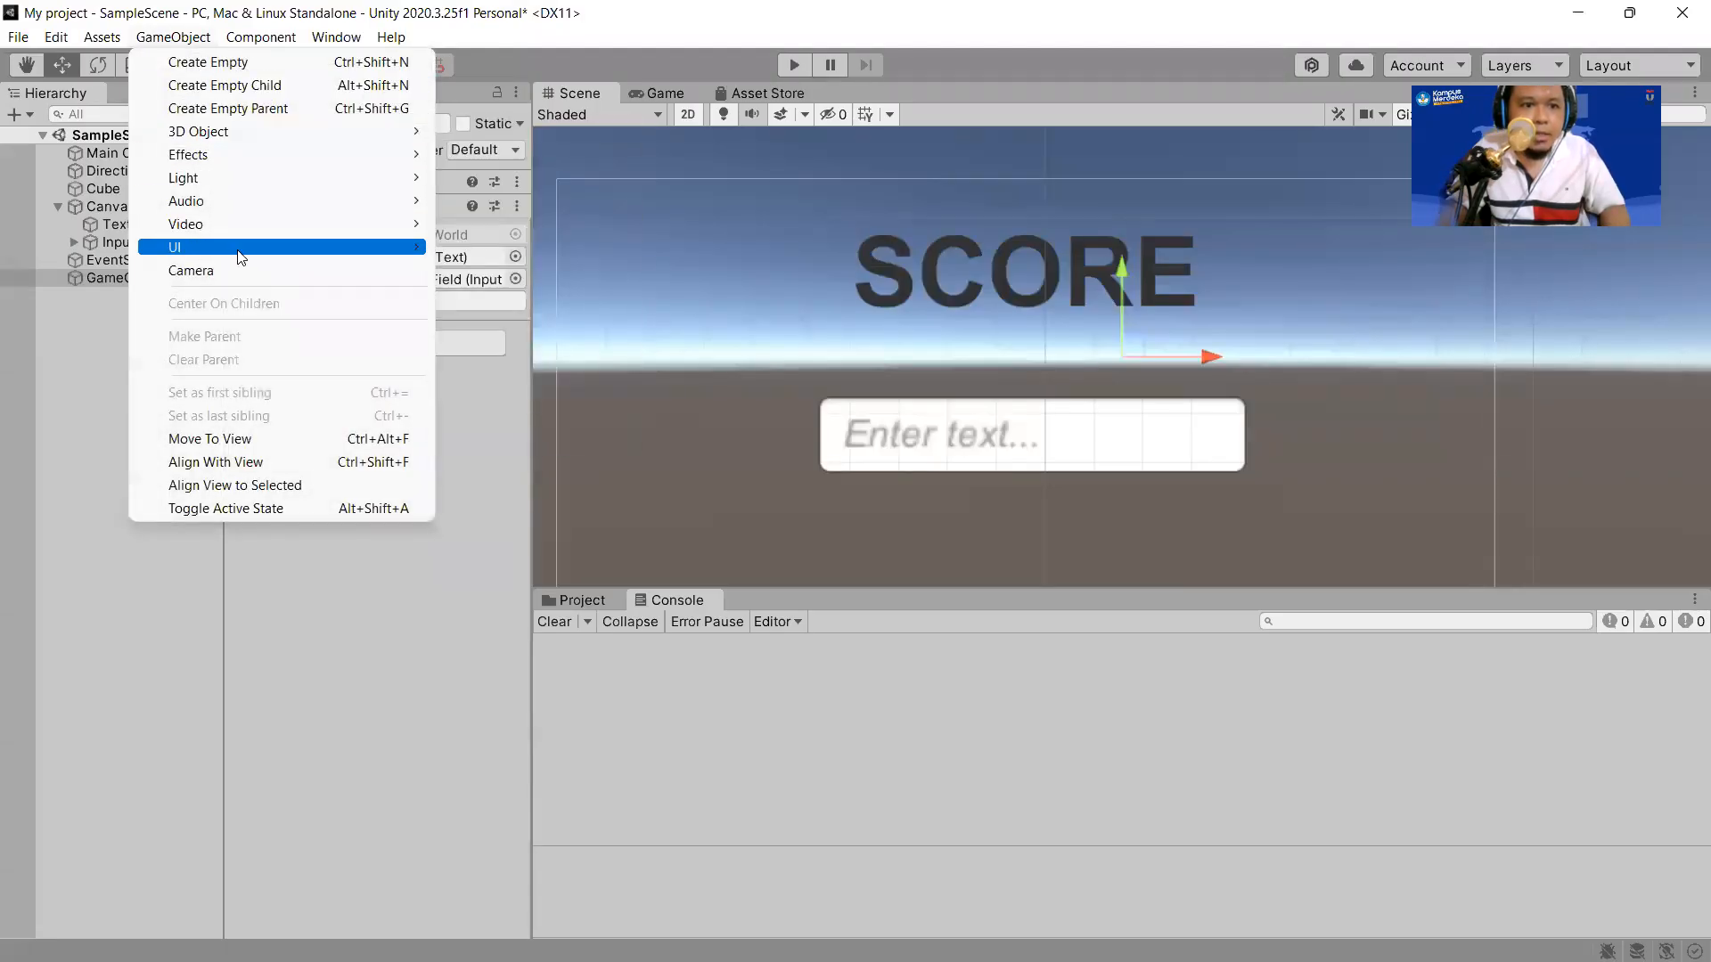
mouse_move(241, 255)
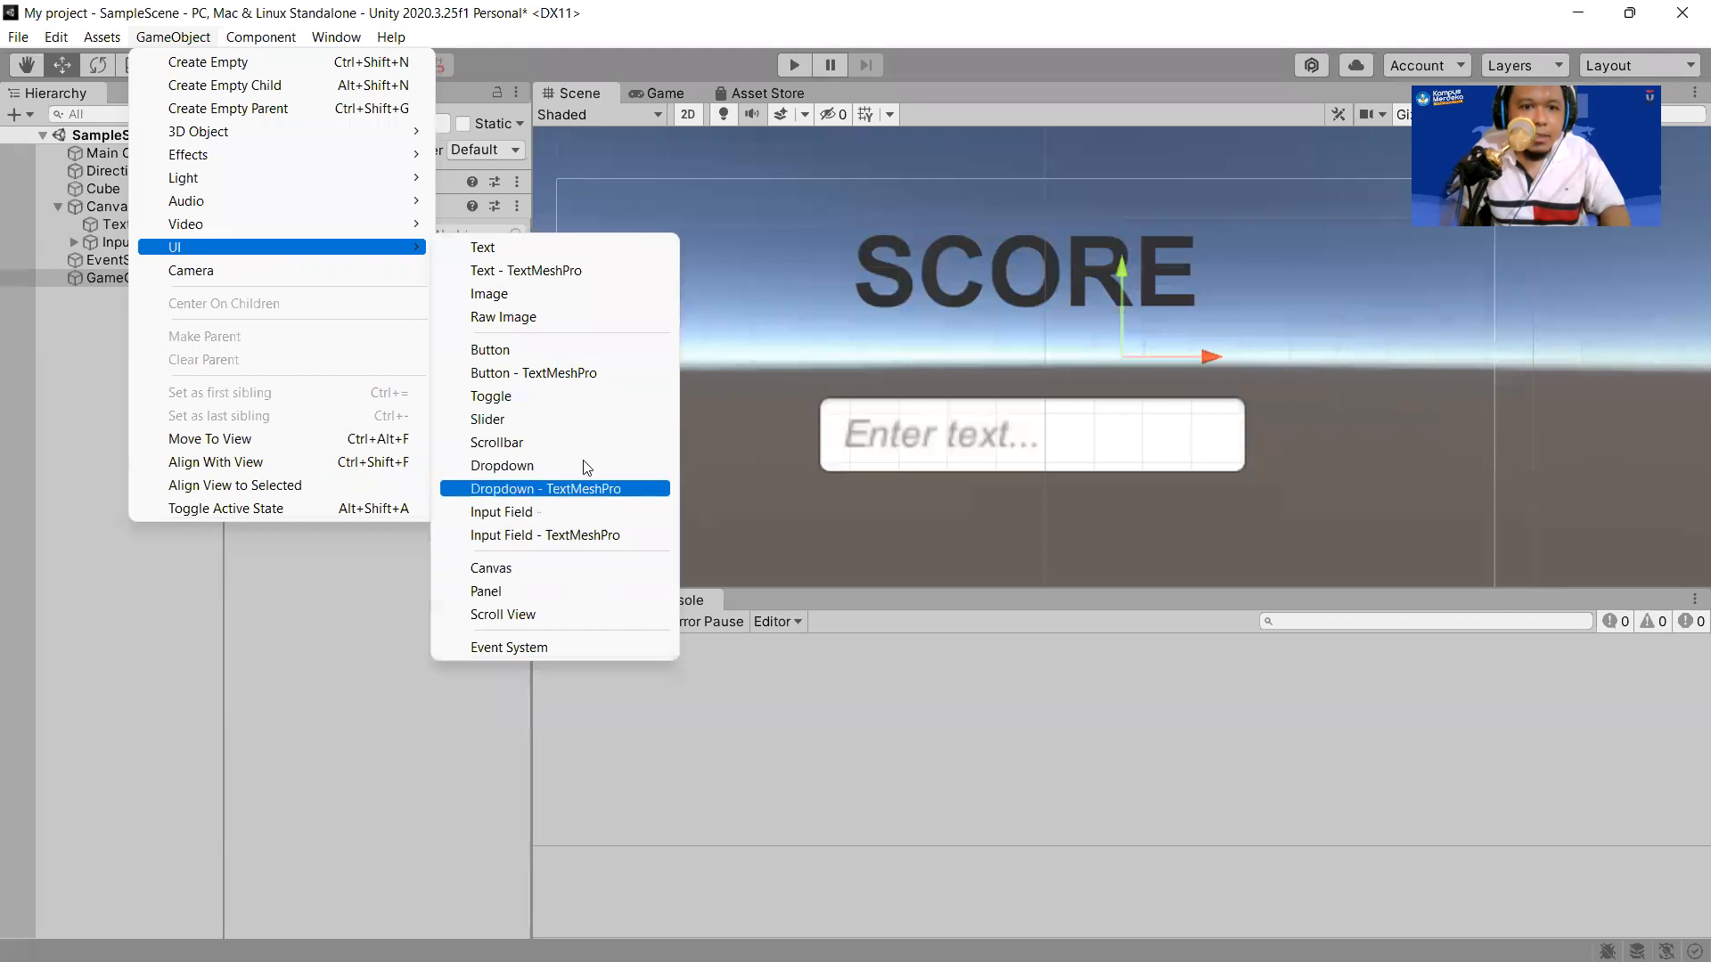
click(584, 418)
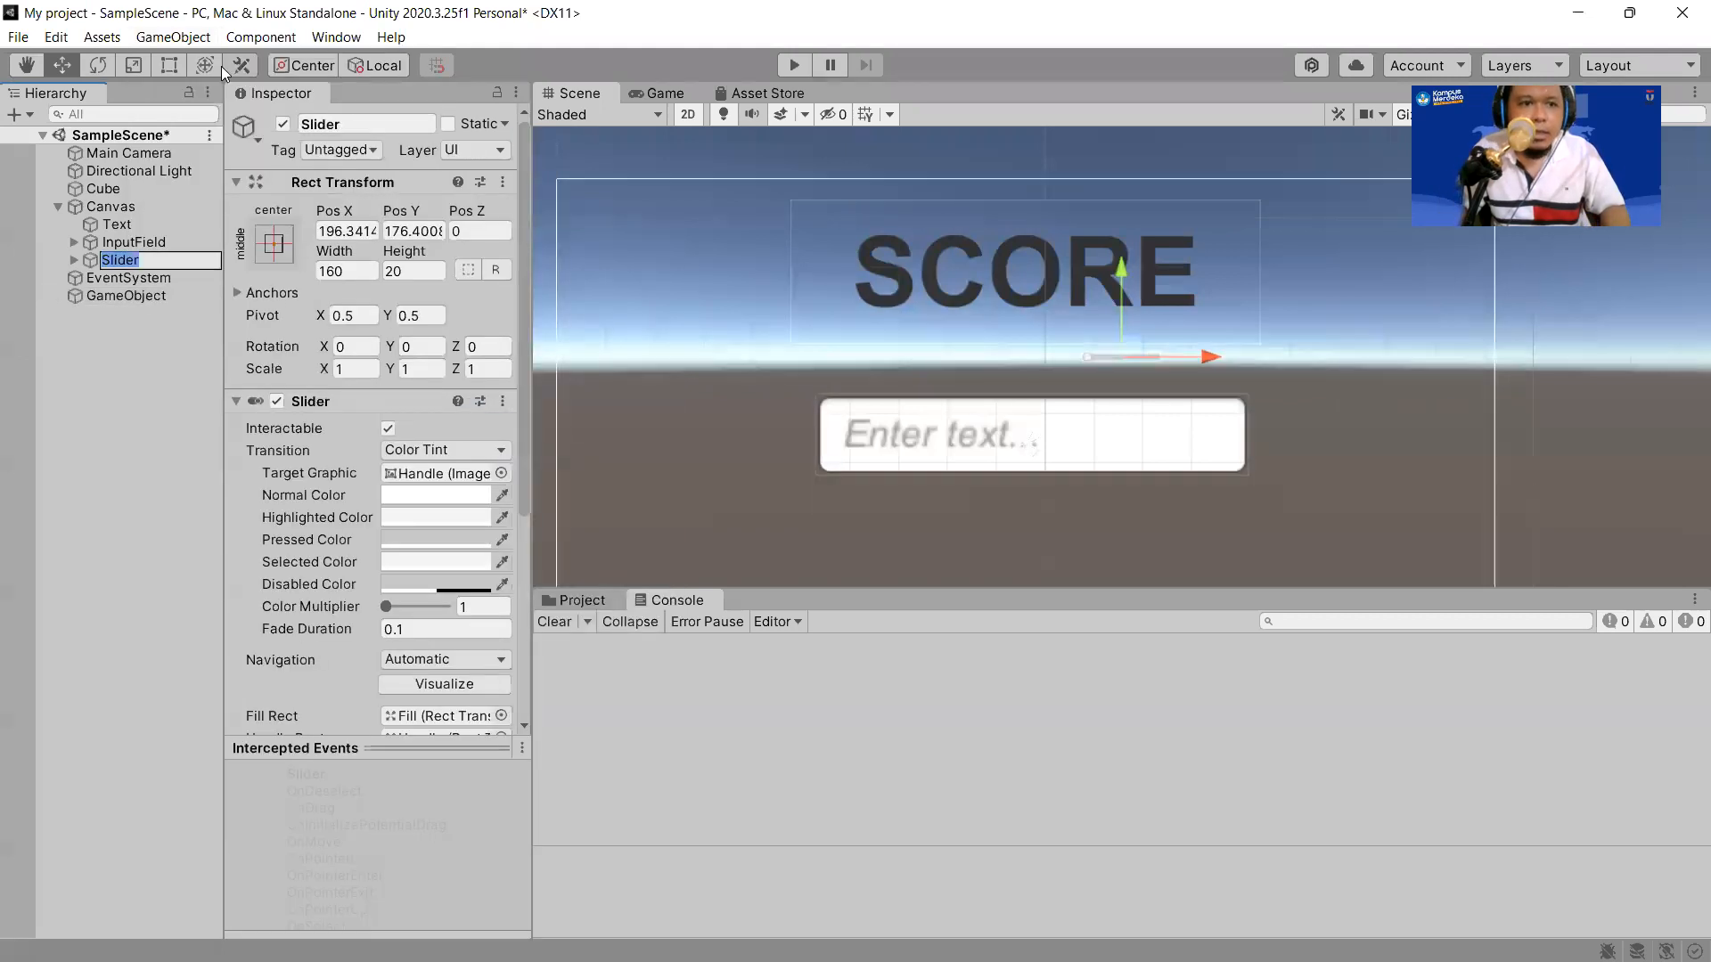
Scale the Slider up uniformly to about 7.51 and shift it horizontally to Pos X 48.
click(139, 64)
drag(1123, 358, 1505, 27)
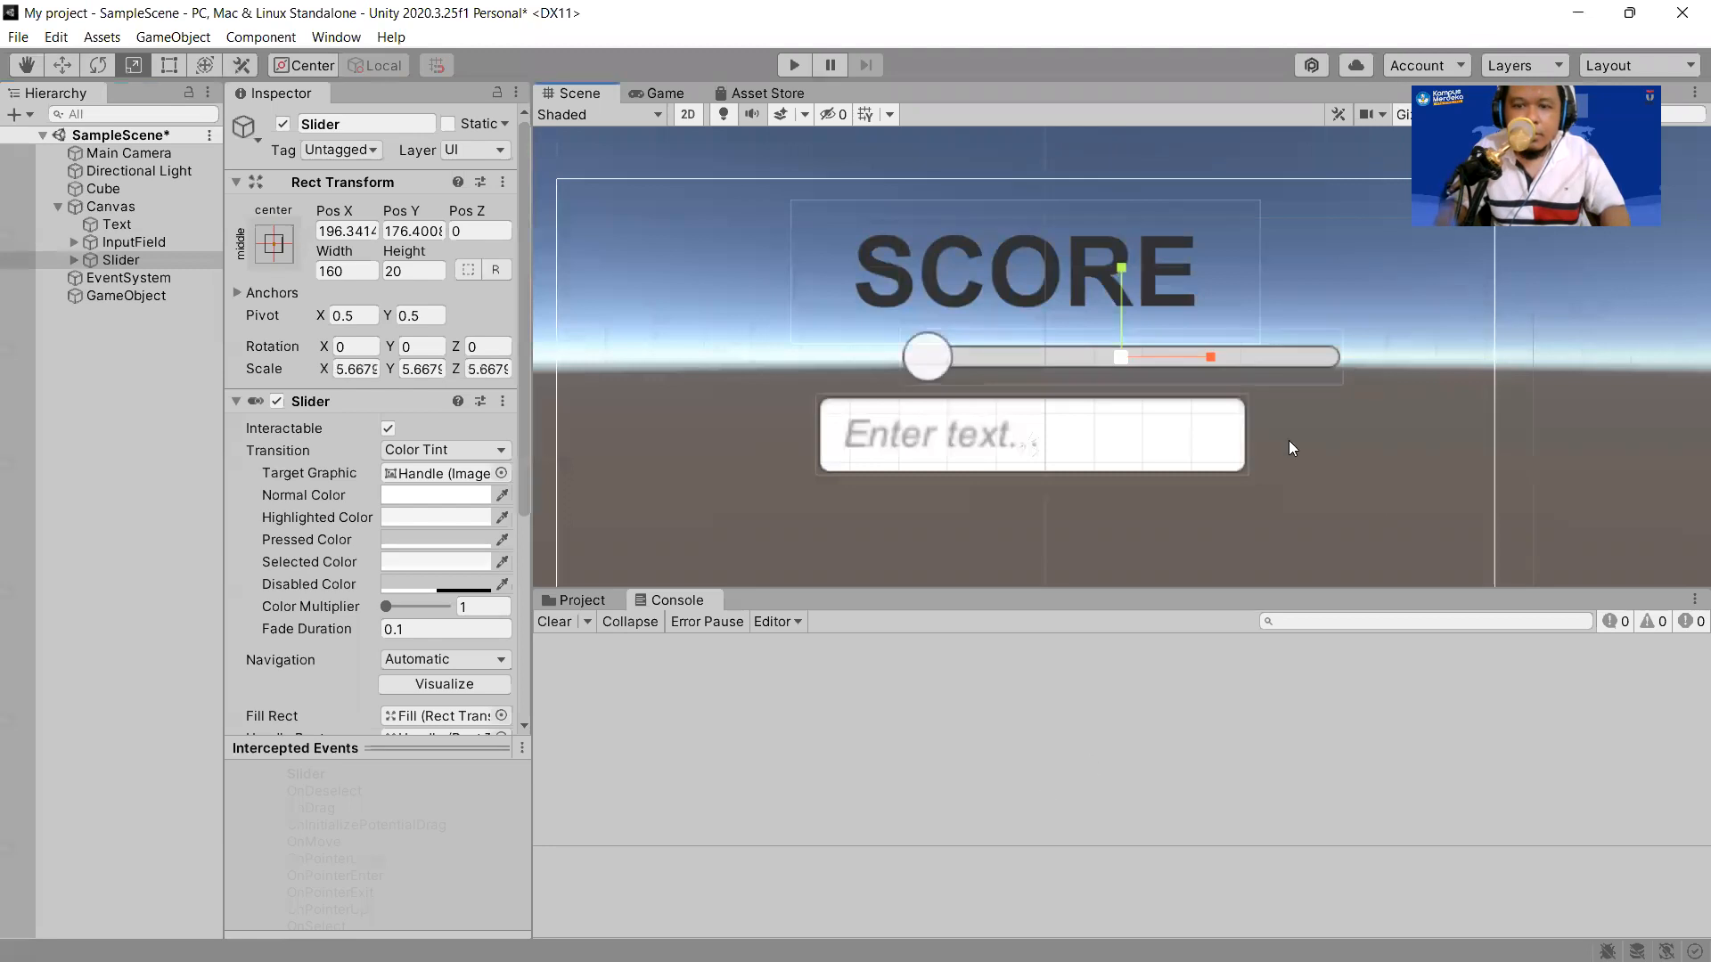
mouse_move(1114, 356)
mouse_down()
mouse_move(1133, 326)
mouse_move(1121, 348)
mouse_up()
click(61, 65)
Expand the Slider in the hierarchy and deactivate its Handle Slide Area.
click(75, 259)
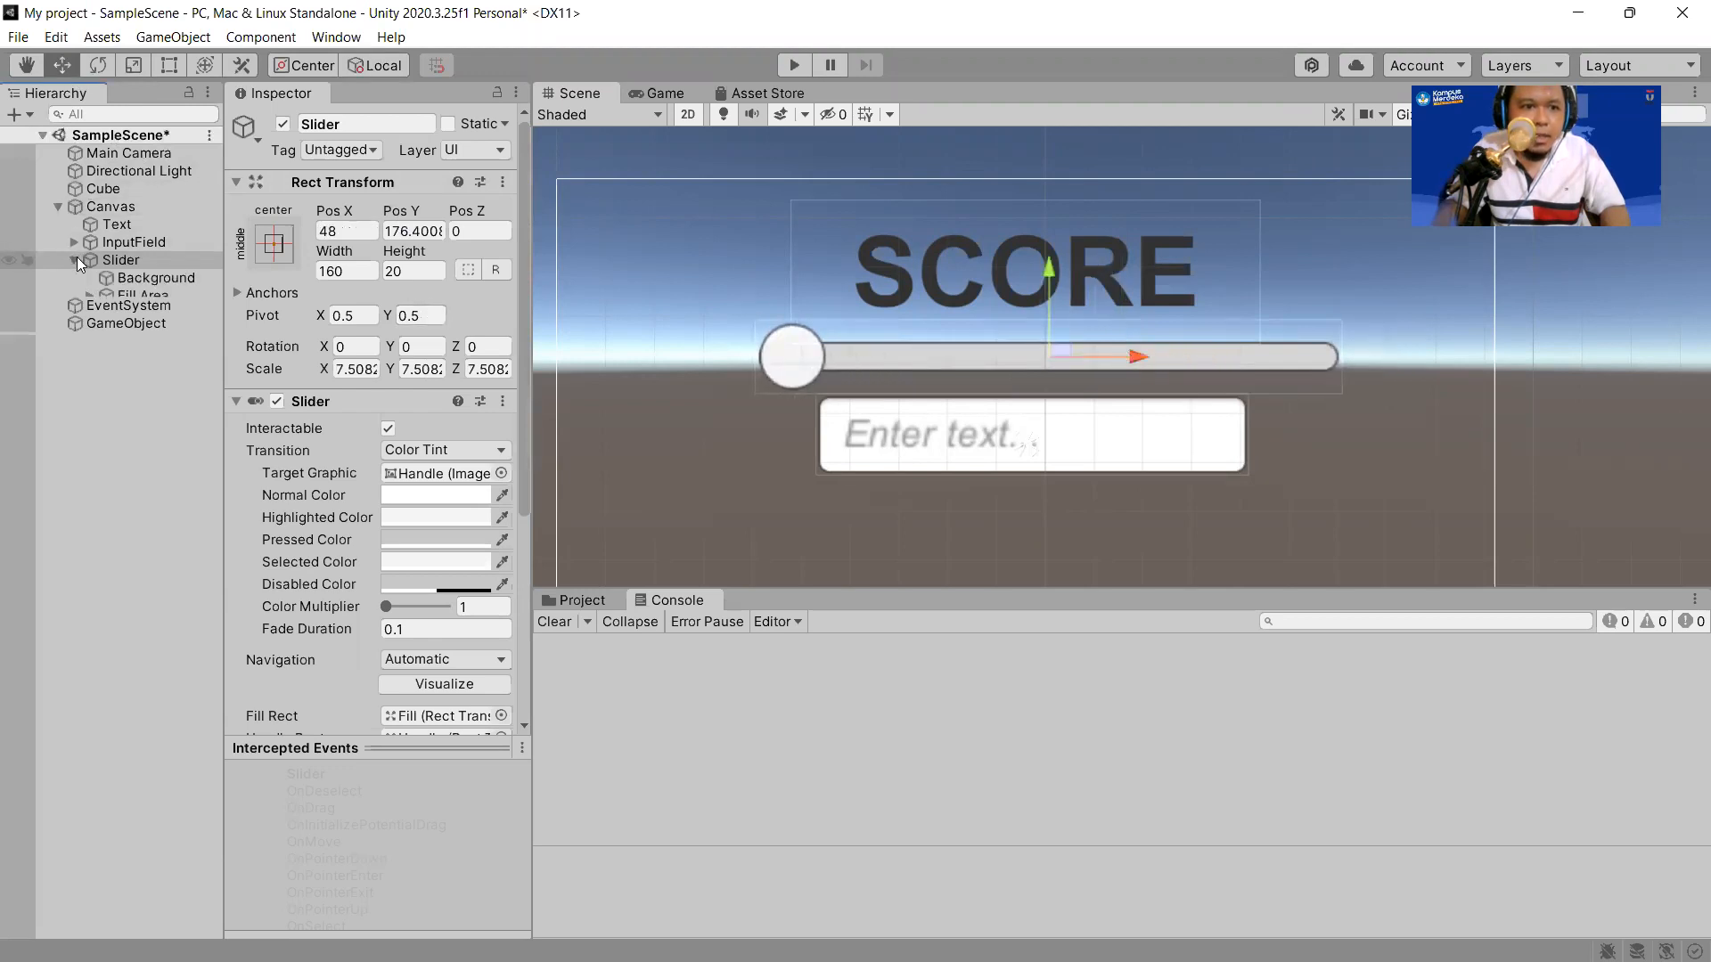
click(125, 309)
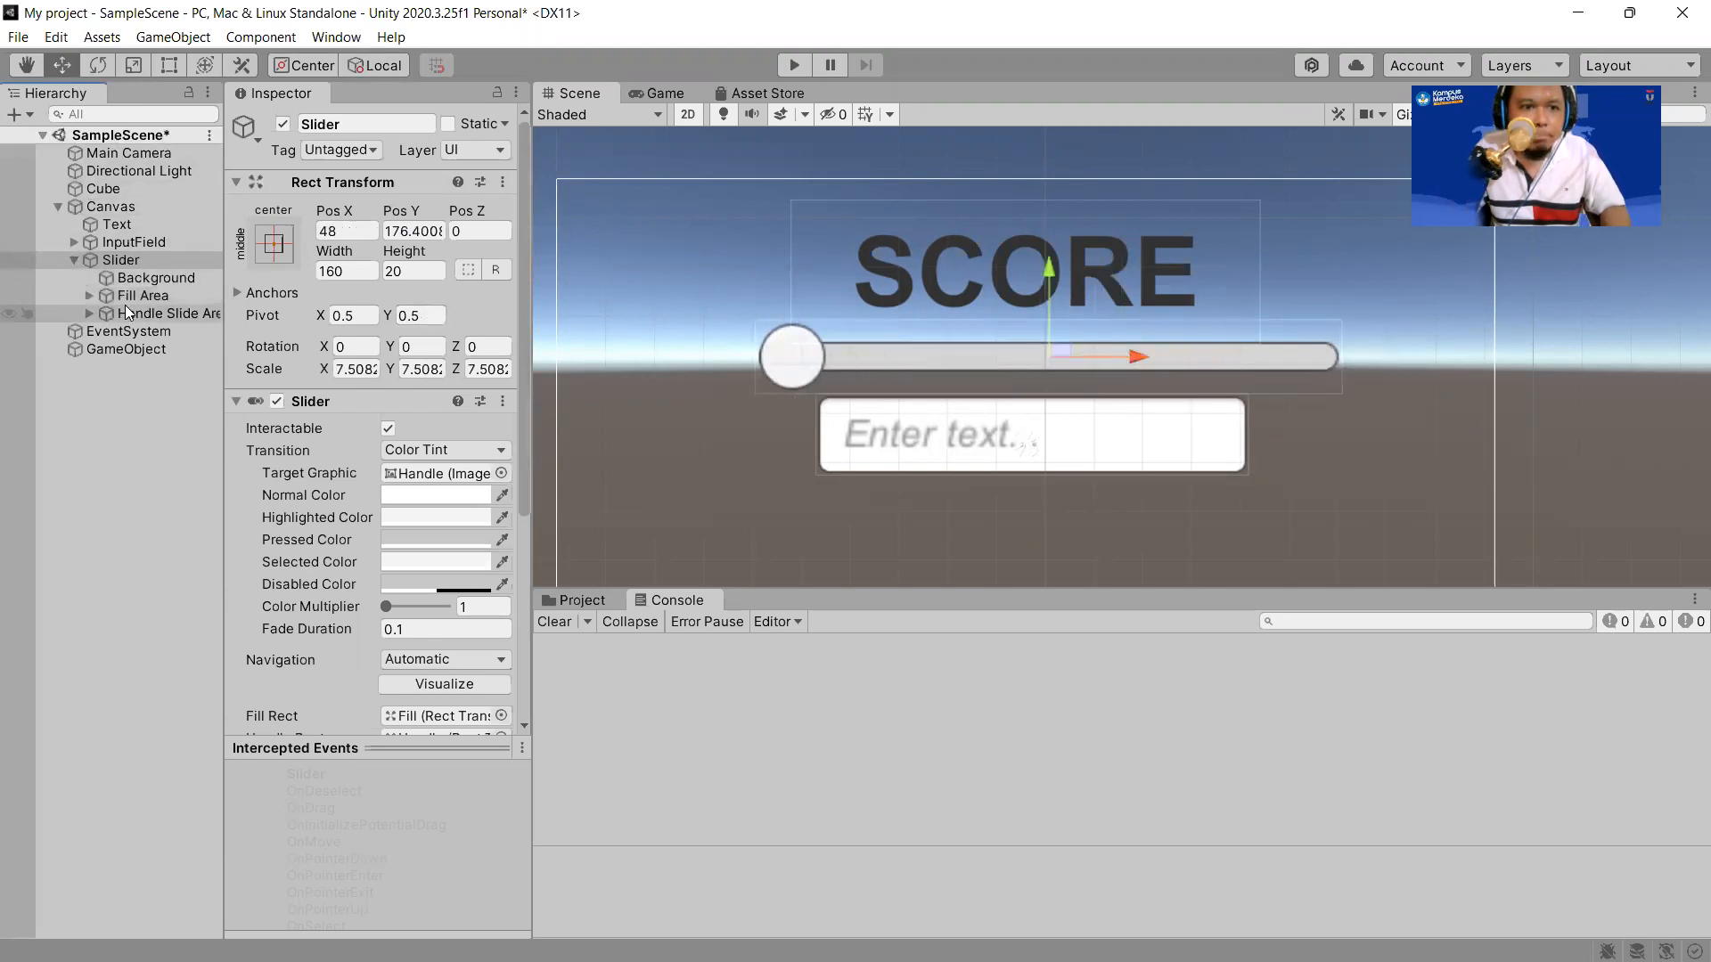
click(282, 124)
Set the Slider component's Max Value to 100.
click(150, 267)
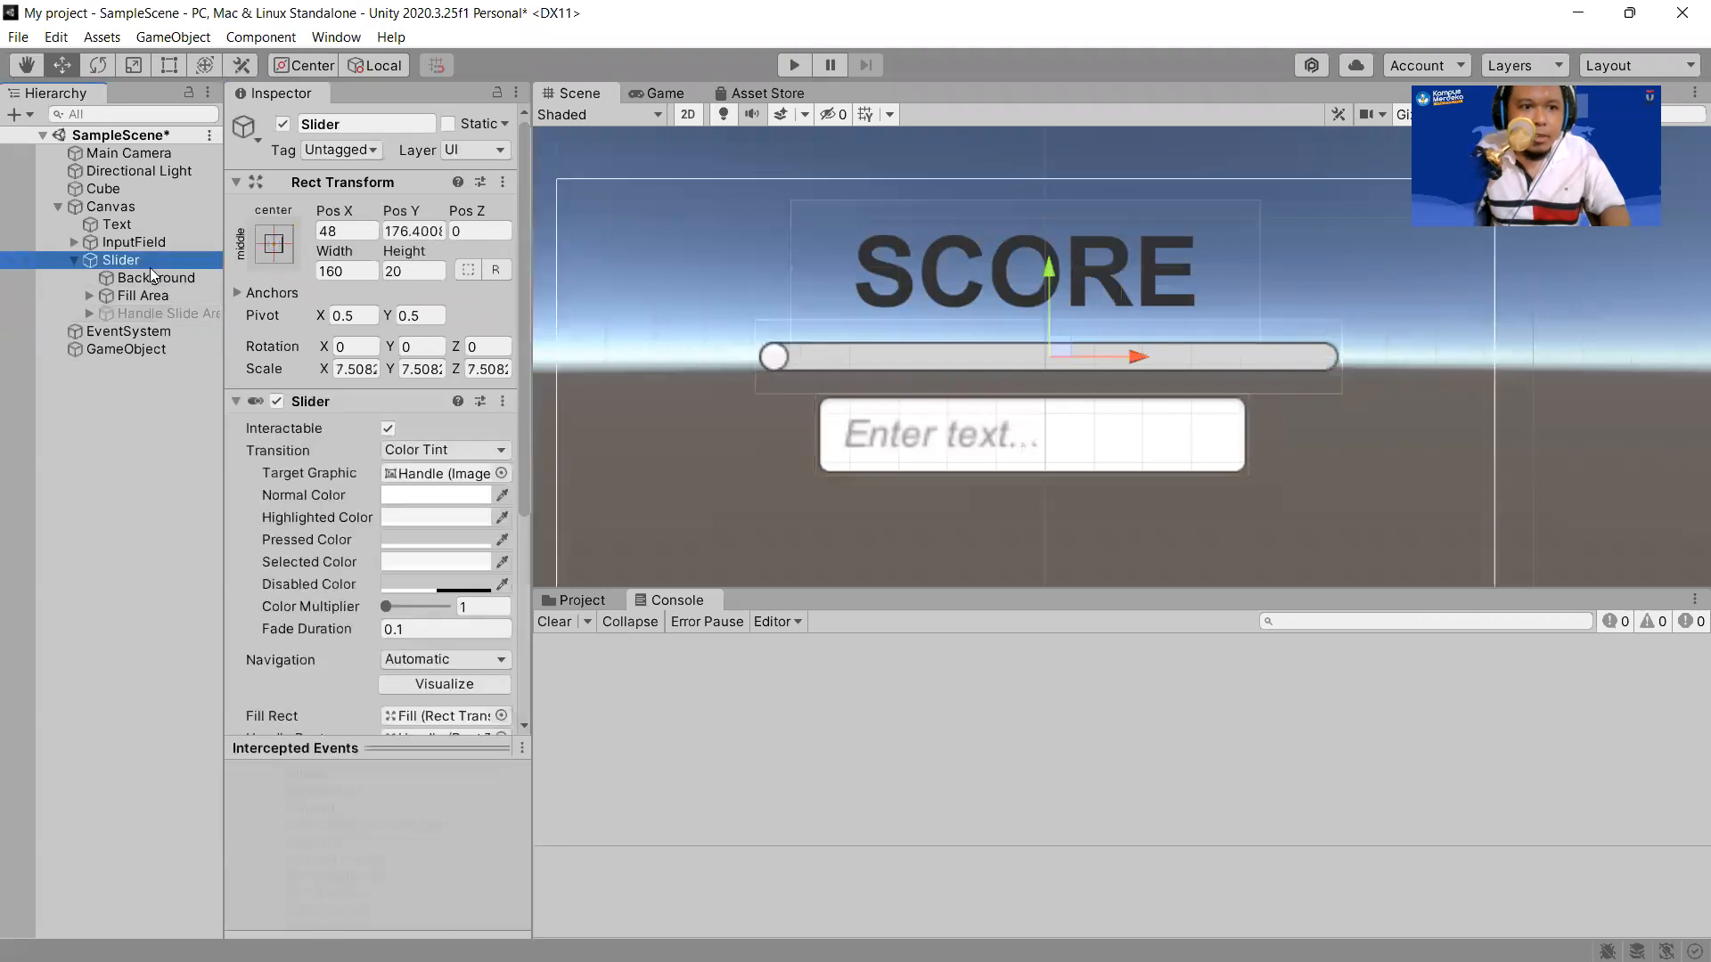
scroll(481, 453, down, 6)
click(419, 497)
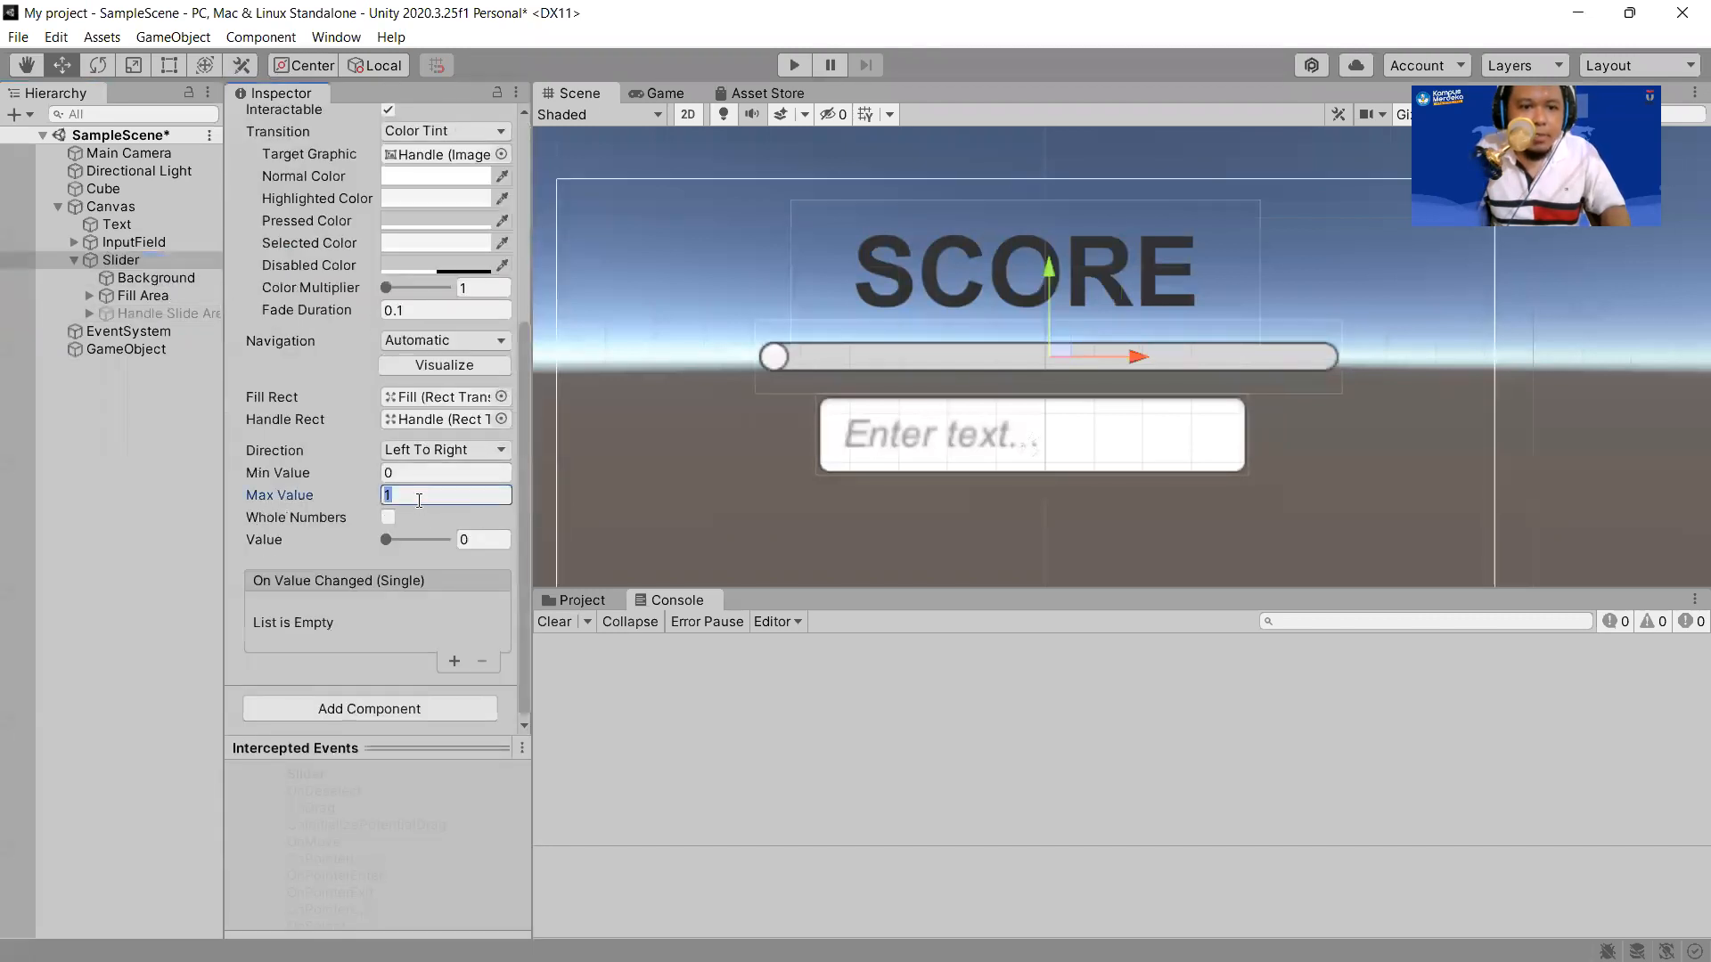
text(00)
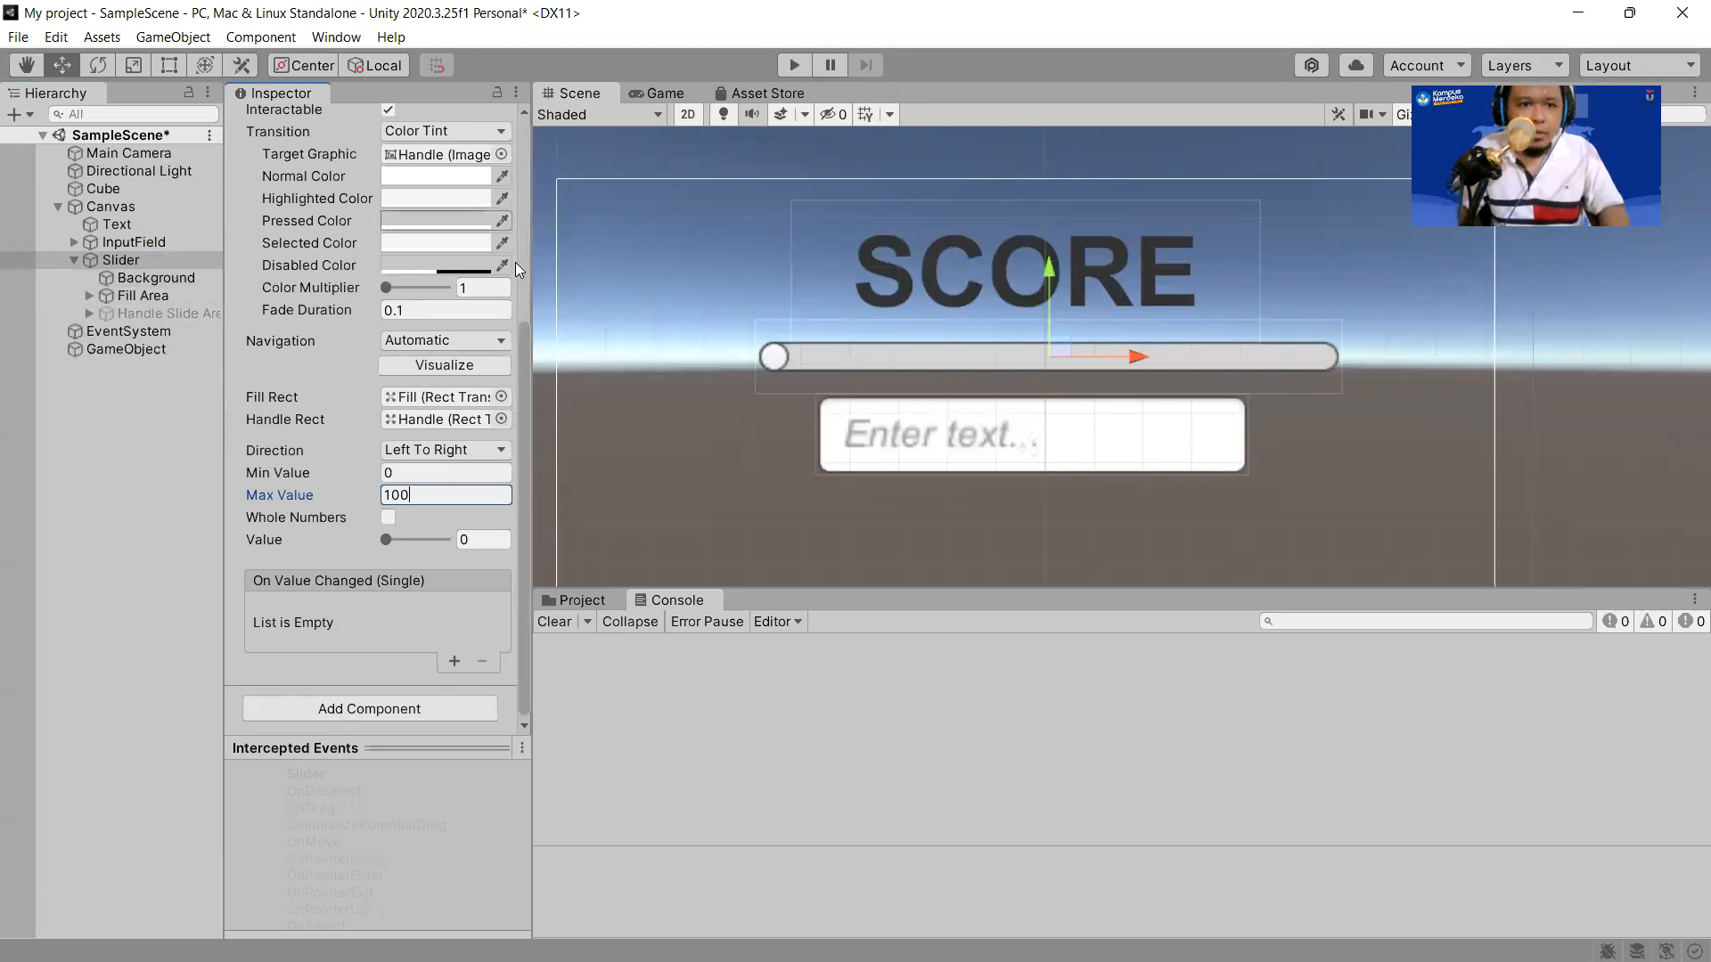
Switch to Visual Studio and duplicate the PenampilField declaration on a new line in HelloWorld.cs.
key(alt+Tab)
key(Home)
key(shift+End)
key(ctrl+c)
key(End)
key(Return)
key(ctrl+v)
Change the duplicated declaration to the type Slider with the variable name PenampilSlider.
key(ctrl+Left)
key(ctrl+Left)
key(ctrl+Left)
key(ctrl+shift+Right)
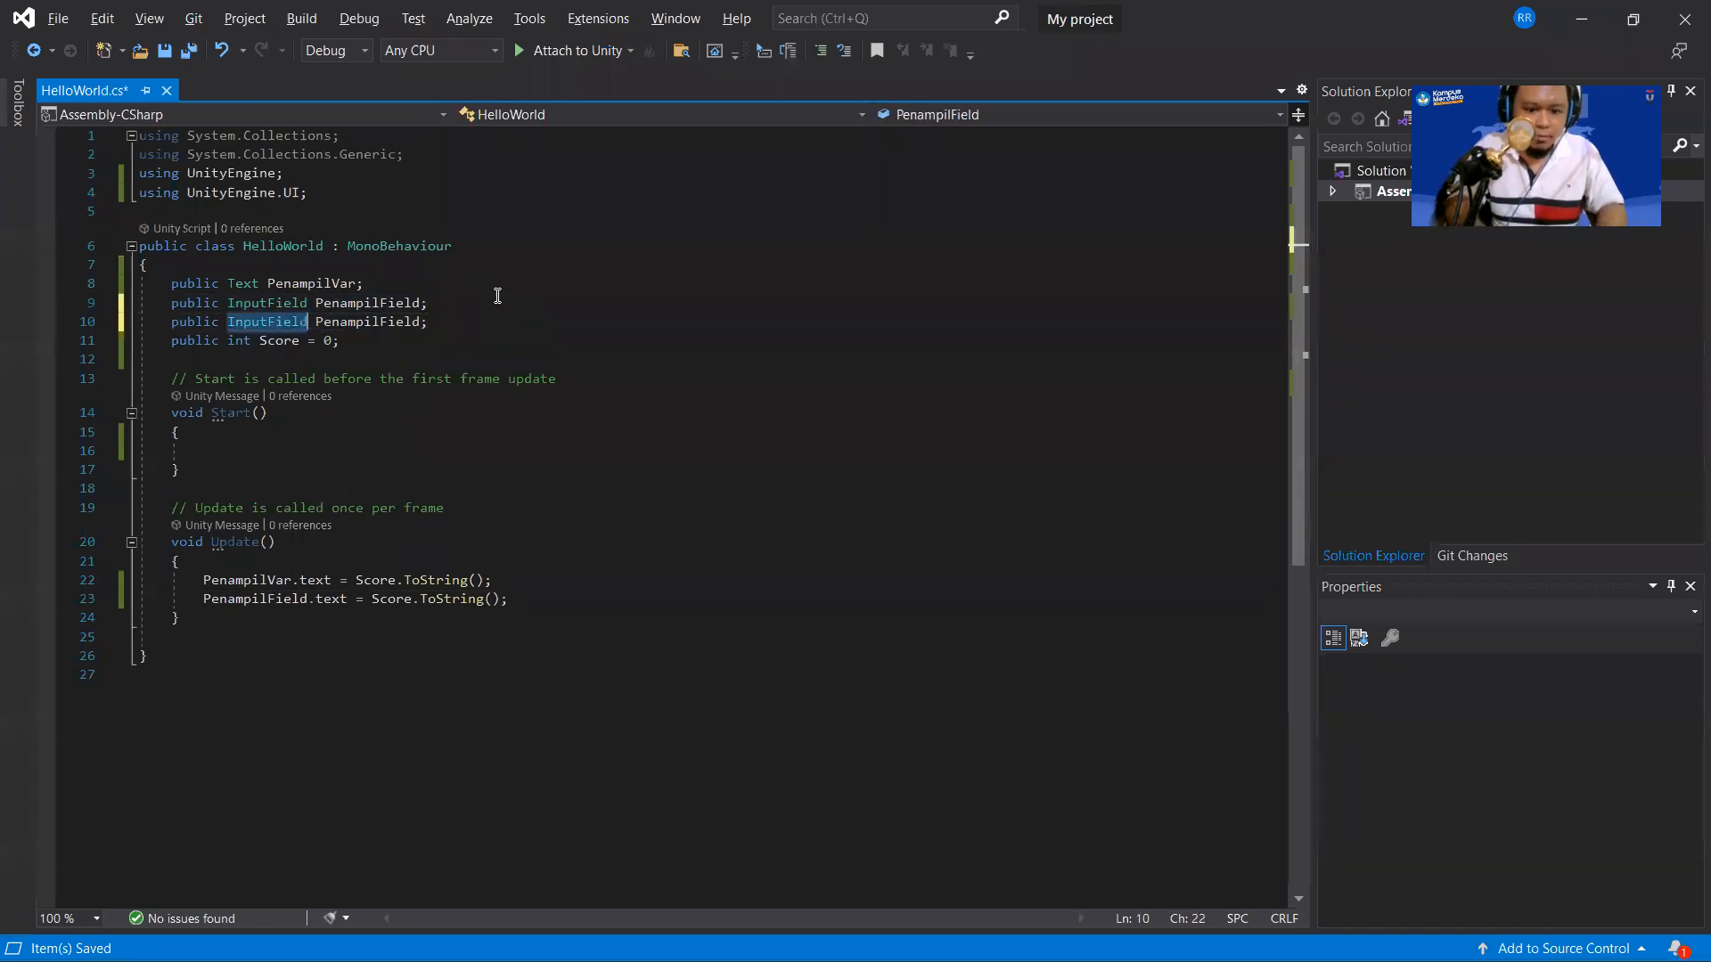
text(Slider)
key(End)
key(Left)
key(shift+Left)
key(shift+Left)
key(shift+Left)
key(shift+Left)
key(shift+Left)
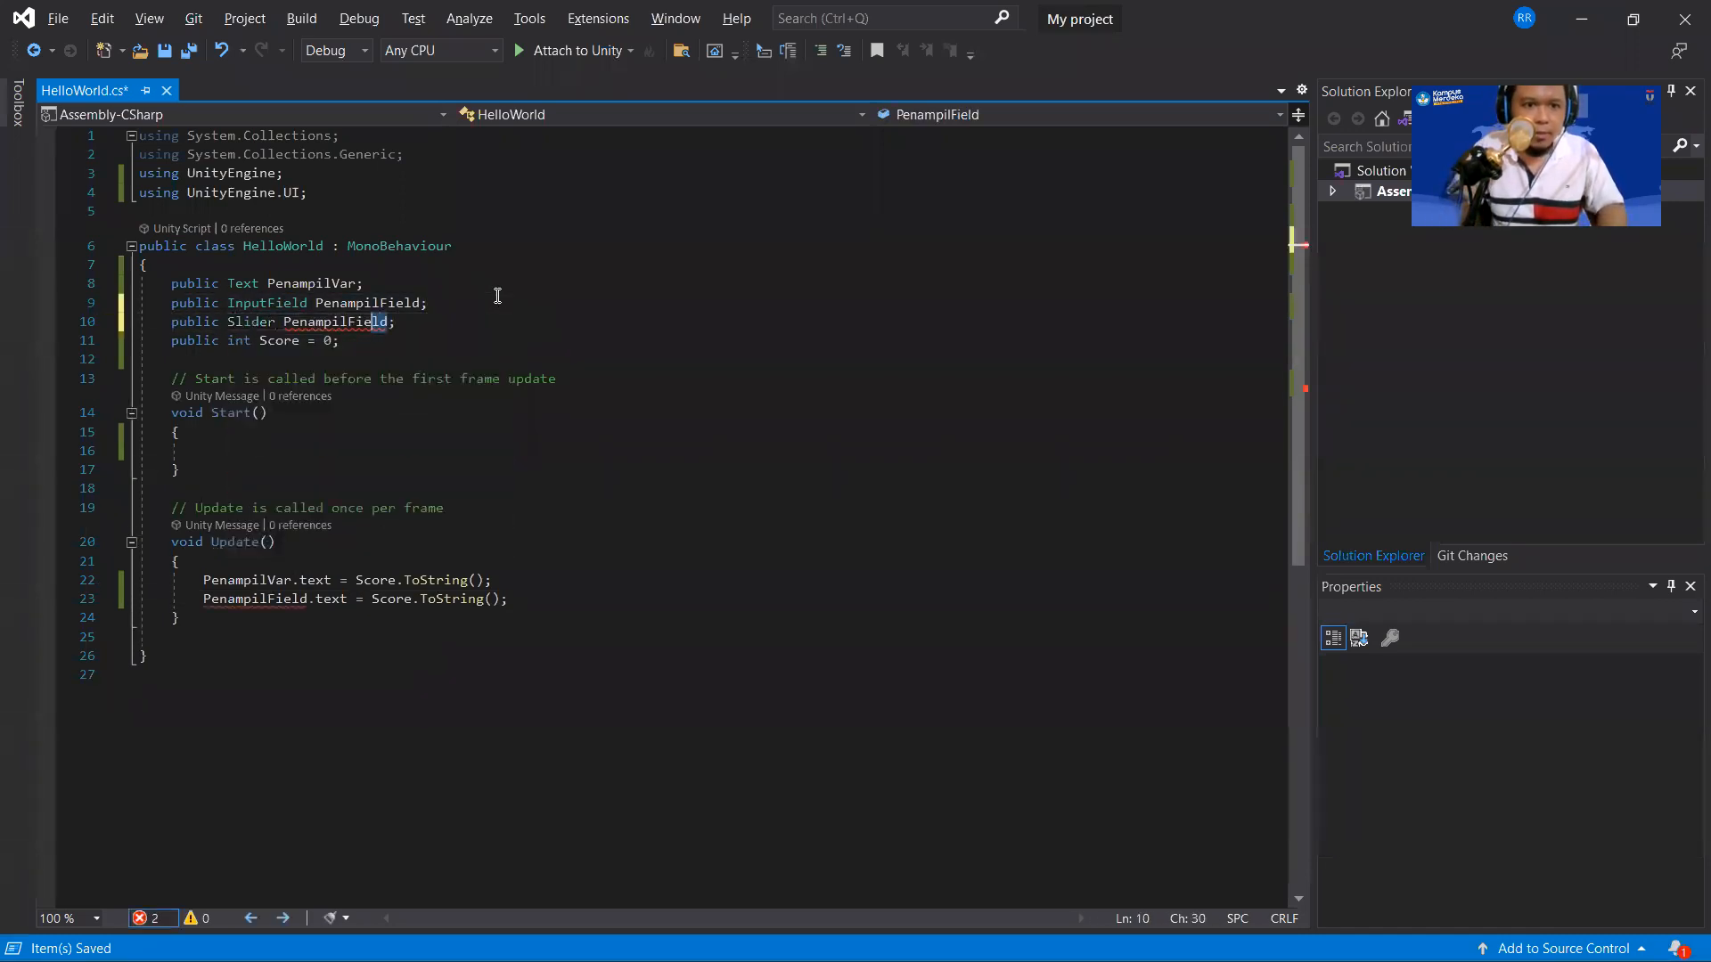
text(Slider)
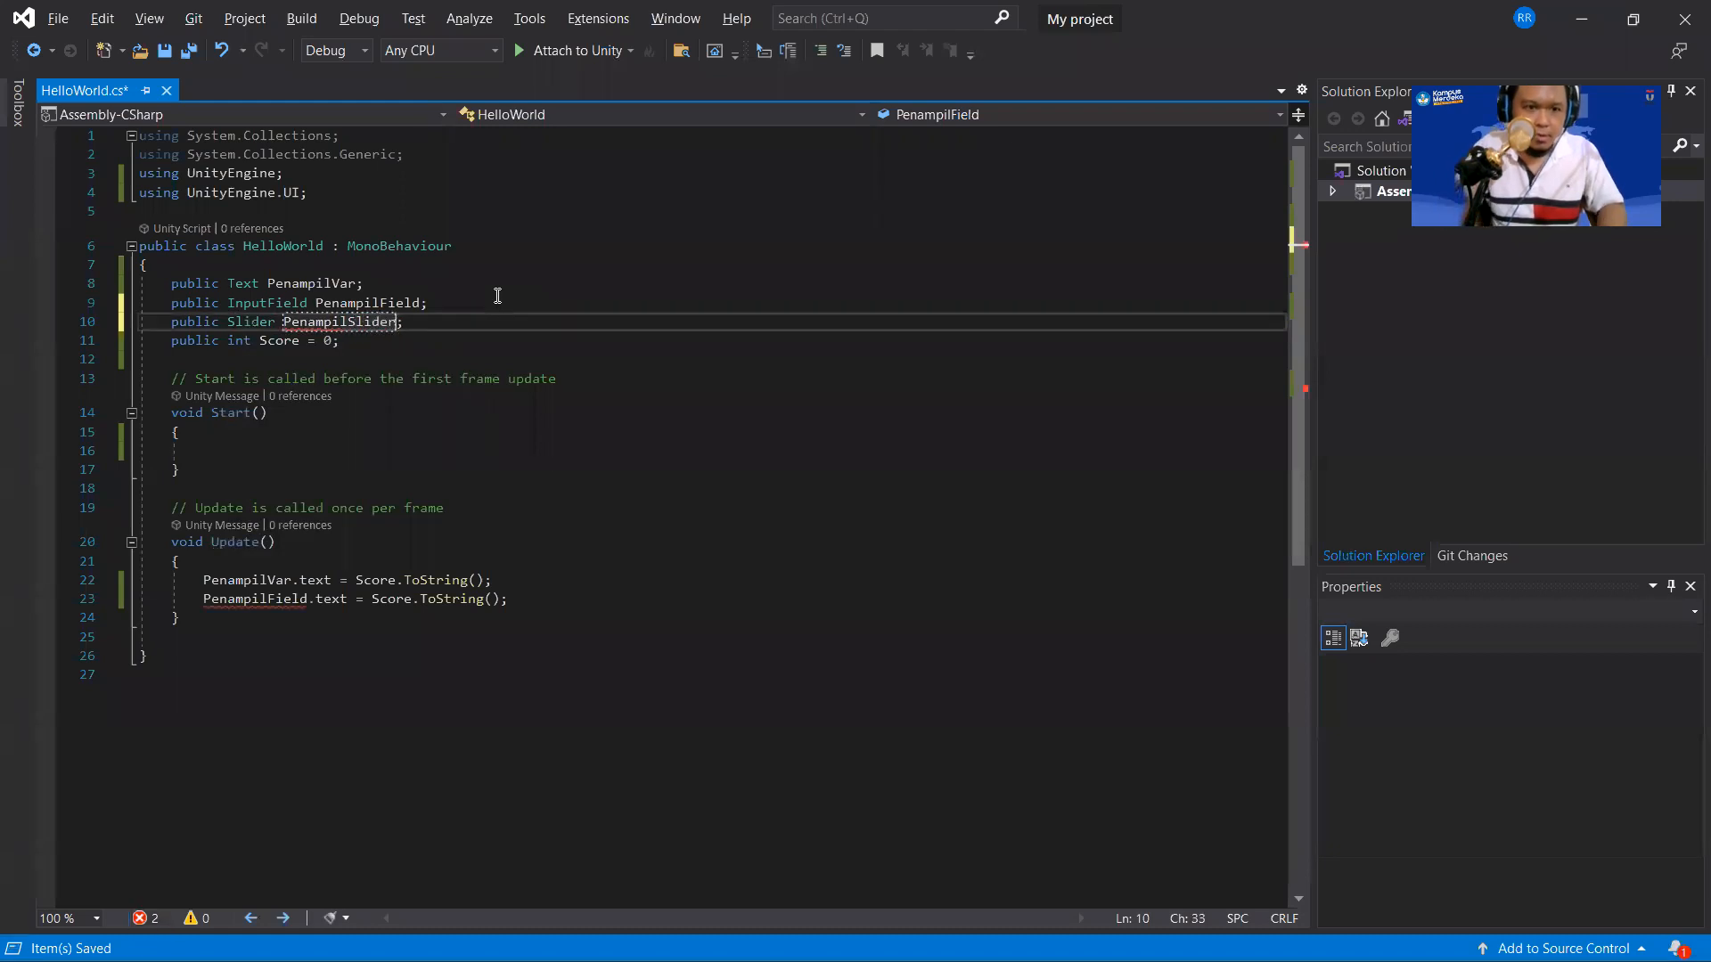
Add the statement PenampilSlider.value = Score; below the PenampilField line in the Update method.
click(556, 600)
key(ctrl+v)
key(Return)
double_click(556, 600)
key(BackSpace)
key(Return)
text(Pa)
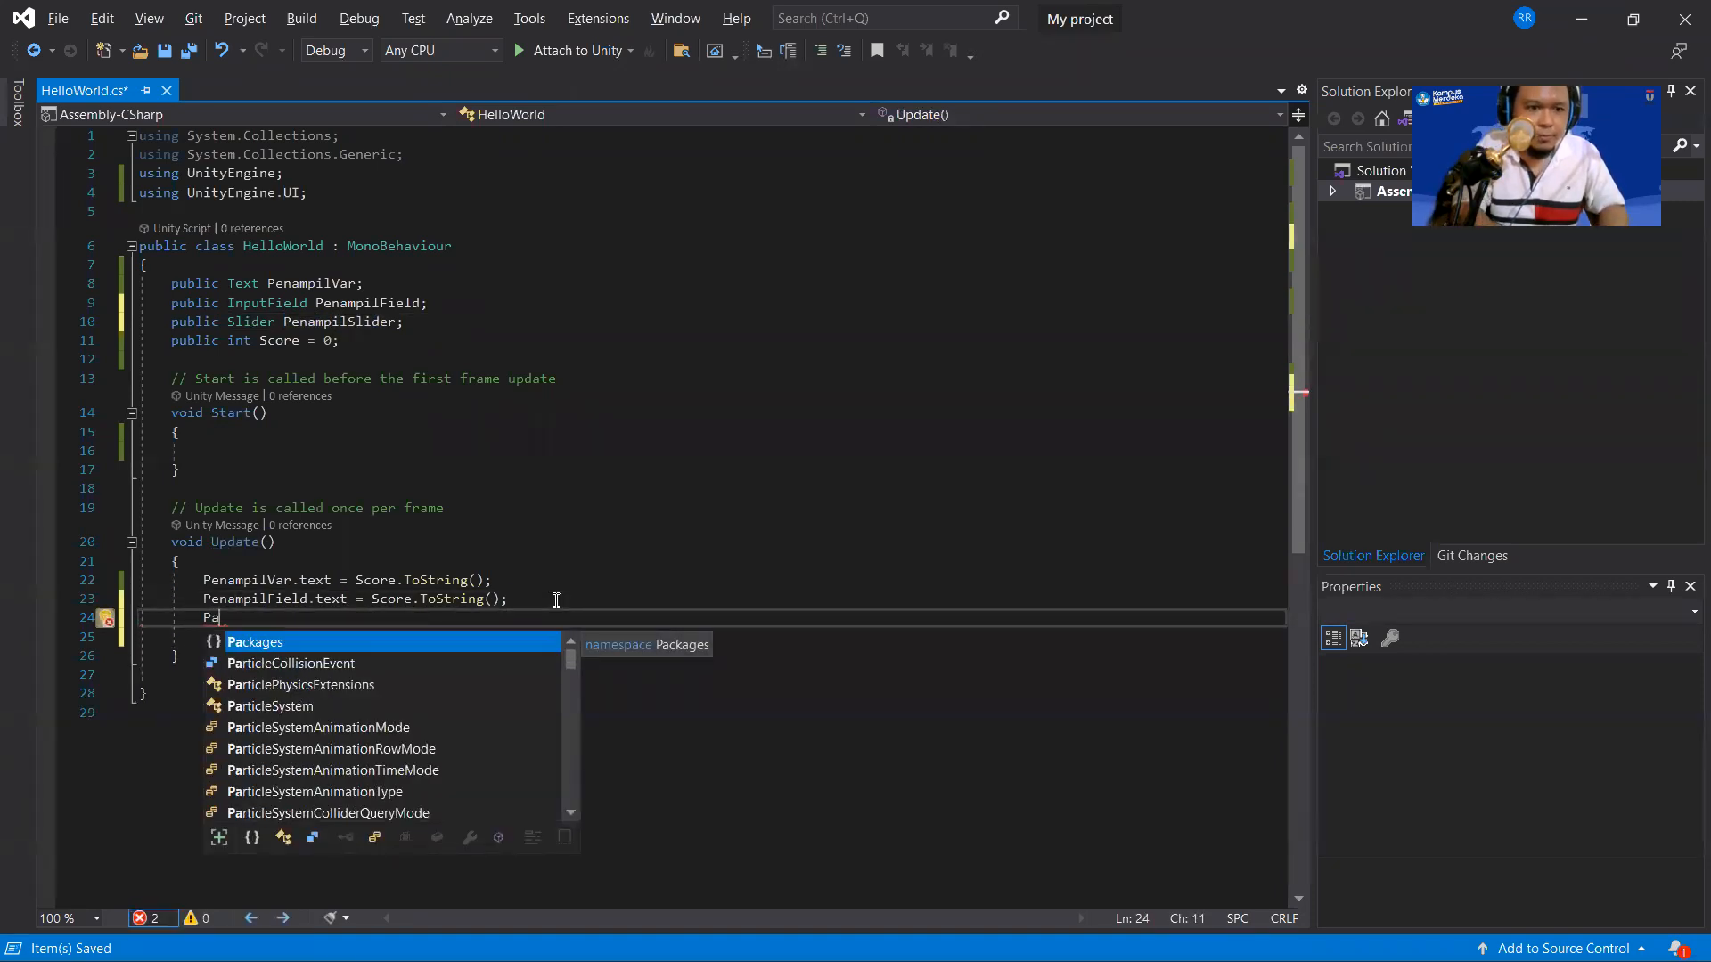
key(BackSpace)
text(ena)
key(Up)
text(mpilSlider.value = )
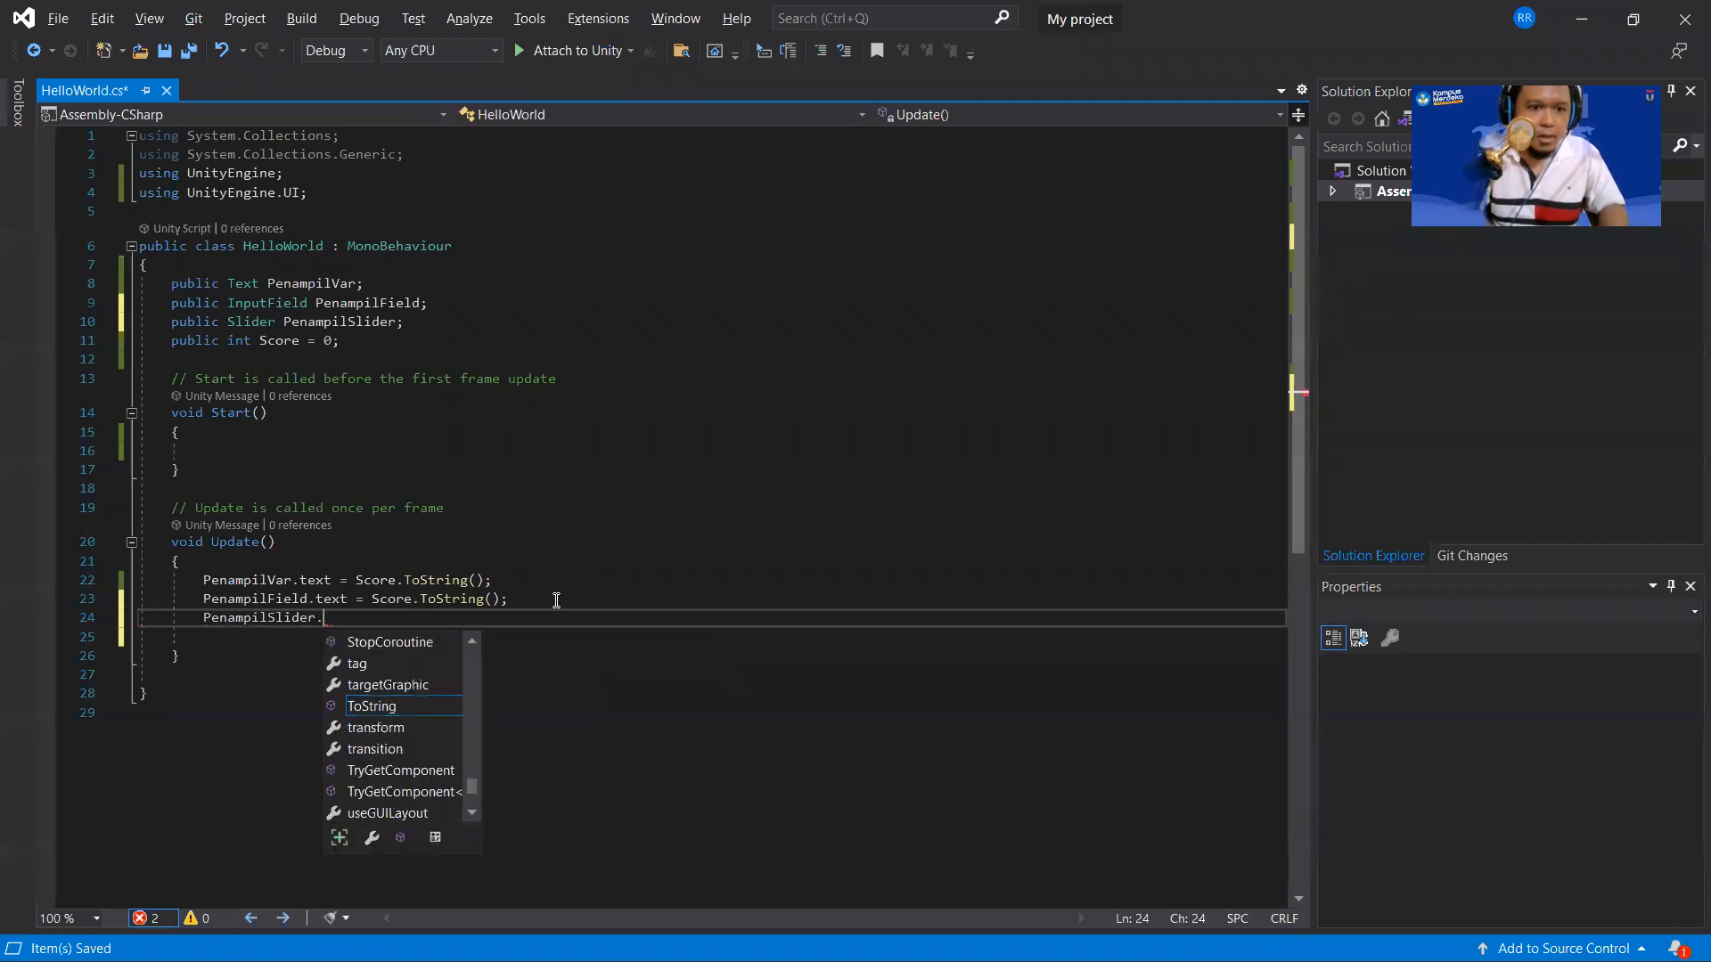
text(Score;)
Switch to Unity, assign the Slider to GameObject's Penampil Slider reference, and test the scene briefly in Play mode.
key(alt+Tab)
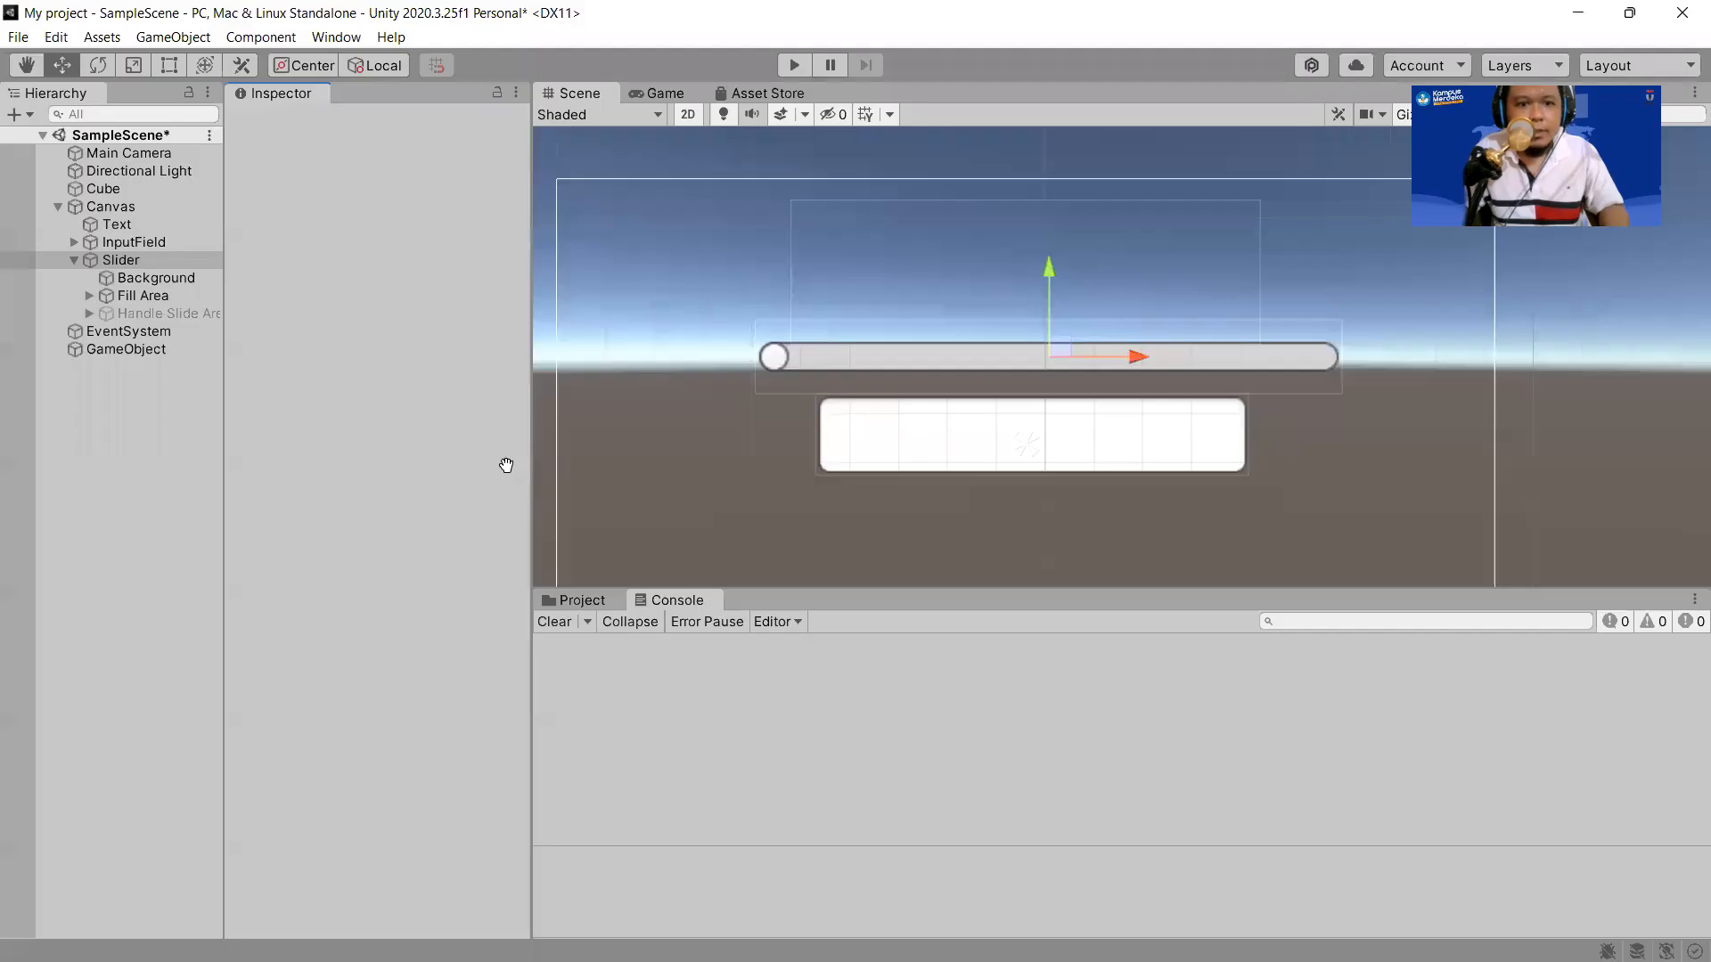
click(119, 350)
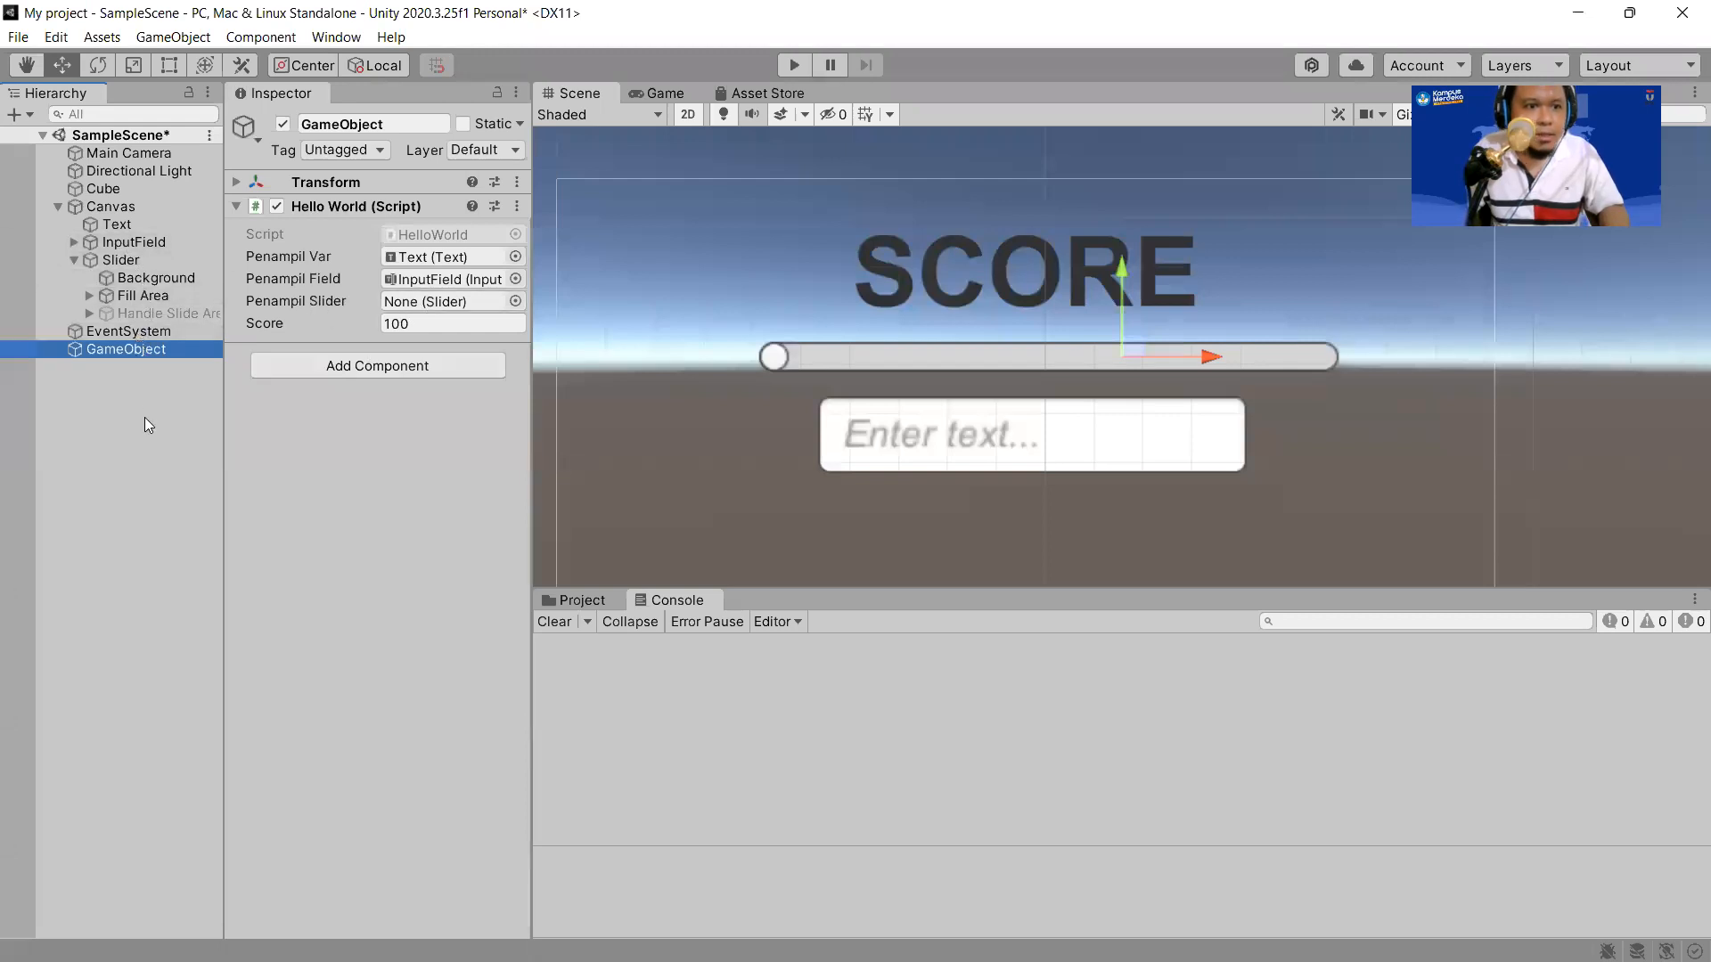
drag(117, 258, 450, 301)
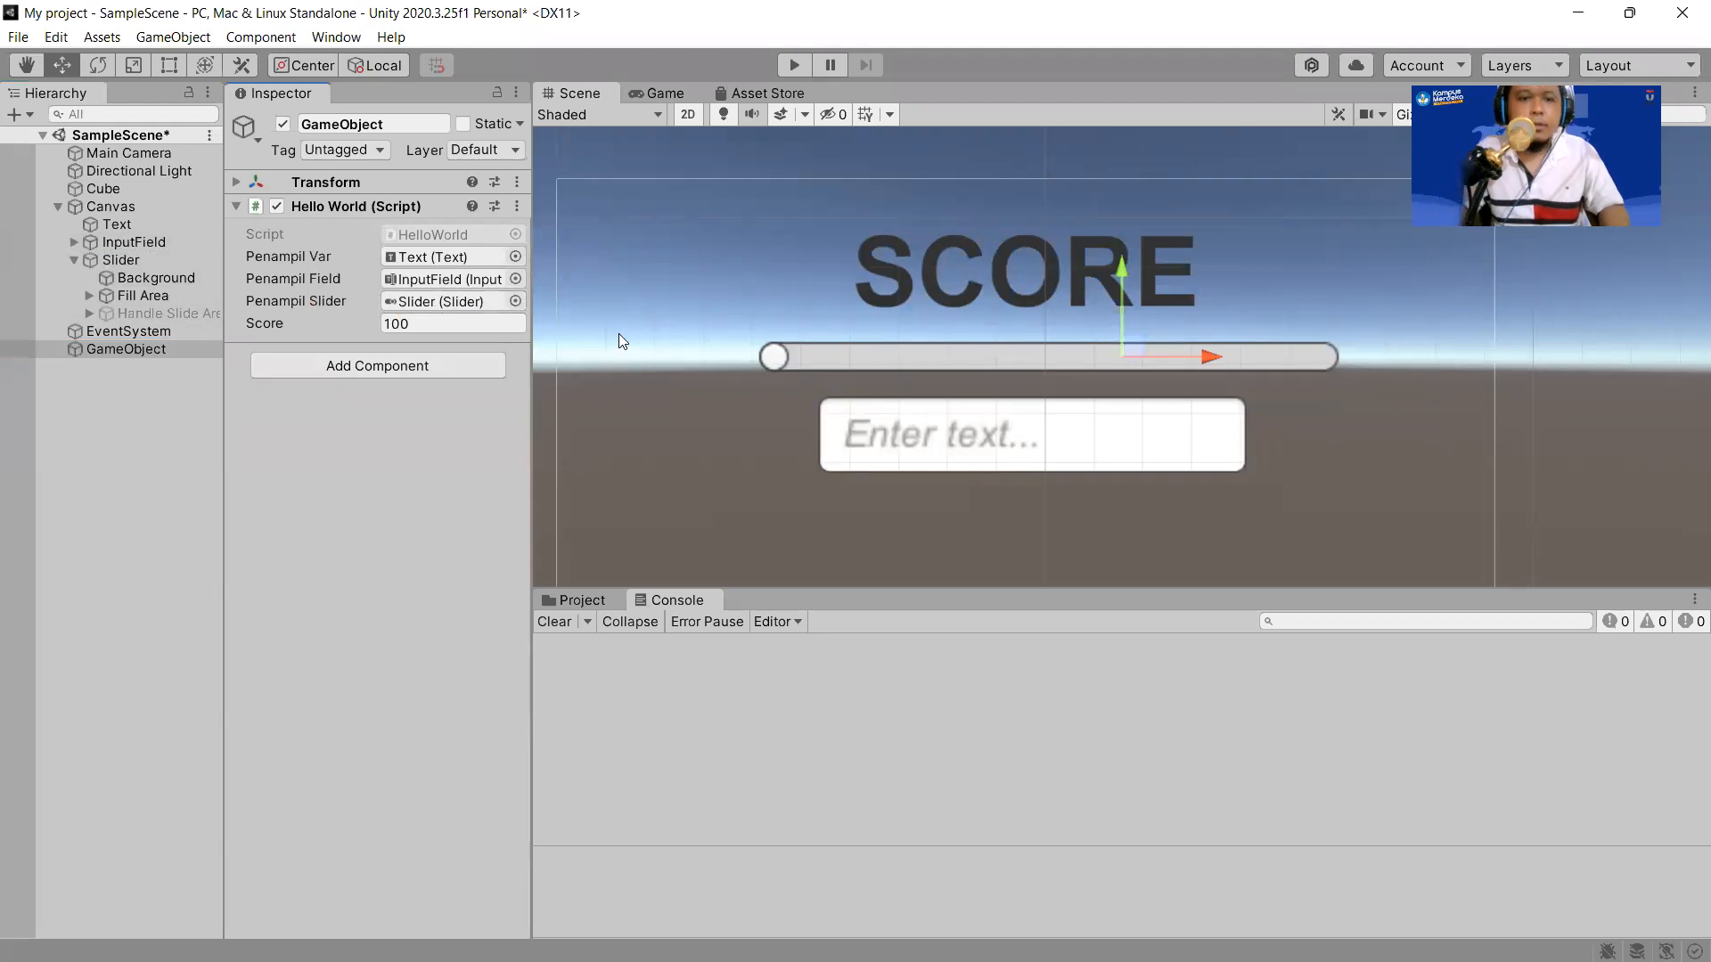
click(794, 64)
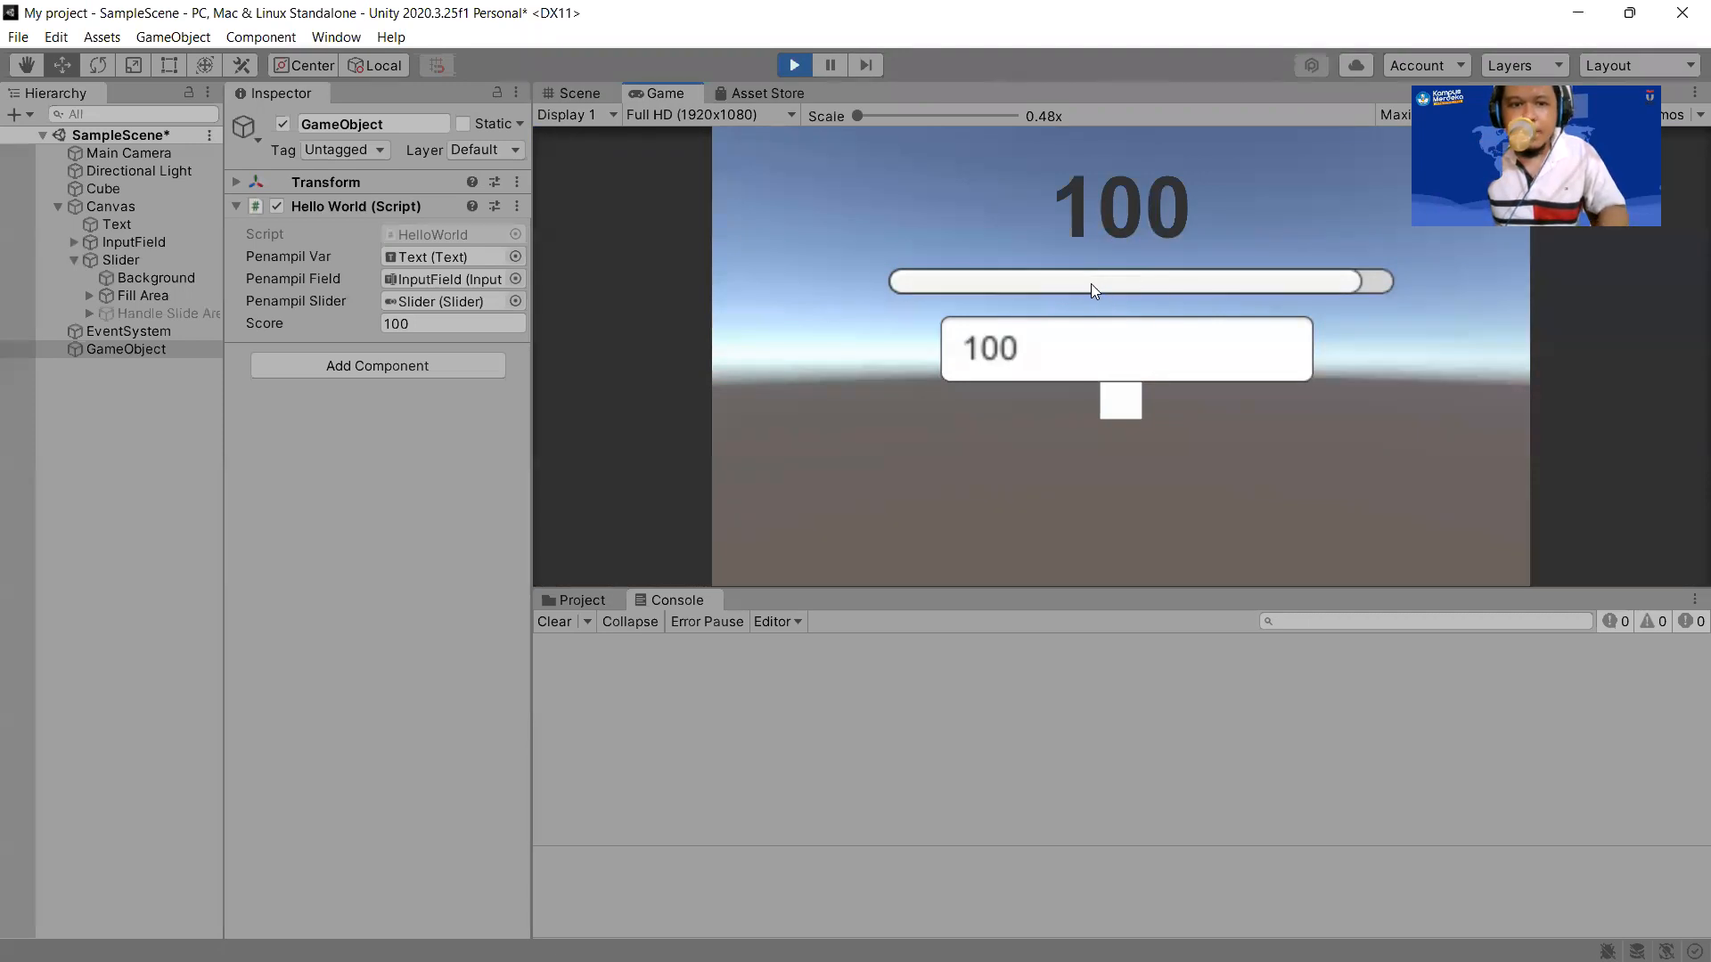
click(794, 65)
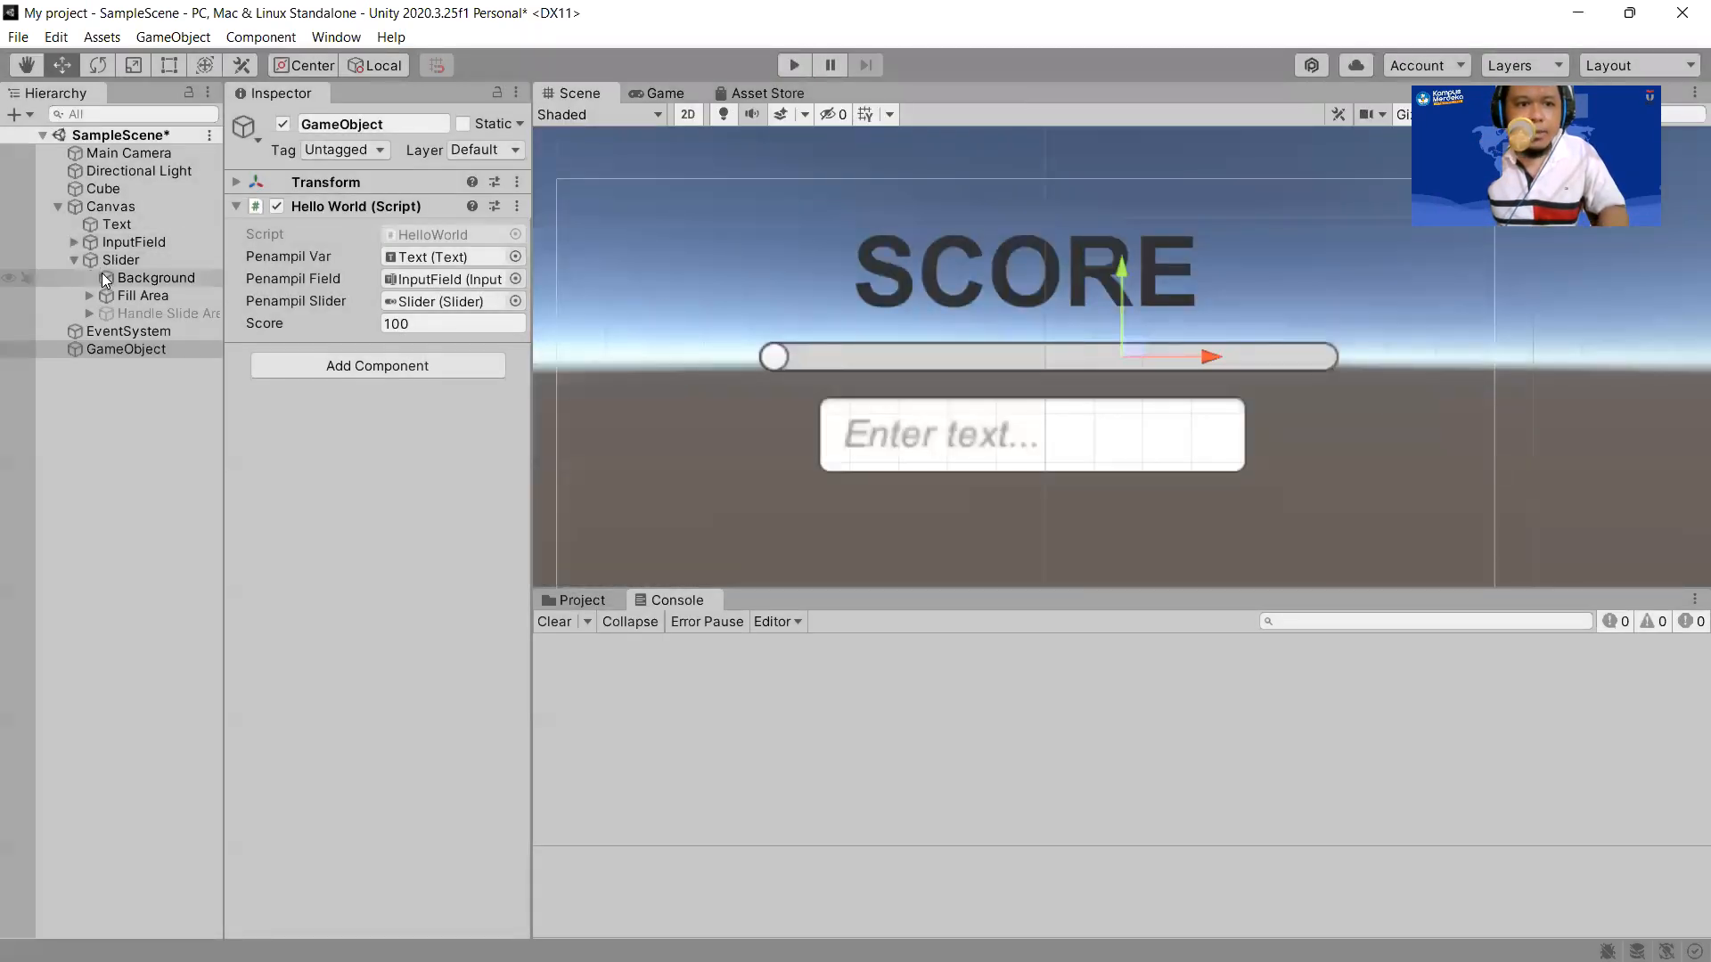
Set the image color of the Slider's Background to red.
click(143, 278)
click(436, 509)
drag(588, 543, 657, 415)
click(671, 405)
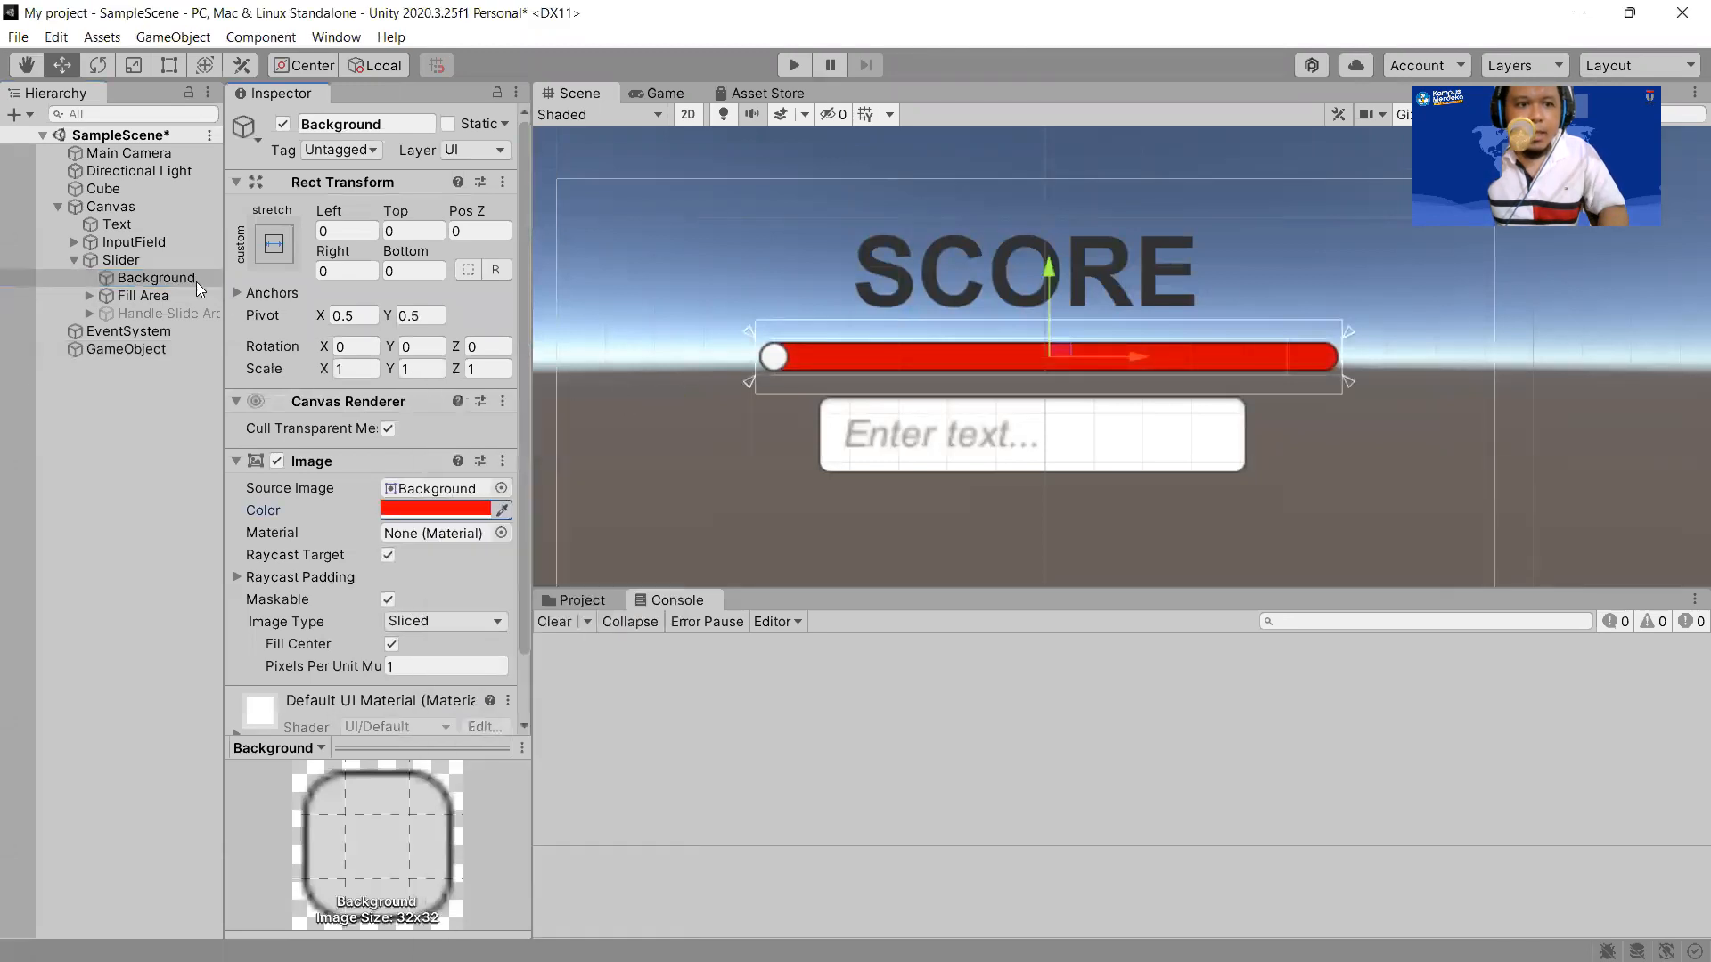
Expand the Slider's Fill Area and set the Fill image color to green, hexadecimal 04FF2F.
click(132, 295)
click(90, 296)
click(132, 316)
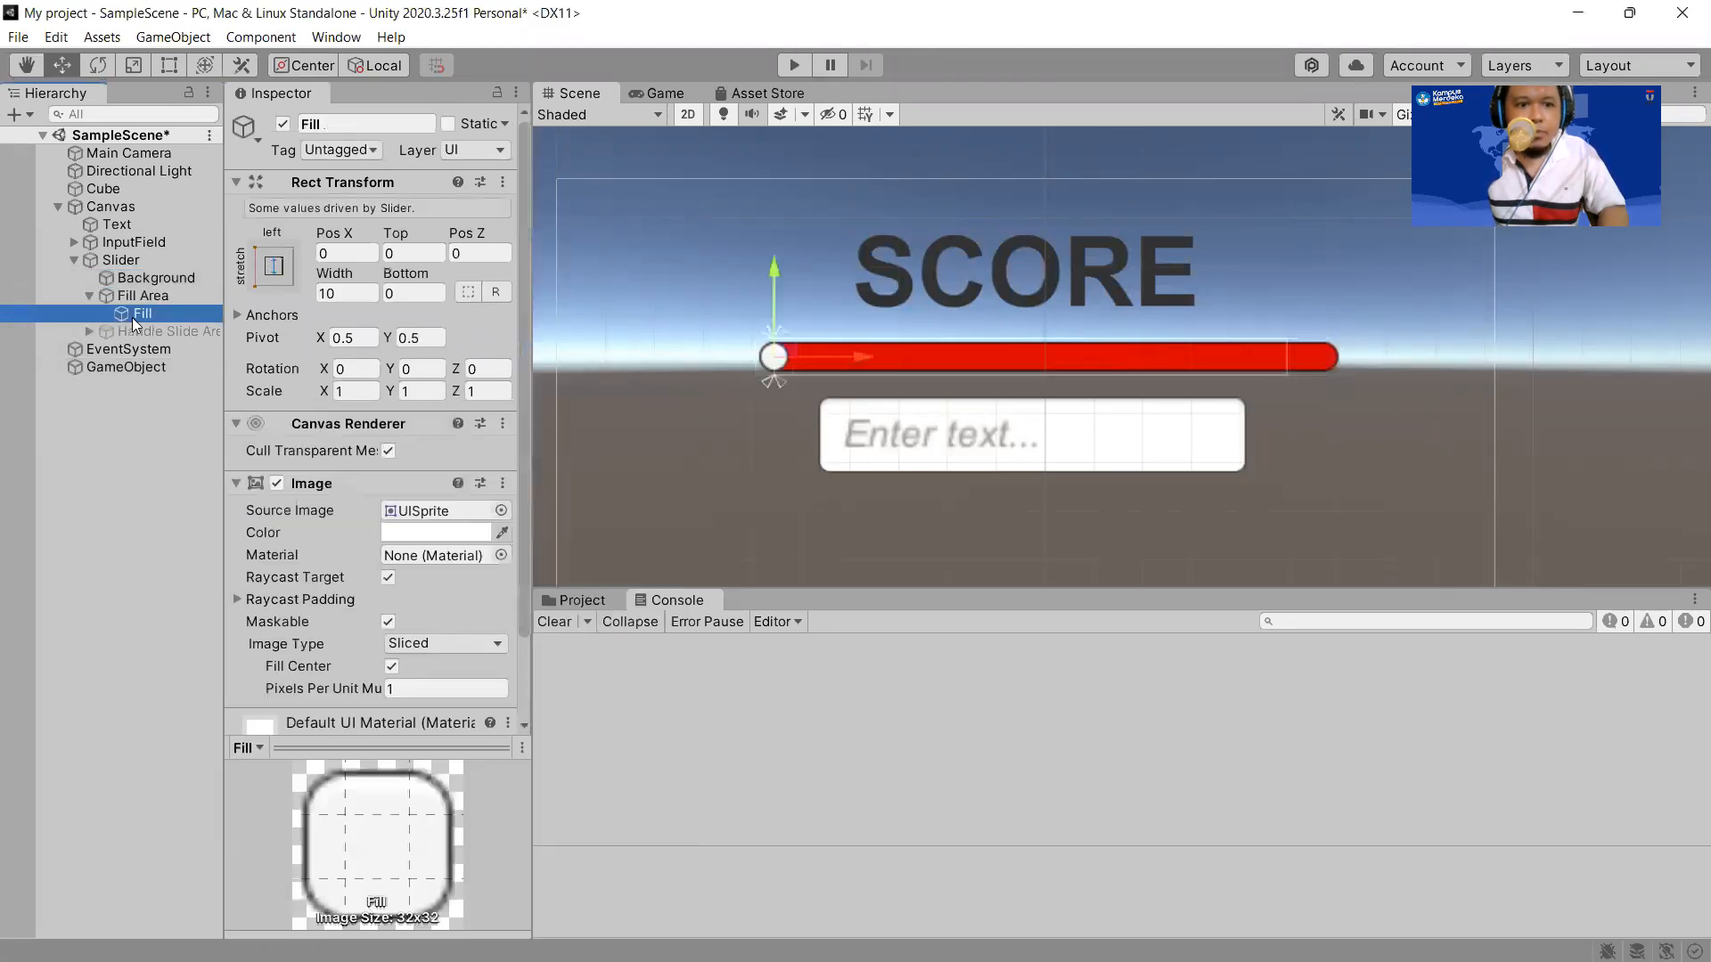
click(401, 533)
click(459, 516)
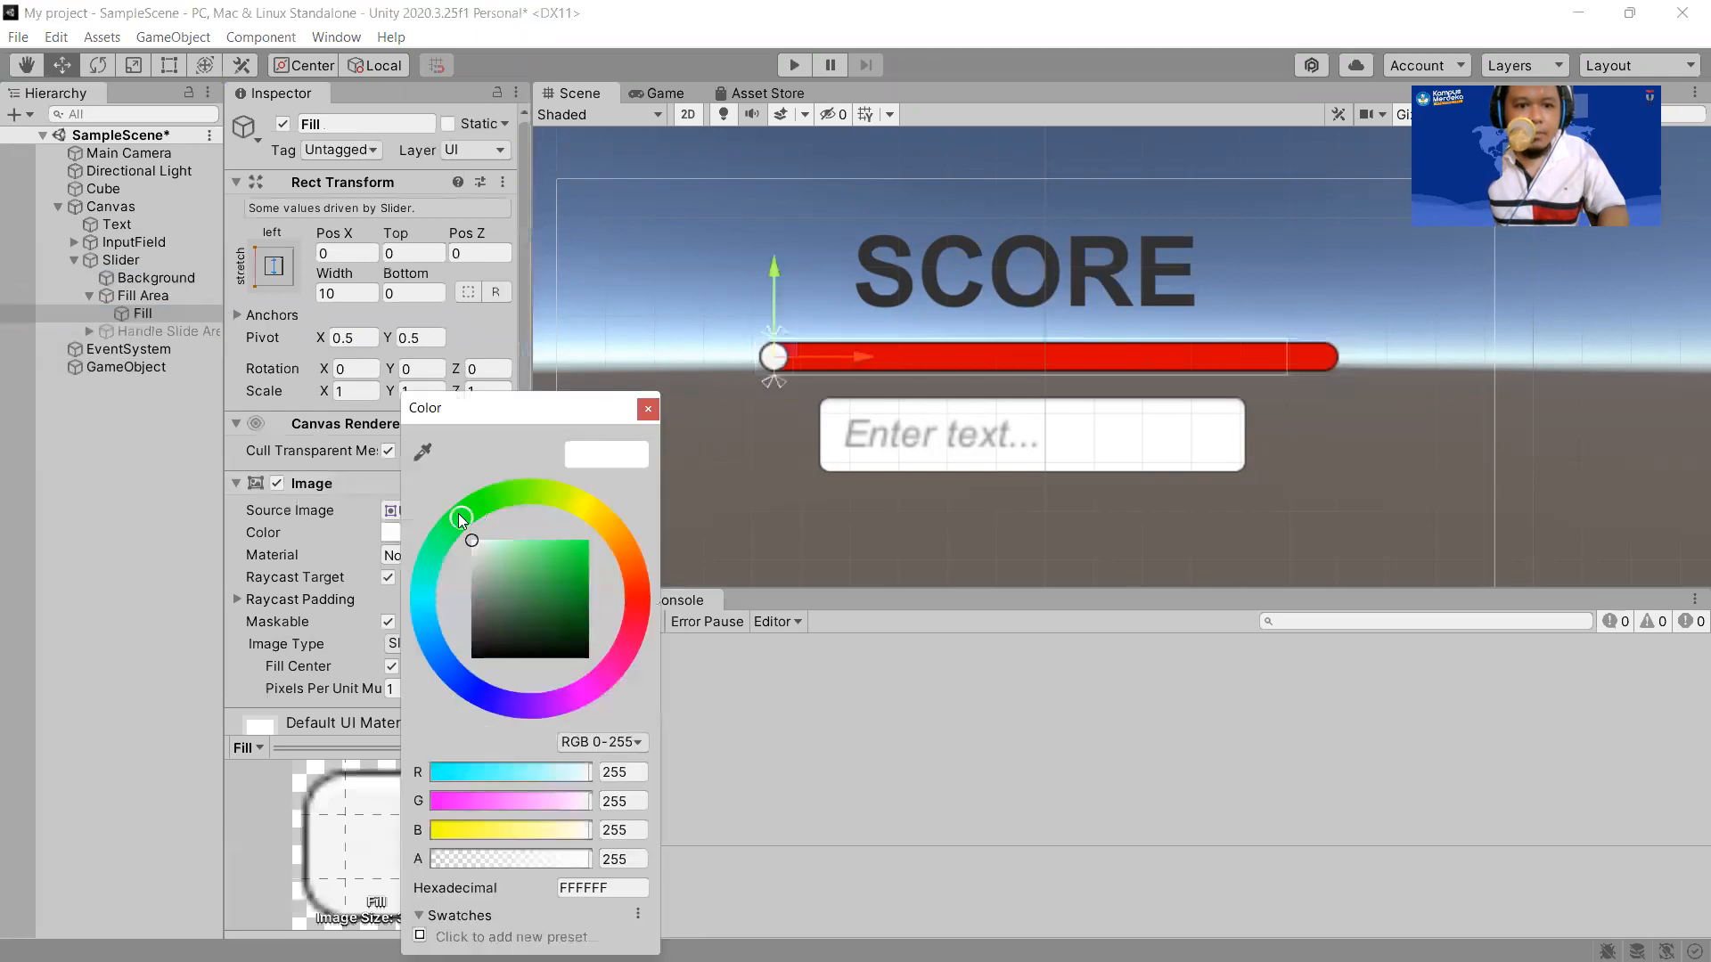
click(588, 541)
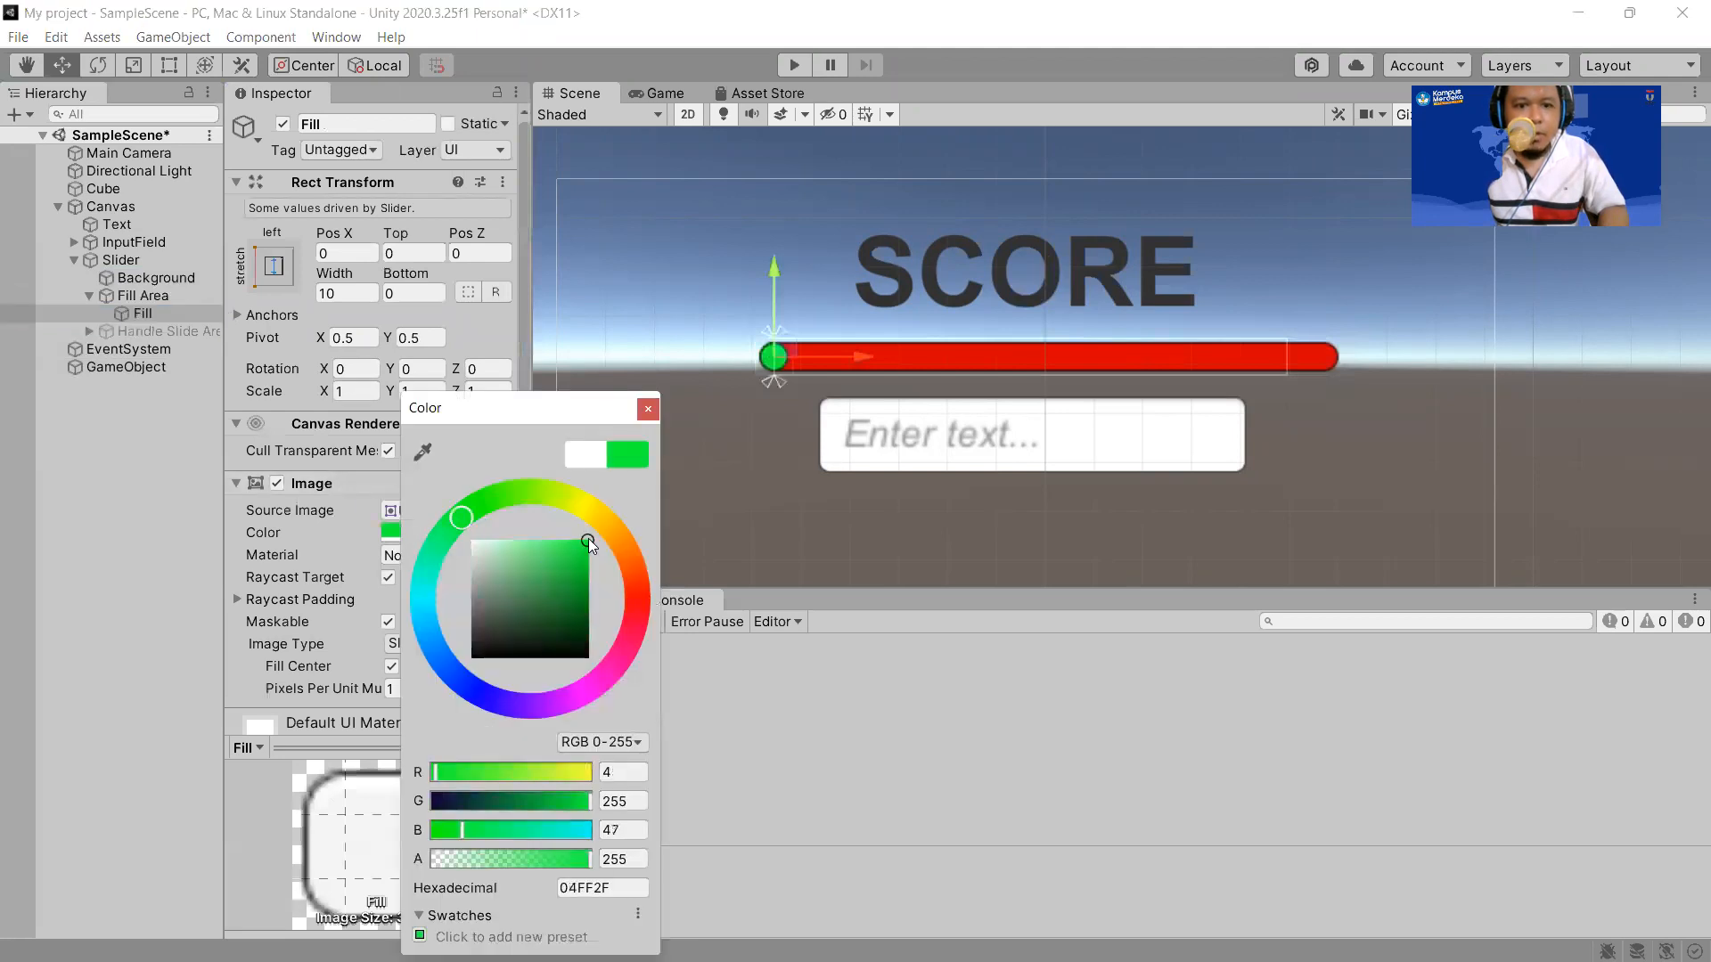
click(649, 409)
Run the scene, test the slider bar with GameObject's Score set to 90, 80, 85 and 10, and stop Play mode.
click(792, 66)
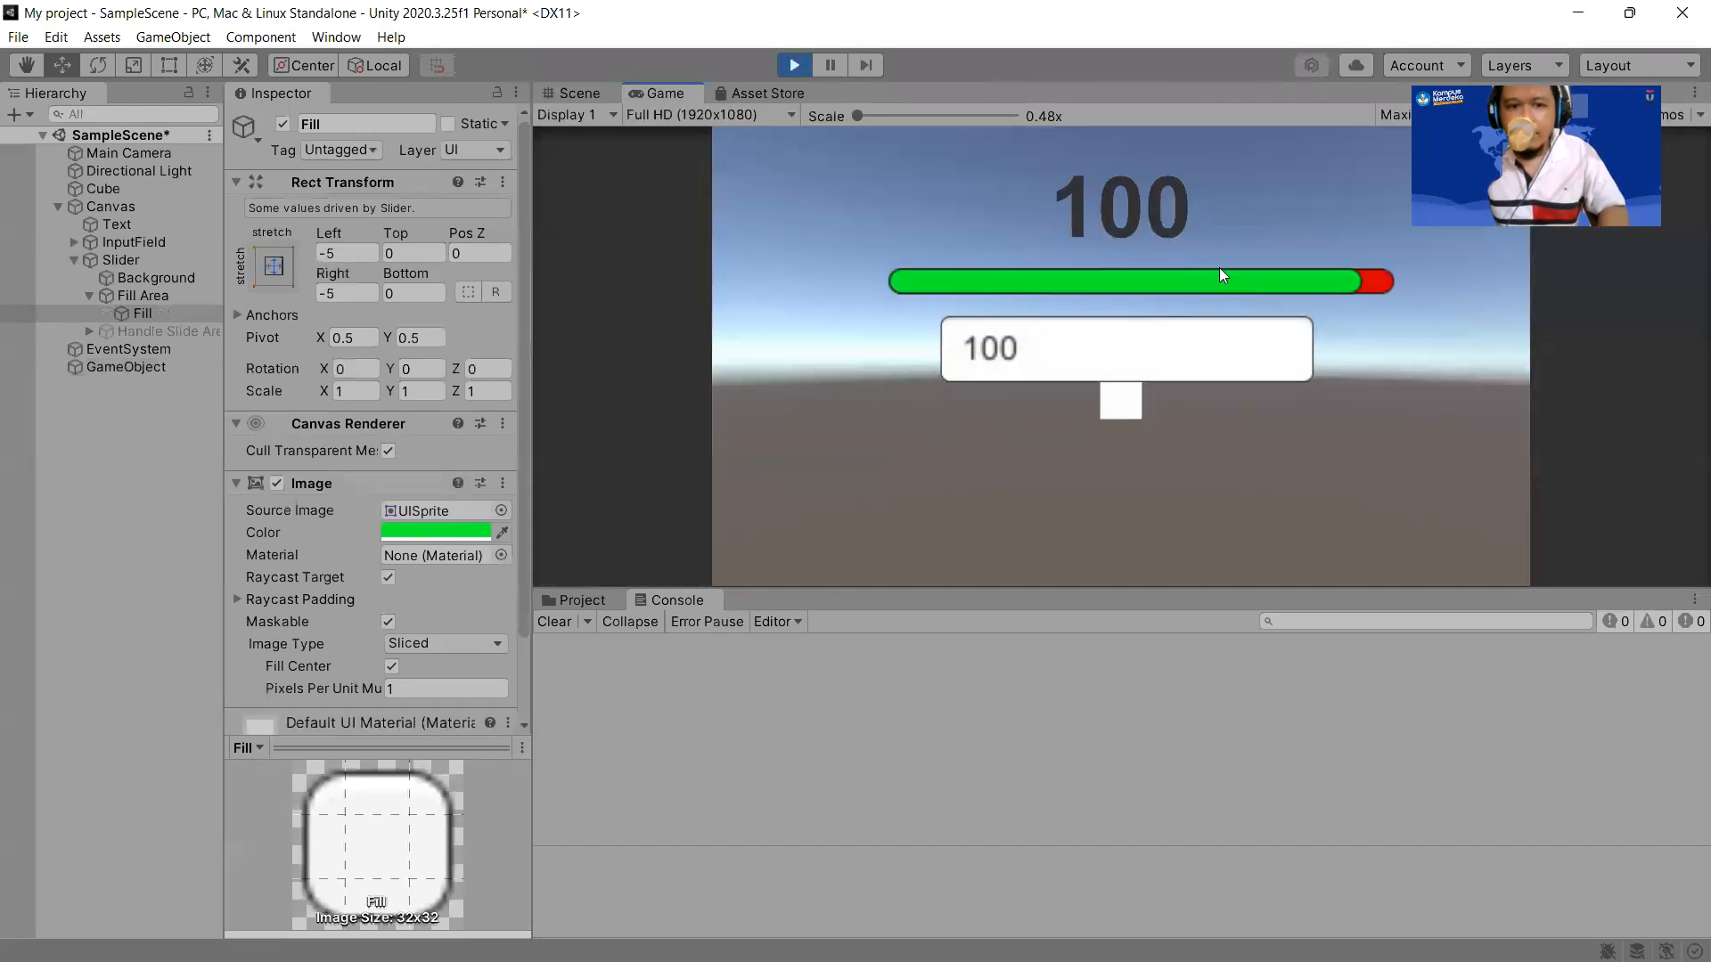
click(148, 364)
click(403, 323)
text(90)
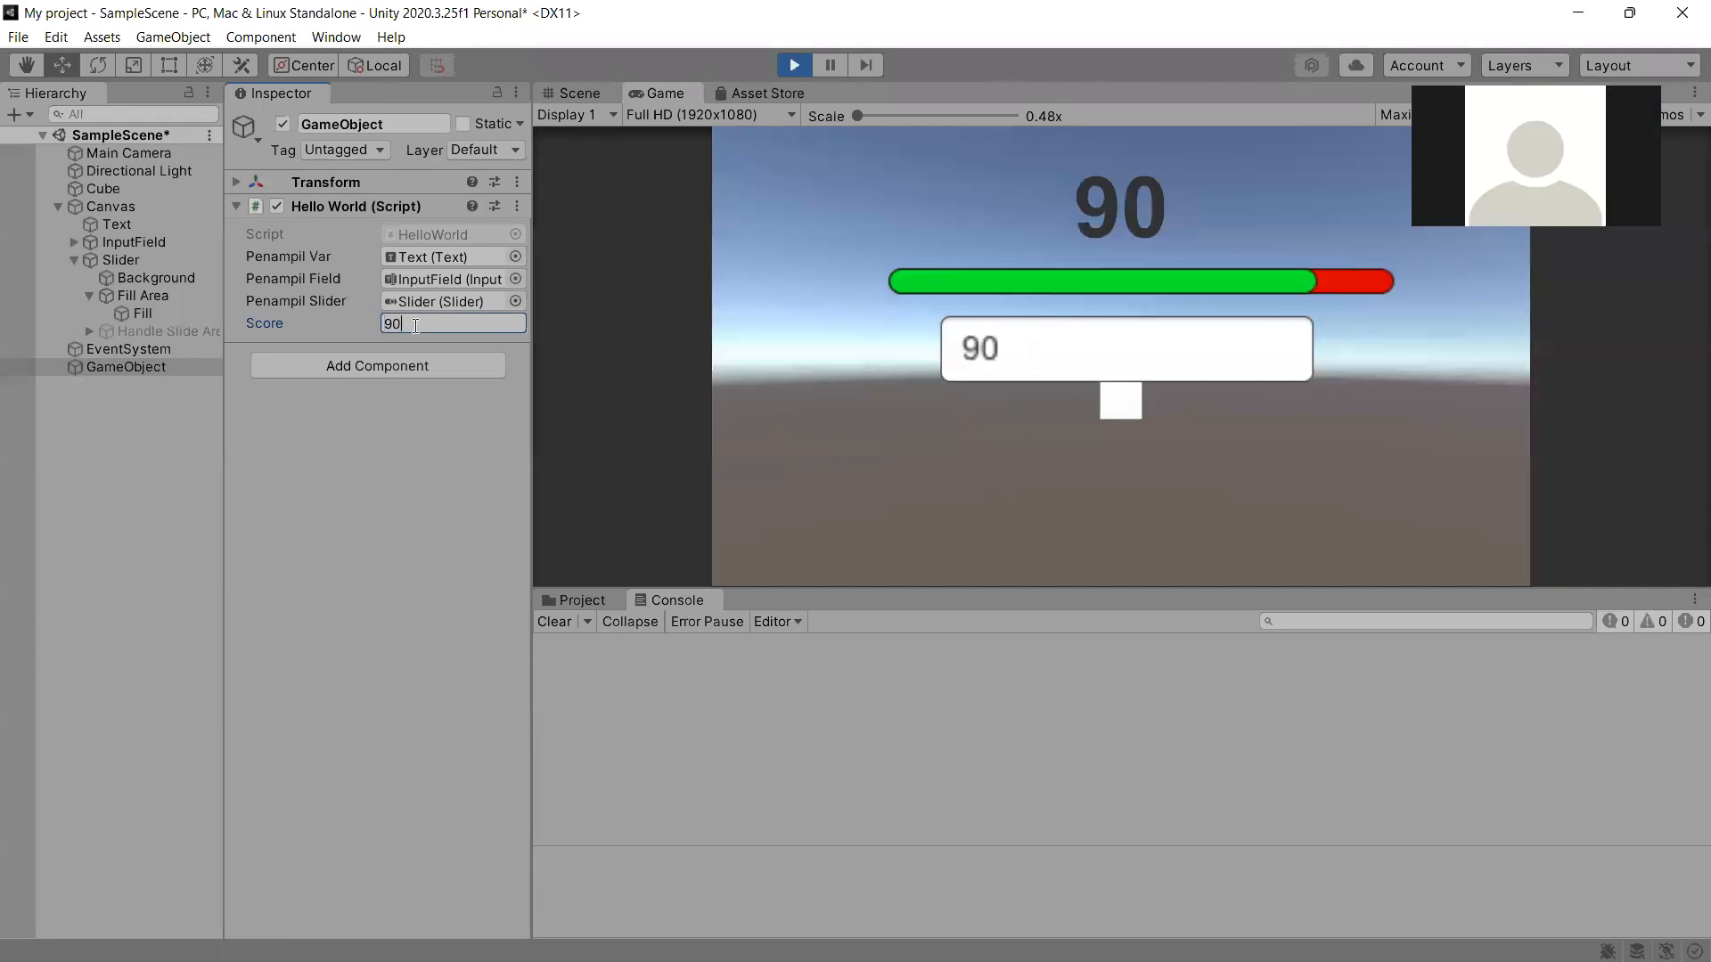
key(BackSpace)
key(BackSpace)
text(80)
key(BackSpace)
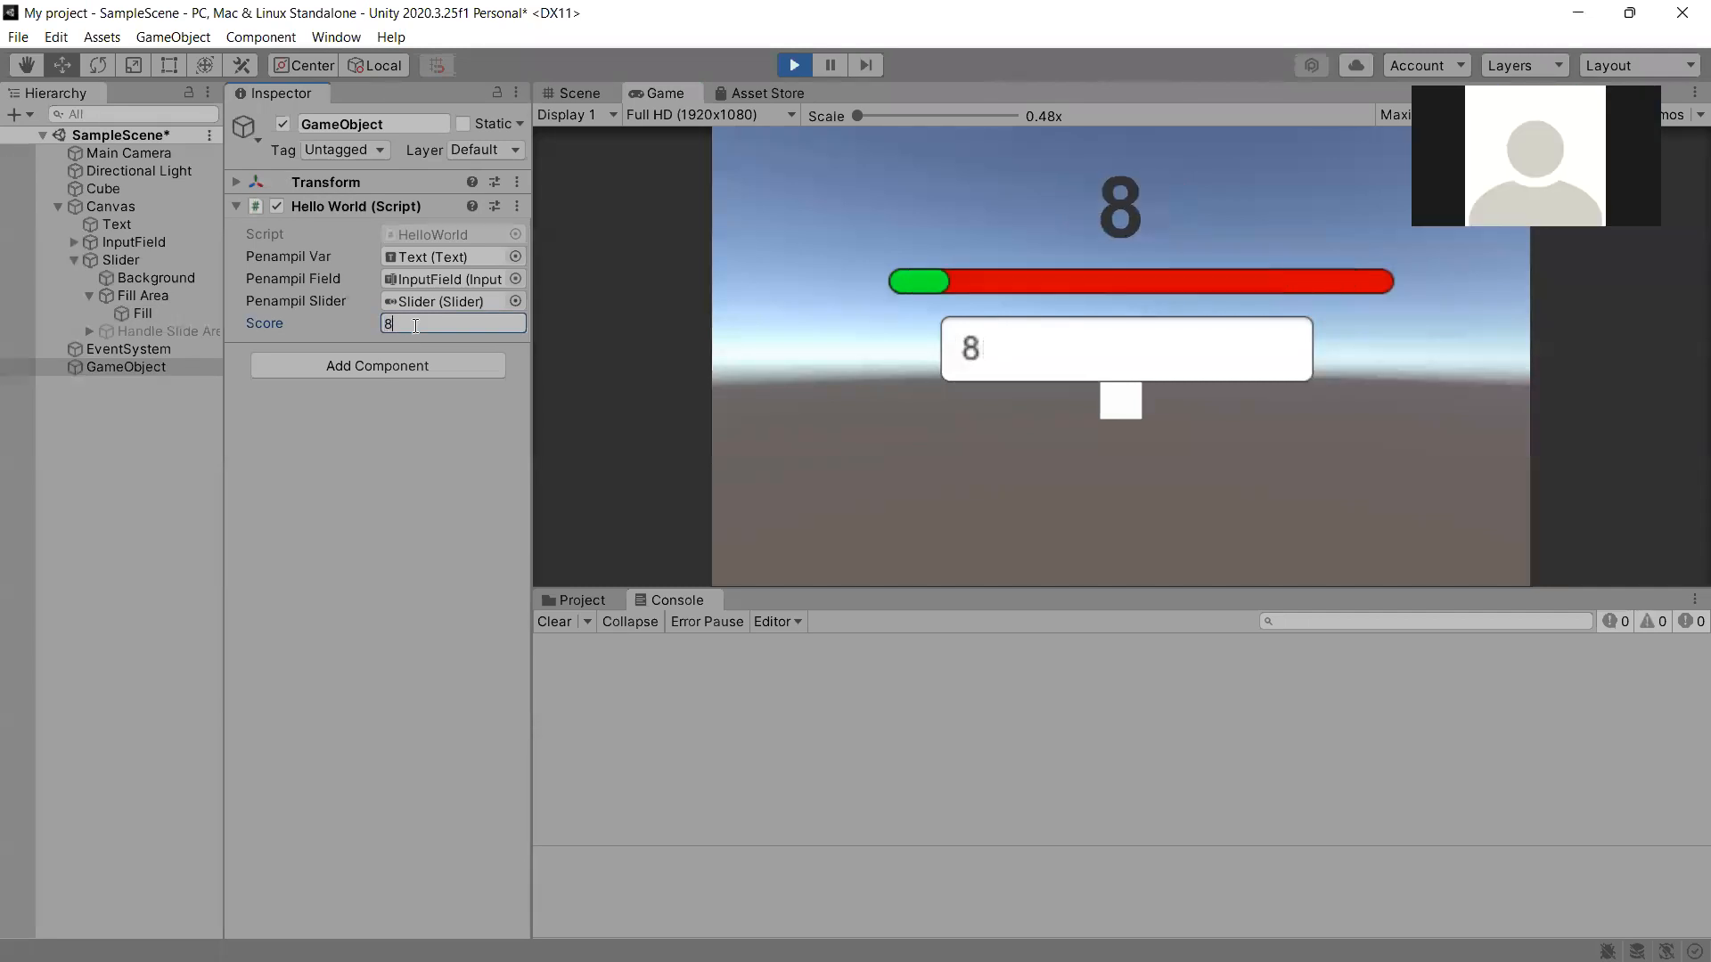
text(50)
key(BackSpace)
key(BackSpace)
key(BackSpace)
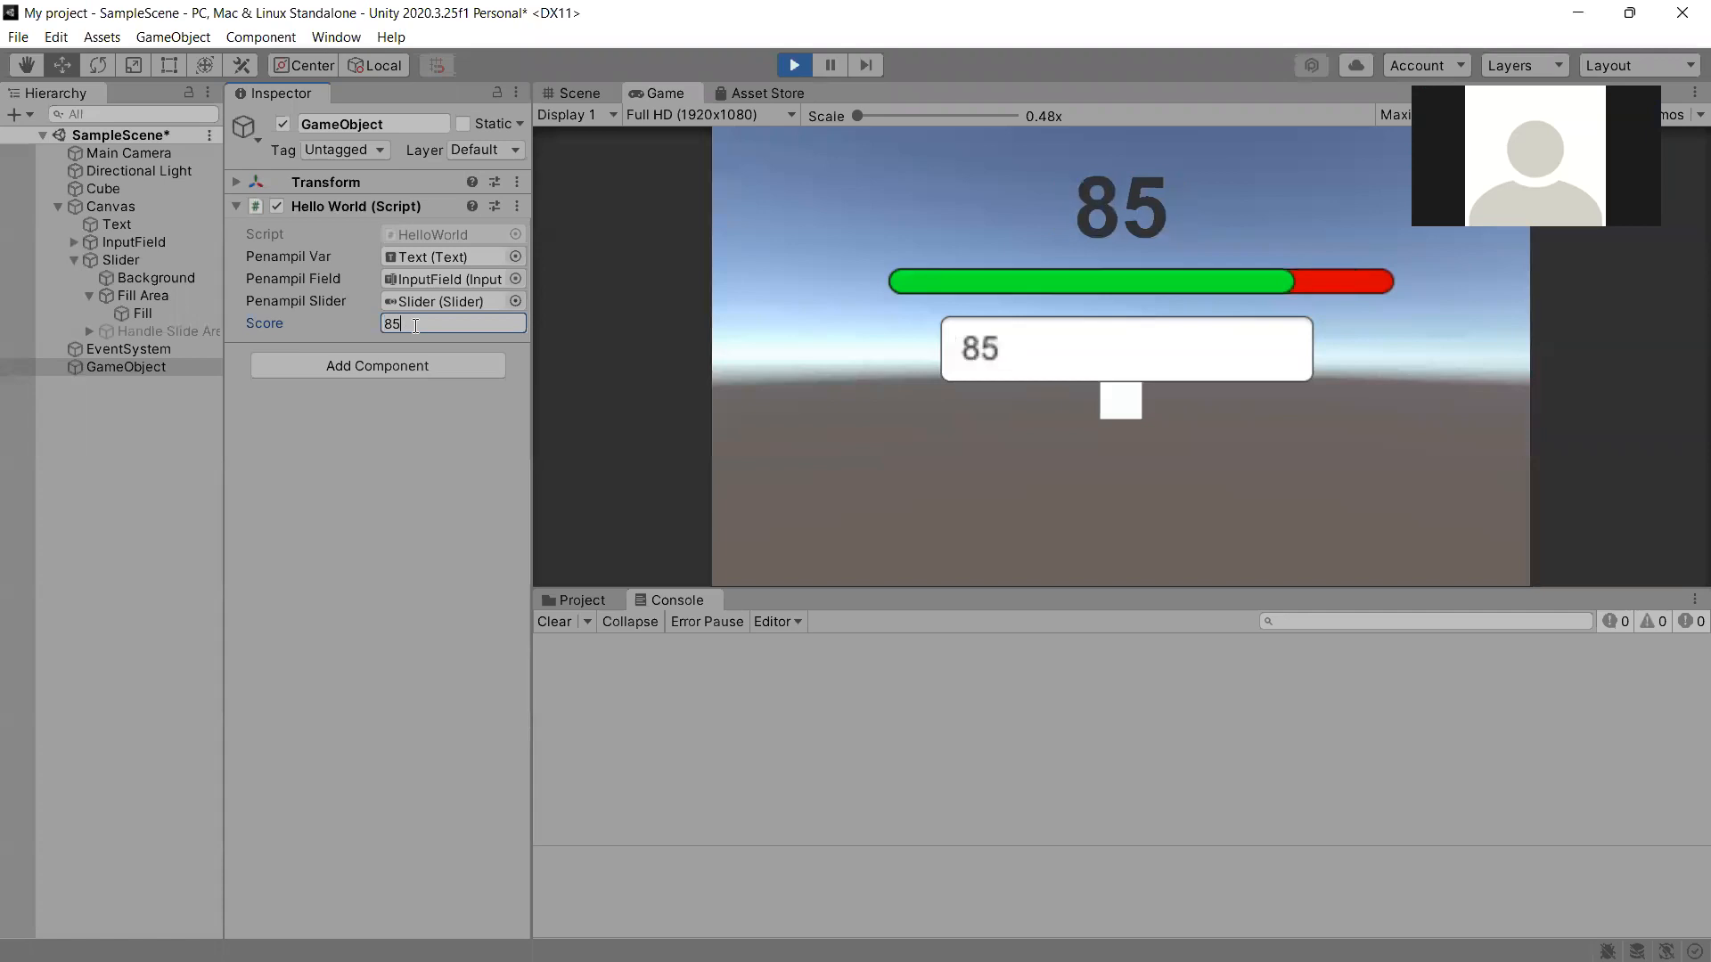
text(10)
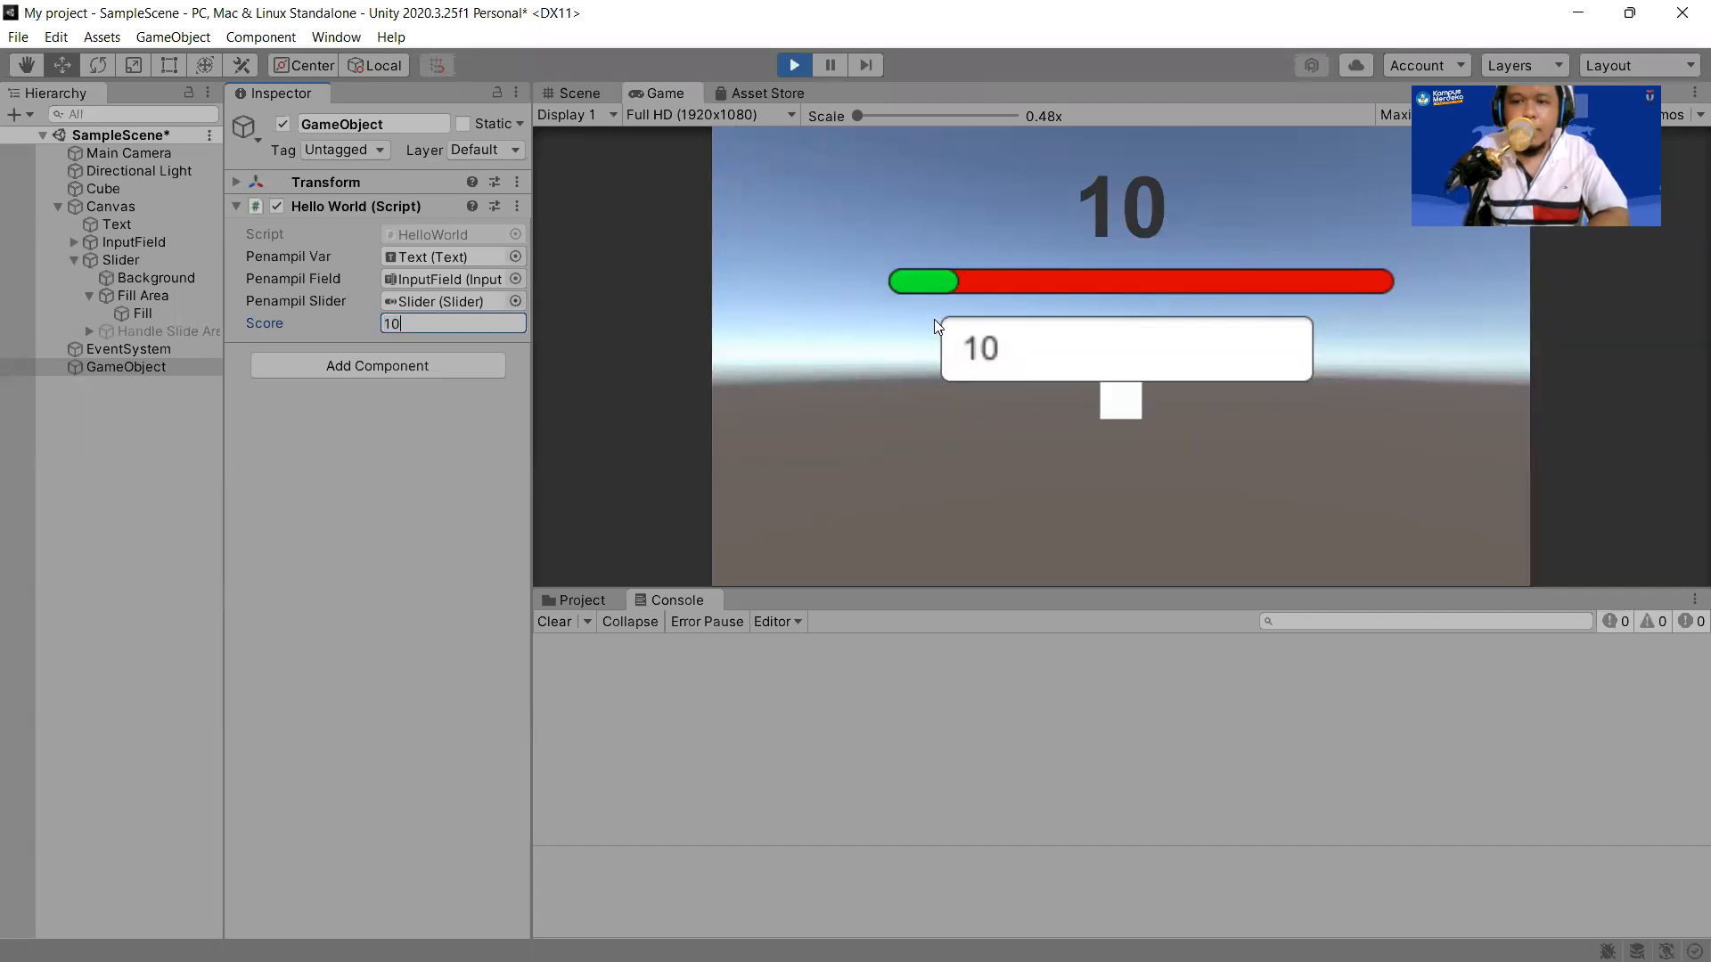
click(793, 66)
Switch to the browser presentation to review the Slider code on slide 19 and return to Unity.
key(alt+Tab)
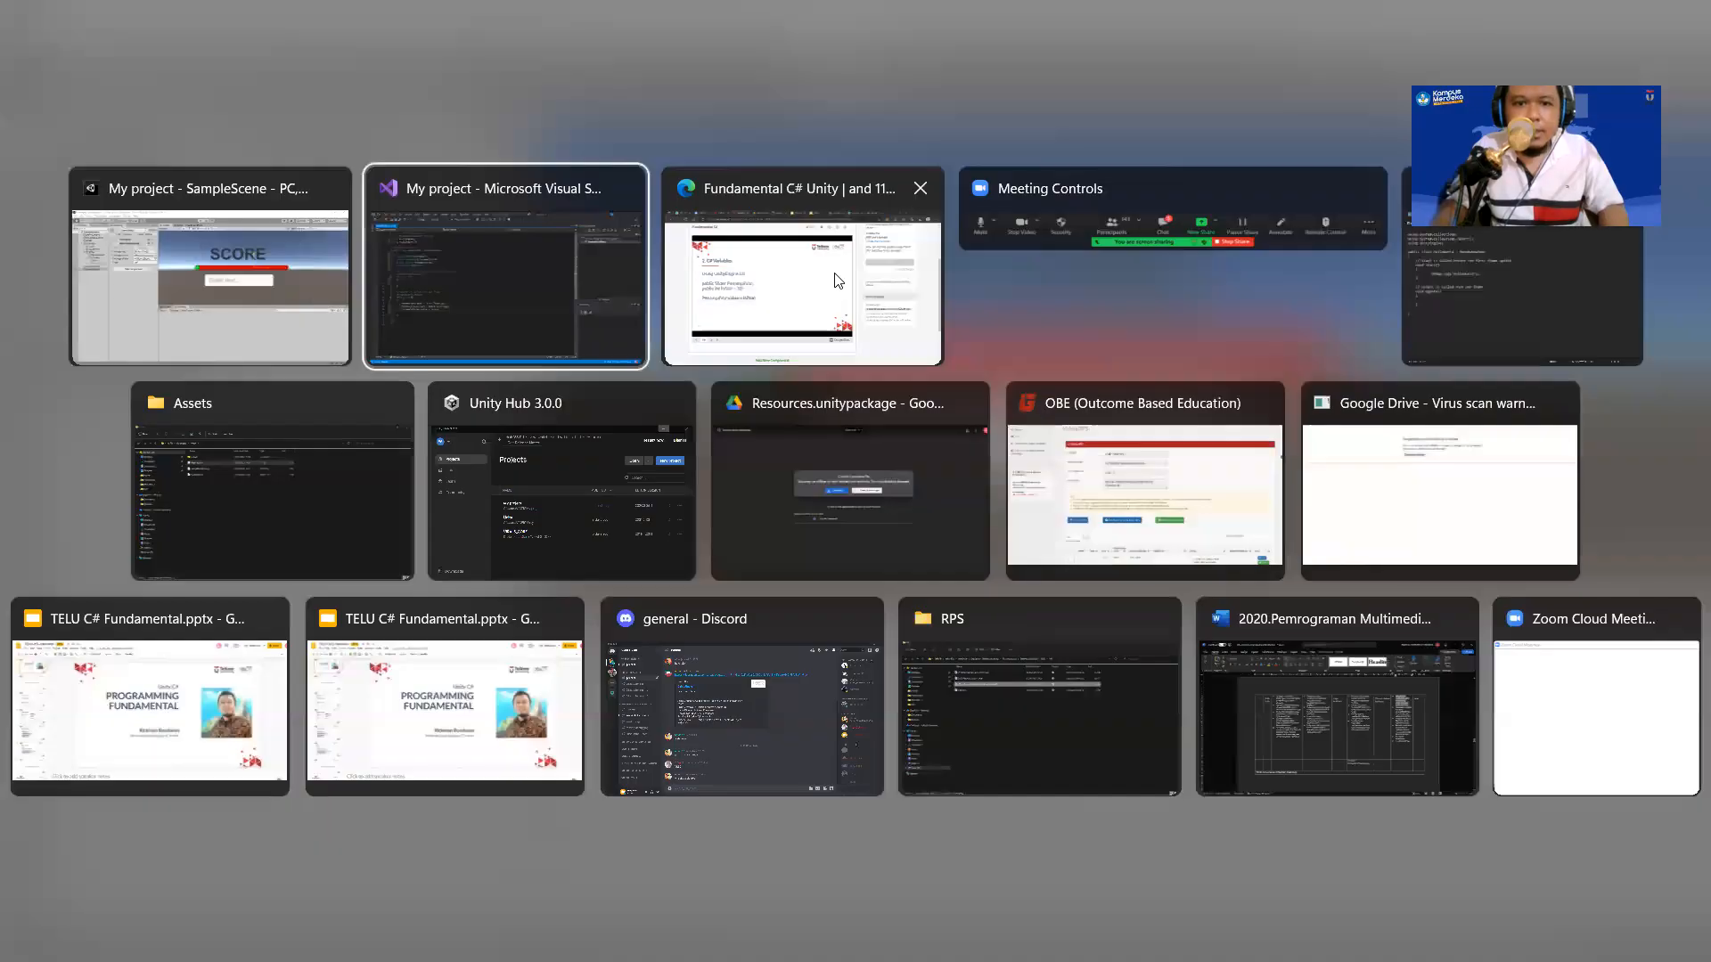
click(837, 280)
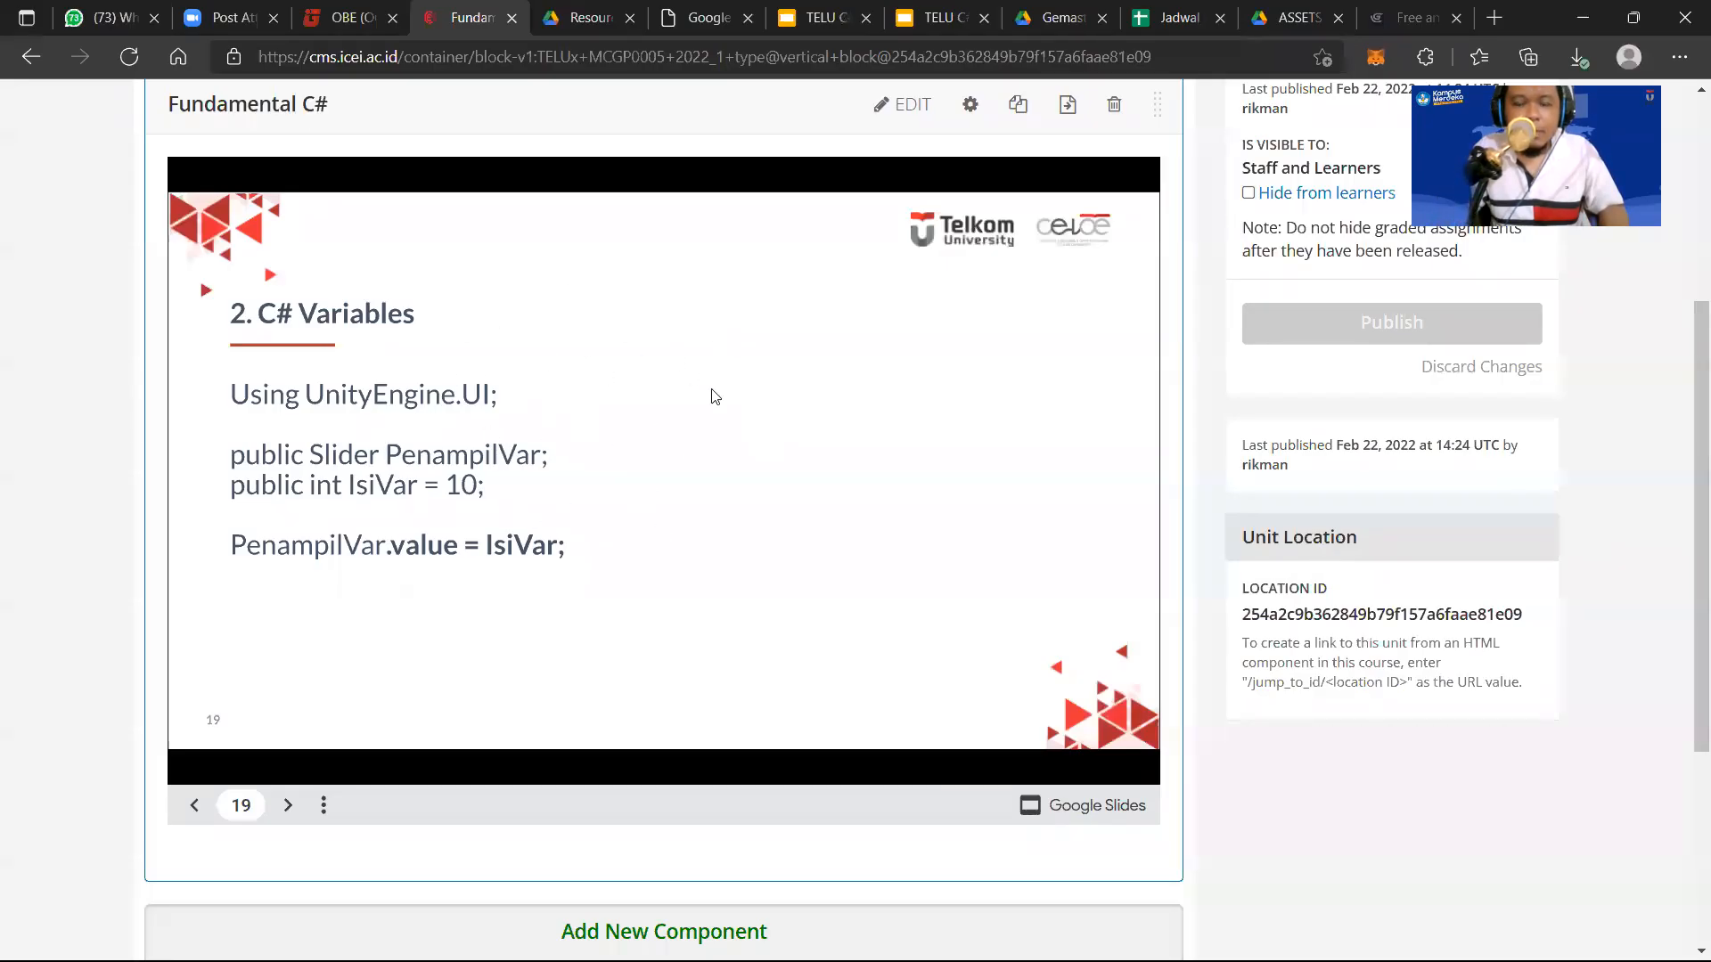
key(alt+Tab)
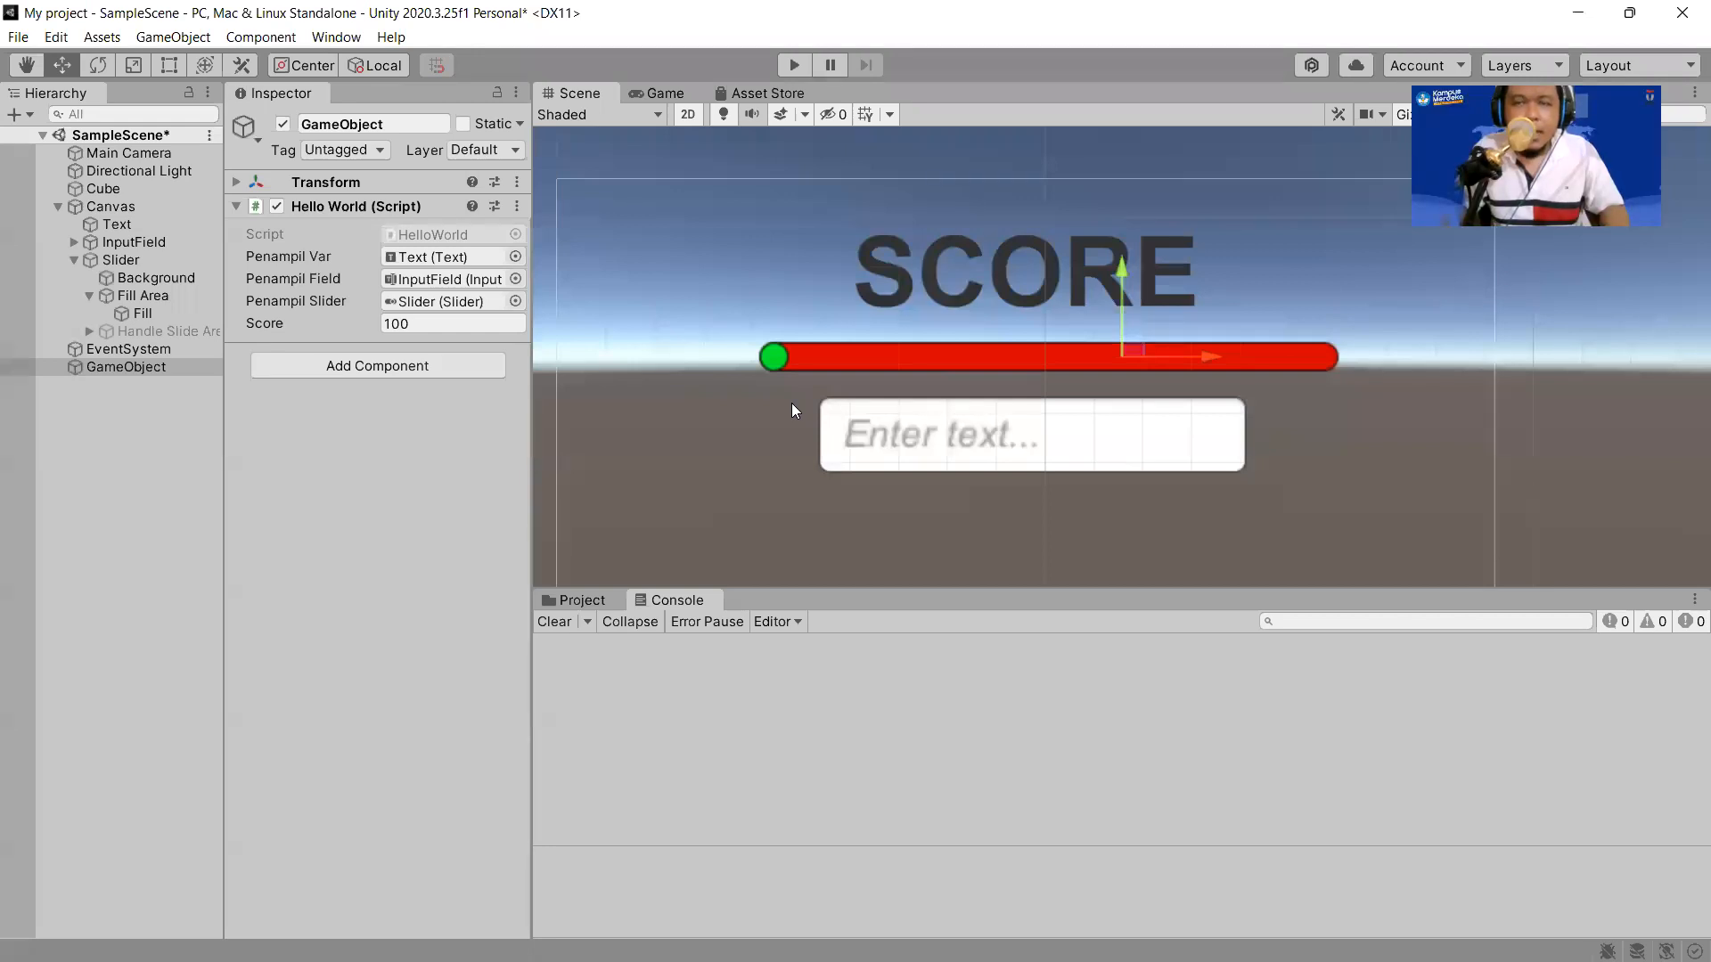
key(q)
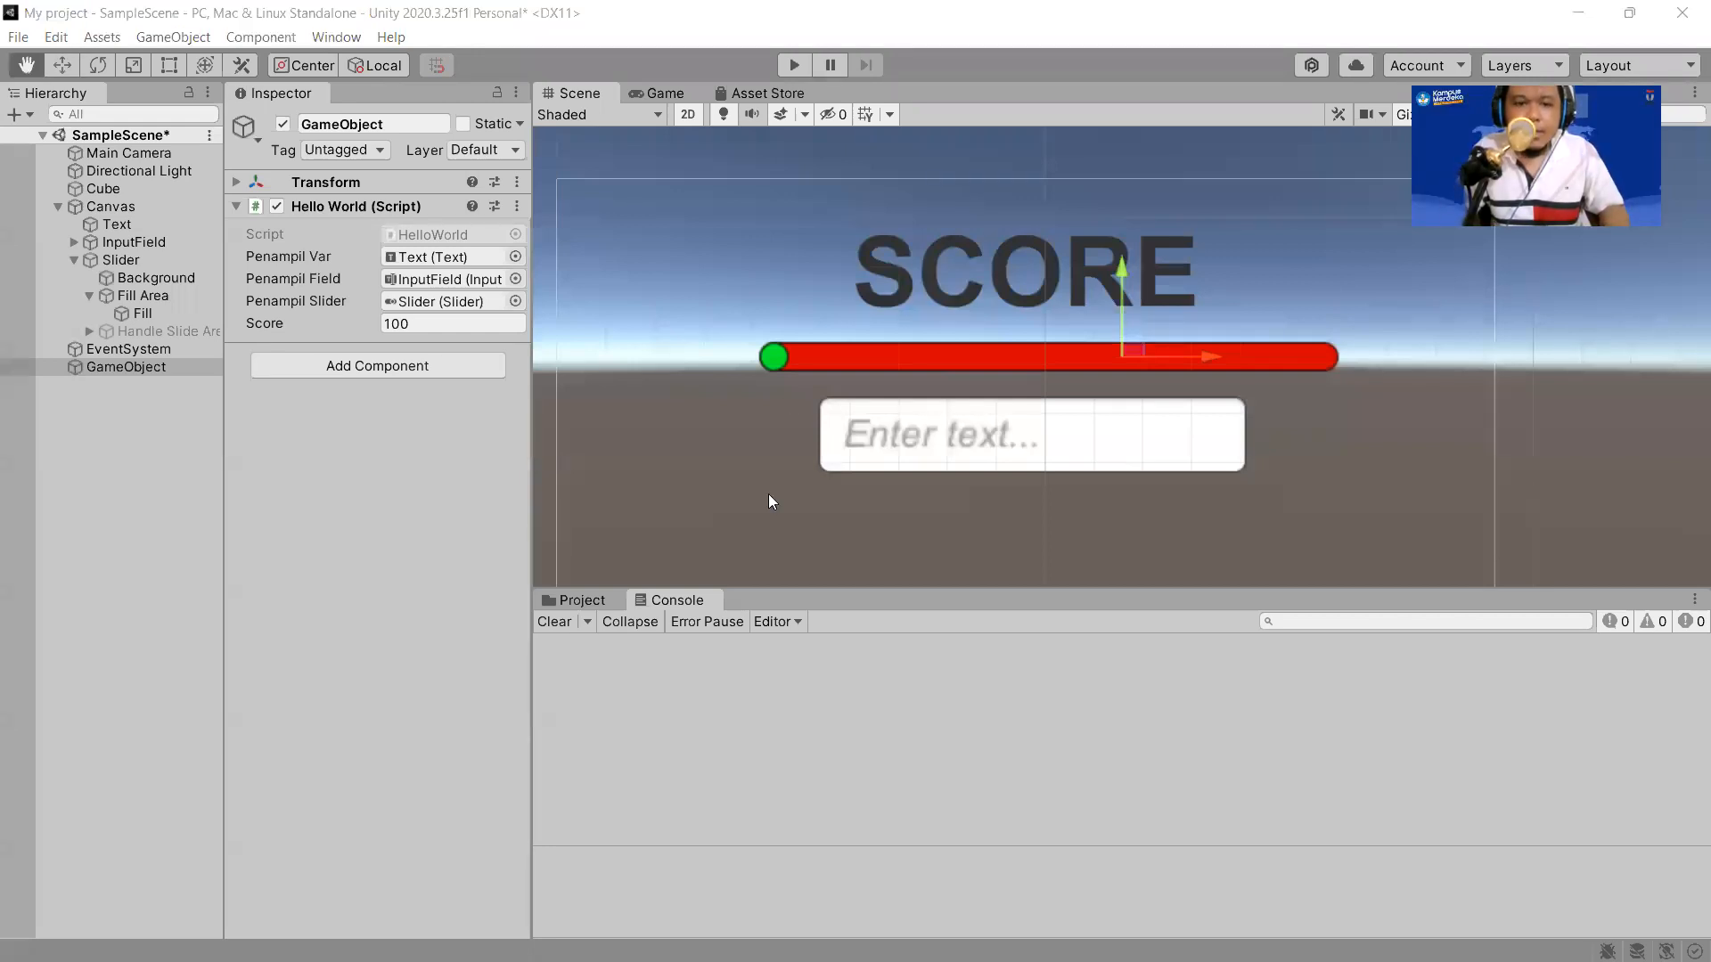
key(alt+Tab)
key(alt+Tab)
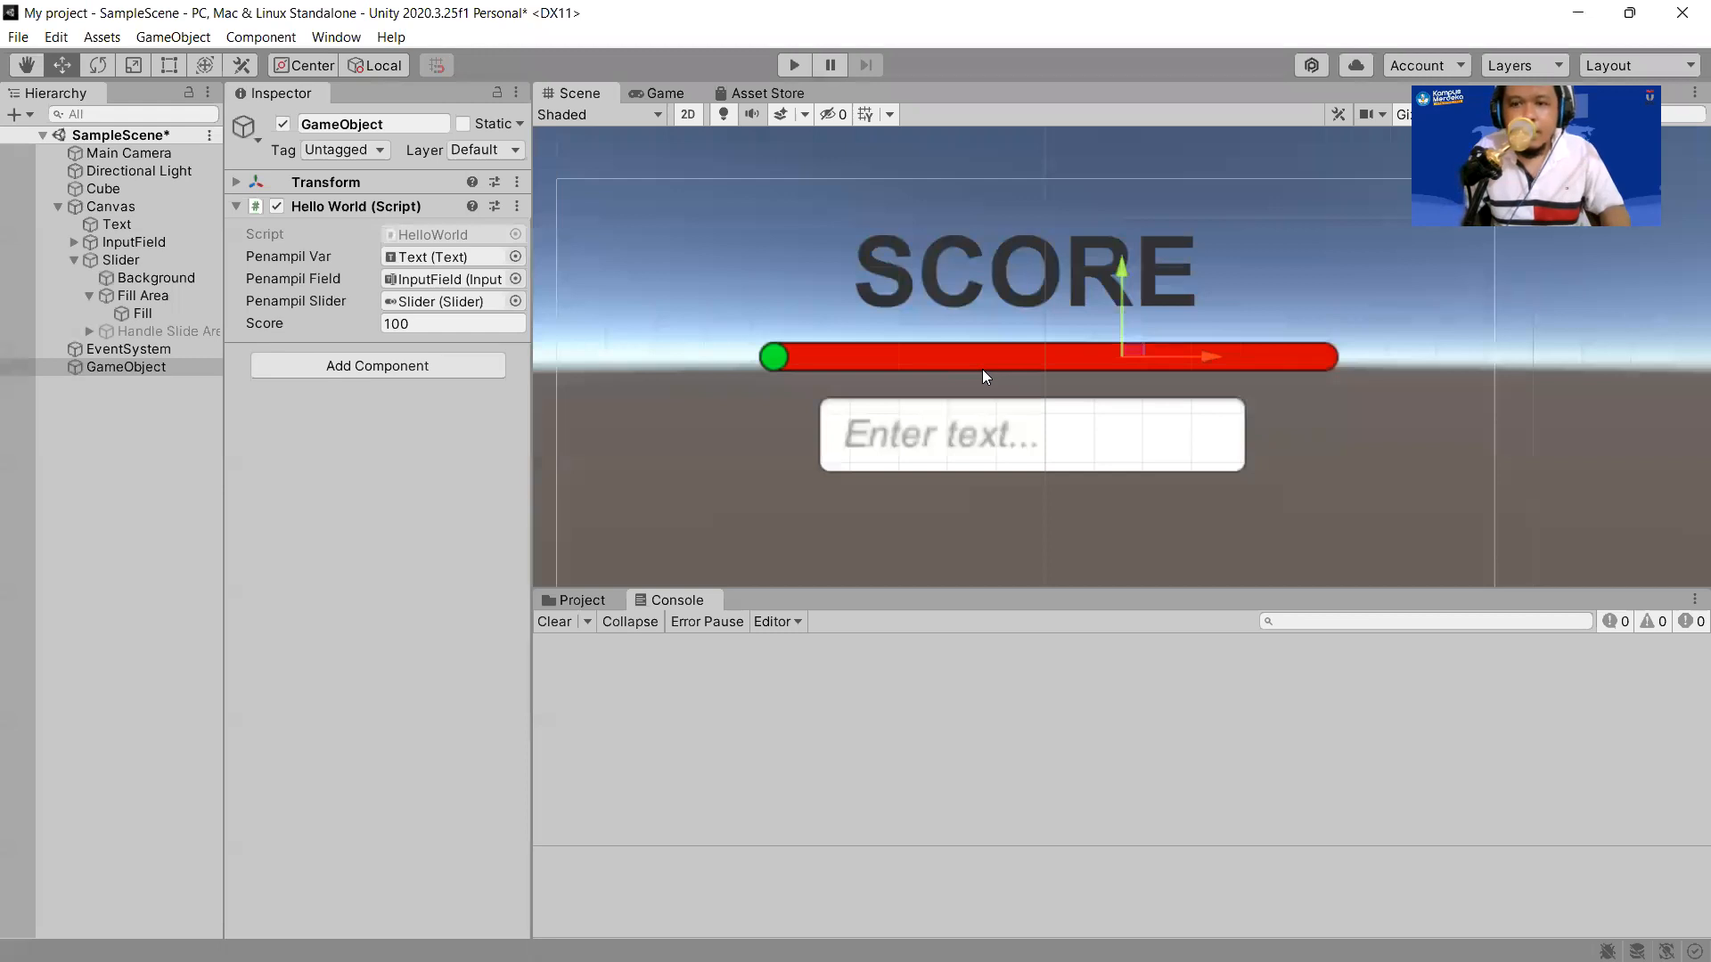
Switch back to the presentation, glance at slide 18 on the InputField variable, and return to slide 19.
key(alt+Tab)
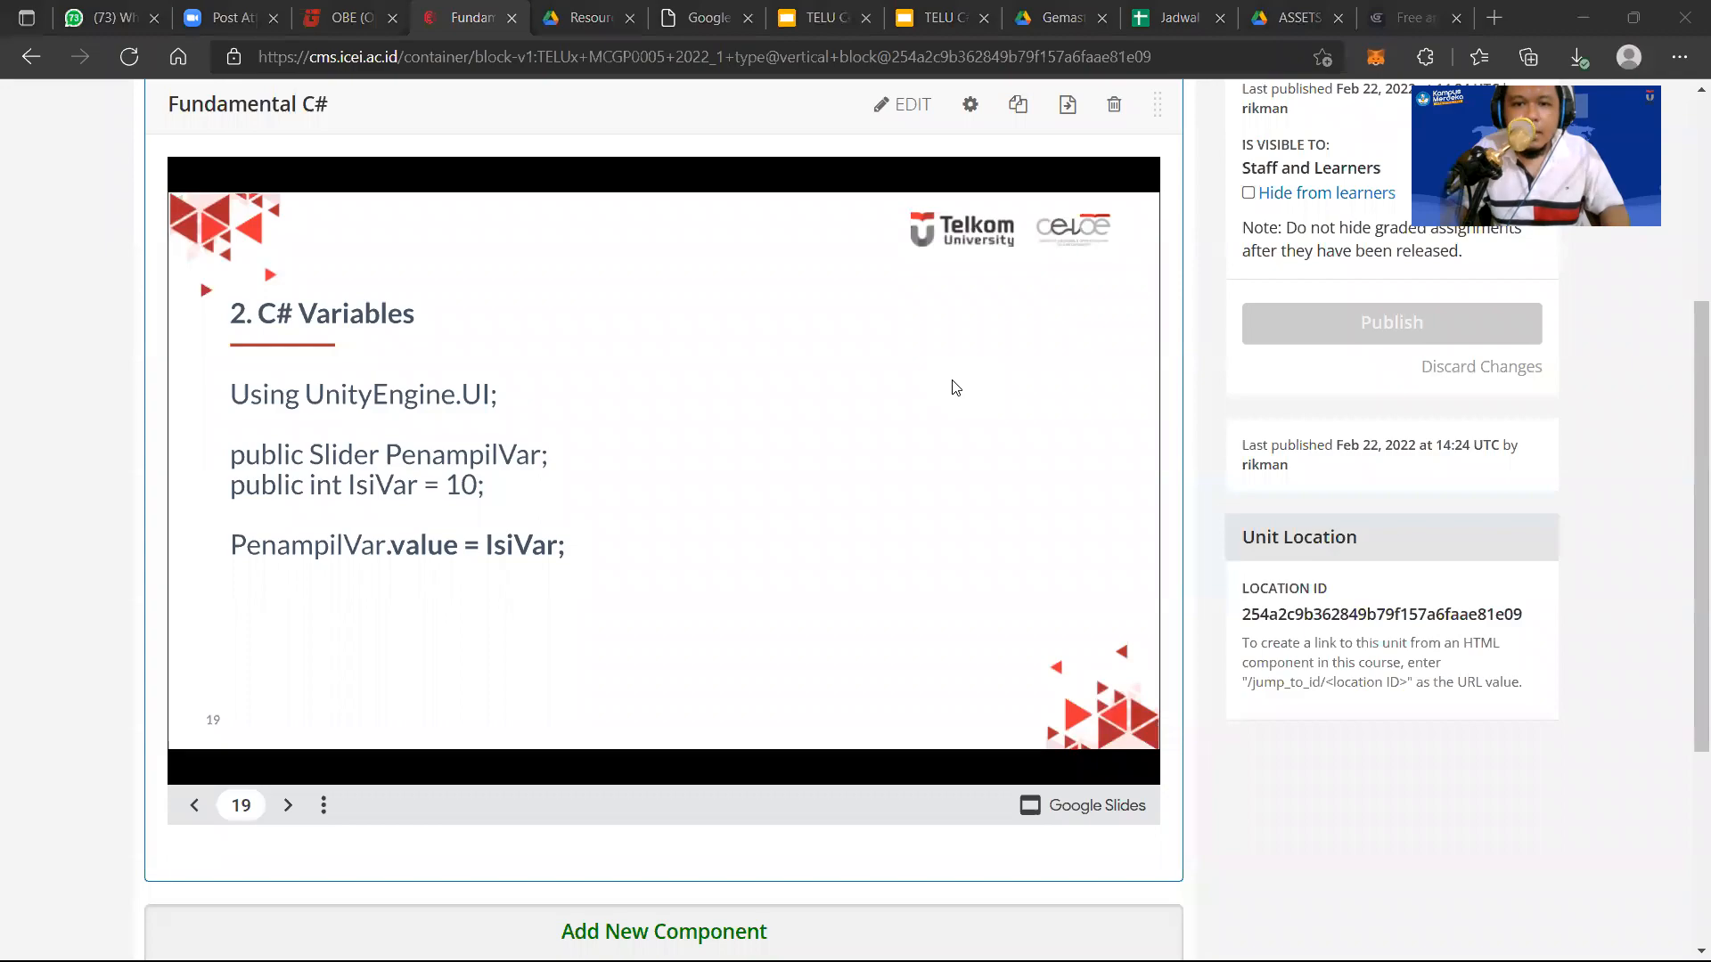
key(alt+Tab)
key(alt+Tab)
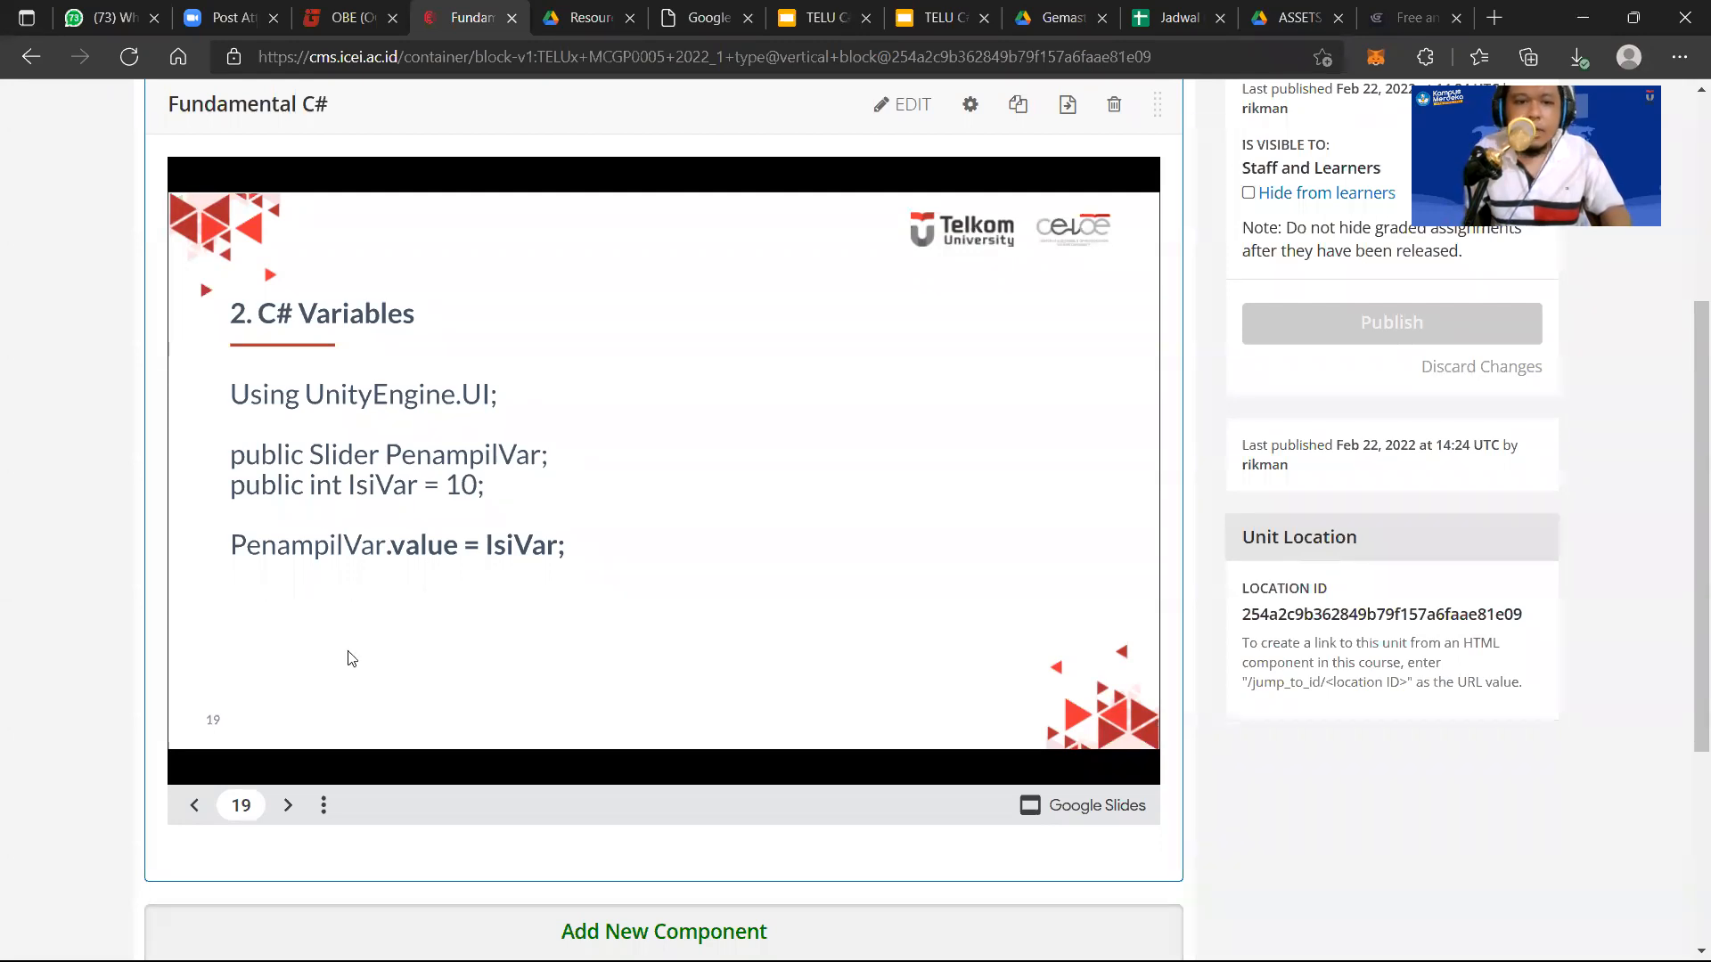
click(191, 806)
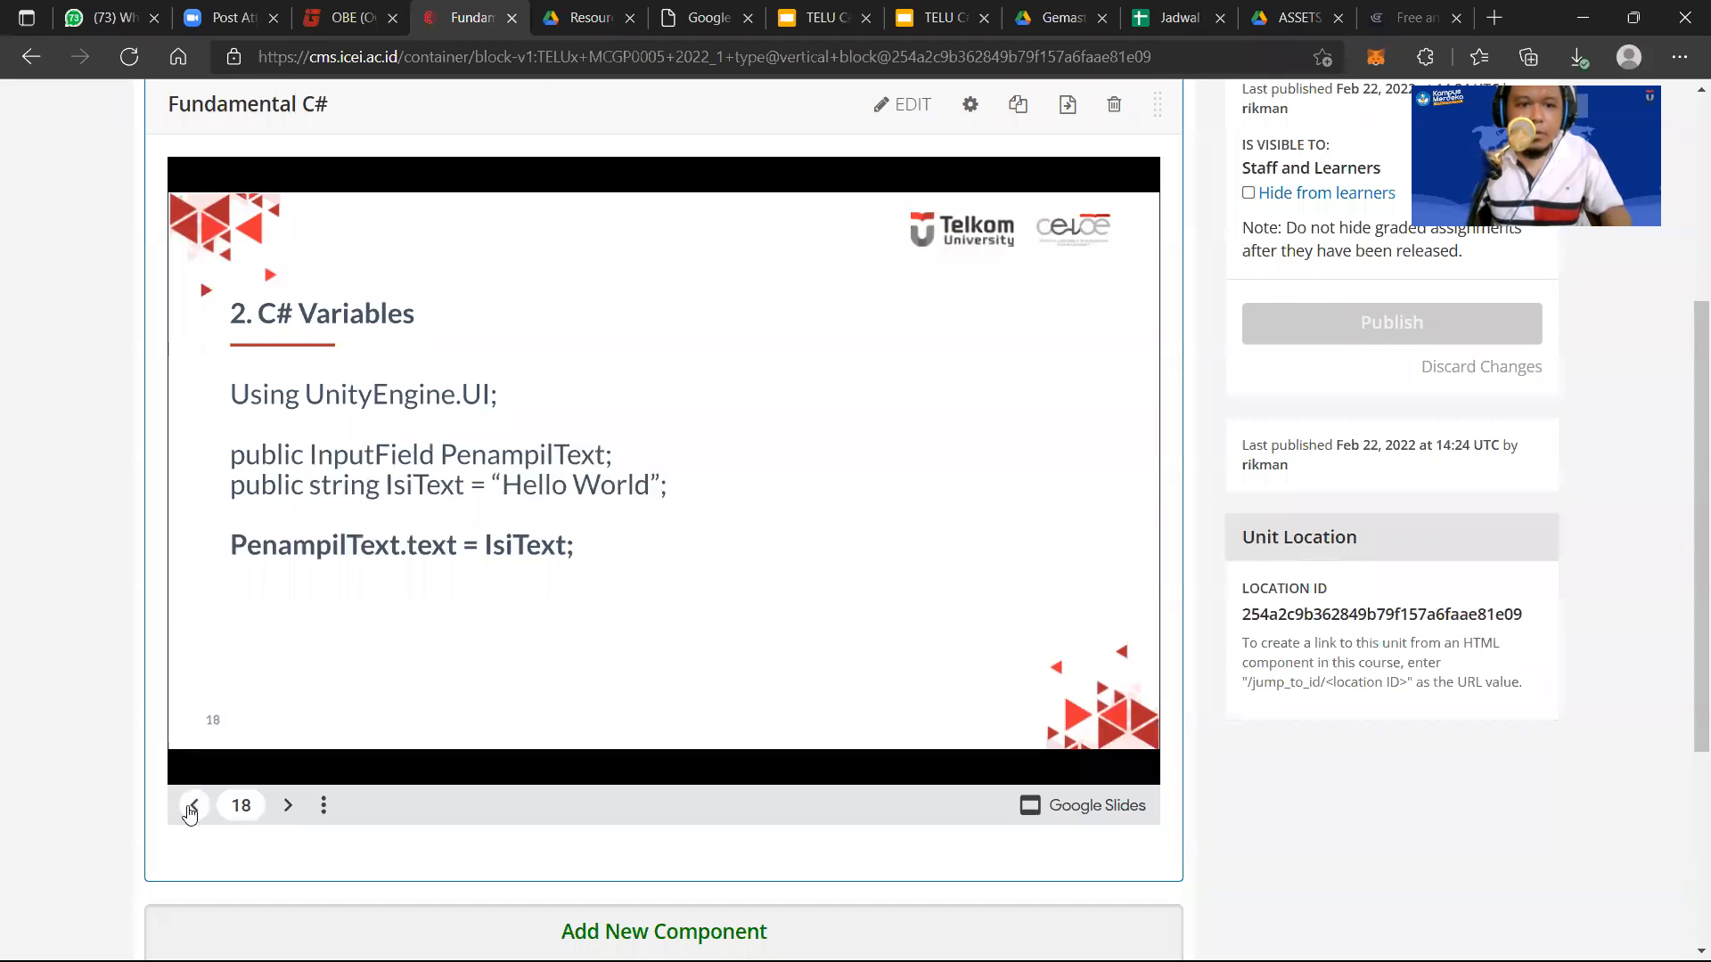
click(288, 806)
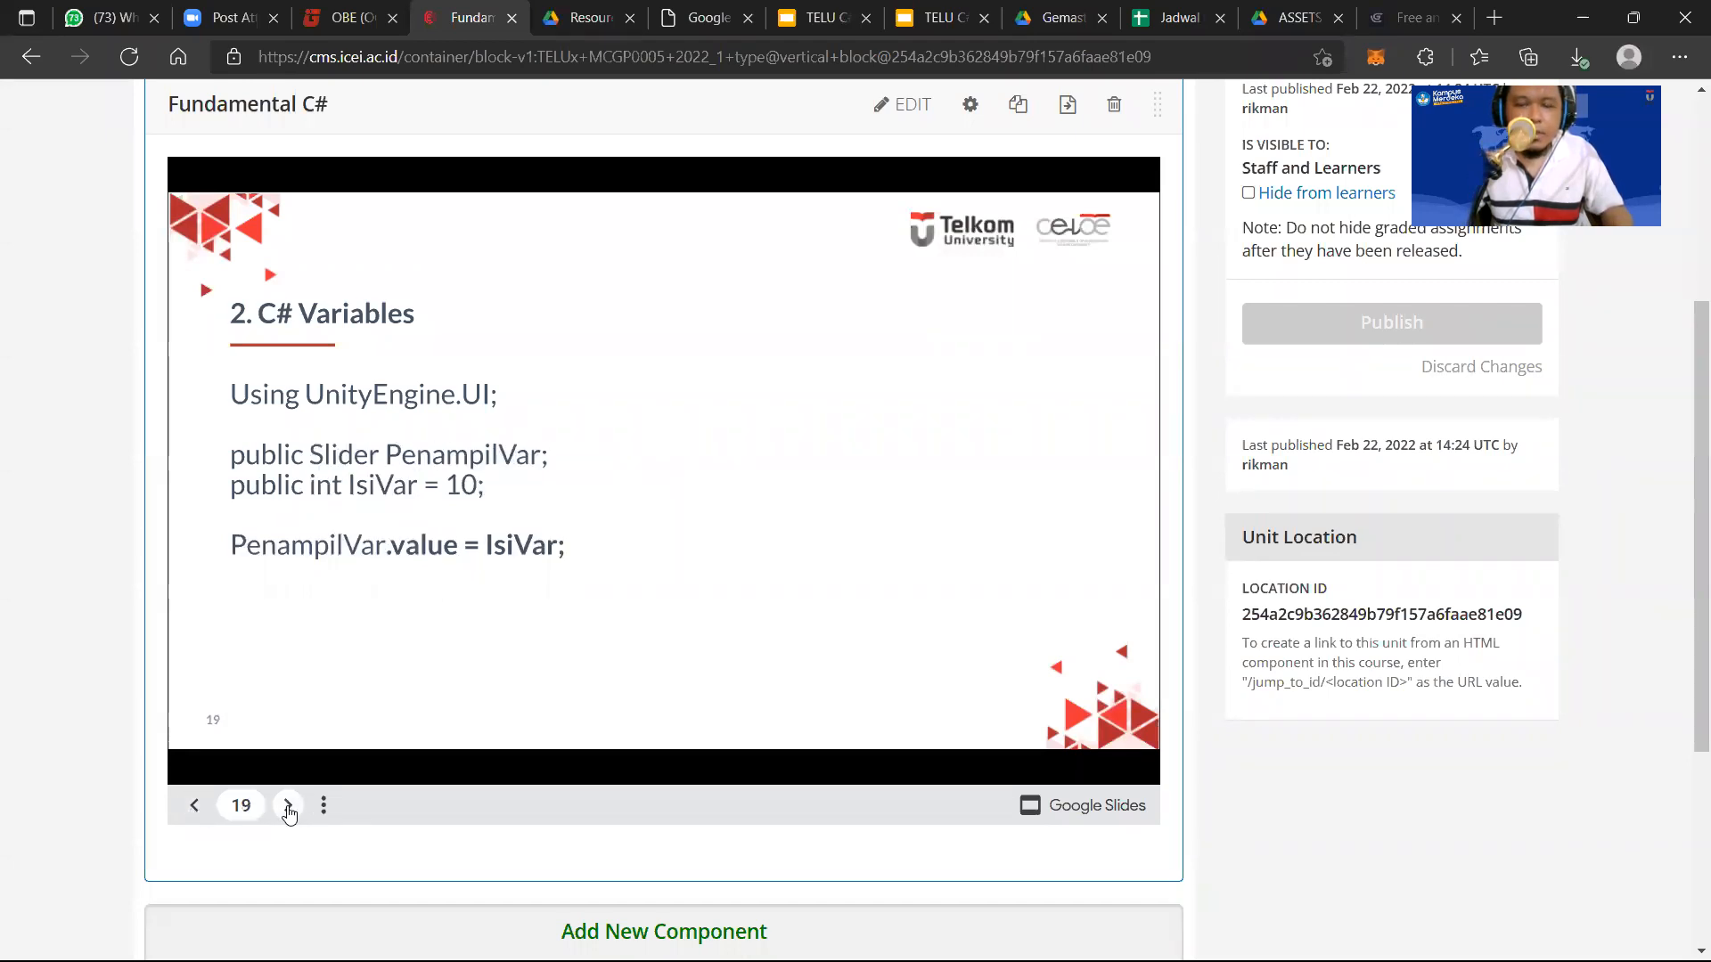